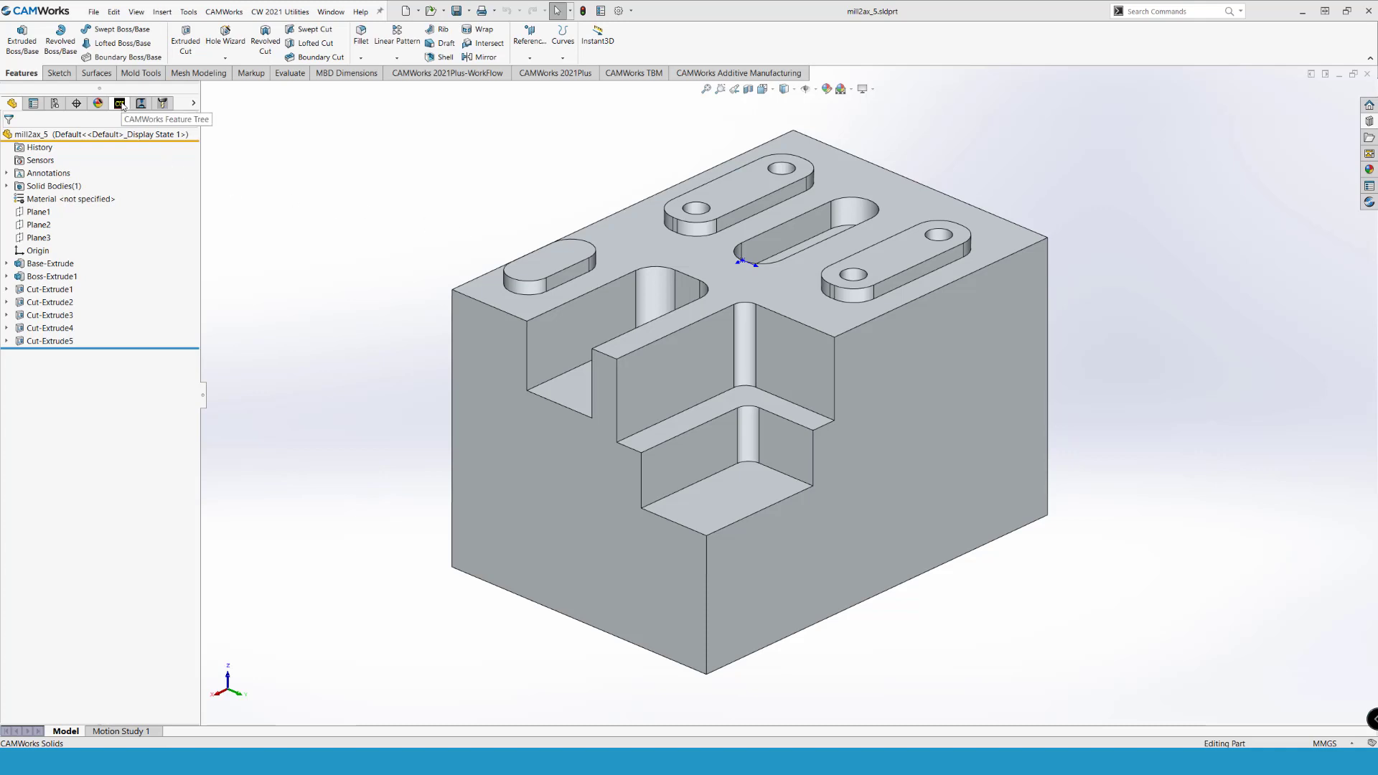
Step: Show the CAMWorks Feature Tree and open the Mill - Metric machine settings
{"action": "left_click", "coordinate": [120, 104]}
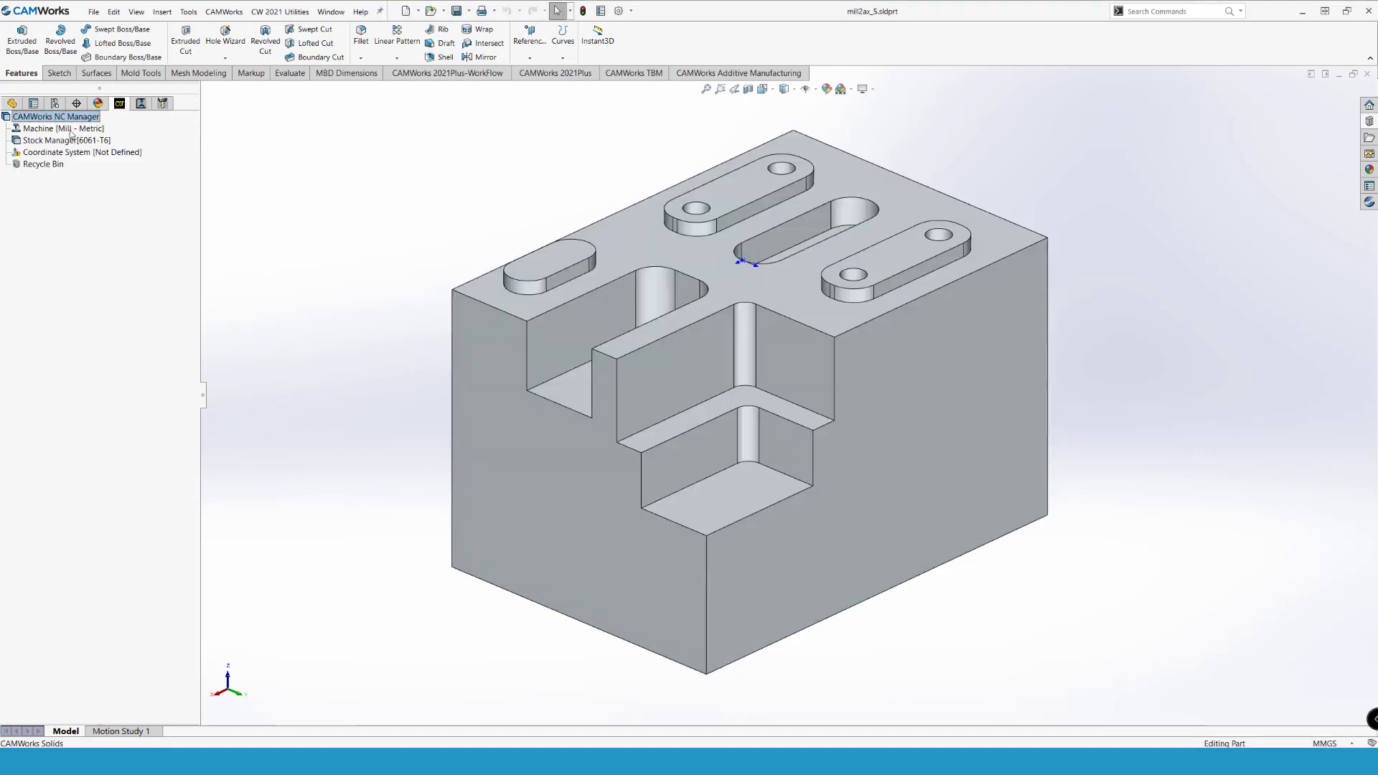
{"action": "double_click", "coordinate": [71, 130]}
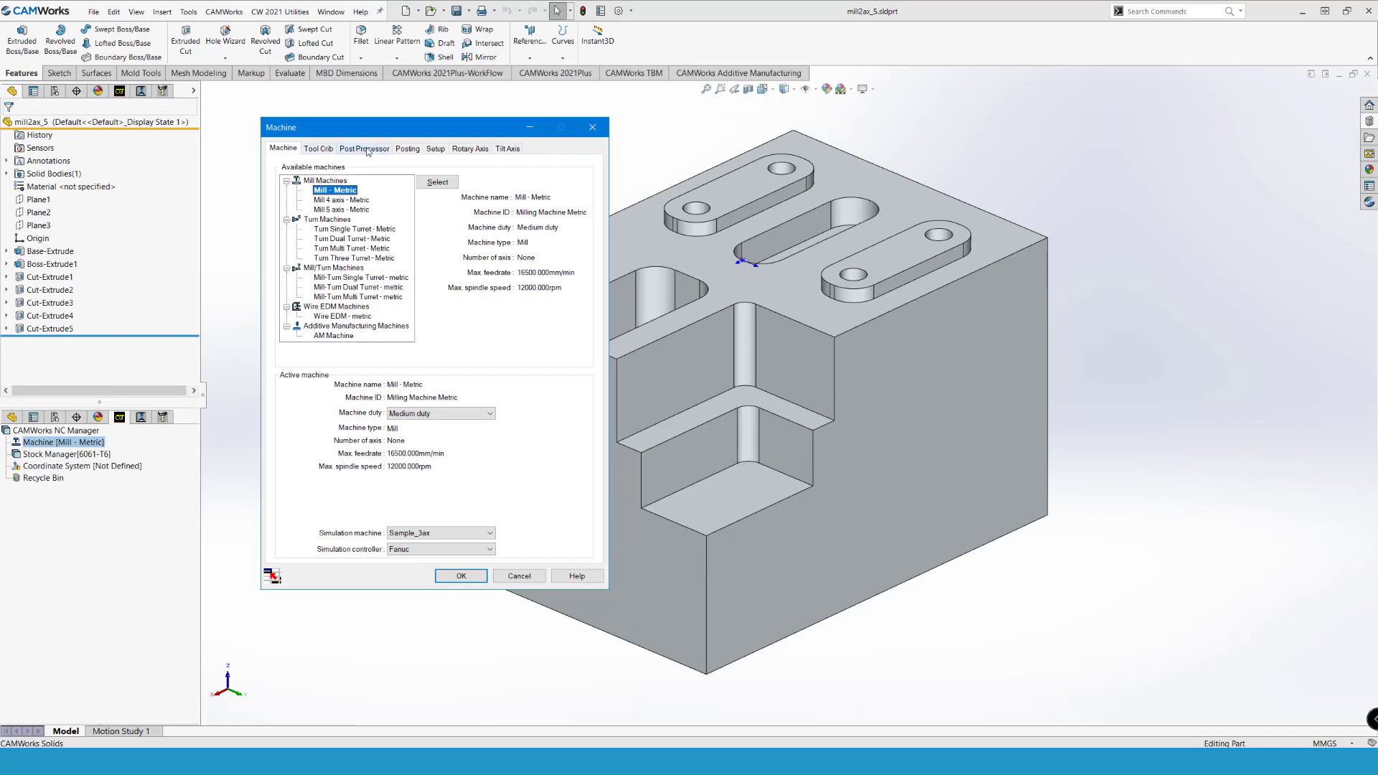
Step: Keep Mill - Metric as the machine and display the 6061-T6 stock around the part
{"action": "left_click", "coordinate": [462, 576]}
{"action": "left_click", "coordinate": [56, 143]}
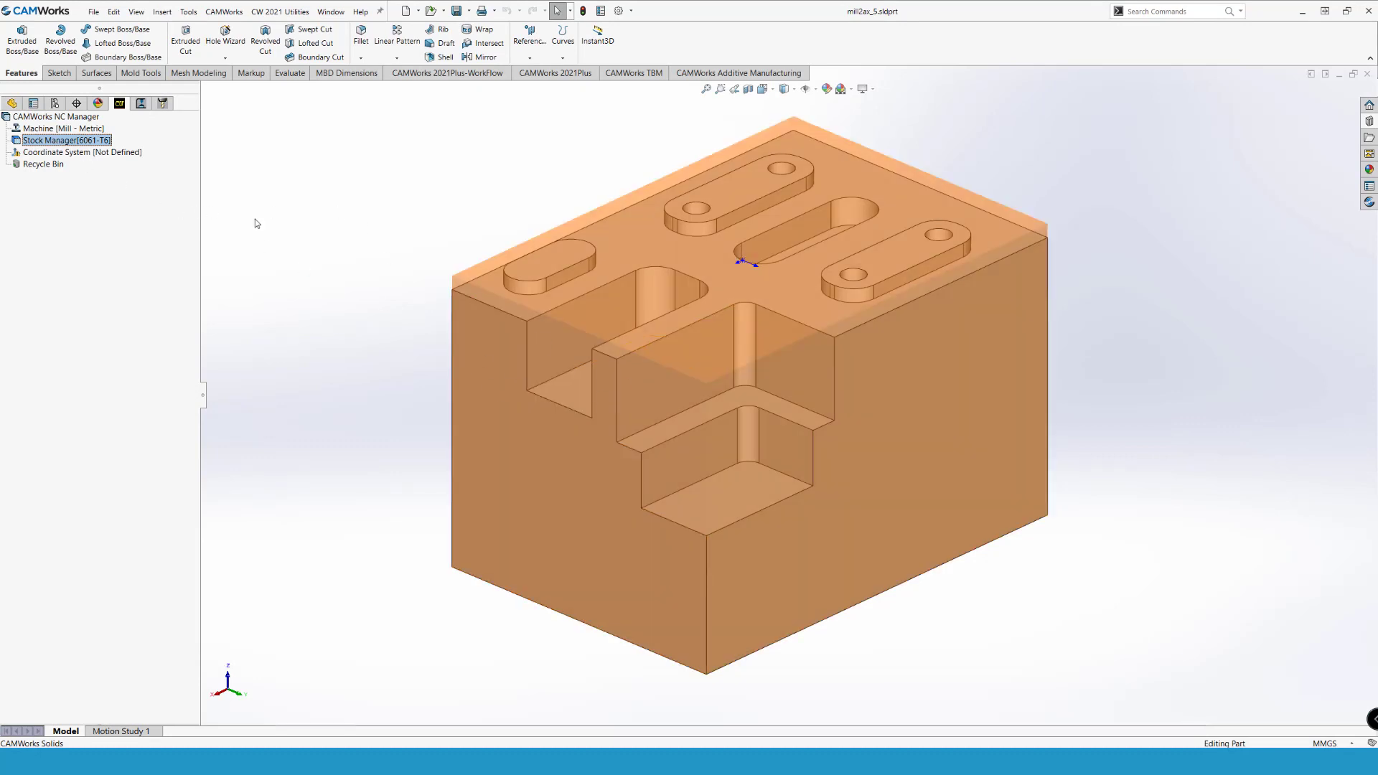
Step: Place the fixture coordinate system origin on the top-left part bounding box vertex
{"action": "double_click", "coordinate": [43, 152]}
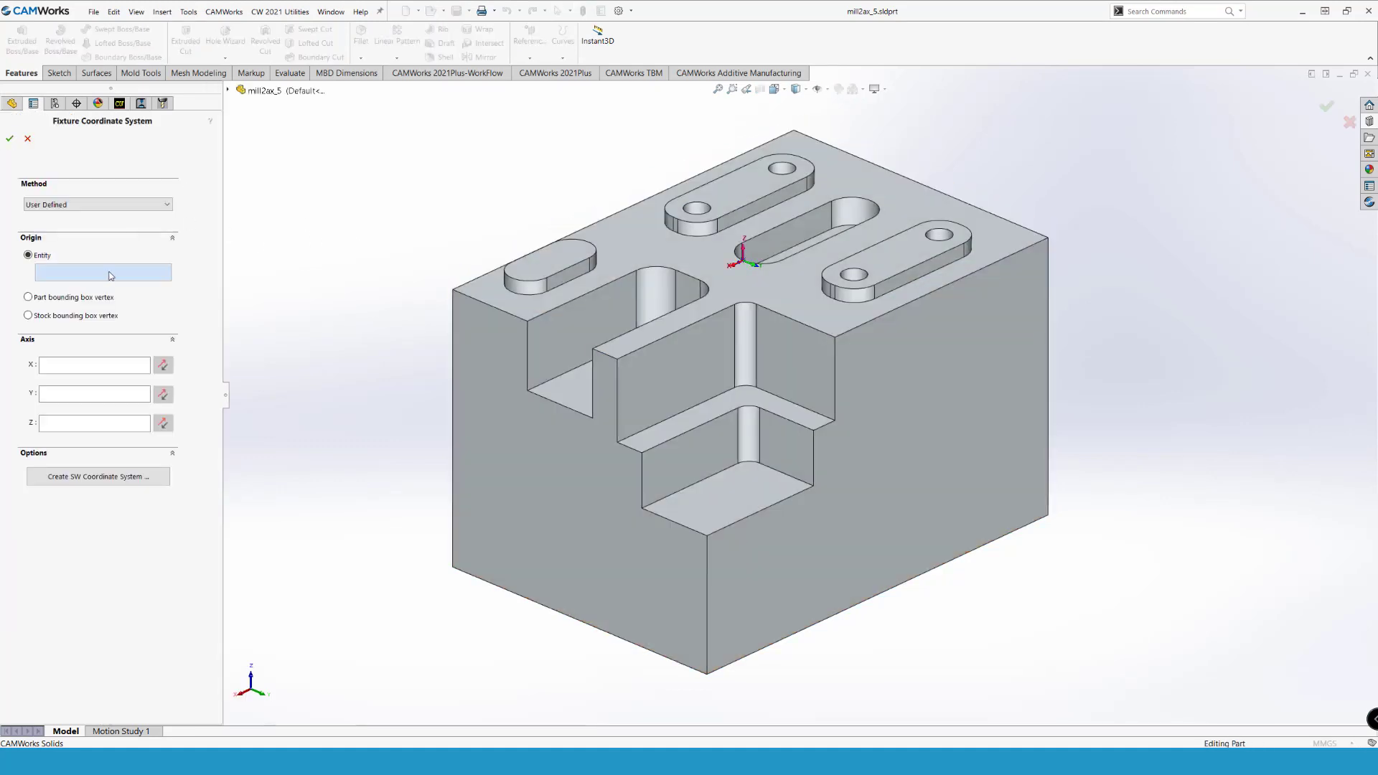
{"action": "left_click", "coordinate": [65, 297]}
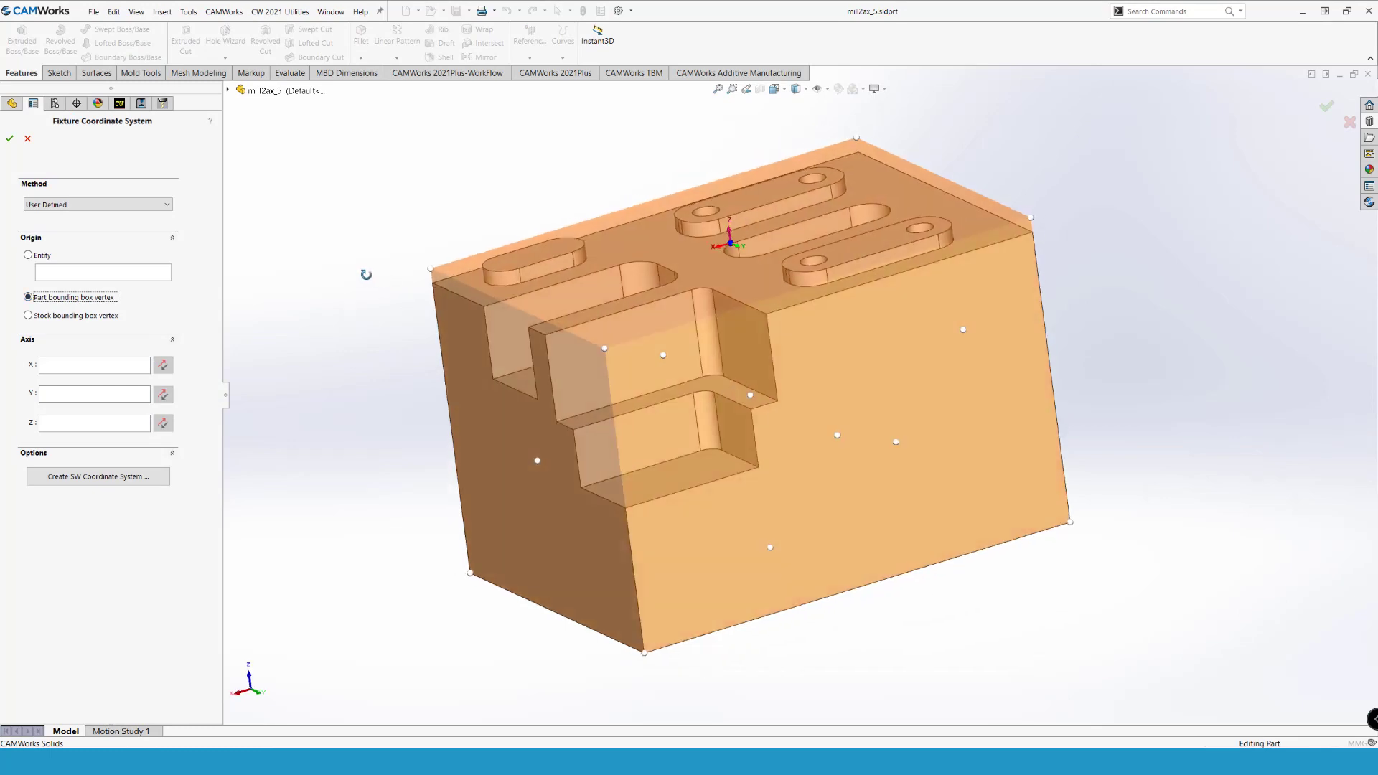
{"action": "left_click", "coordinate": [435, 266]}
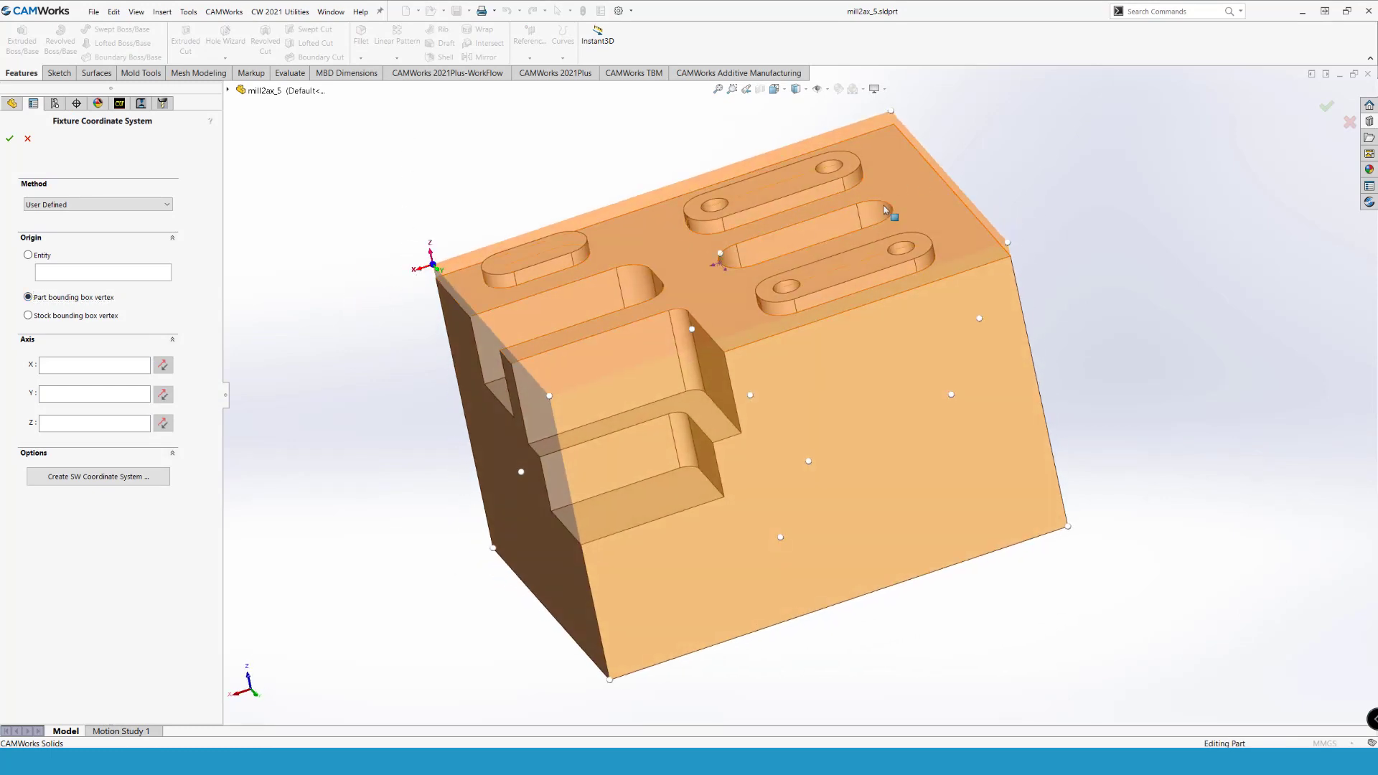
{"action": "middle_click_drag", "start_coordinate": [892, 211], "coordinate": [958, 437]}
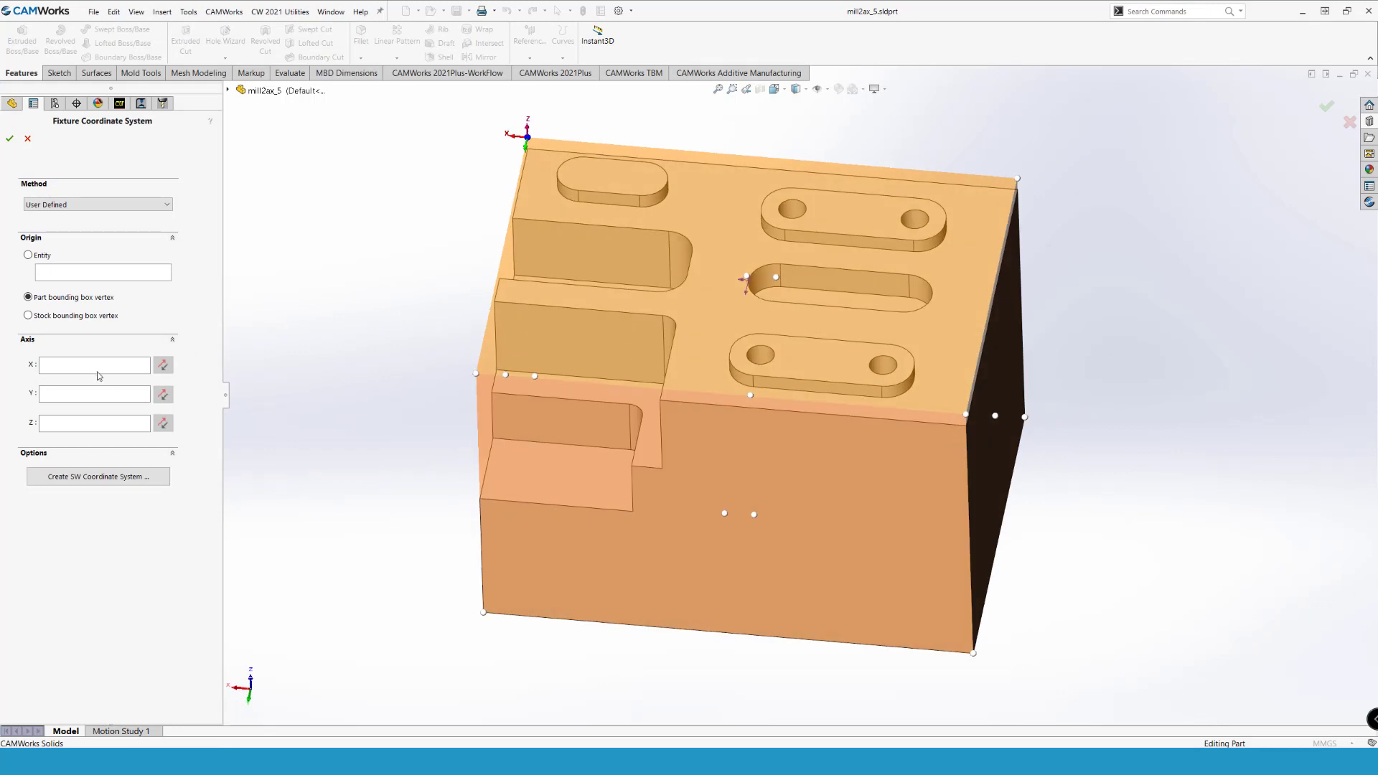
Step: Set X to CW Face-8 (reversed) and Y to CW Face-9, then confirm the coordinate system
{"action": "left_click", "coordinate": [98, 368]}
{"action": "left_click", "coordinate": [1009, 365]}
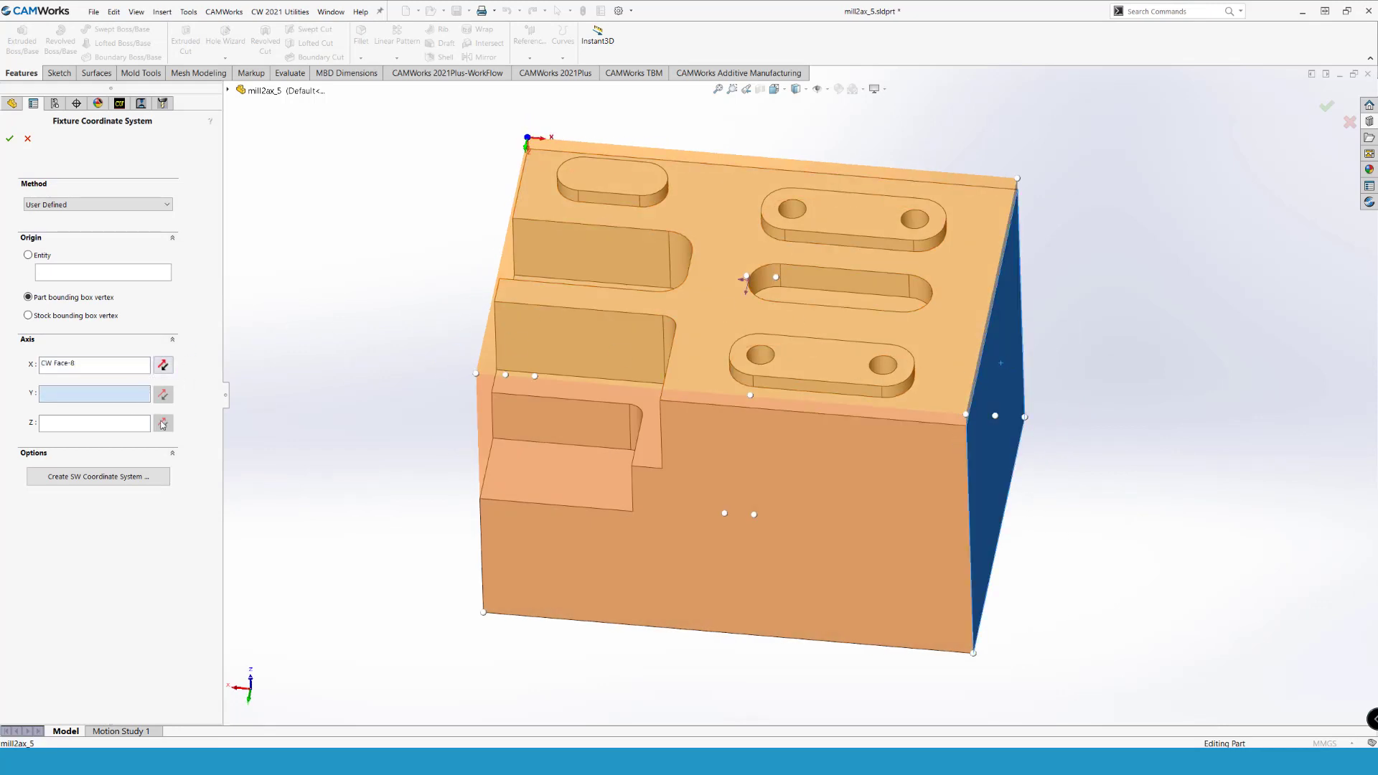
{"action": "left_click", "coordinate": [164, 365]}
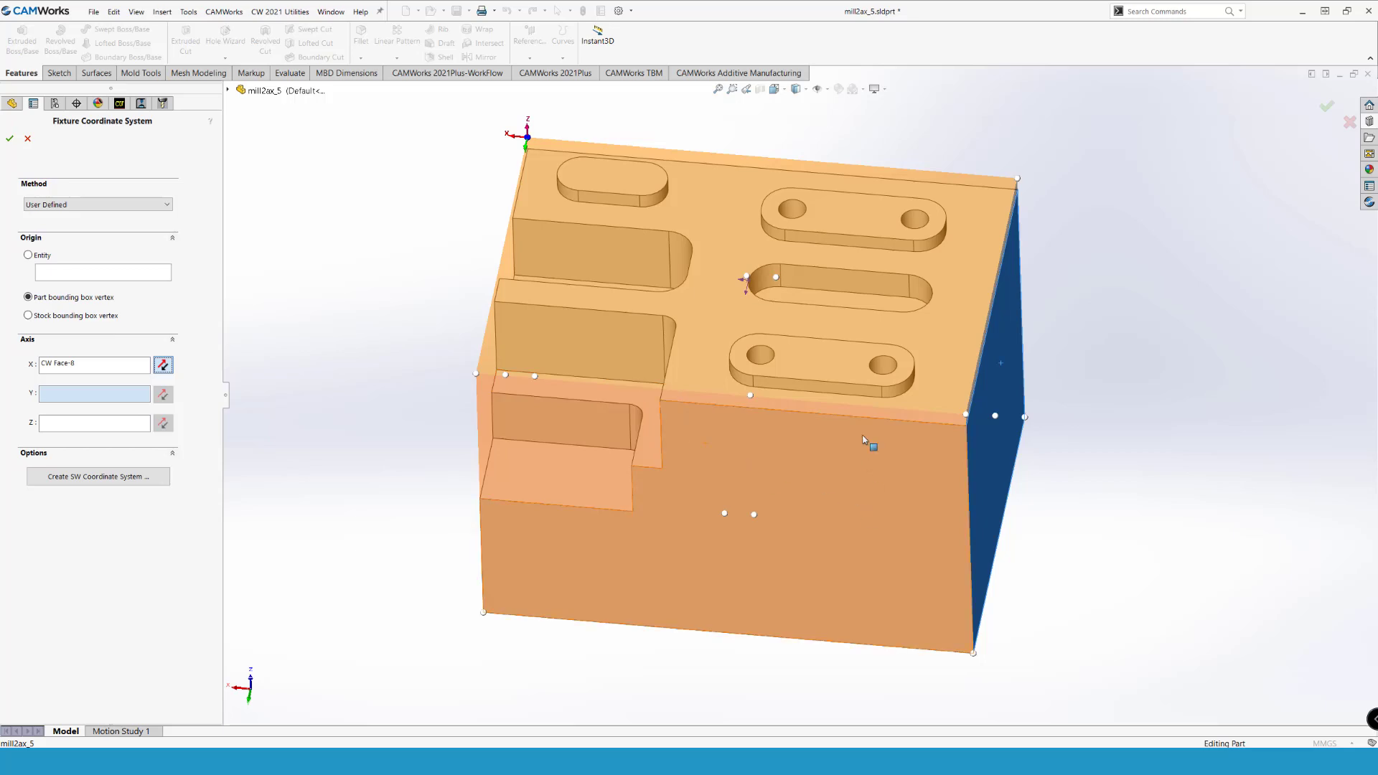
{"action": "mouse_move", "coordinate": [875, 447]}
{"action": "middle_mouse_down"}
{"action": "mouse_move", "coordinate": [653, 523]}
{"action": "mouse_move", "coordinate": [980, 450]}
{"action": "mouse_move", "coordinate": [927, 522]}
{"action": "middle_mouse_up"}
{"action": "left_click", "coordinate": [980, 450]}
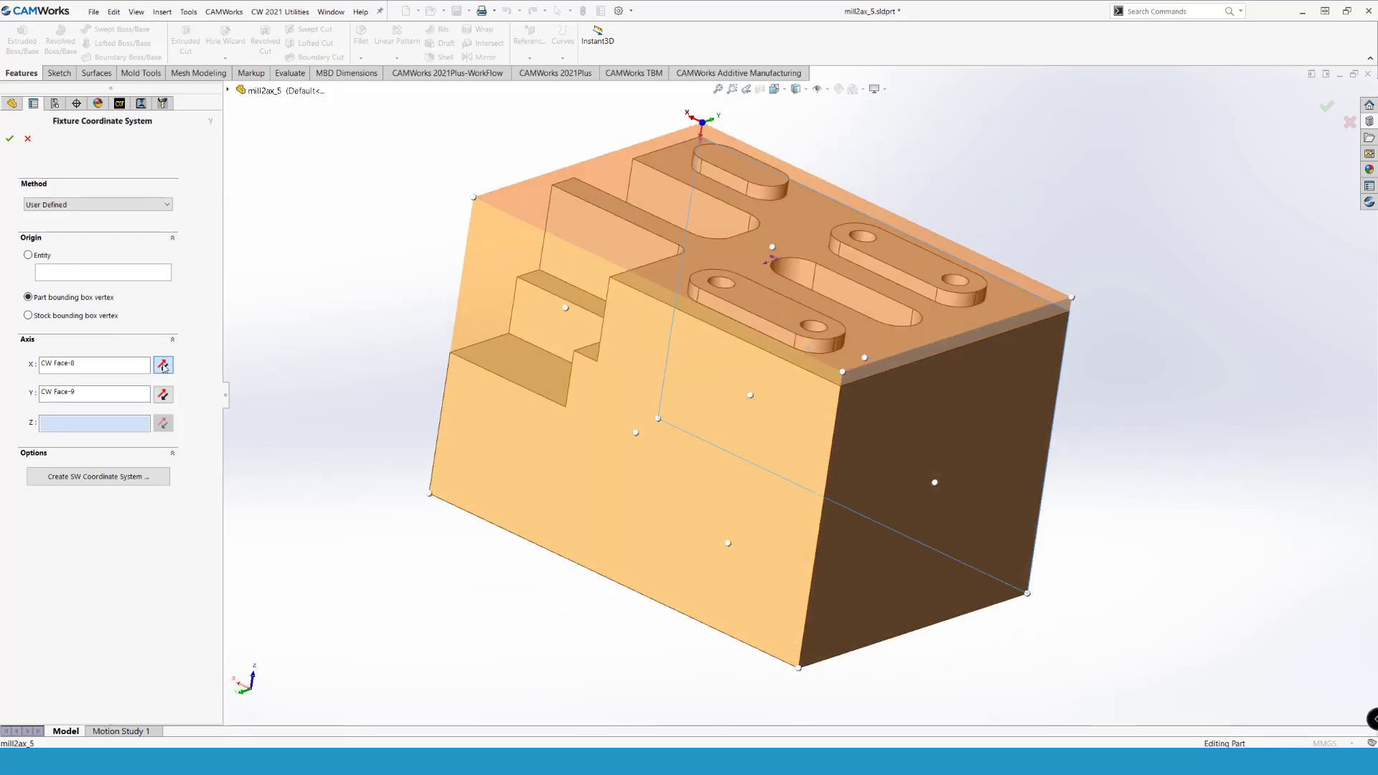
{"action": "middle_click_drag", "start_coordinate": [463, 398], "coordinate": [474, 381]}
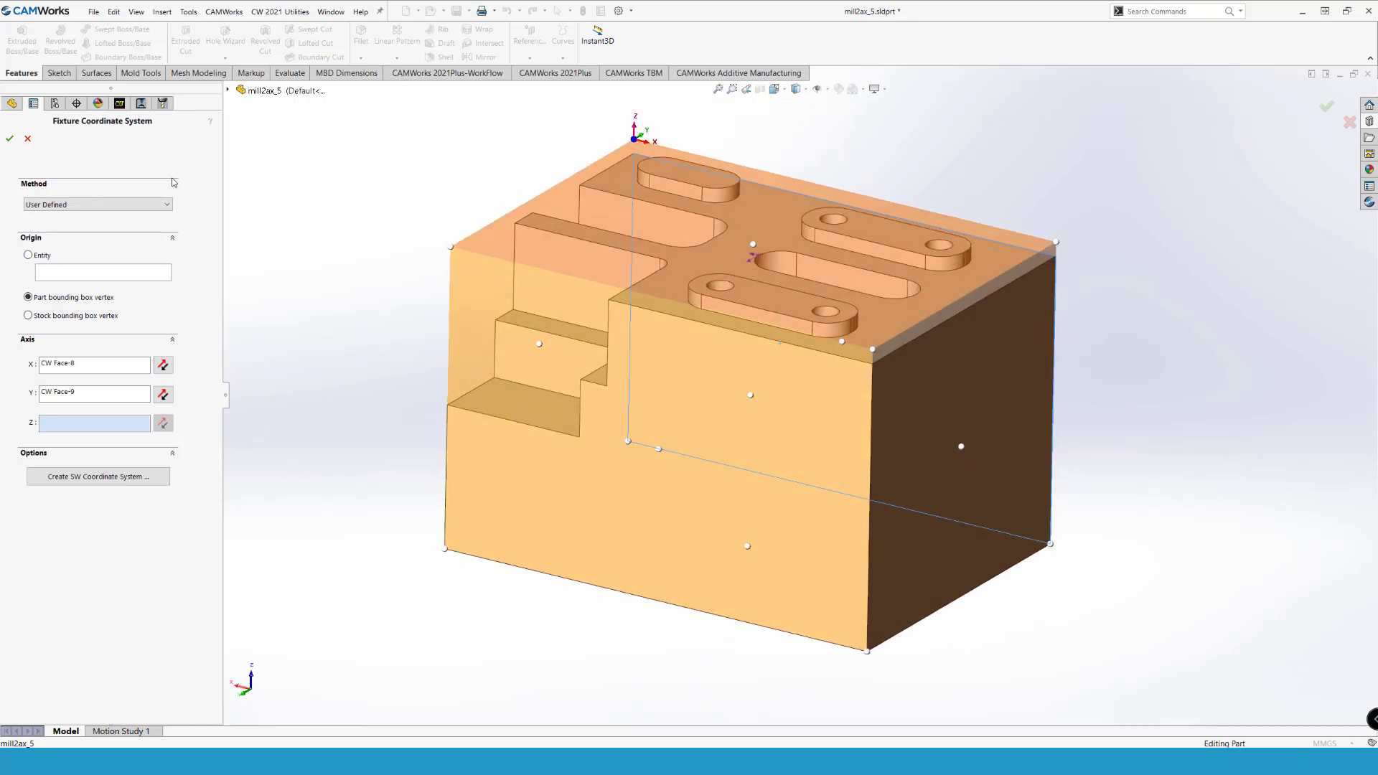
{"action": "left_click", "coordinate": [10, 138]}
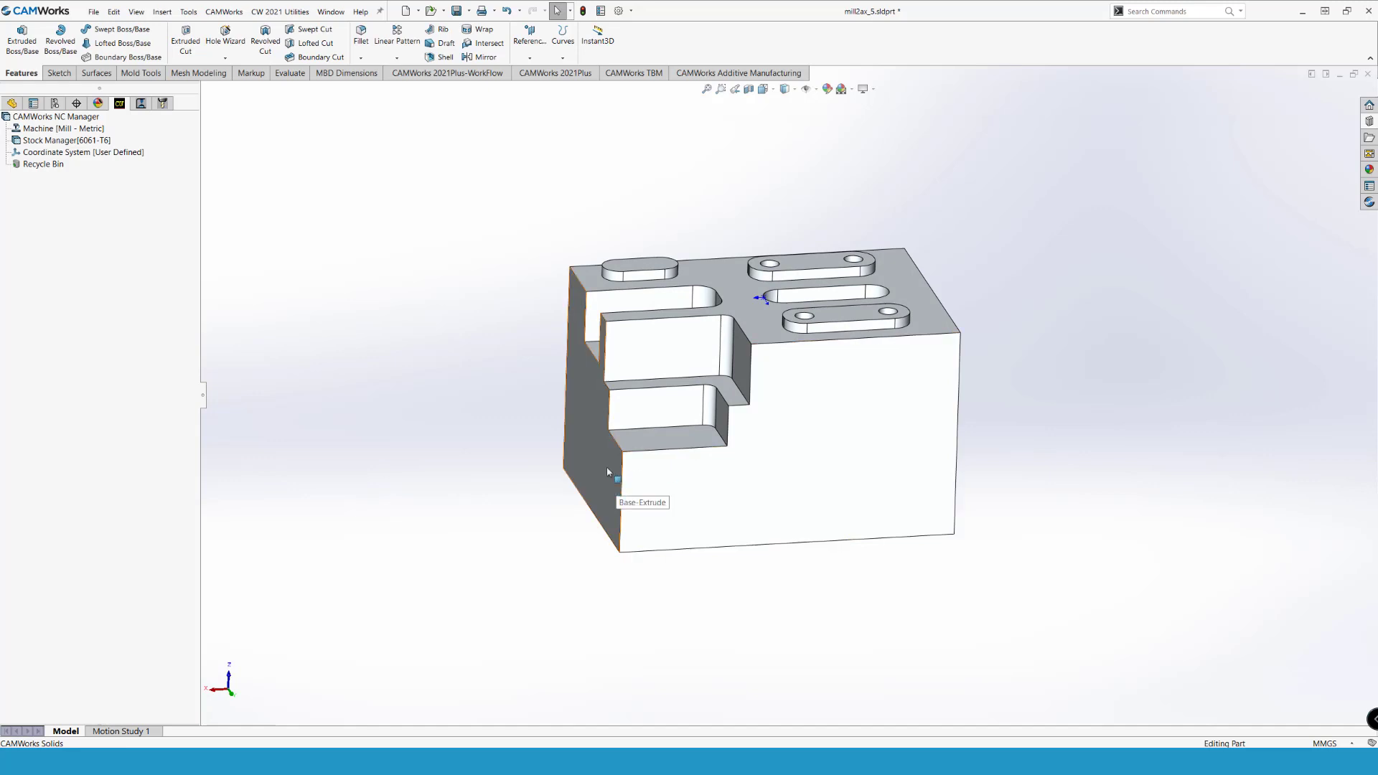
{"action": "scroll", "coordinate": [586, 460], "scroll_direction": "down", "scroll_amount": 2}
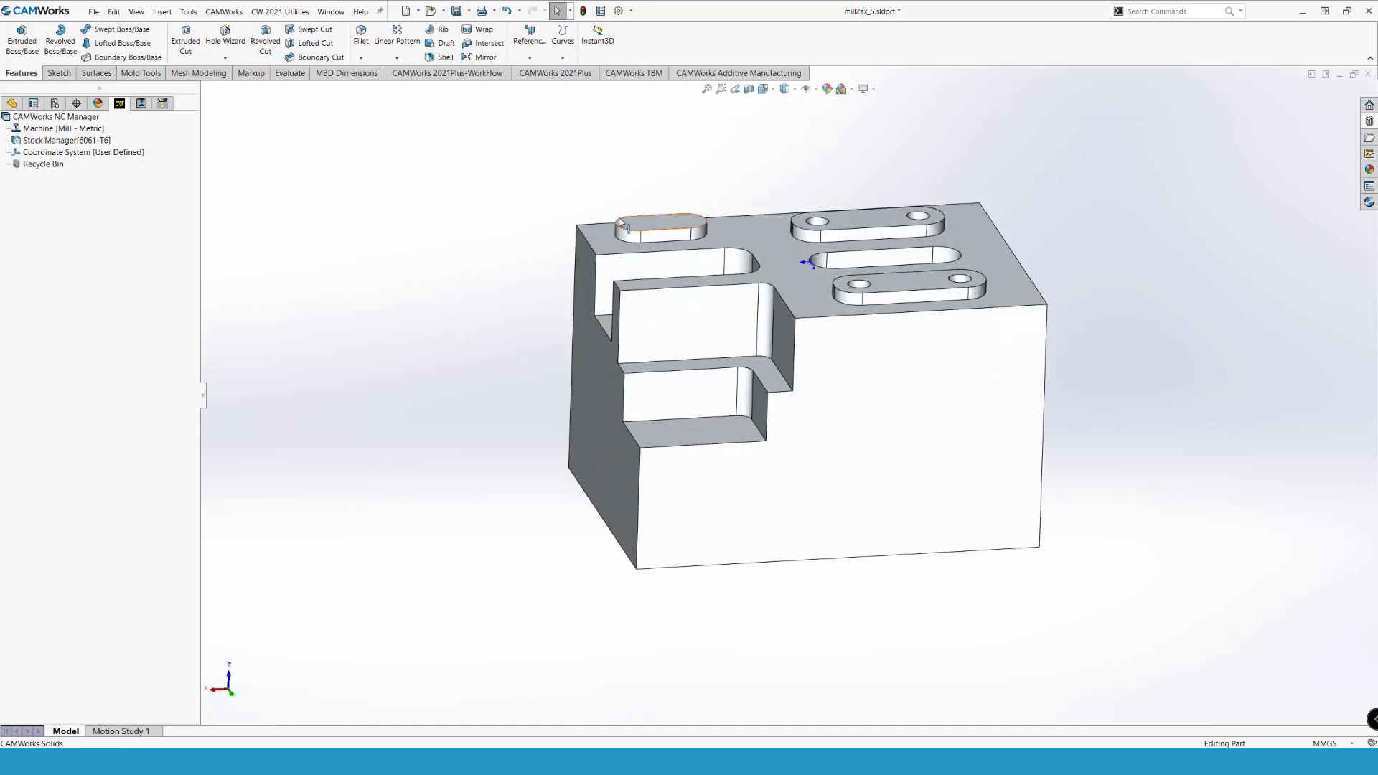
{"action": "left_click", "coordinate": [755, 229]}
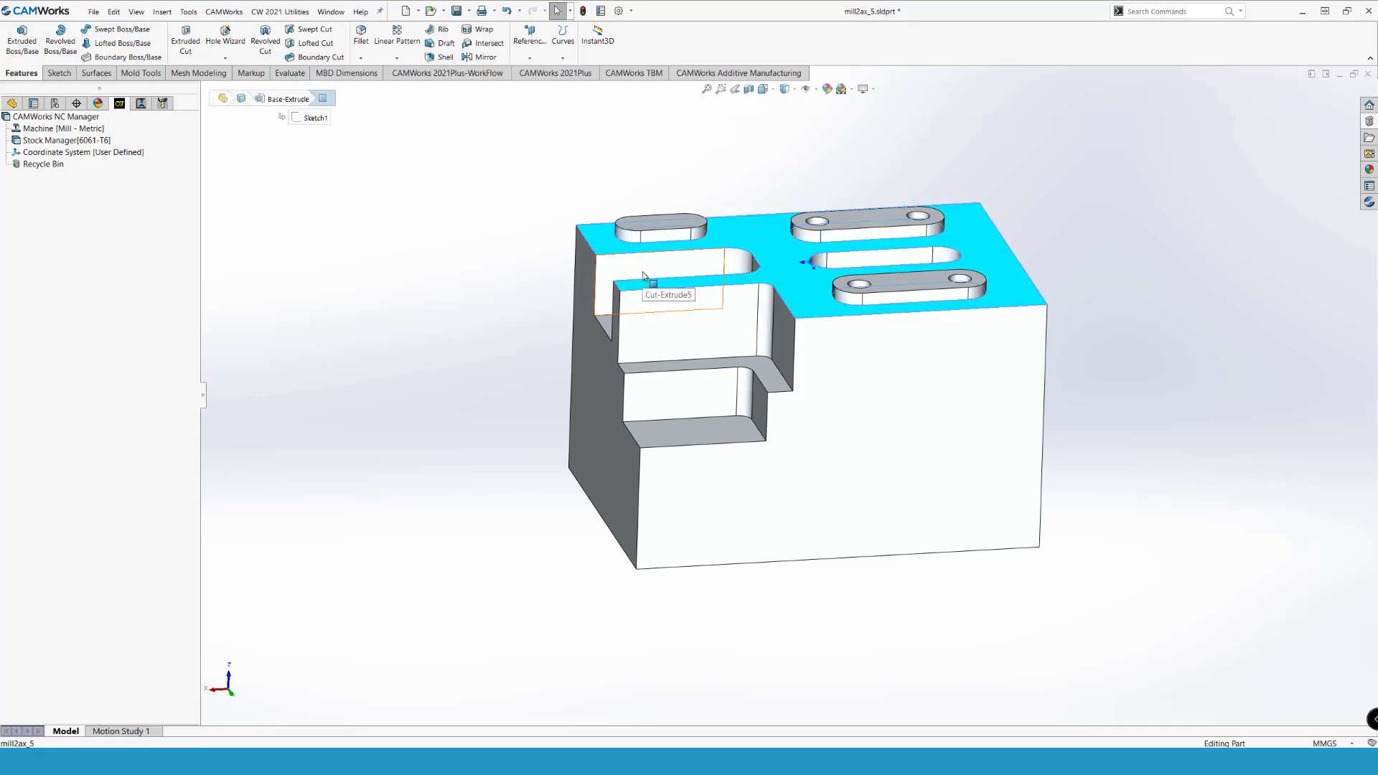
{"action": "middle_click_drag", "start_coordinate": [618, 314], "coordinate": [682, 369]}
{"action": "left_click", "coordinate": [682, 372]}
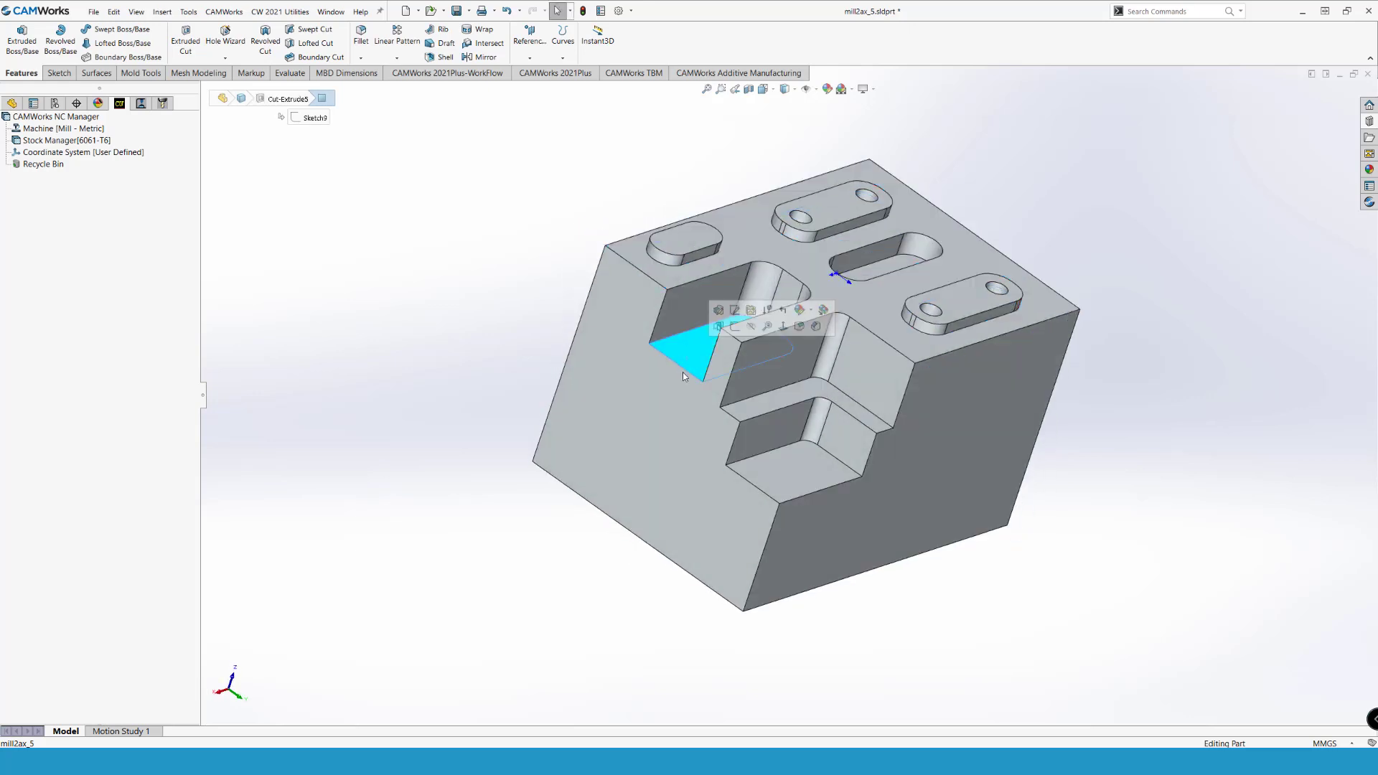
{"action": "left_click", "coordinate": [754, 398]}
{"action": "left_click", "coordinate": [783, 474]}
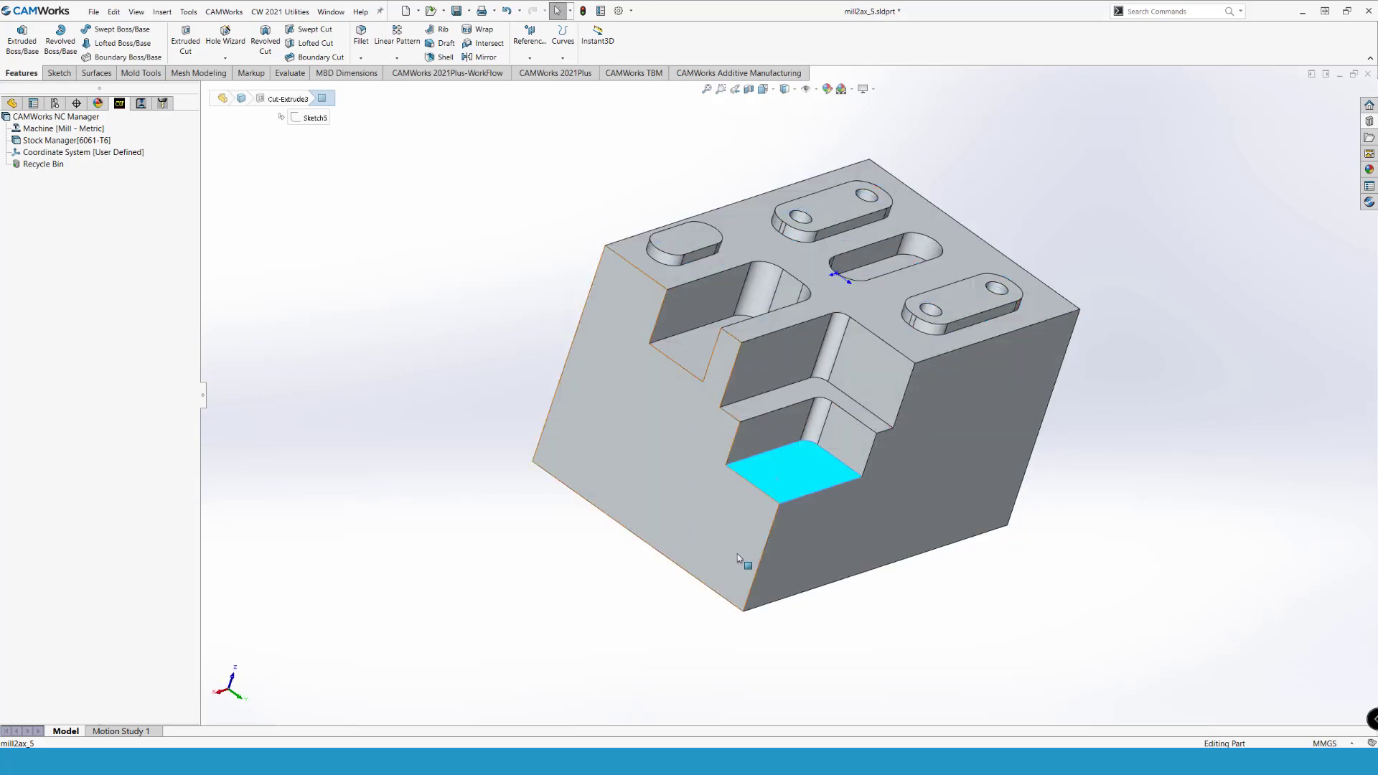
{"action": "left_click", "coordinate": [875, 272]}
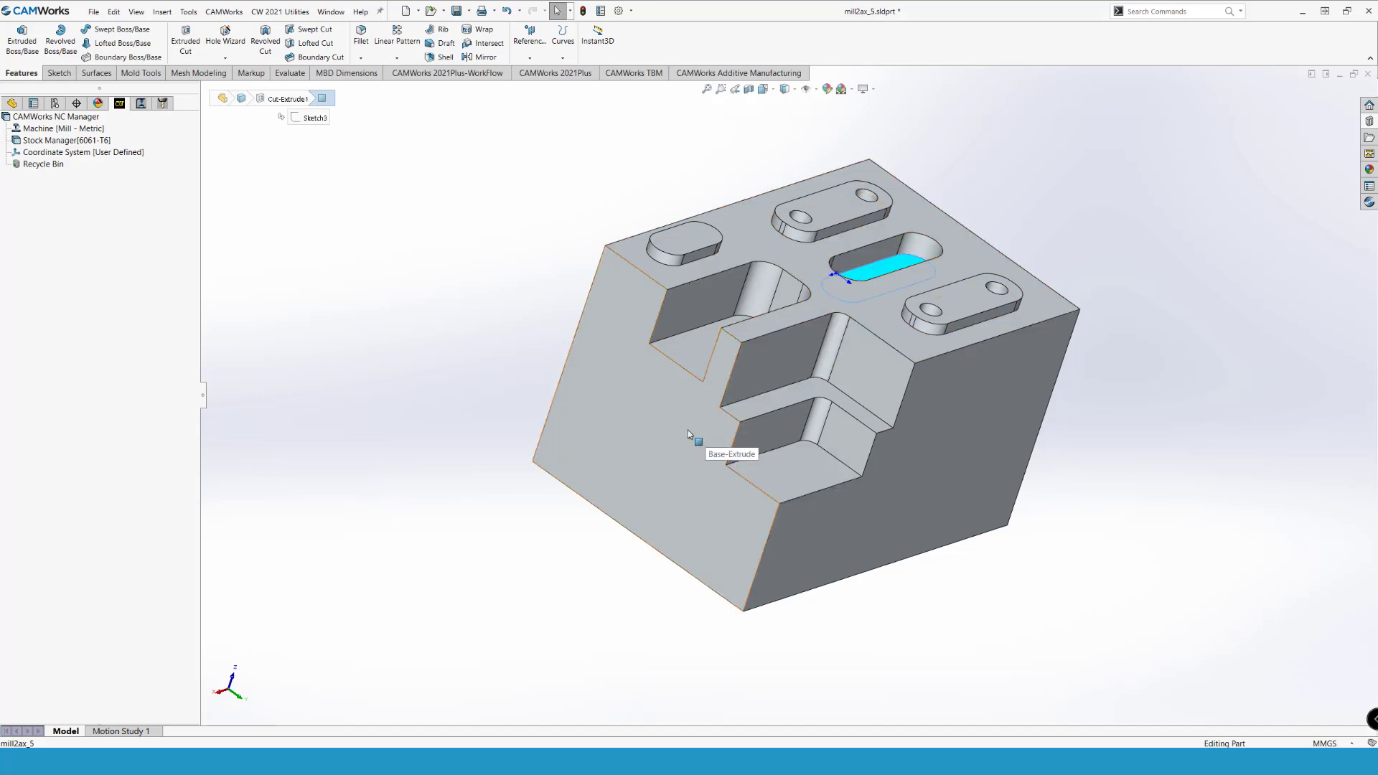
{"action": "middle_click_drag", "start_coordinate": [688, 430], "coordinate": [539, 323]}
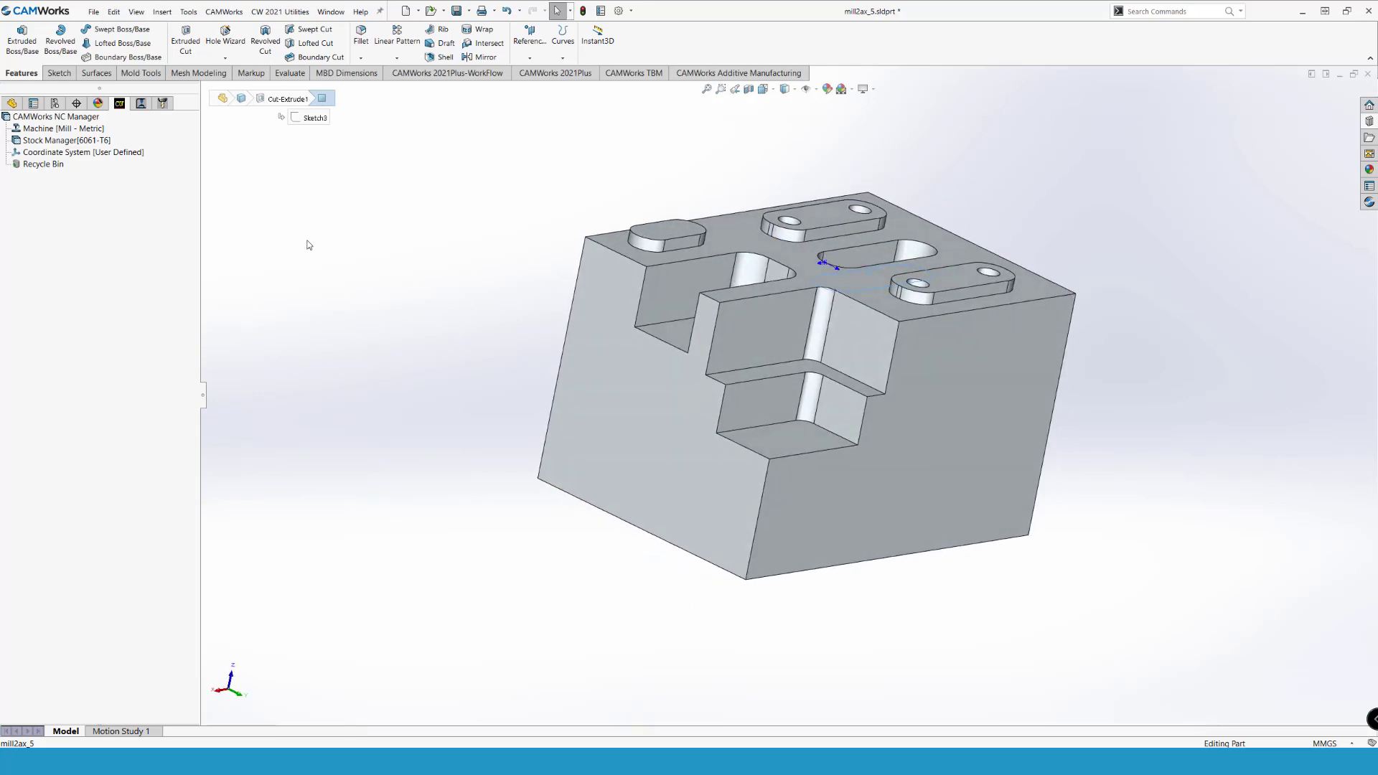
Step: Create Mill Part Setup1 from the small boss's top face, with the Face feature unchecked
{"action": "right_click", "coordinate": [60, 152]}
{"action": "left_click", "coordinate": [99, 172]}
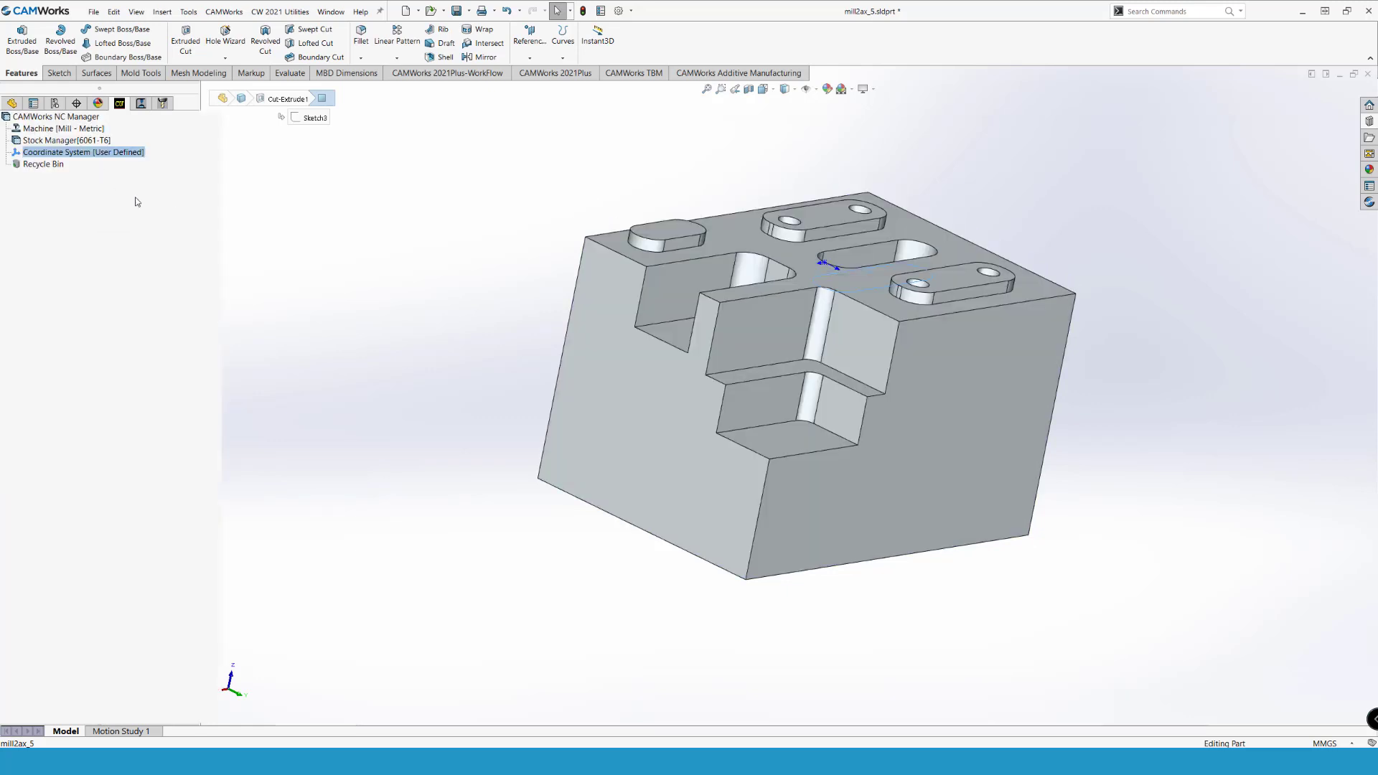
{"action": "left_click", "coordinate": [685, 230]}
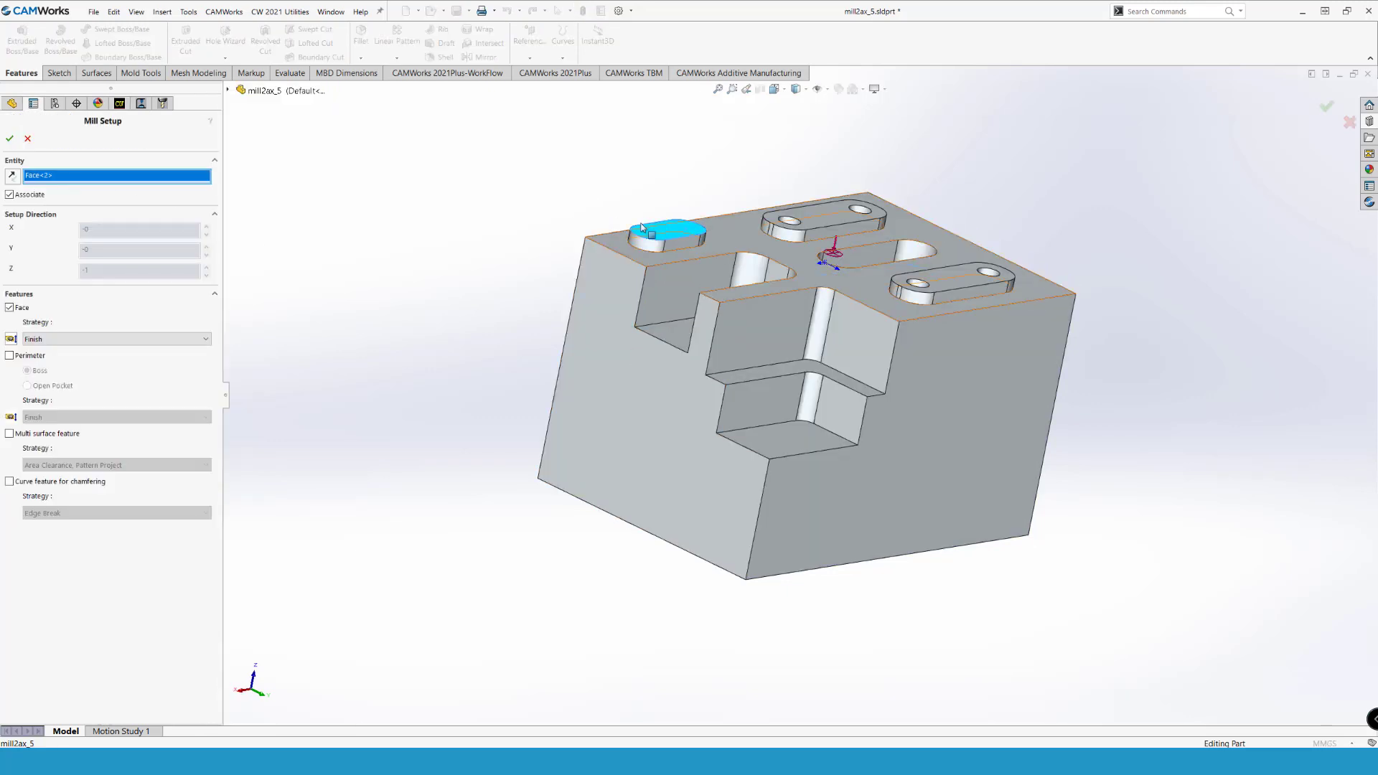
{"action": "left_click", "coordinate": [10, 307]}
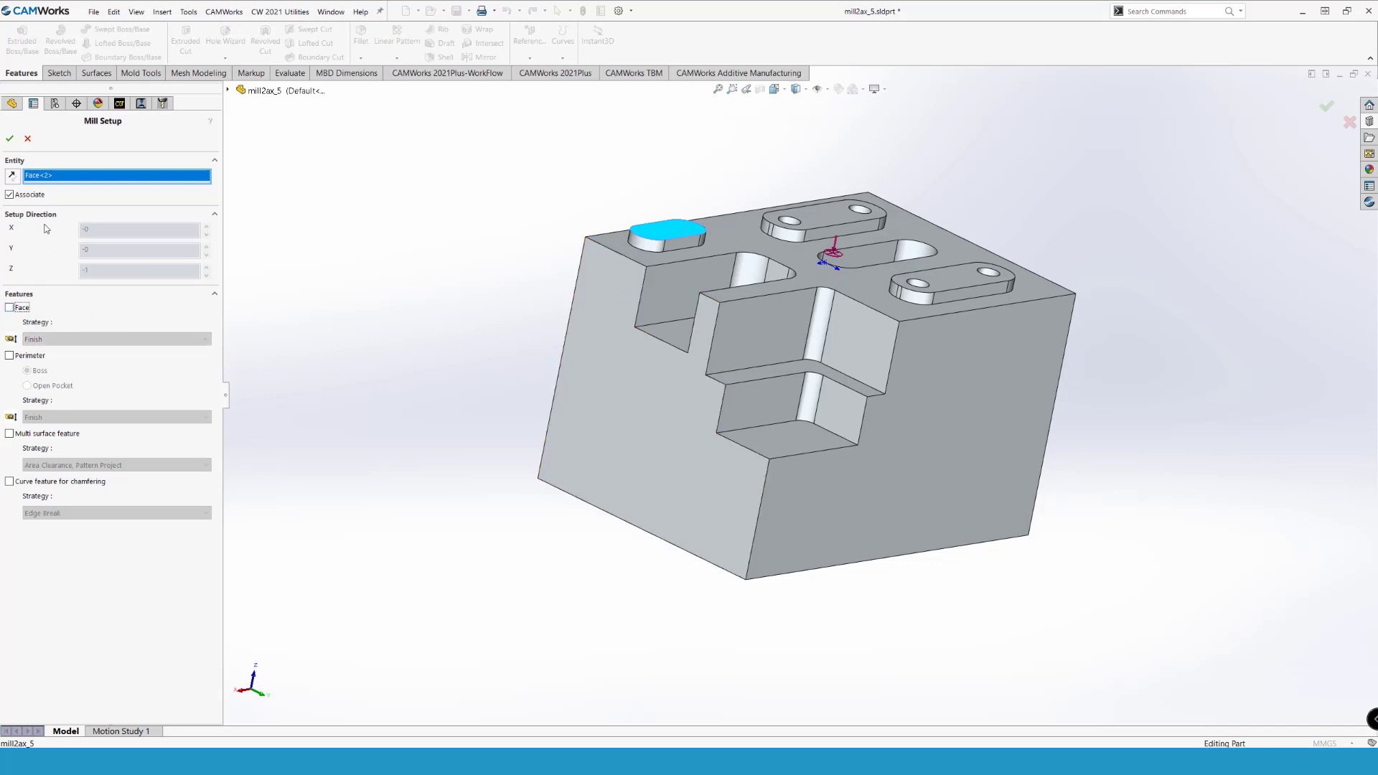
{"action": "left_click", "coordinate": [9, 138]}
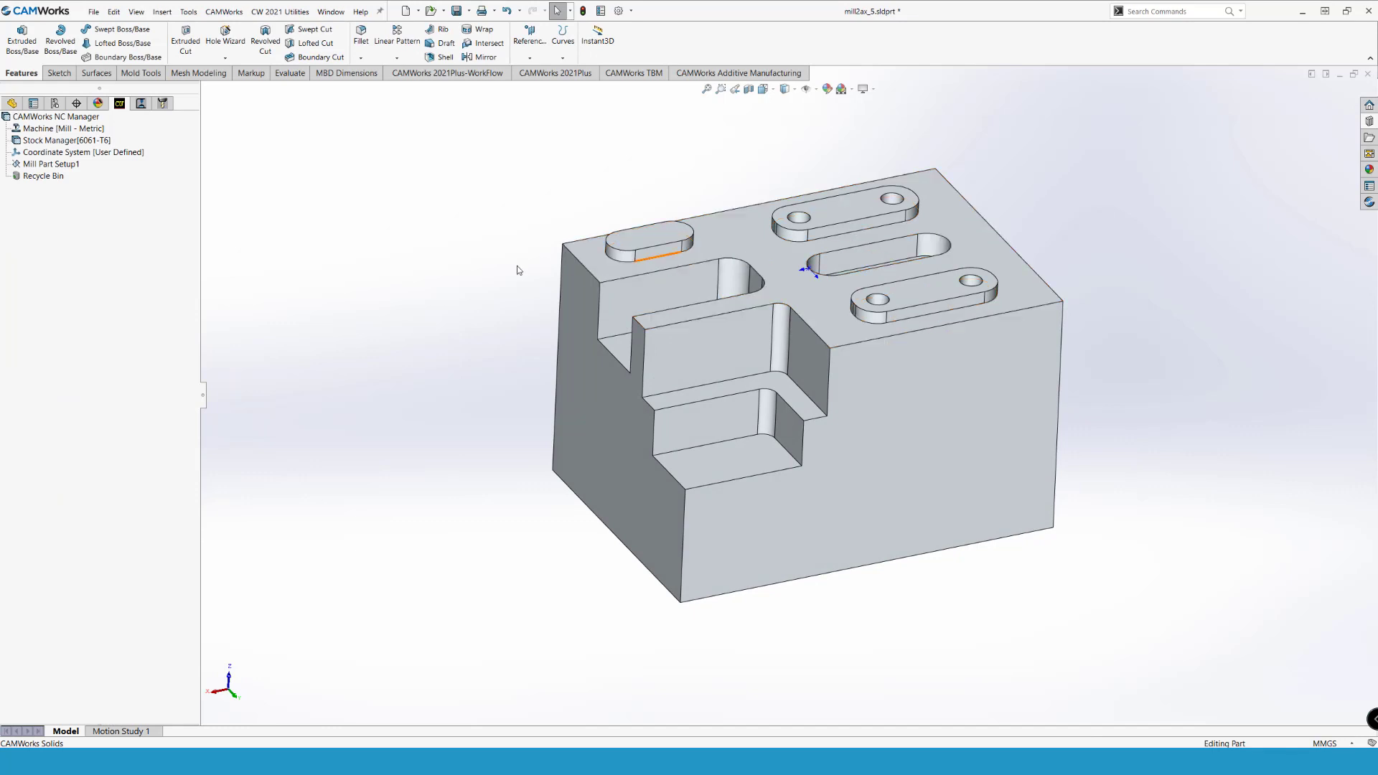
Step: Define an Open Pocket 2.5 axis feature on the top face, ending Upto Stock
{"action": "right_click", "coordinate": [64, 166]}
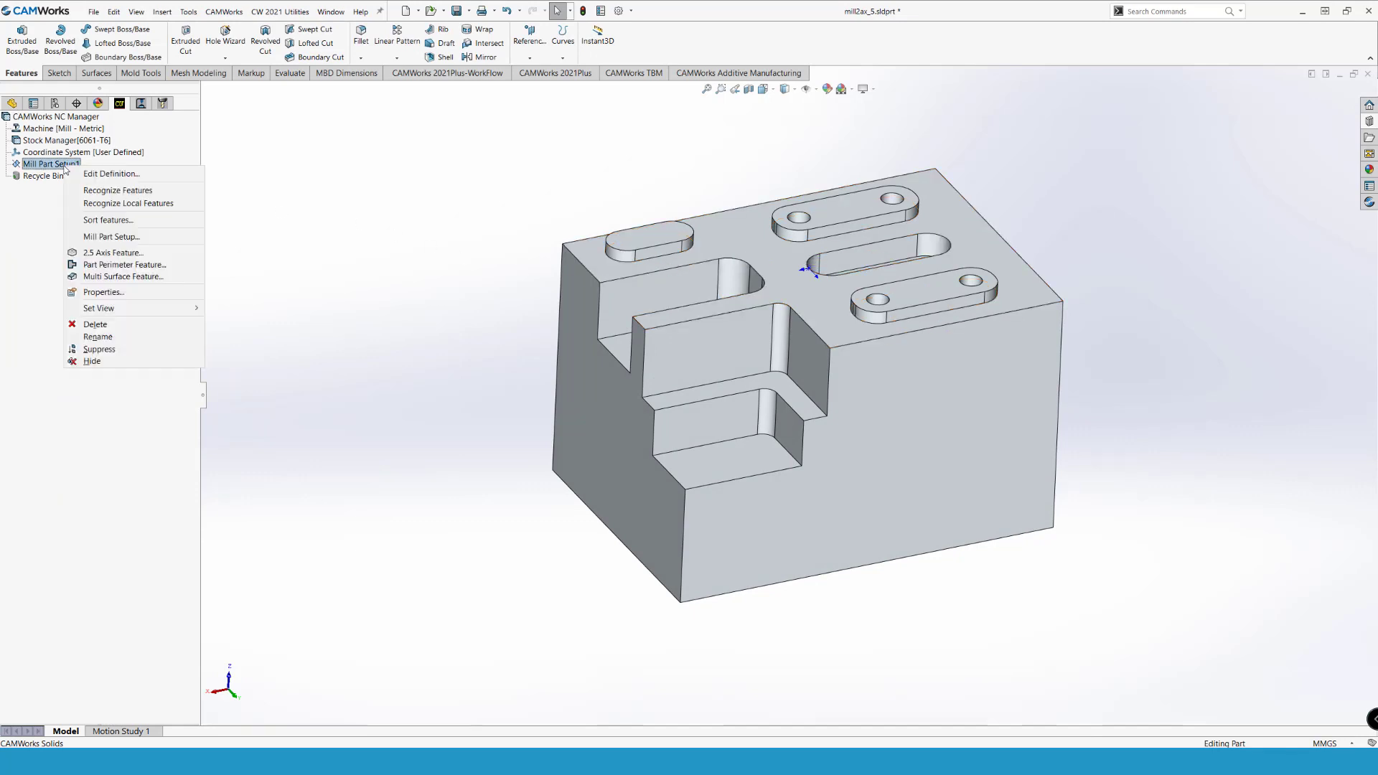
{"action": "left_click", "coordinate": [105, 252]}
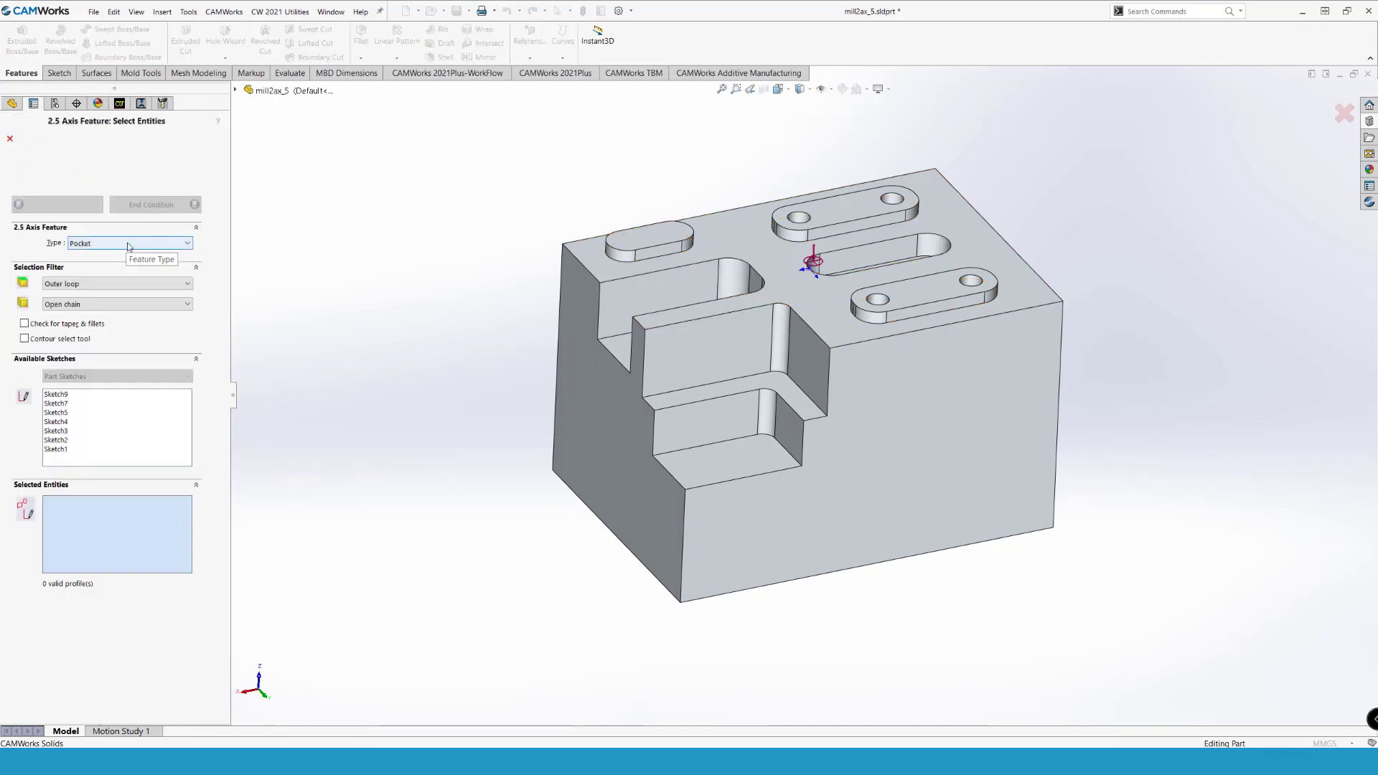
{"action": "left_click", "coordinate": [129, 243]}
{"action": "left_click", "coordinate": [132, 304]}
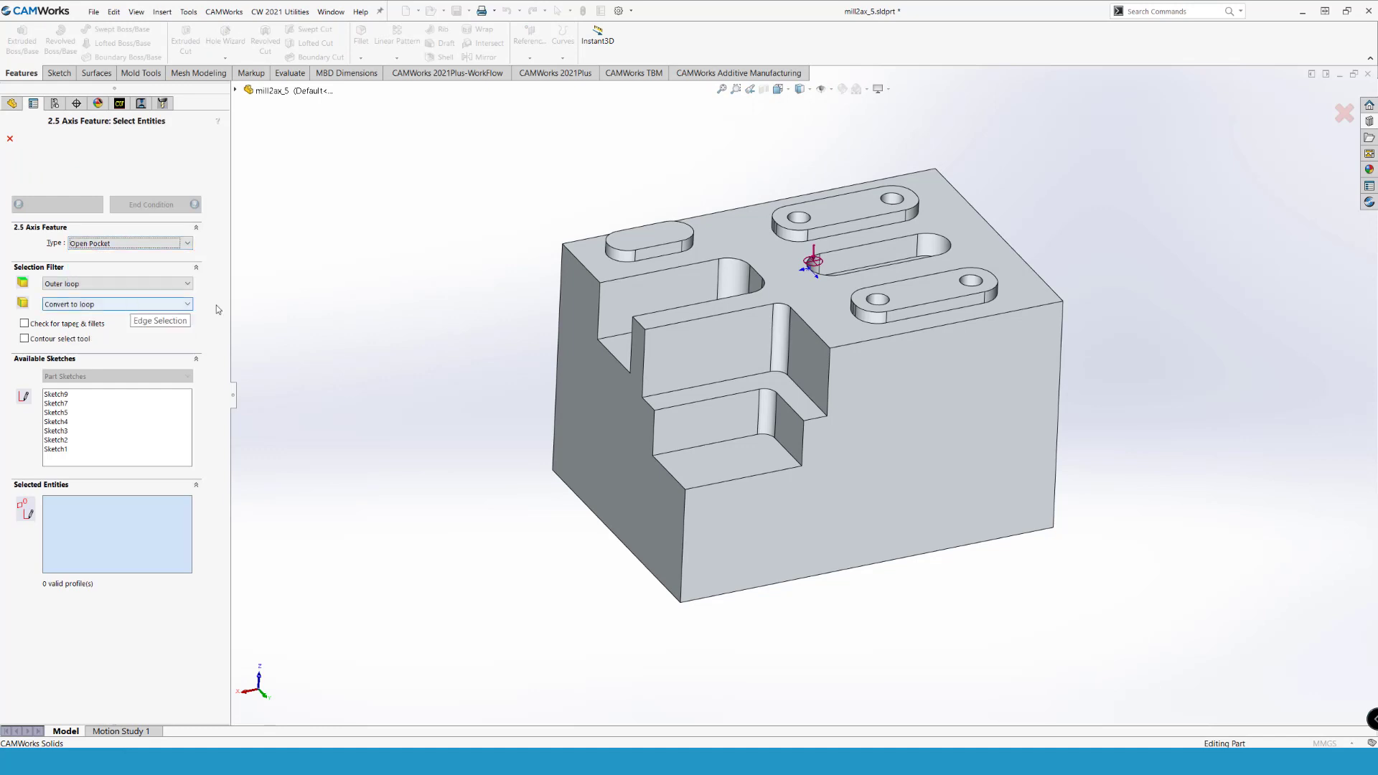
{"action": "left_click", "coordinate": [598, 266]}
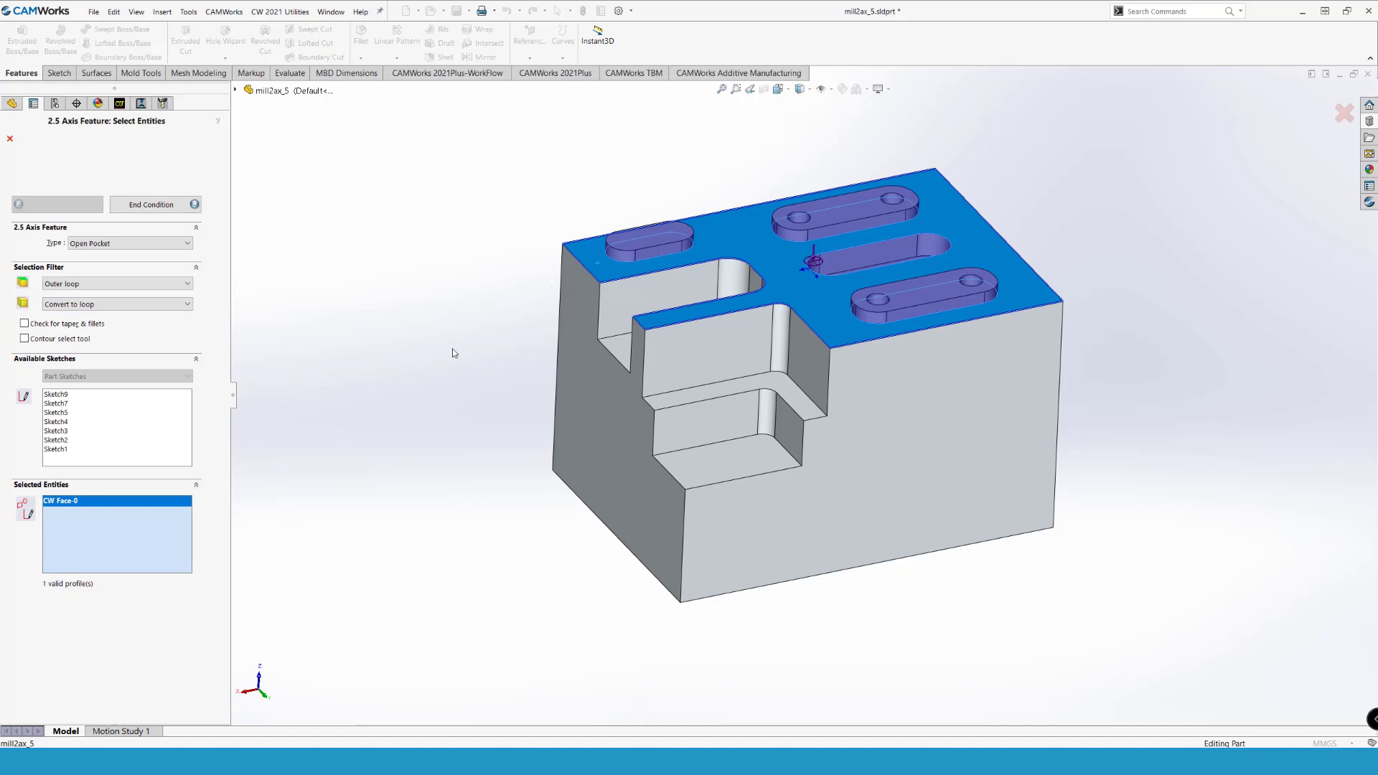
{"action": "key", "text": "Return"}
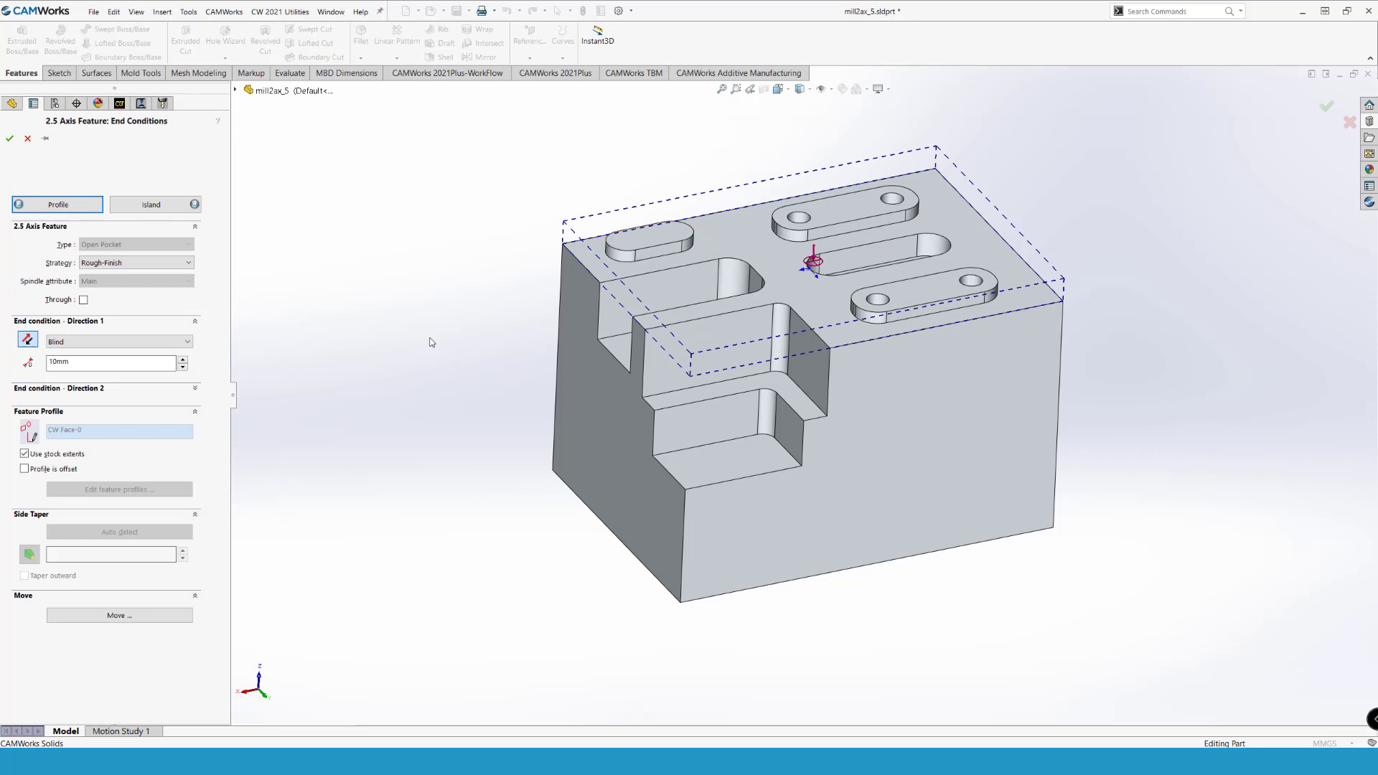
{"action": "left_click", "coordinate": [118, 340]}
{"action": "left_click", "coordinate": [71, 385]}
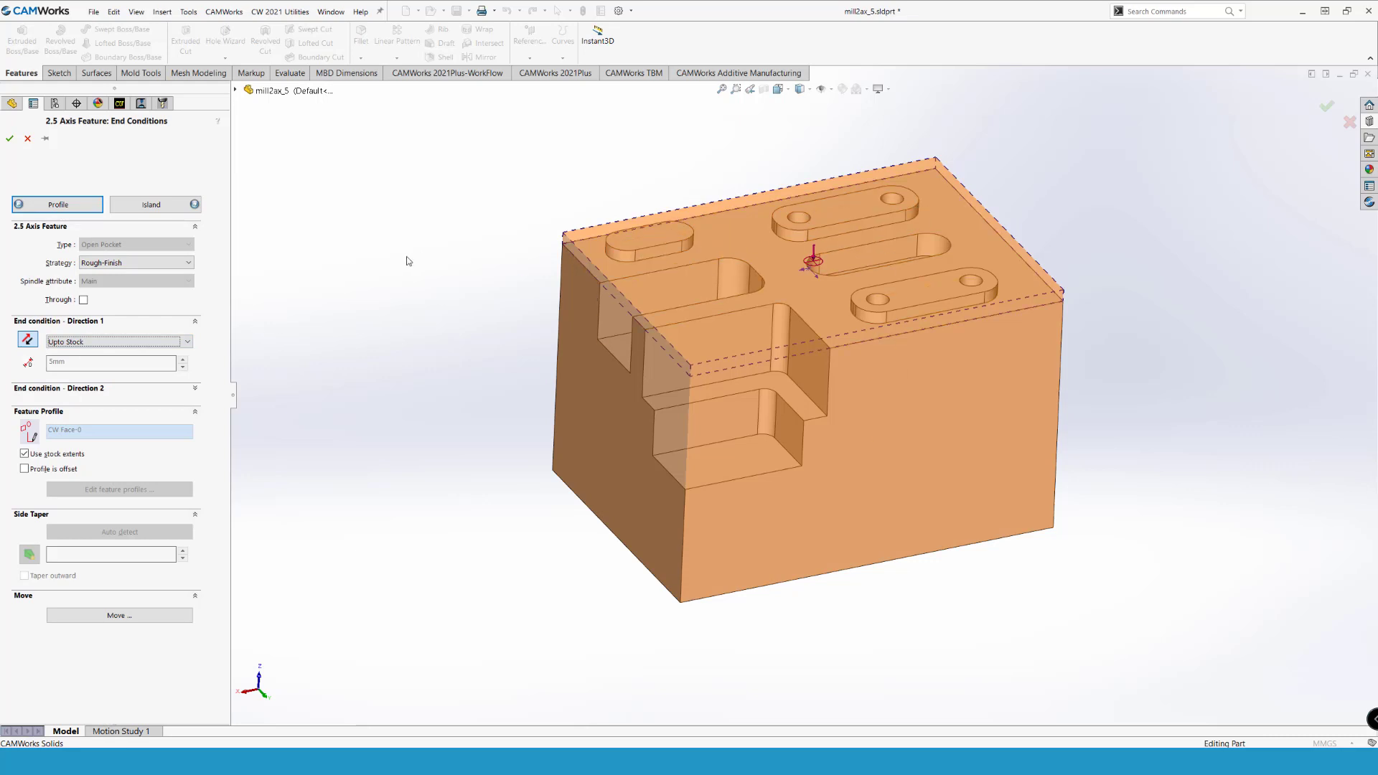
{"action": "left_click", "coordinate": [164, 206]}
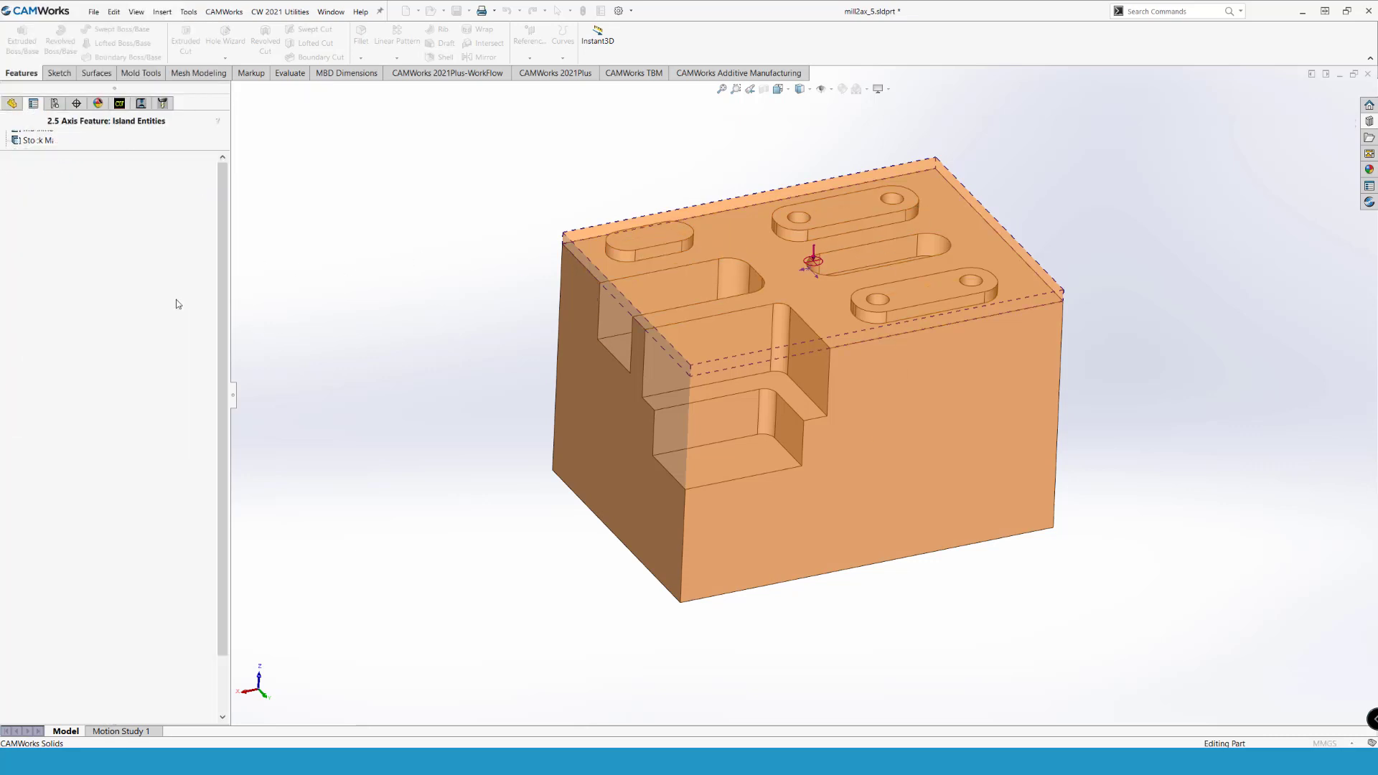
Step: Detect the three slot-boss islands (CW Face-1 to CW Face-3) and create Open Pocket1
{"action": "left_click", "coordinate": [108, 270]}
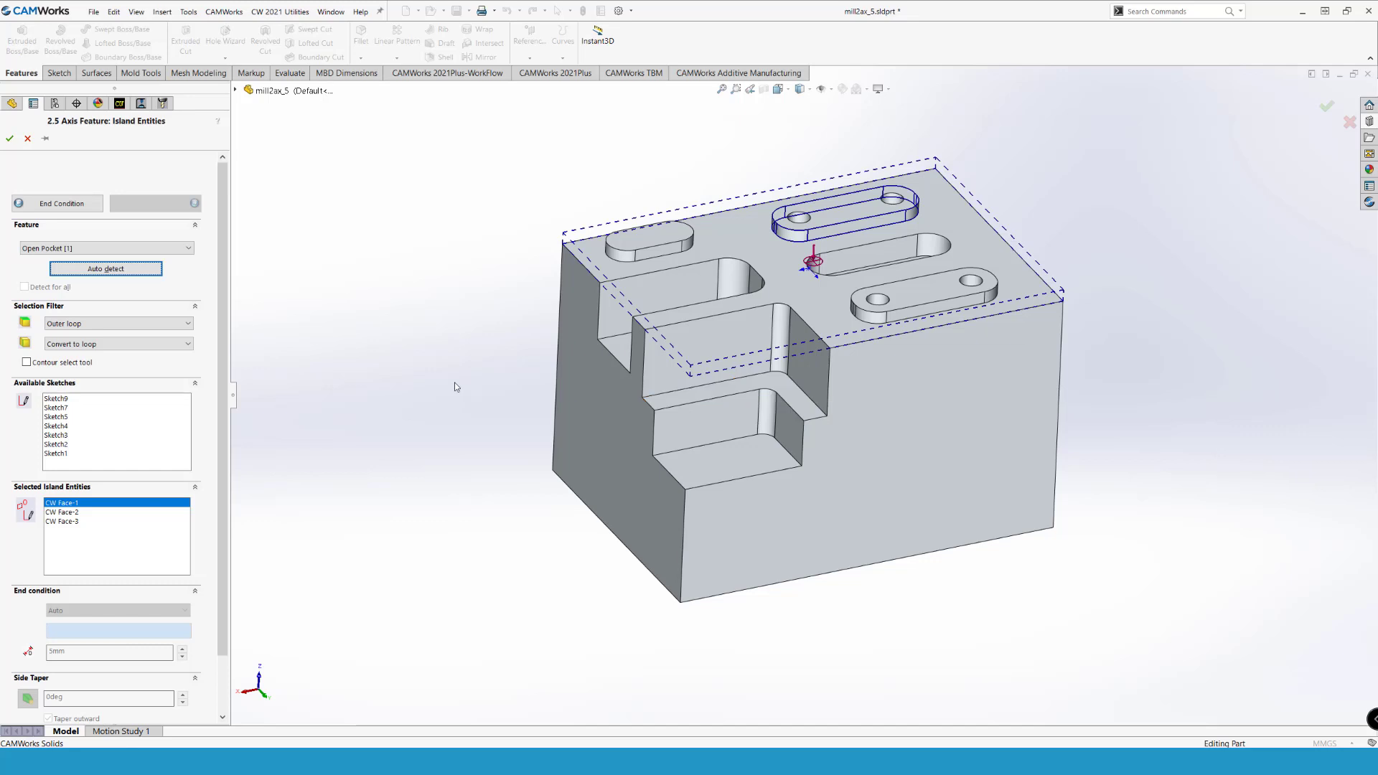
{"action": "left_click", "coordinate": [70, 513]}
{"action": "left_click", "coordinate": [65, 524]}
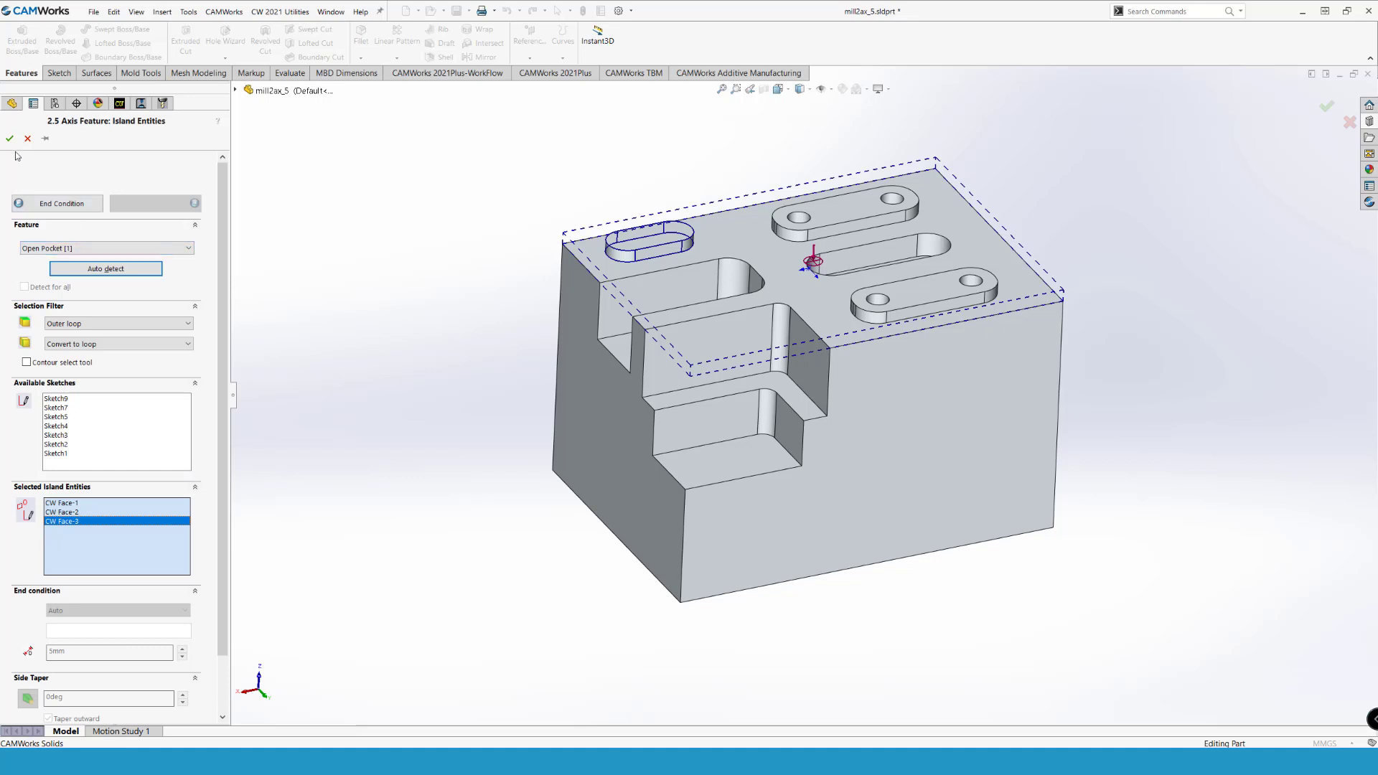
{"action": "left_click", "coordinate": [61, 205]}
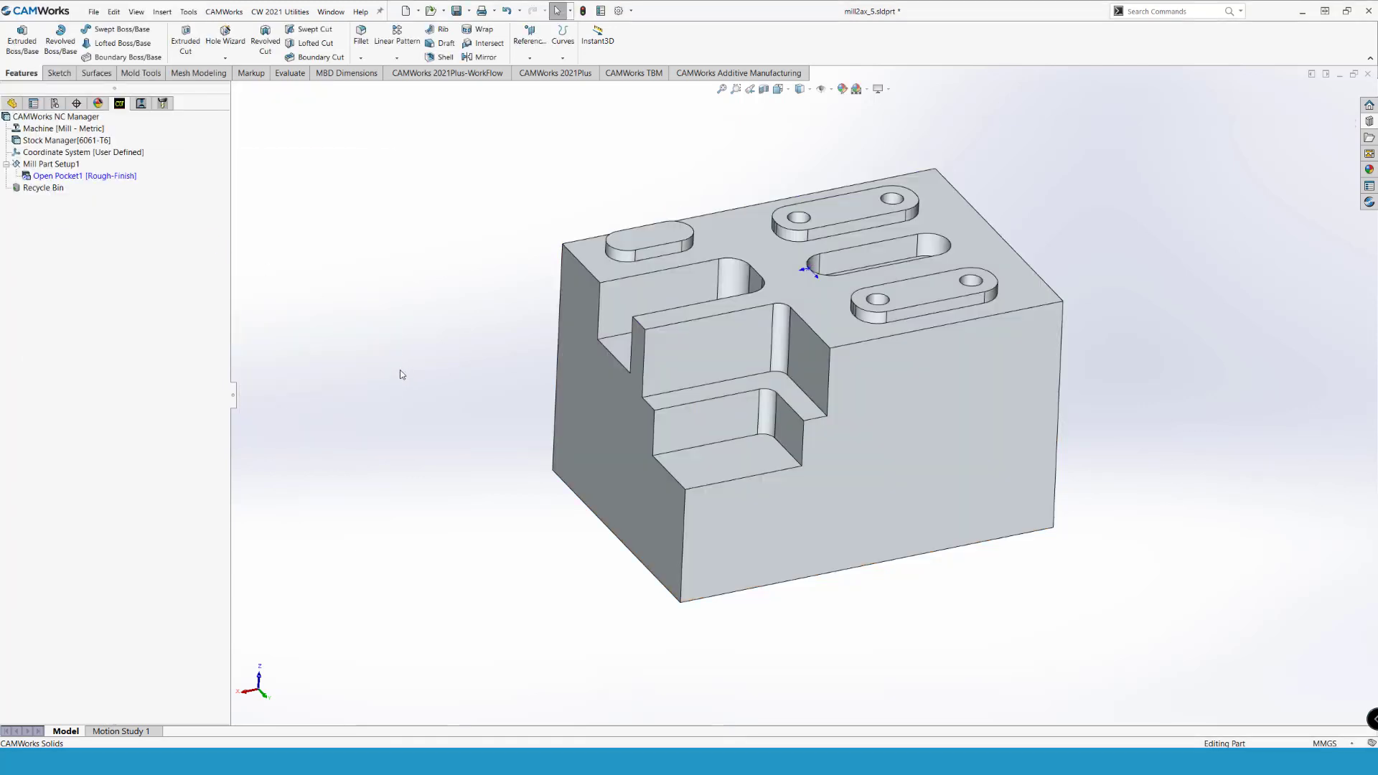
Step: Start a Slot 2.5 axis feature using the left pocket floor as its profile
{"action": "middle_click_drag", "start_coordinate": [446, 455], "coordinate": [486, 479]}
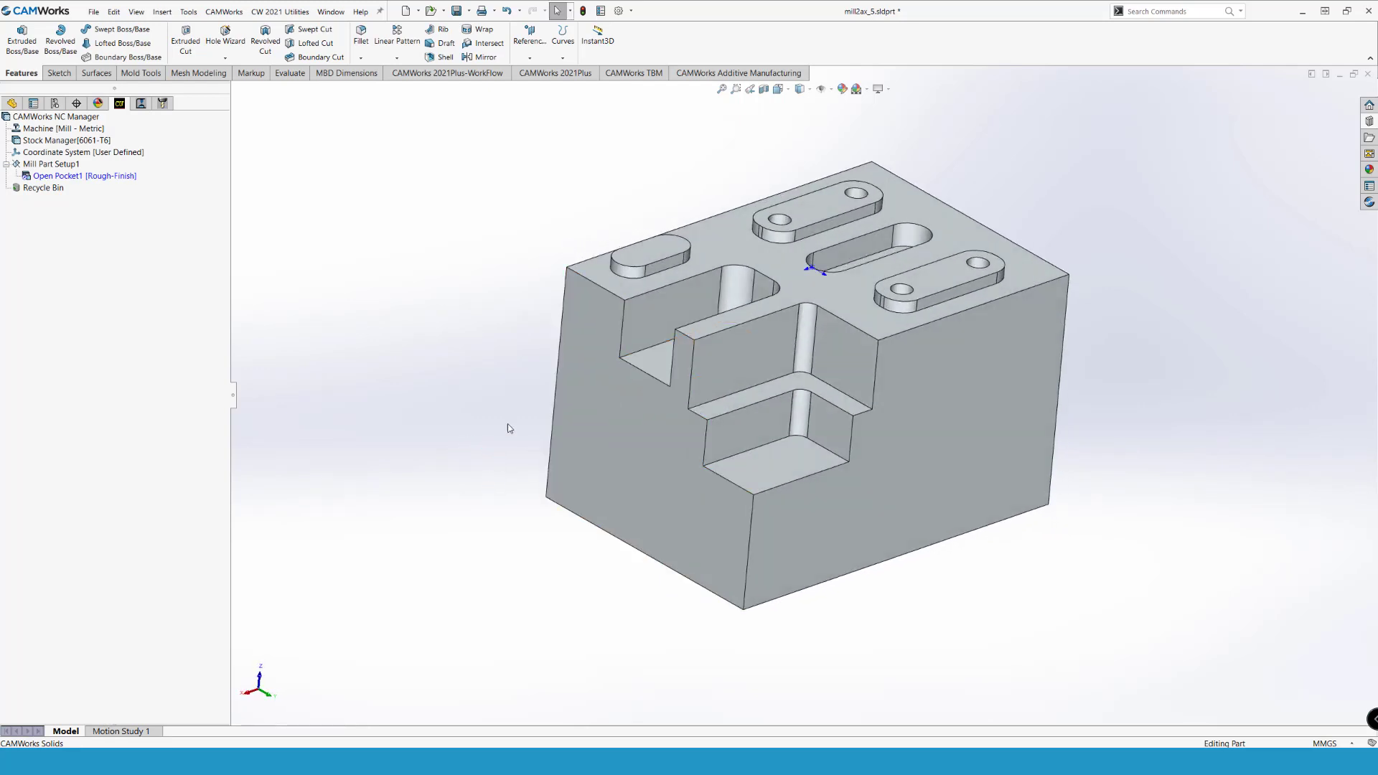
{"action": "right_click", "coordinate": [65, 167]}
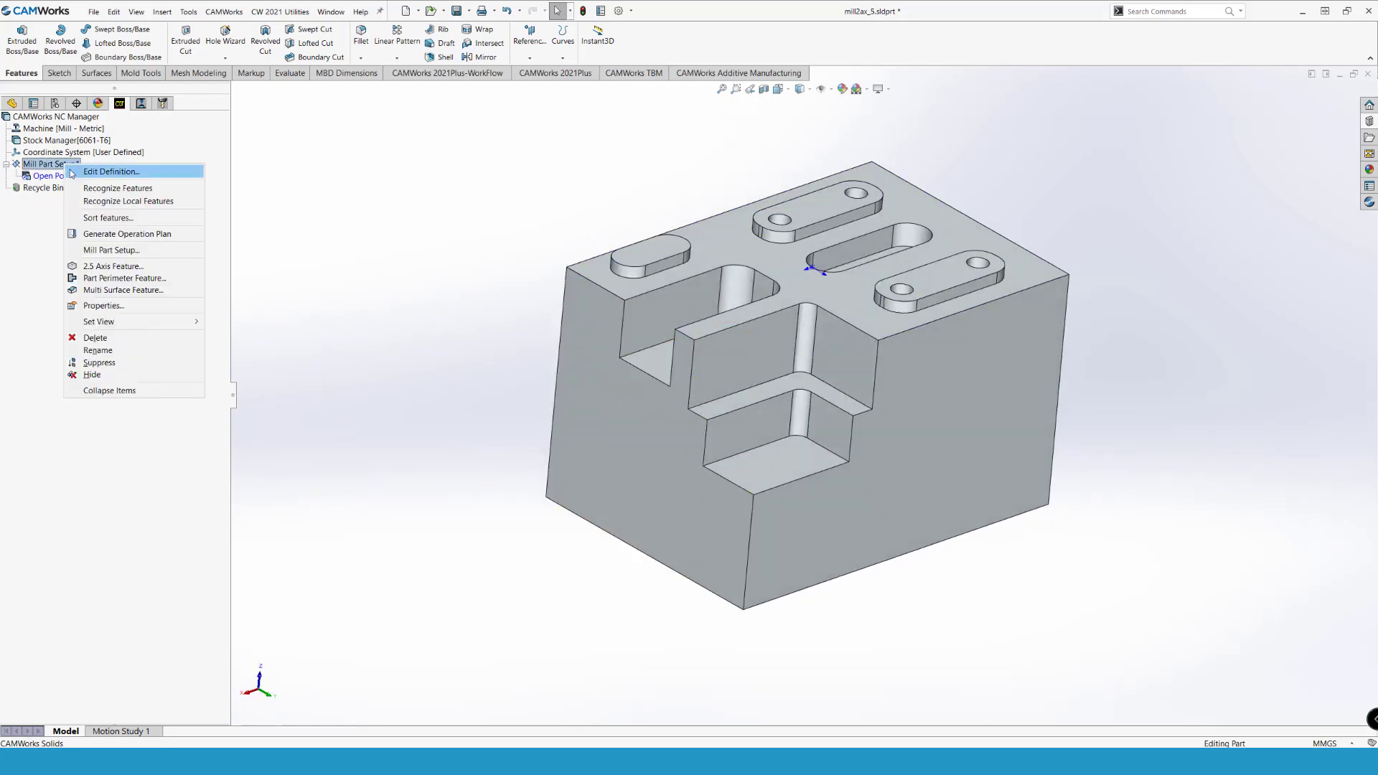
{"action": "left_click", "coordinate": [107, 267]}
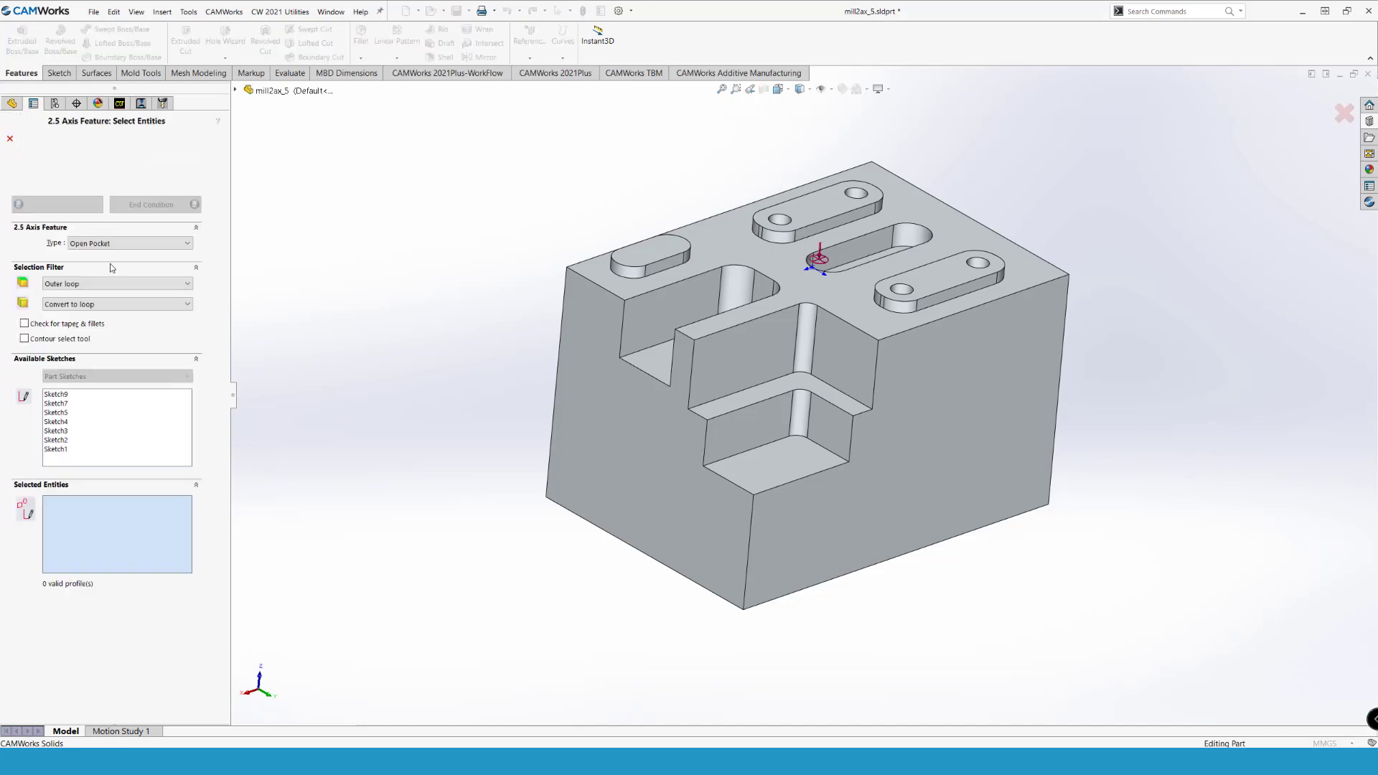
{"action": "left_click", "coordinate": [129, 243]}
{"action": "left_click", "coordinate": [137, 265]}
{"action": "left_click", "coordinate": [650, 365]}
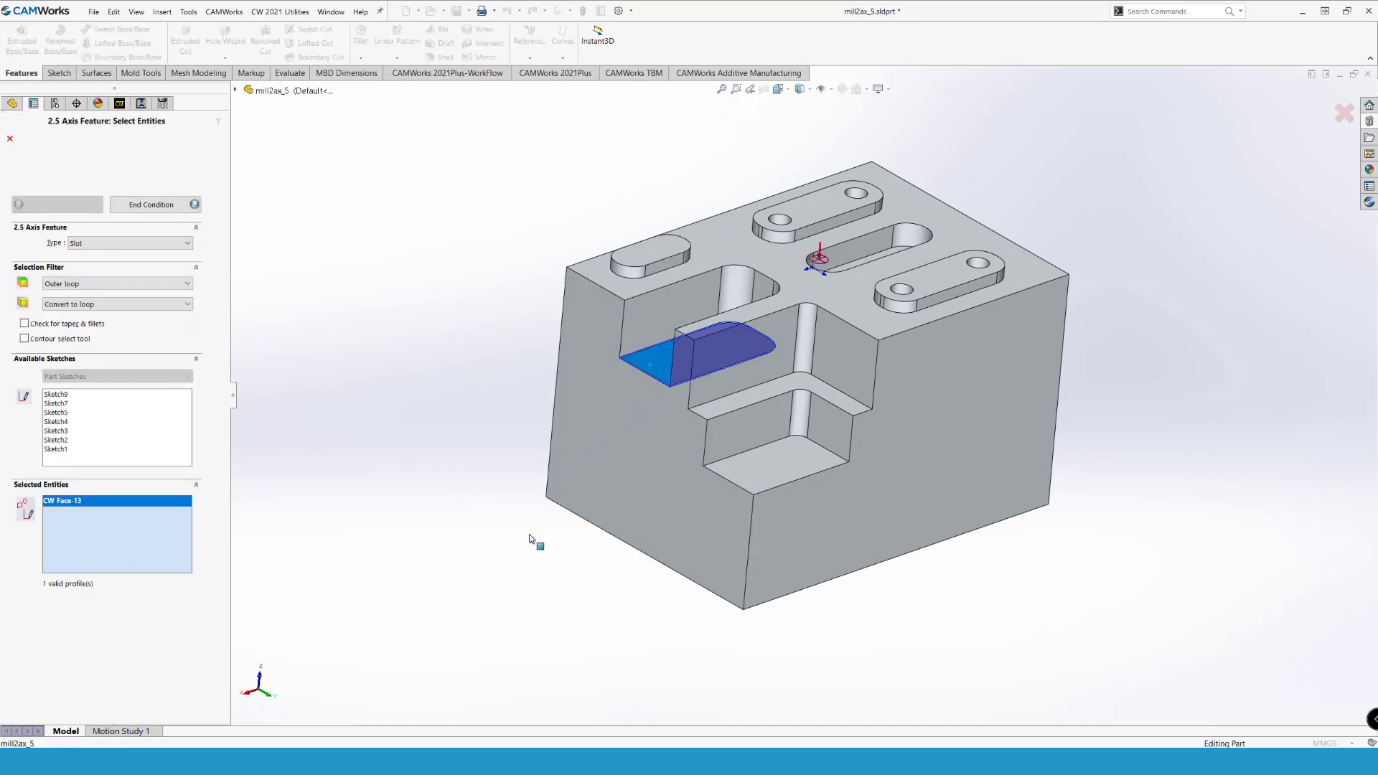
{"action": "left_click", "coordinate": [152, 208]}
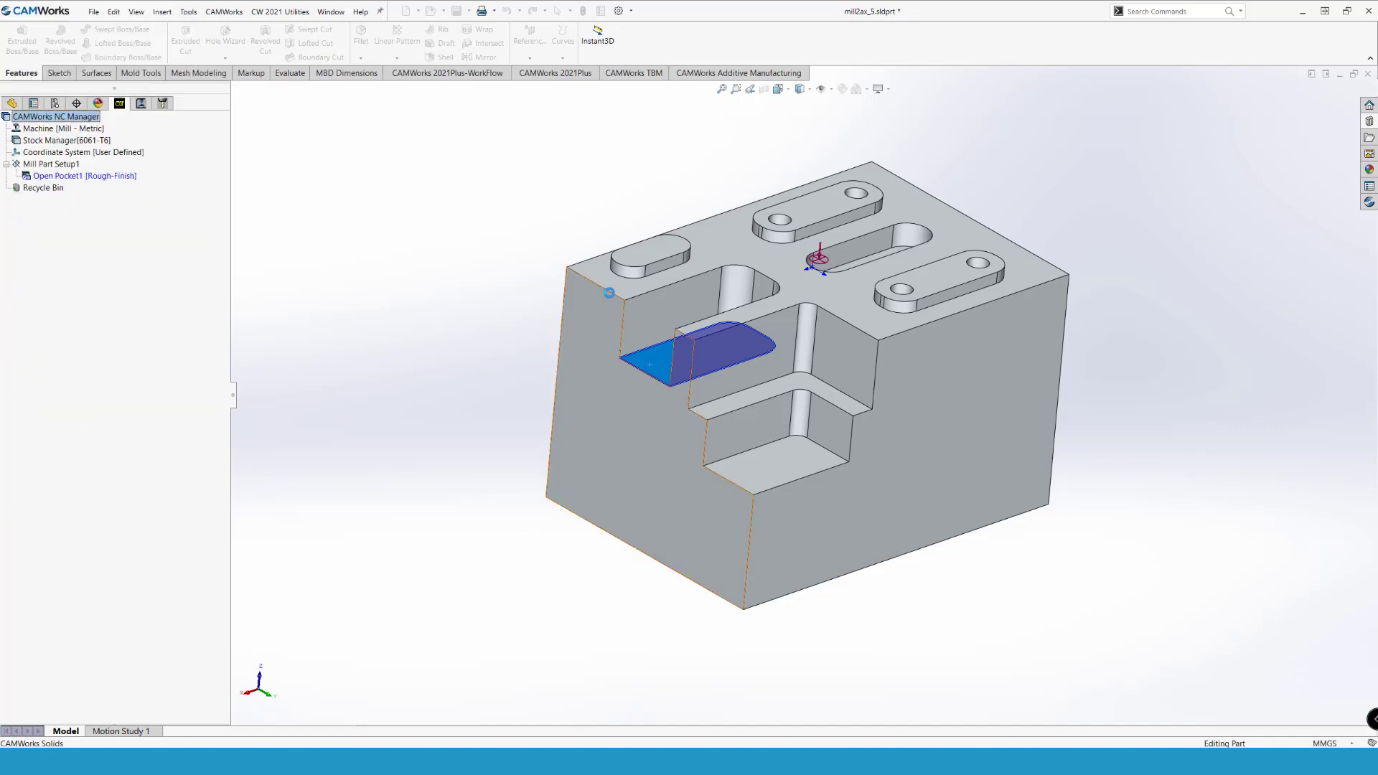
Step: End the slot Upto the top face with a Rough-Finish strategy, creating Rectangular Slot1
{"action": "left_click", "coordinate": [624, 292]}
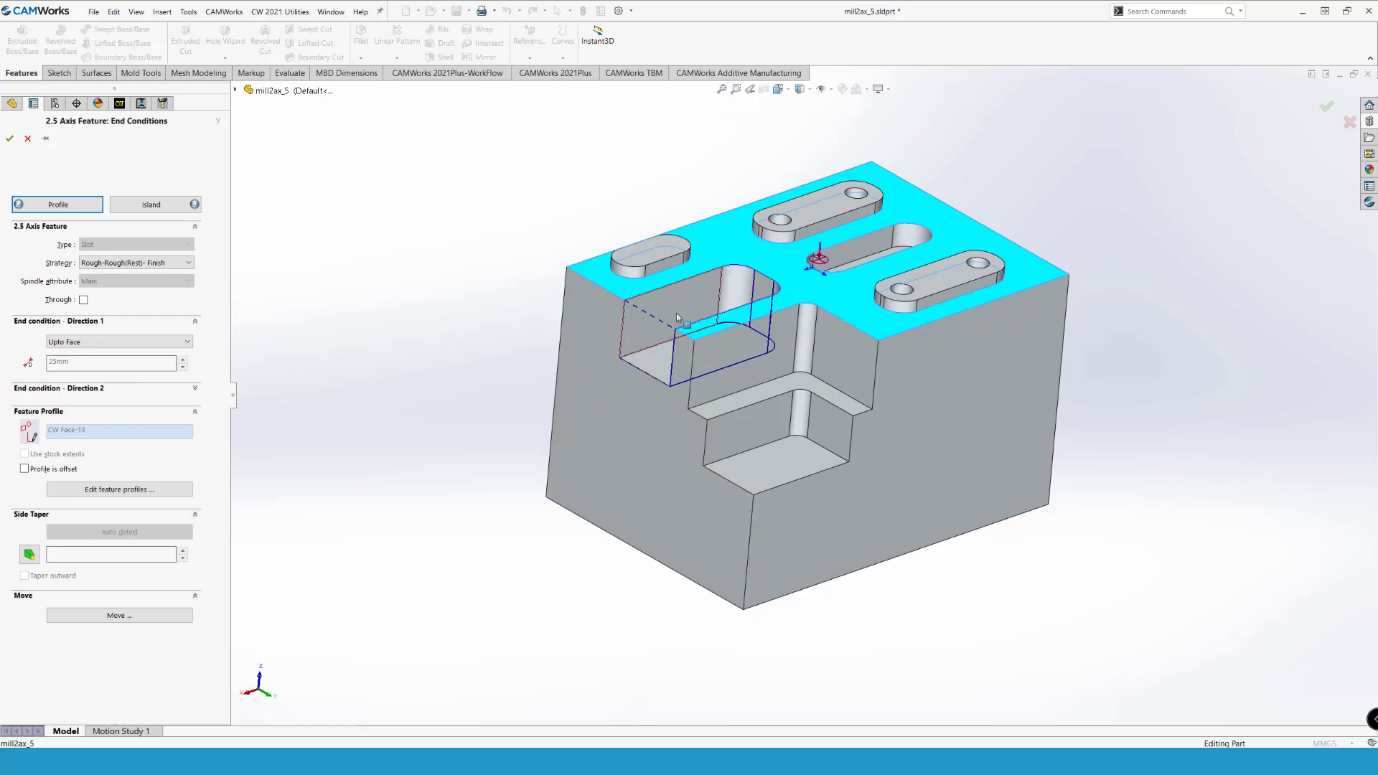
{"action": "left_click", "coordinate": [149, 263]}
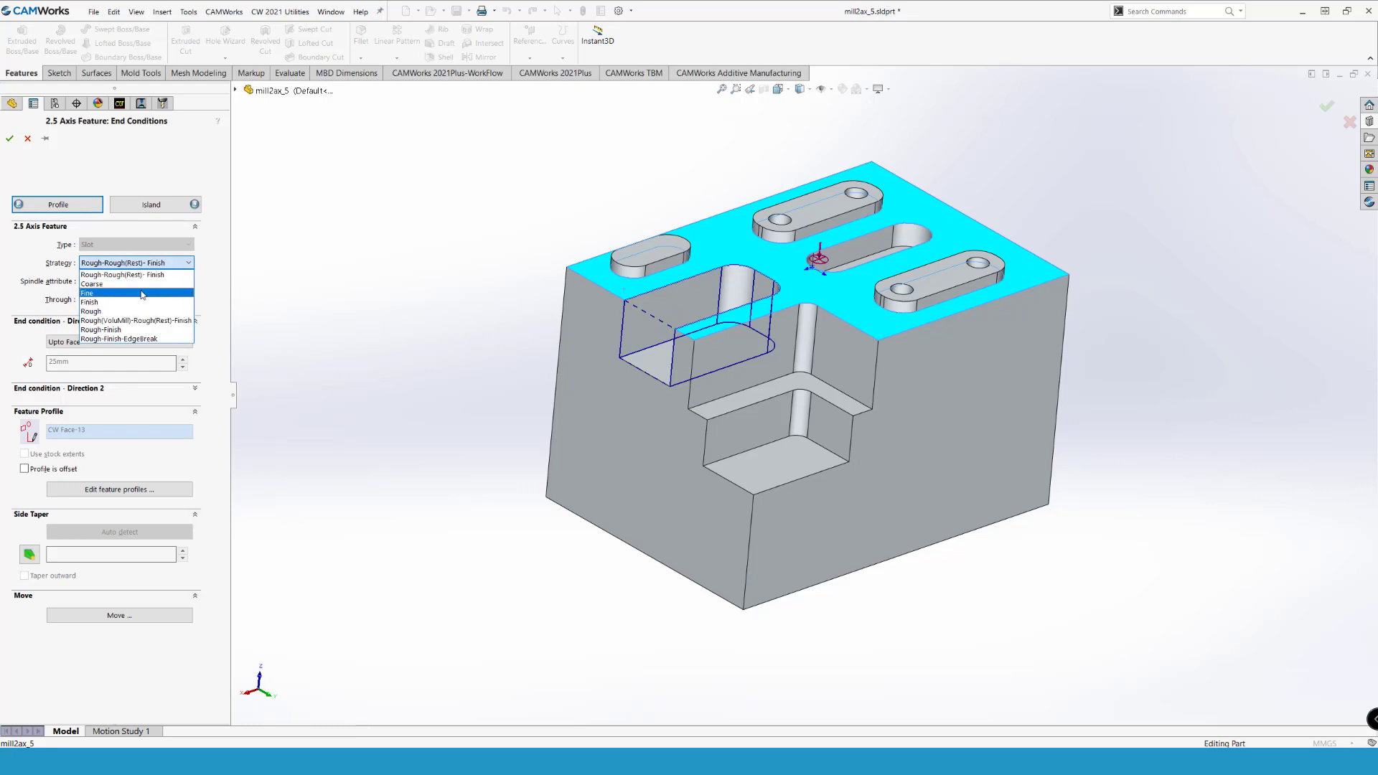
{"action": "left_click", "coordinate": [122, 331]}
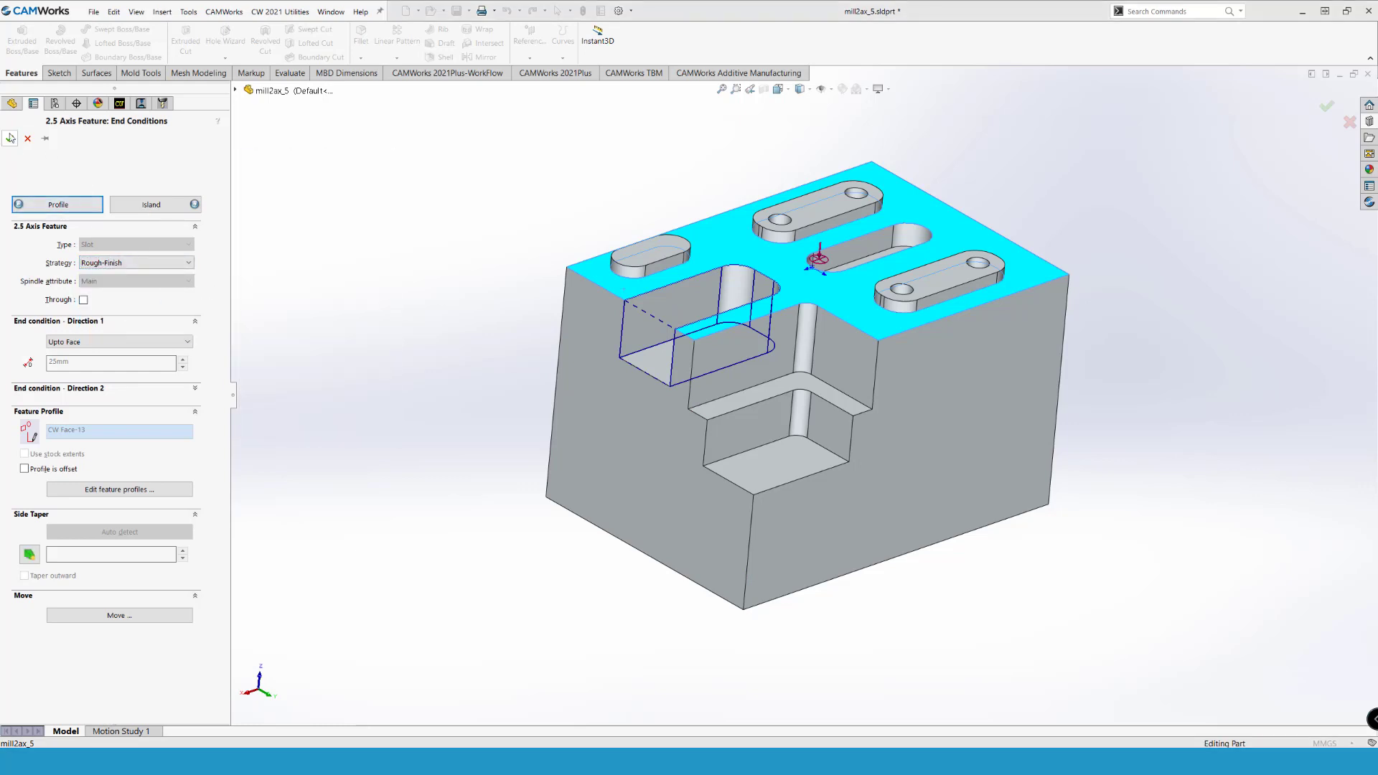
{"action": "left_click", "coordinate": [10, 138]}
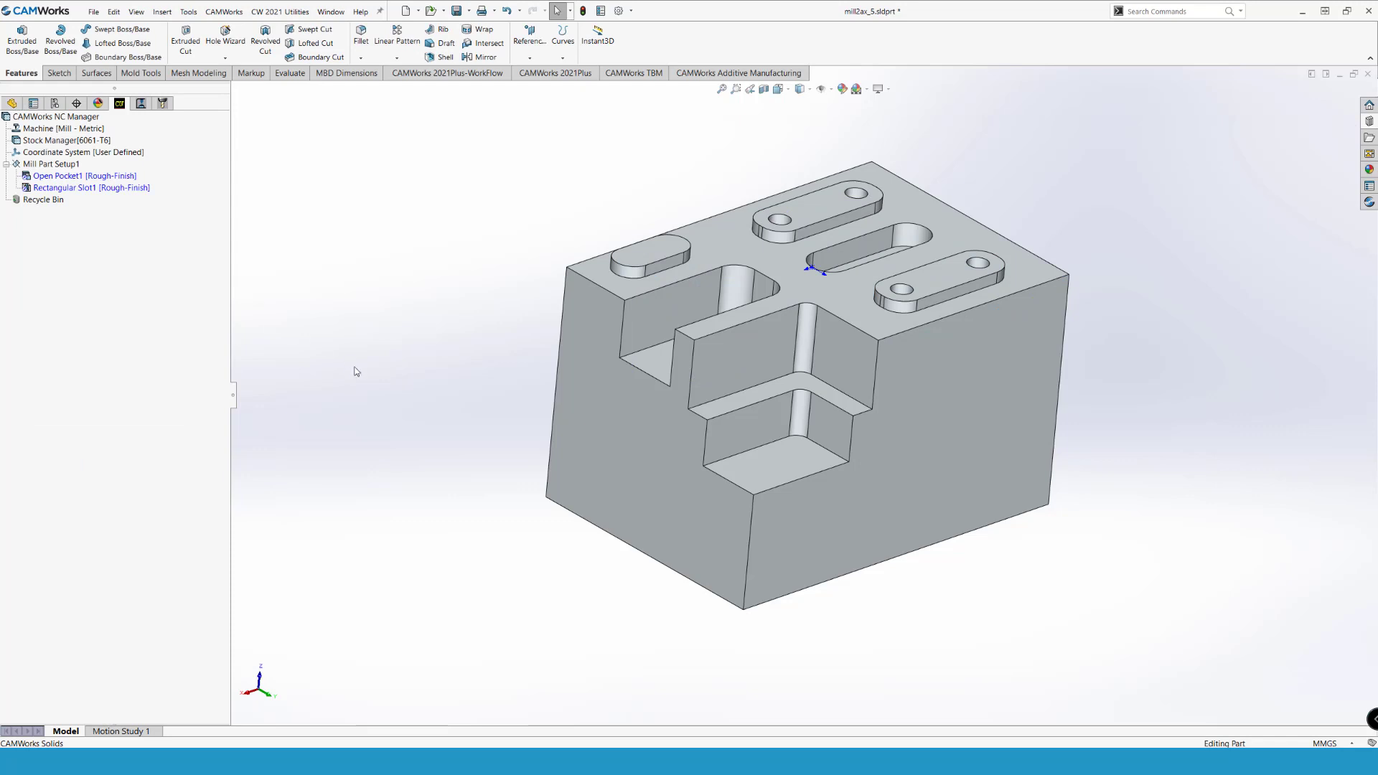
Step: Start a new 2.5 axis feature of type Corner Slot on Mill Part Setup1
{"action": "left_click", "coordinate": [724, 404]}
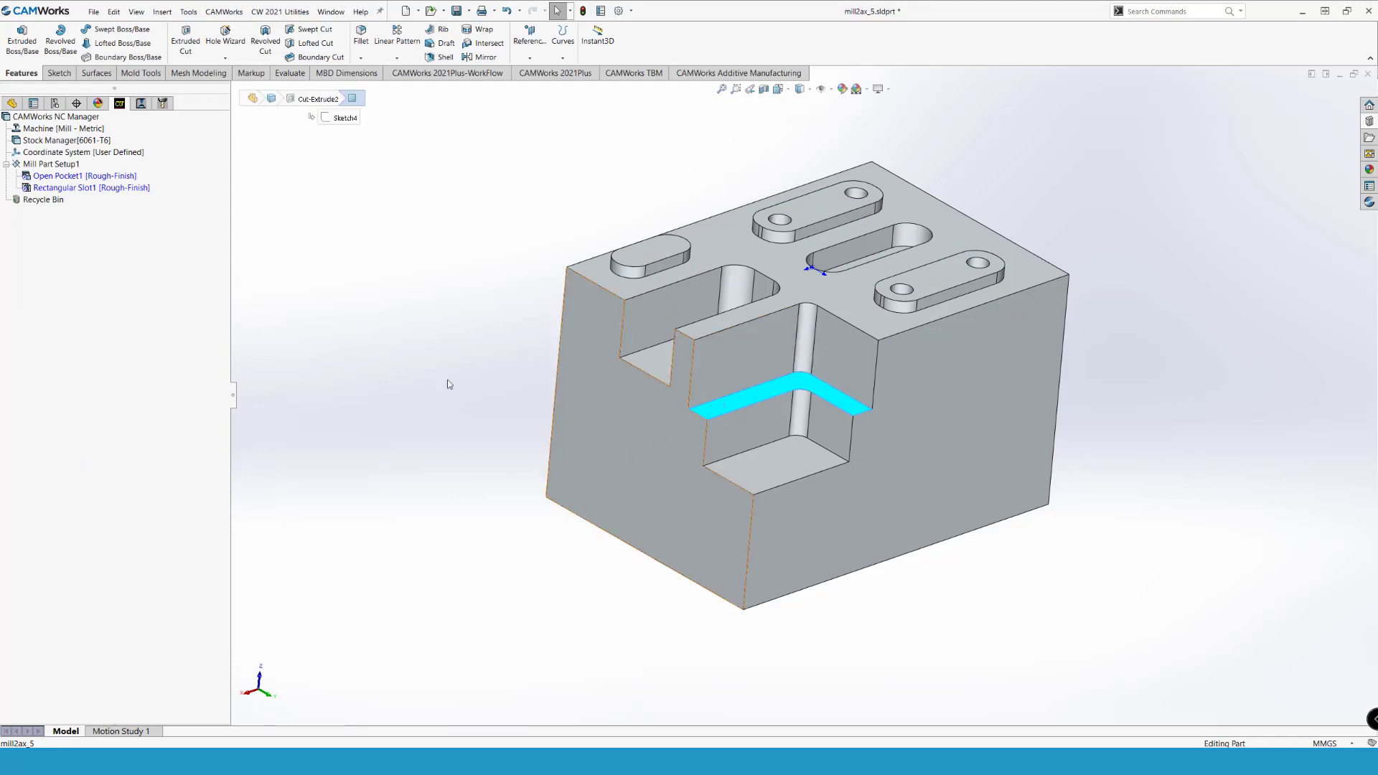
{"action": "right_click", "coordinate": [63, 171]}
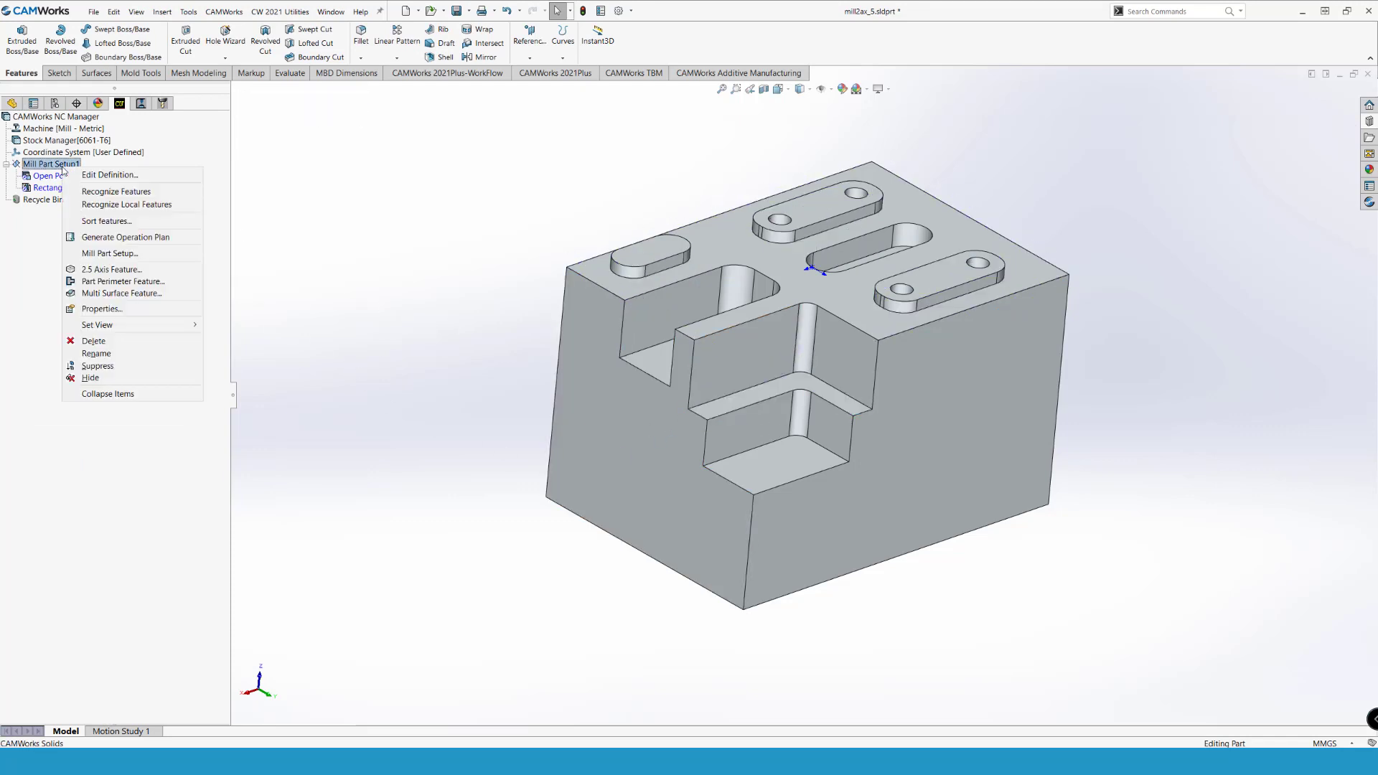
{"action": "left_click", "coordinate": [111, 270]}
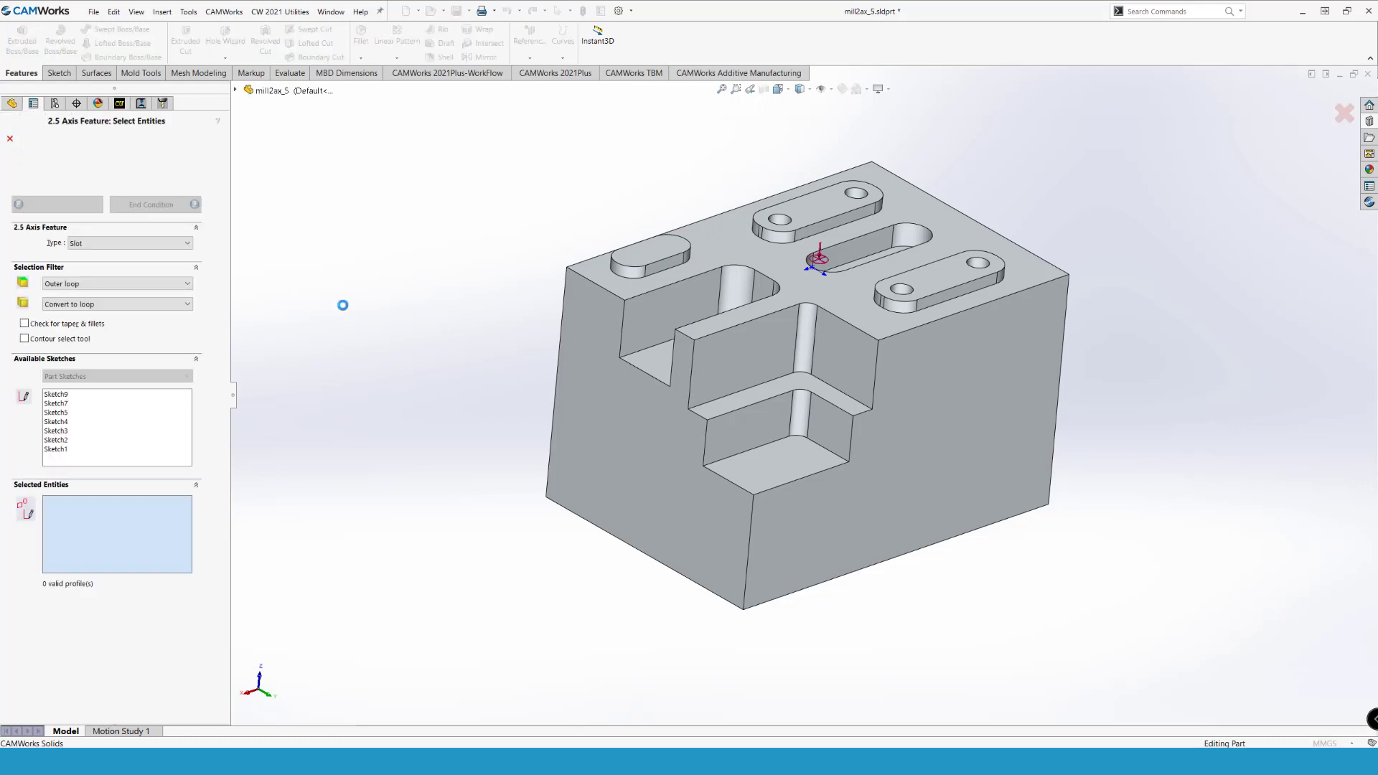
{"action": "left_click", "coordinate": [179, 244]}
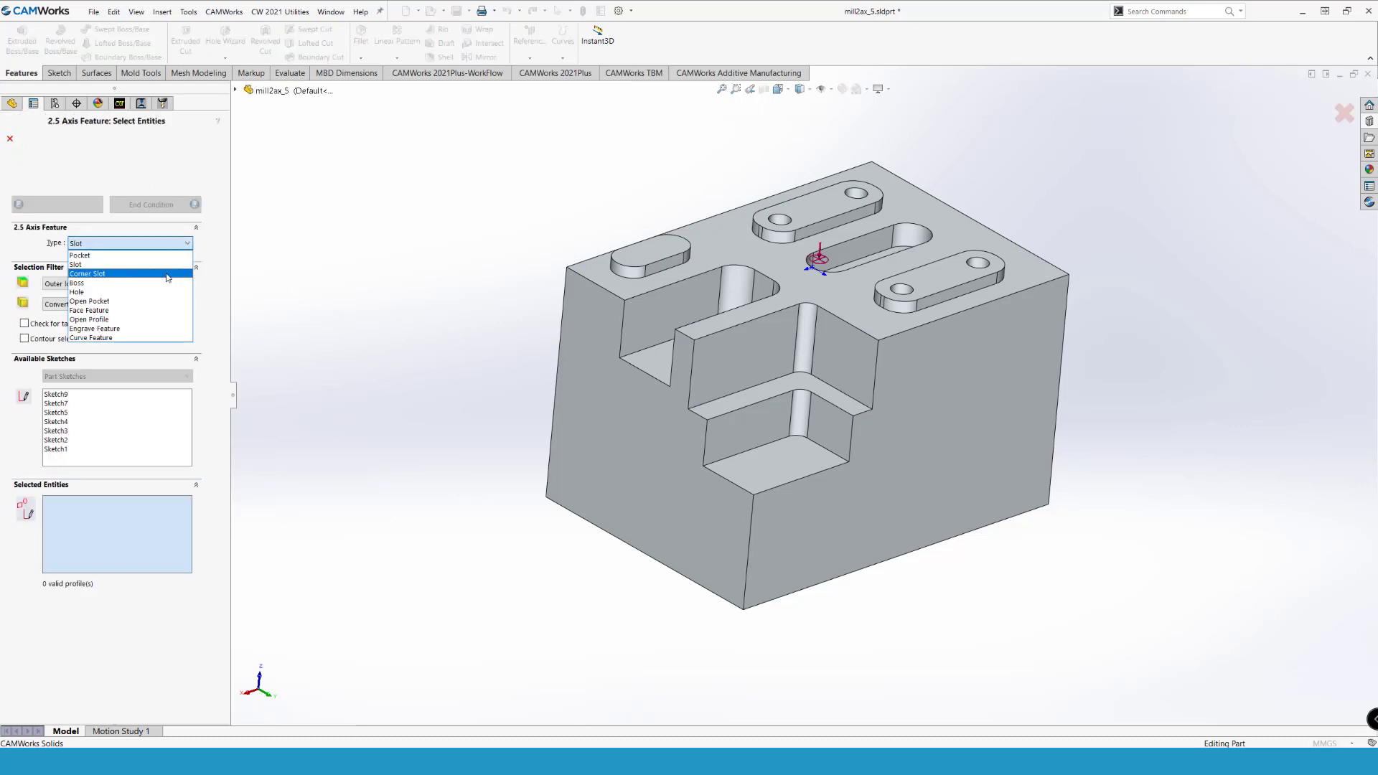
{"action": "left_click", "coordinate": [114, 257]}
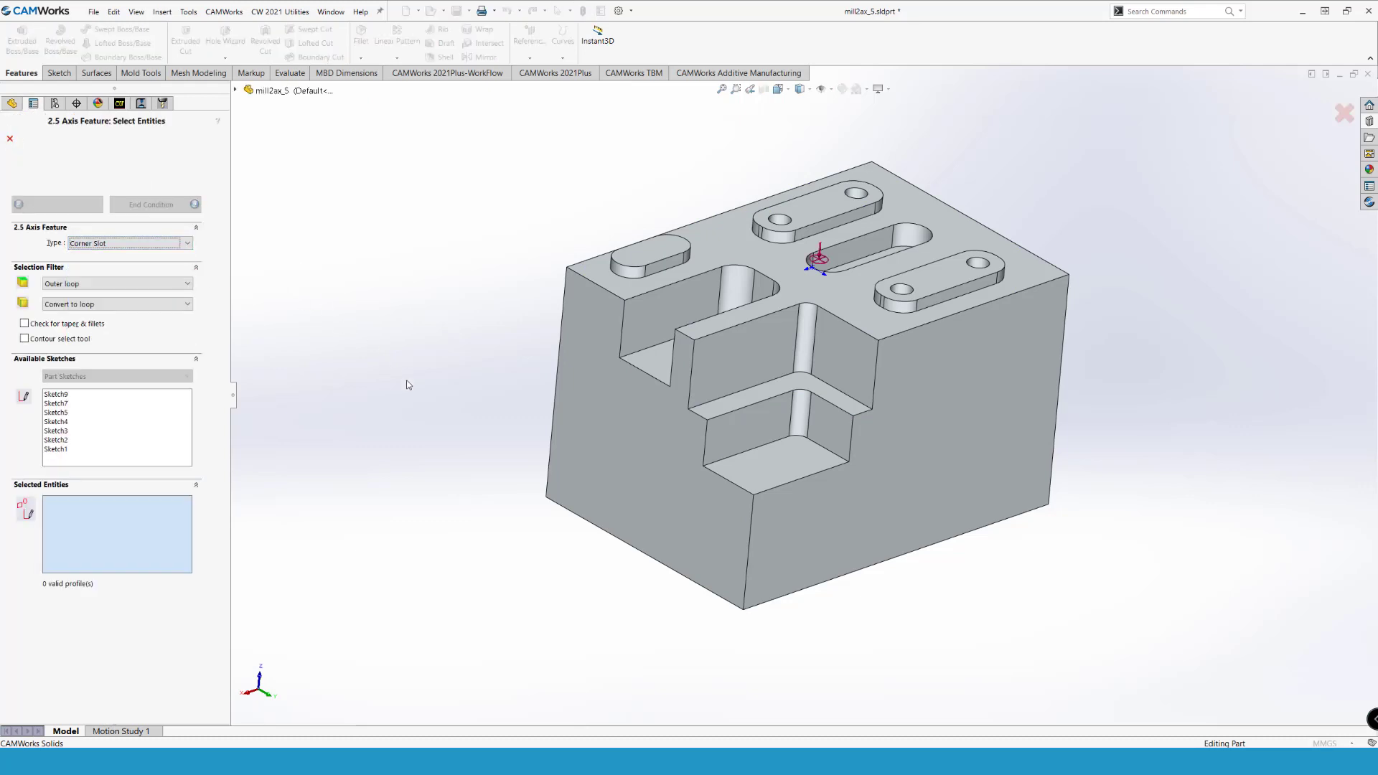
Step: Select the corner pocket's walls, fillet and lower step floor as the corner slot profile
{"action": "left_click", "coordinate": [722, 360]}
{"action": "left_click", "coordinate": [805, 349]}
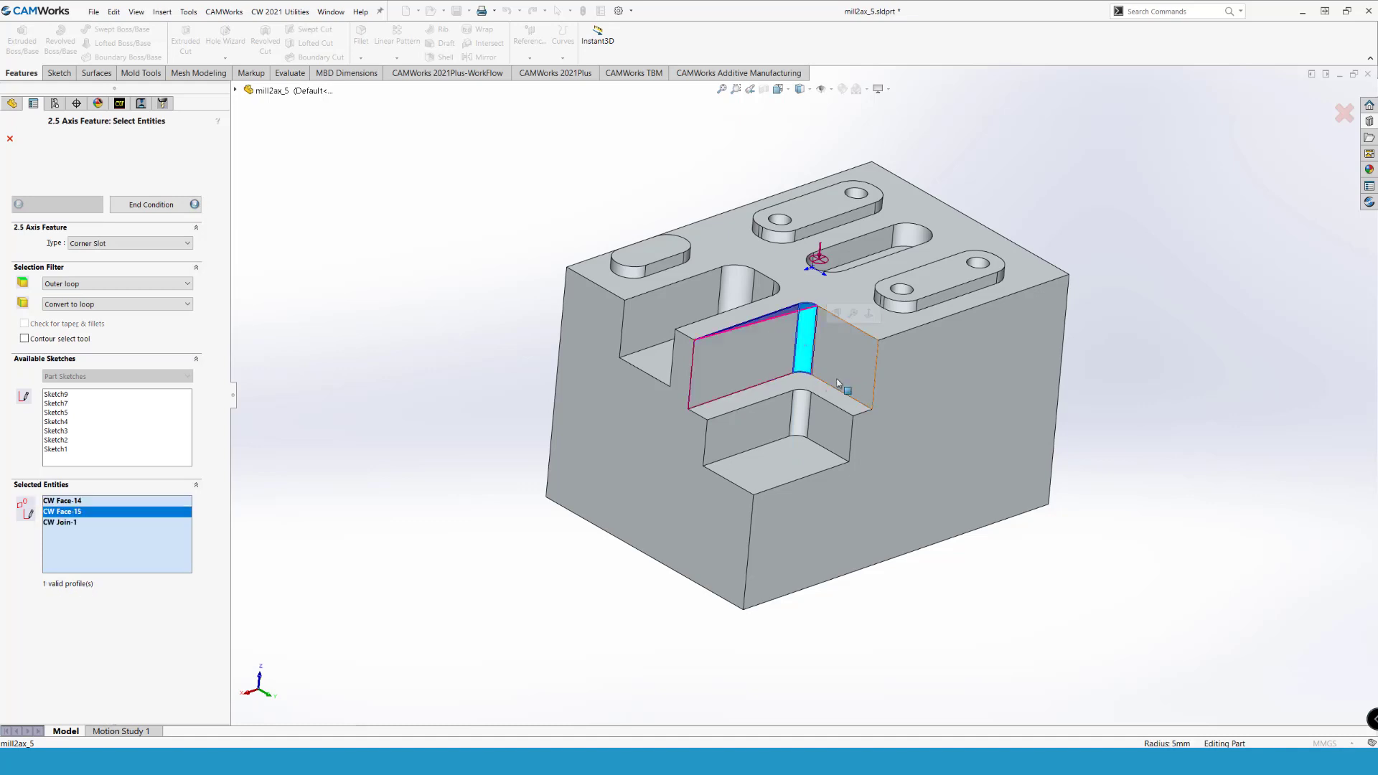
{"action": "left_click", "coordinate": [839, 345]}
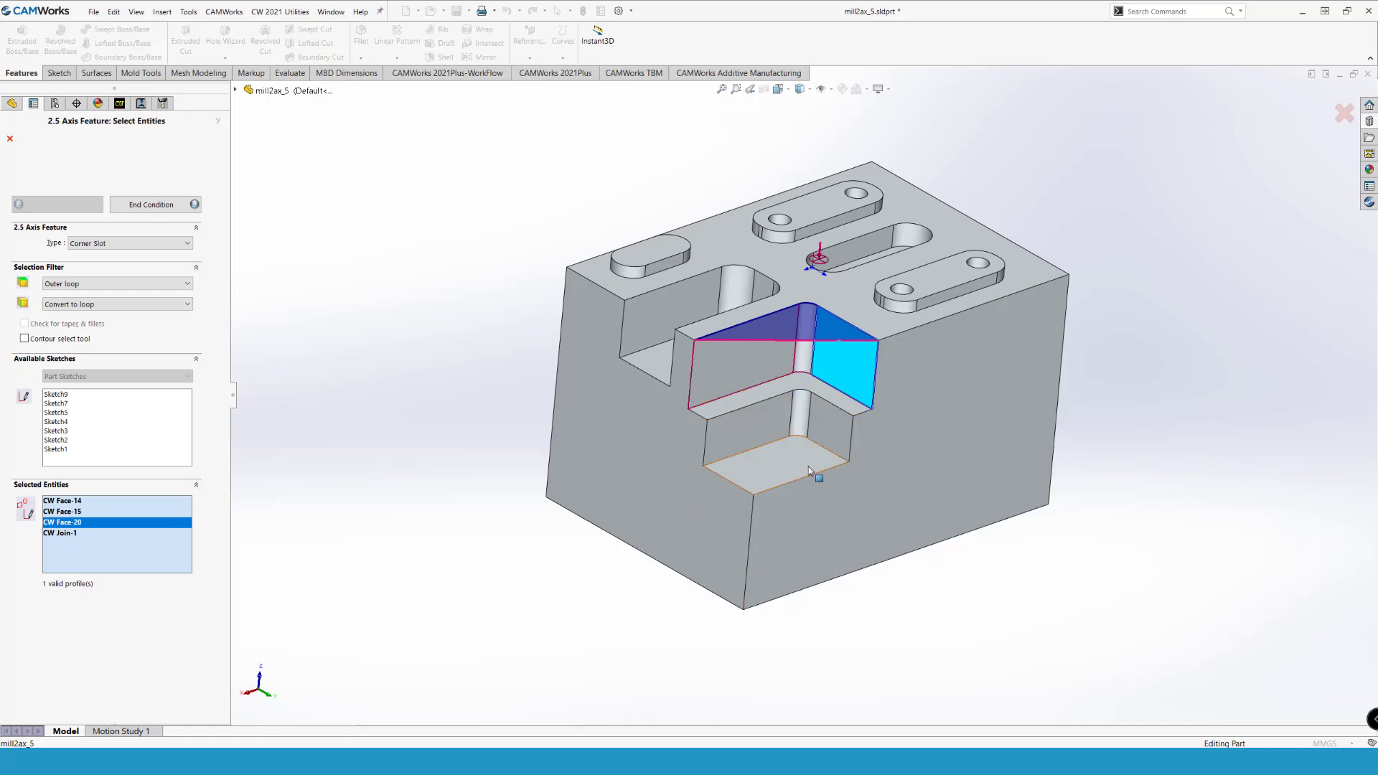
{"action": "mouse_move", "coordinate": [766, 352]}
{"action": "middle_mouse_down"}
{"action": "mouse_move", "coordinate": [794, 584]}
{"action": "mouse_move", "coordinate": [804, 475]}
{"action": "middle_mouse_up"}
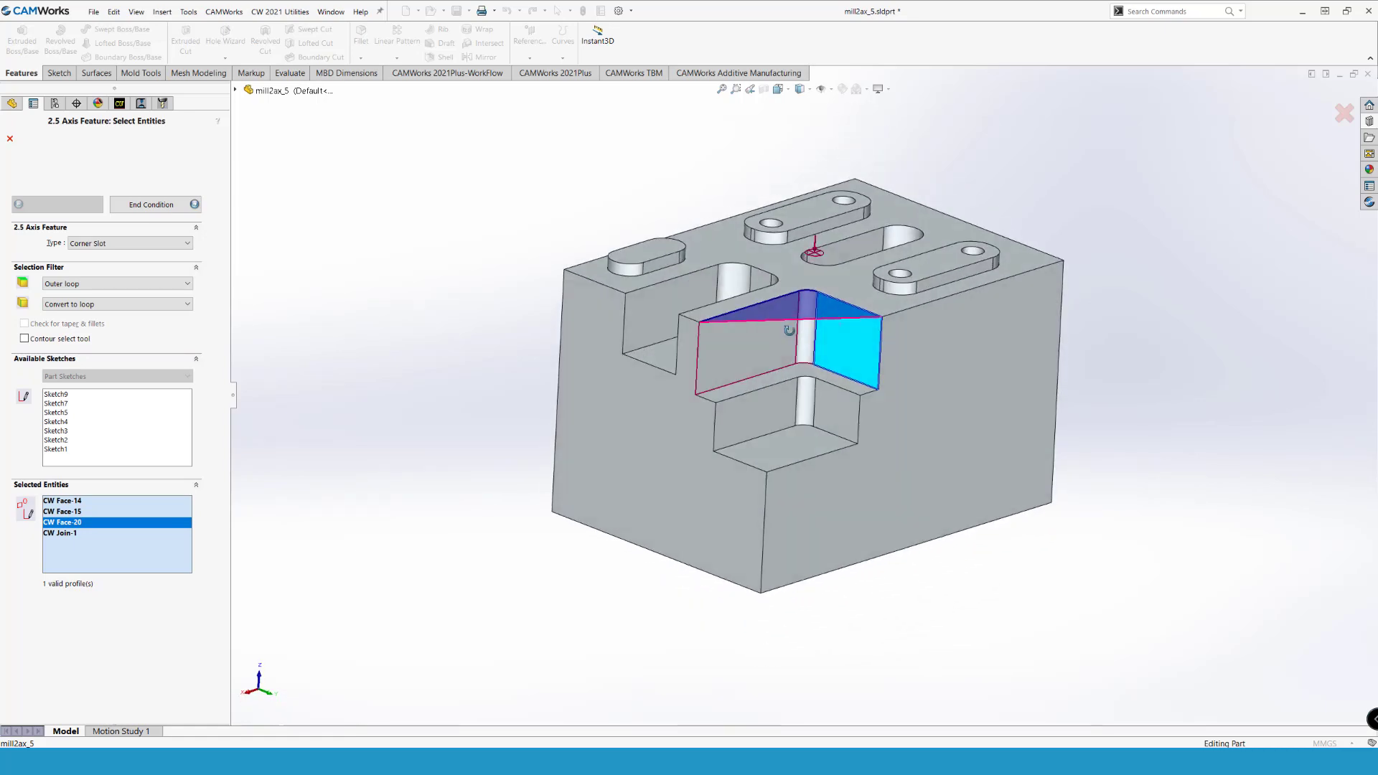
{"action": "left_click", "coordinate": [865, 389]}
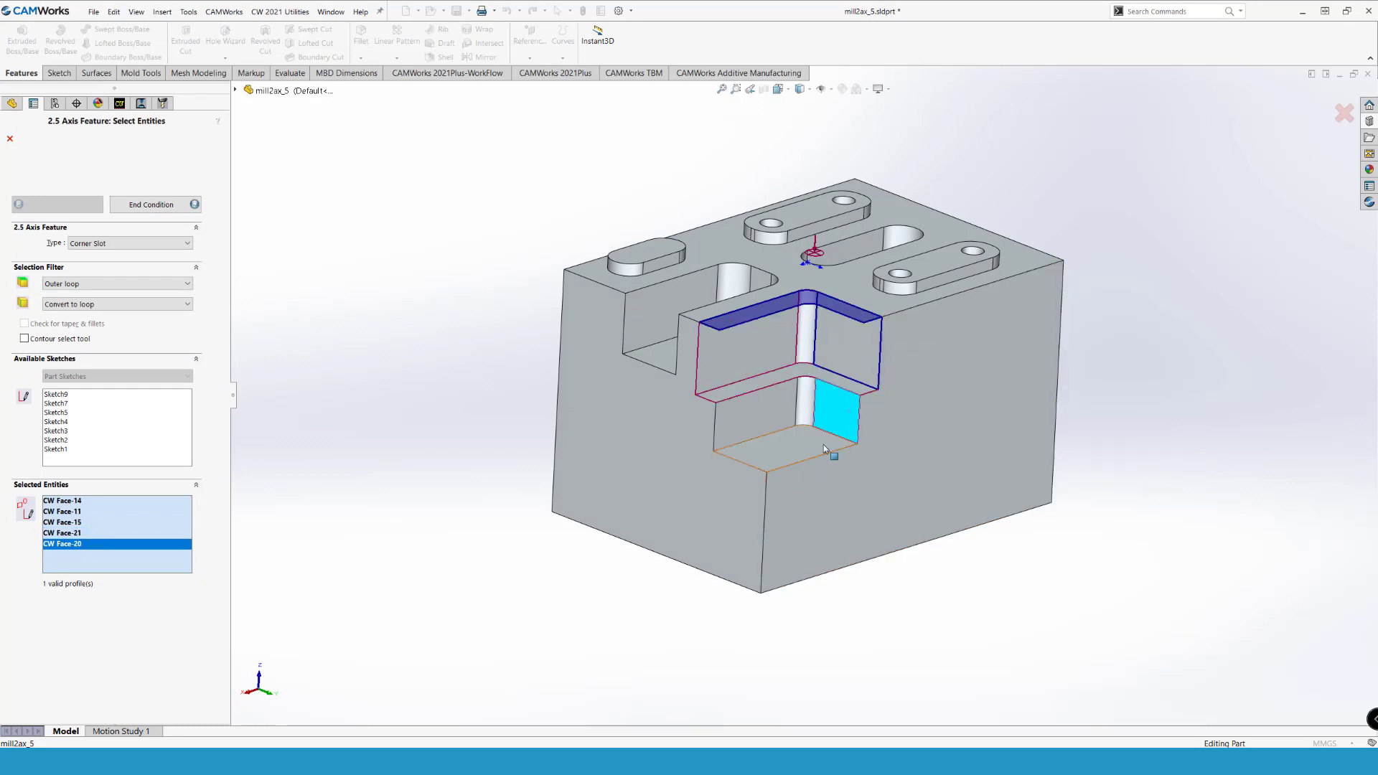
{"action": "left_click", "coordinate": [786, 451]}
{"action": "middle_click_drag", "start_coordinate": [760, 507], "coordinate": [793, 566]}
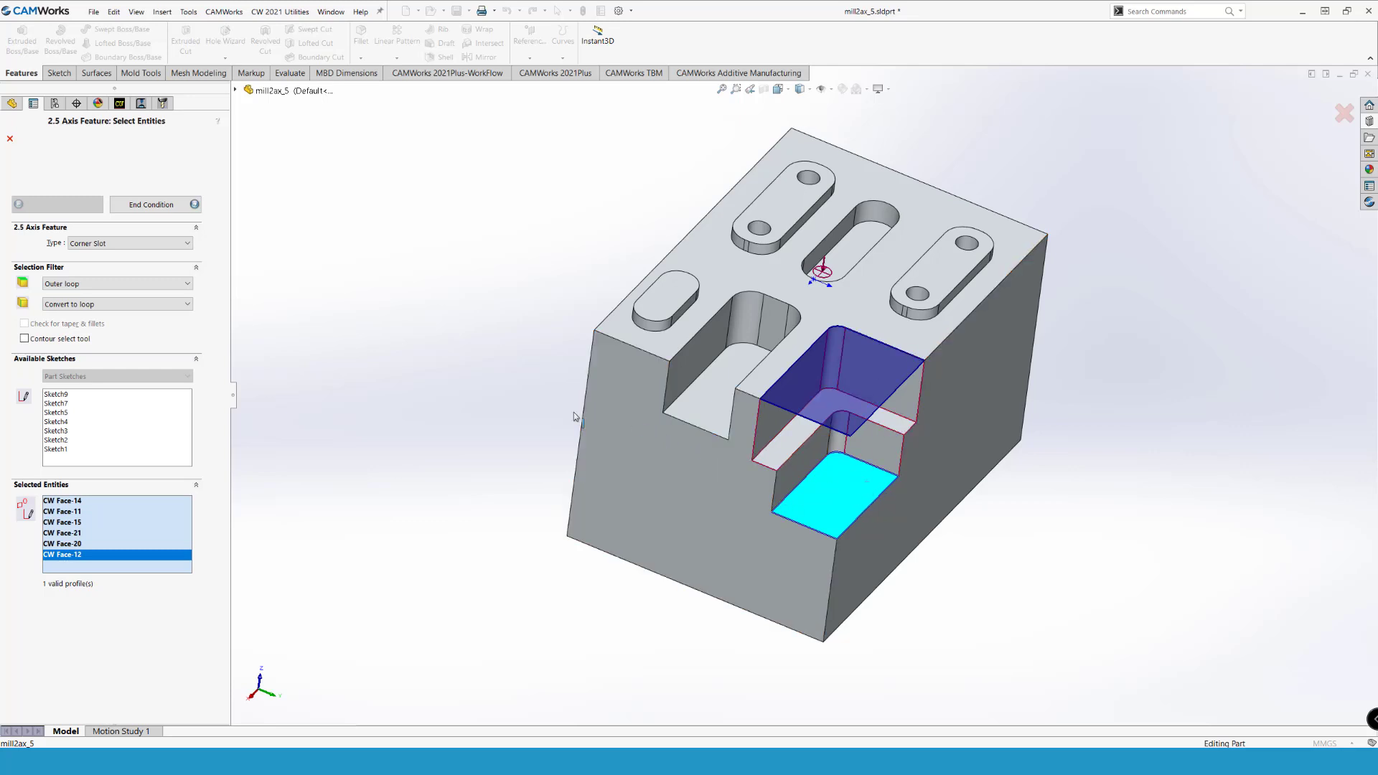
{"action": "left_click", "coordinate": [173, 205]}
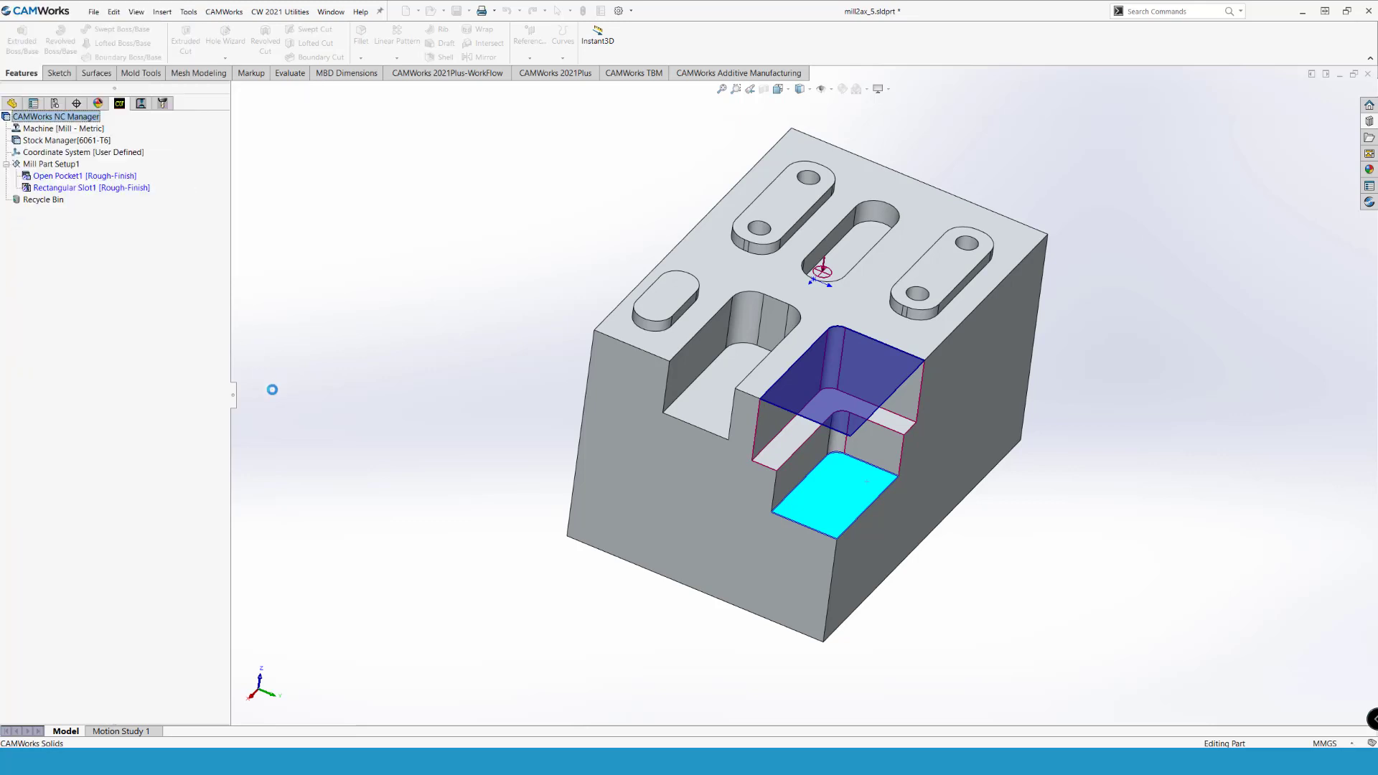
Step: End the corner slot Upto Face at the step floor and mark the fourth profile segment open
{"action": "left_click", "coordinate": [788, 460]}
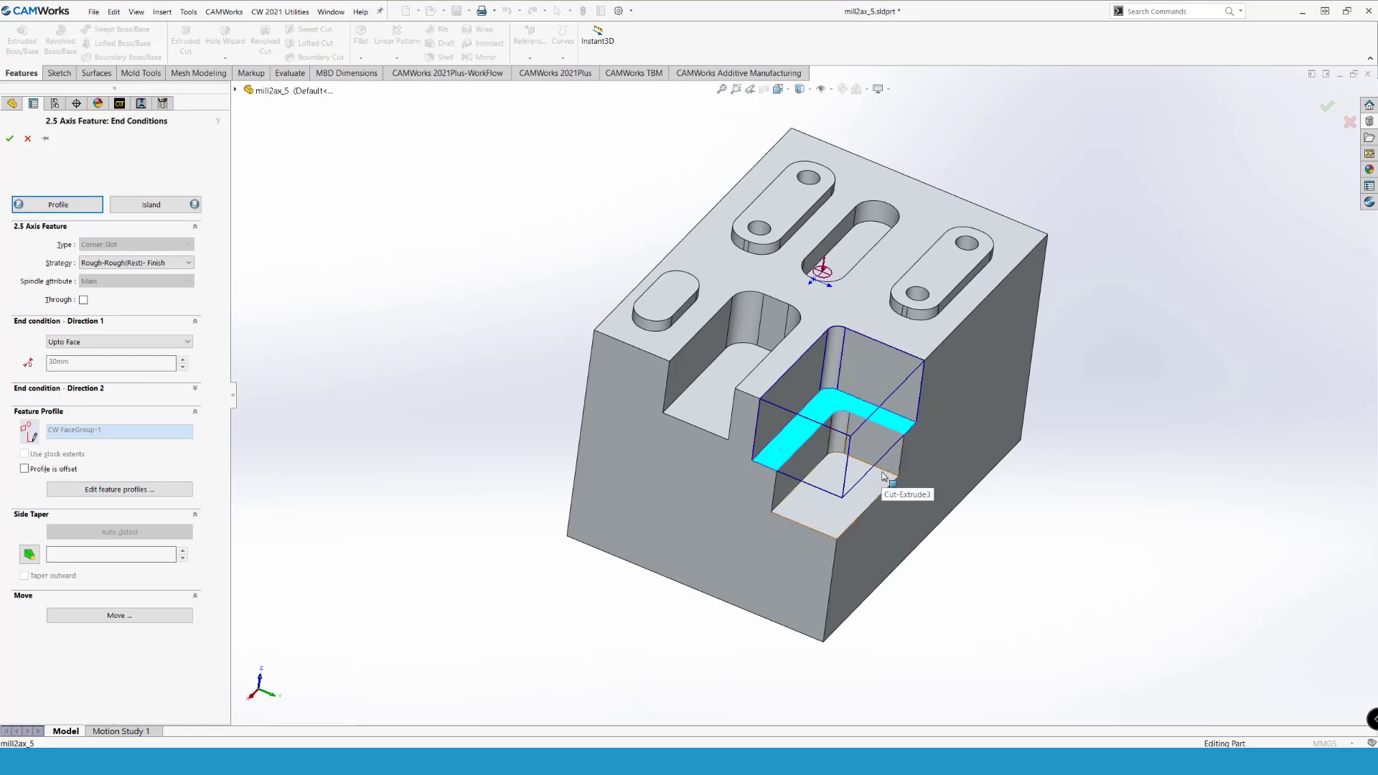
{"action": "key", "text": "Return"}
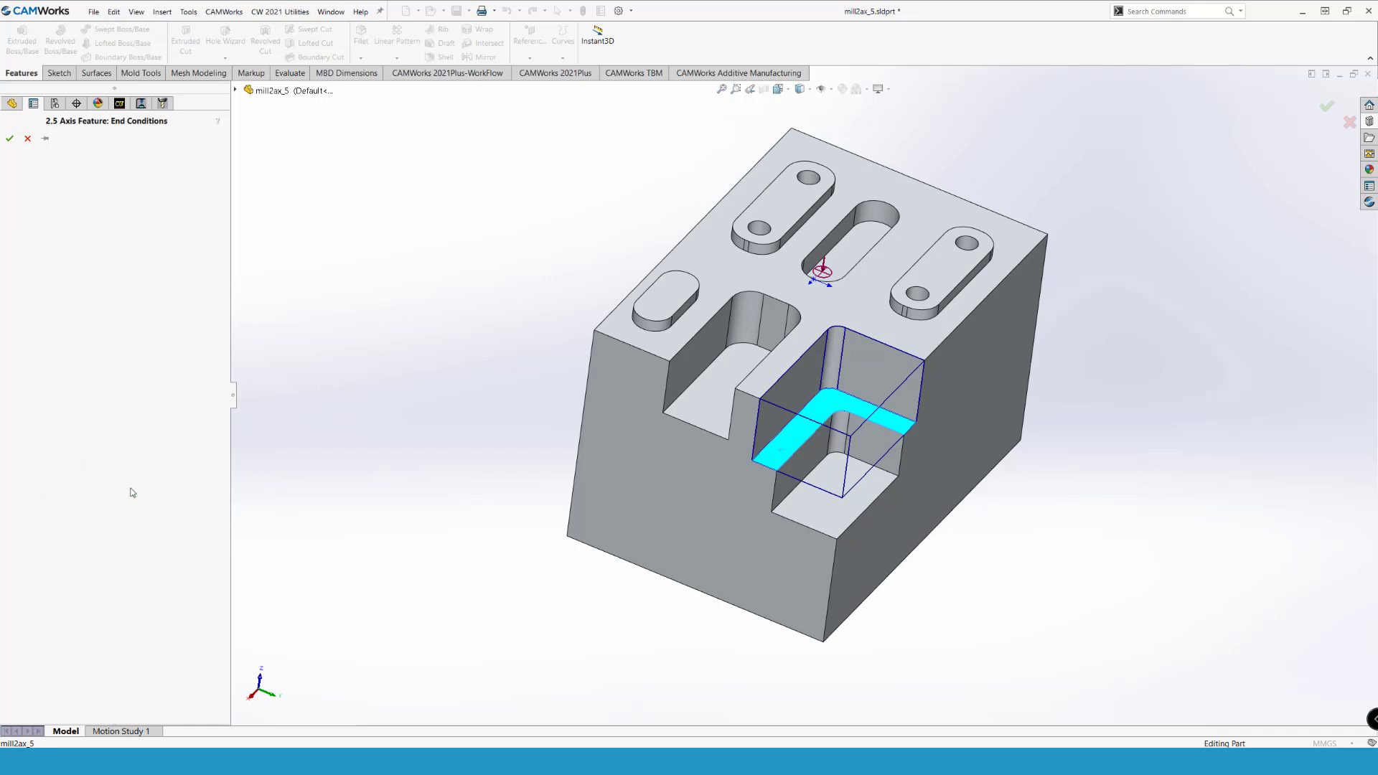
{"action": "left_click", "coordinate": [44, 262]}
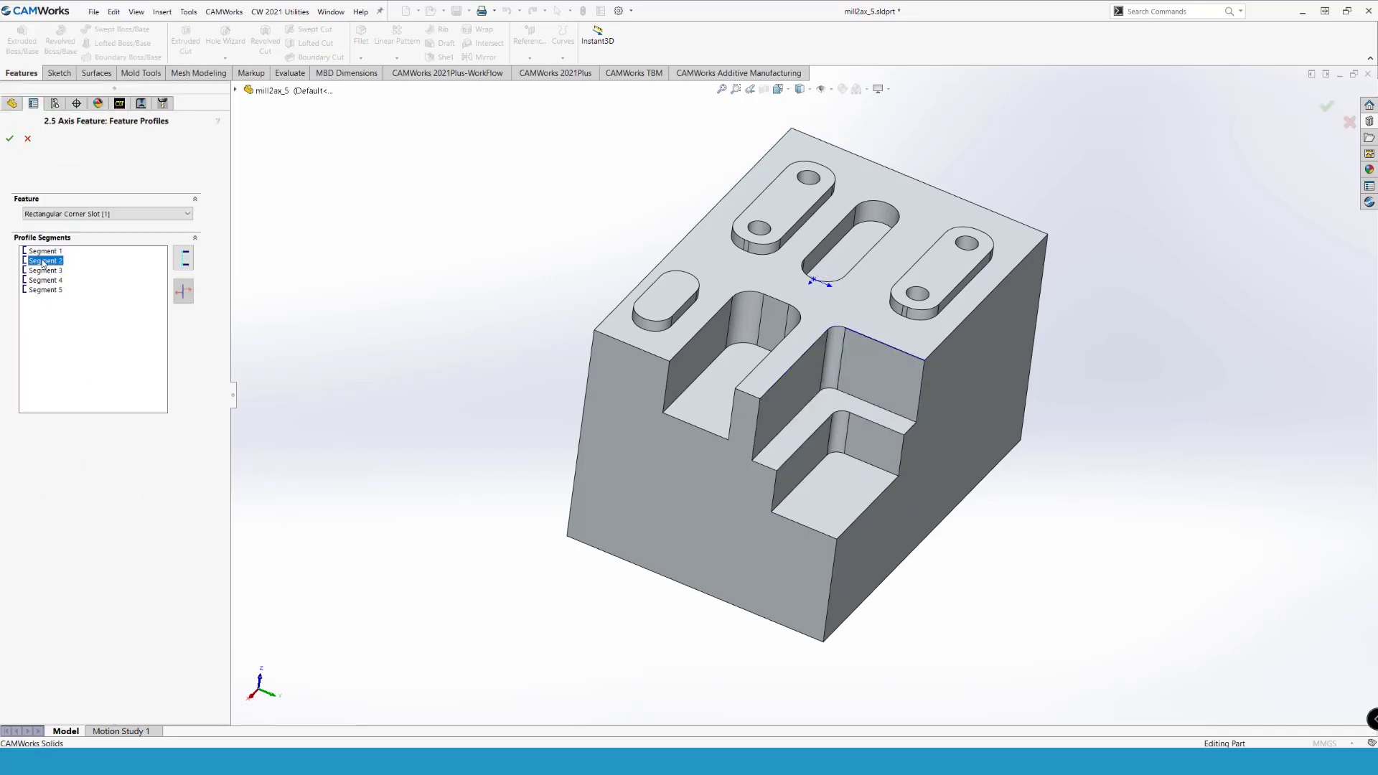
{"action": "left_click", "coordinate": [44, 271]}
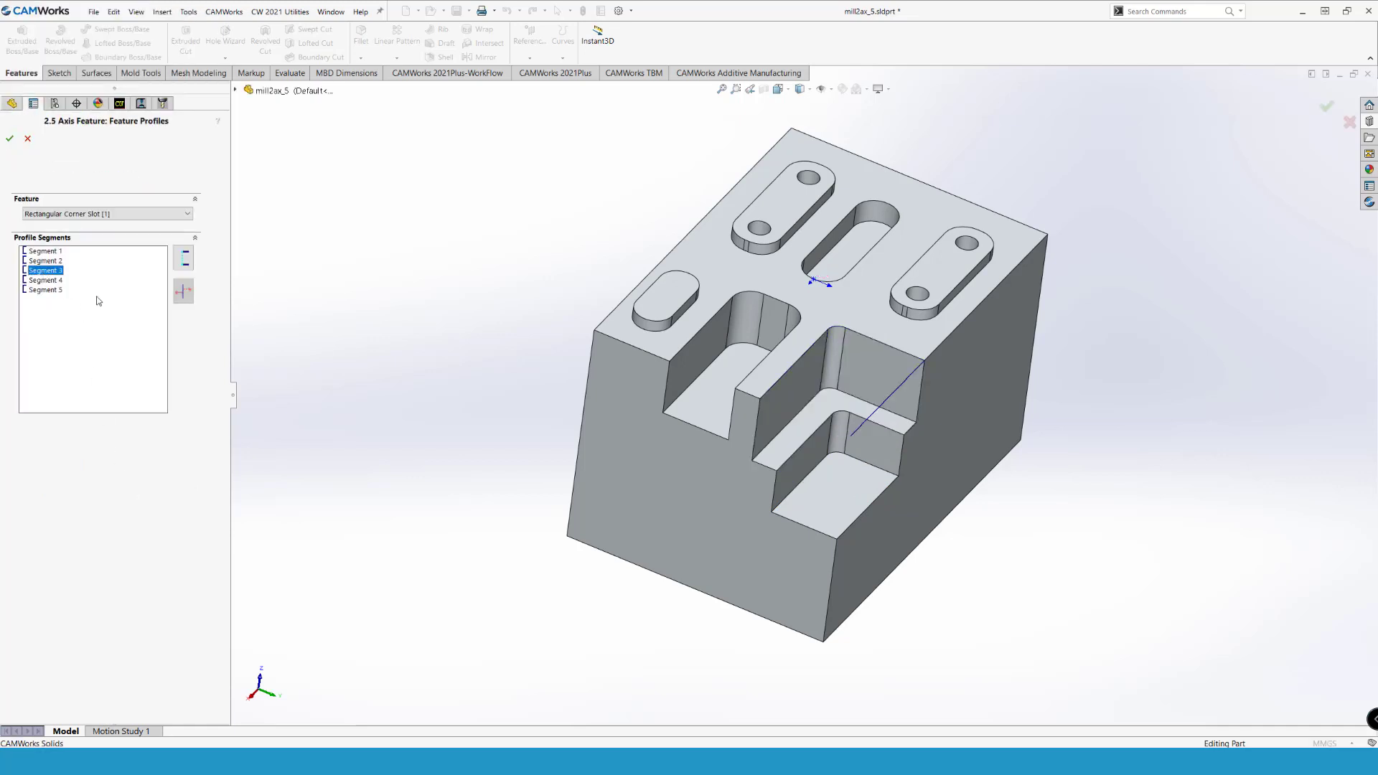
{"action": "left_click", "coordinate": [52, 281]}
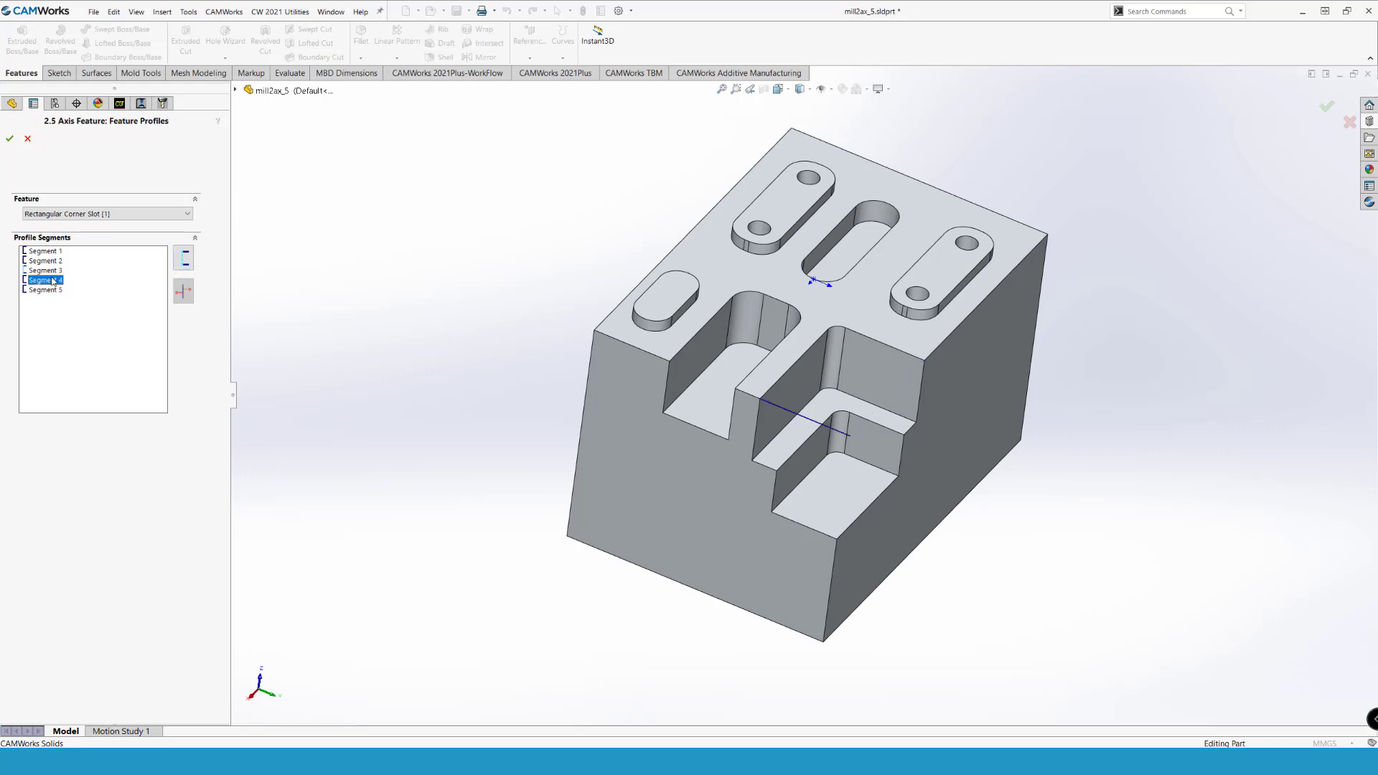
{"action": "left_click", "coordinate": [189, 263]}
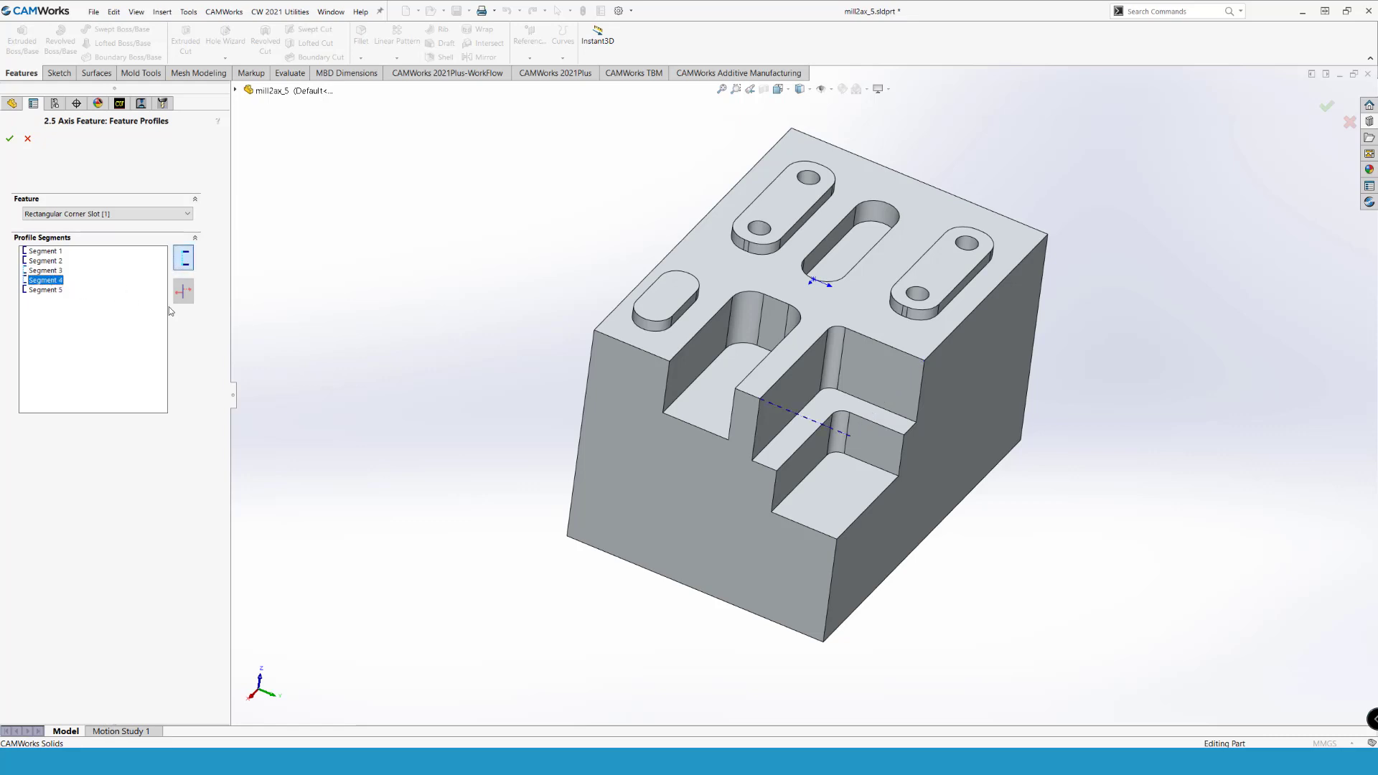
{"action": "left_click", "coordinate": [17, 140]}
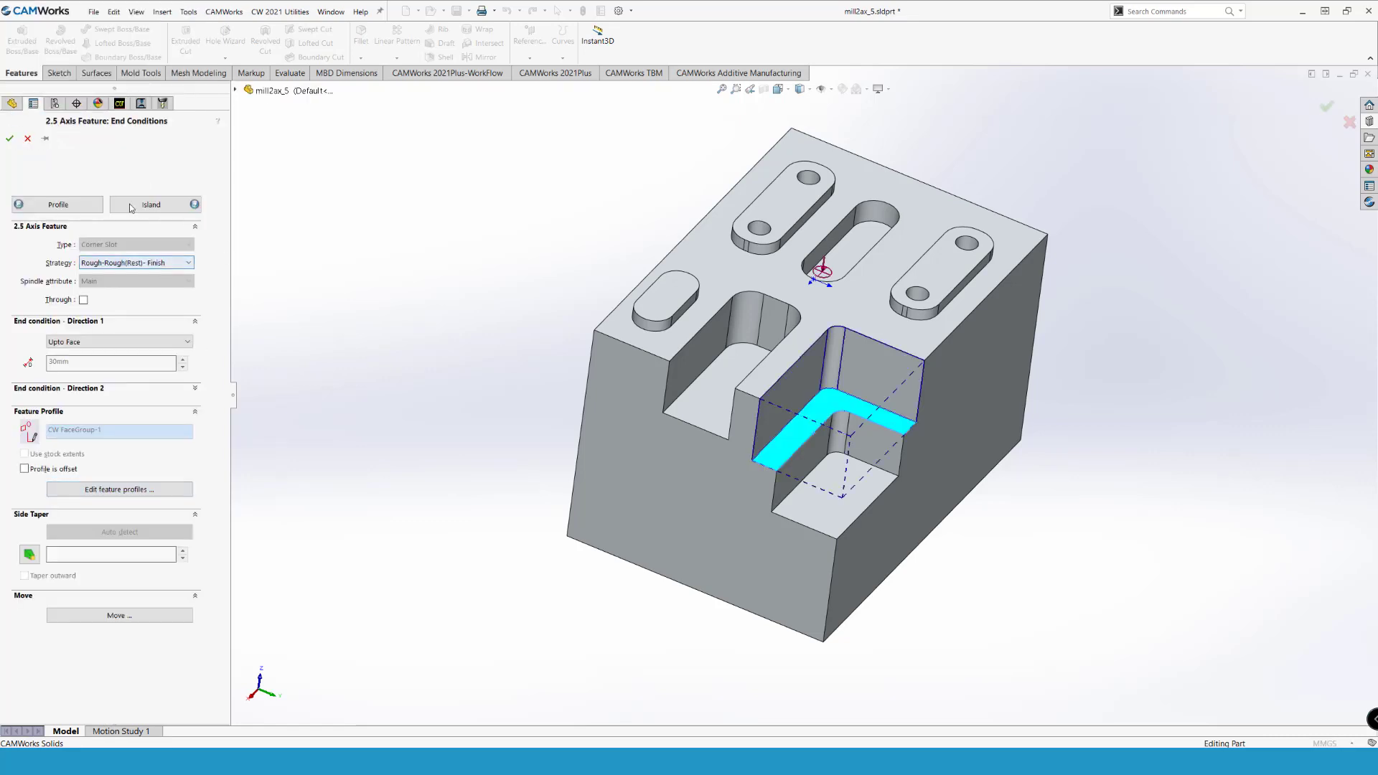
Step: Set the corner slot strategy to Rough-Finish and create Rectangular Corner Slot1
{"action": "left_click", "coordinate": [145, 266]}
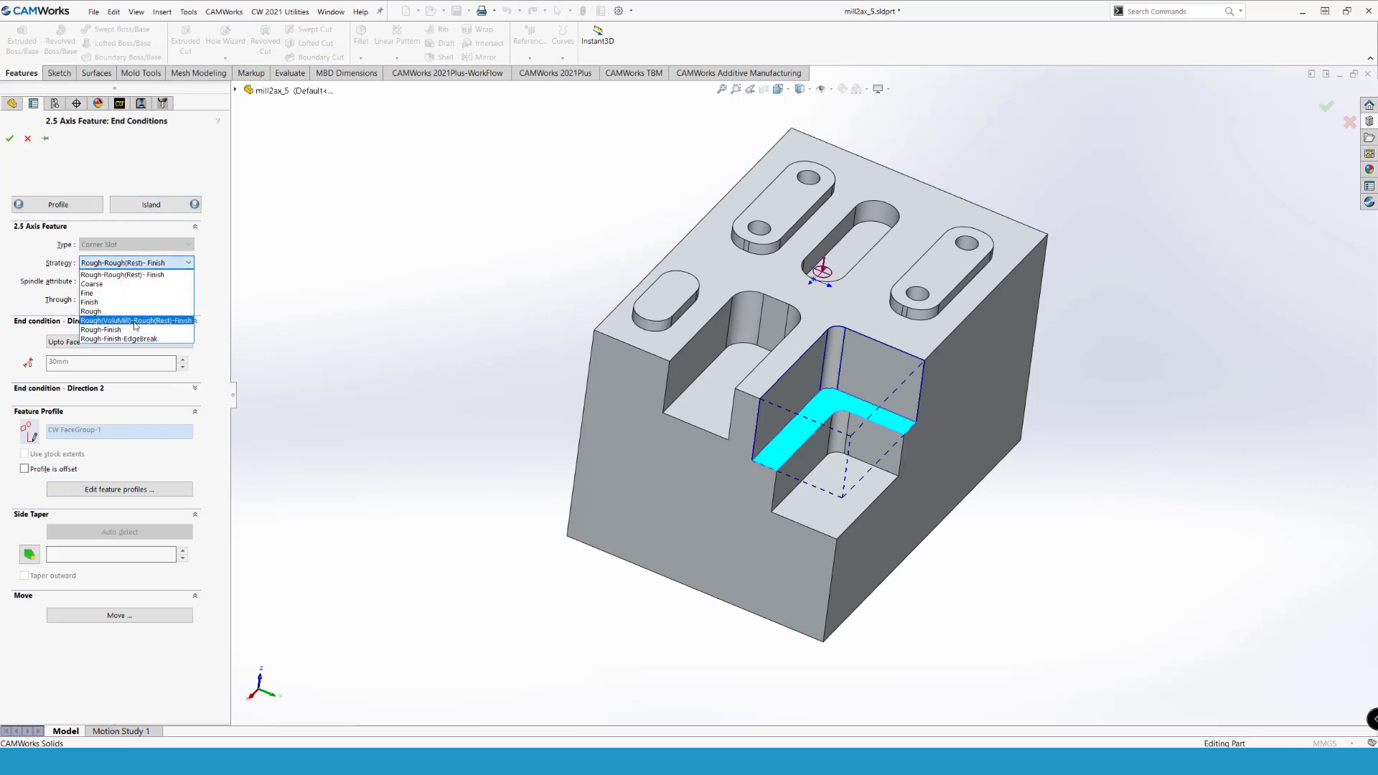
{"action": "left_click", "coordinate": [133, 329]}
{"action": "left_click", "coordinate": [9, 139]}
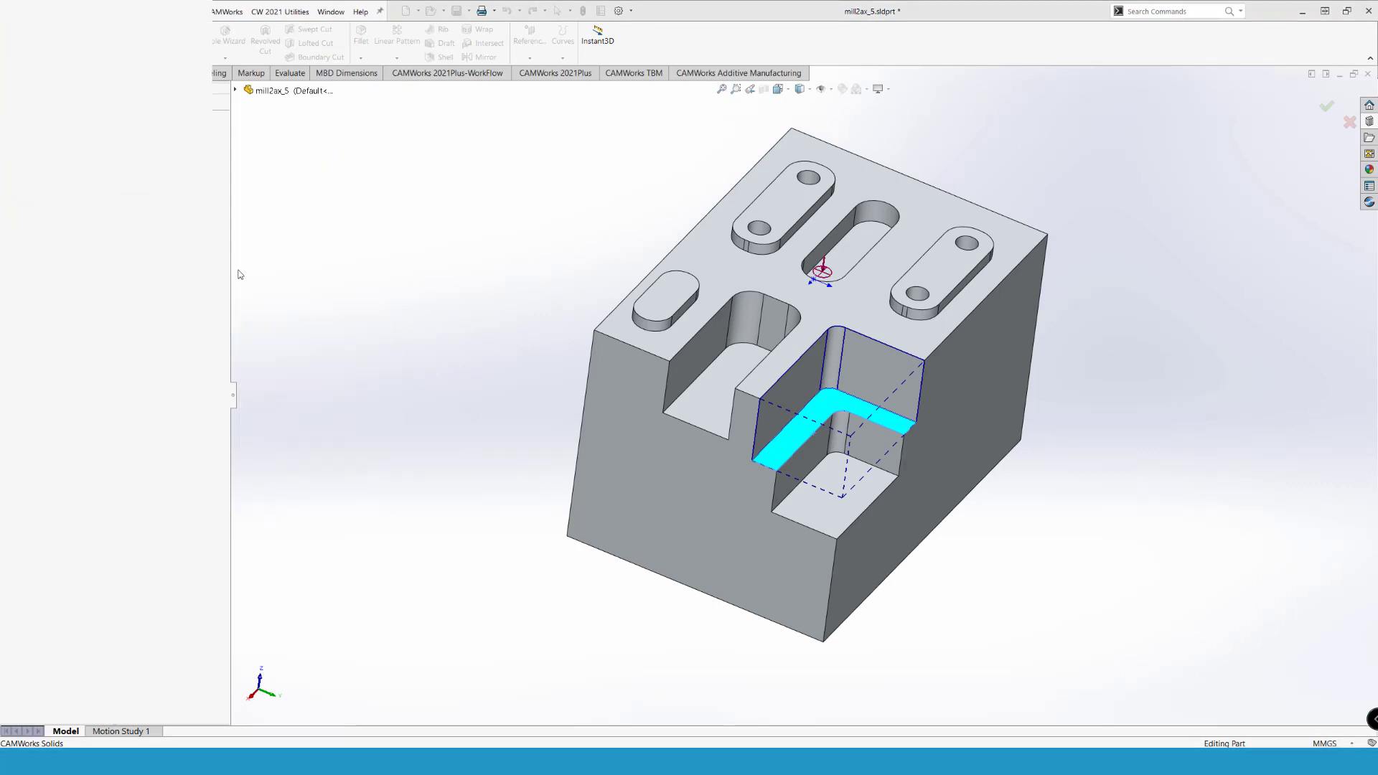
Step: Create Rectangular Corner Slot2 from the lower step's floor face with a Rough-Finish strategy
{"action": "right_click", "coordinate": [52, 166]}
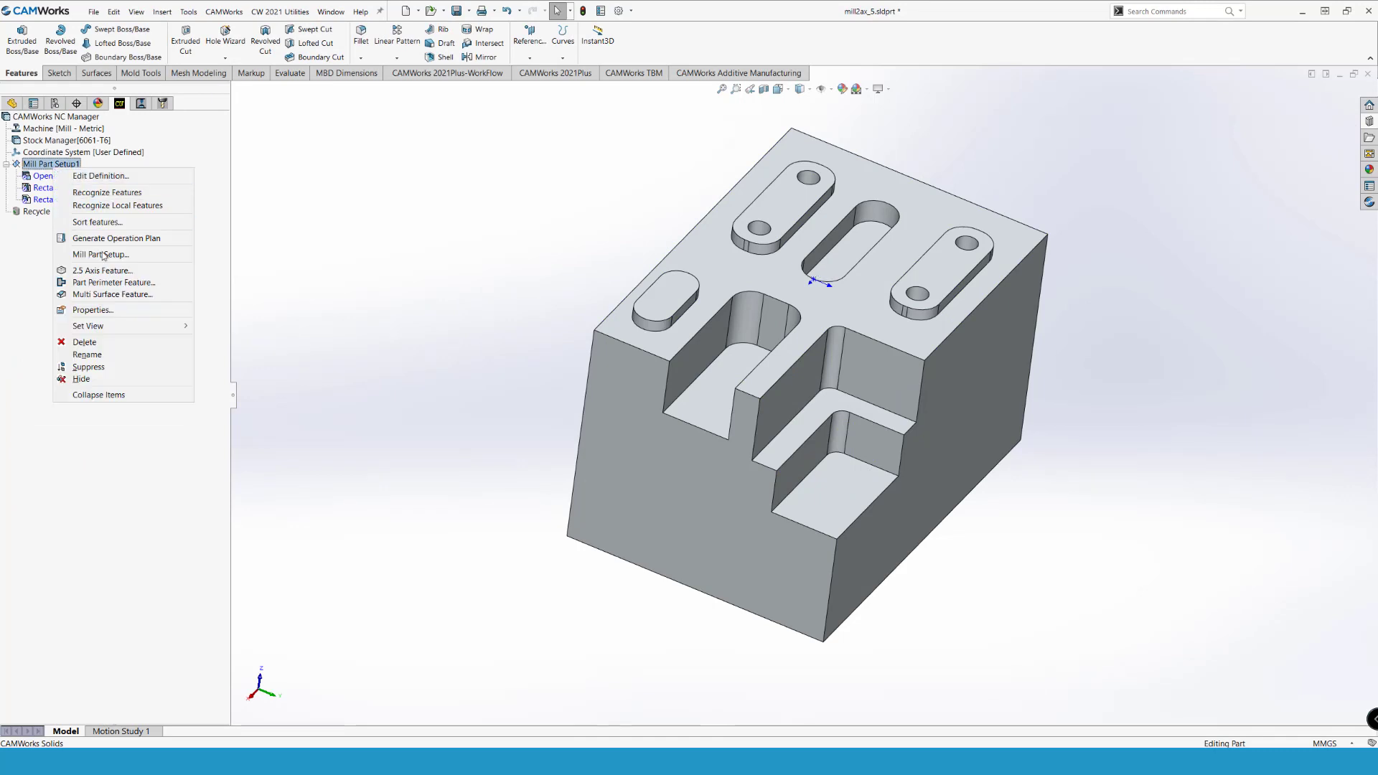
{"action": "left_click", "coordinate": [112, 284]}
{"action": "left_click", "coordinate": [846, 493]}
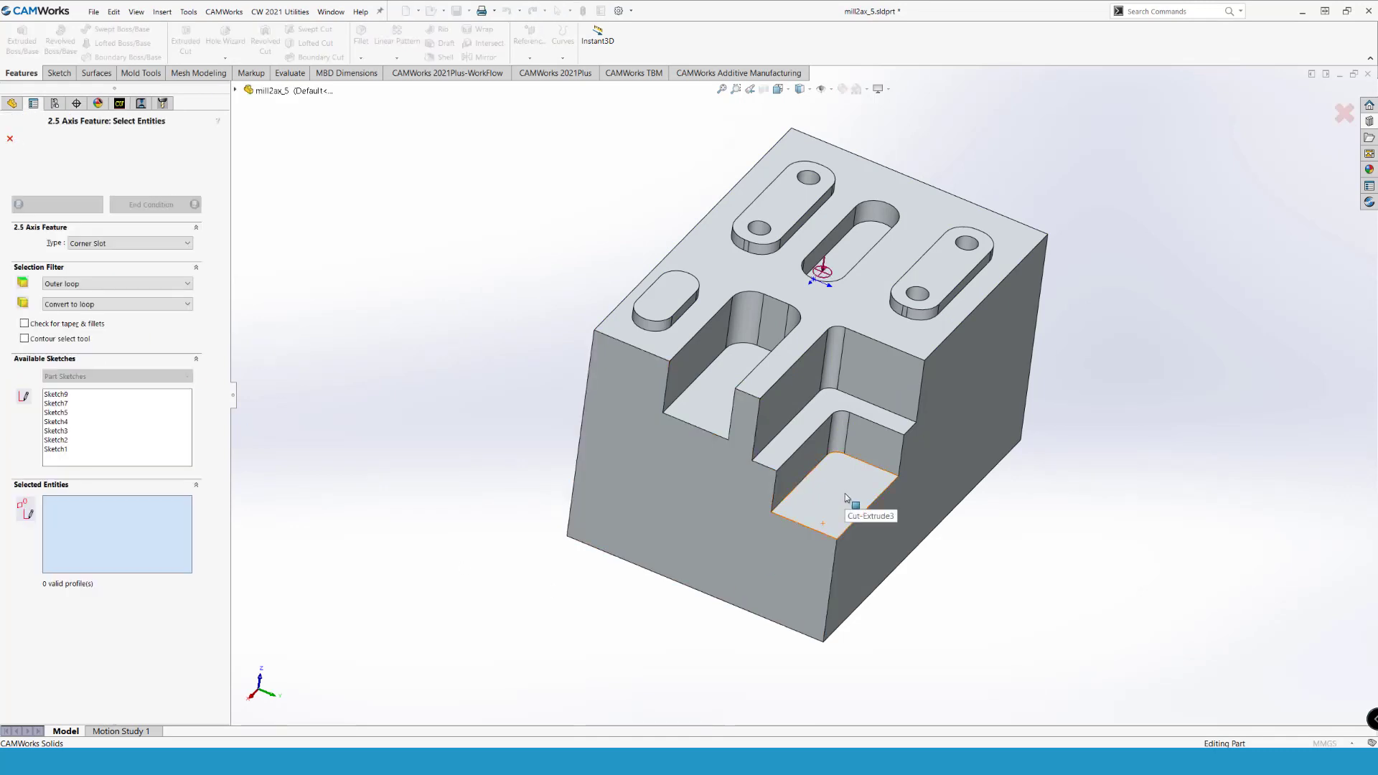
{"action": "left_click", "coordinate": [159, 203]}
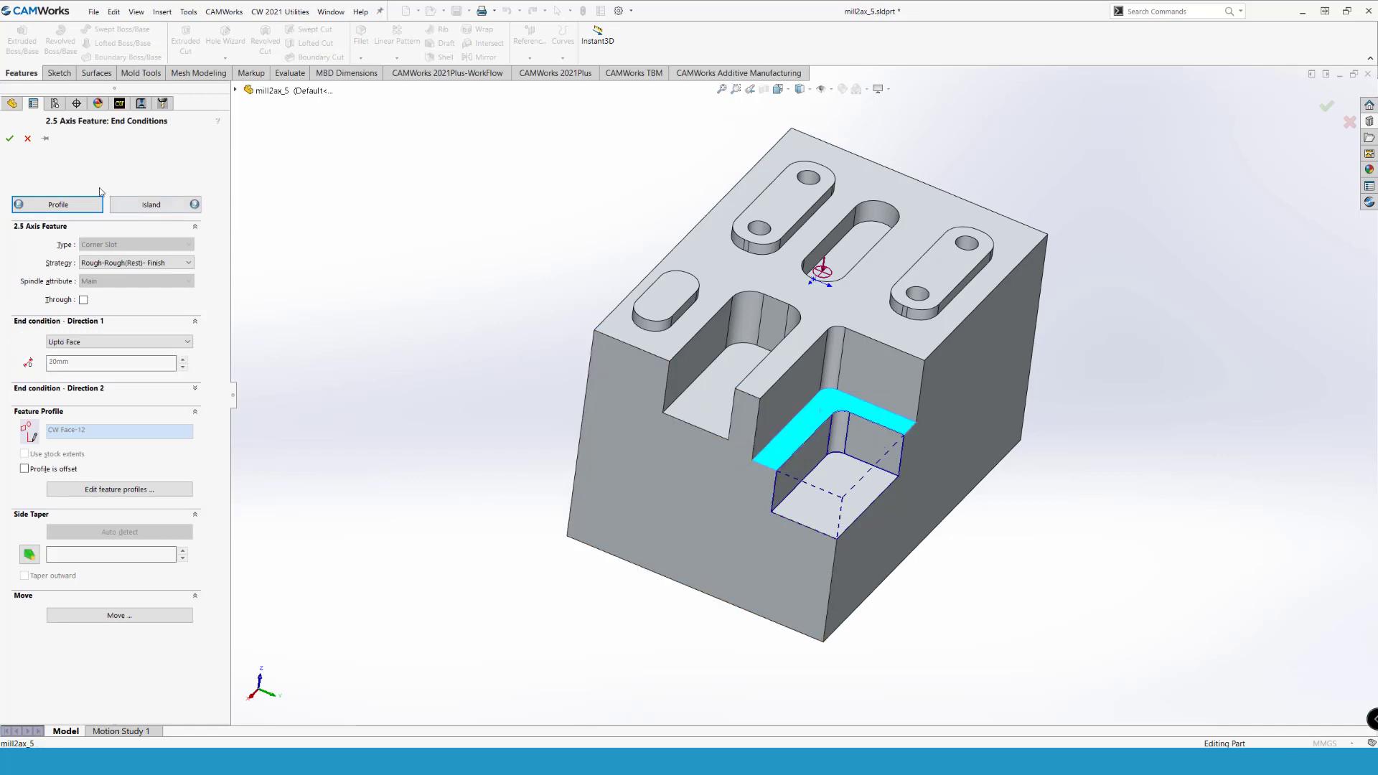
{"action": "left_click", "coordinate": [107, 264]}
{"action": "left_click", "coordinate": [107, 324]}
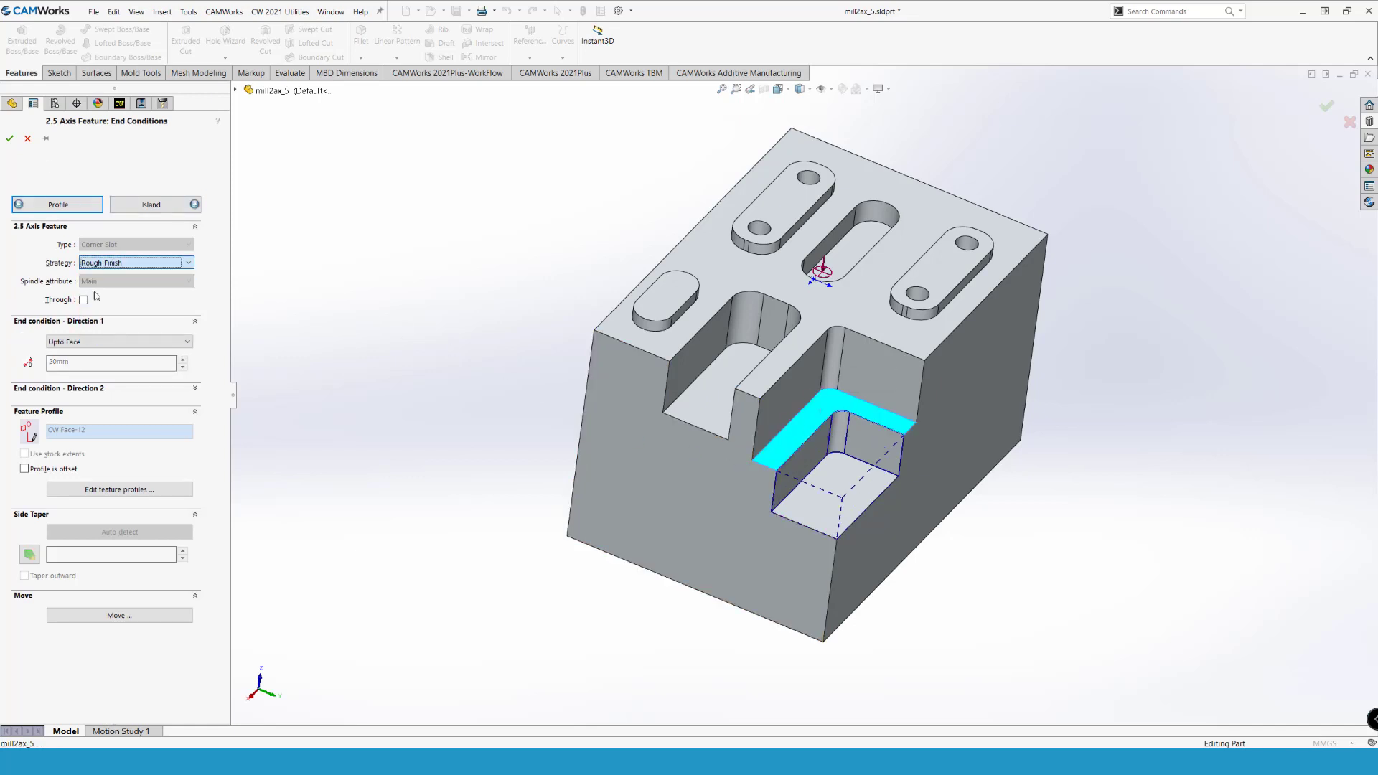
{"action": "left_click", "coordinate": [9, 139]}
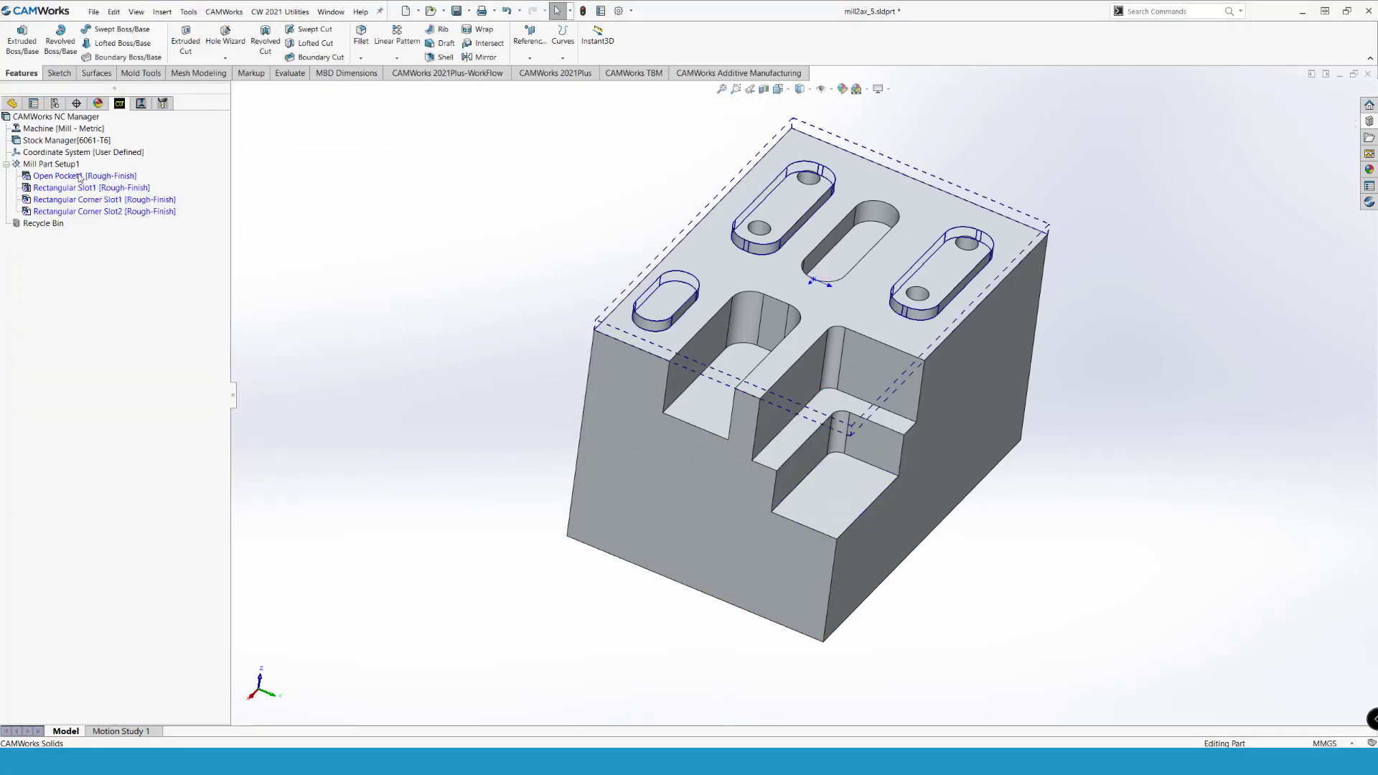
Step: Open the Mill Part Setup1 settings, then cancel them without changes
{"action": "right_click", "coordinate": [60, 168]}
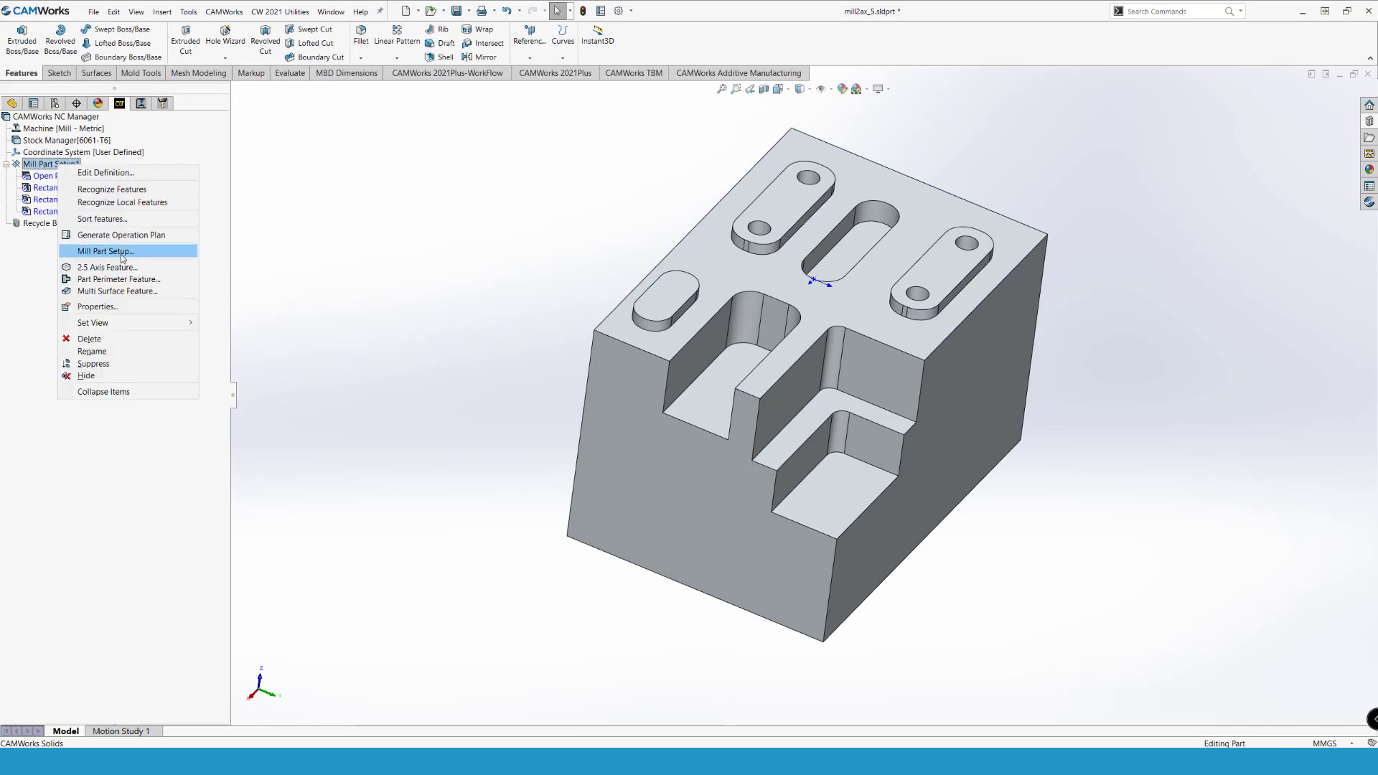
{"action": "left_click", "coordinate": [122, 256]}
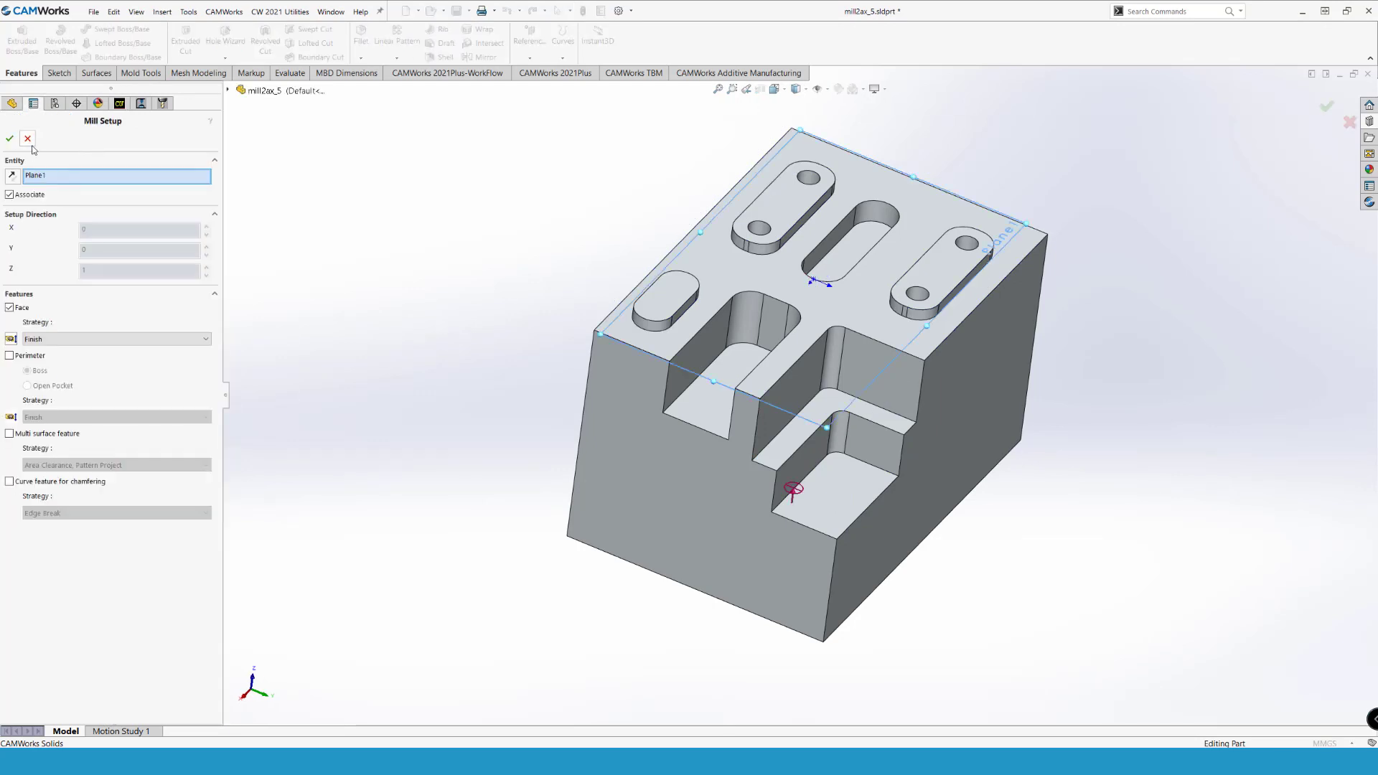
{"action": "left_click", "coordinate": [28, 139]}
Step: Add a 2.5 axis Pocket feature on the central obround slot floor and confirm it
{"action": "right_click", "coordinate": [43, 163]}
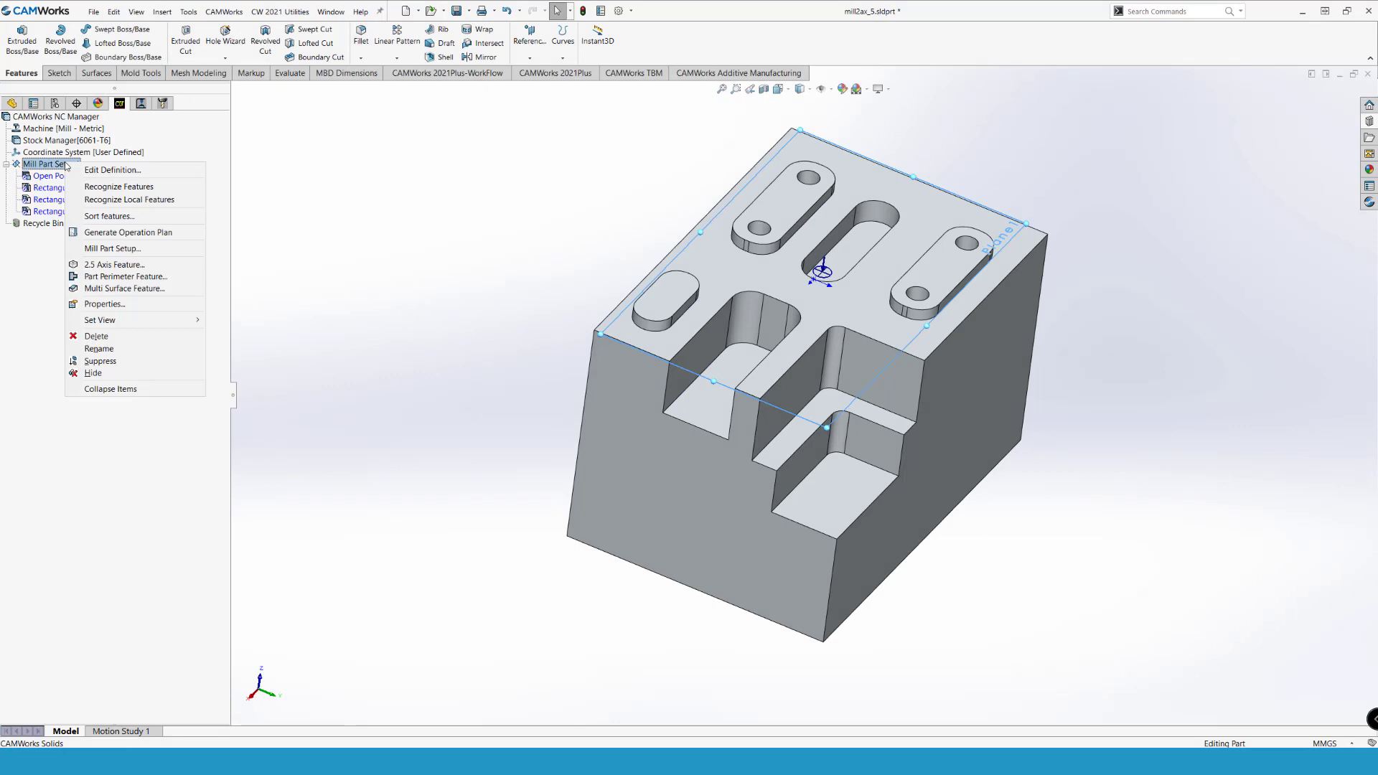
{"action": "left_click", "coordinate": [111, 265]}
{"action": "left_click", "coordinate": [135, 244]}
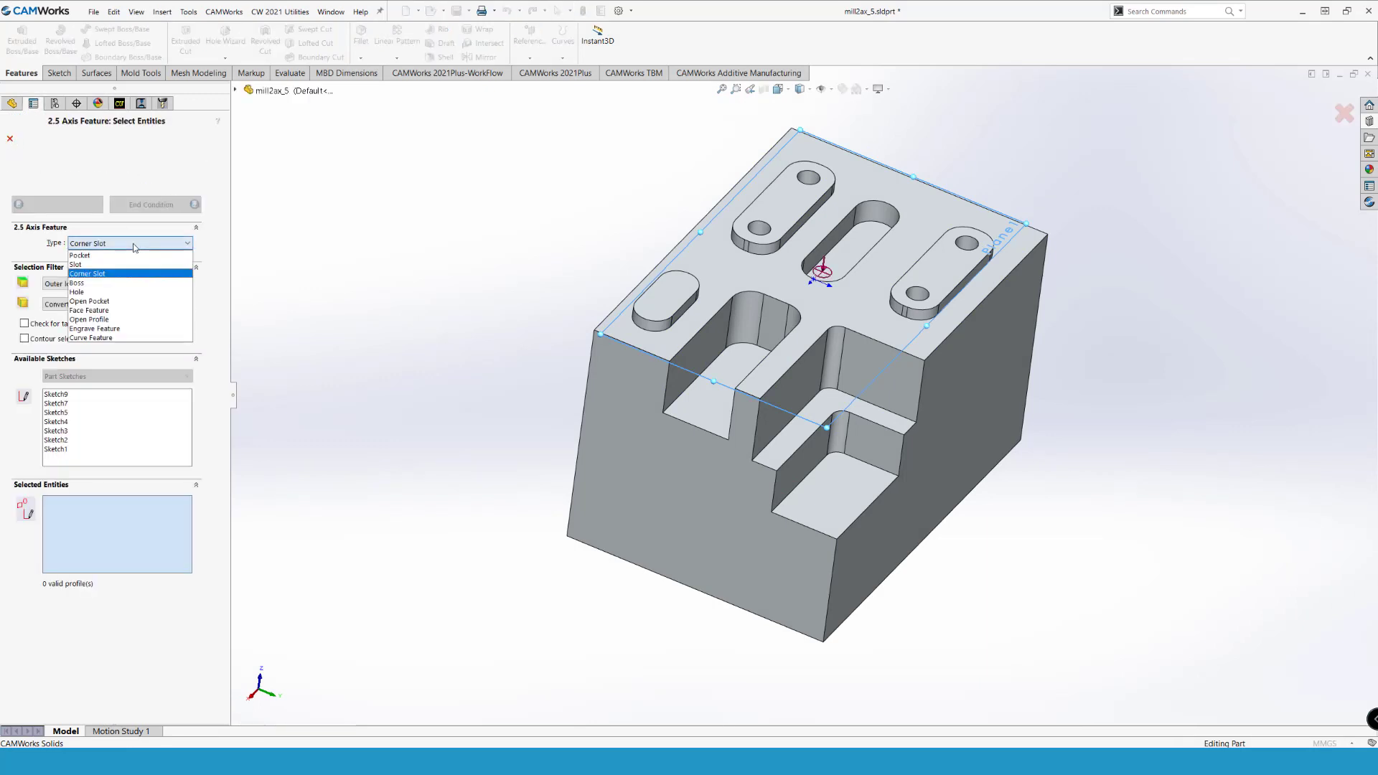
{"action": "left_click", "coordinate": [80, 255]}
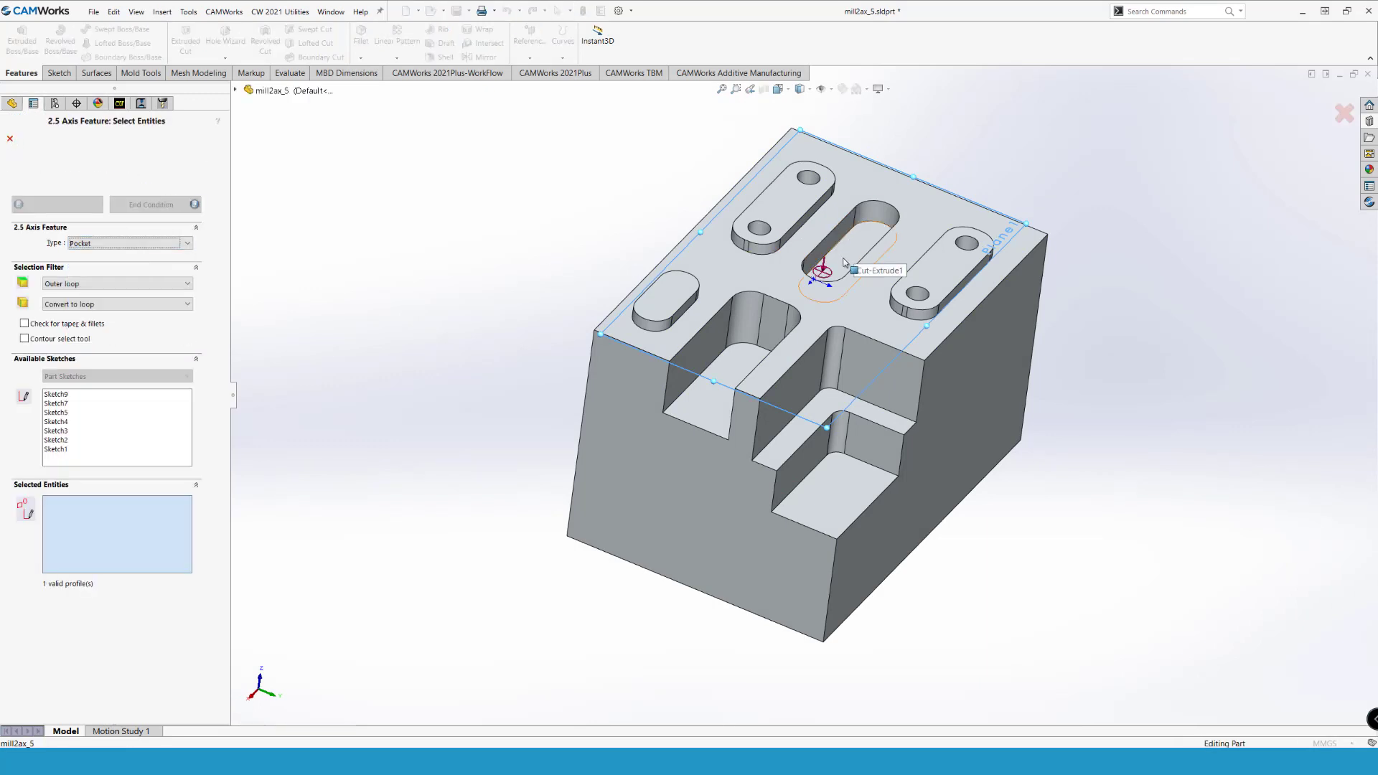
{"action": "left_click", "coordinate": [837, 259]}
{"action": "left_click", "coordinate": [198, 209]}
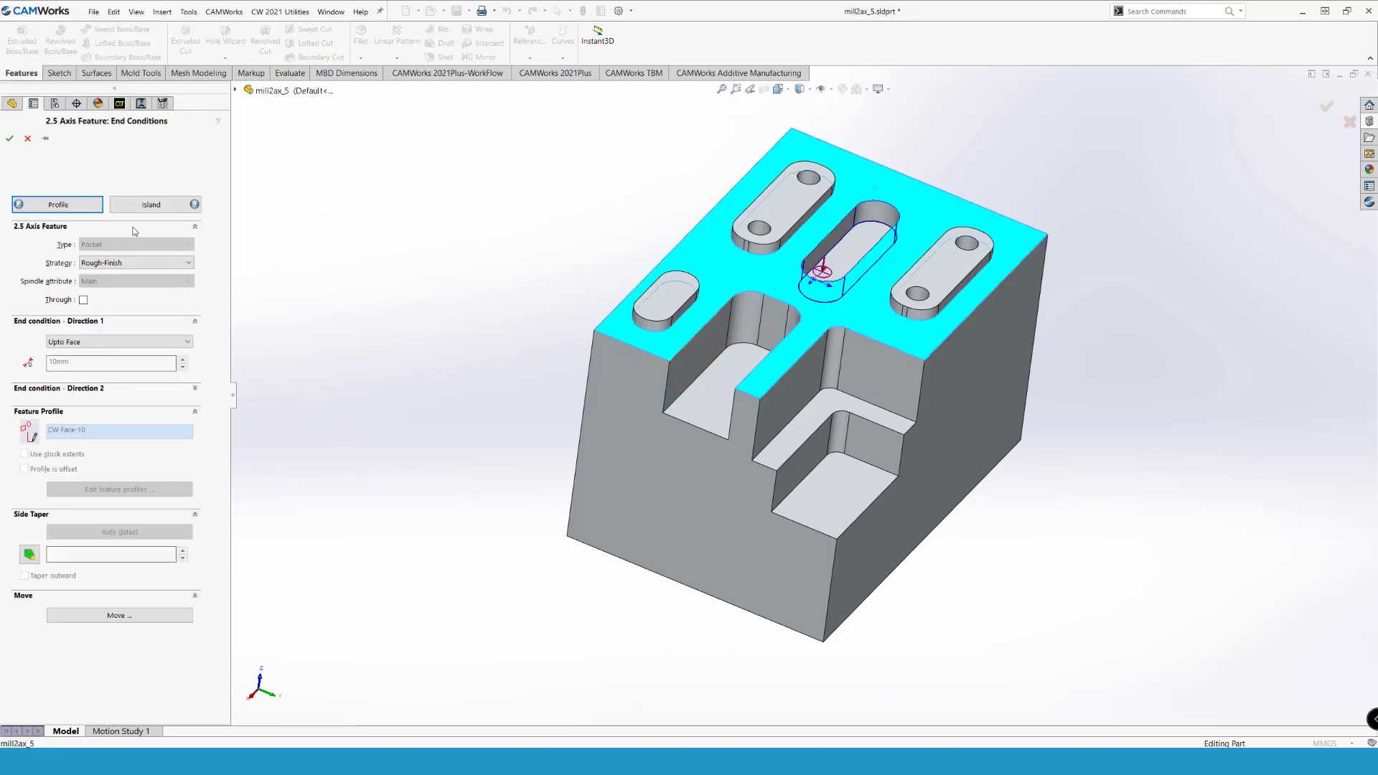
{"action": "left_click", "coordinate": [10, 139]}
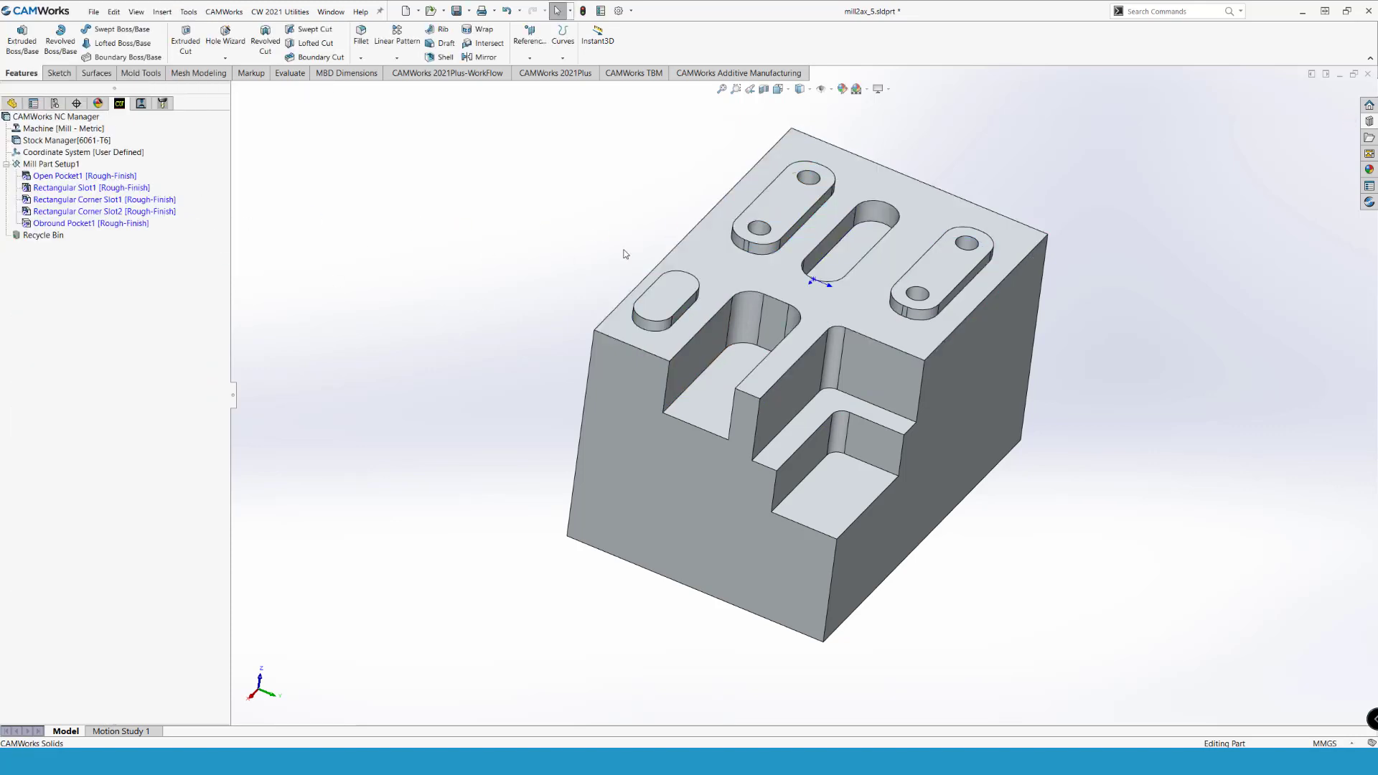
Step: Start a 2.5 axis Hole feature and select the four holes in the top bosses
{"action": "right_click", "coordinate": [53, 165]}
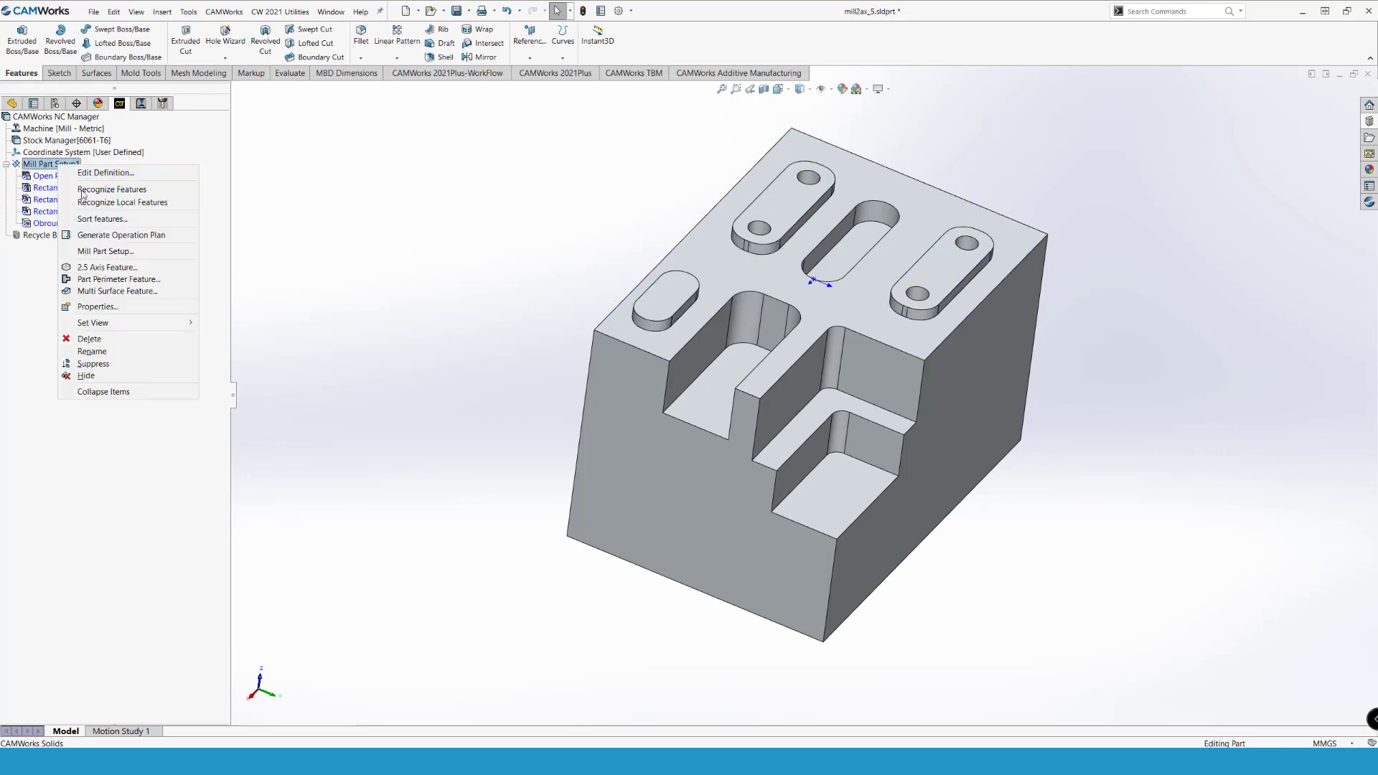
{"action": "left_click", "coordinate": [122, 272]}
{"action": "left_click", "coordinate": [144, 243]}
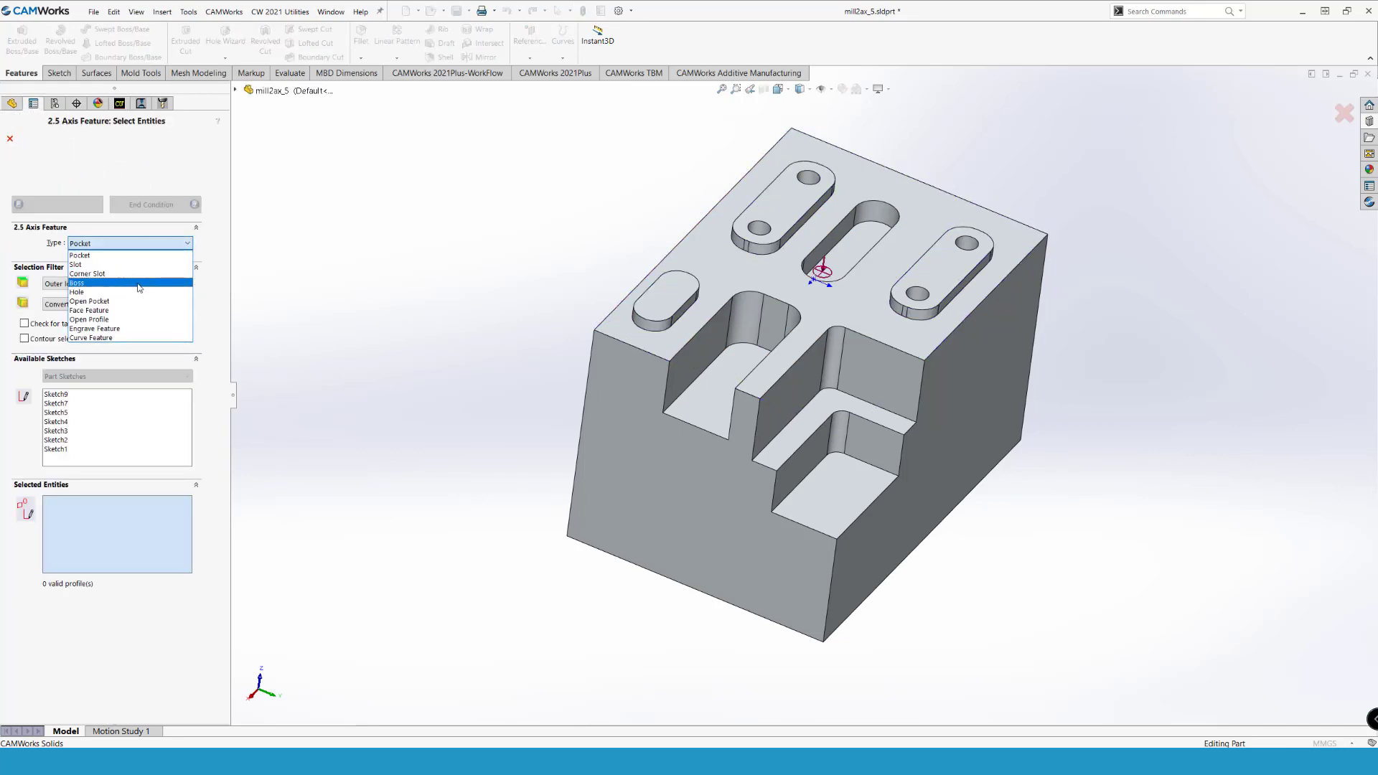
{"action": "left_click", "coordinate": [139, 292]}
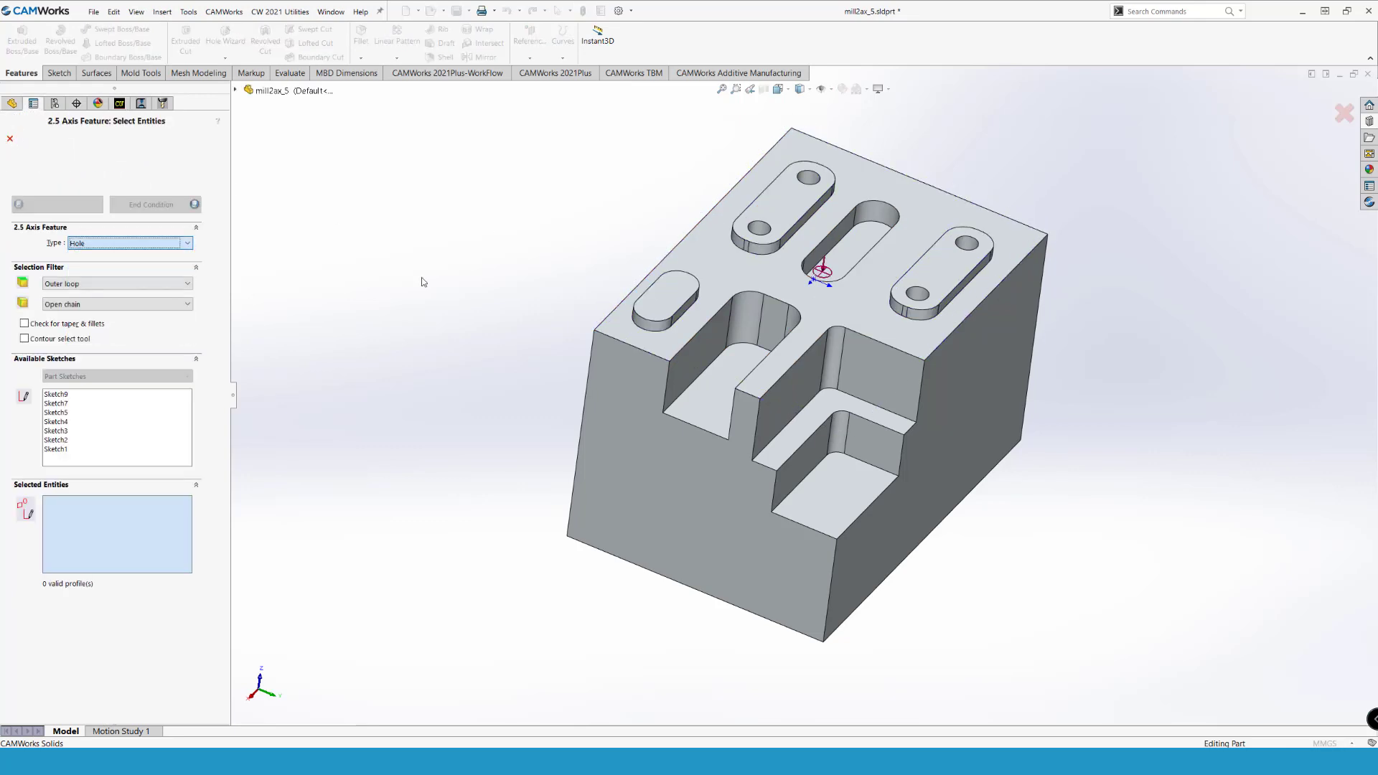
{"action": "left_click", "coordinate": [809, 177]}
{"action": "left_click", "coordinate": [759, 228]}
{"action": "left_click", "coordinate": [967, 244]}
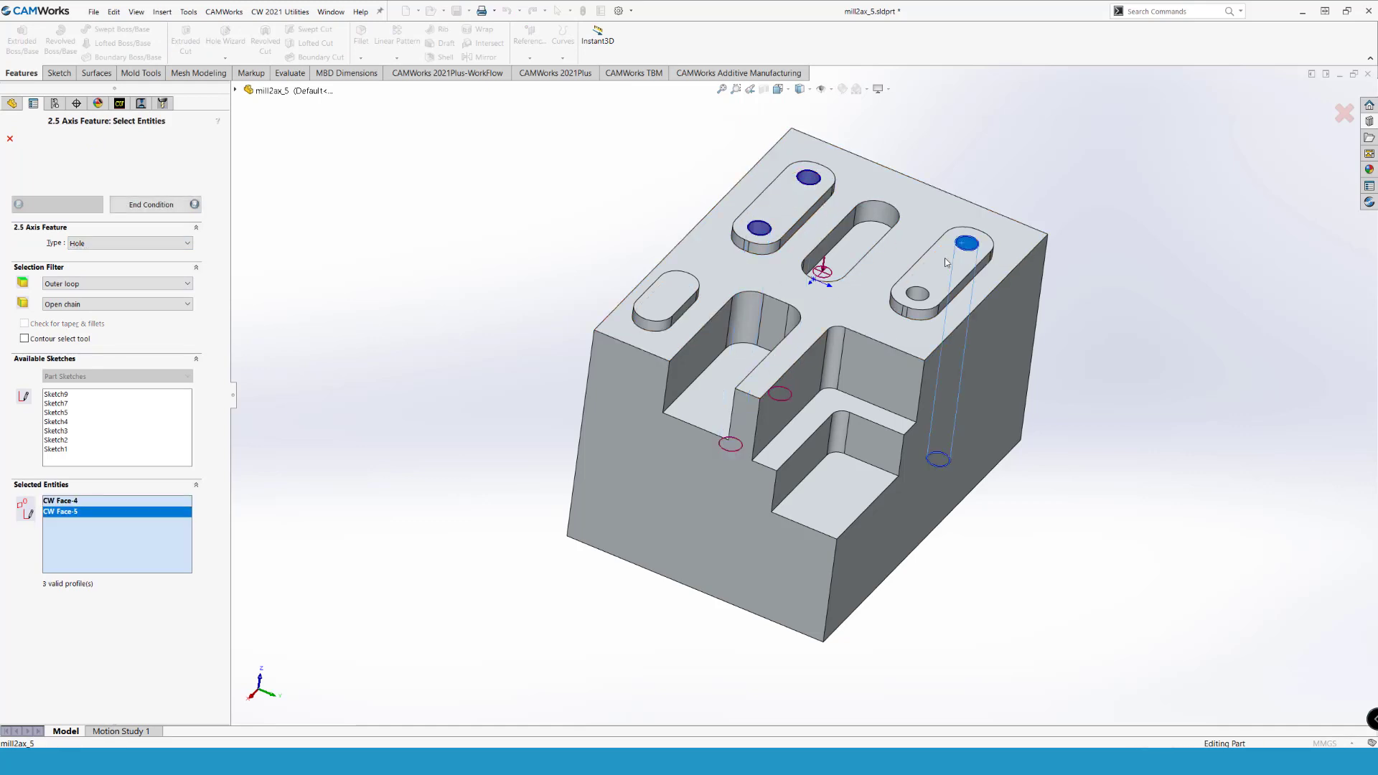
{"action": "left_click", "coordinate": [919, 293]}
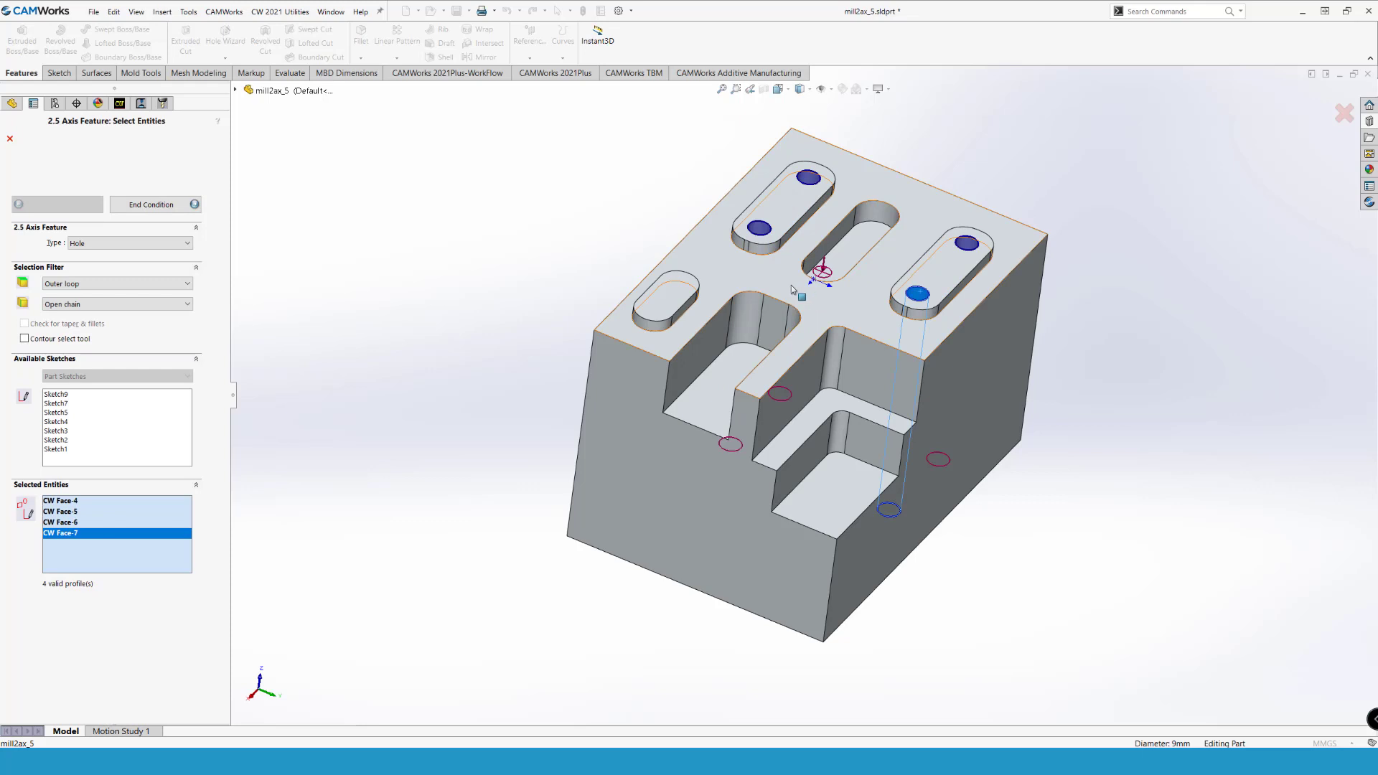
Step: Set the holes' end condition Up To Face on the bottom face and confirm the group
{"action": "left_click", "coordinate": [160, 205]}
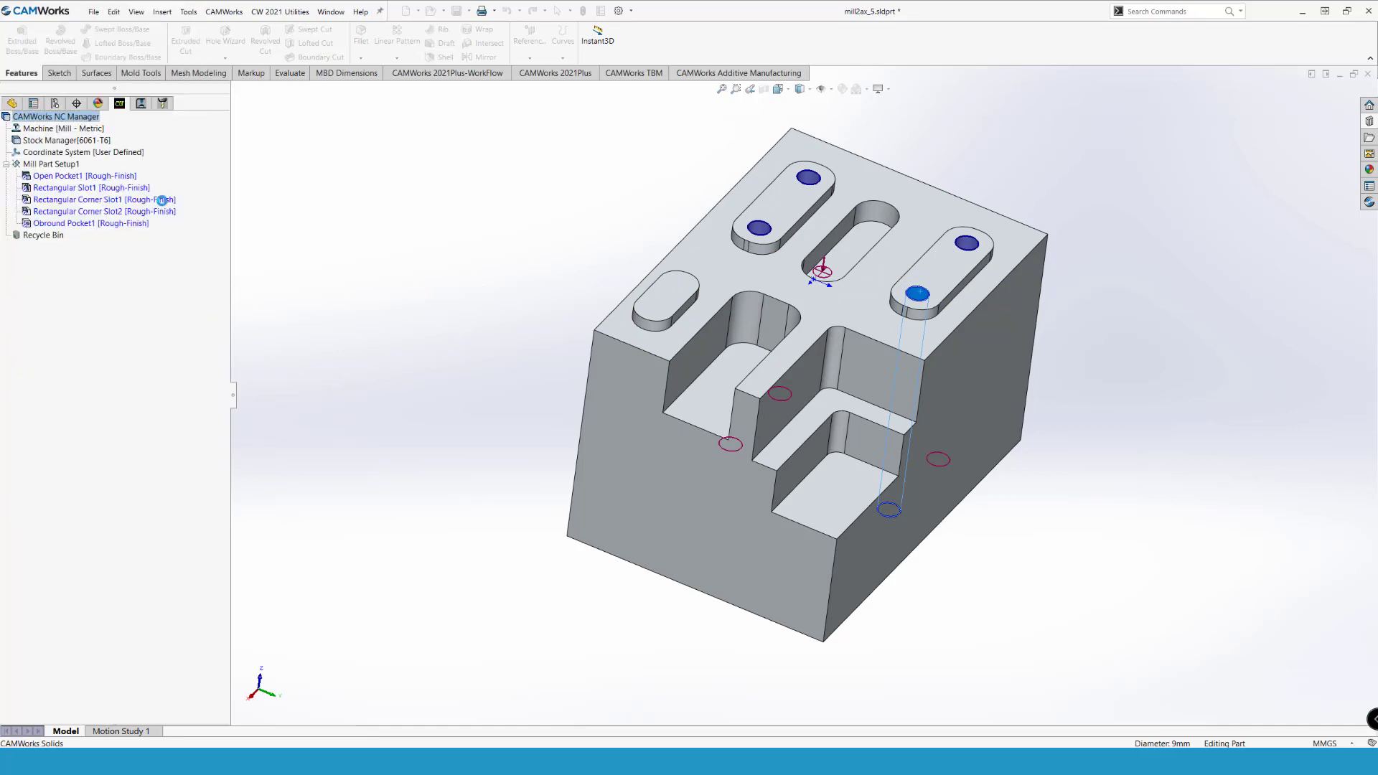
{"action": "middle_click_drag", "start_coordinate": [648, 538], "coordinate": [630, 283]}
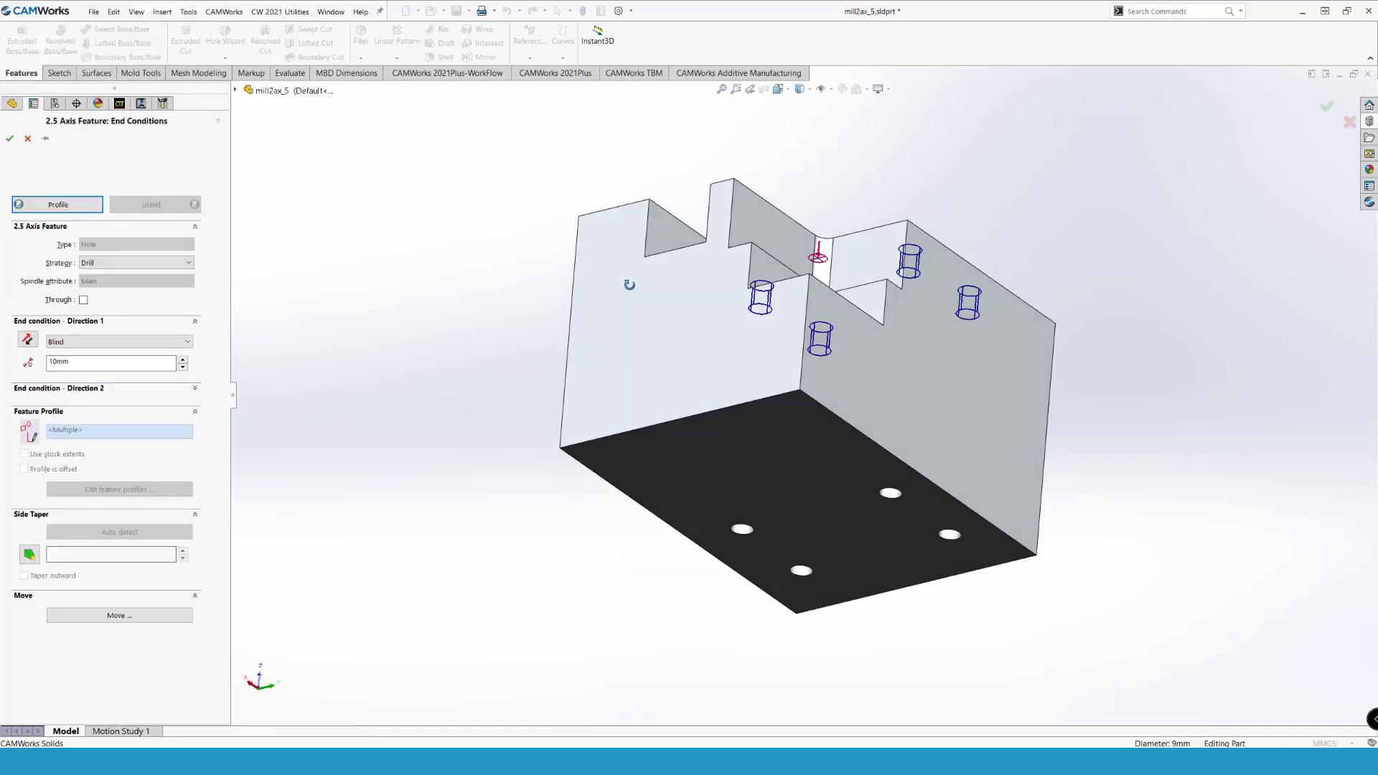
{"action": "left_click", "coordinate": [716, 493]}
{"action": "middle_click_drag", "start_coordinate": [525, 285], "coordinate": [560, 433]}
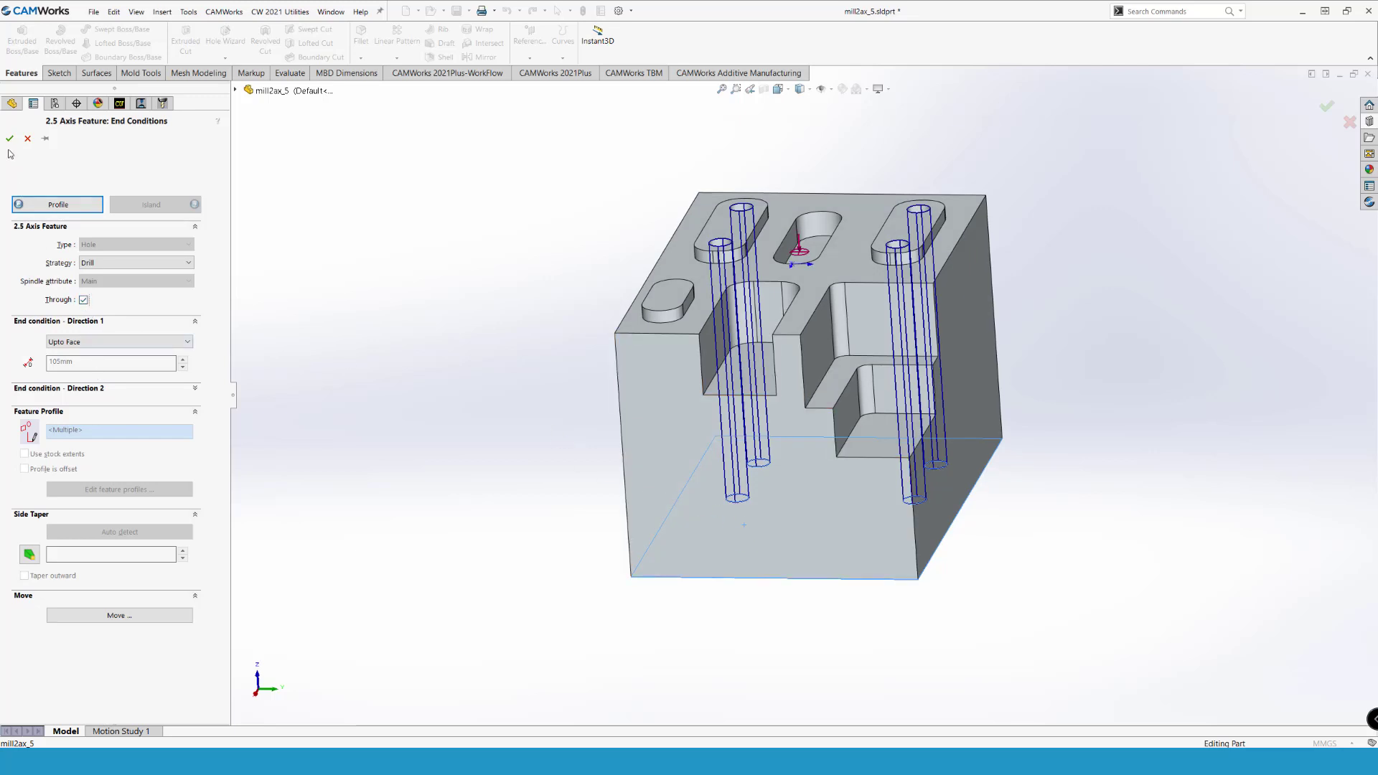
{"action": "key", "text": "Return"}
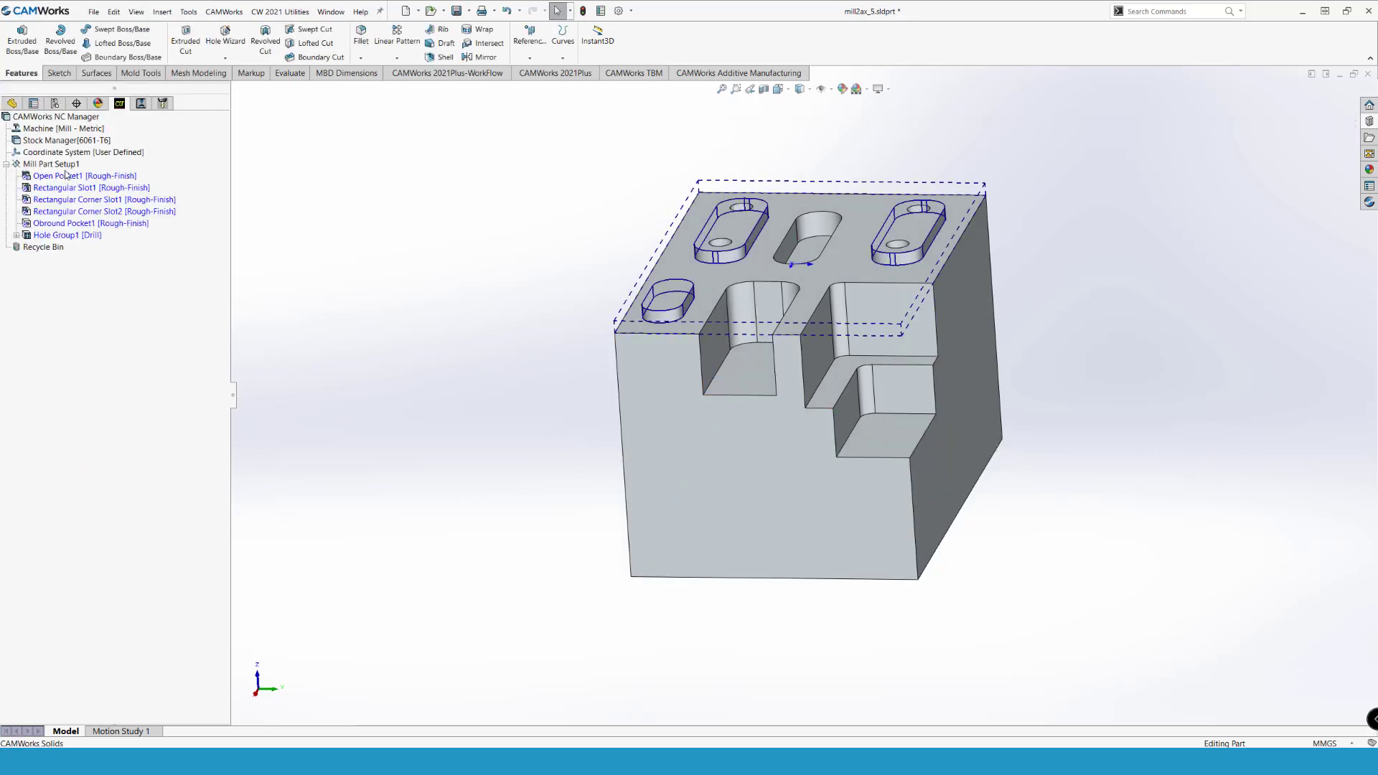
Step: Generate the operation plan and toolpaths for Mill Part Setup1, then open Simulate Toolpath
{"action": "left_click", "coordinate": [66, 168]}
{"action": "left_click", "coordinate": [108, 143]}
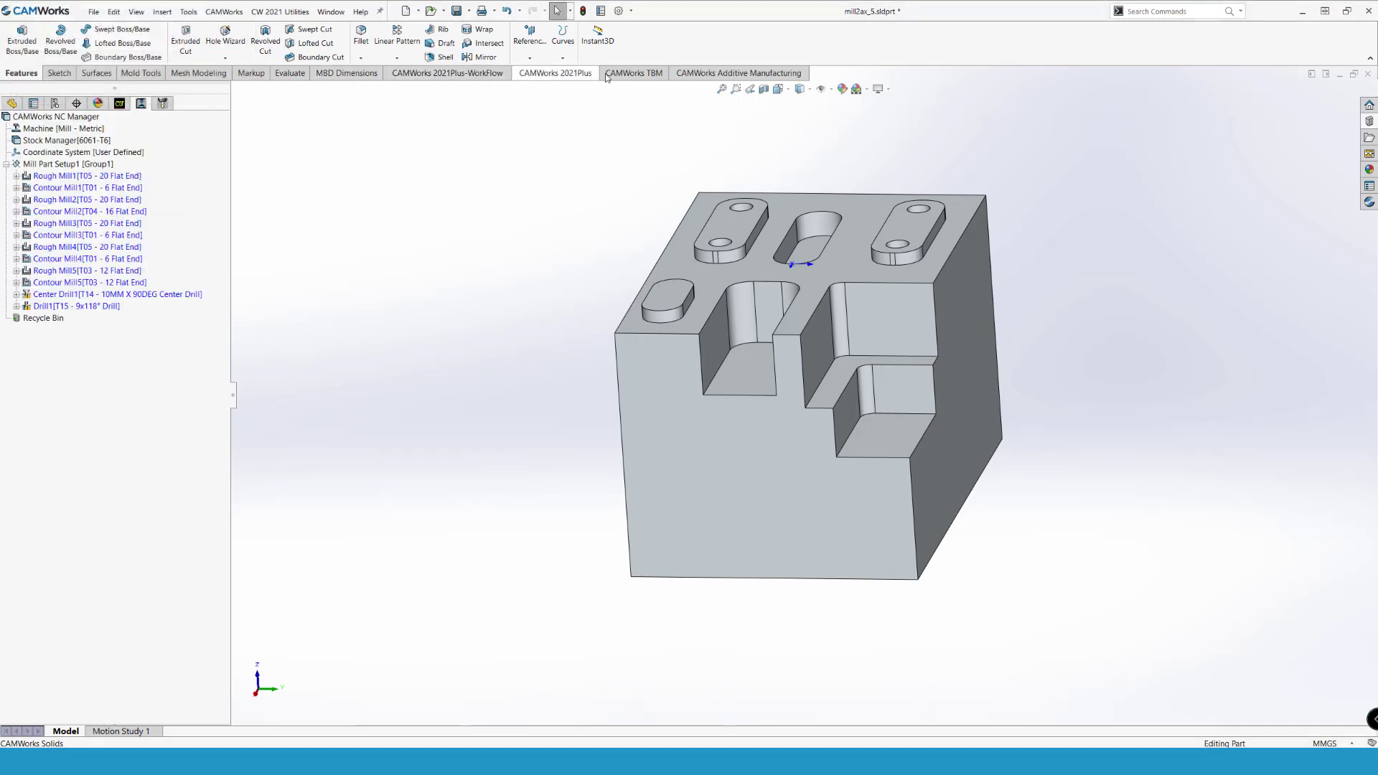
{"action": "left_click", "coordinate": [567, 74]}
{"action": "left_click", "coordinate": [272, 43]}
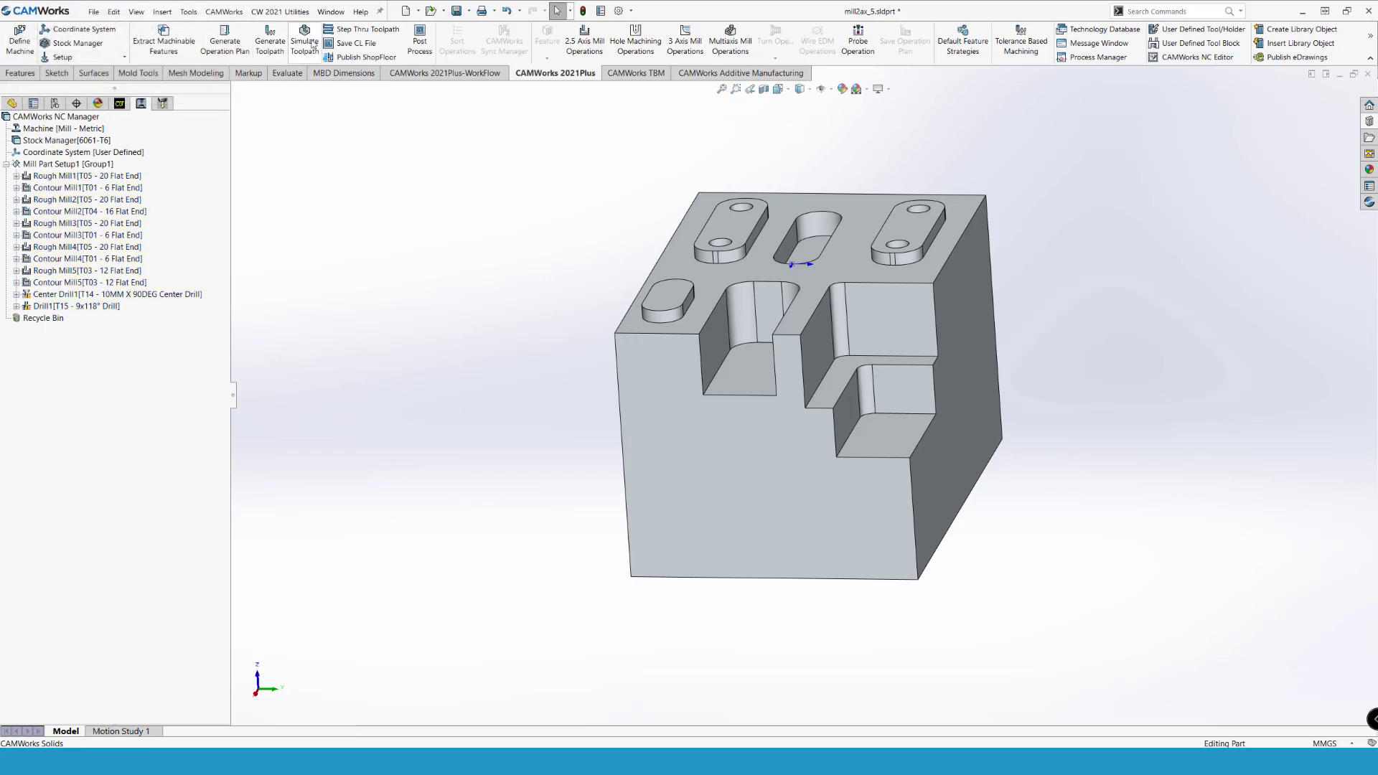
{"action": "left_click", "coordinate": [313, 45]}
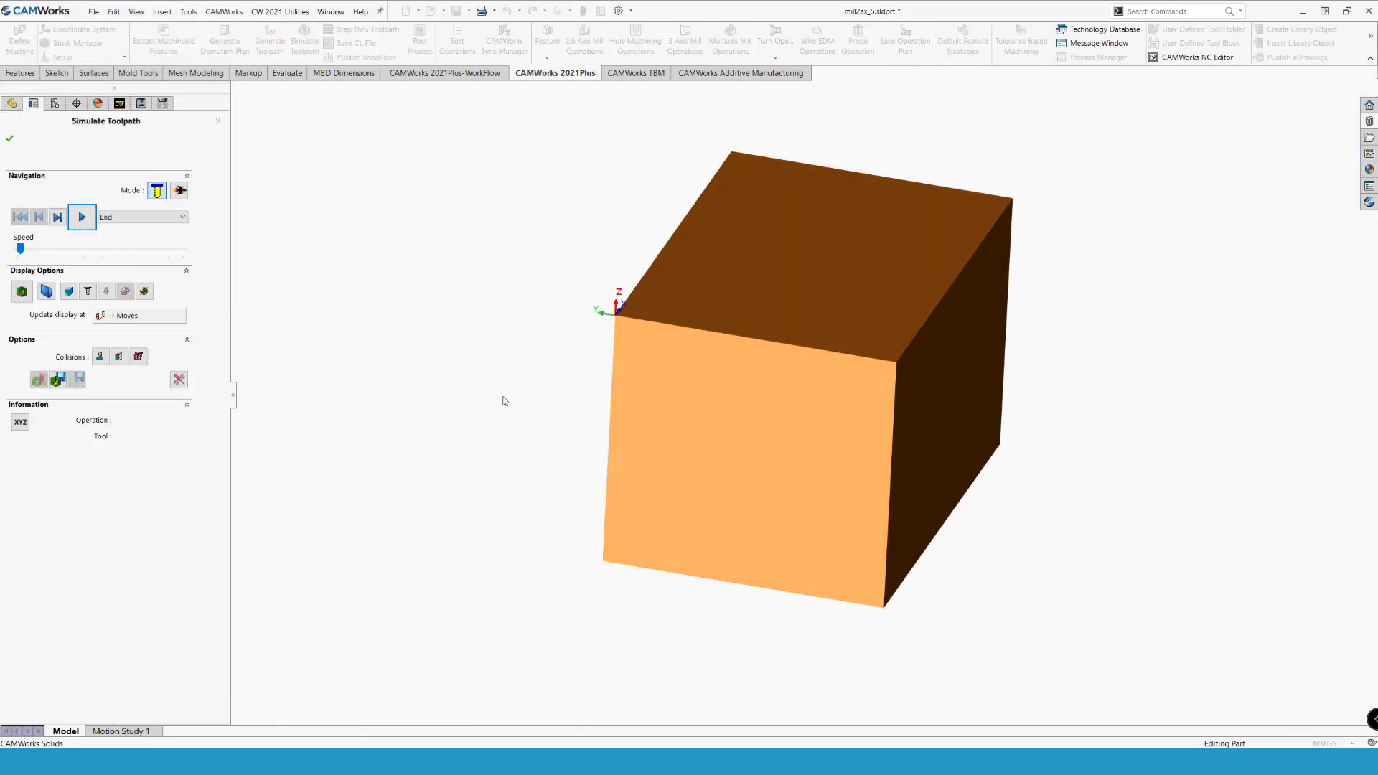
Step: Run the material-removal simulation at full speed through Drill1 and show the deviation color map
{"action": "left_click", "coordinate": [84, 221]}
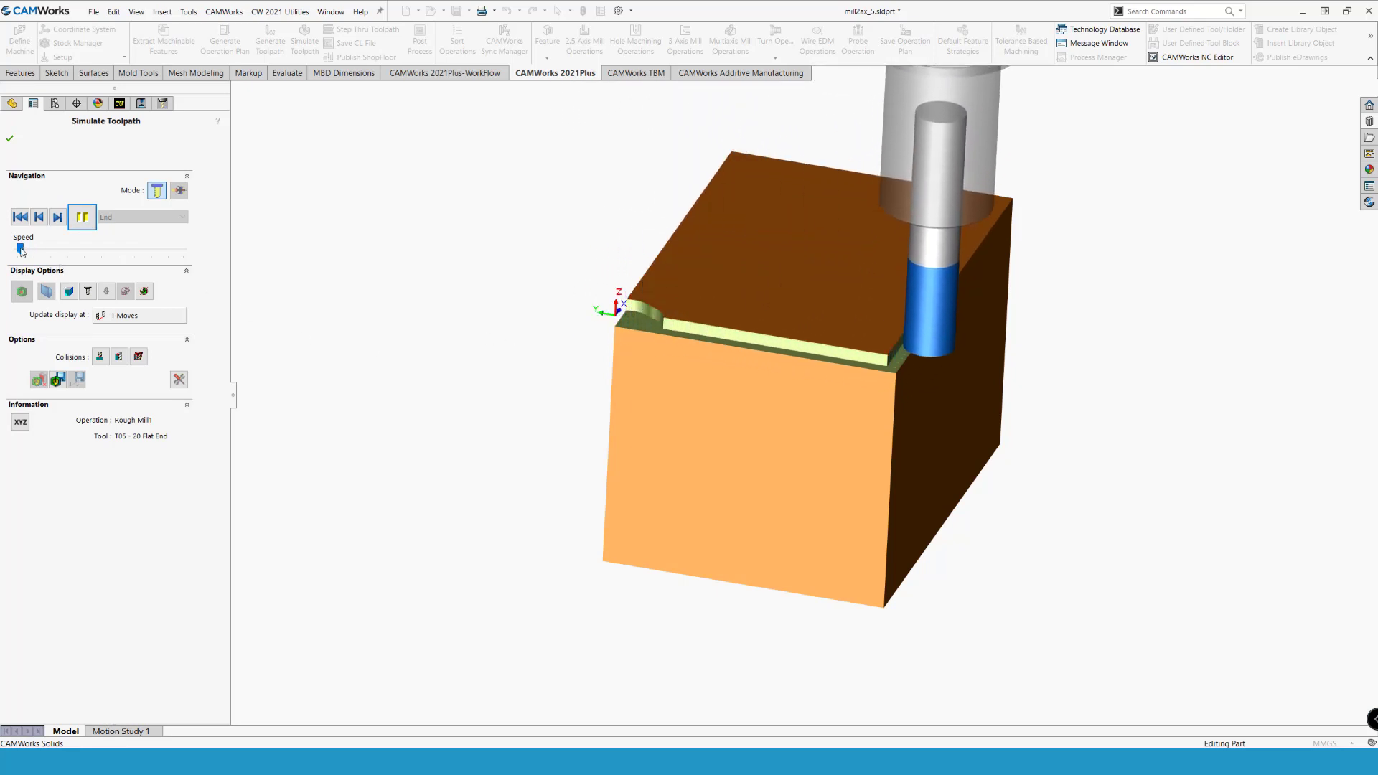
{"action": "left_click", "coordinate": [136, 248]}
{"action": "left_click", "coordinate": [179, 251]}
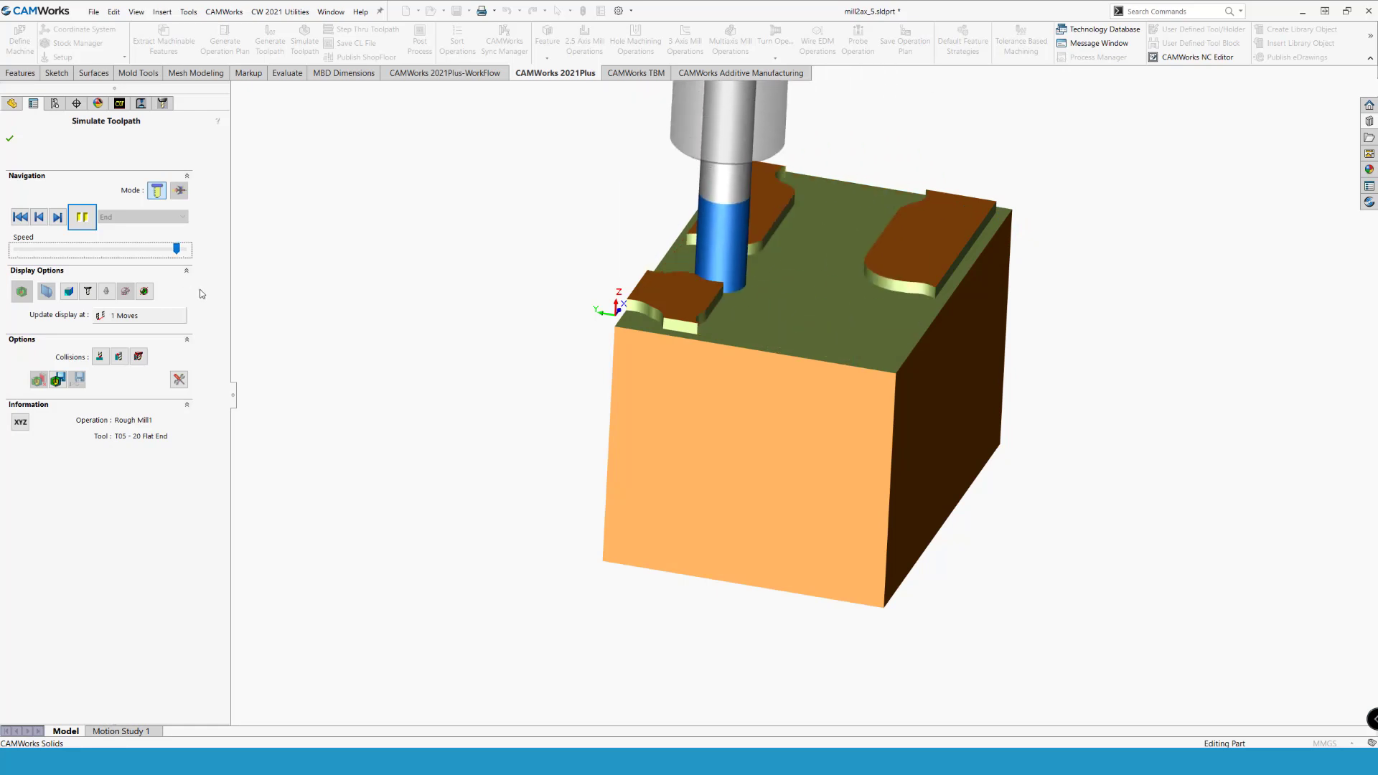
{"action": "mouse_move", "coordinate": [535, 258]}
{"action": "middle_mouse_down"}
{"action": "mouse_move", "coordinate": [519, 275]}
{"action": "mouse_move", "coordinate": [527, 416]}
{"action": "middle_mouse_up"}
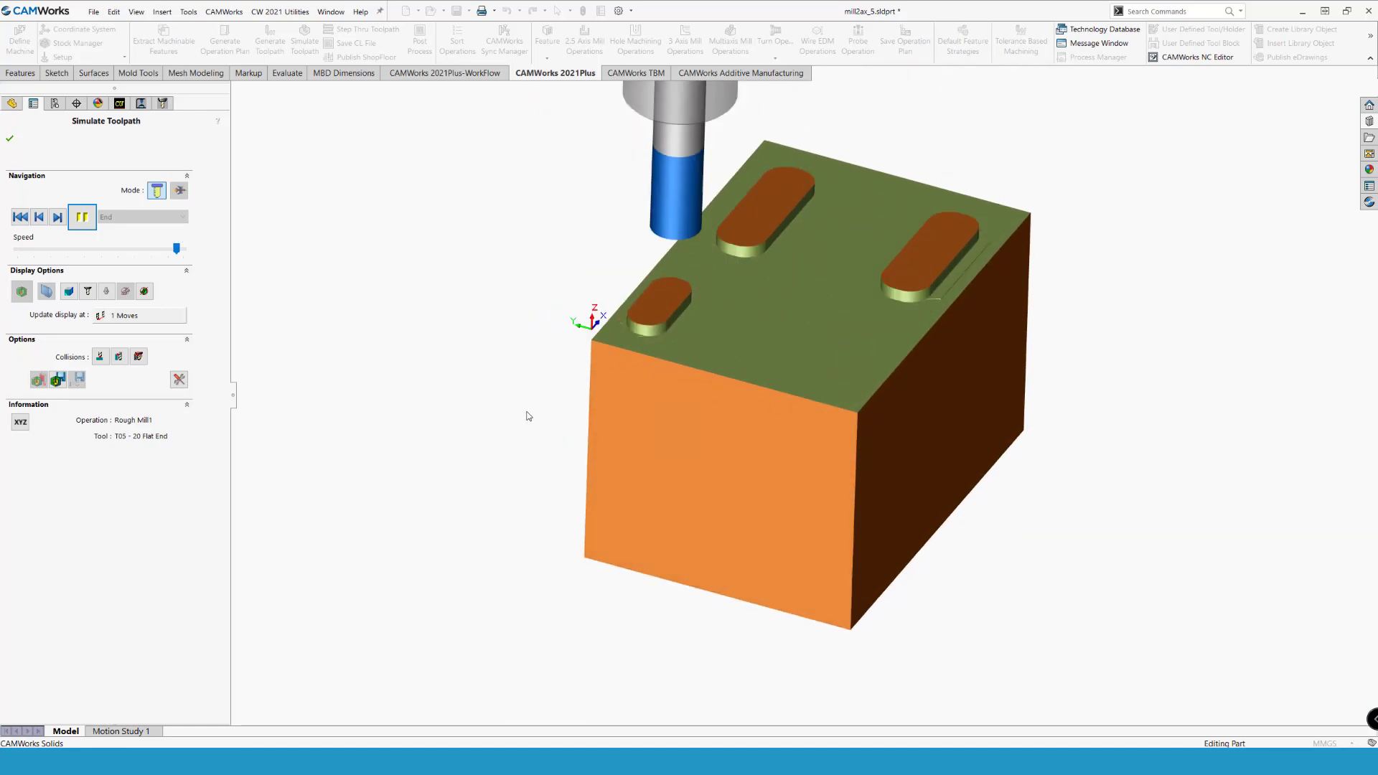
{"action": "left_click_drag", "start_coordinate": [176, 248], "coordinate": [183, 248]}
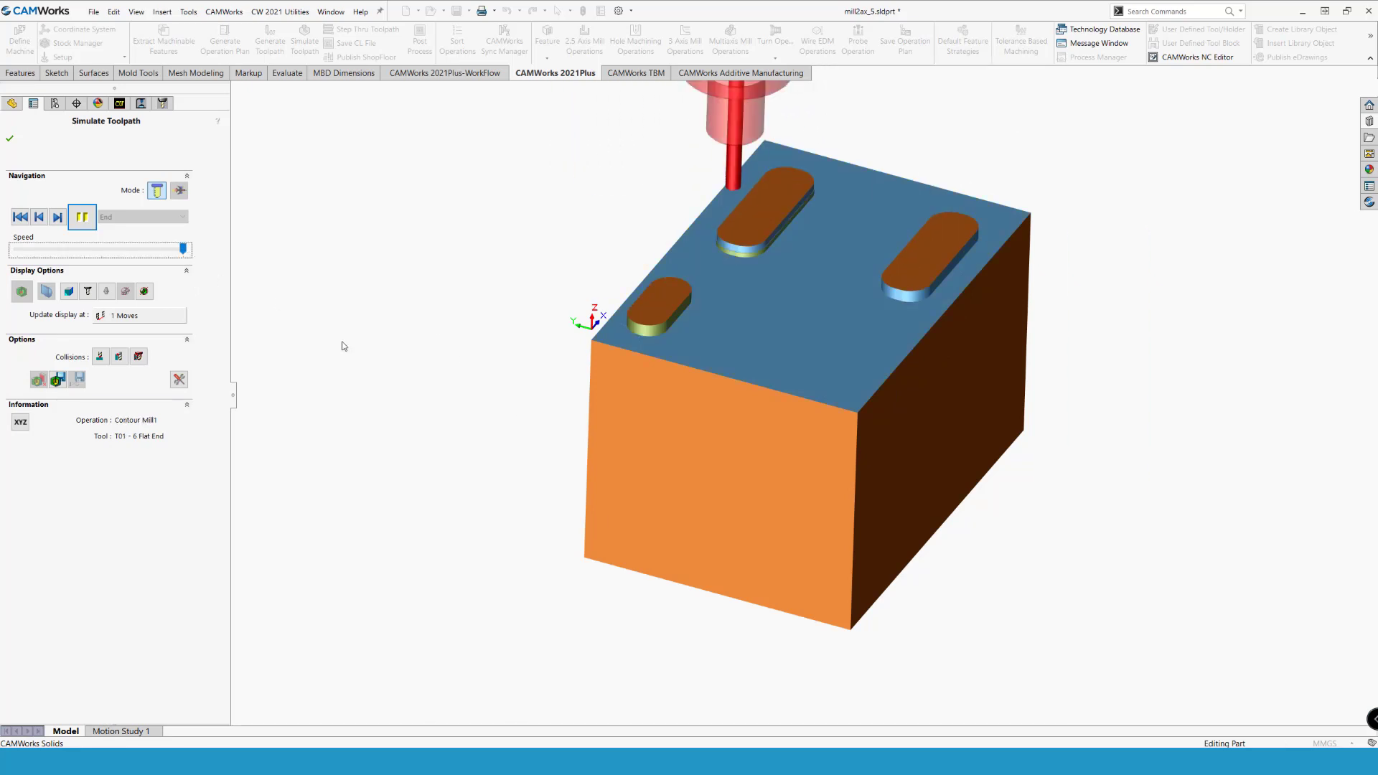
{"action": "mouse_move", "coordinate": [532, 507]}
{"action": "middle_mouse_down"}
{"action": "mouse_move", "coordinate": [514, 463]}
{"action": "mouse_move", "coordinate": [519, 482]}
{"action": "middle_mouse_up"}
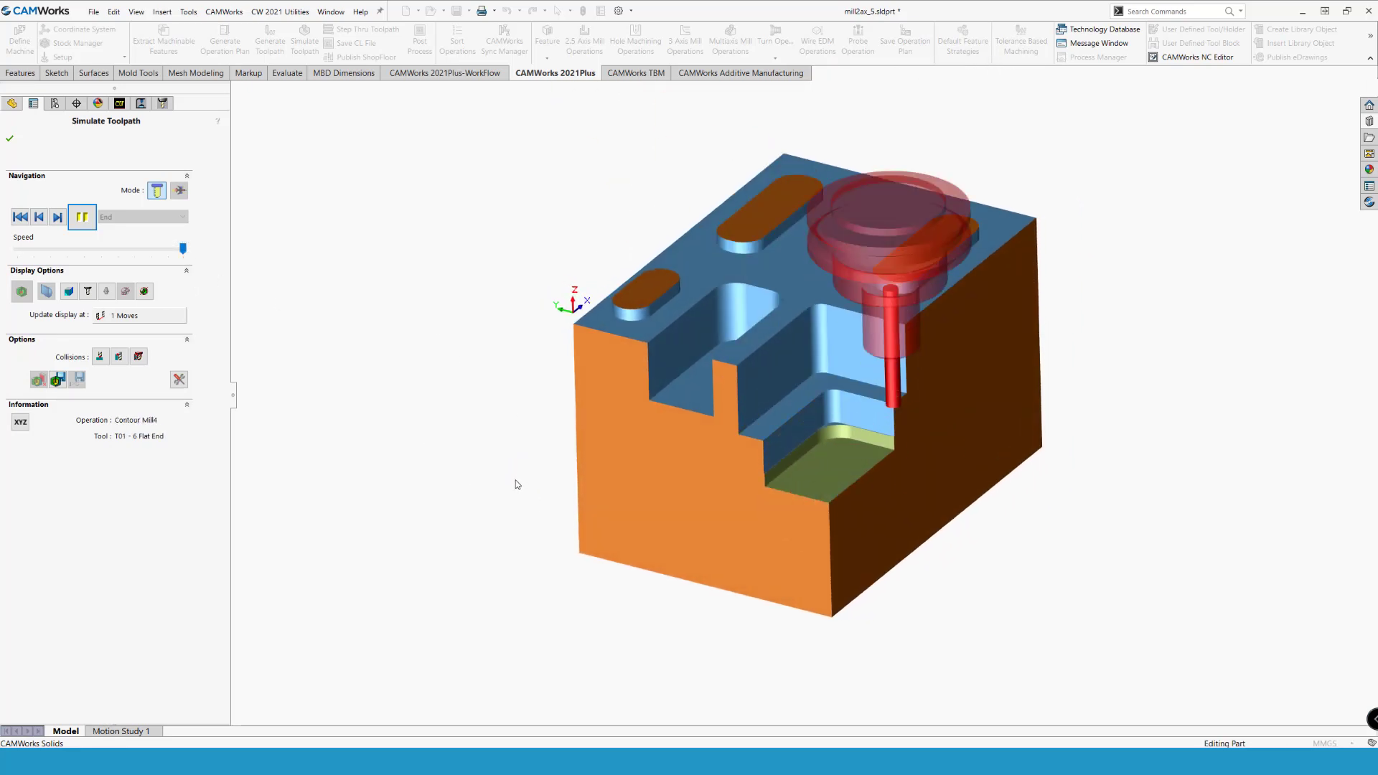
{"action": "left_click", "coordinate": [23, 291]}
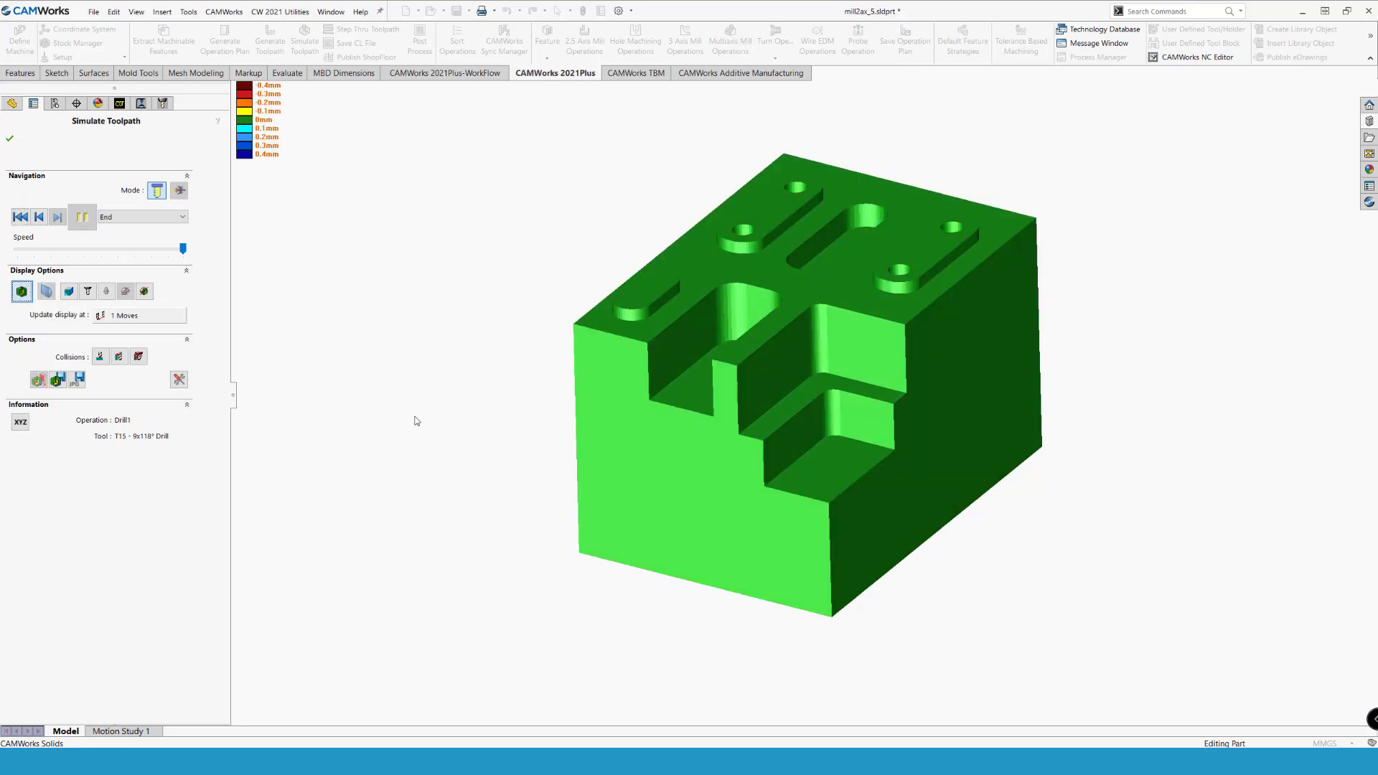
{"action": "mouse_move", "coordinate": [466, 426]}
{"action": "middle_mouse_down"}
{"action": "mouse_move", "coordinate": [491, 467]}
{"action": "mouse_move", "coordinate": [463, 470]}
{"action": "middle_mouse_up"}
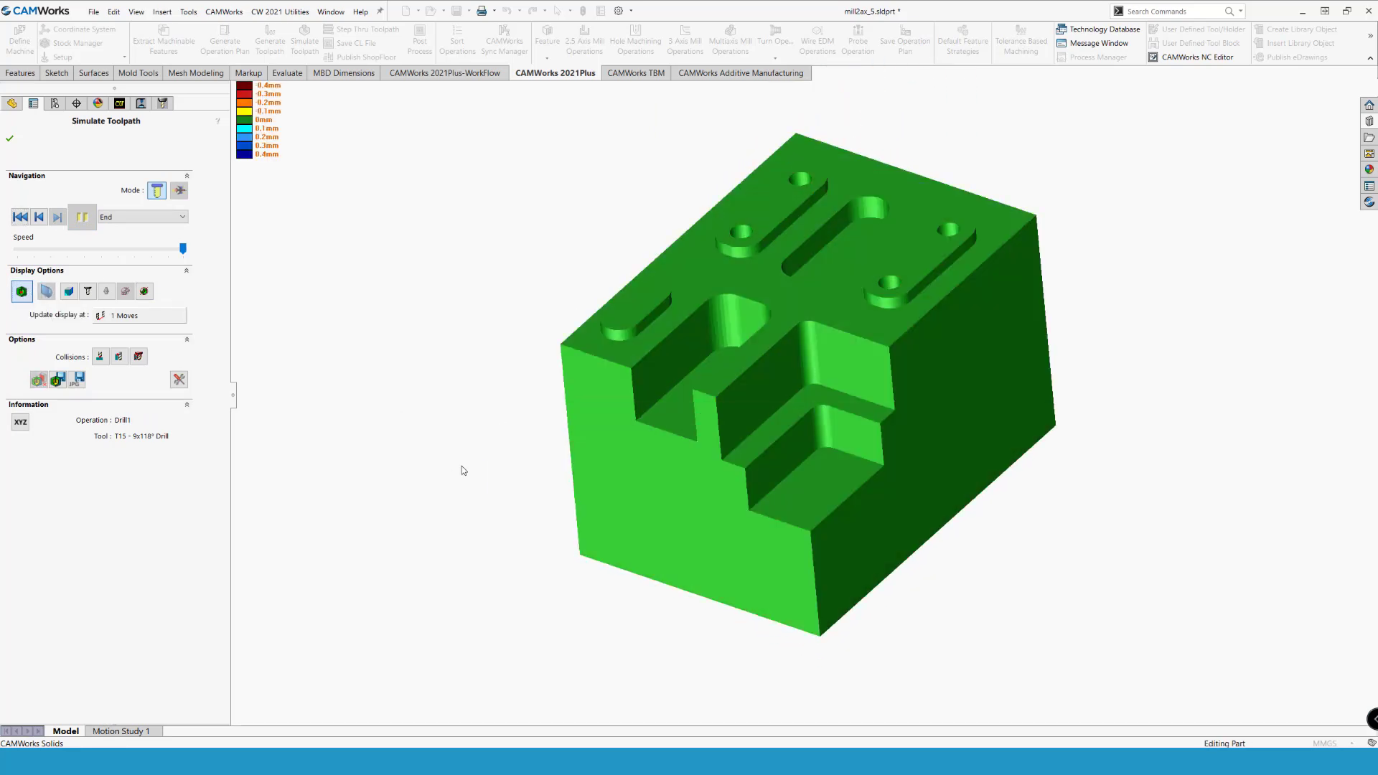
Step: Close the simulation and open Options from the CAMWorks NC Manager in the Feature Tree
{"action": "left_click", "coordinate": [10, 139]}
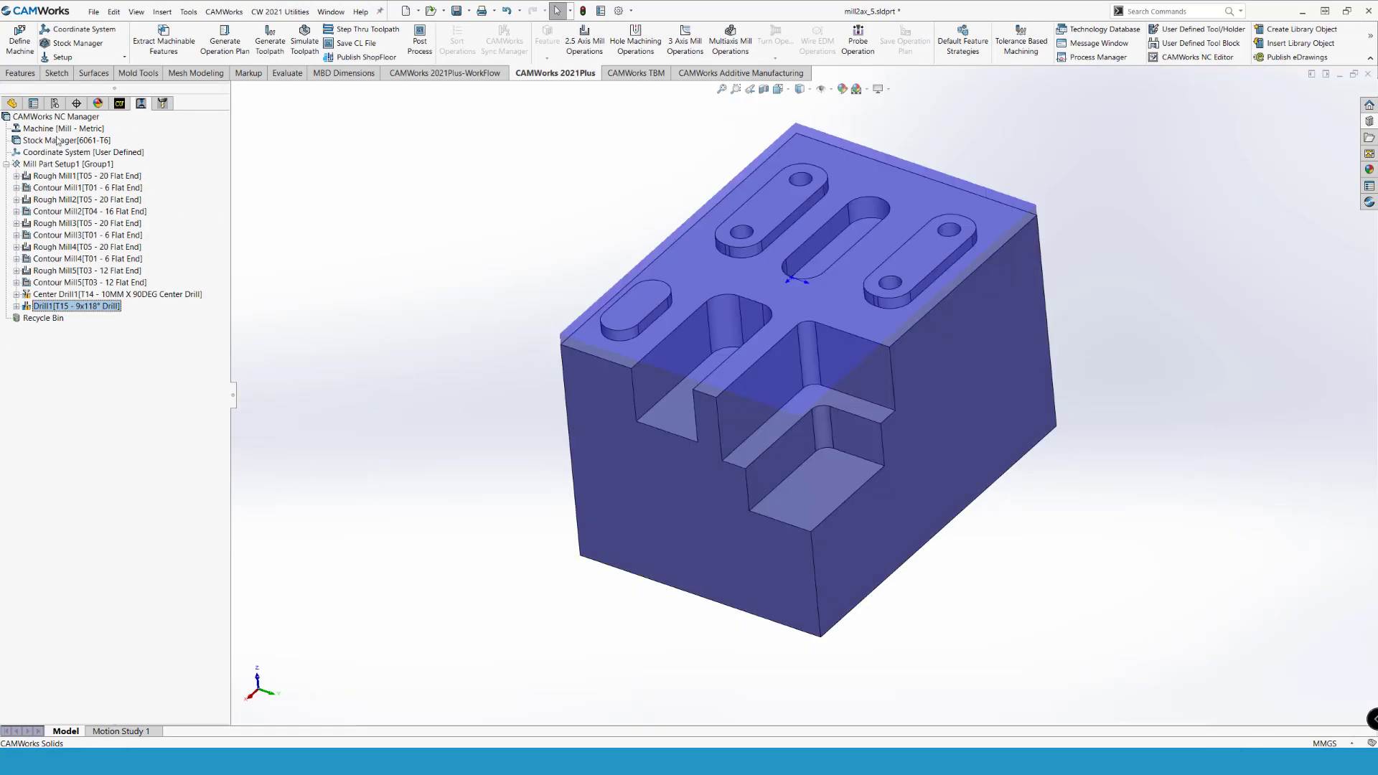
{"action": "left_click", "coordinate": [119, 105]}
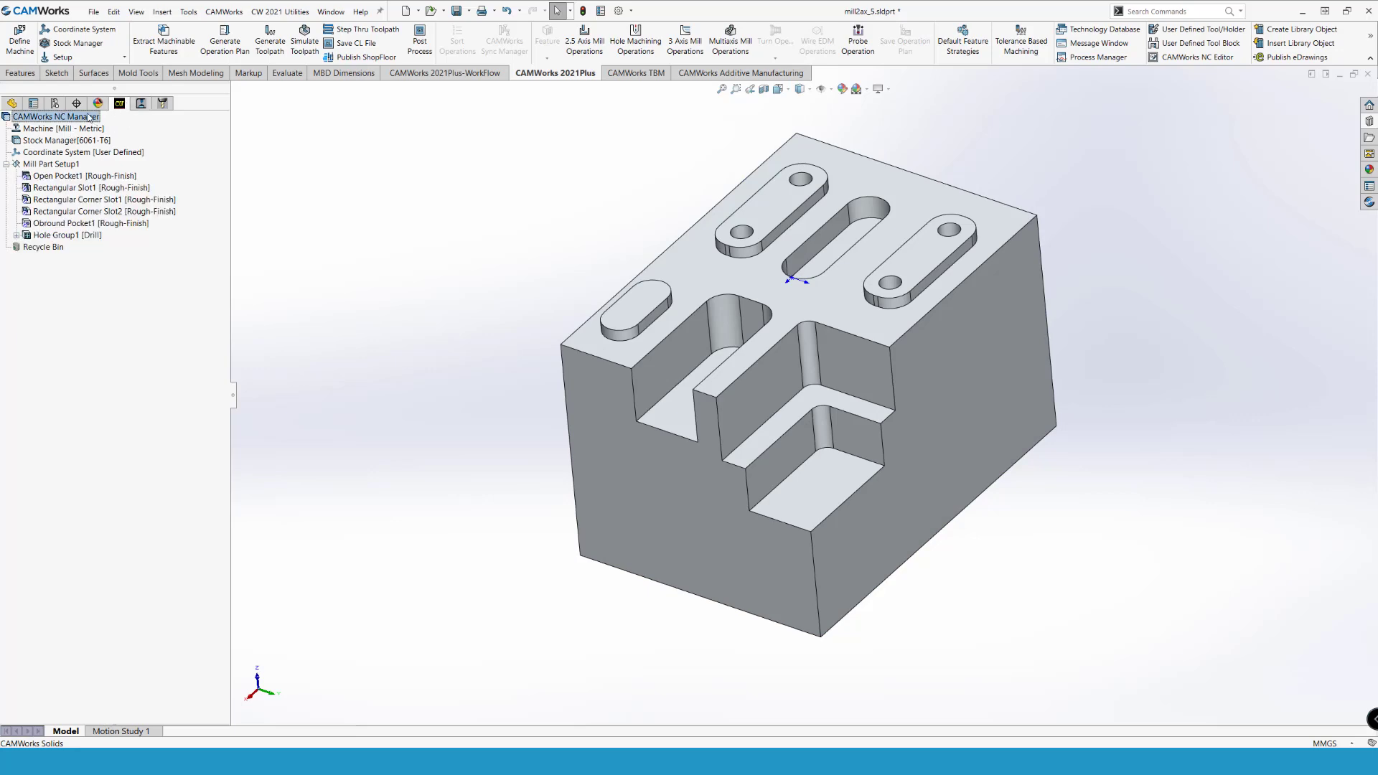
{"action": "right_click", "coordinate": [90, 117]}
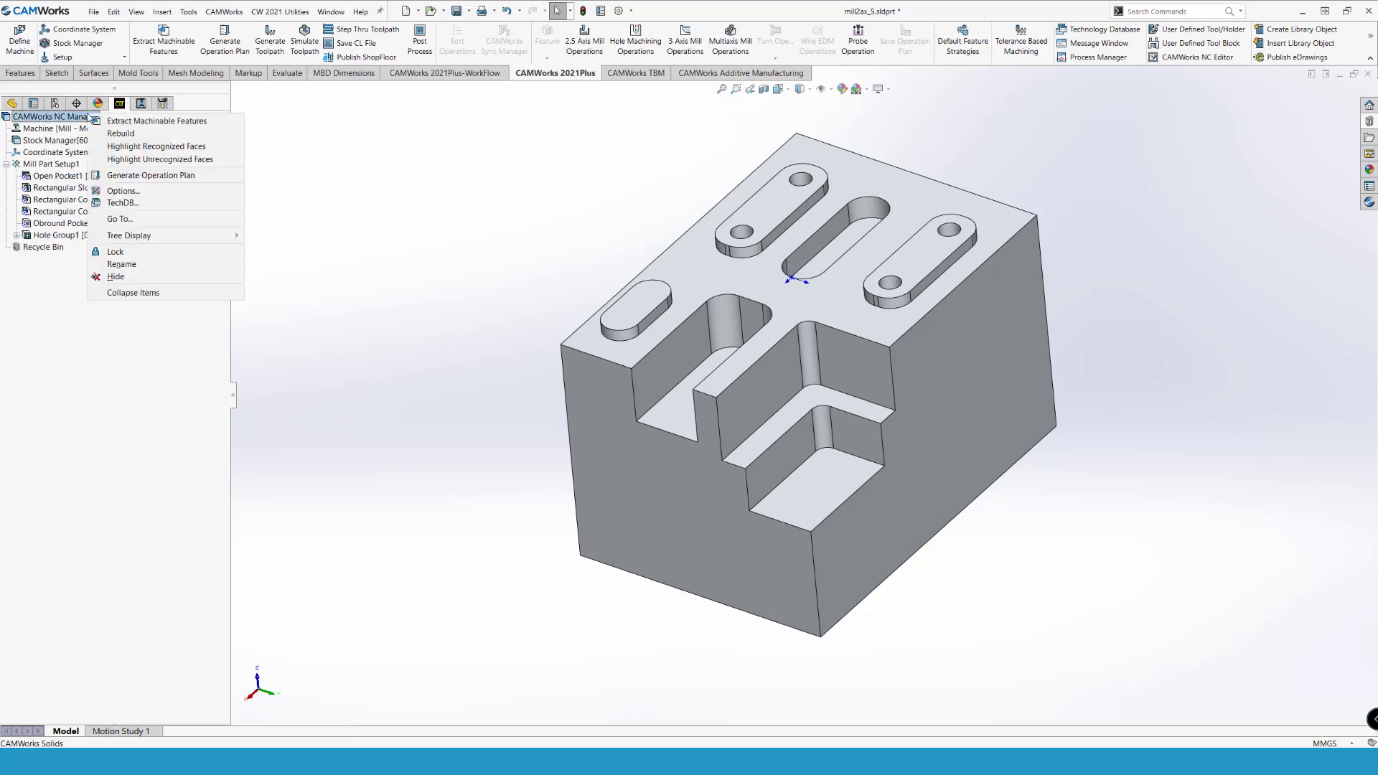
{"action": "left_click", "coordinate": [147, 191]}
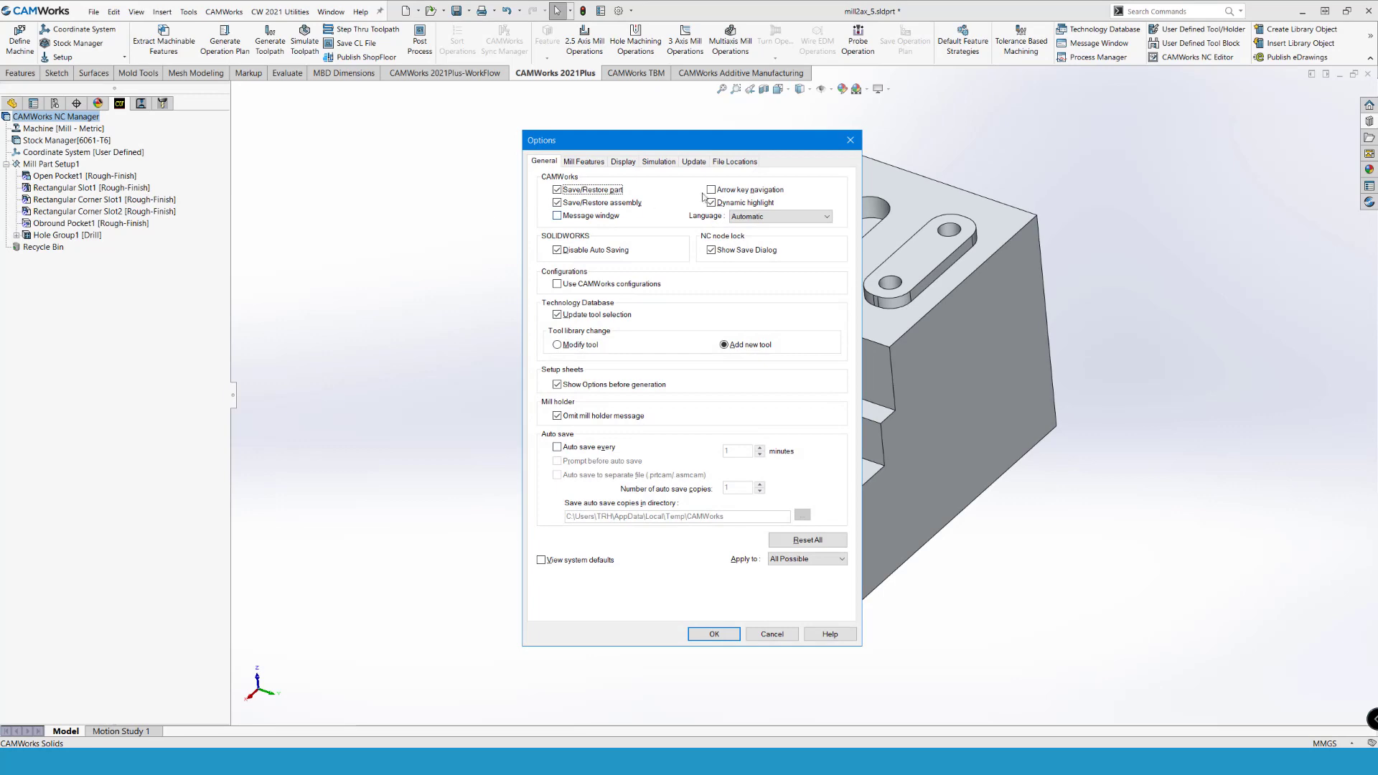
Step: Enable Use CAMWorks configurations, add a Mill - Metric configuration, and extract its machinable features
{"action": "left_click", "coordinate": [567, 284]}
{"action": "left_click", "coordinate": [729, 639]}
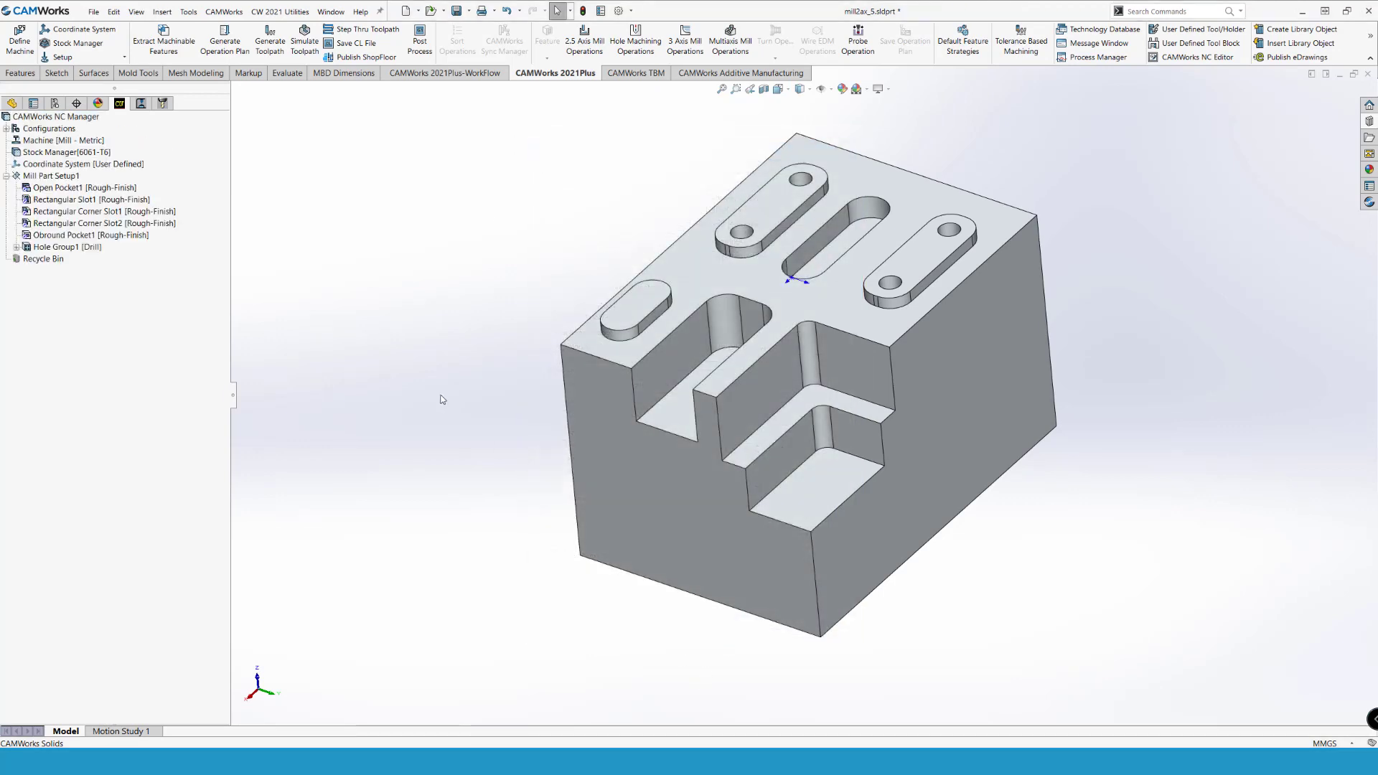
{"action": "left_click", "coordinate": [7, 129]}
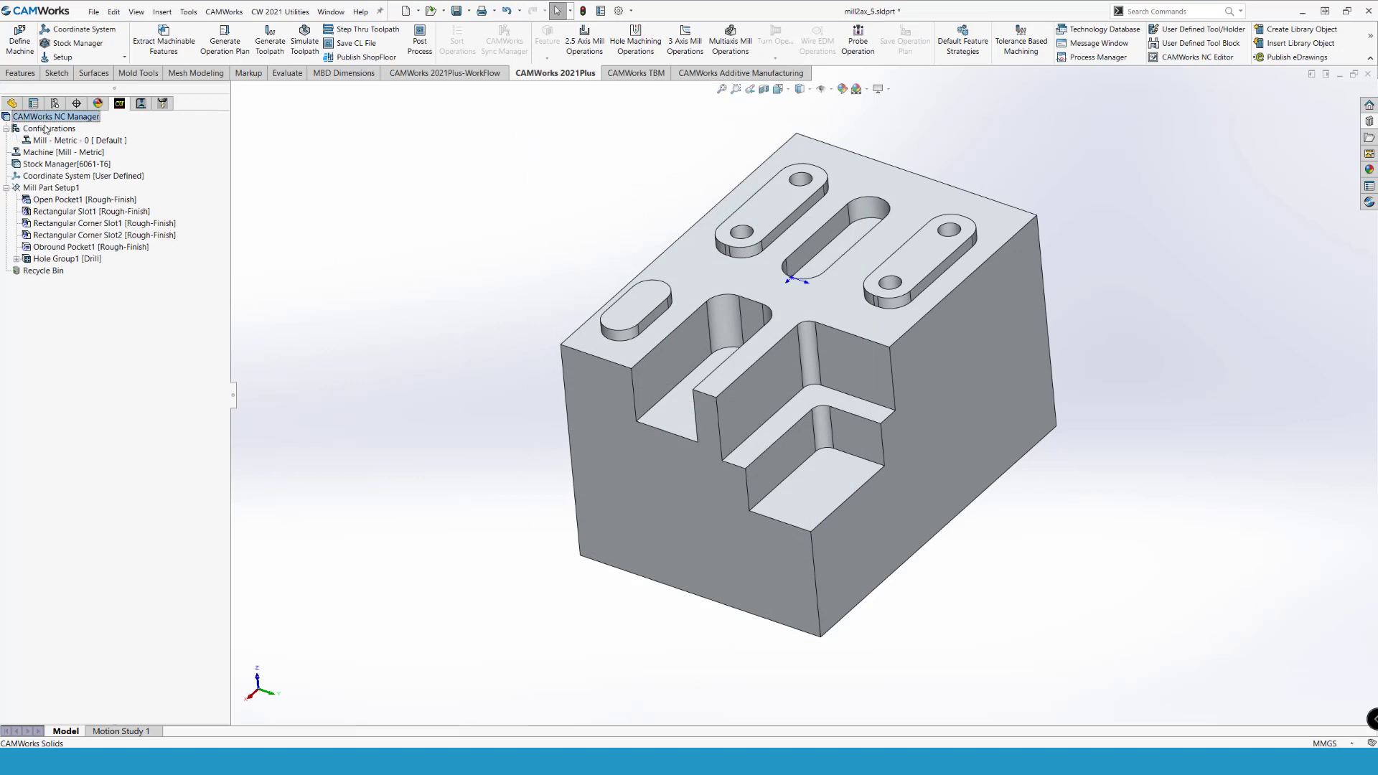
{"action": "right_click", "coordinate": [45, 129]}
{"action": "left_click", "coordinate": [76, 160]}
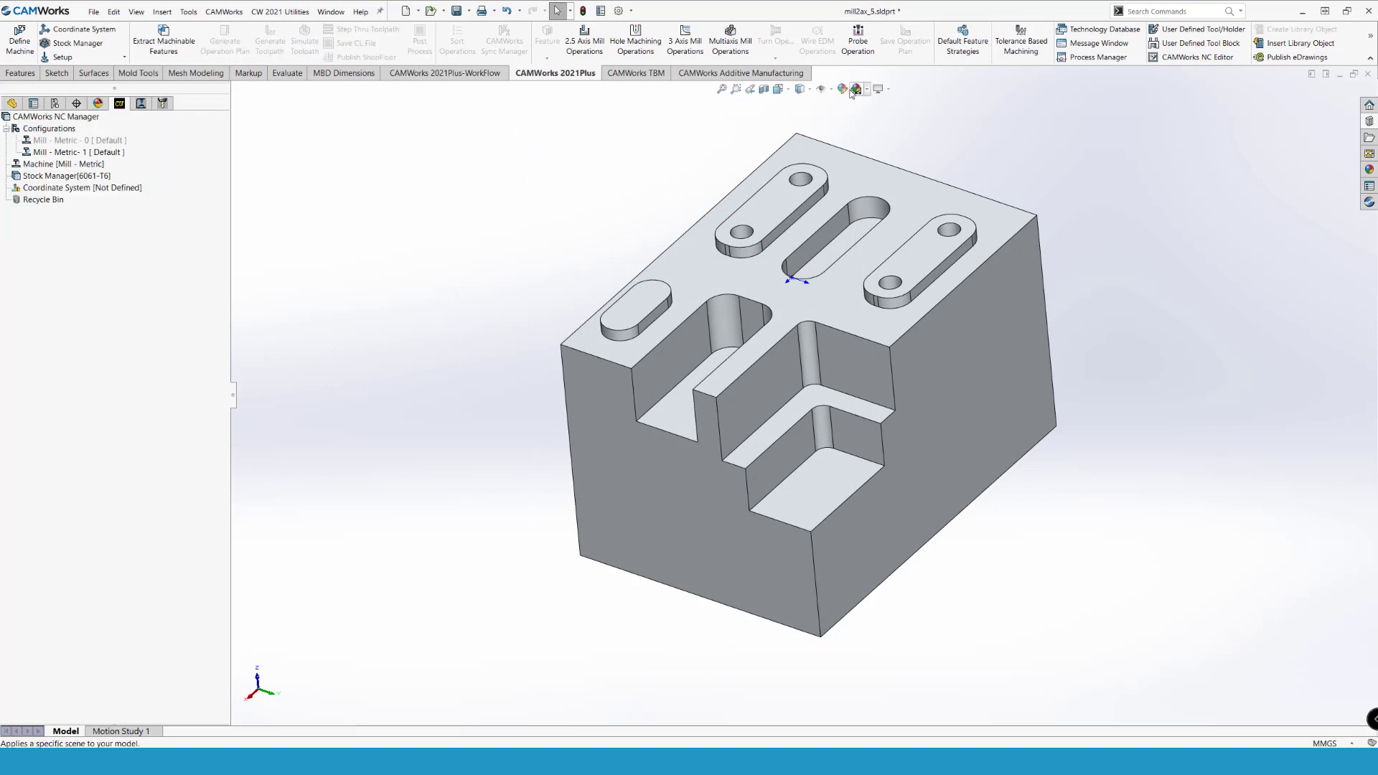
{"action": "left_click", "coordinate": [160, 47]}
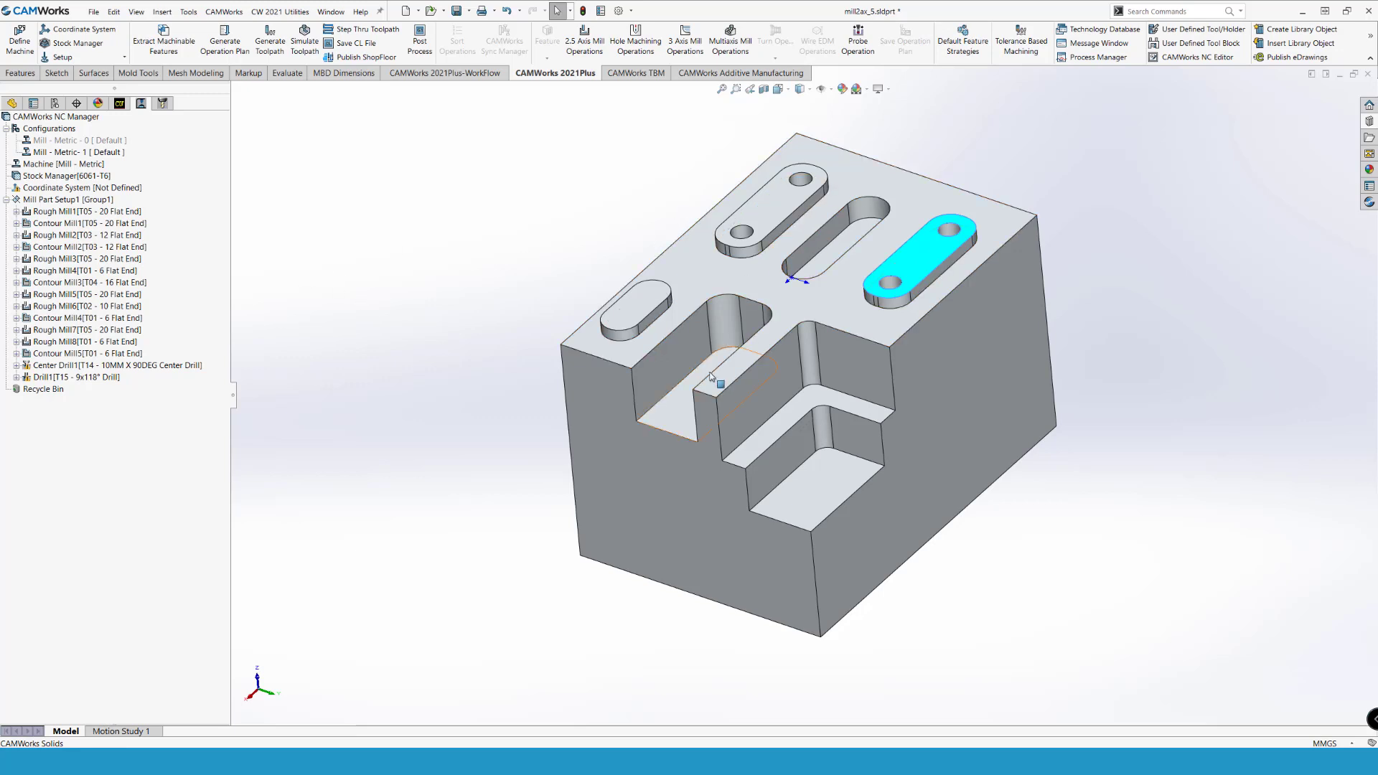
Step: Close mill2ax_5.sldprt, discarding all changes
{"action": "left_click", "coordinate": [1368, 74]}
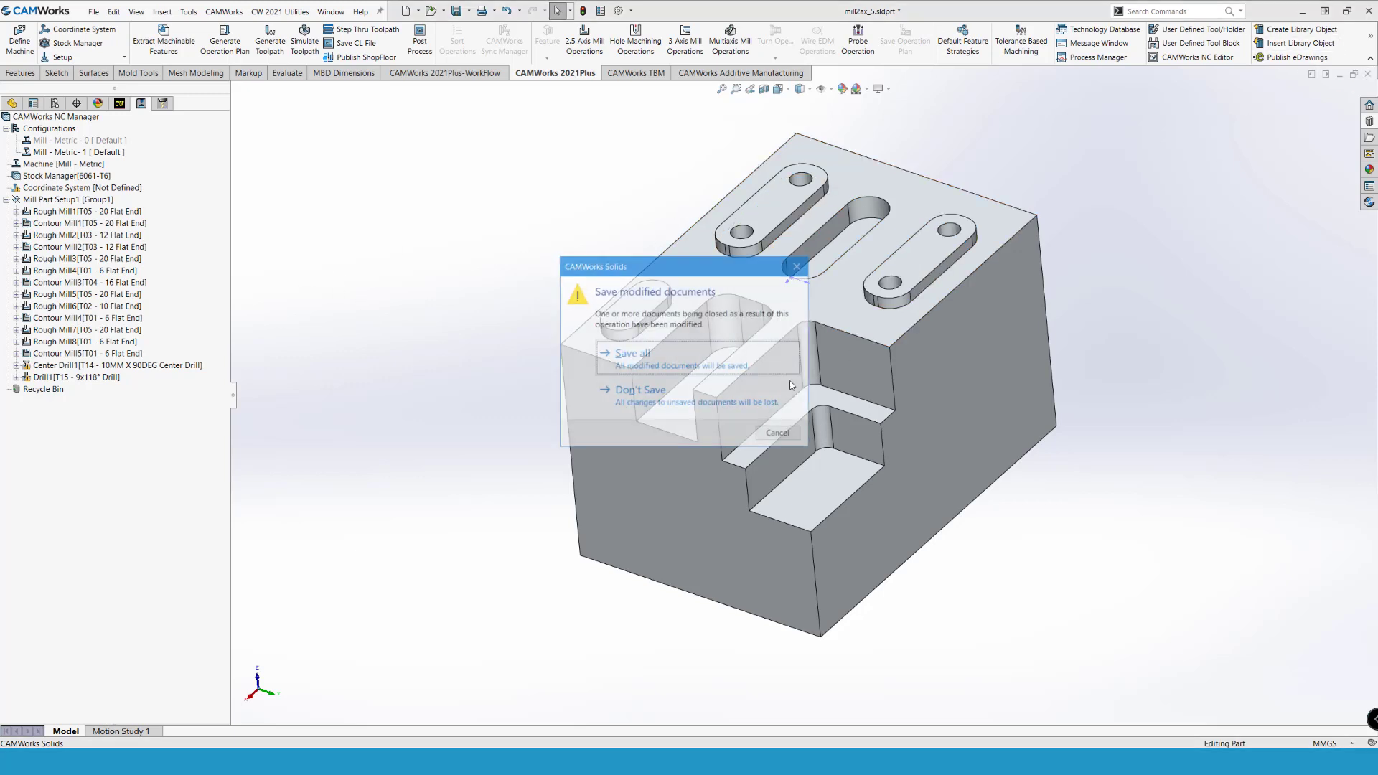
{"action": "left_click", "coordinate": [643, 350]}
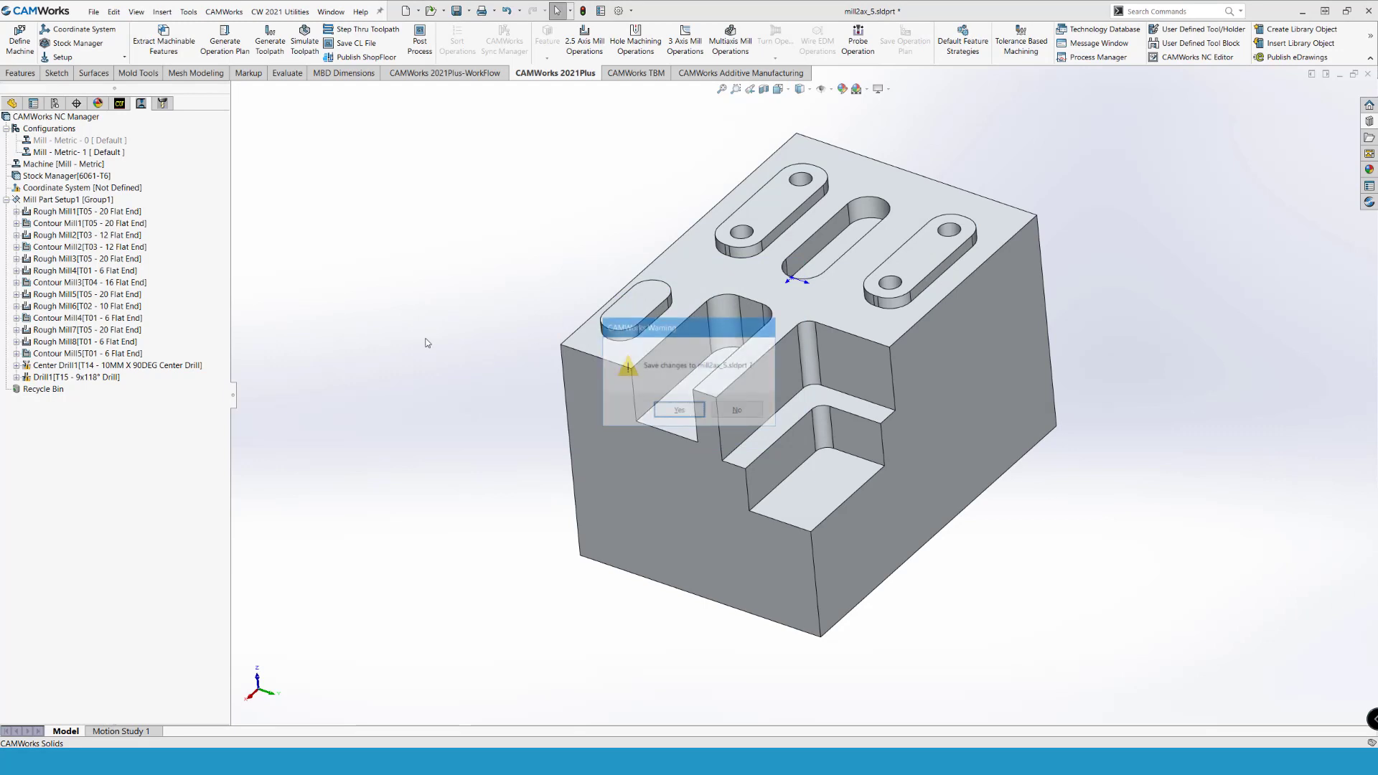
{"action": "left_click", "coordinate": [738, 411]}
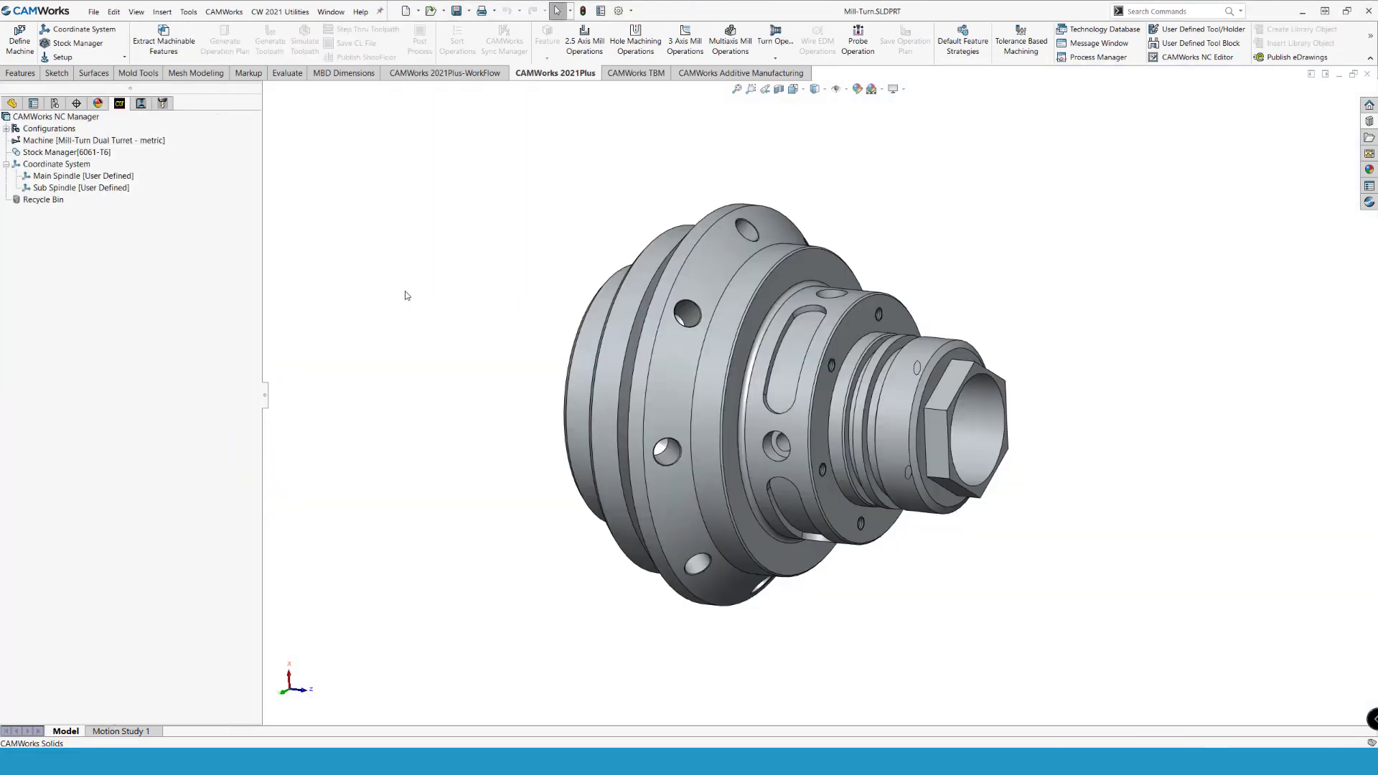
Step: Switch to Setup Sheet 01.SLDPRT and show its CAMWorks NC Manager
{"action": "left_click", "coordinate": [346, 15]}
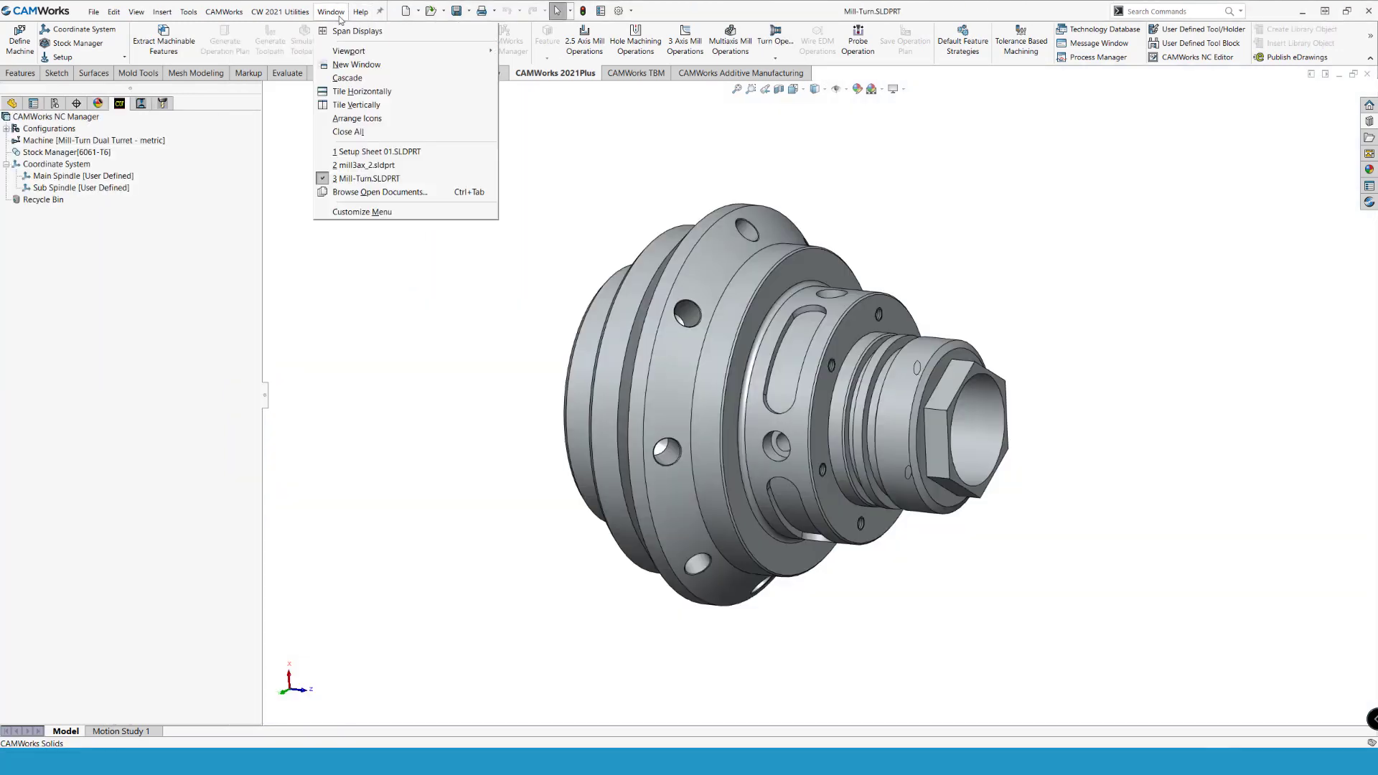
{"action": "left_click", "coordinate": [352, 153]}
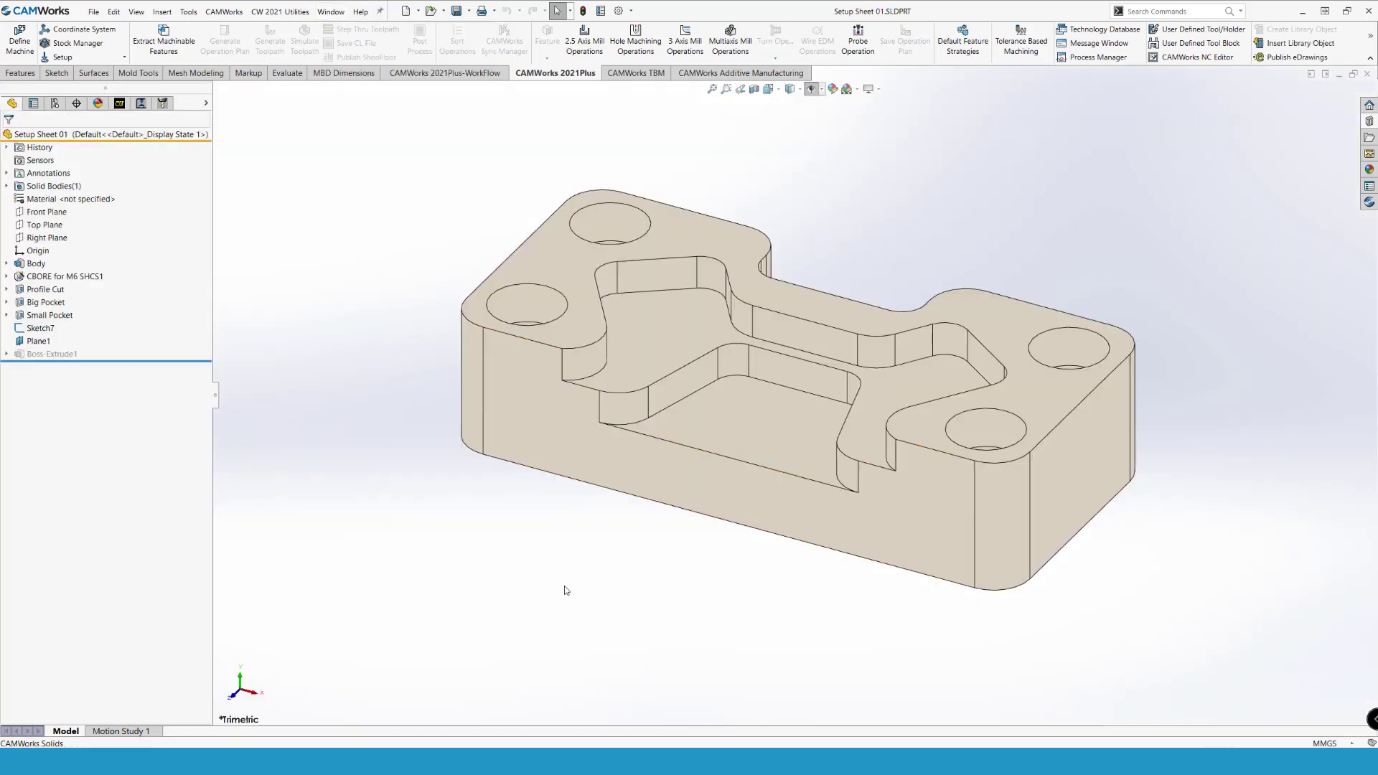
{"action": "middle_click_drag", "start_coordinate": [564, 587], "coordinate": [557, 607]}
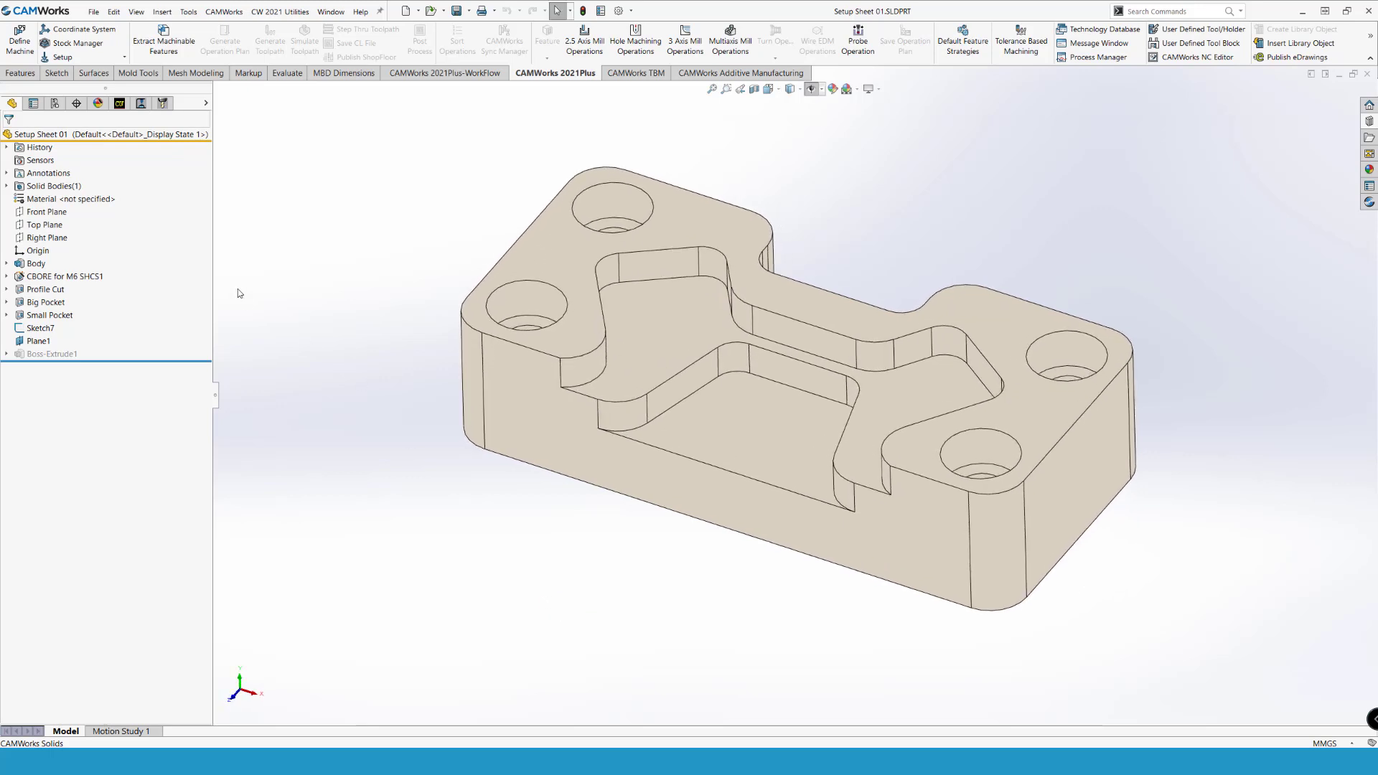
{"action": "left_click", "coordinate": [120, 103]}
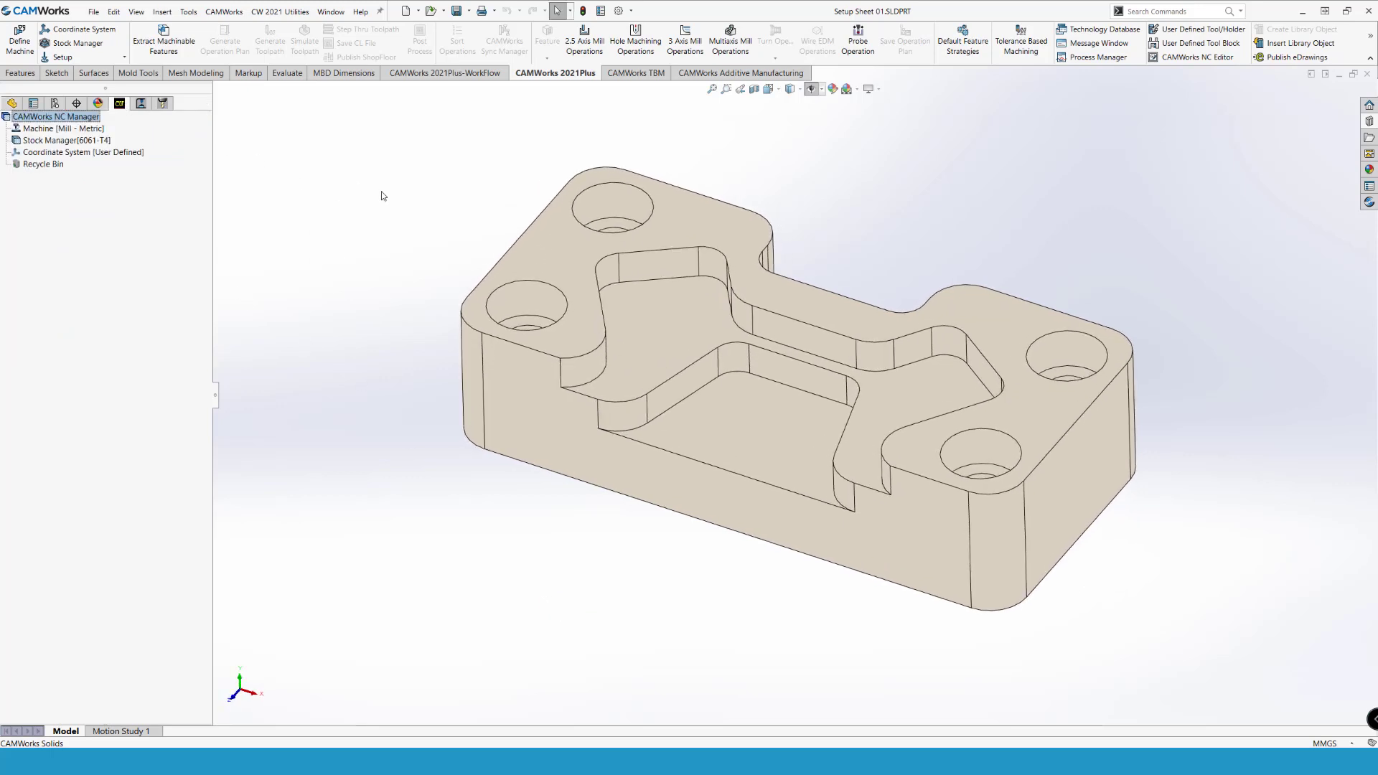
Step: Check Use CAMWorks configurations in Options, then extract Setup Sheet 01's machinable features
{"action": "right_click", "coordinate": [89, 118]}
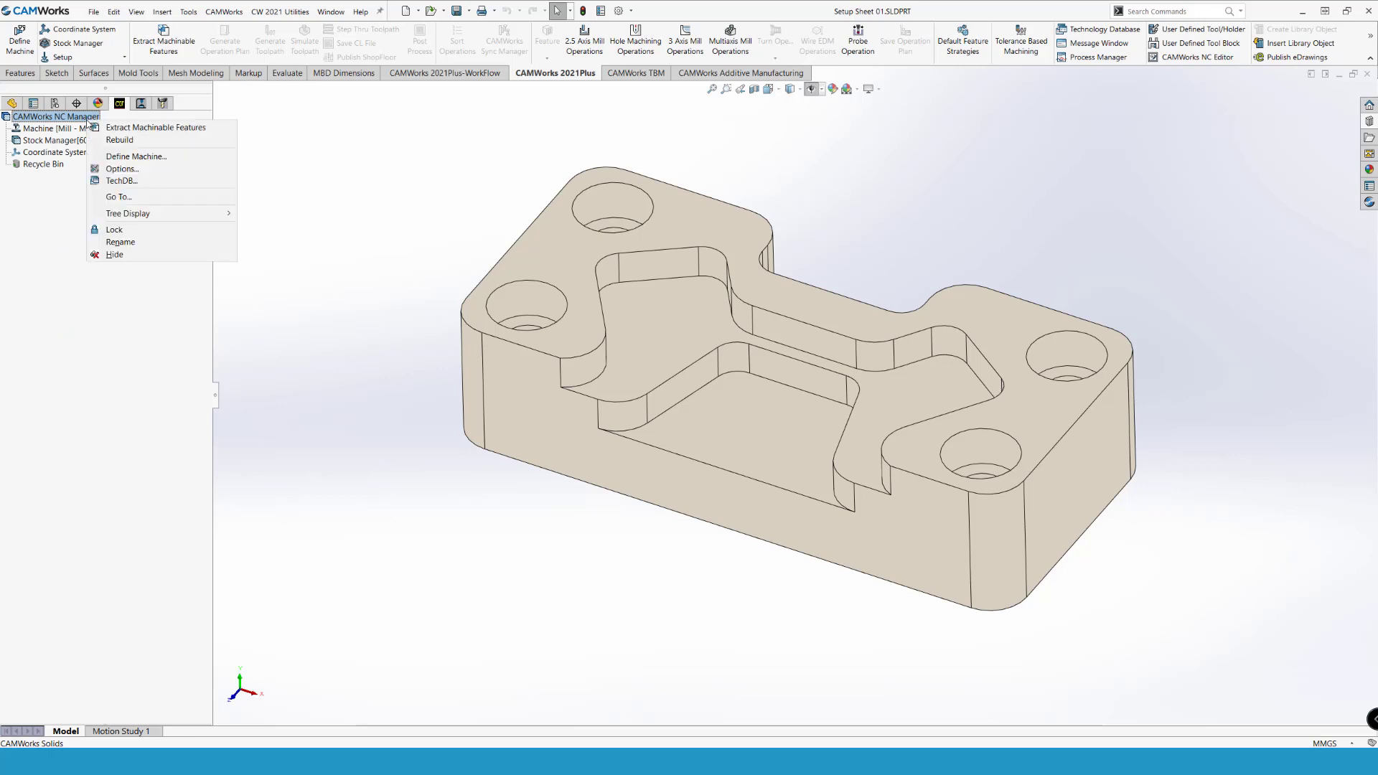
{"action": "left_click", "coordinate": [150, 172]}
{"action": "left_click", "coordinate": [594, 285]}
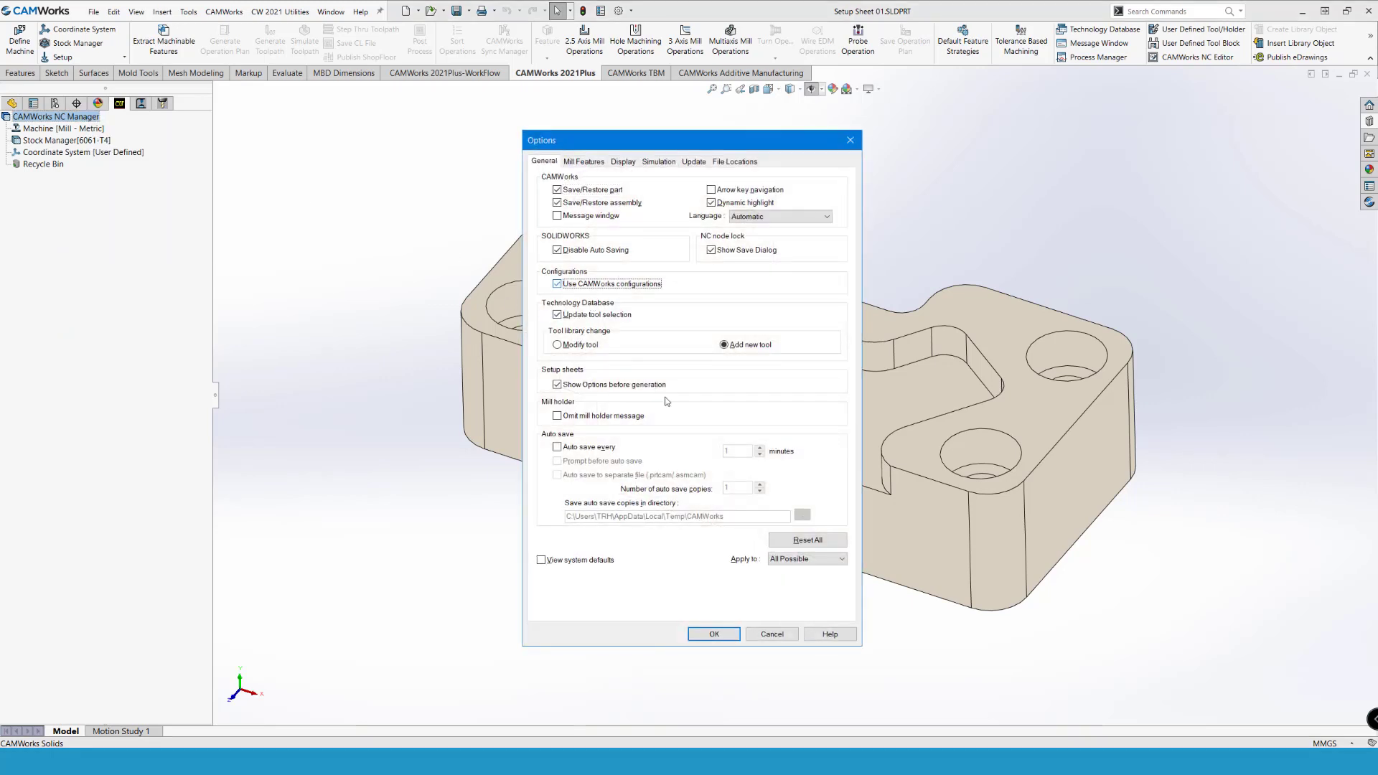
{"action": "left_click", "coordinate": [714, 634]}
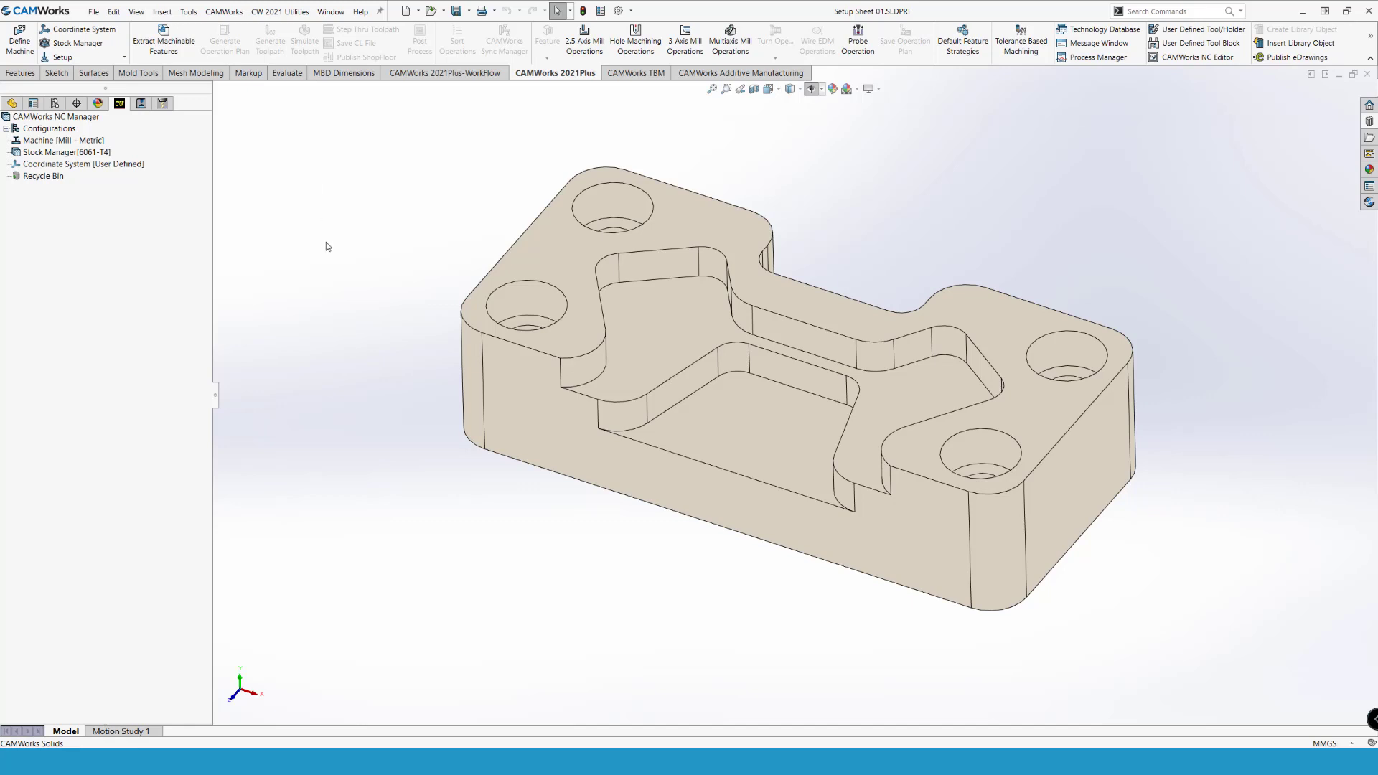
{"action": "left_click", "coordinate": [164, 39]}
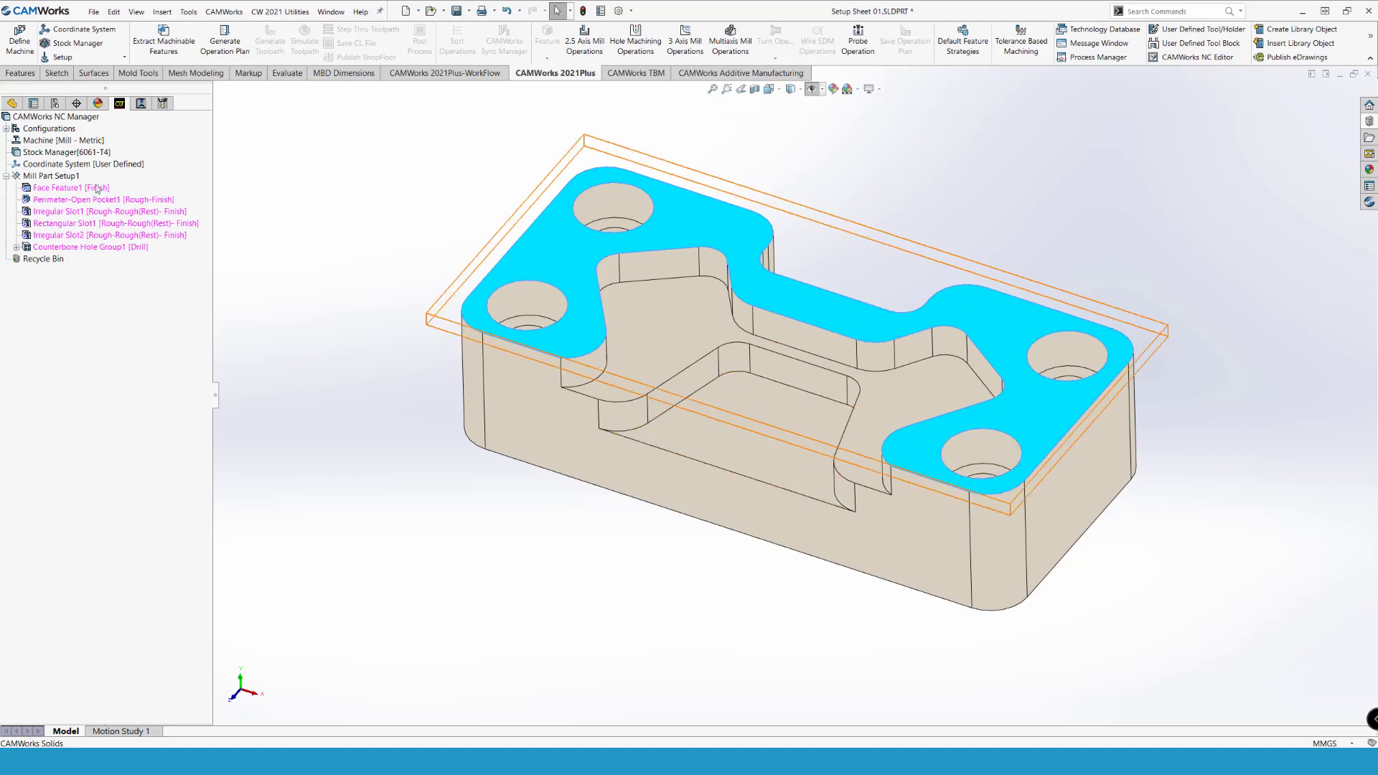
{"action": "left_click", "coordinate": [84, 189]}
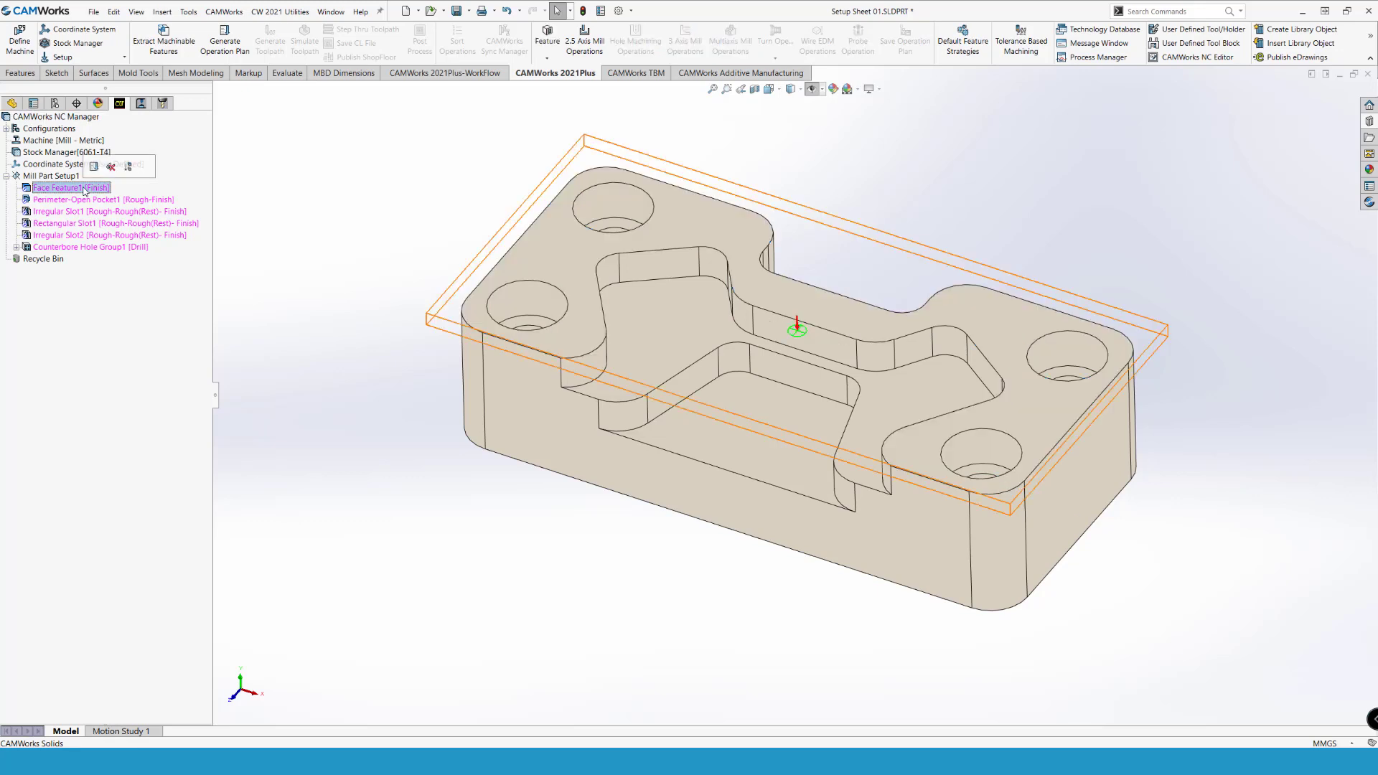
{"action": "left_click", "coordinate": [82, 204]}
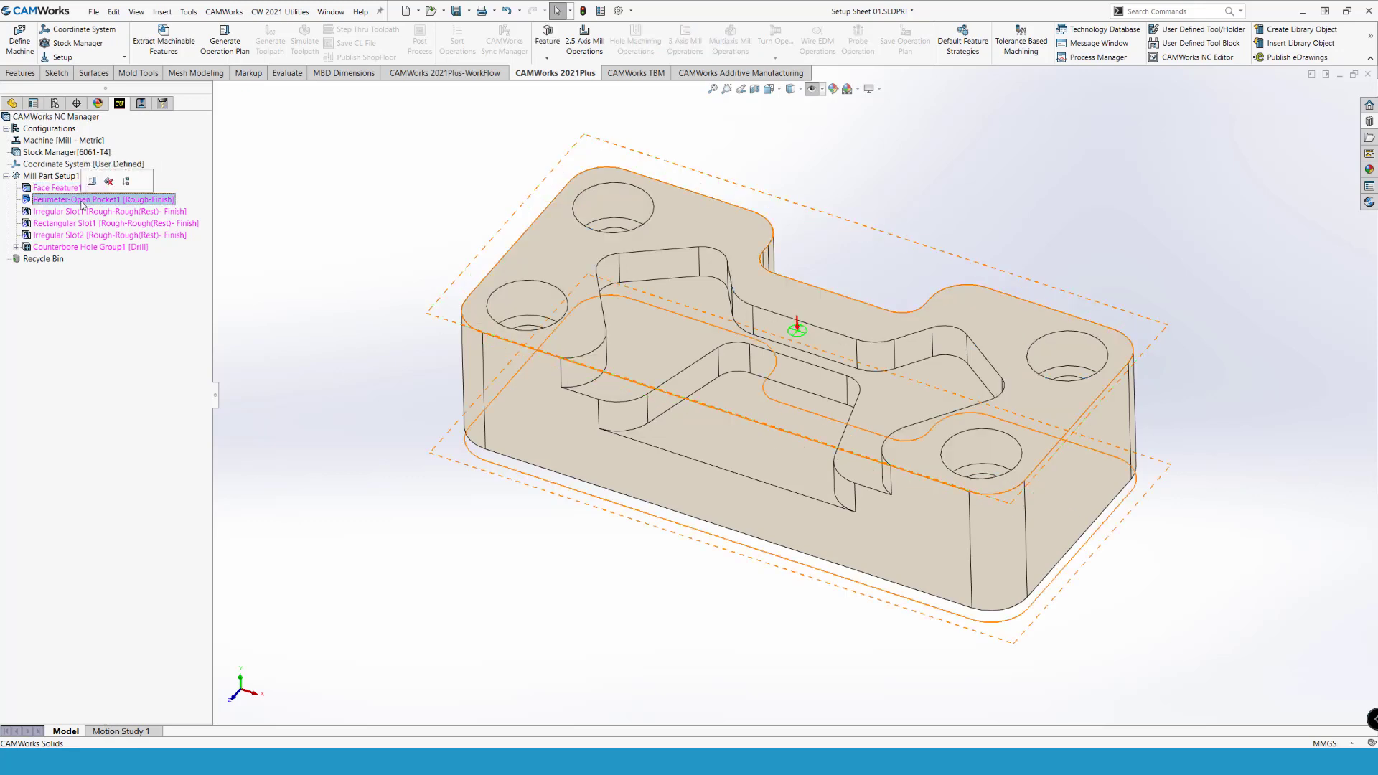
{"action": "middle_click_drag", "start_coordinate": [856, 260], "coordinate": [855, 191]}
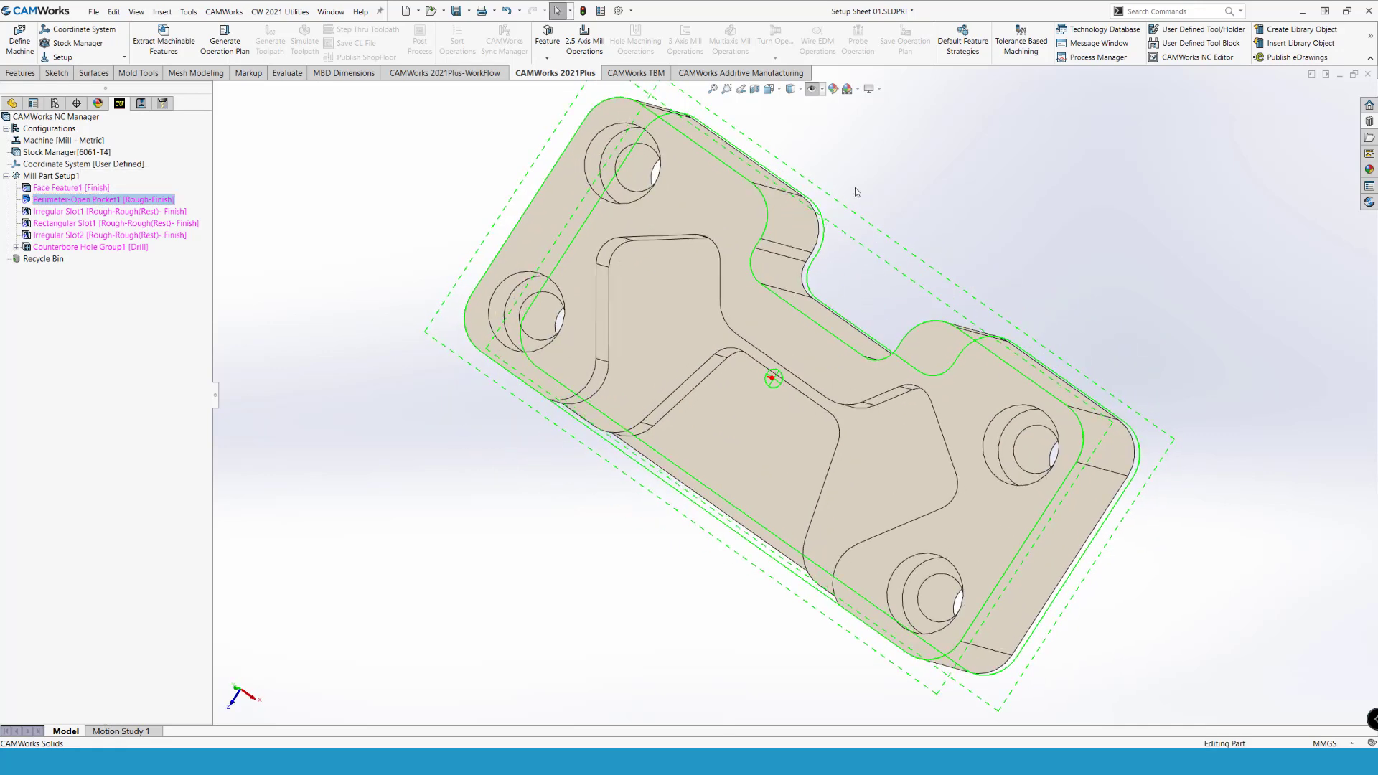
{"action": "key", "text": "ctrl+7"}
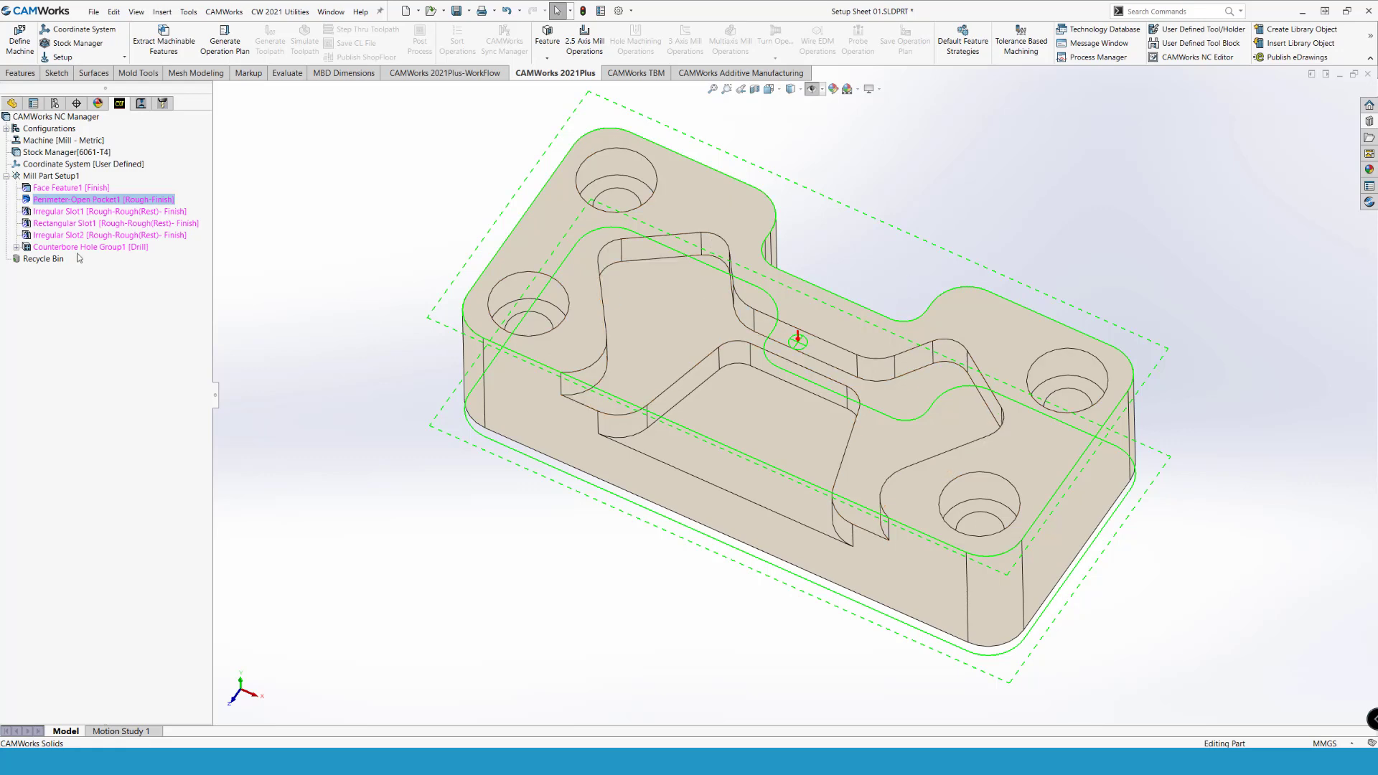
{"action": "left_click", "coordinate": [69, 214]}
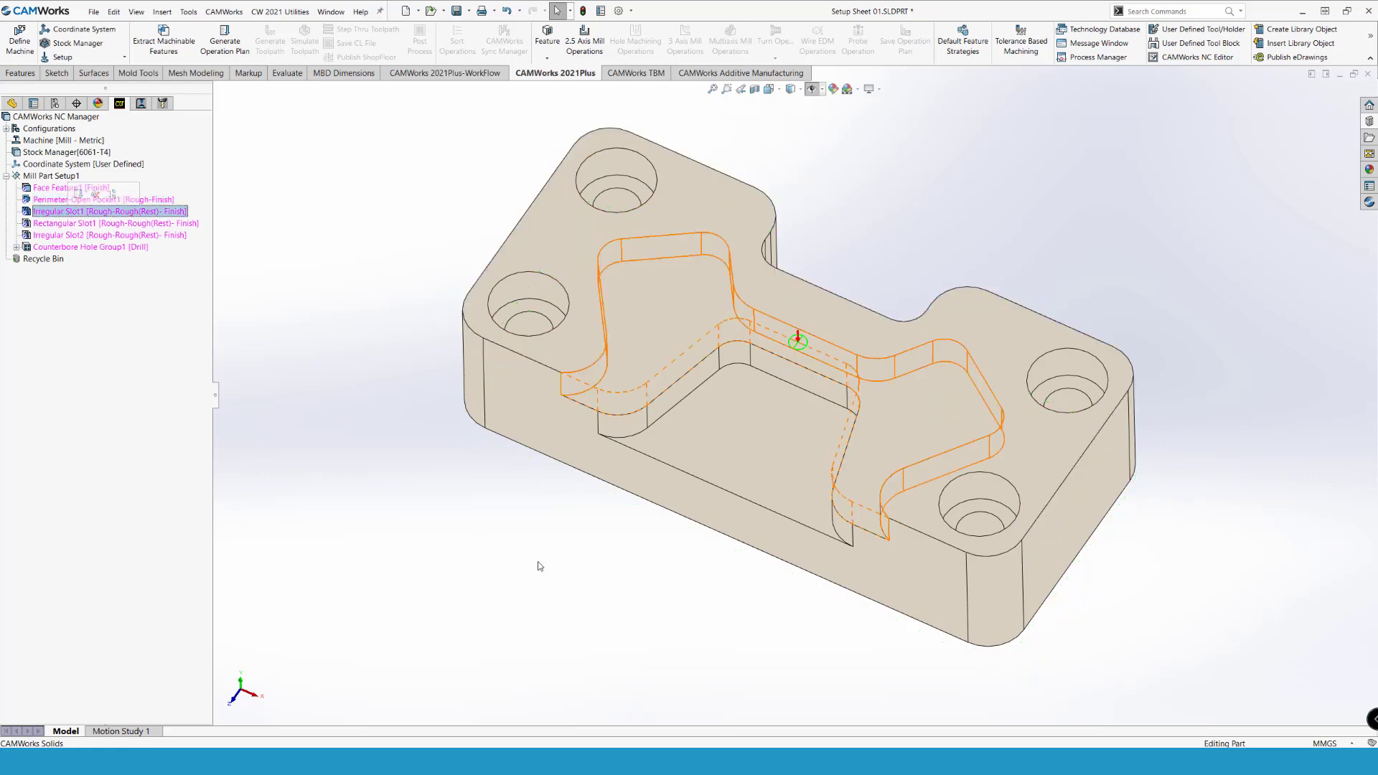
{"action": "middle_click_drag", "start_coordinate": [567, 553], "coordinate": [587, 565]}
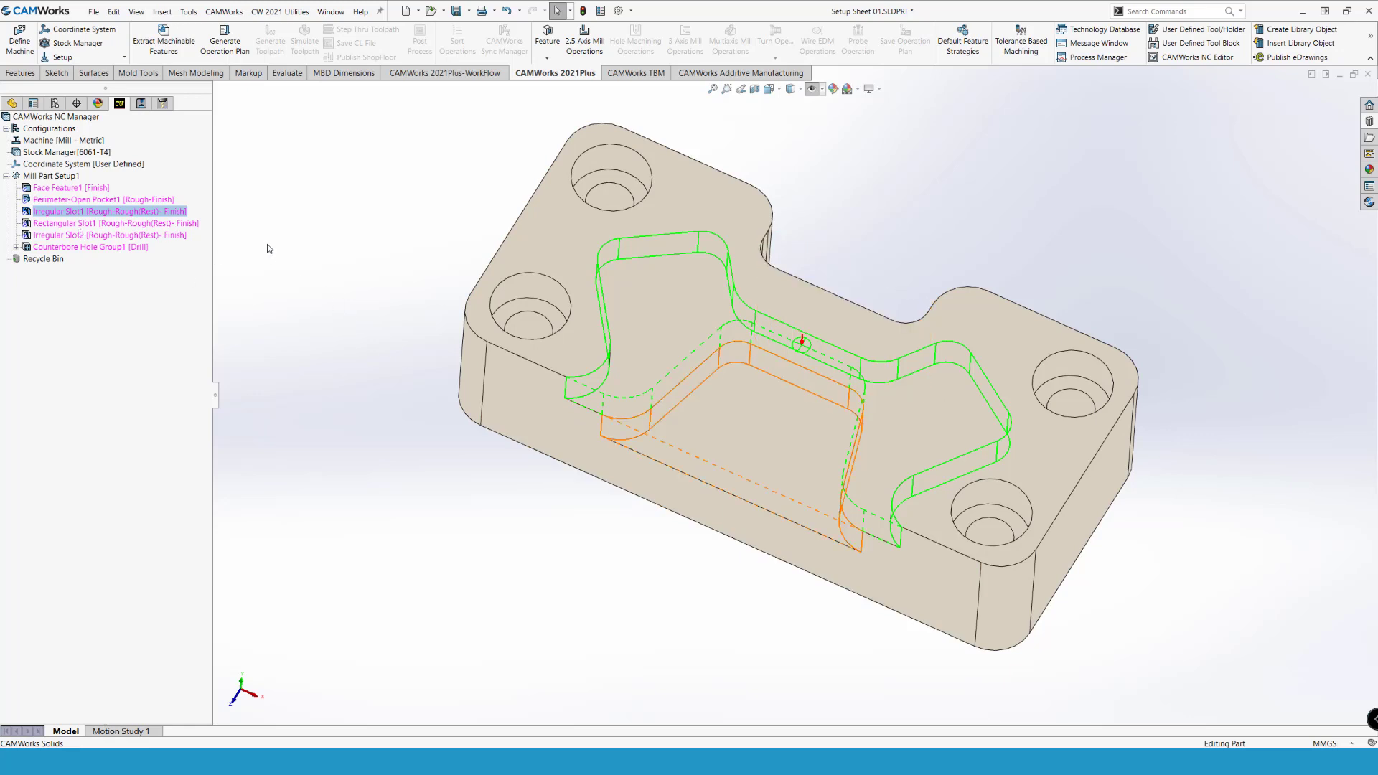
{"action": "left_click", "coordinate": [86, 223]}
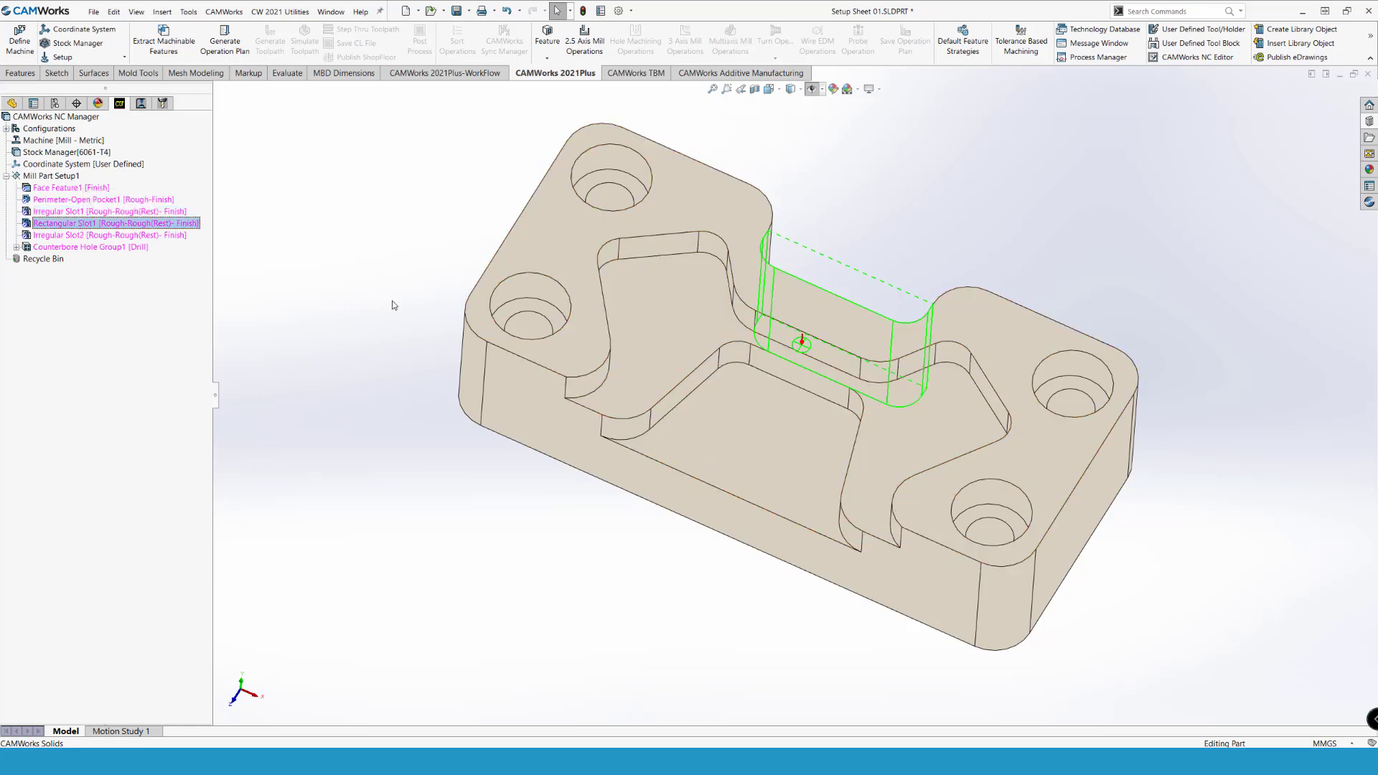
{"action": "left_click", "coordinate": [43, 211]}
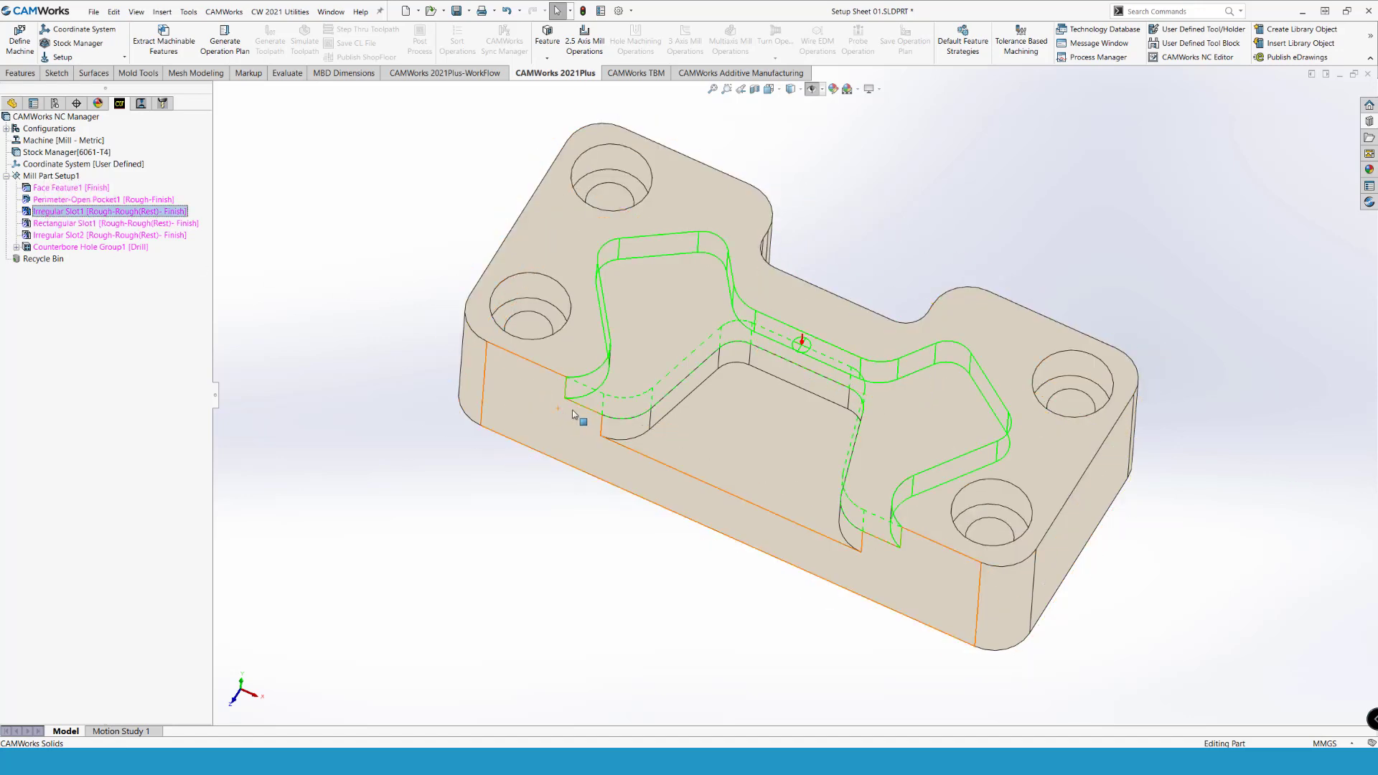
{"action": "mouse_move", "coordinate": [806, 391]}
{"action": "middle_mouse_down"}
{"action": "mouse_move", "coordinate": [775, 450]}
{"action": "mouse_move", "coordinate": [788, 357]}
{"action": "mouse_move", "coordinate": [774, 389]}
{"action": "middle_mouse_up"}
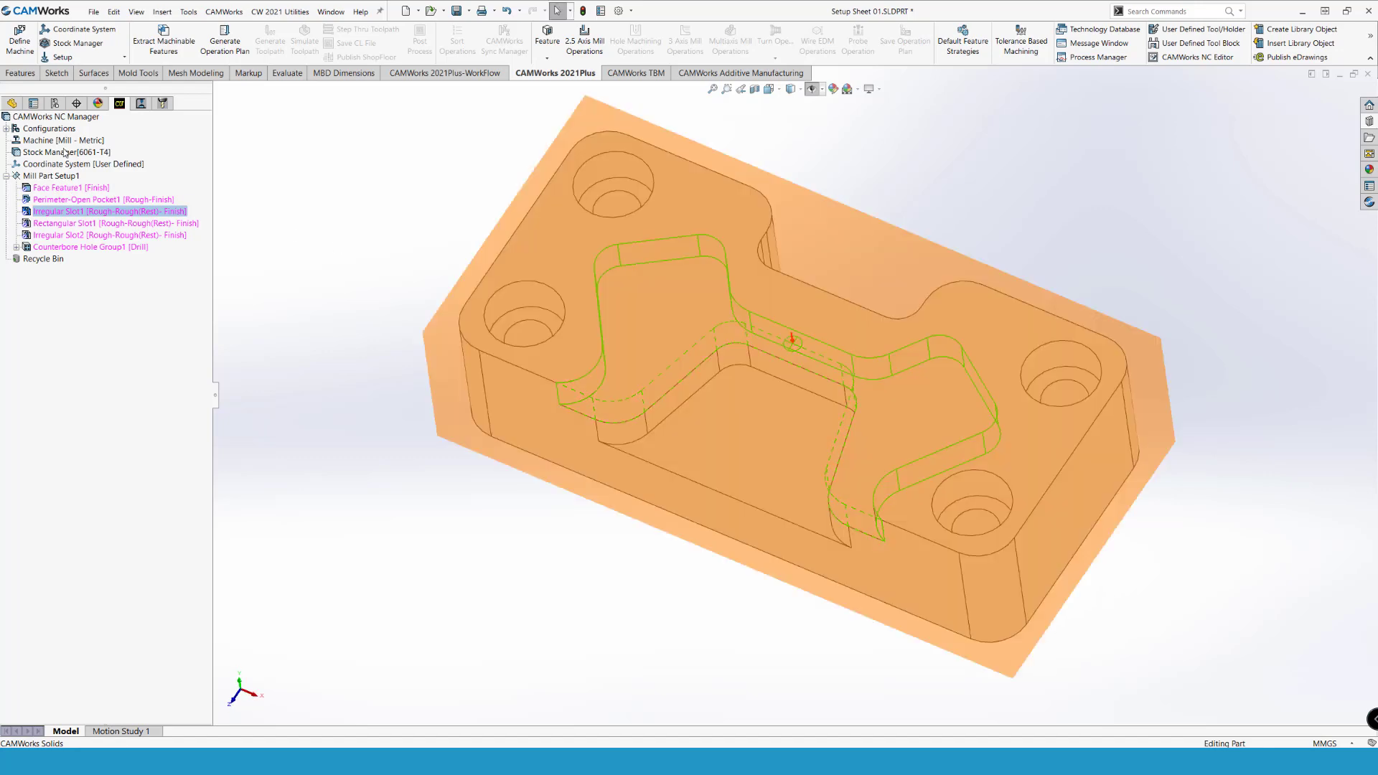
Step: Uncheck Recognize features by depth on the Mill Features tab of CAMWorks Options
{"action": "right_click", "coordinate": [62, 119]}
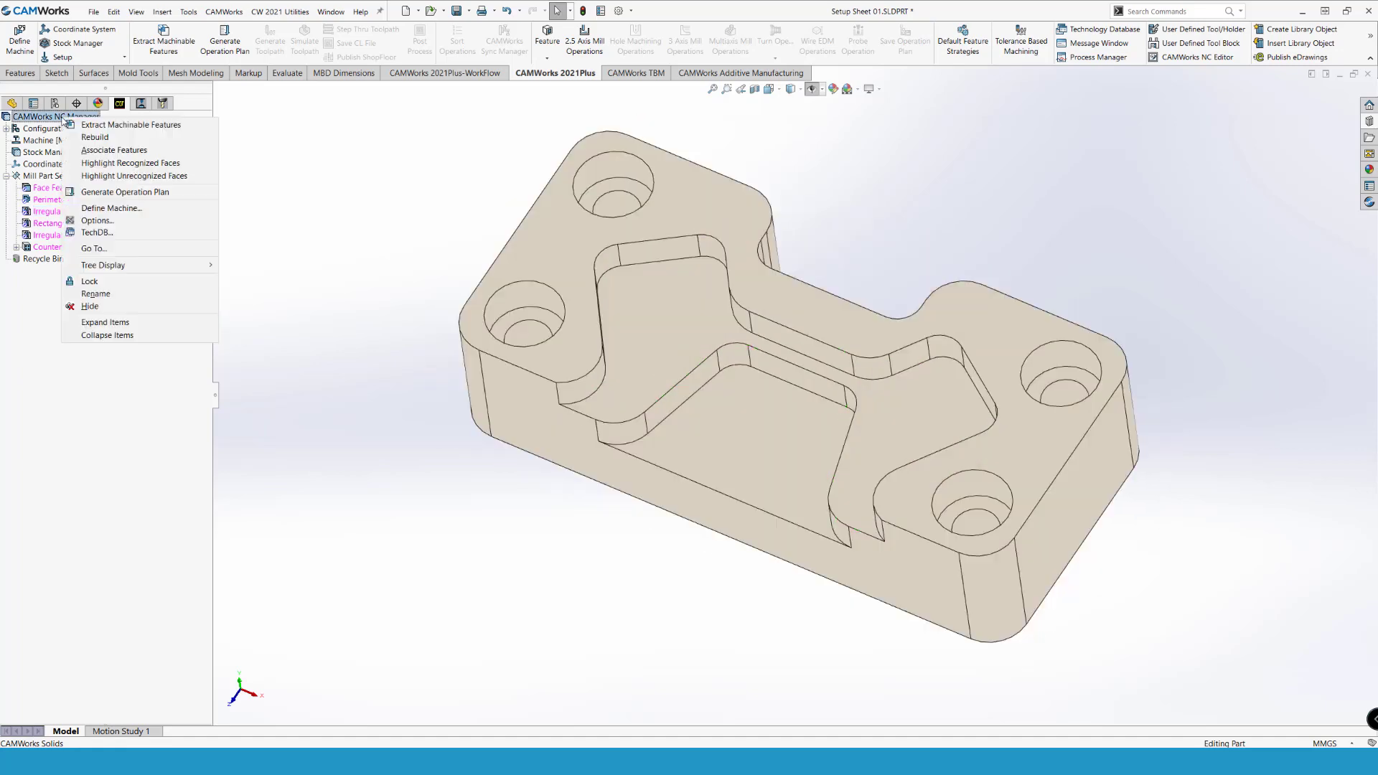
{"action": "left_click", "coordinate": [107, 220]}
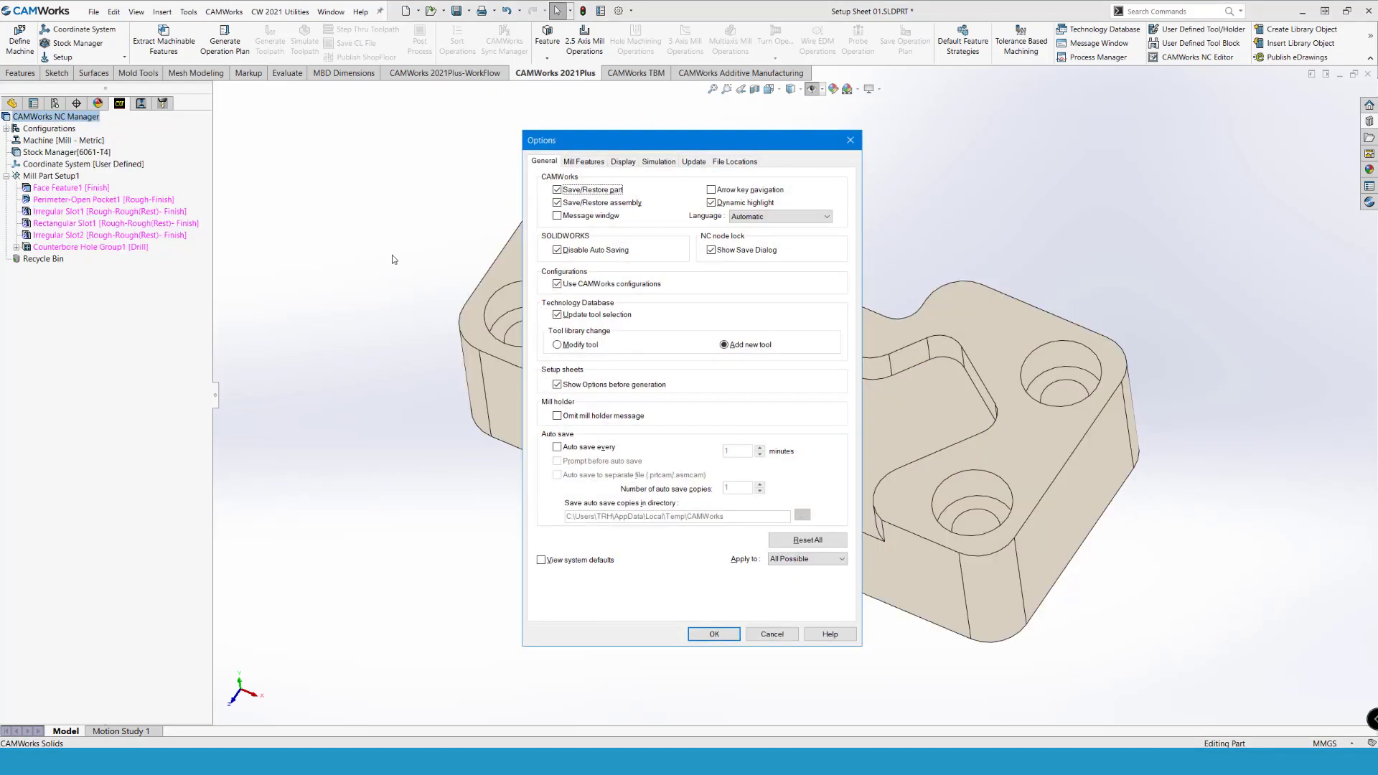
{"action": "left_click", "coordinate": [593, 162]}
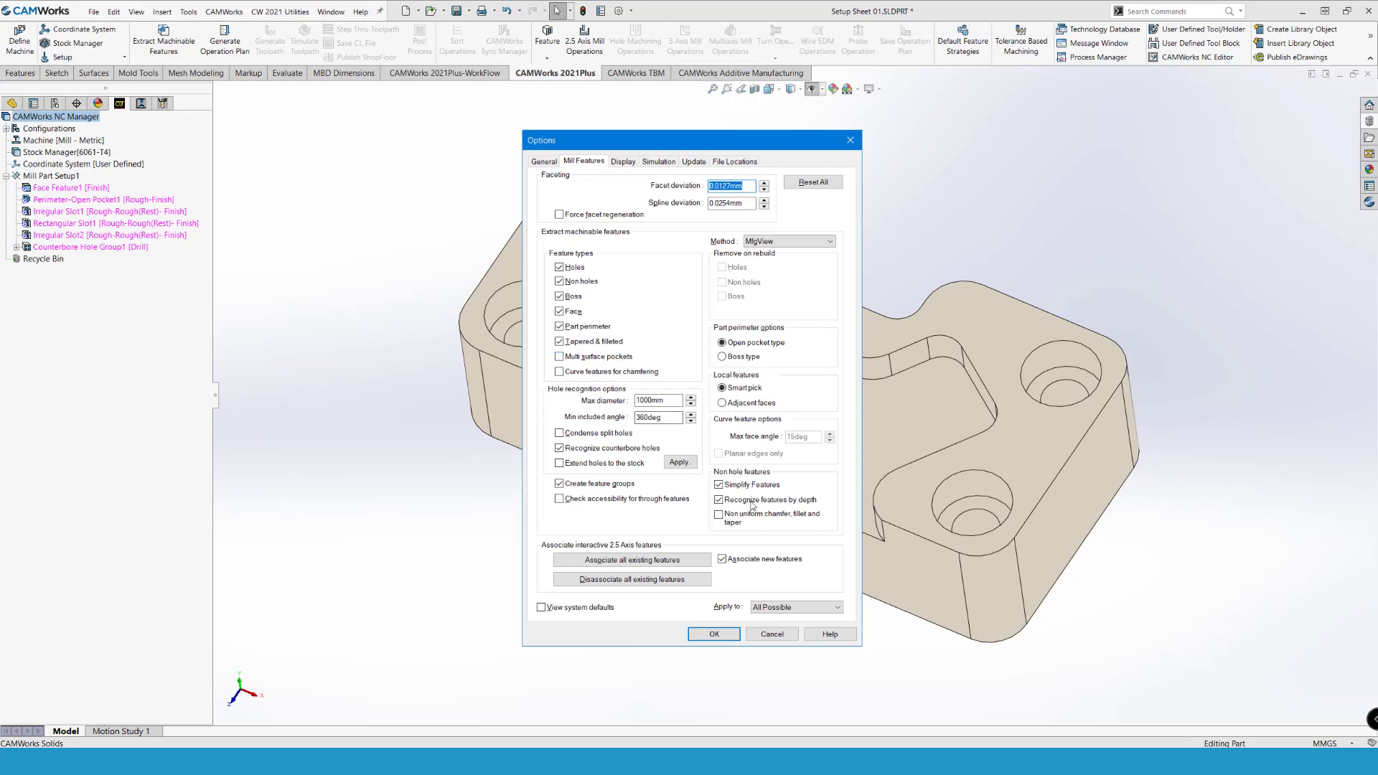
{"action": "left_click", "coordinate": [753, 503]}
{"action": "left_click", "coordinate": [702, 164]}
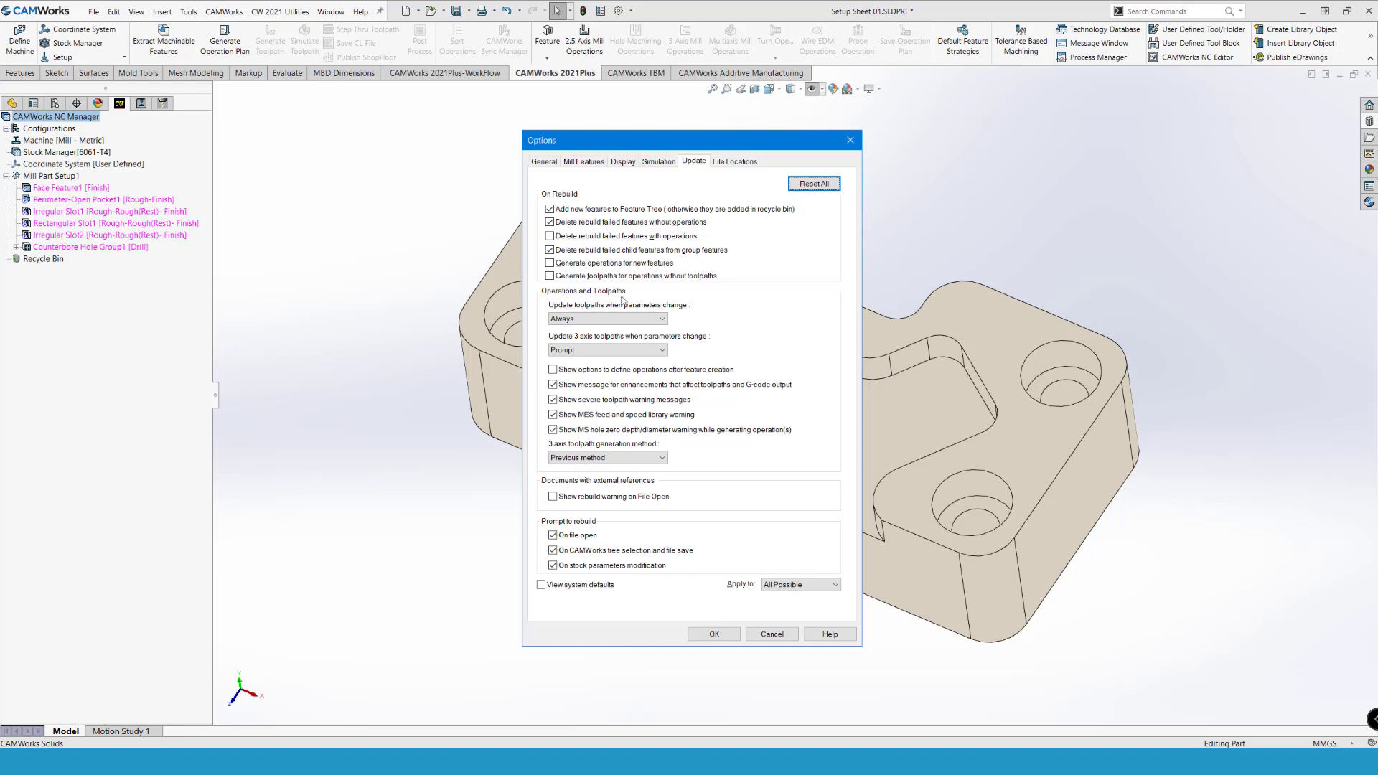
{"action": "left_click", "coordinate": [713, 635]}
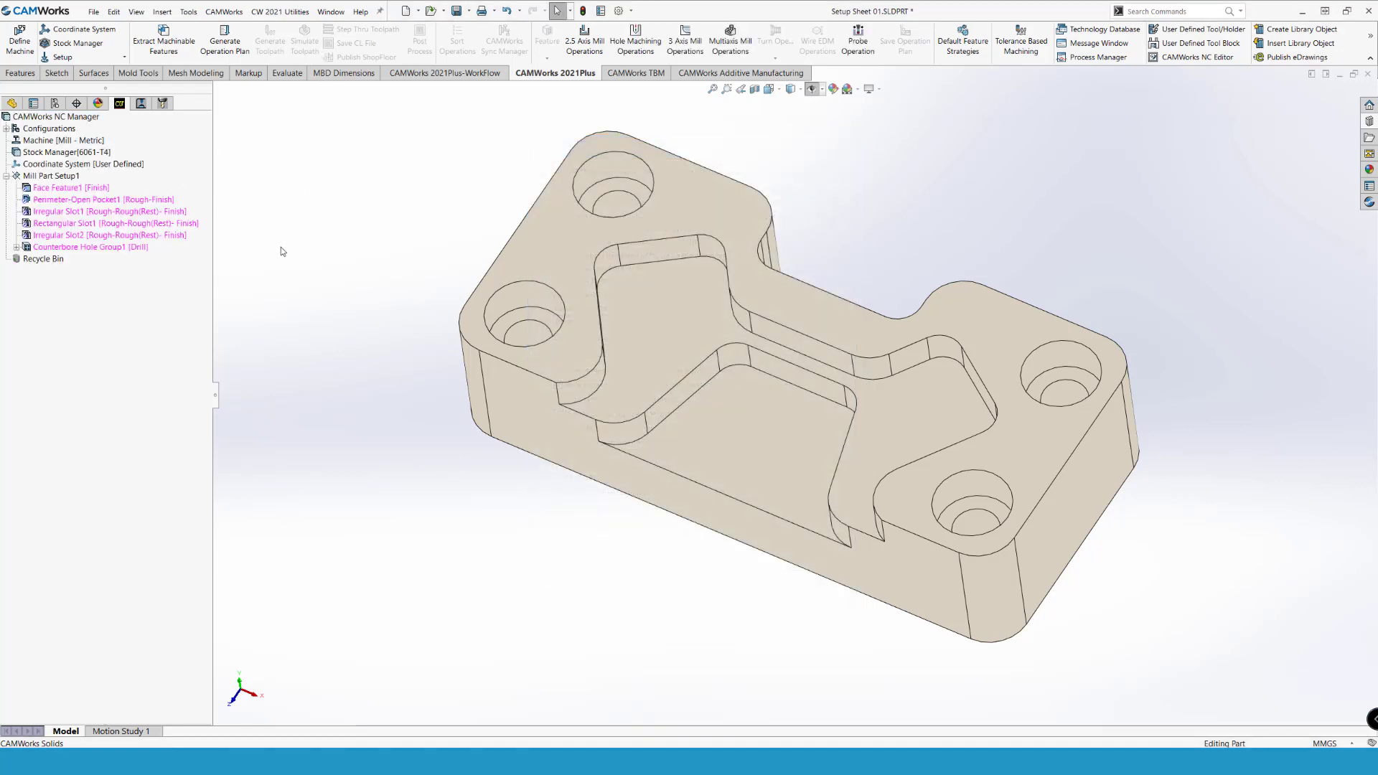
Step: Re-extract the machinable features and preview Irregular Slot1 on the model
{"action": "left_click", "coordinate": [98, 223]}
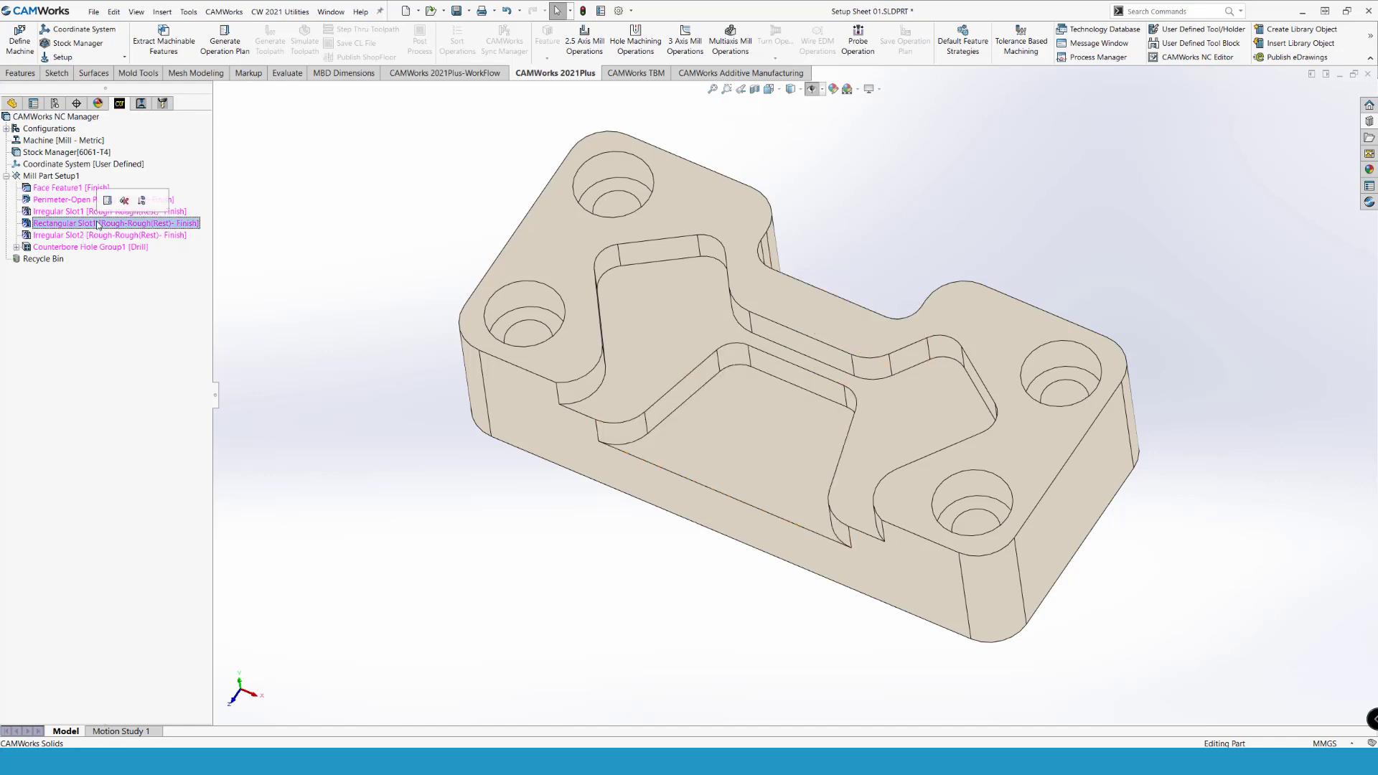
{"action": "left_click", "coordinate": [72, 211]}
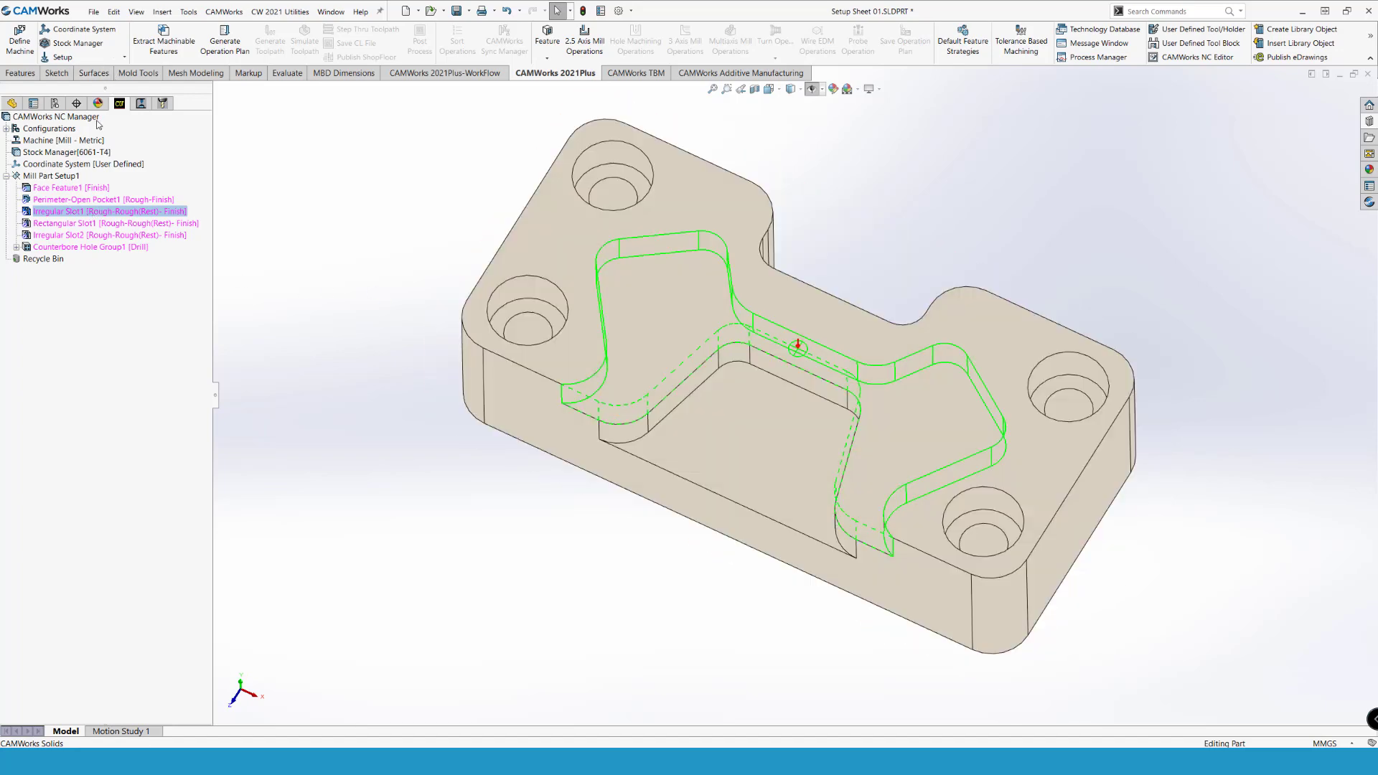
{"action": "left_click", "coordinate": [149, 43]}
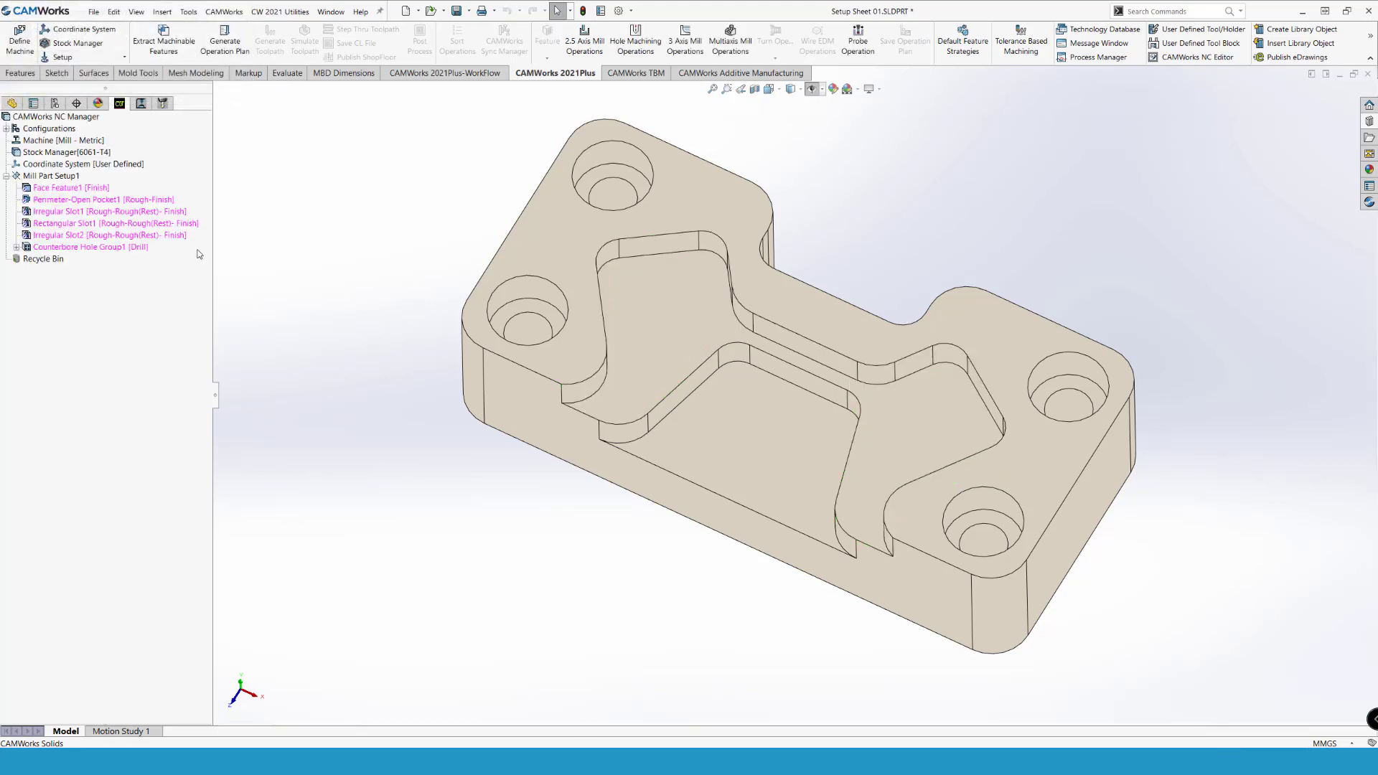
{"action": "left_click", "coordinate": [147, 212]}
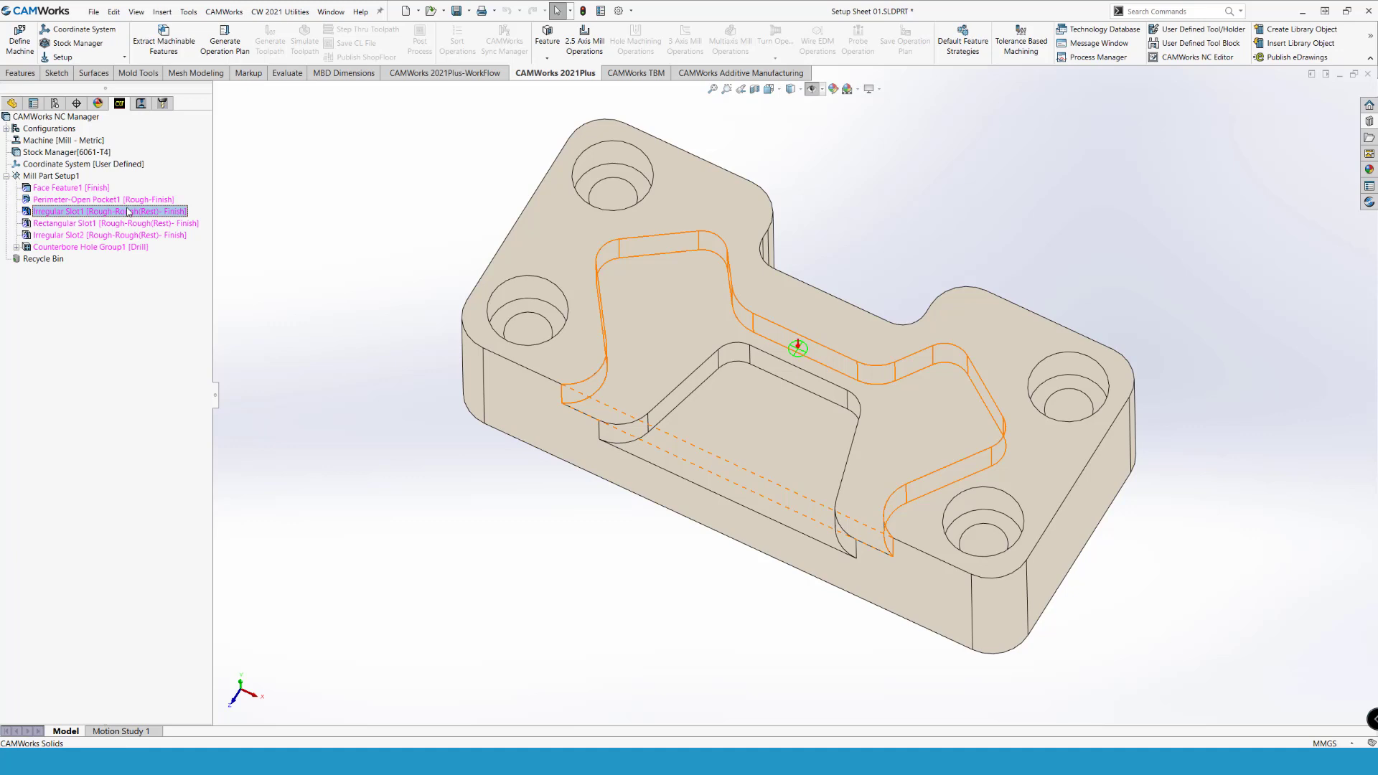
Step: Generate the operation plan and toolpaths, run the material-removal simulation, and compare against the design part
{"action": "left_click", "coordinate": [225, 41]}
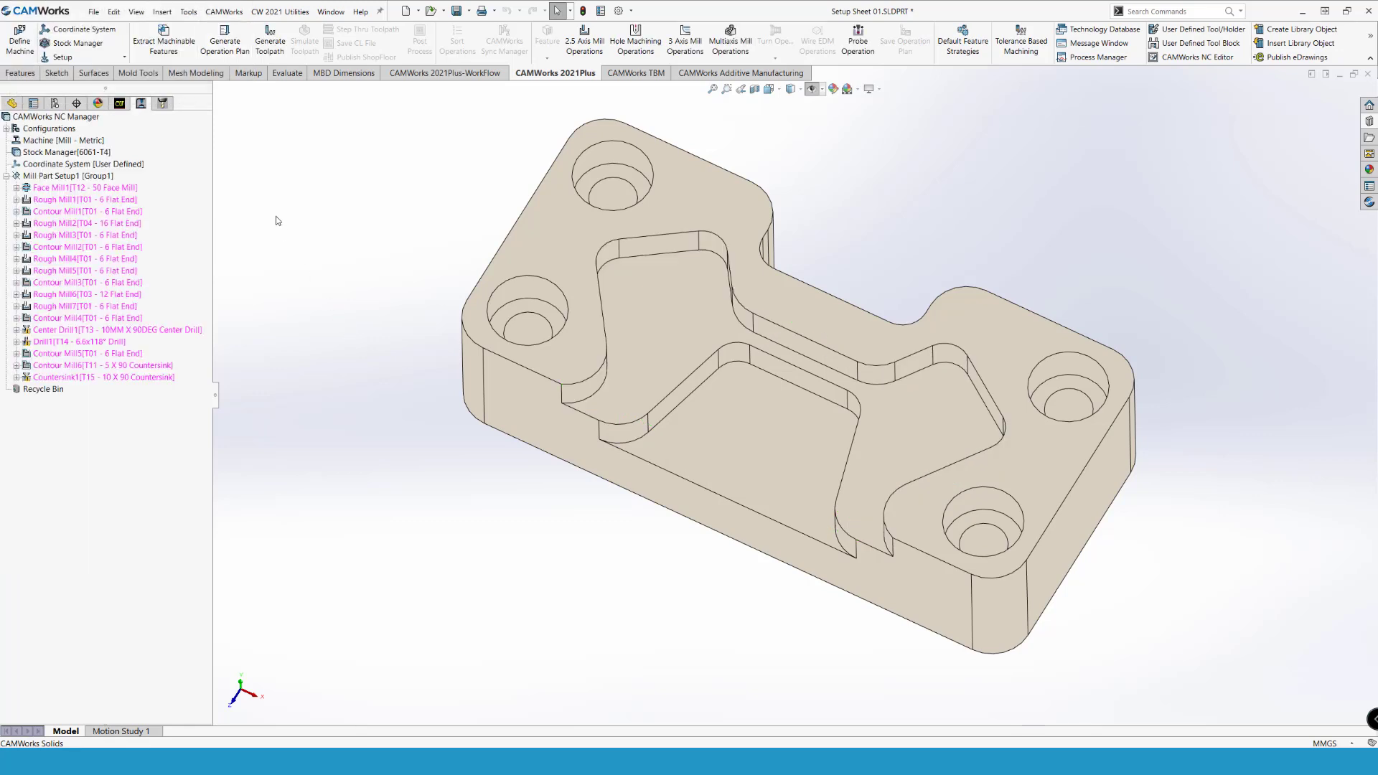
{"action": "left_click", "coordinate": [270, 41]}
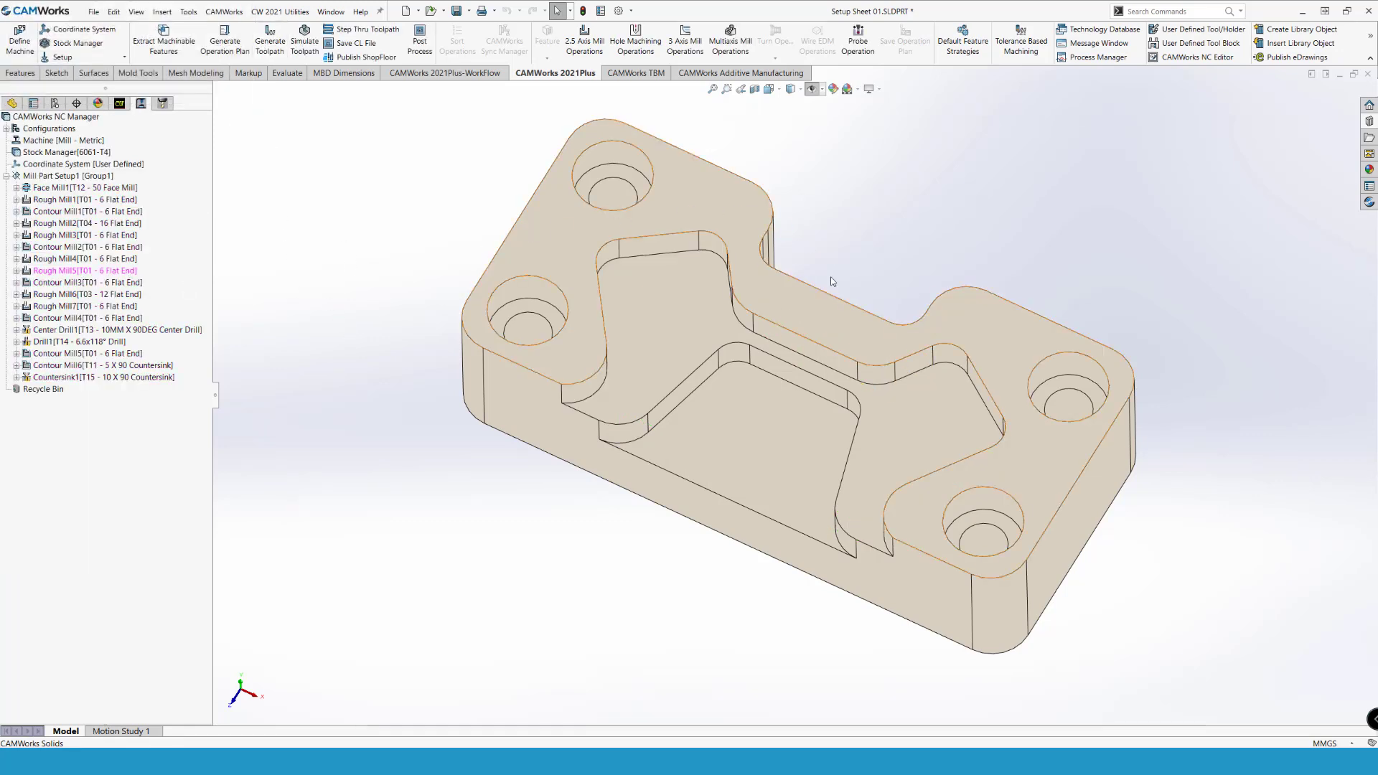
{"action": "left_click", "coordinate": [304, 60]}
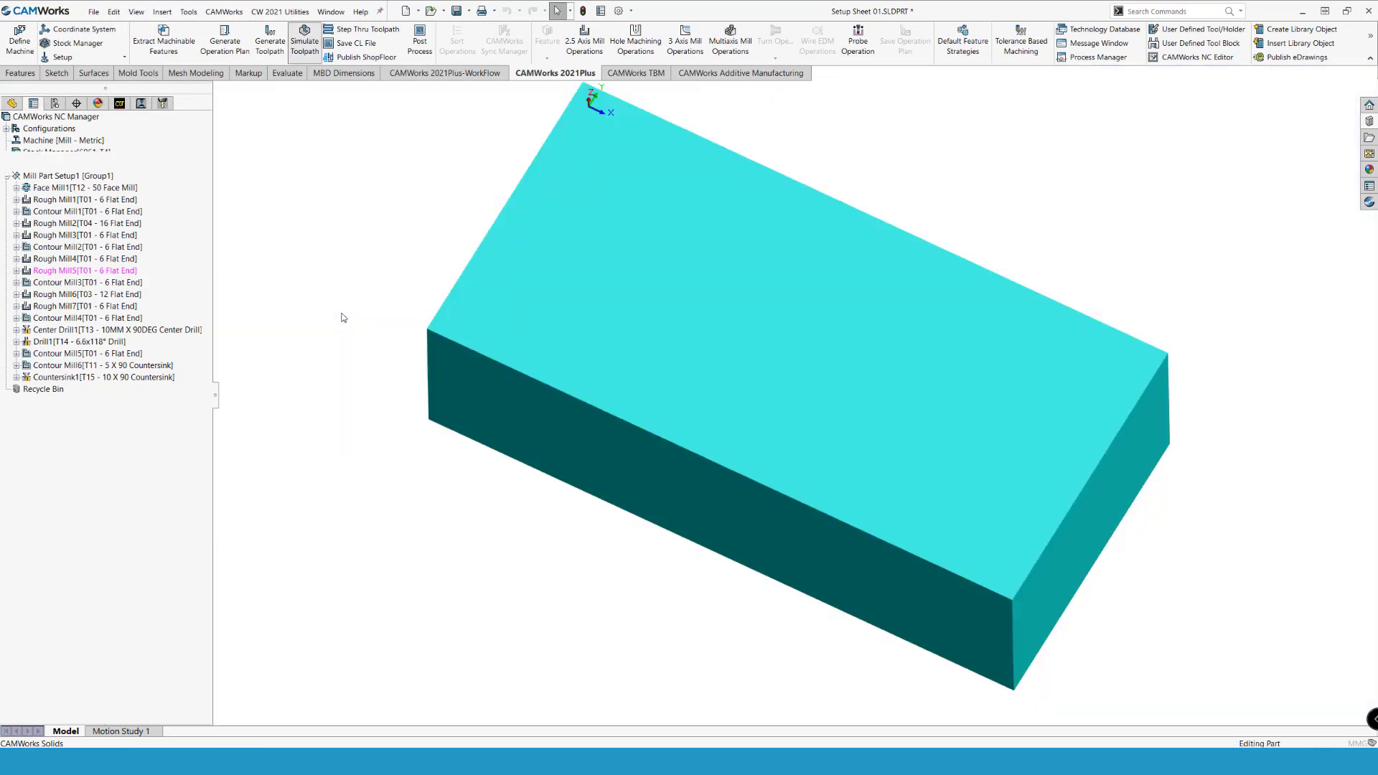
{"action": "left_click", "coordinate": [82, 217]}
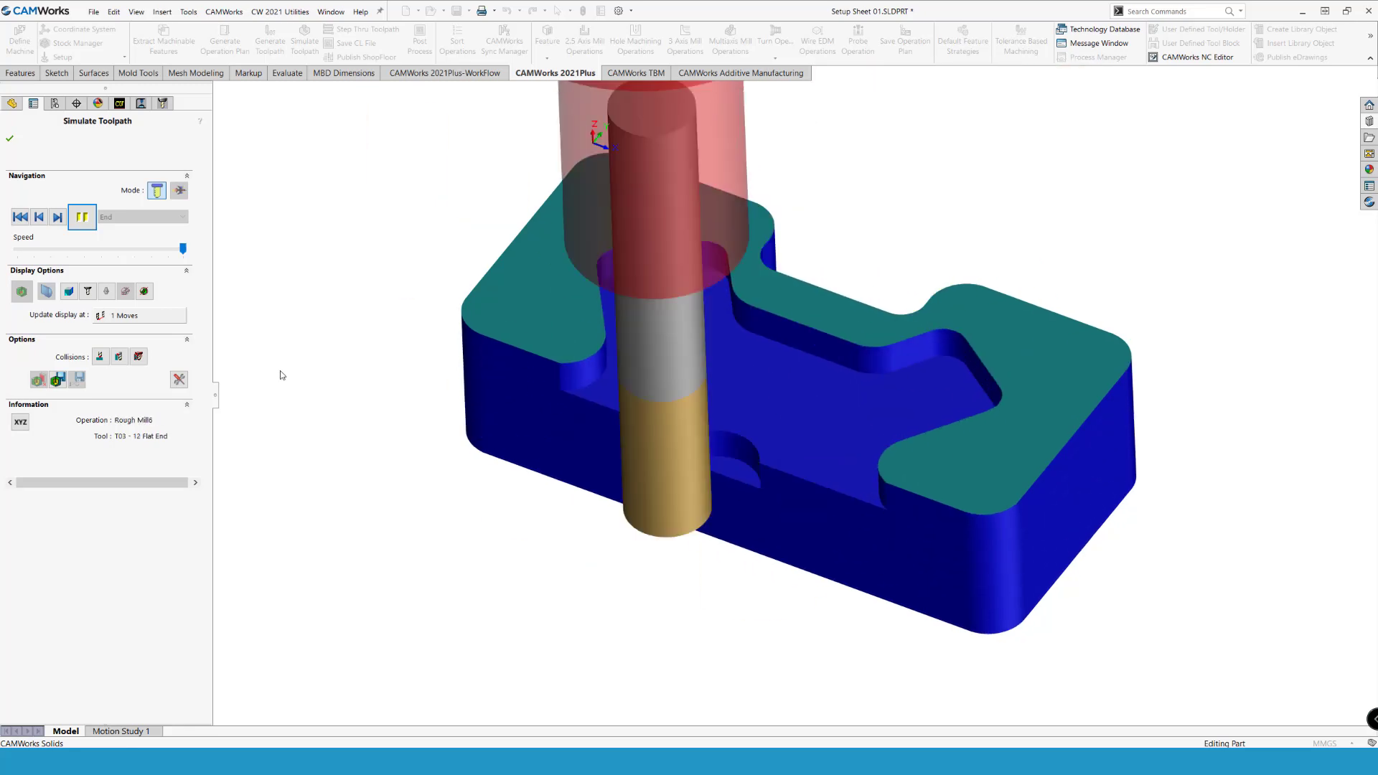
{"action": "left_click", "coordinate": [21, 290]}
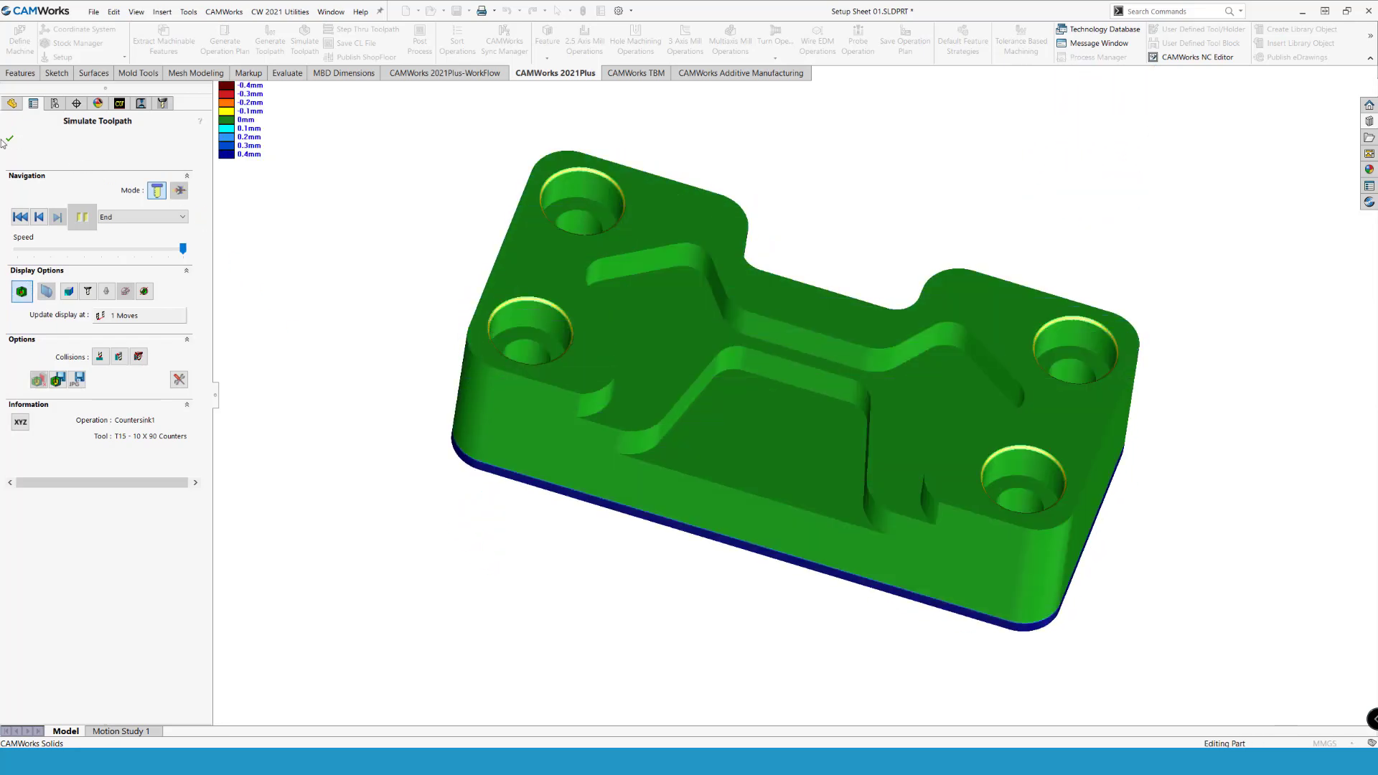
{"action": "left_click", "coordinate": [9, 139]}
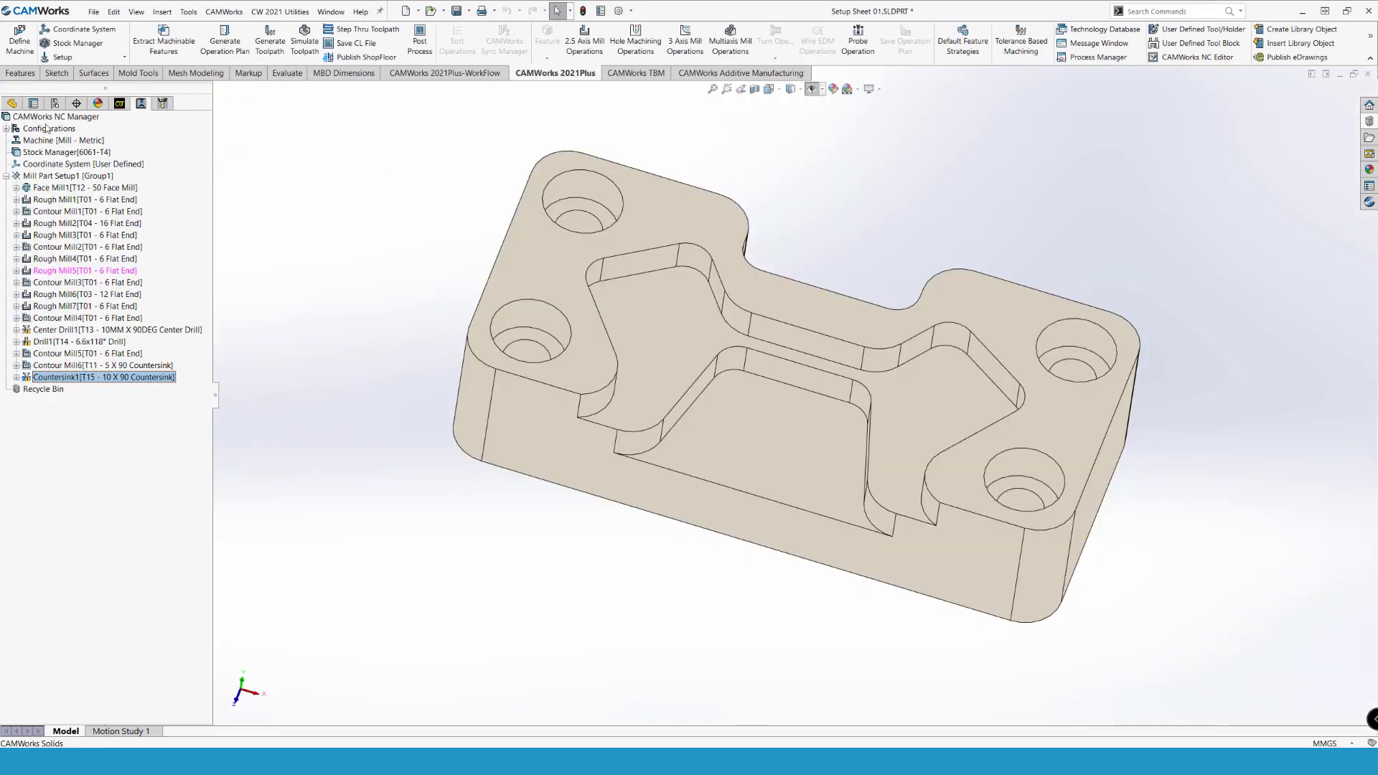
Step: Add a new machining configuration under the machinable feature list
{"action": "left_click", "coordinate": [120, 103]}
{"action": "left_click", "coordinate": [7, 129]}
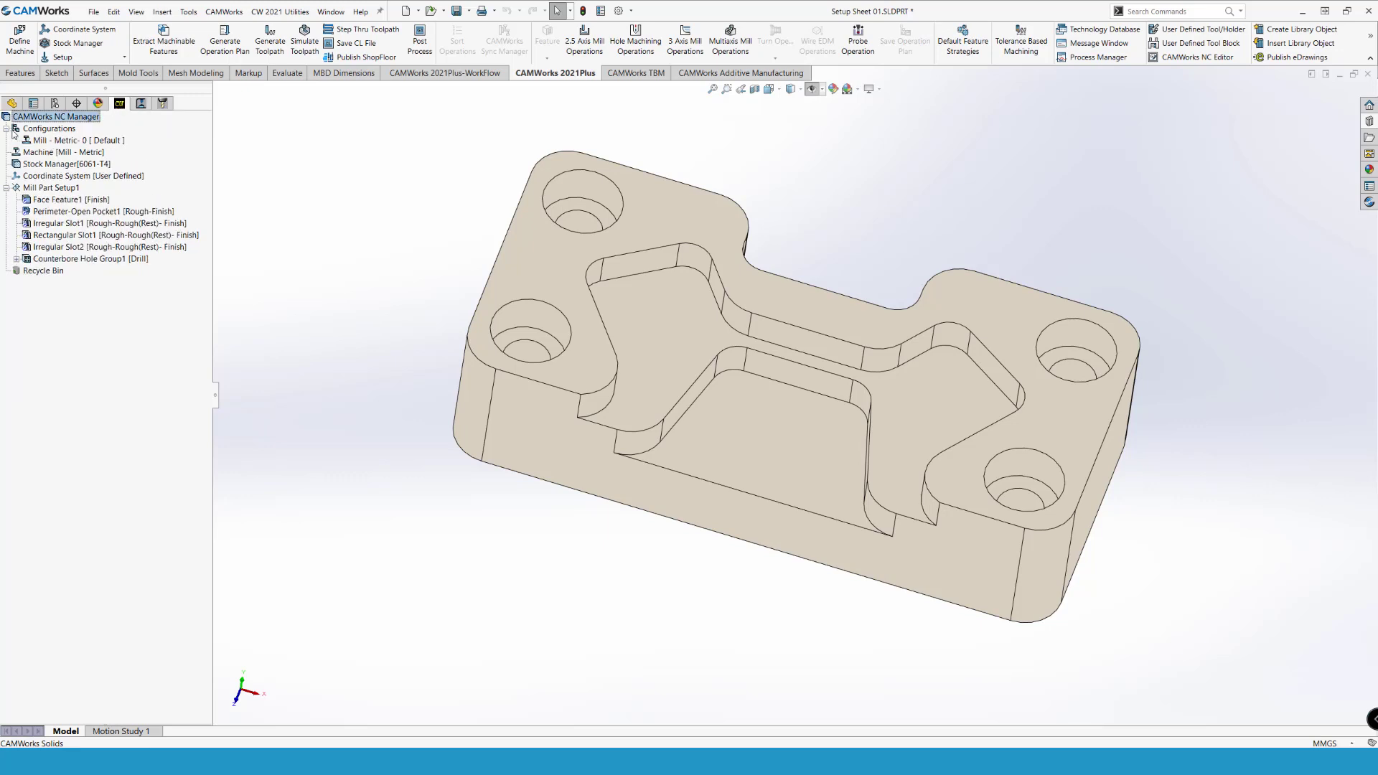
{"action": "right_click", "coordinate": [34, 129]}
{"action": "left_click", "coordinate": [80, 170]}
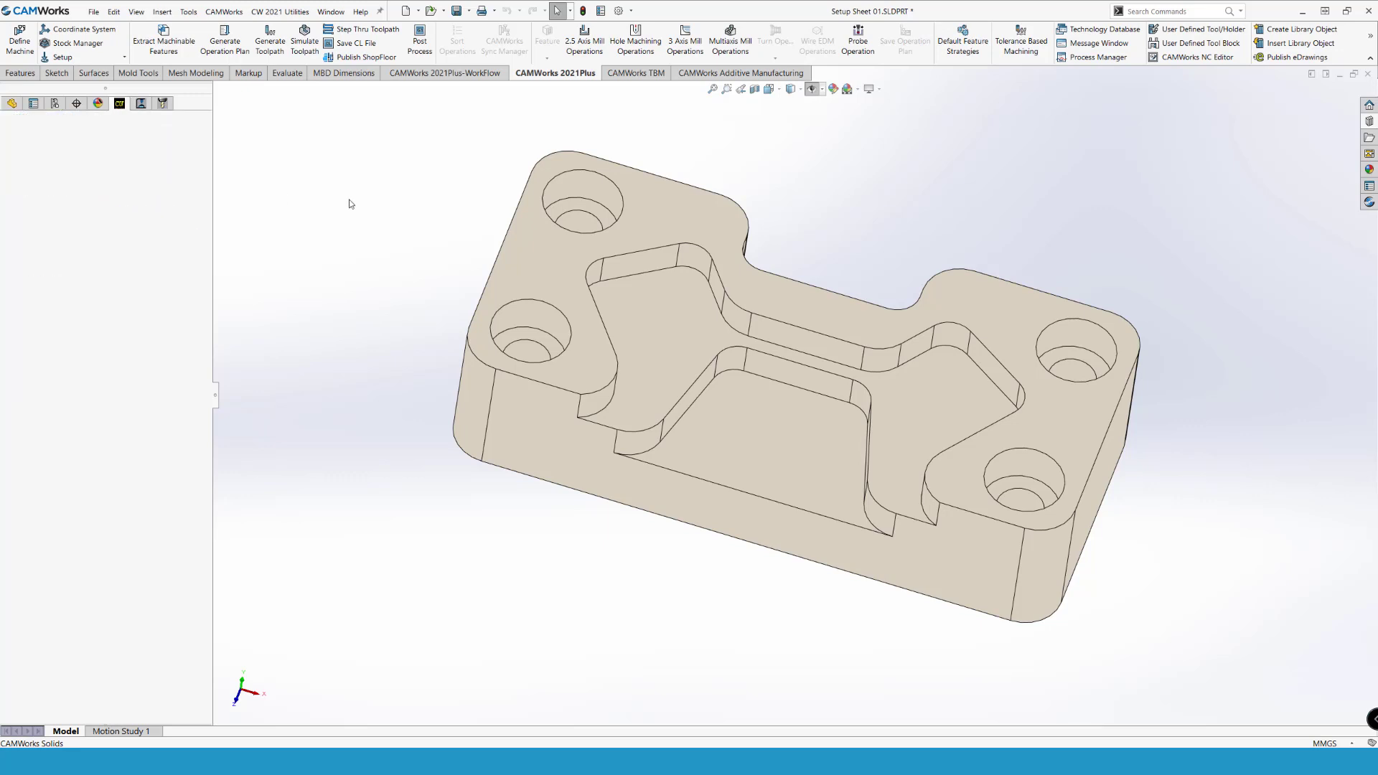
Step: Select the new configuration's machine definition and review its stock on the model
{"action": "left_click", "coordinate": [58, 165]}
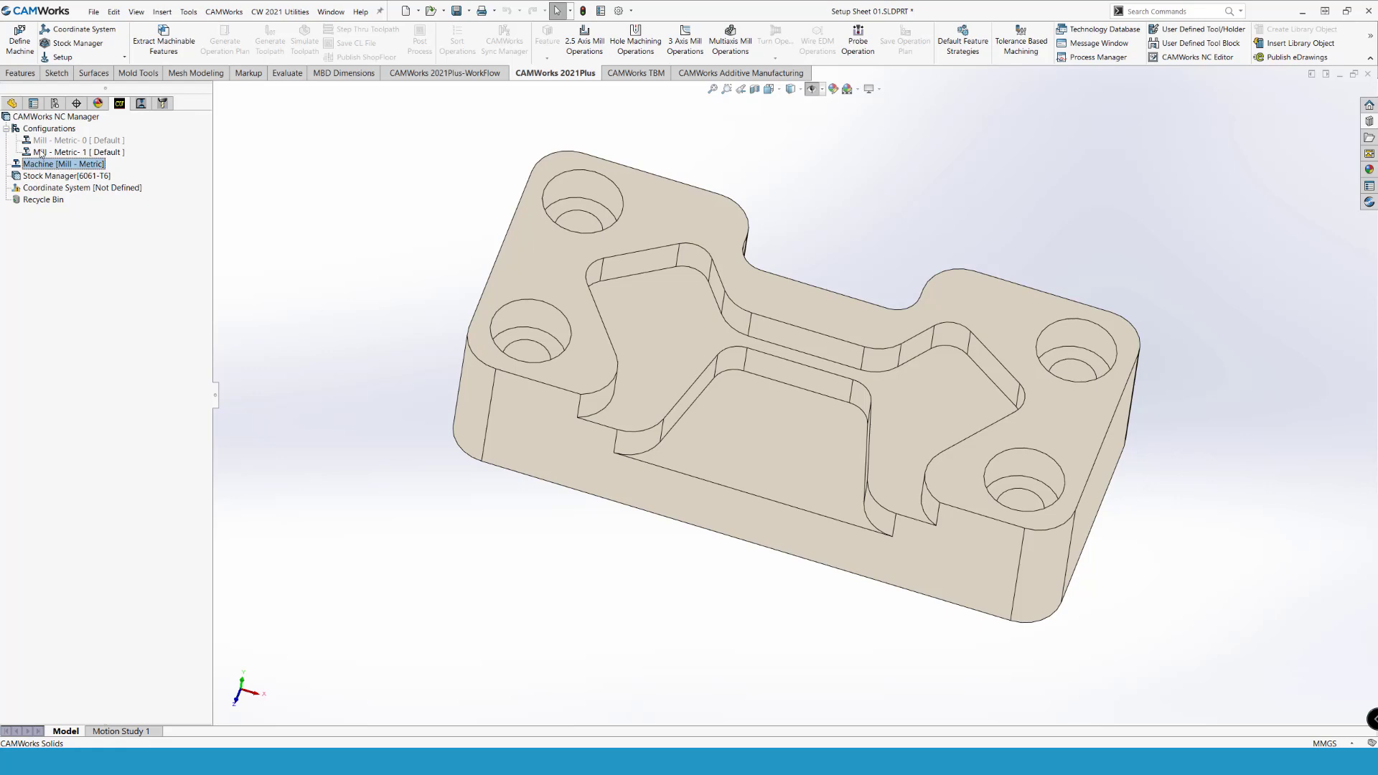
{"action": "left_click", "coordinate": [41, 175]}
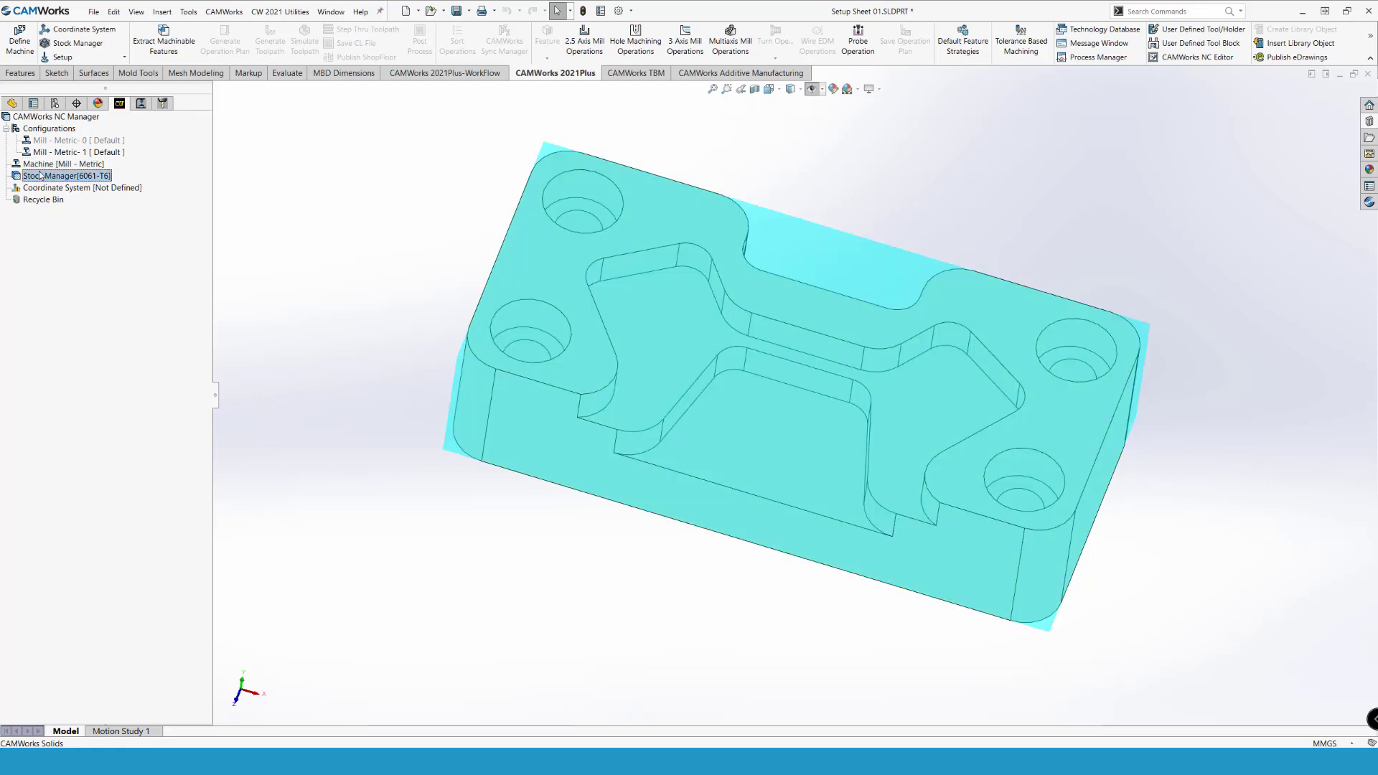
{"action": "double_click", "coordinate": [21, 180]}
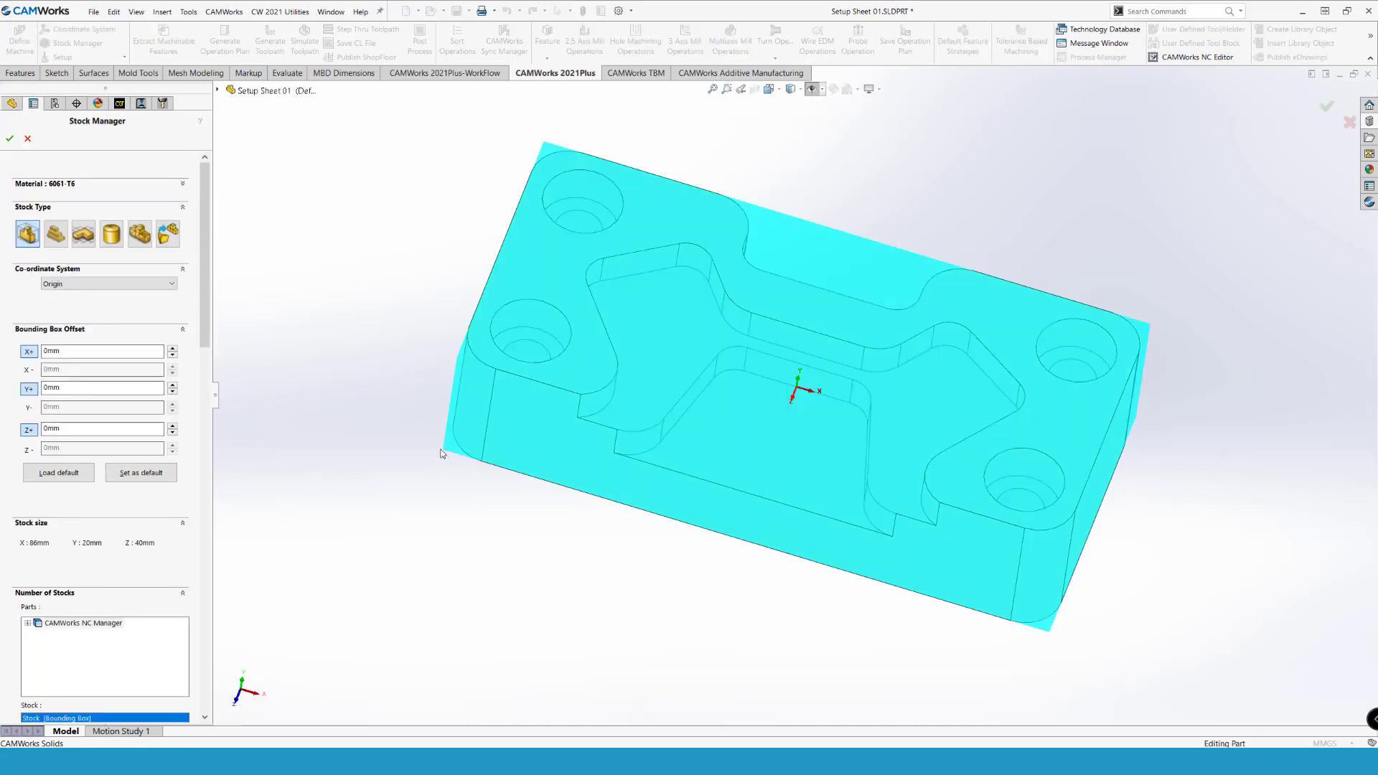
{"action": "middle_click_drag", "start_coordinate": [444, 454], "coordinate": [416, 407]}
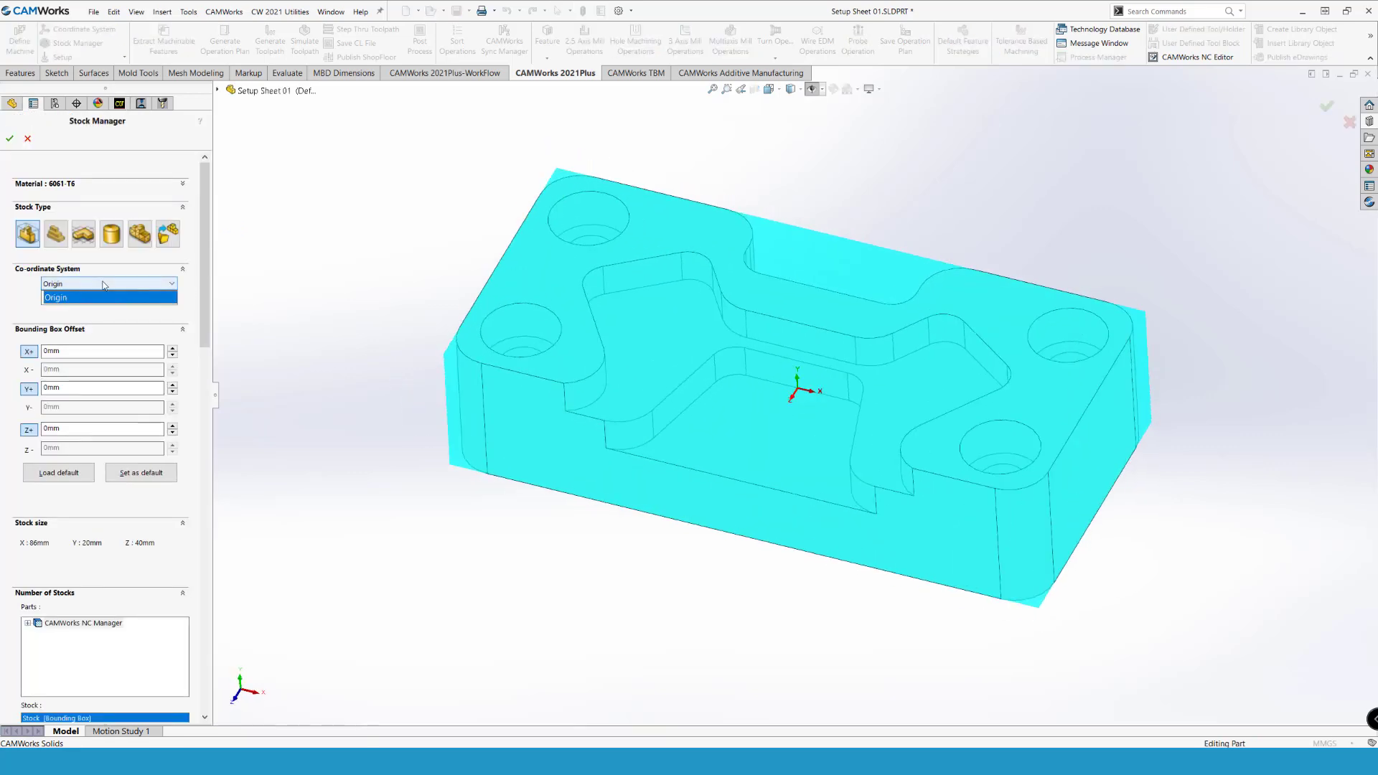
{"action": "left_click", "coordinate": [27, 139]}
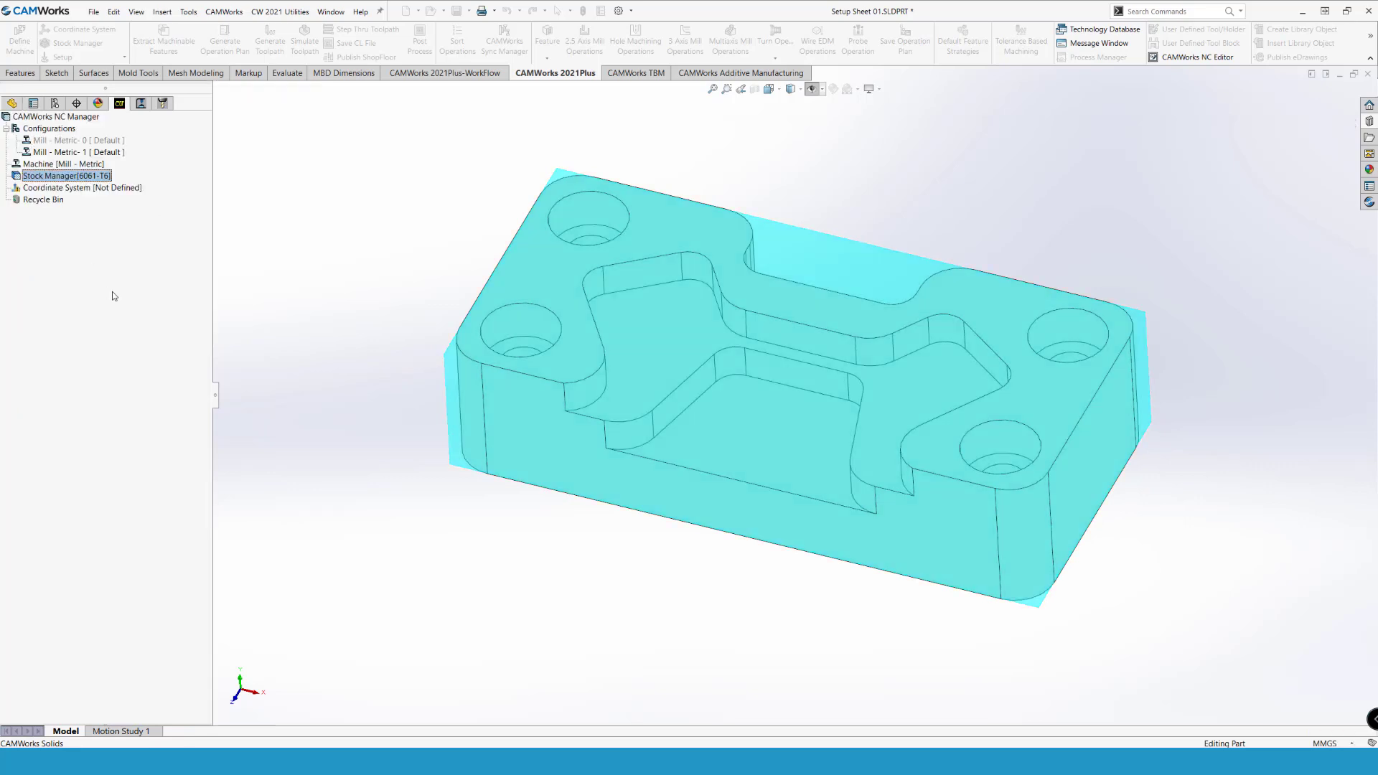
Step: Set the fixture coordinate system origin at a part bounding-box vertex, Z normal to the top face
{"action": "double_click", "coordinate": [61, 189]}
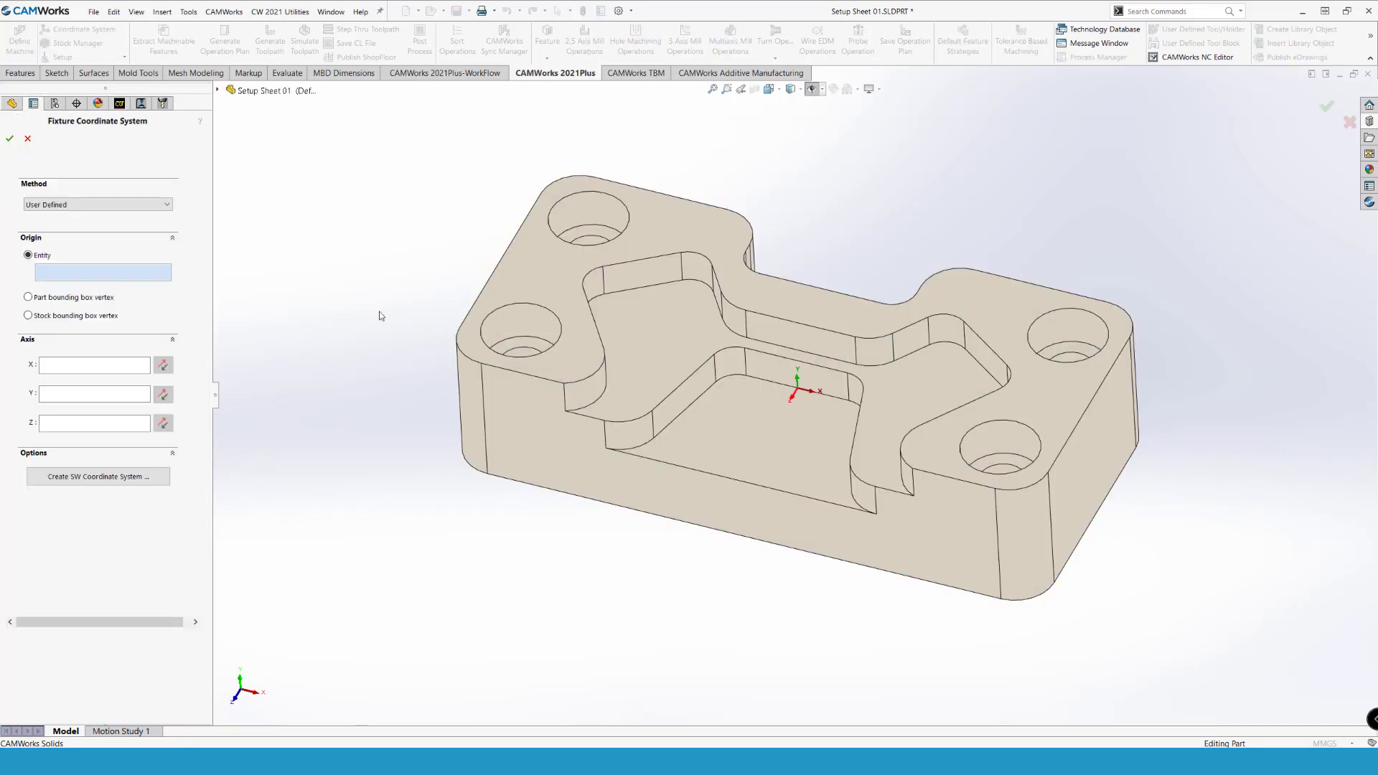
{"action": "left_click", "coordinate": [72, 297]}
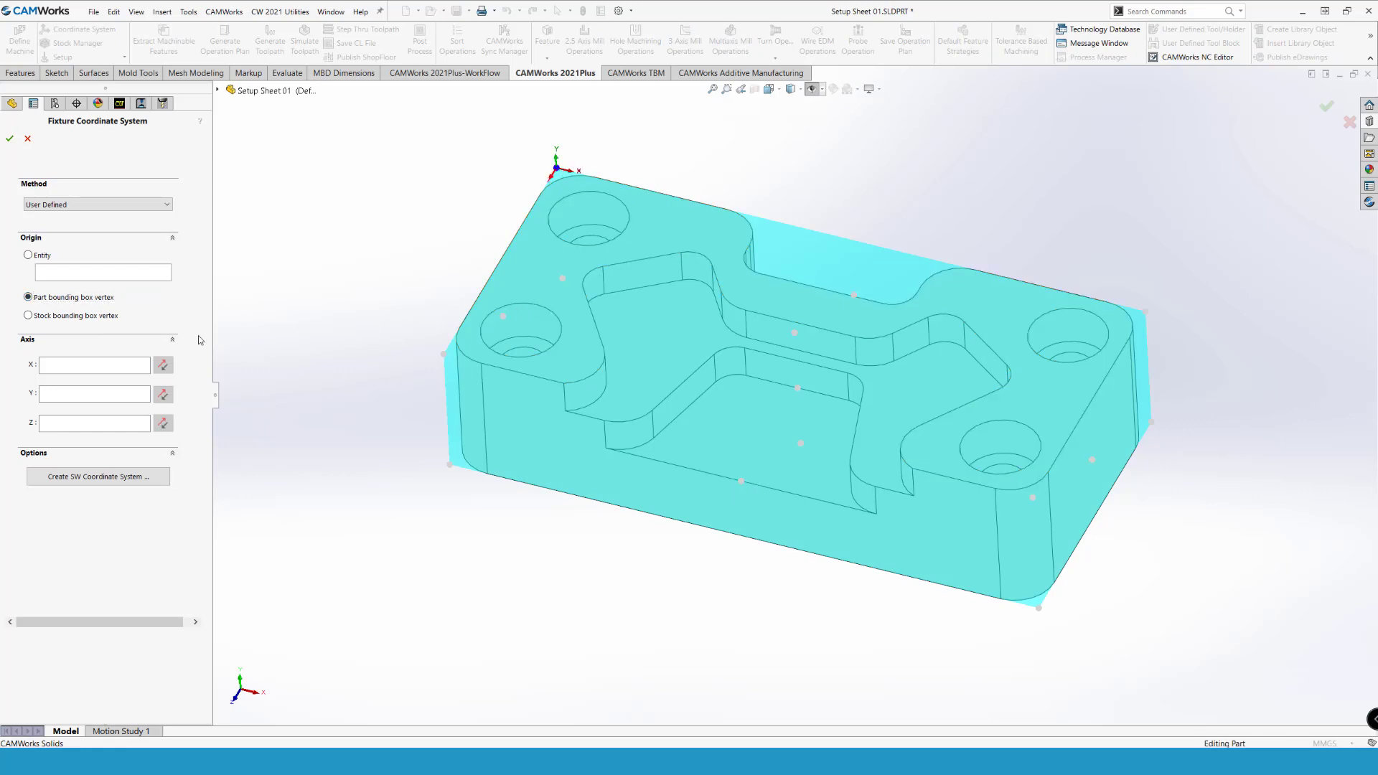
{"action": "left_click", "coordinate": [103, 424]}
{"action": "left_click", "coordinate": [659, 231]}
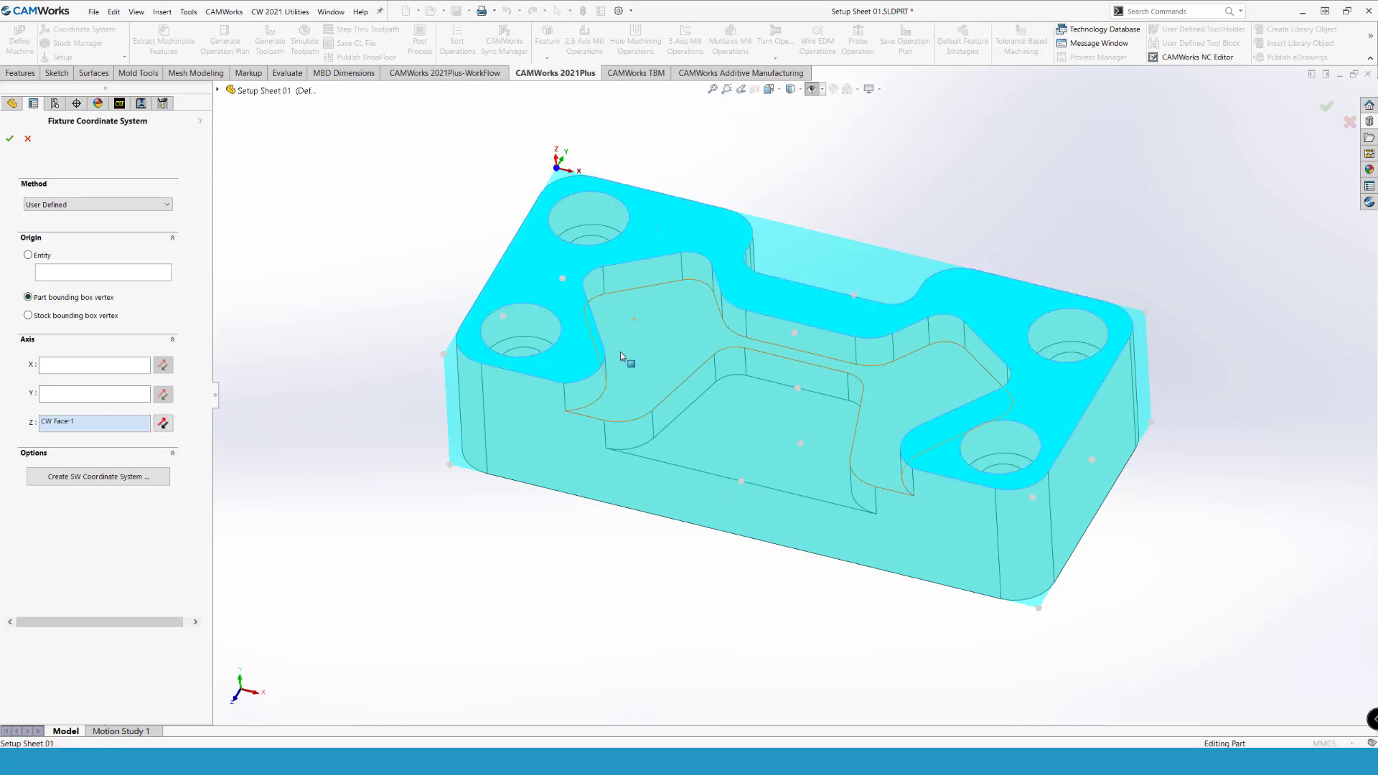
{"action": "left_click", "coordinate": [10, 138]}
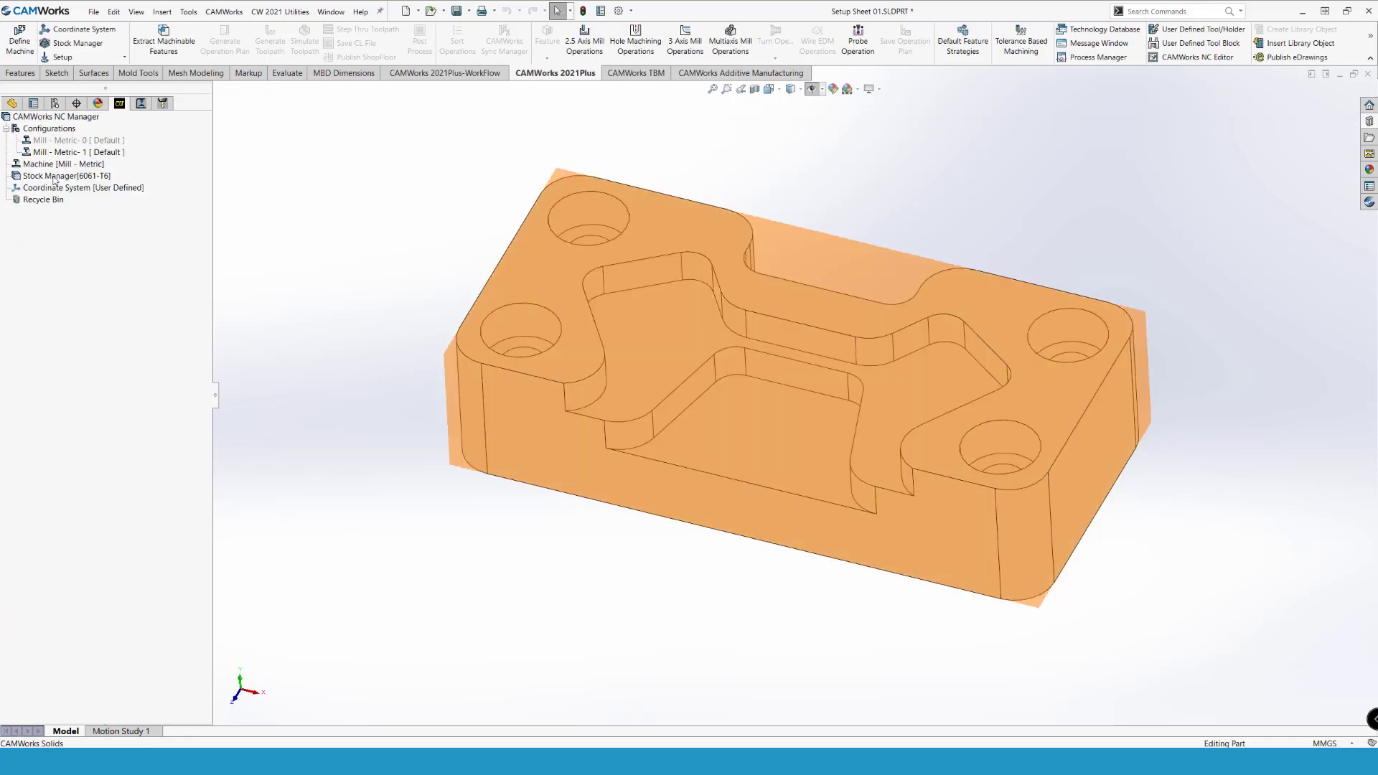
{"action": "double_click", "coordinate": [56, 178]}
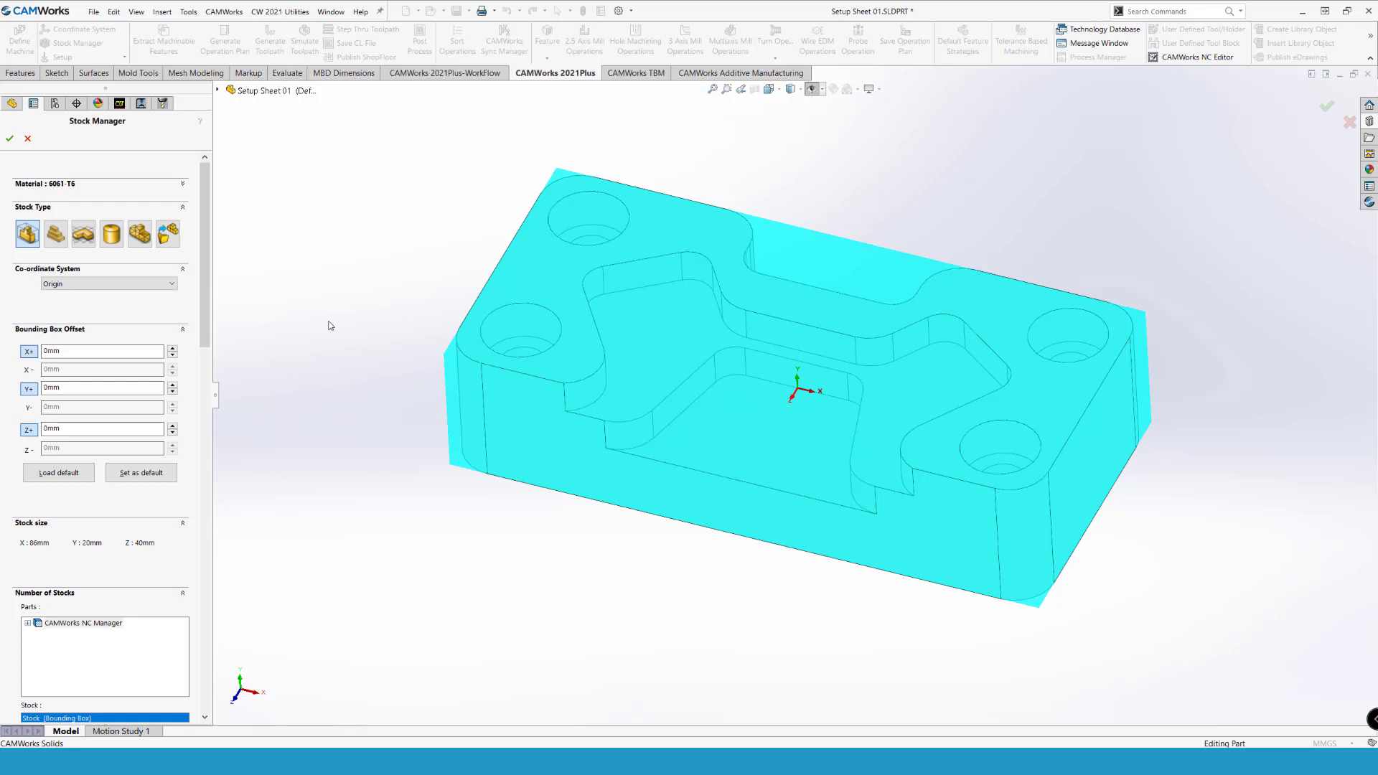
Step: Base the stock on the fixture coordinate system with offsets Z+ 1, X+ 3 and Y+ 3 mm
{"action": "left_click", "coordinate": [111, 286]}
{"action": "left_click", "coordinate": [61, 311]}
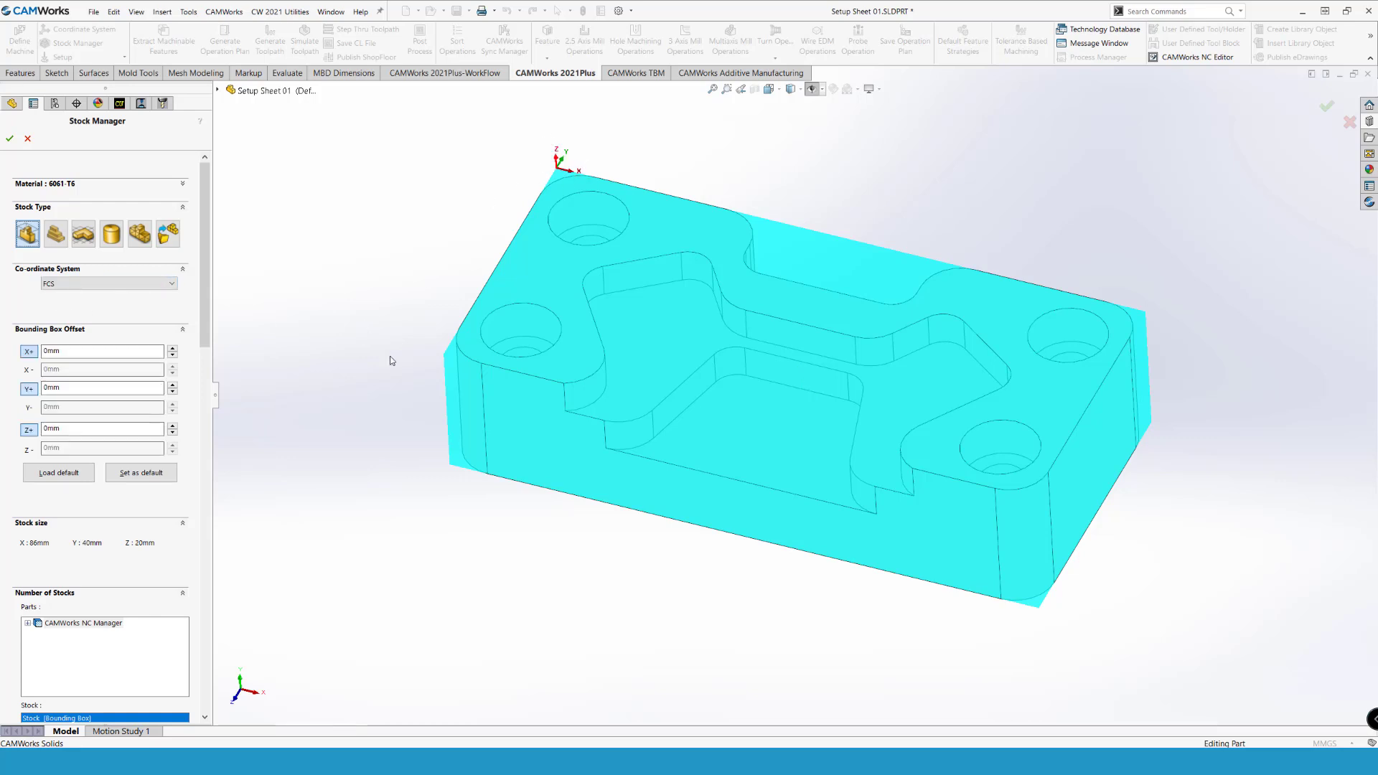
{"action": "left_click_drag", "start_coordinate": [72, 428], "coordinate": [7, 430]}
{"action": "type", "text": "1"}
{"action": "double_click", "coordinate": [89, 351]}
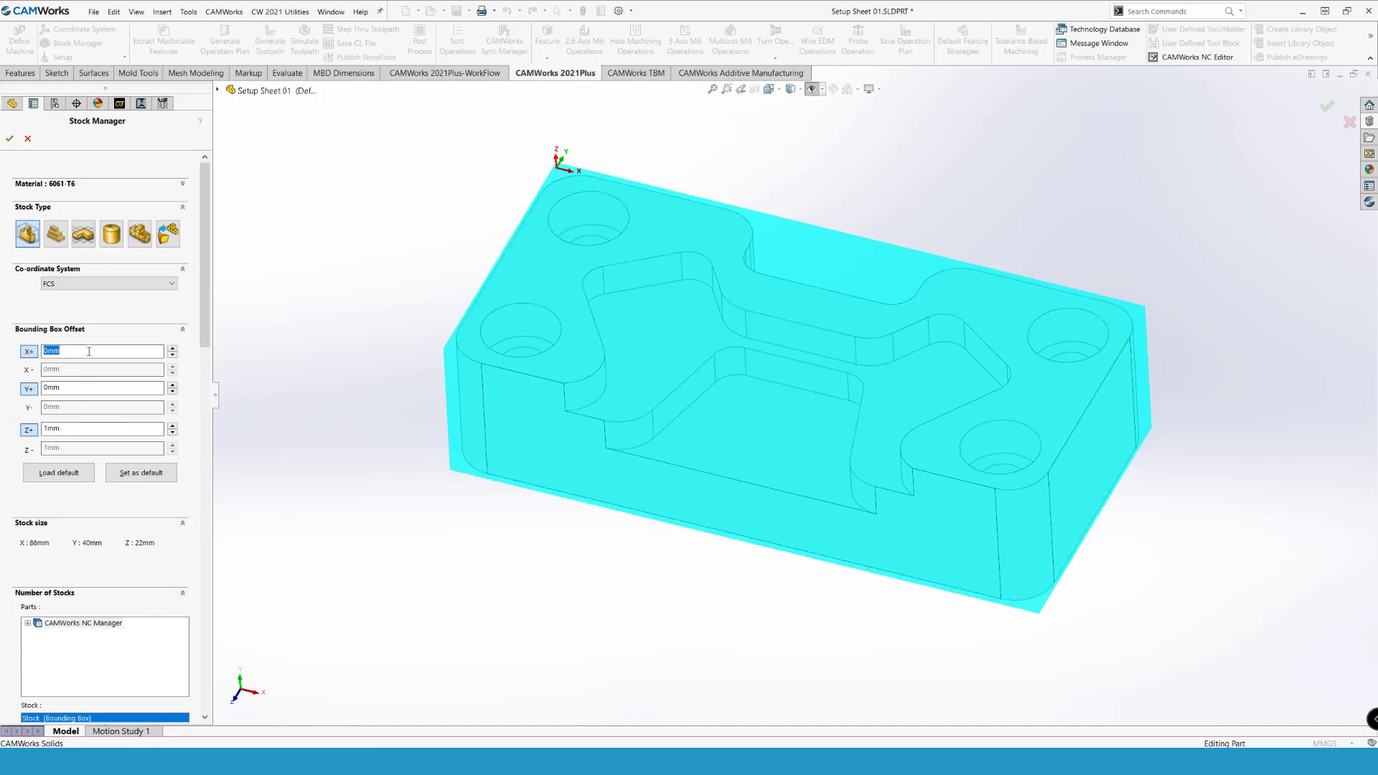
{"action": "type", "text": "3"}
{"action": "double_click", "coordinate": [74, 392]}
{"action": "type", "text": "3"}
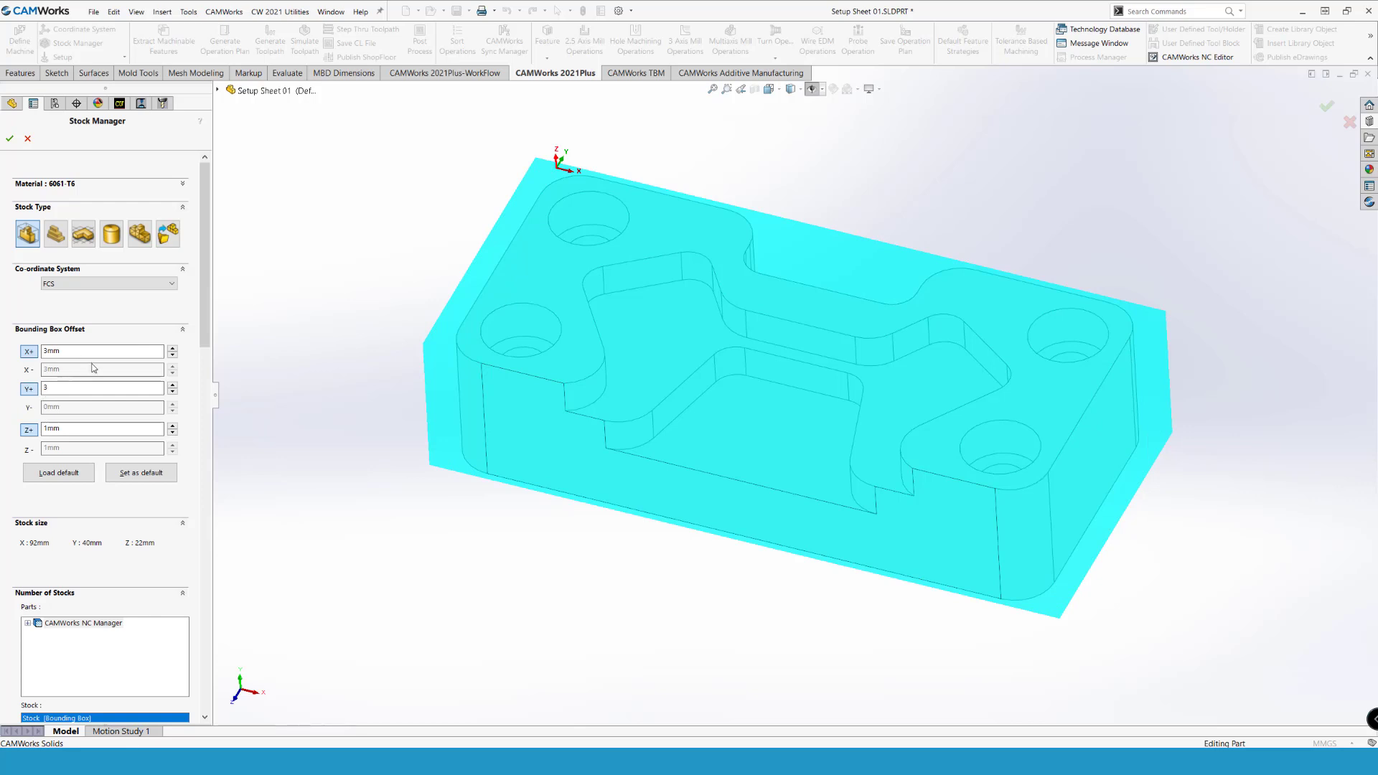
{"action": "key", "text": "Return"}
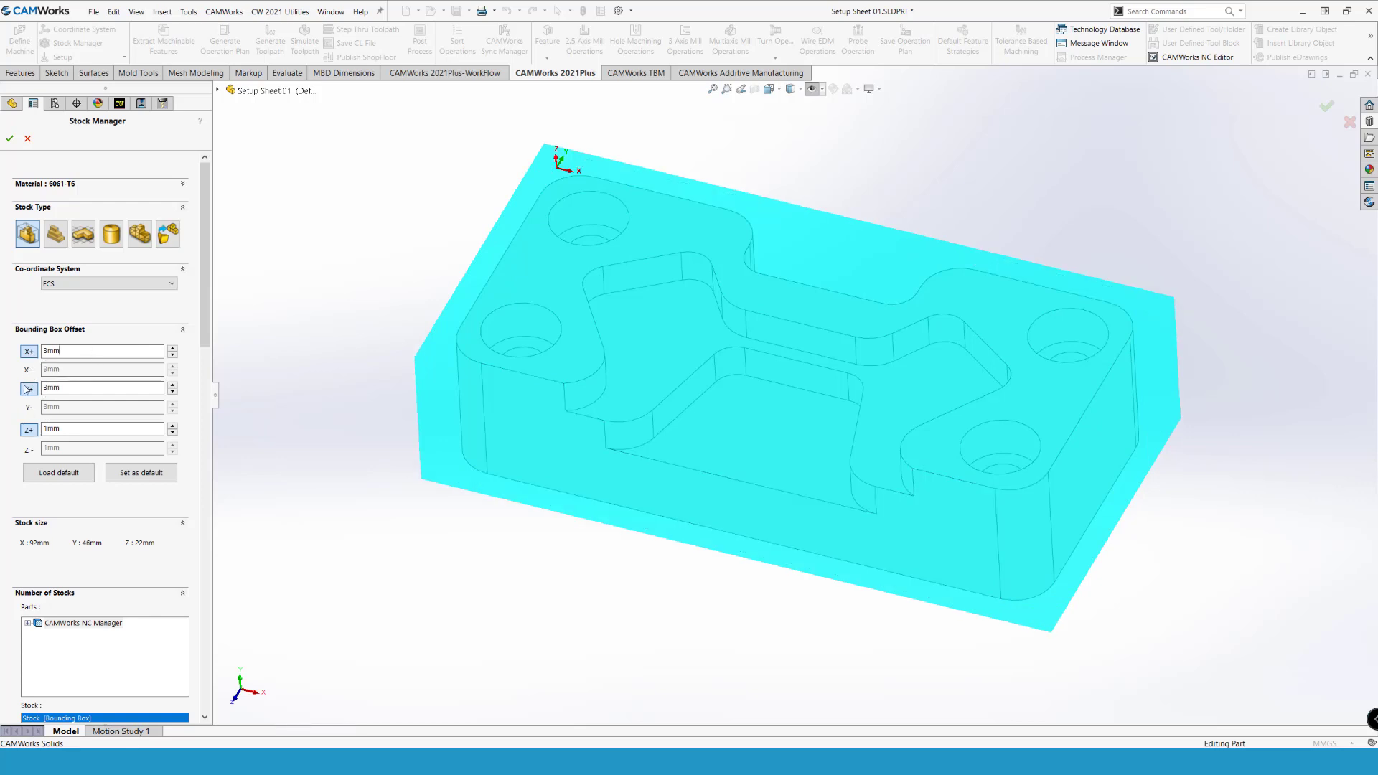
Step: Unlink the lower Z offset, set it to 10 mm, and accept the stock
{"action": "left_click", "coordinate": [30, 432]}
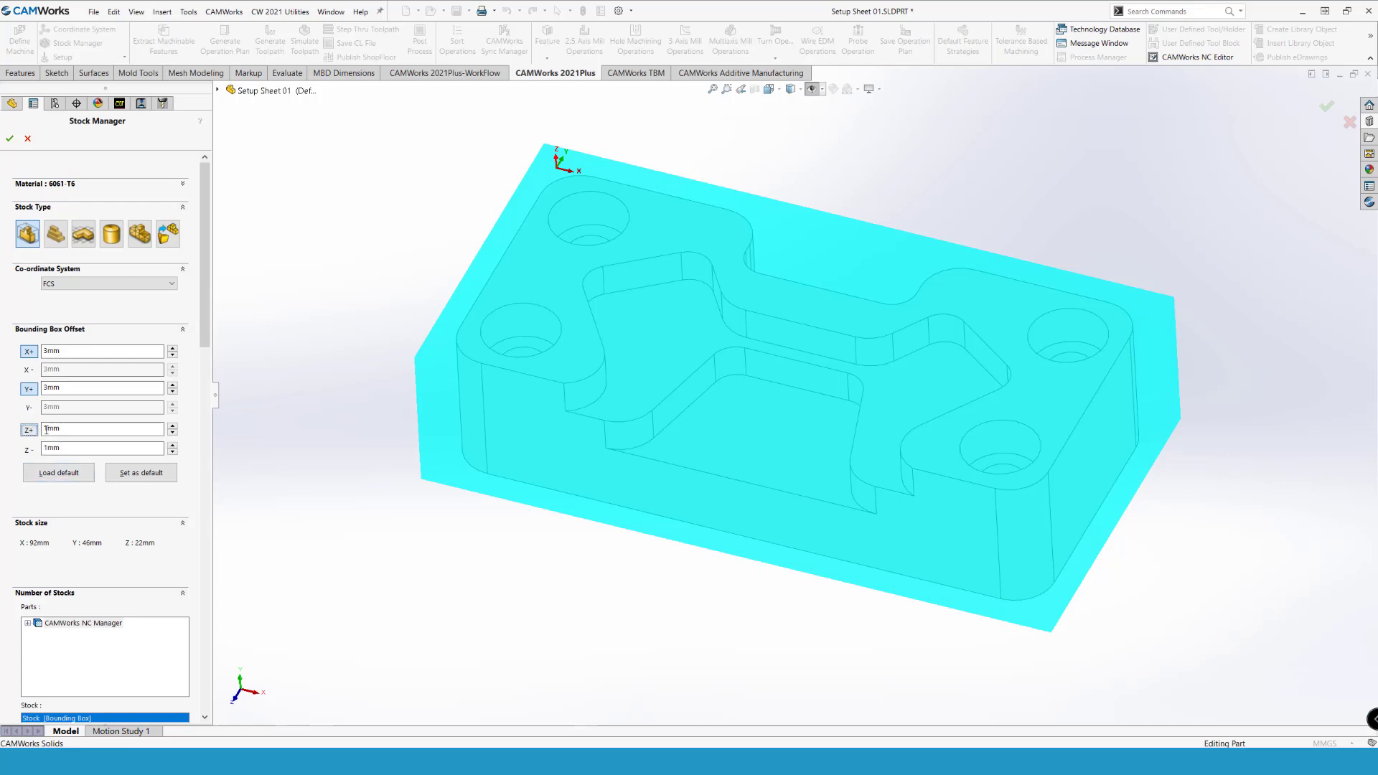
{"action": "double_click", "coordinate": [77, 449]}
{"action": "type", "text": "10"}
{"action": "left_click", "coordinate": [74, 433]}
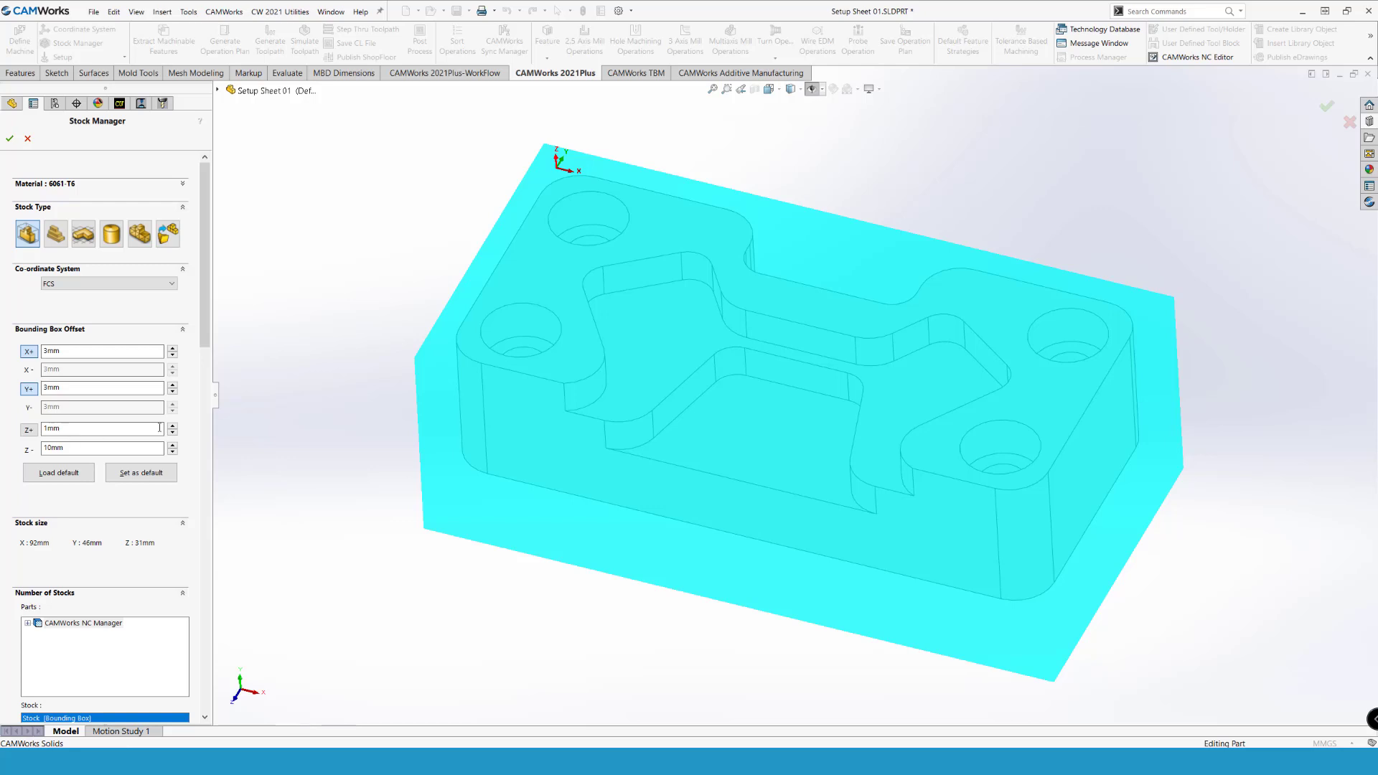
{"action": "left_click", "coordinate": [9, 138]}
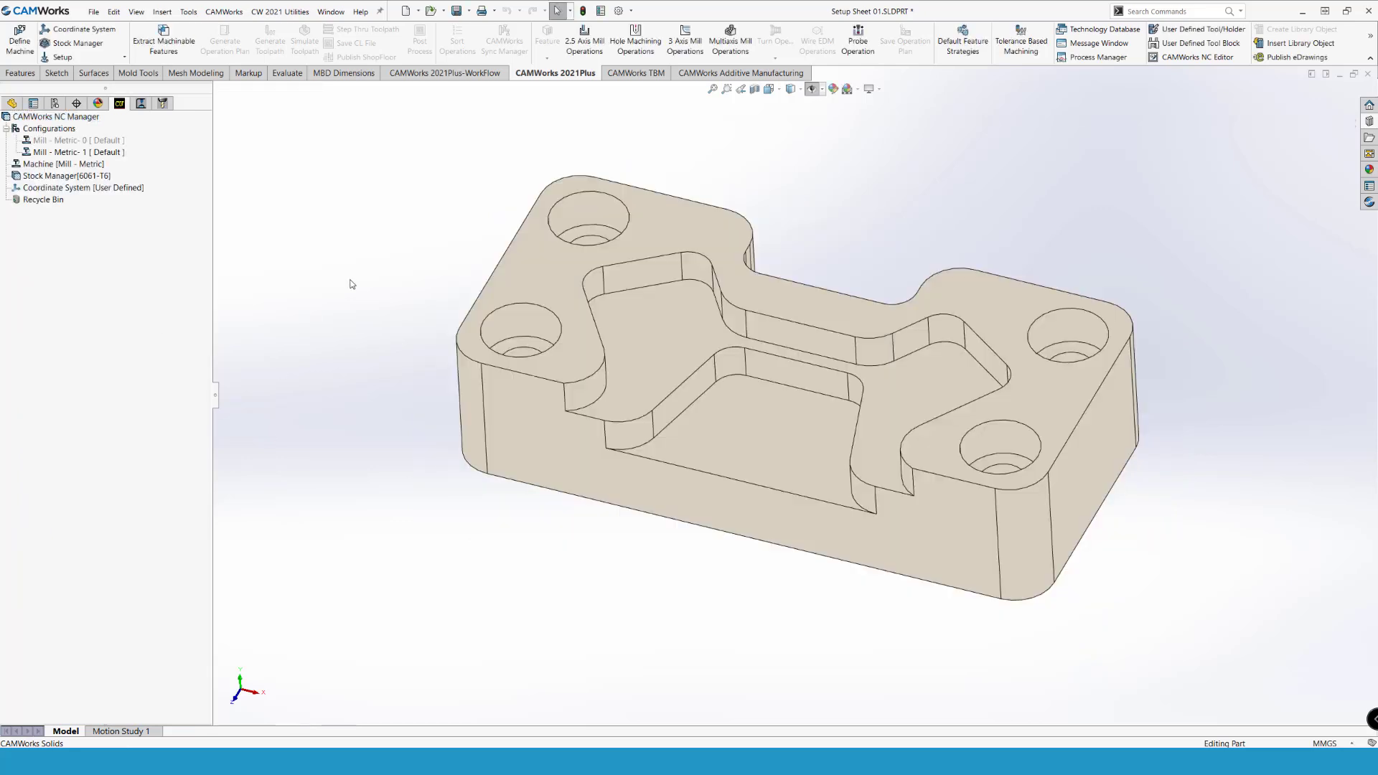
Step: Create a Mill Part Setup on the top face with the perimeter treated as an Open Pocket
{"action": "right_click", "coordinate": [63, 176]}
{"action": "left_click", "coordinate": [92, 210]}
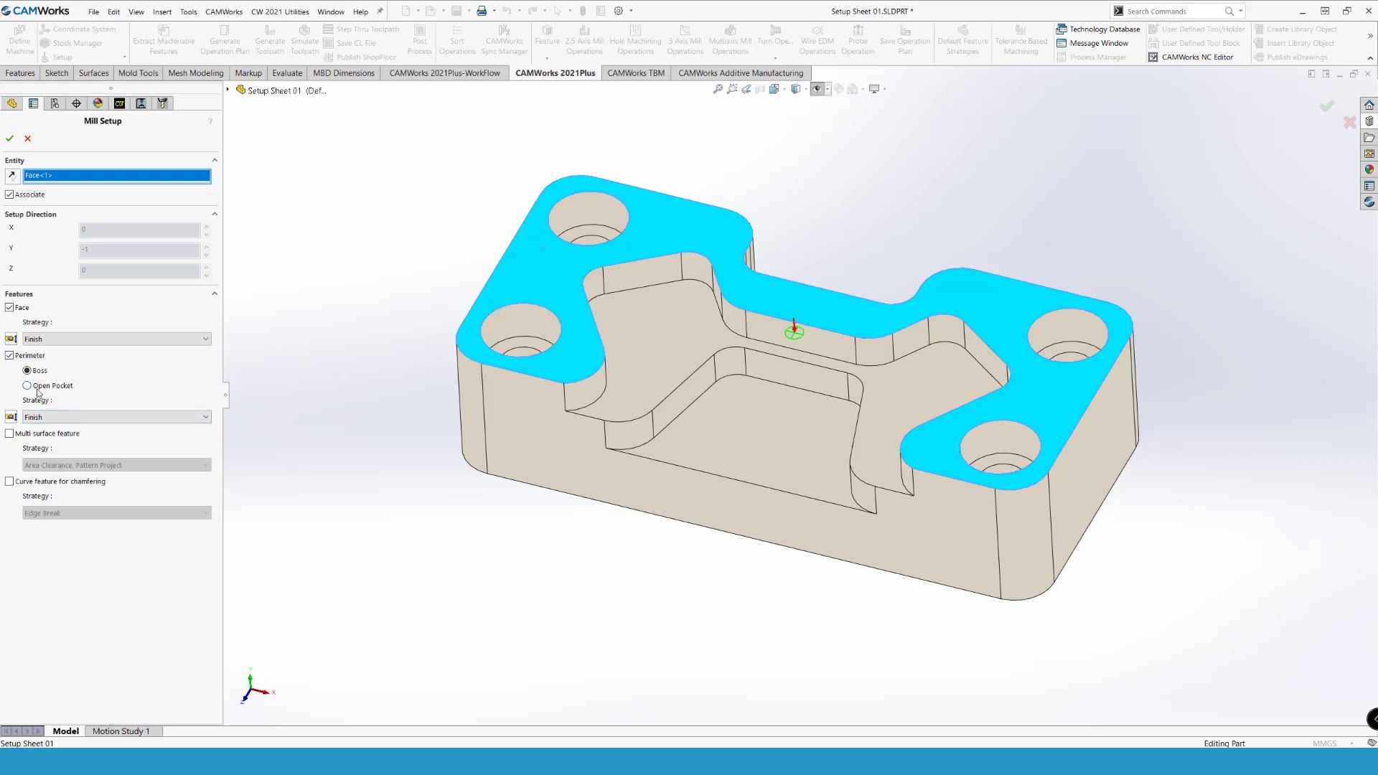
{"action": "left_click", "coordinate": [37, 386]}
{"action": "key", "text": "Return"}
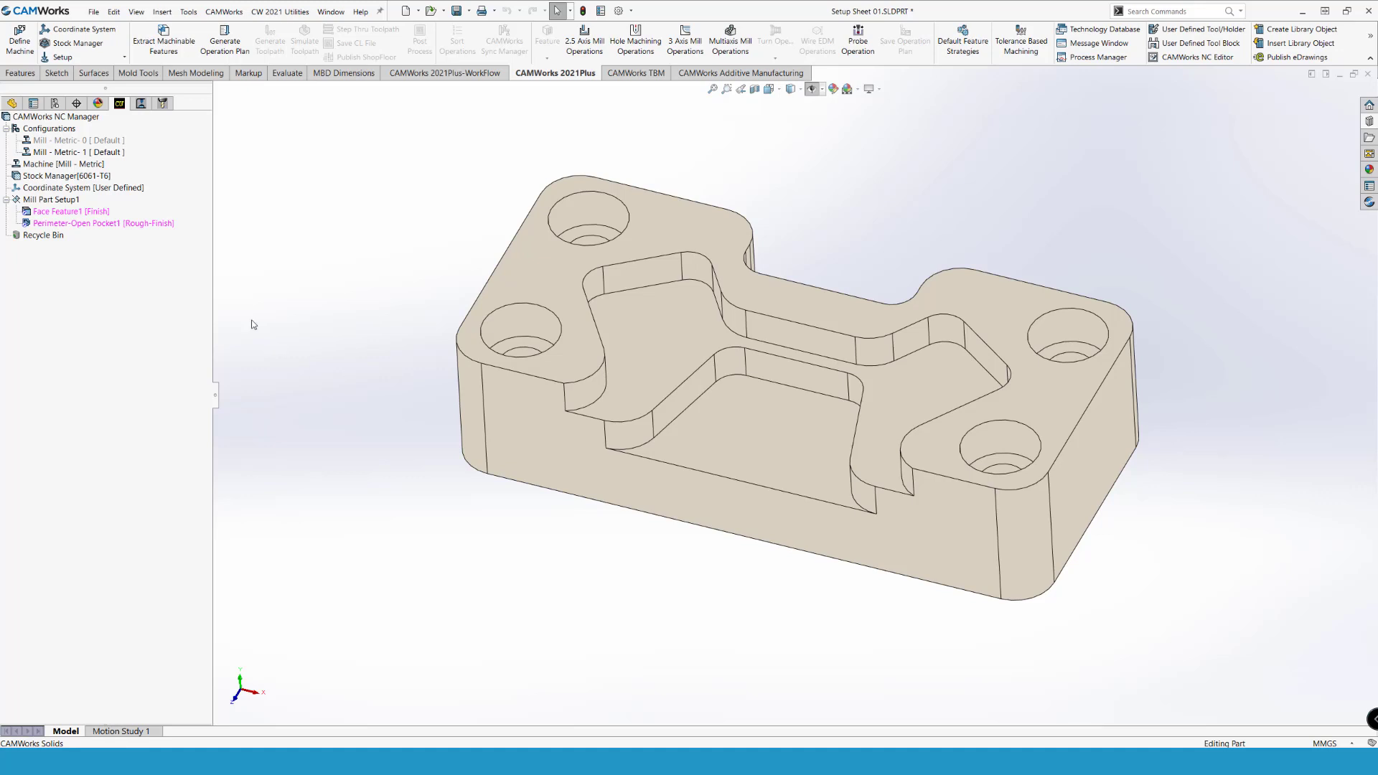
Step: Start a Slot 2.5 Axis Feature and select the upper slot floor and pocket faces
{"action": "right_click", "coordinate": [63, 203]}
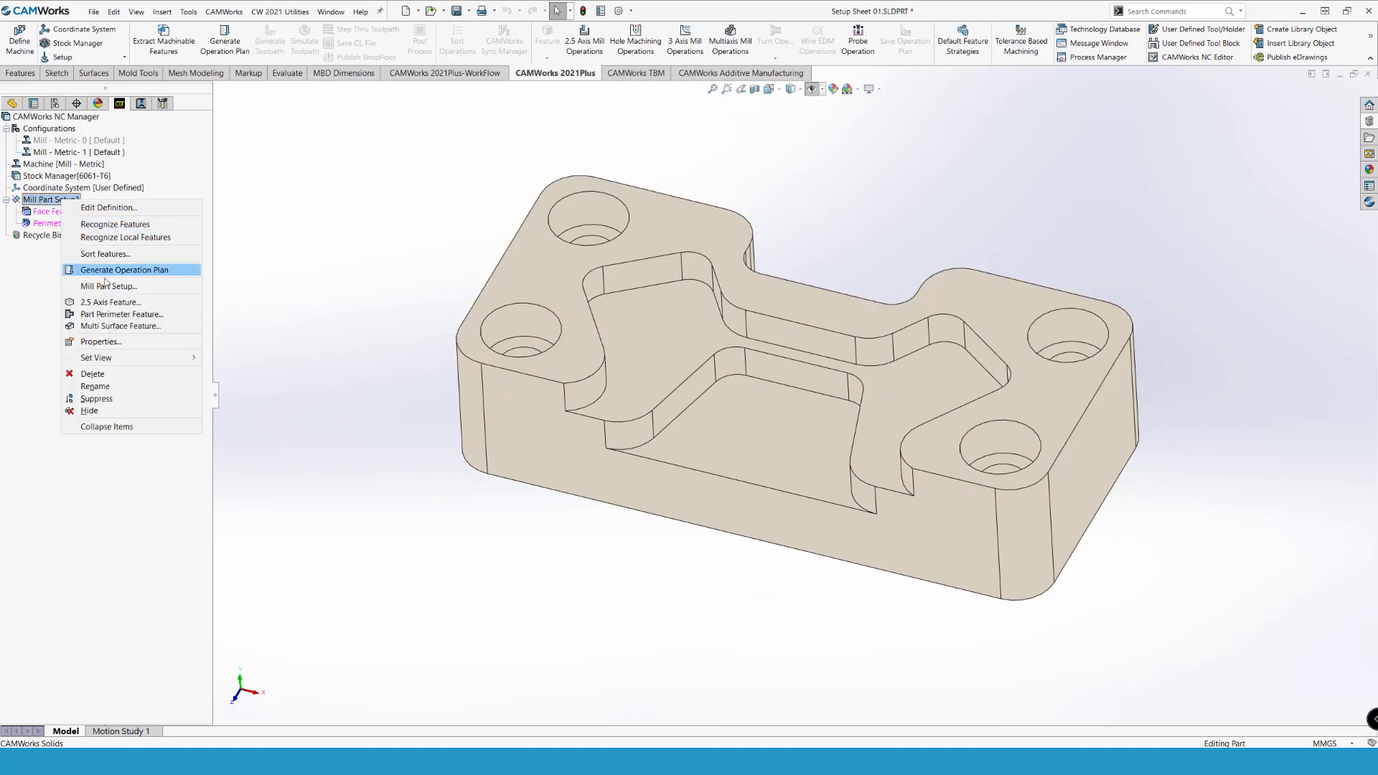
{"action": "left_click", "coordinate": [110, 302]}
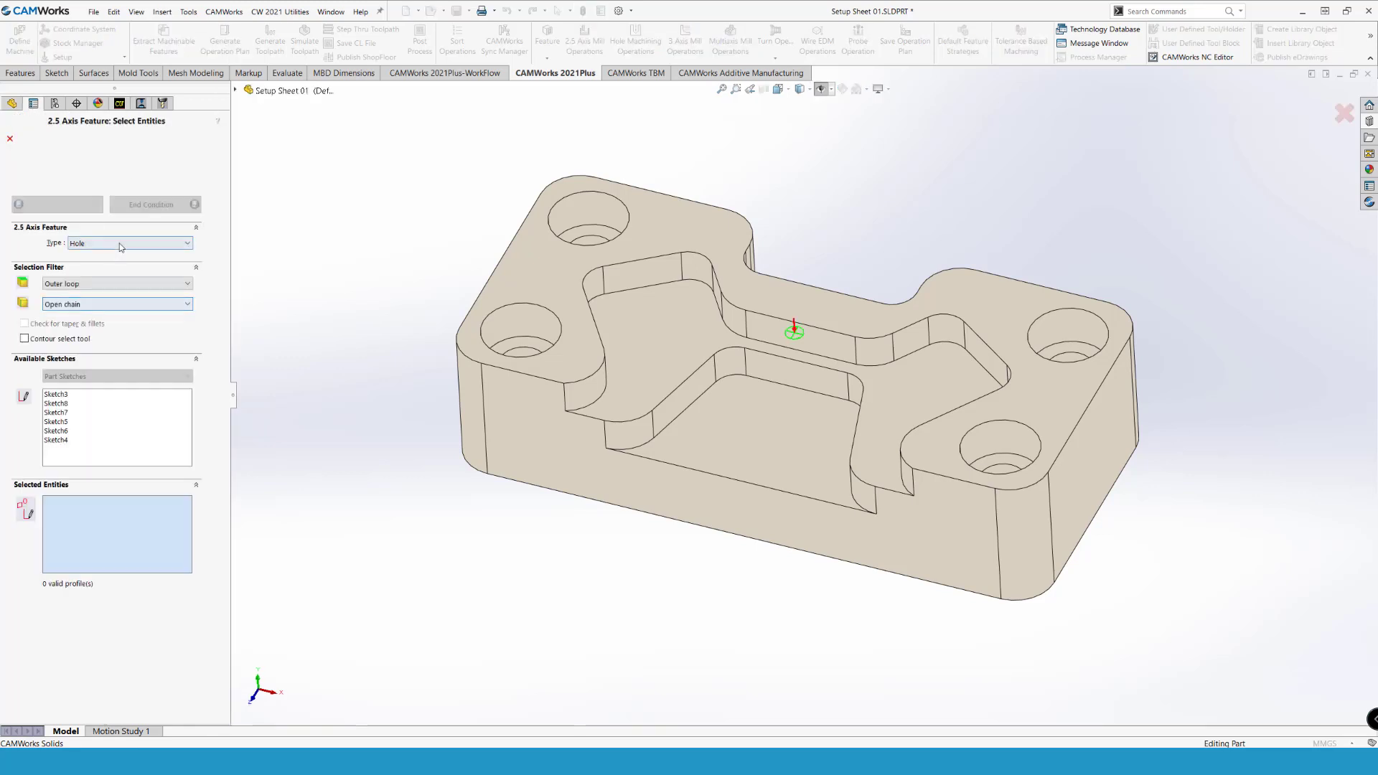
{"action": "left_click", "coordinate": [165, 243]}
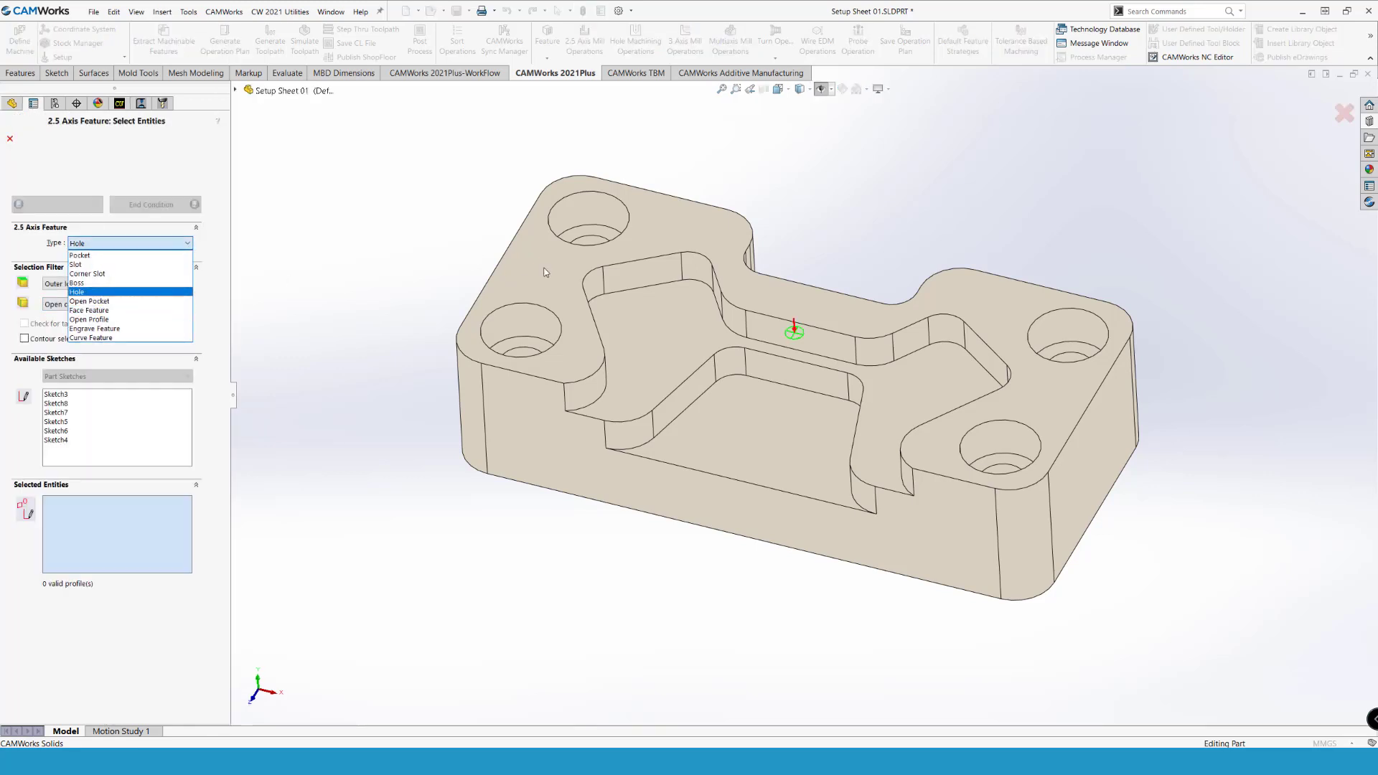
{"action": "left_click", "coordinate": [279, 344]}
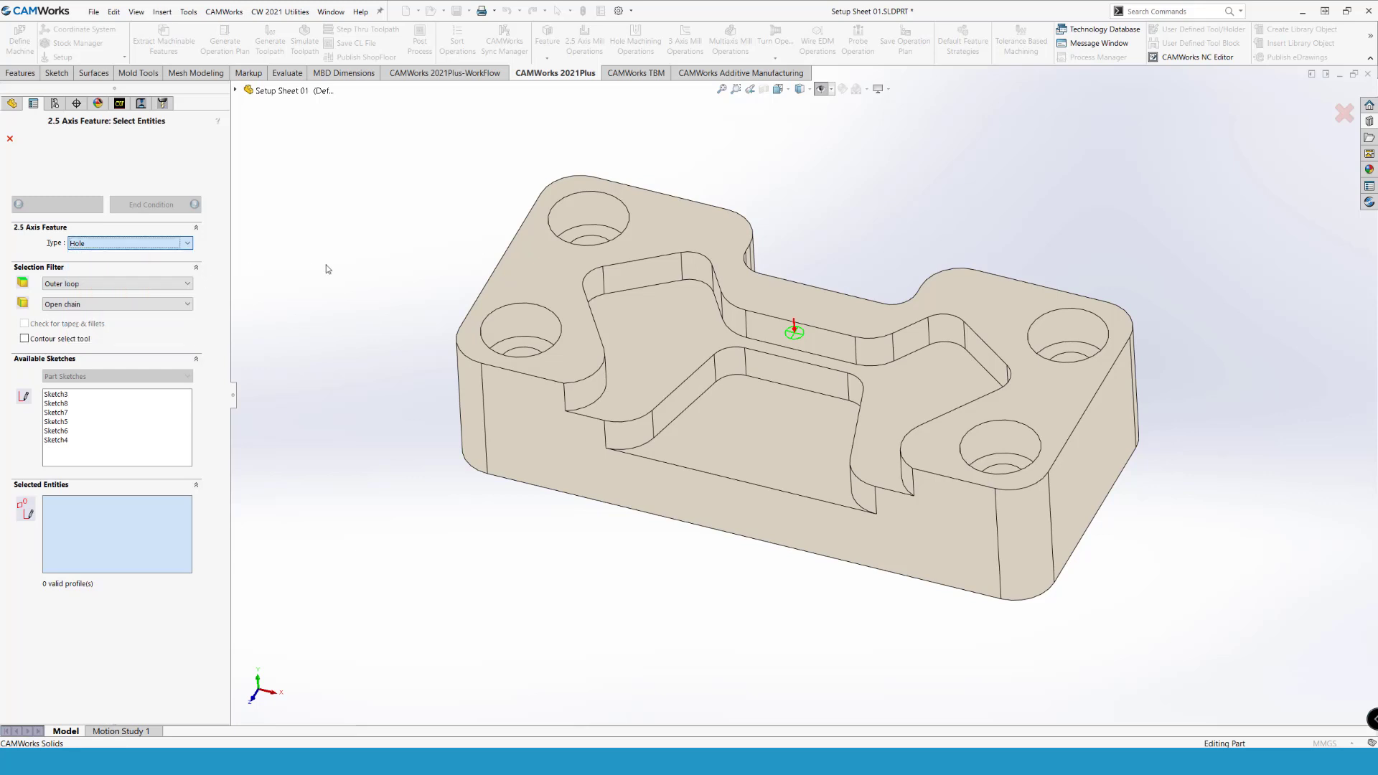
{"action": "left_click", "coordinate": [164, 248]}
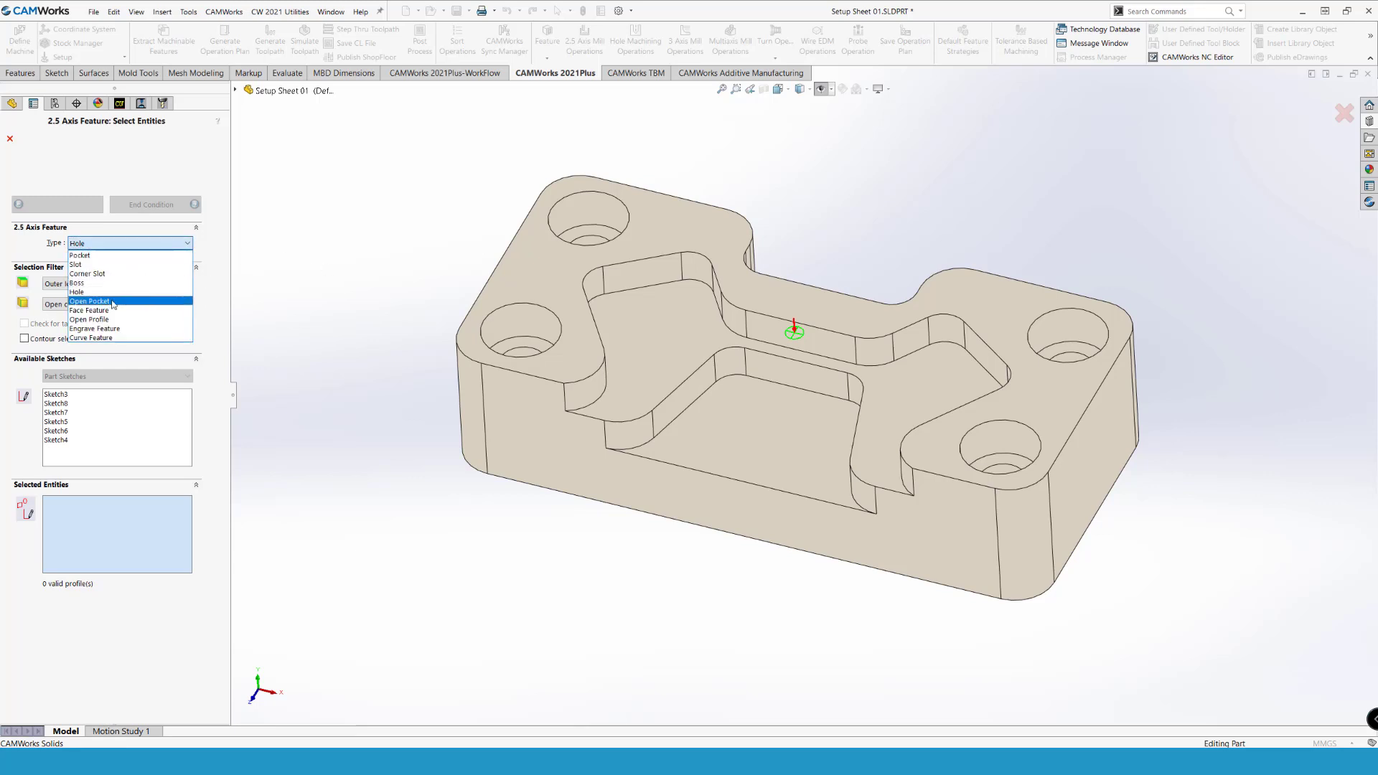
{"action": "left_click", "coordinate": [82, 264]}
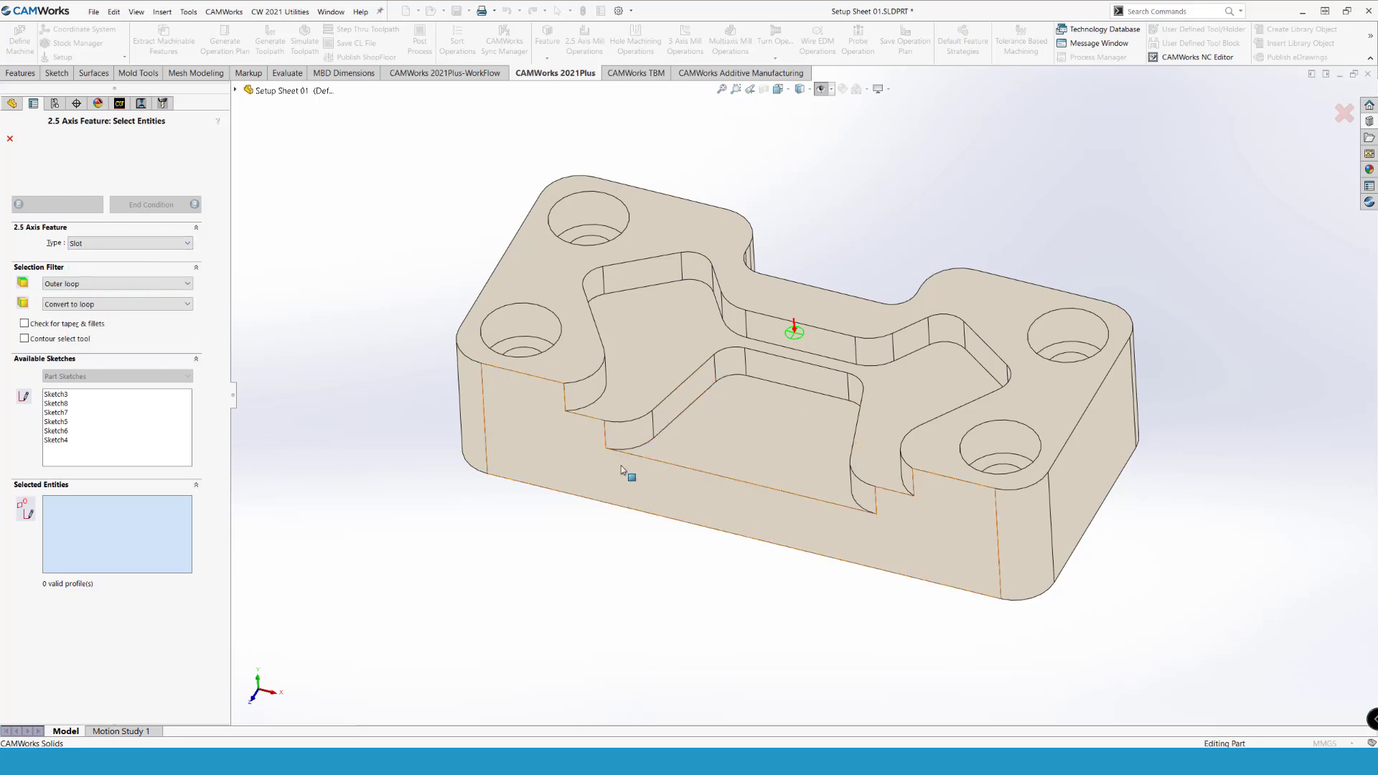
{"action": "left_click", "coordinate": [639, 352]}
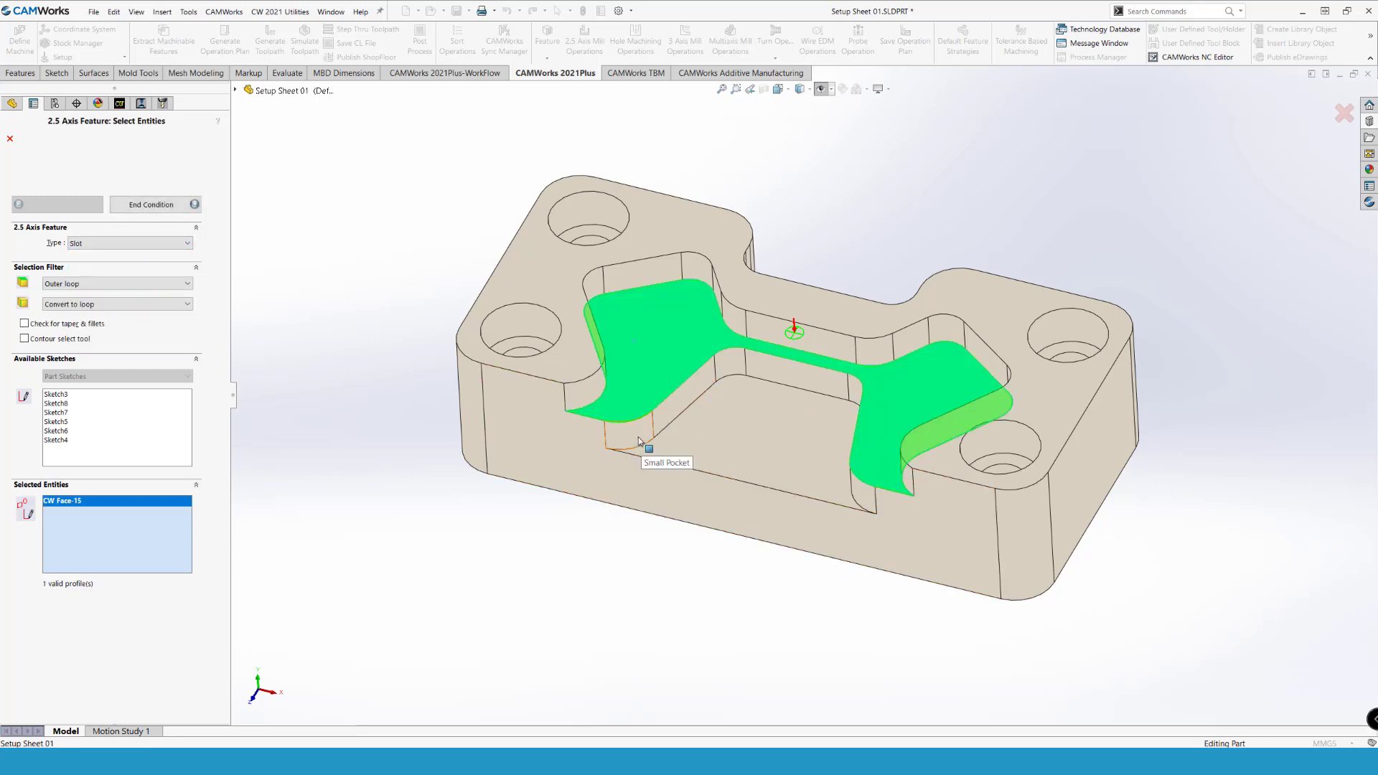
{"action": "left_click", "coordinate": [685, 452]}
{"action": "left_click", "coordinate": [690, 424]}
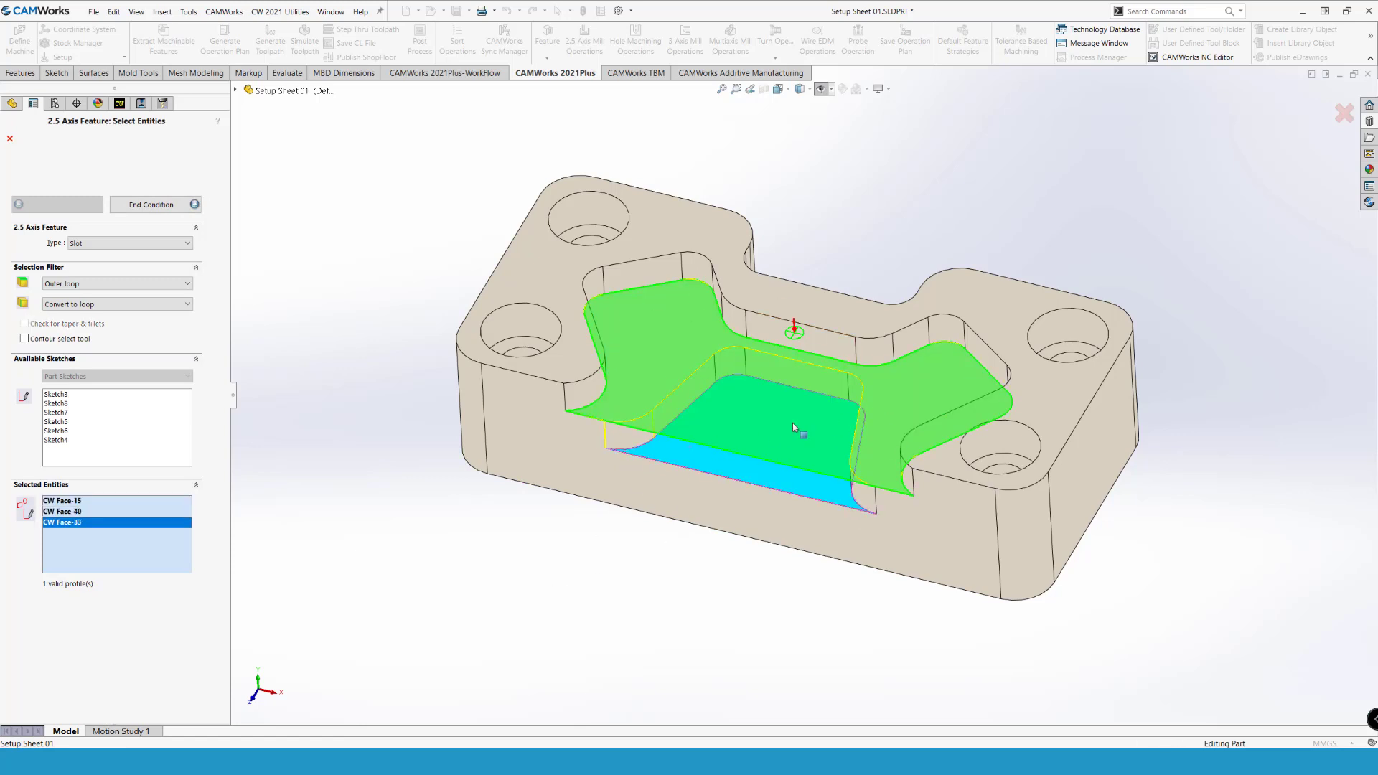
{"action": "middle_click_drag", "start_coordinate": [792, 423], "coordinate": [692, 411]}
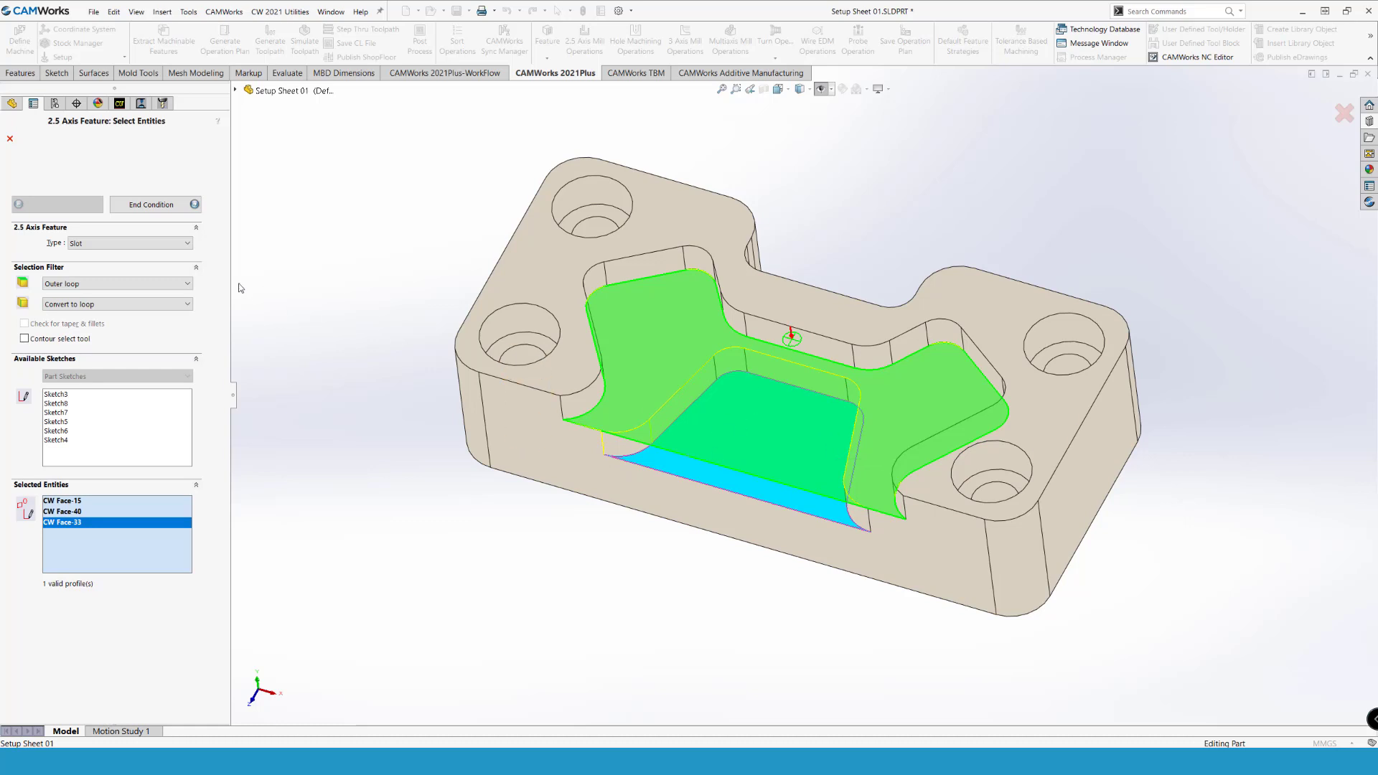
Step: Make profile Segment 3 an open edge, choose Rough-Finish, and accept the slot feature
{"action": "left_click", "coordinate": [172, 209]}
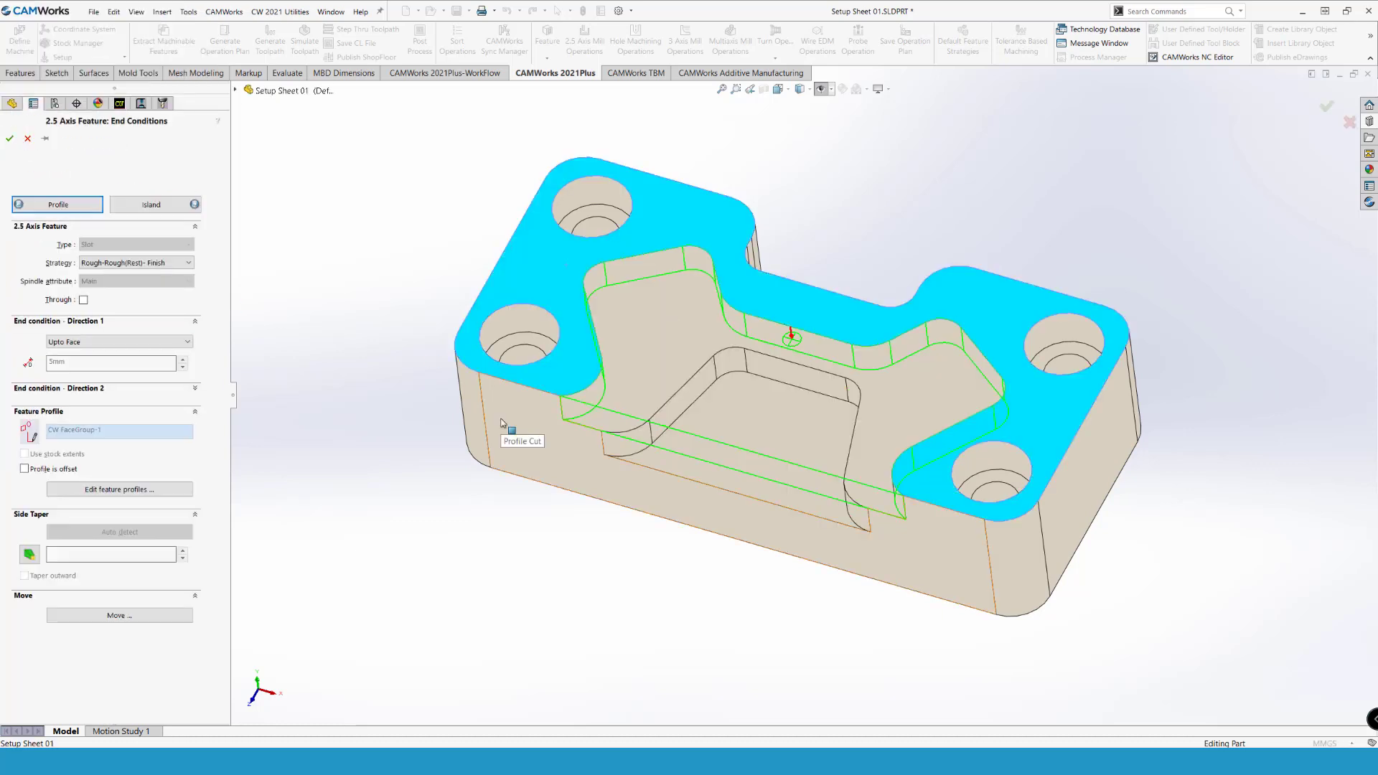
{"action": "mouse_move", "coordinate": [501, 423]}
{"action": "middle_mouse_down"}
{"action": "mouse_move", "coordinate": [429, 440]}
{"action": "mouse_move", "coordinate": [618, 364]}
{"action": "middle_mouse_up"}
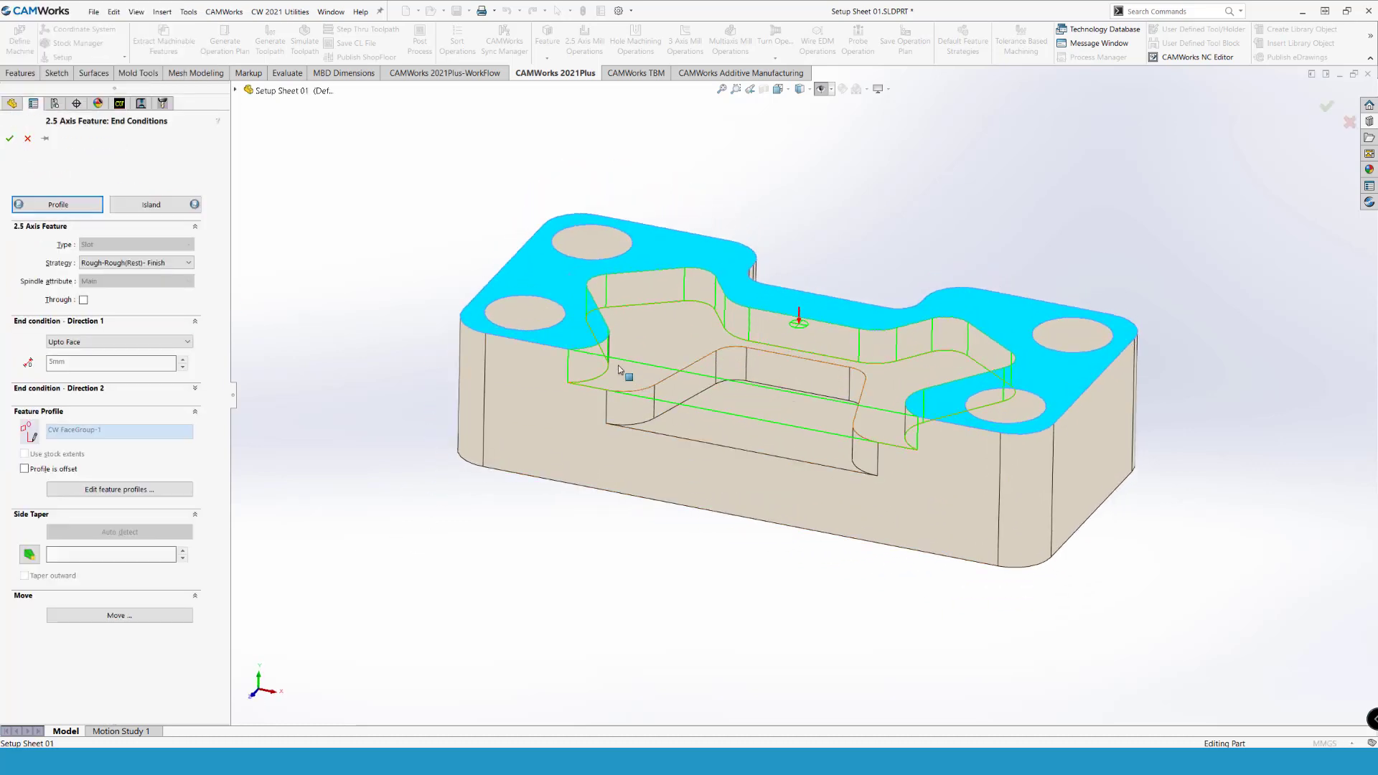
{"action": "left_click", "coordinate": [117, 490]}
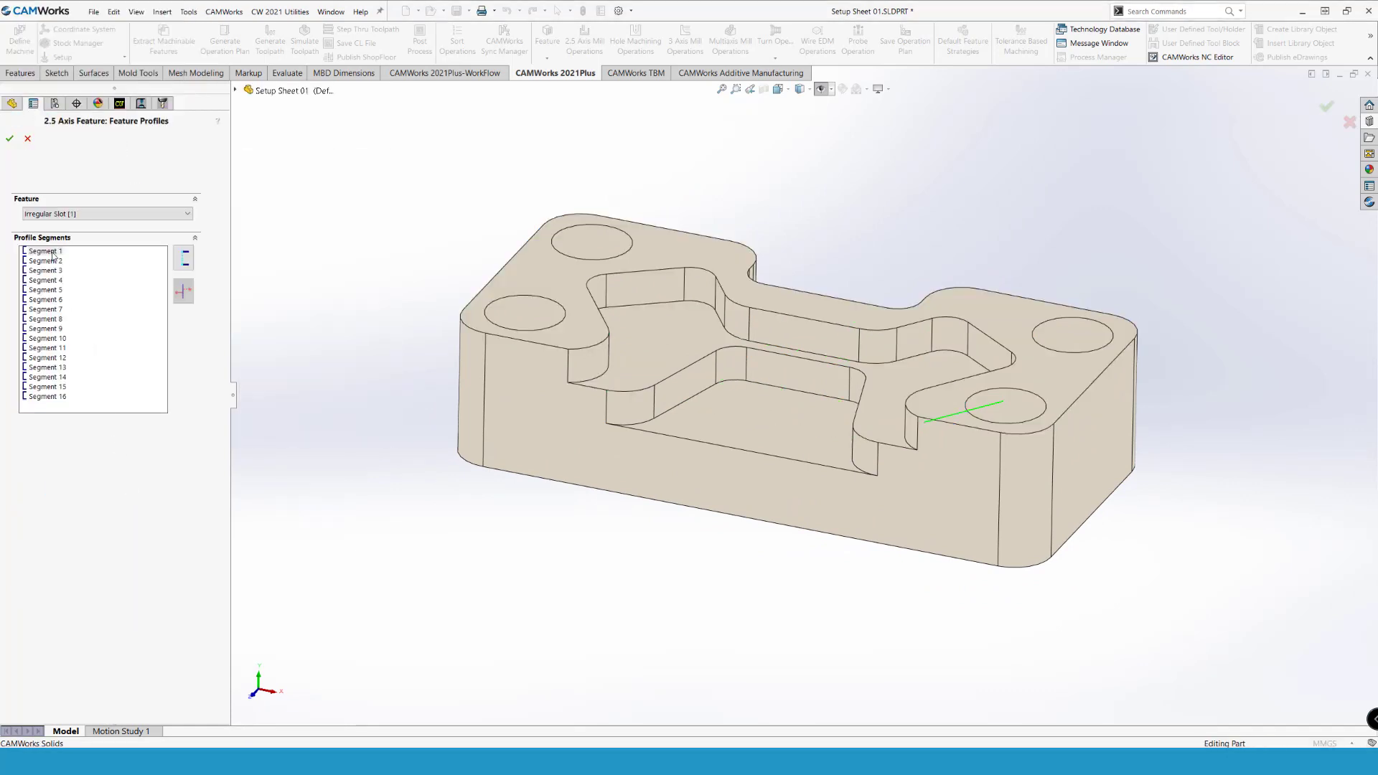
{"action": "left_click", "coordinate": [52, 253]}
{"action": "key", "text": "Down"}
{"action": "key", "text": "Down"}
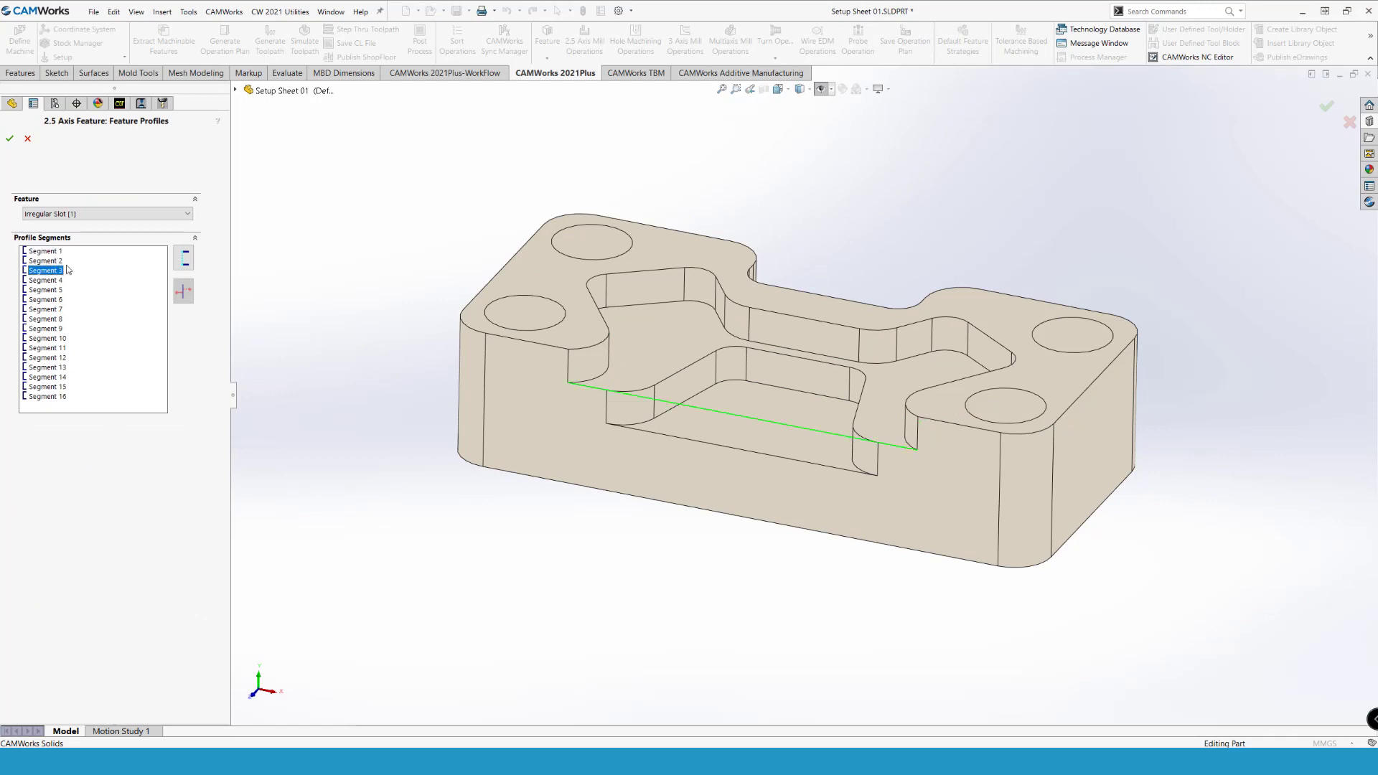
{"action": "left_click", "coordinate": [179, 264]}
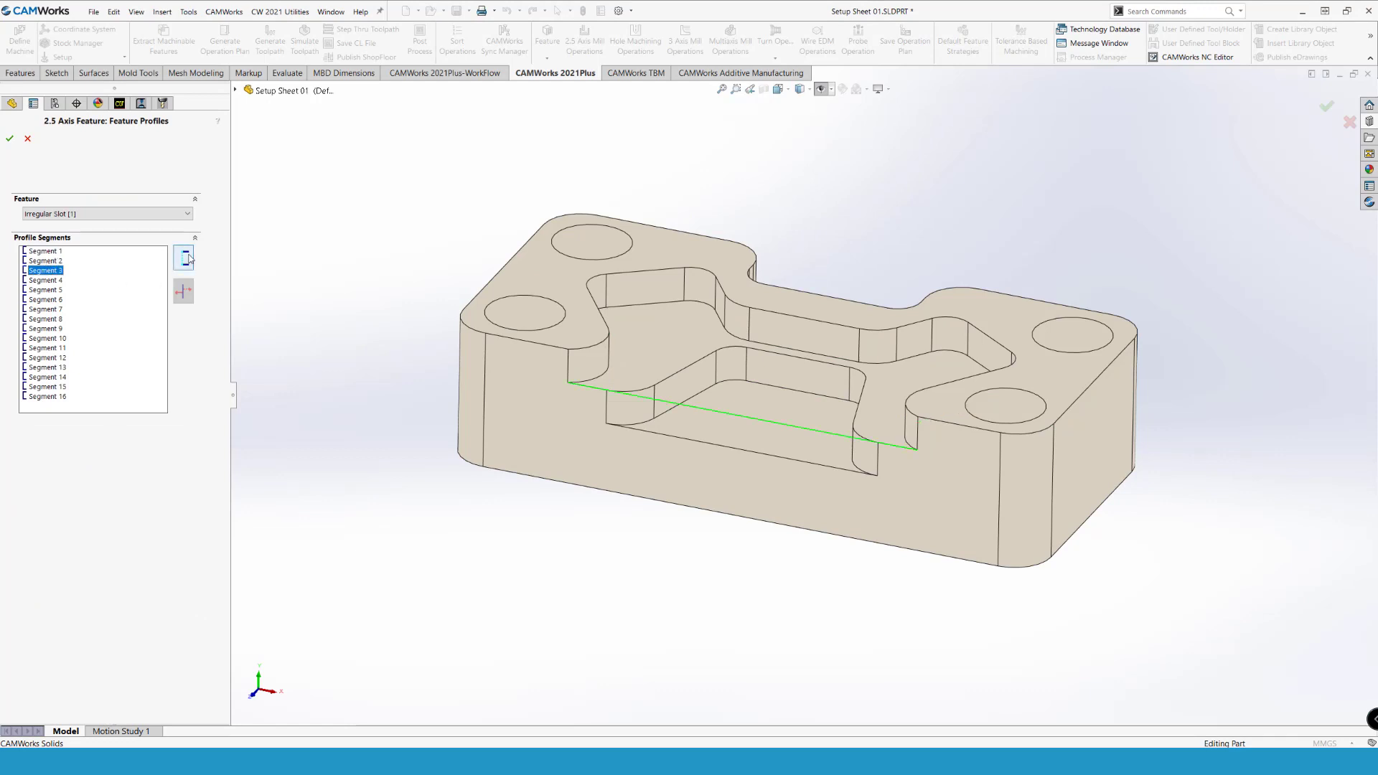
{"action": "left_click", "coordinate": [9, 138]}
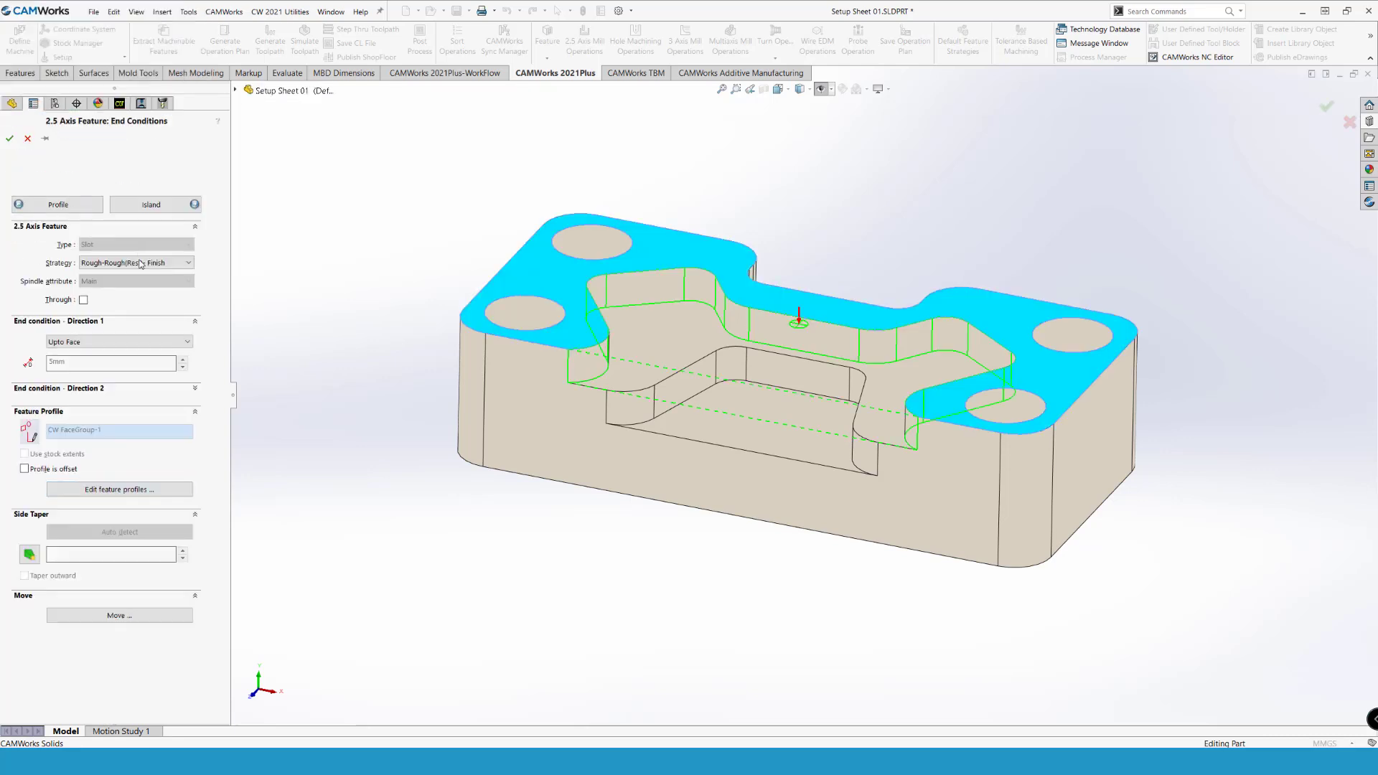
{"action": "left_click", "coordinate": [136, 263]}
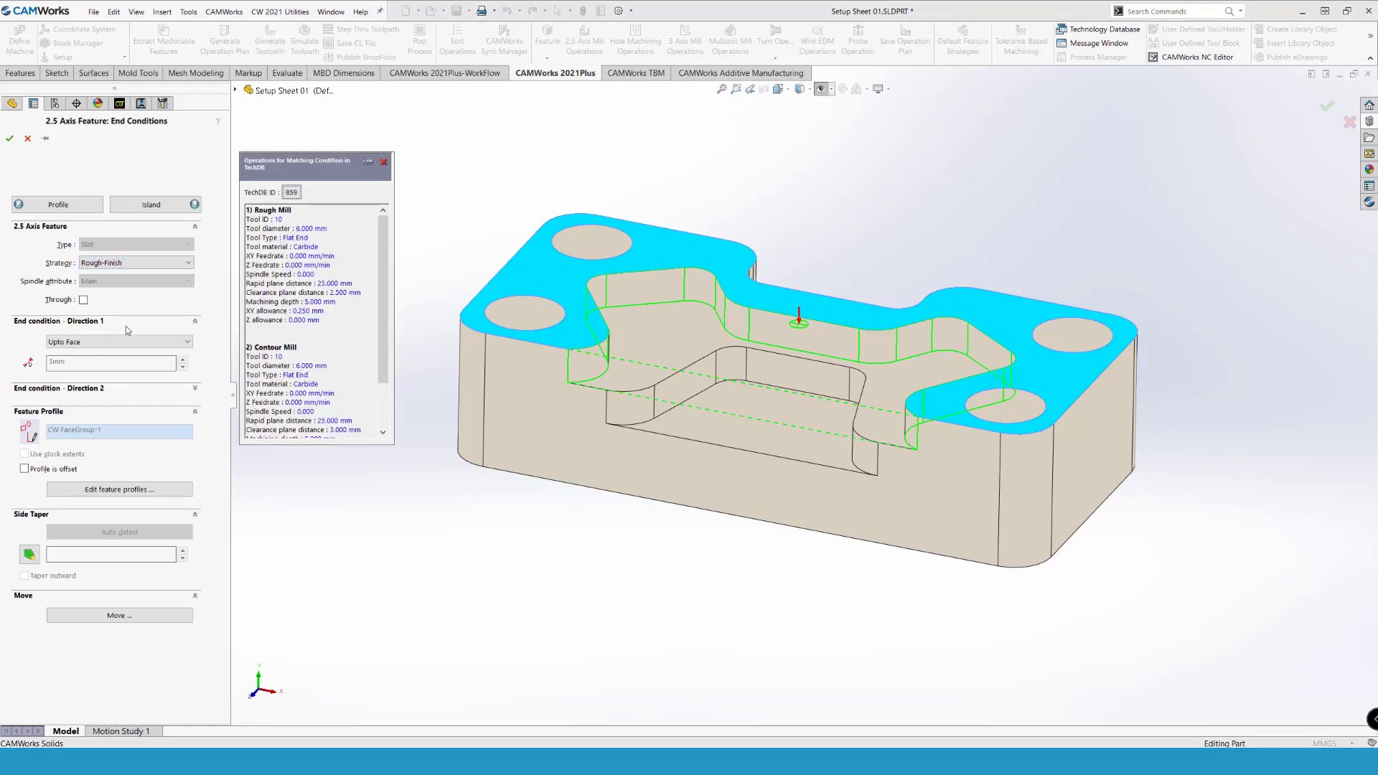
{"action": "left_click", "coordinate": [128, 344]}
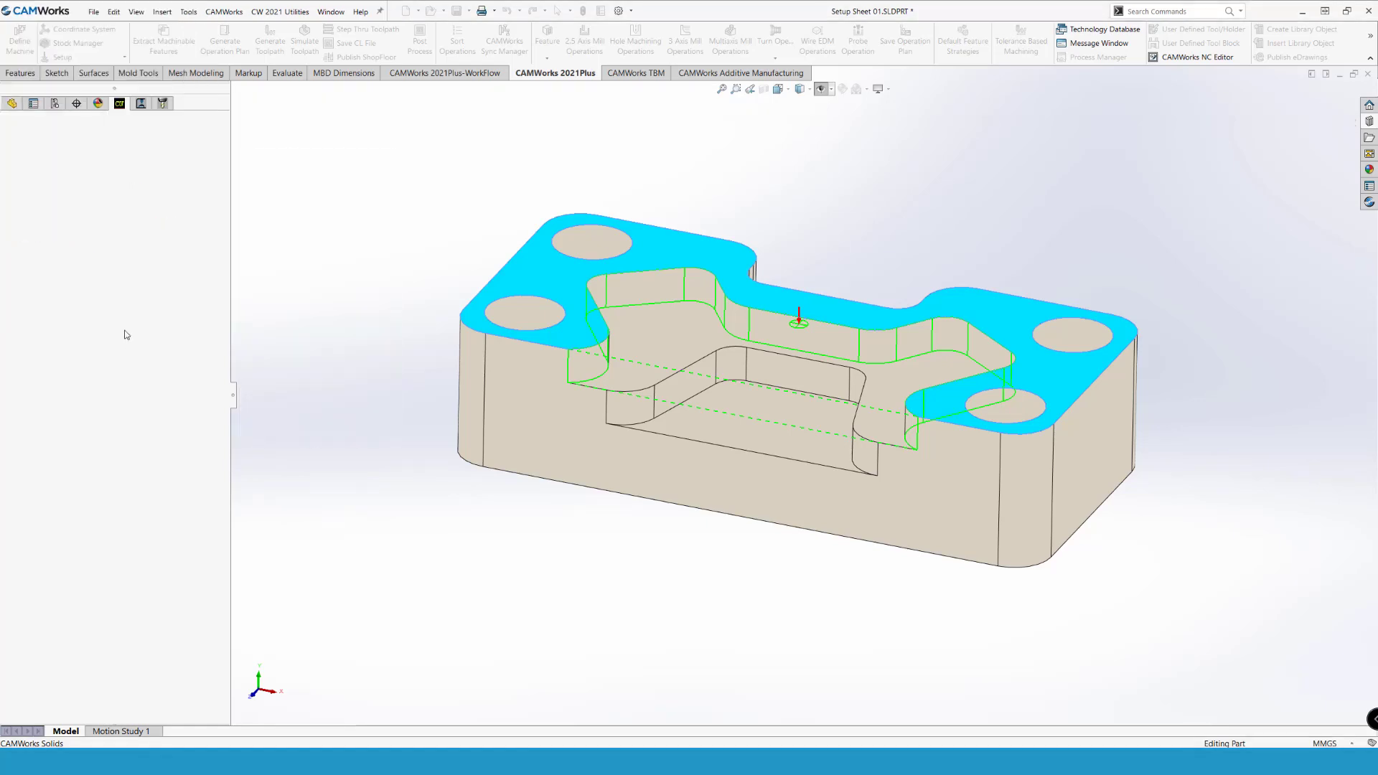
Step: Add Irregular Slot2 from the lower pocket floor face with a Rough-Finish strategy
{"action": "right_click", "coordinate": [66, 199]}
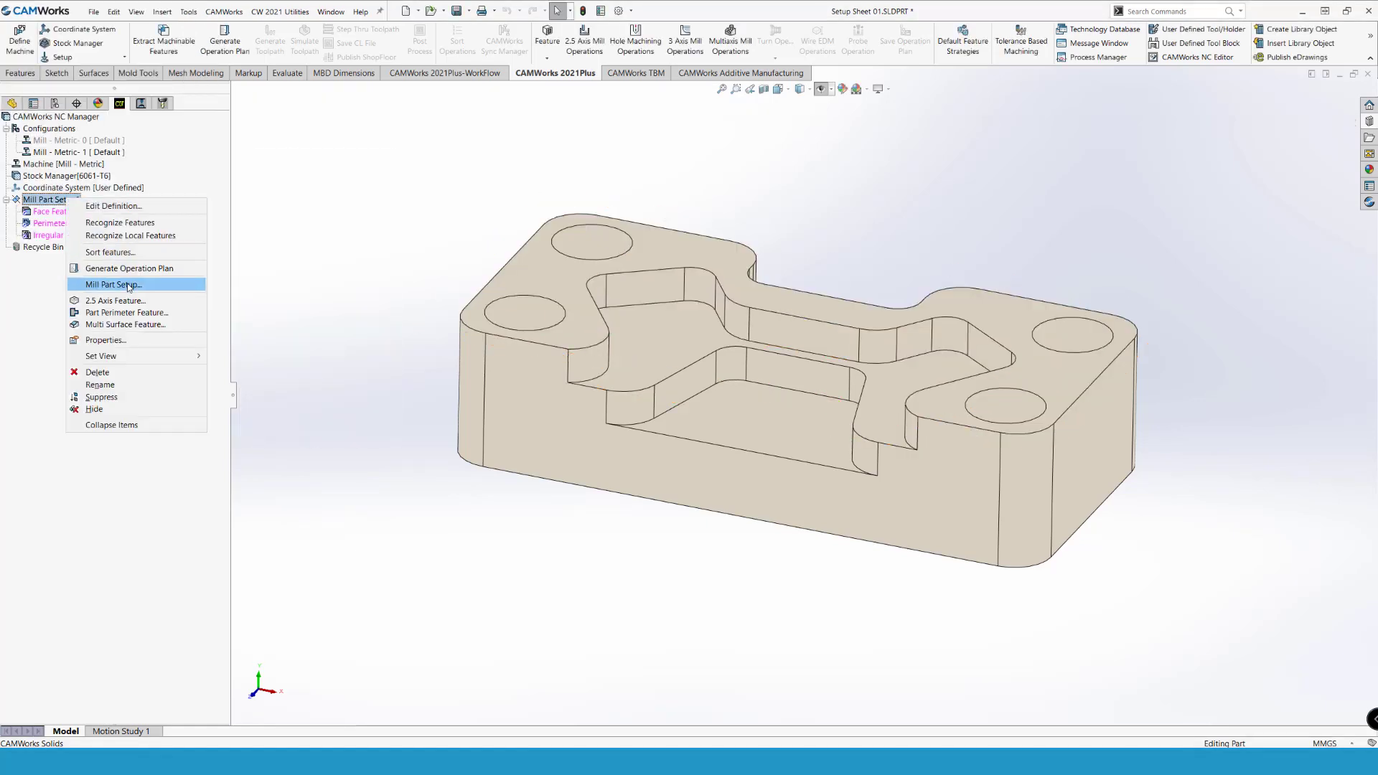
{"action": "left_click", "coordinate": [119, 300]}
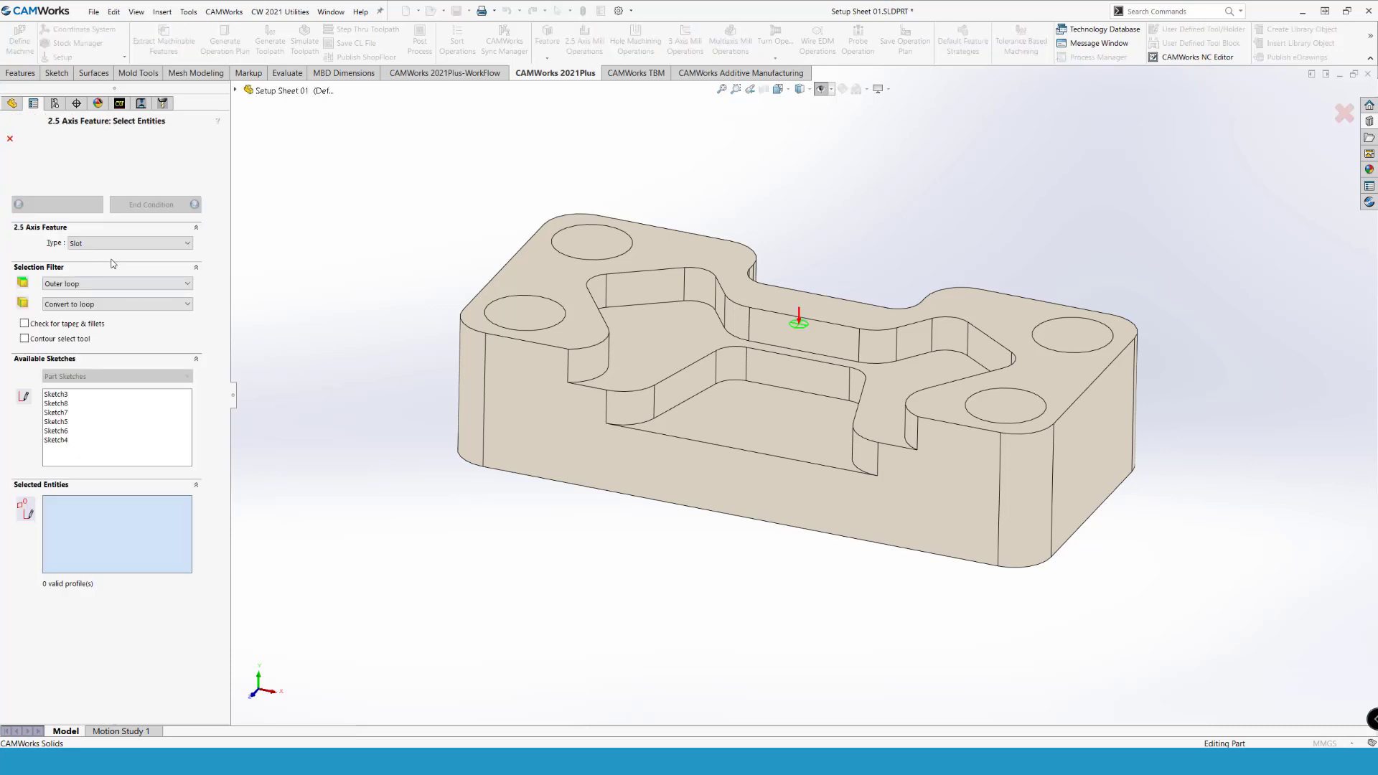
{"action": "left_click", "coordinate": [707, 430]}
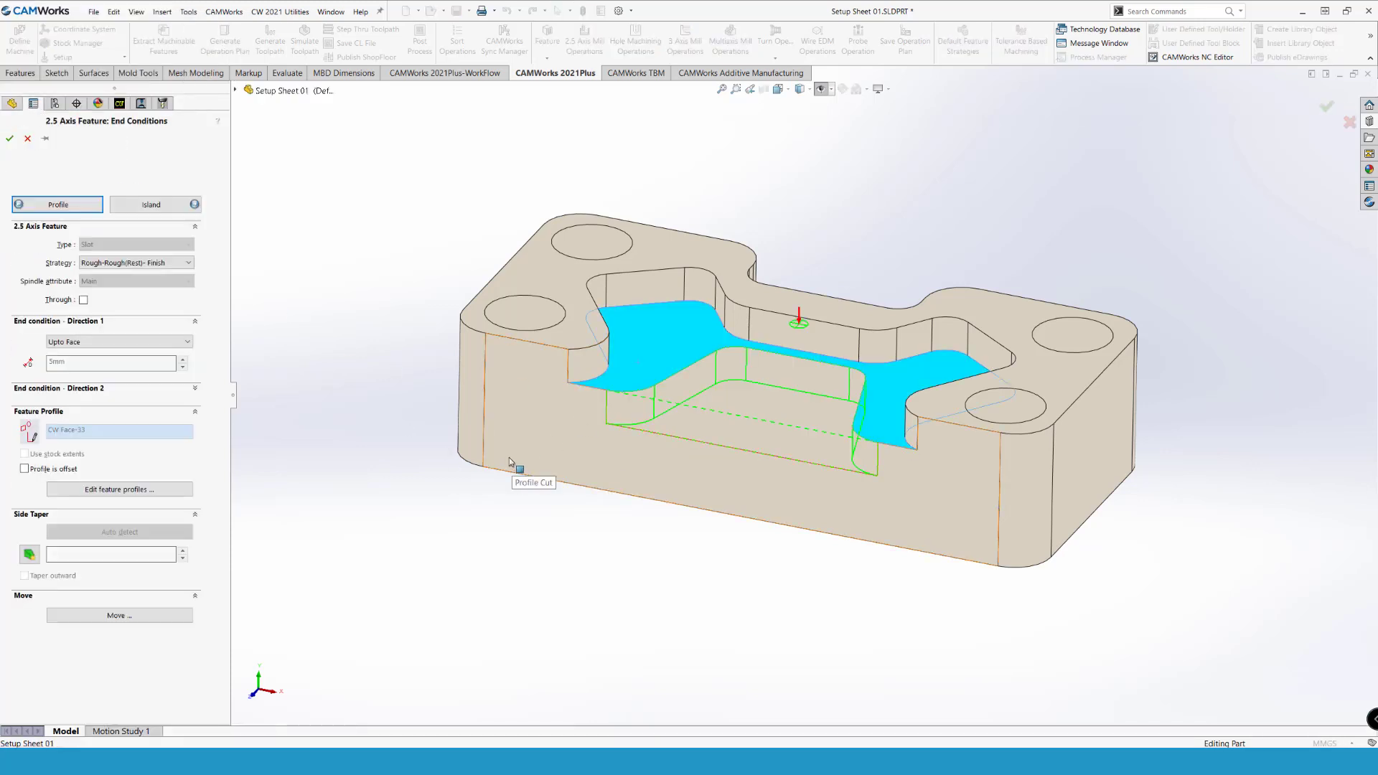
{"action": "left_click", "coordinate": [188, 263]}
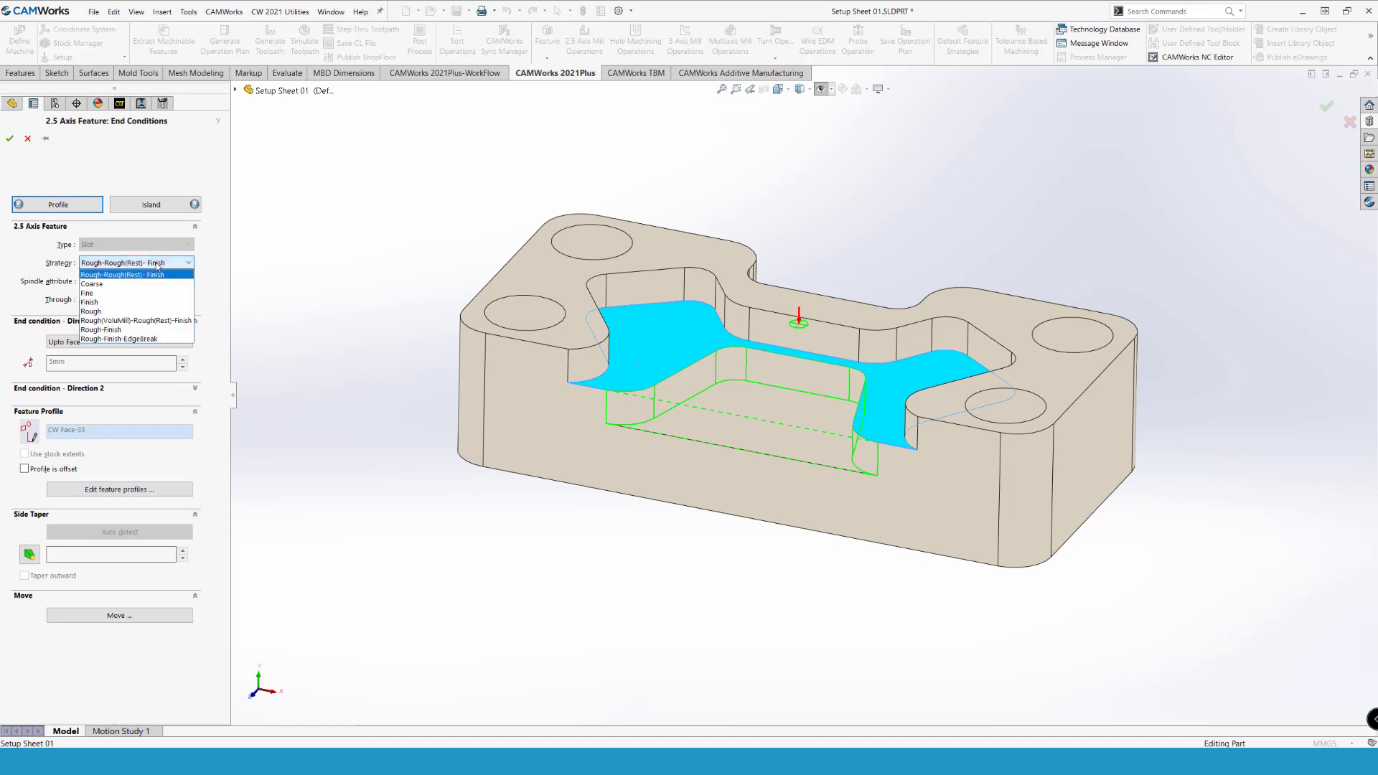
{"action": "left_click", "coordinate": [129, 316]}
{"action": "middle_click_drag", "start_coordinate": [443, 485], "coordinate": [707, 484]}
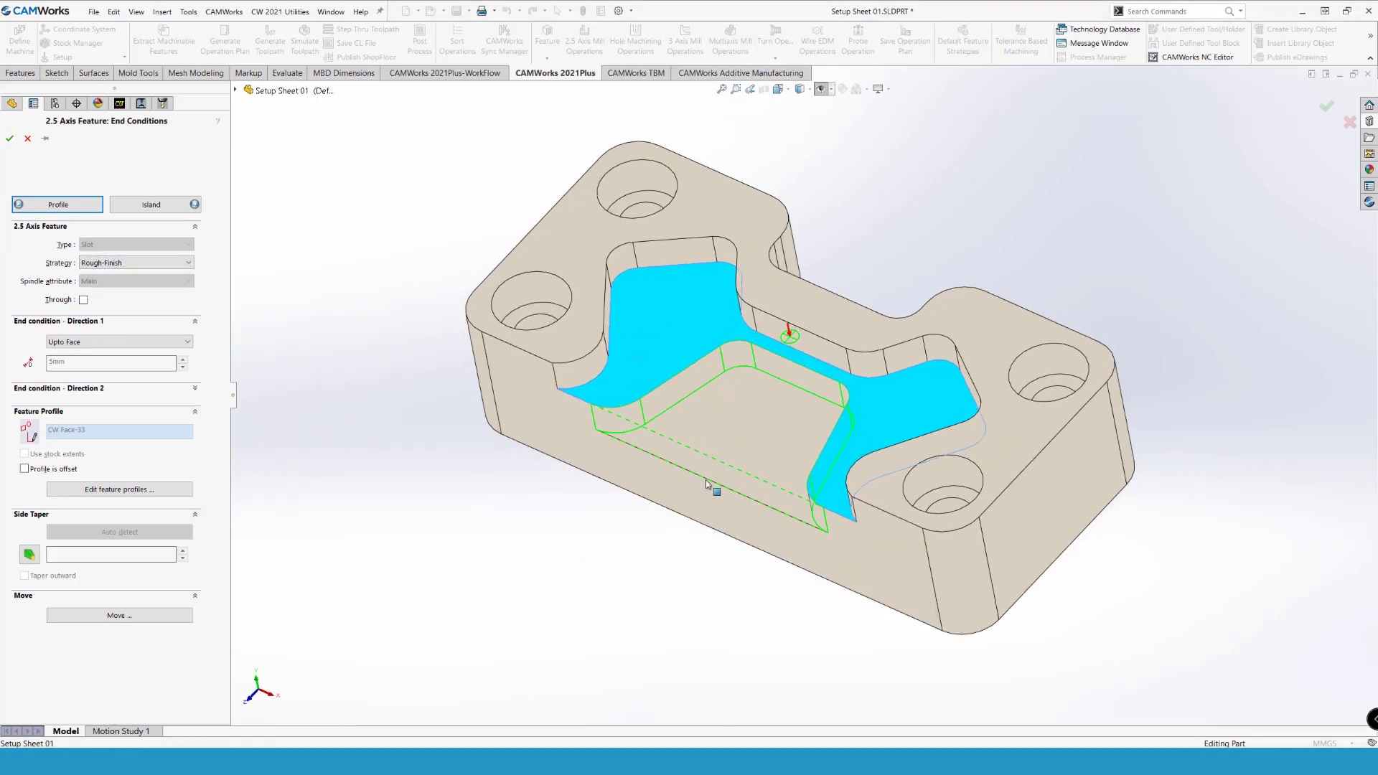
{"action": "left_click", "coordinate": [9, 138]}
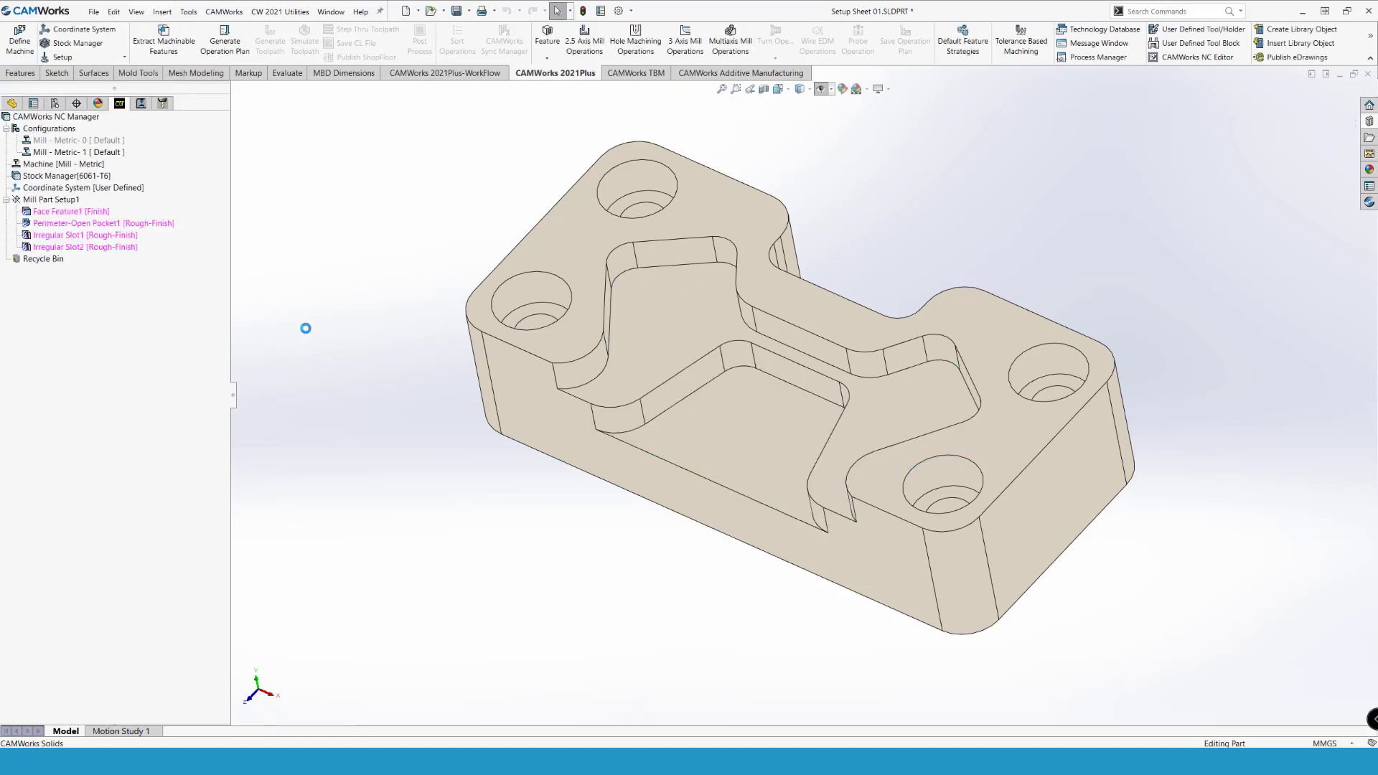
{"action": "middle_click_drag", "start_coordinate": [281, 267], "coordinate": [551, 239]}
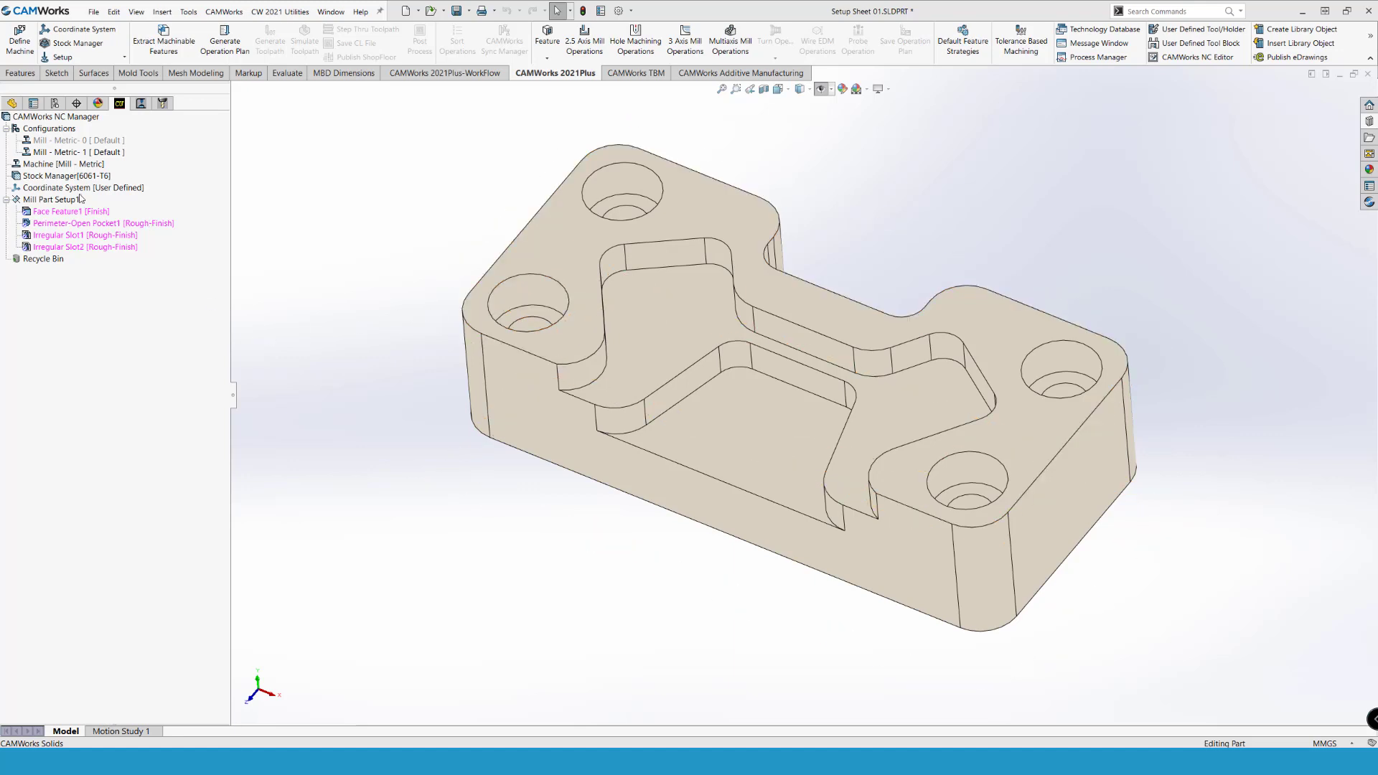
Step: Start a Hole 2.5 Axis Feature and select the four counterbored holes
{"action": "right_click", "coordinate": [58, 201]}
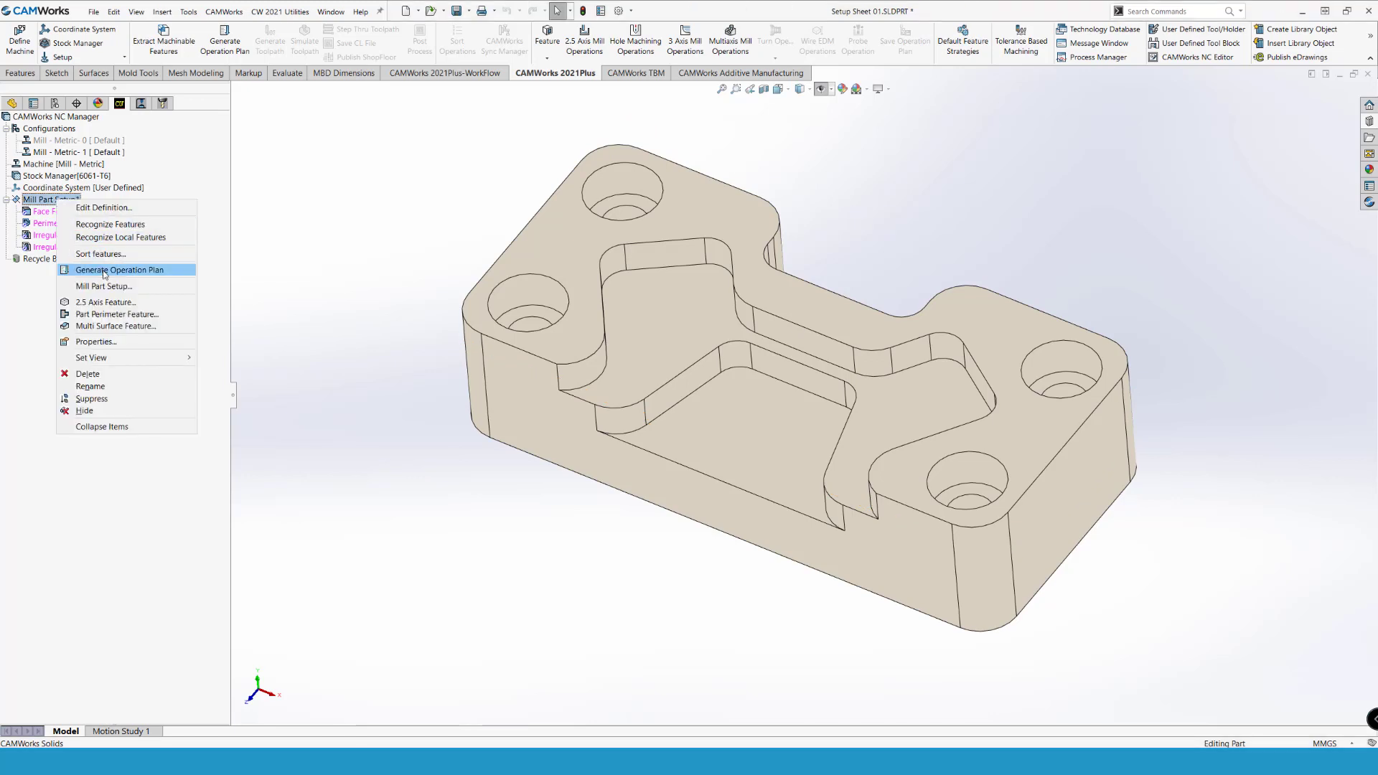
{"action": "left_click", "coordinate": [109, 305]}
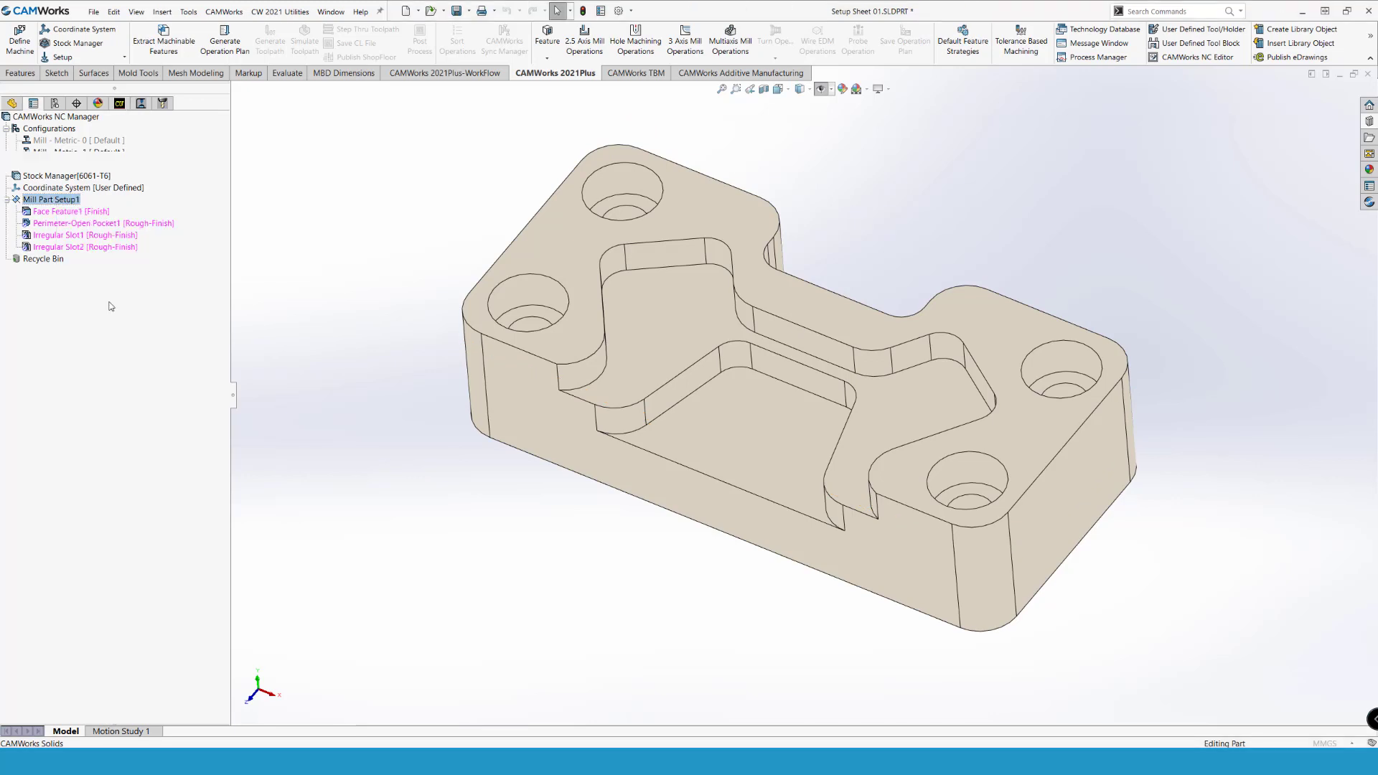
{"action": "left_click", "coordinate": [127, 244]}
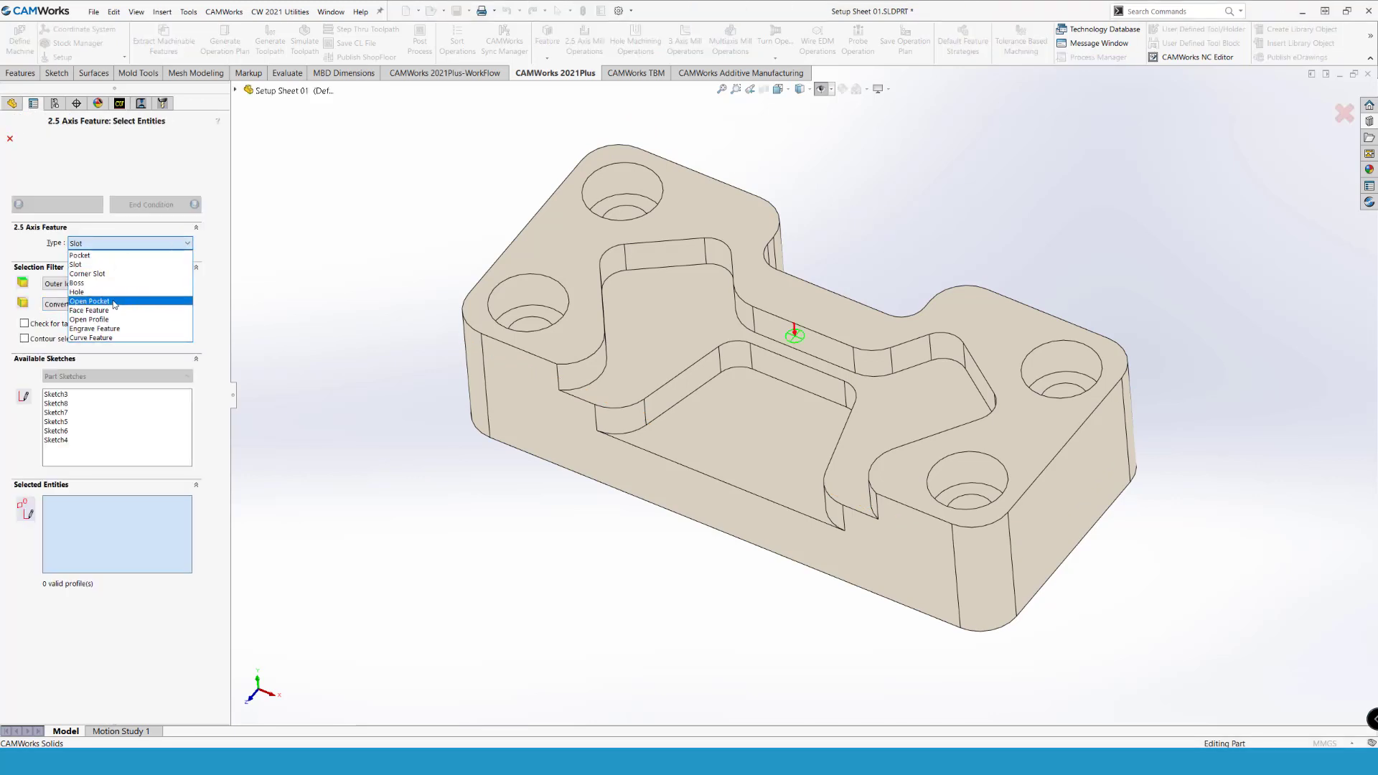
{"action": "left_click", "coordinate": [121, 292]}
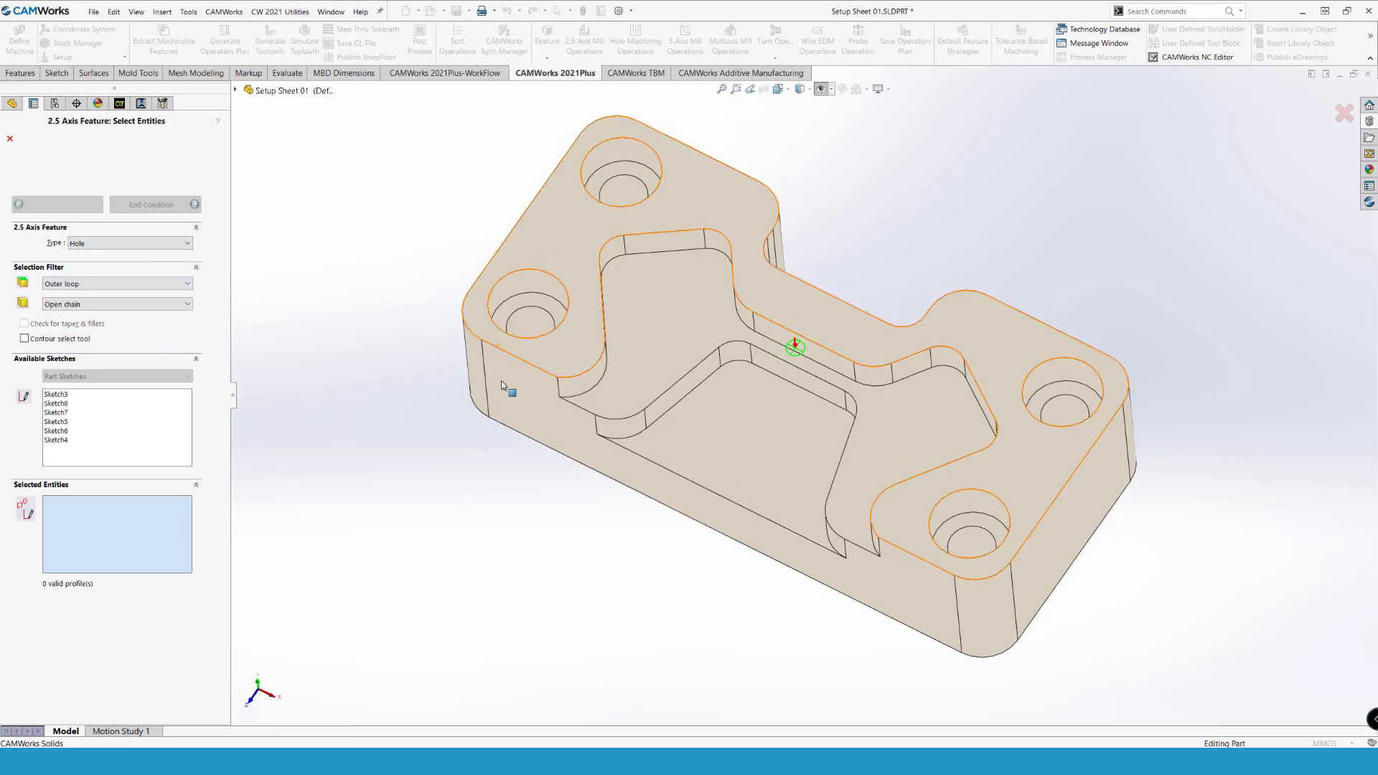
{"action": "left_click", "coordinate": [530, 323]}
{"action": "left_click", "coordinate": [622, 190]}
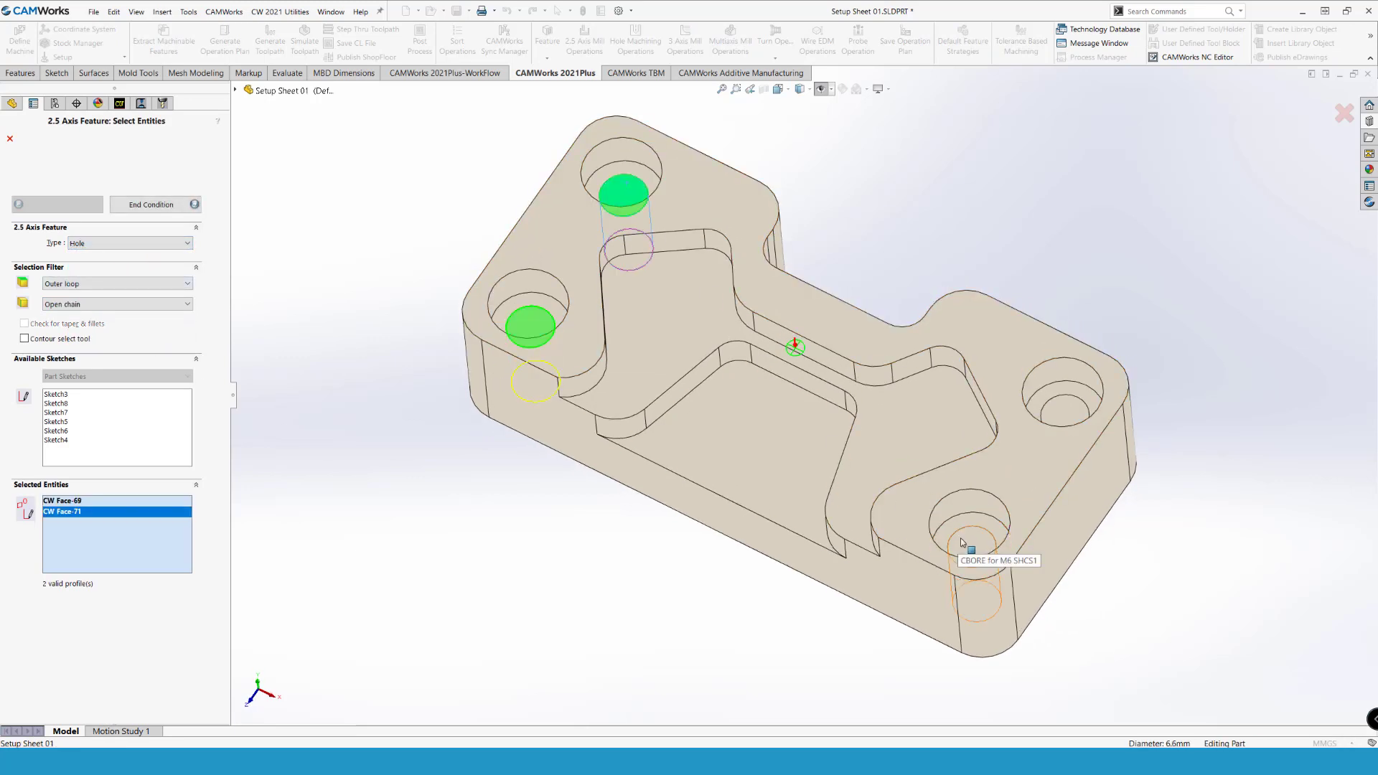
{"action": "left_click", "coordinate": [960, 551]}
{"action": "left_click", "coordinate": [1063, 411]}
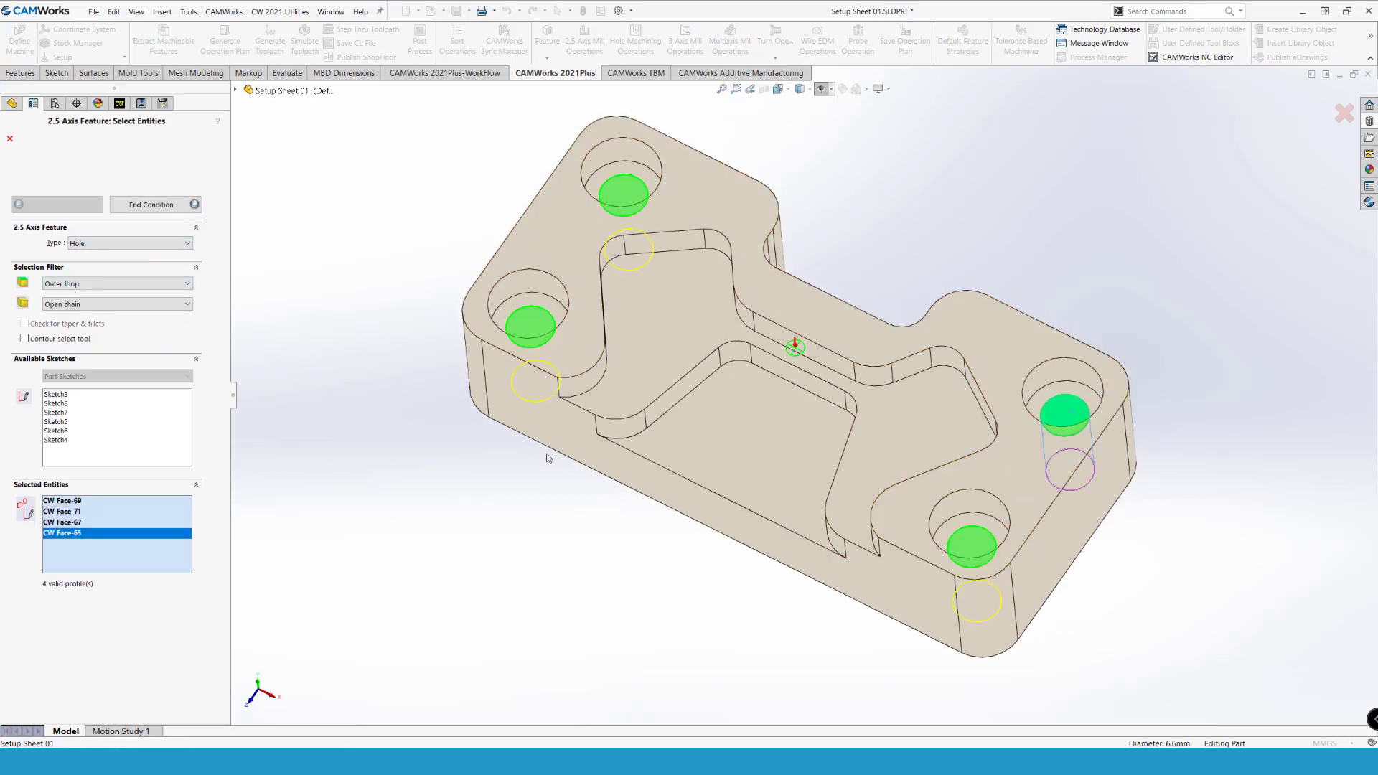
Step: Set both hole end-condition directions to Upto Stock and finish the hole feature
{"action": "left_click", "coordinate": [172, 209]}
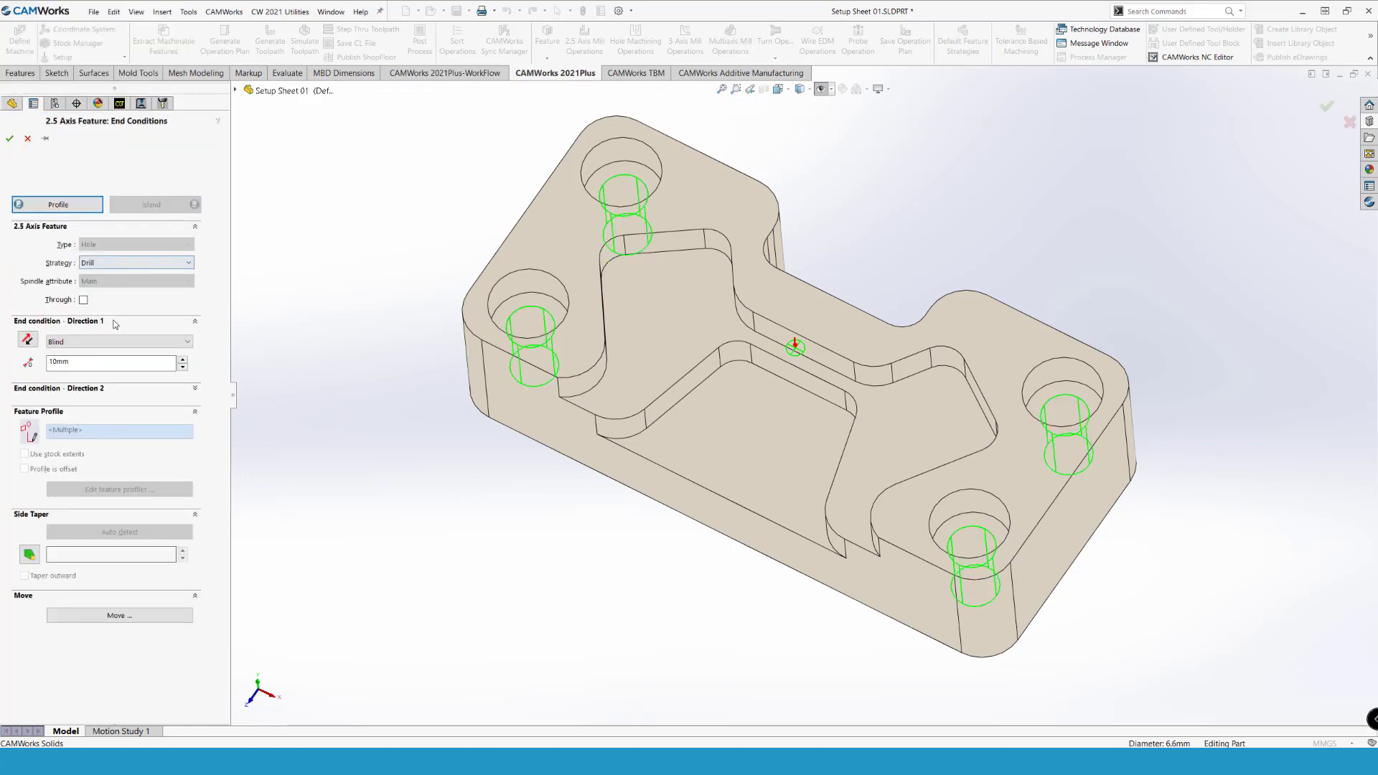
{"action": "left_click", "coordinate": [115, 342]}
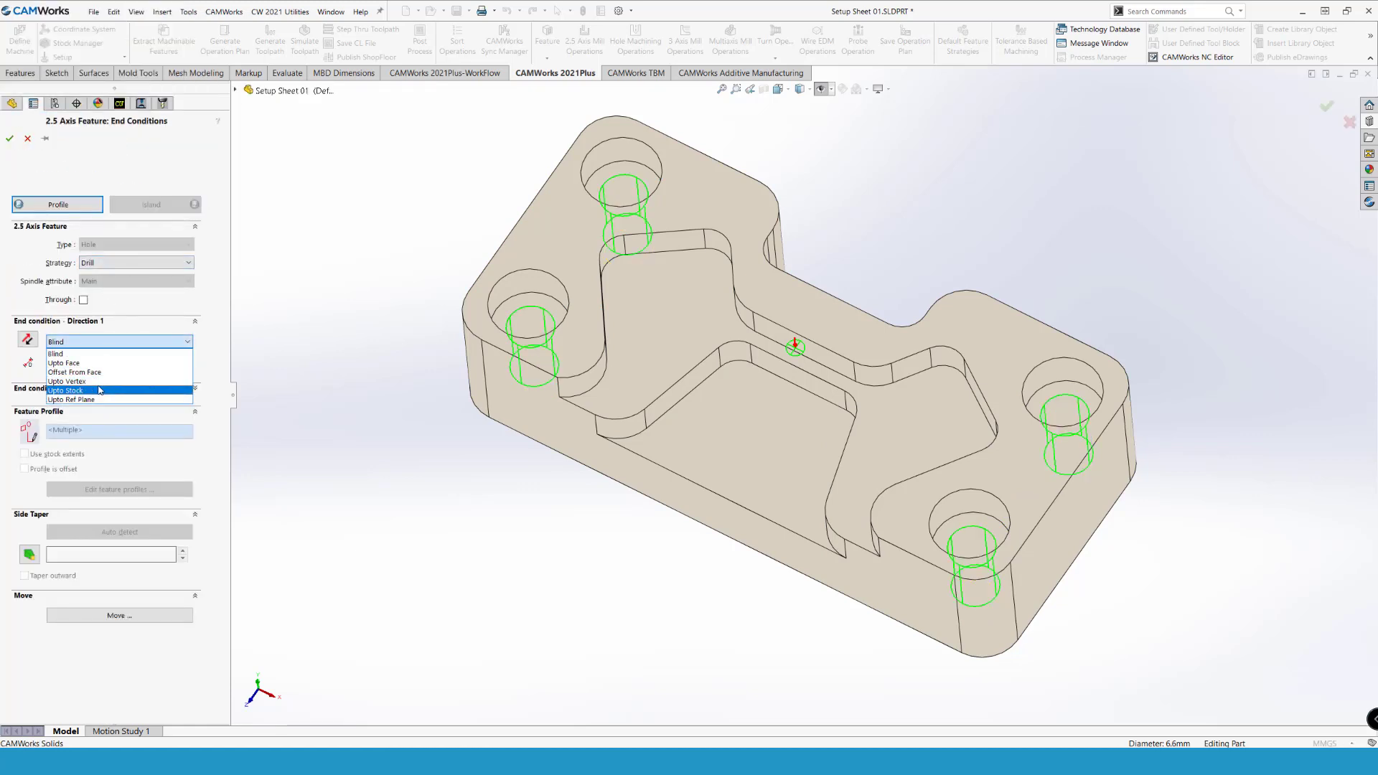
{"action": "left_click", "coordinate": [99, 390]}
{"action": "left_click", "coordinate": [119, 407]}
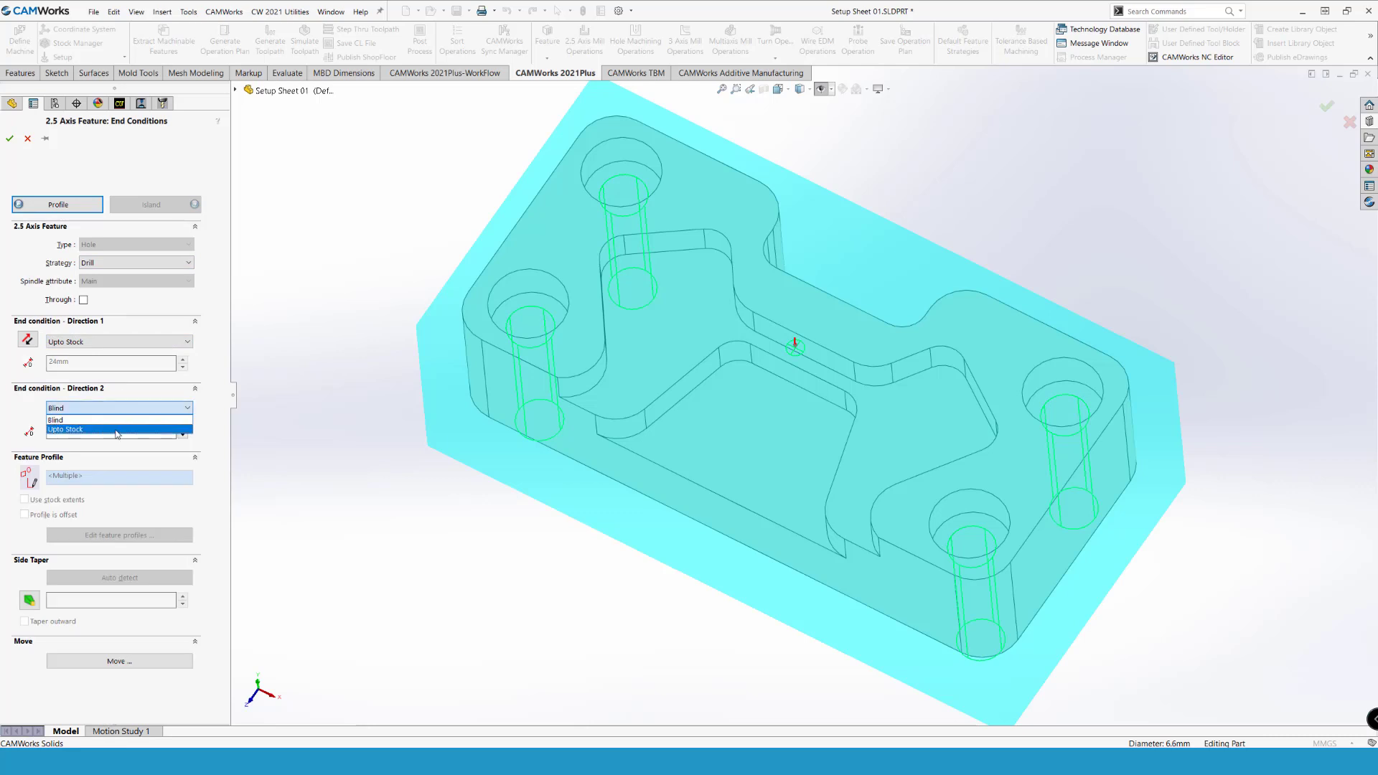
{"action": "left_click", "coordinate": [117, 429]}
{"action": "left_click", "coordinate": [9, 138]}
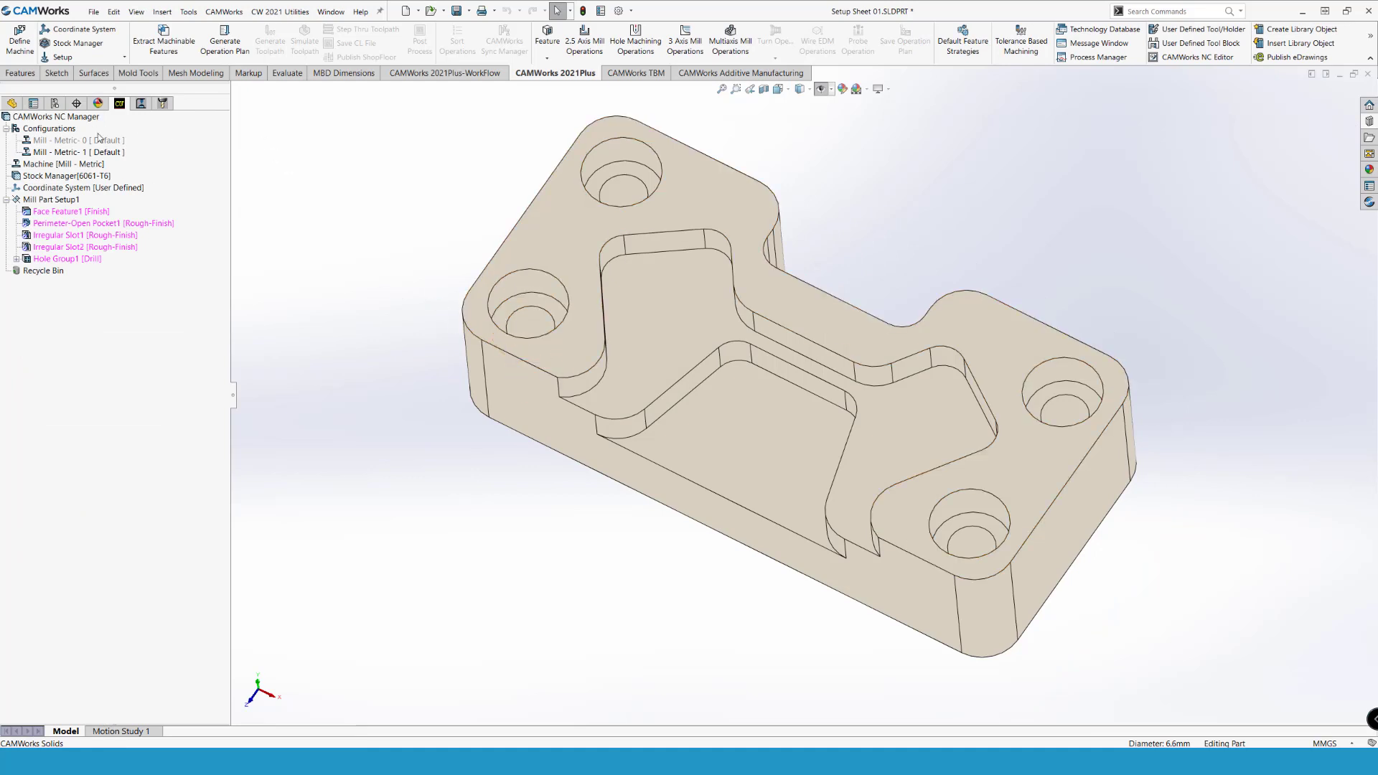
Step: Start a Pocket 2.5 Axis Feature and select the four counterbore outlines
{"action": "right_click", "coordinate": [49, 206]}
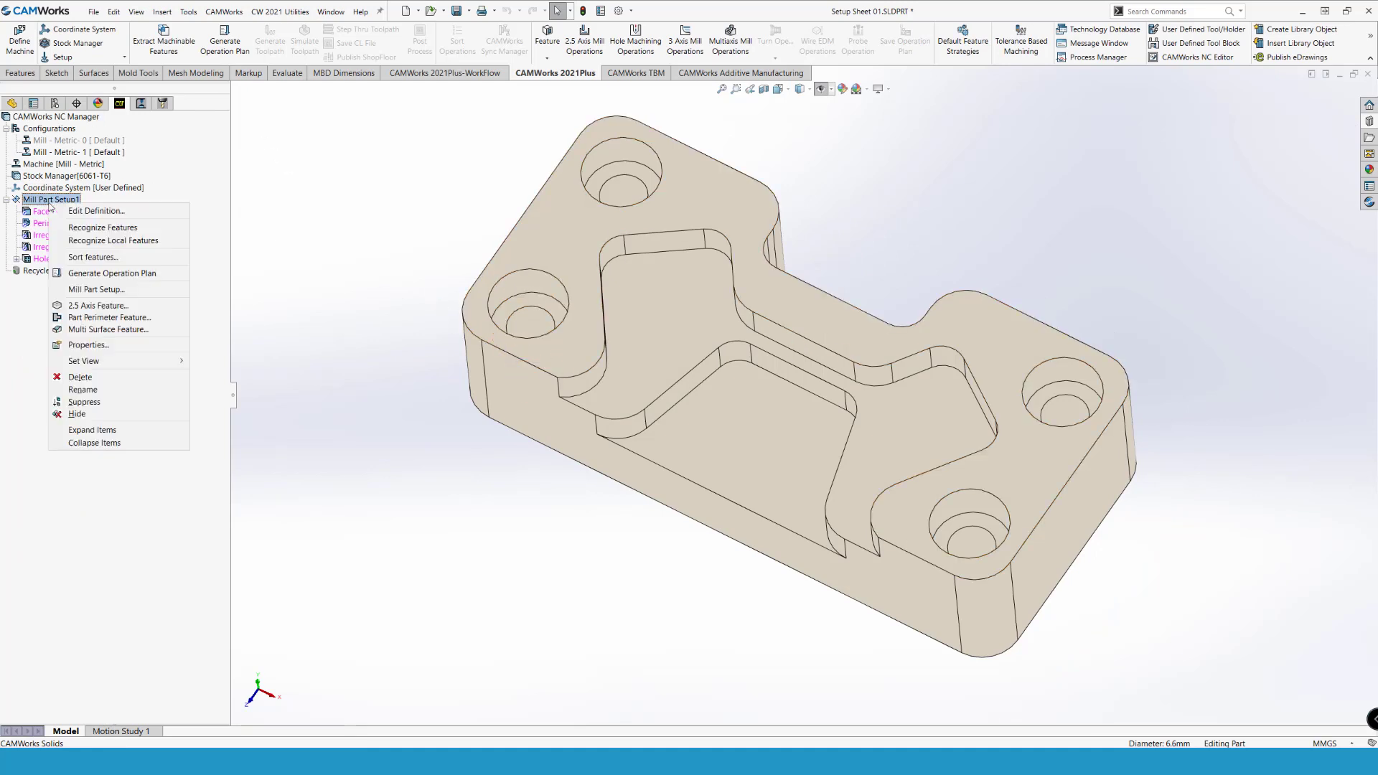
{"action": "left_click", "coordinate": [92, 309]}
{"action": "left_click", "coordinate": [111, 244]}
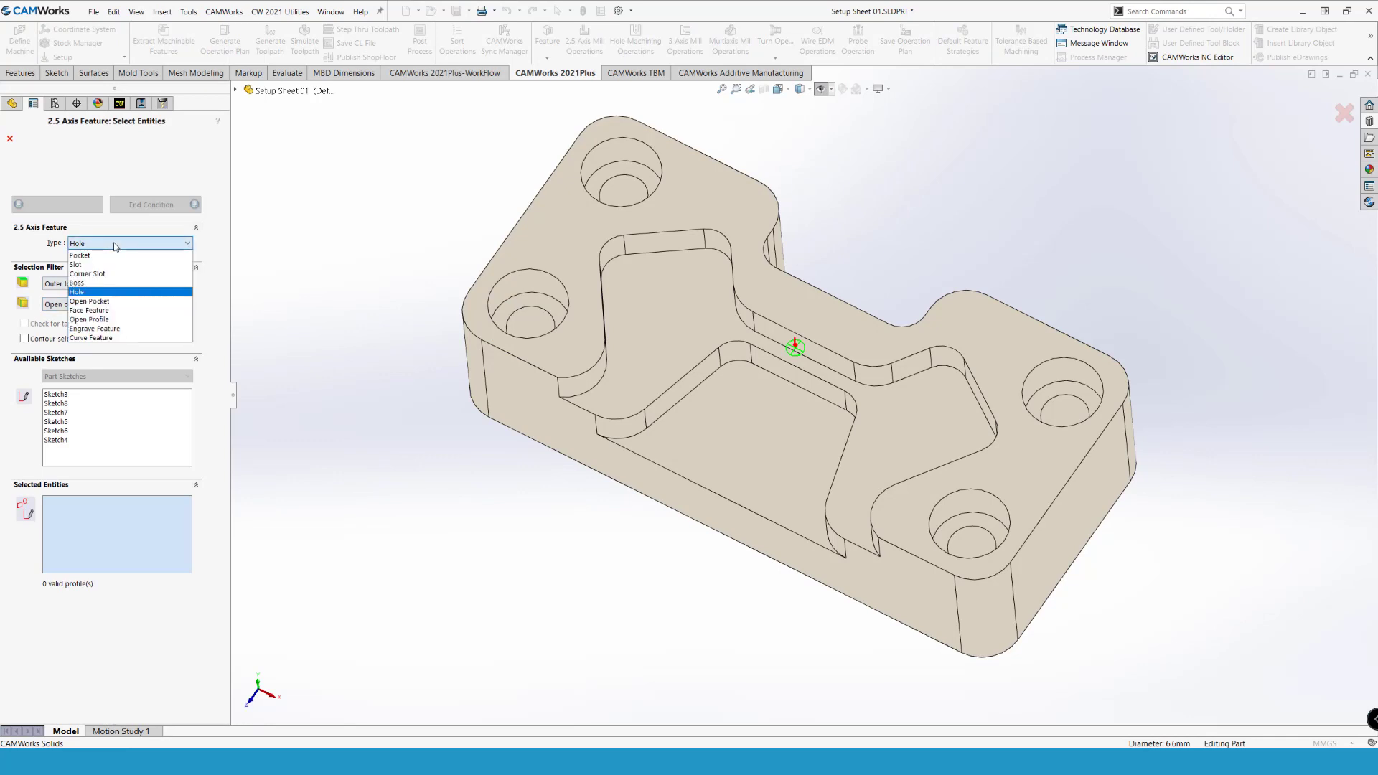
{"action": "left_click", "coordinate": [81, 255]}
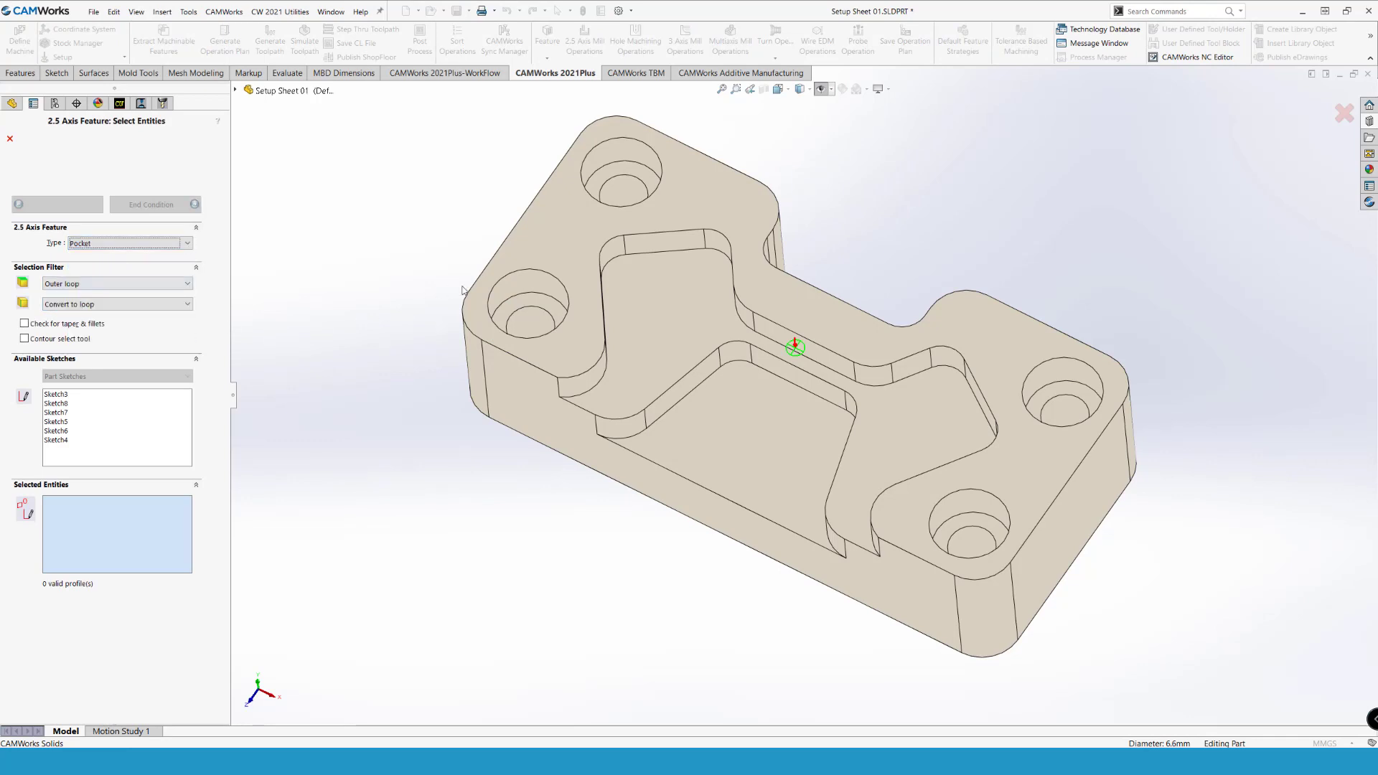
{"action": "left_click", "coordinate": [531, 273]}
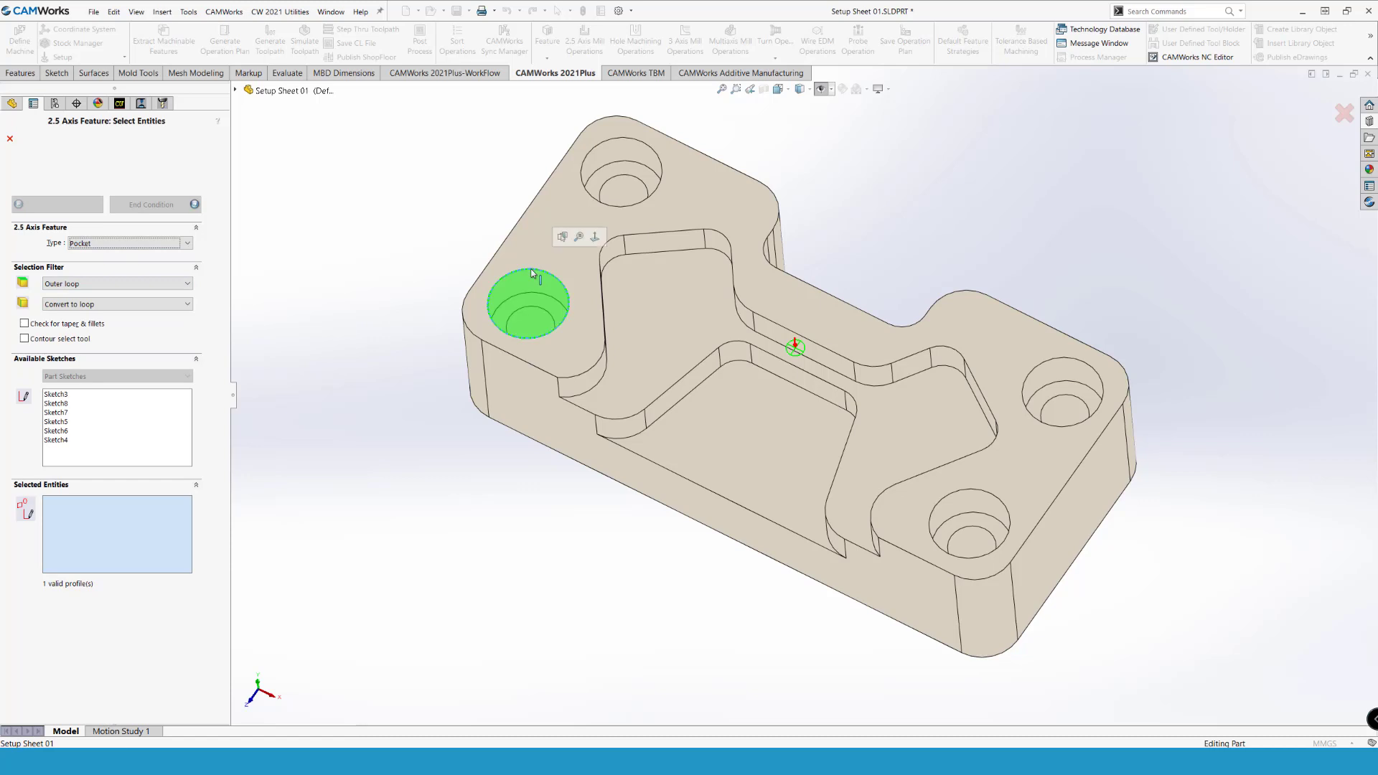
{"action": "left_click", "coordinate": [609, 143]}
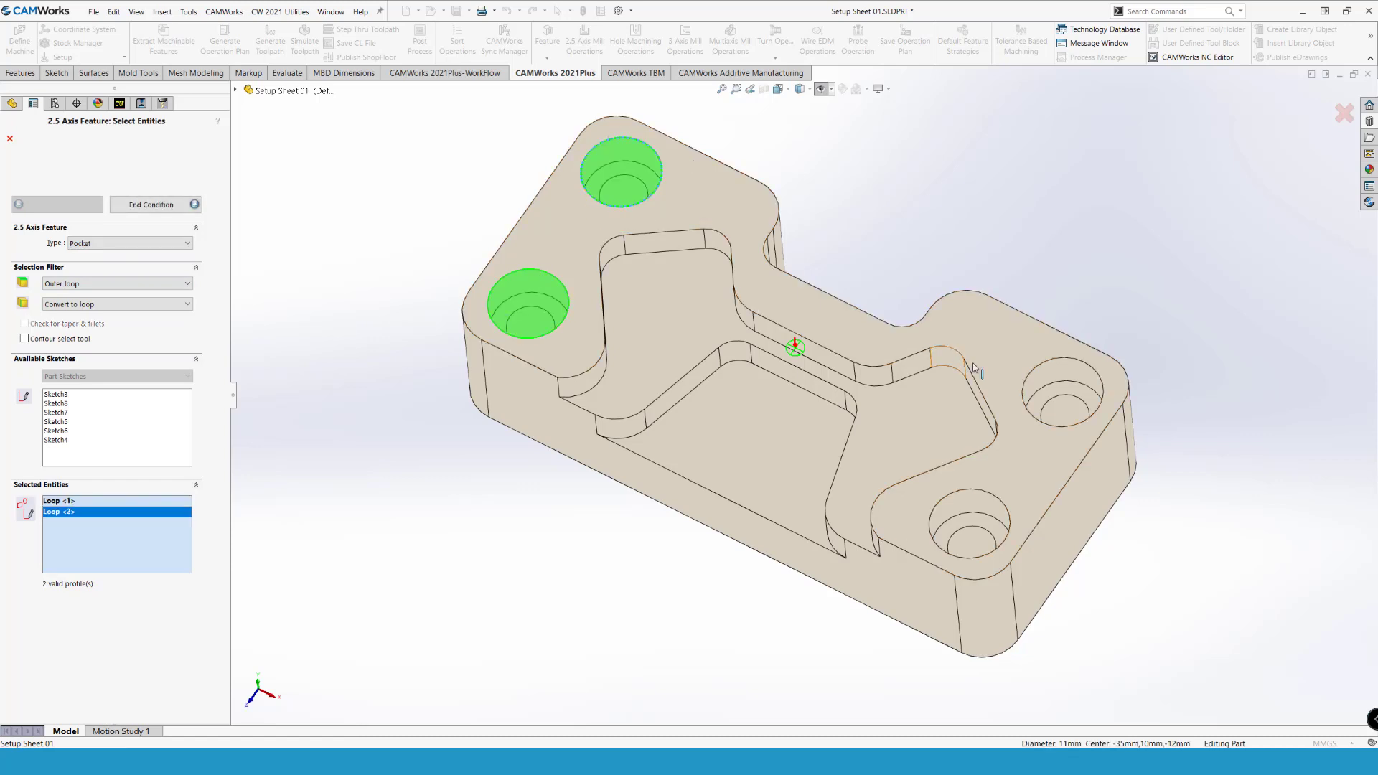
{"action": "left_click", "coordinate": [1050, 363]}
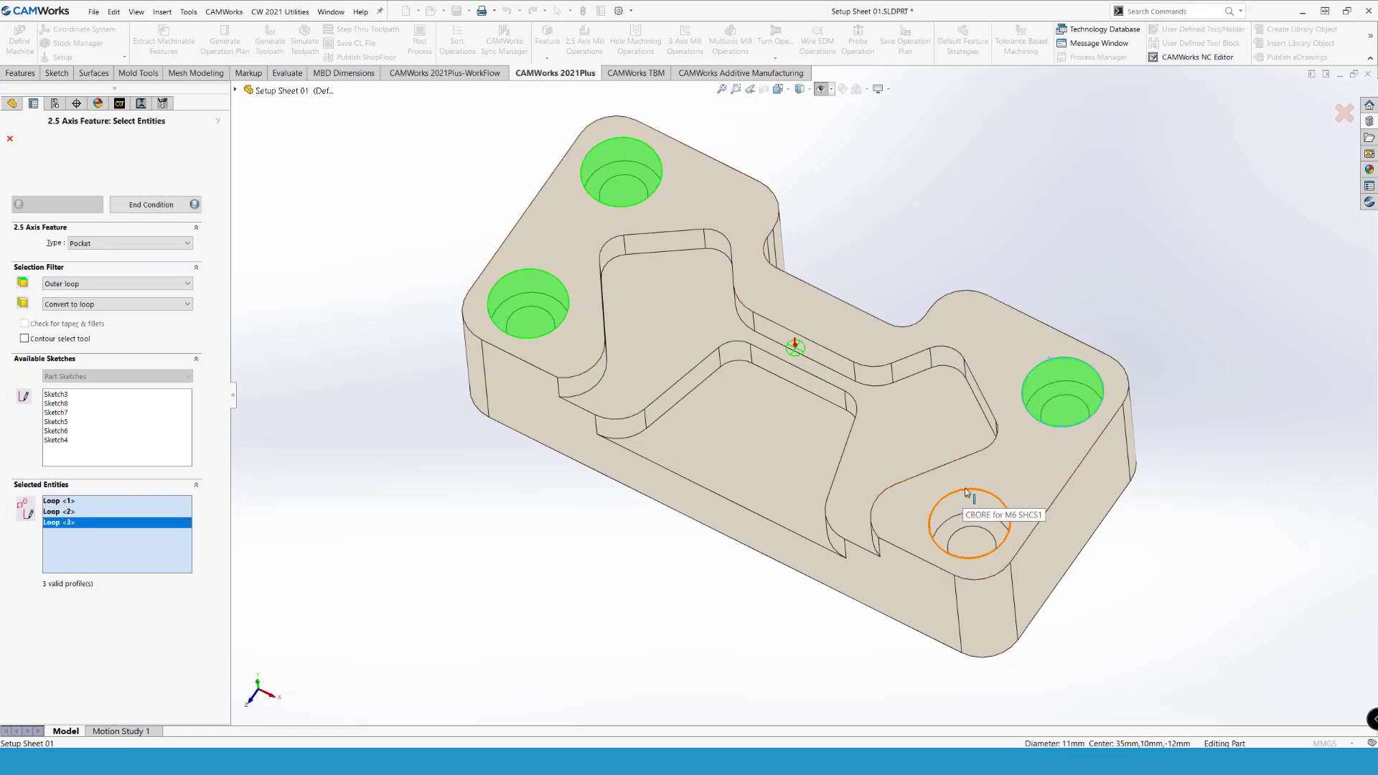
{"action": "left_click", "coordinate": [965, 489]}
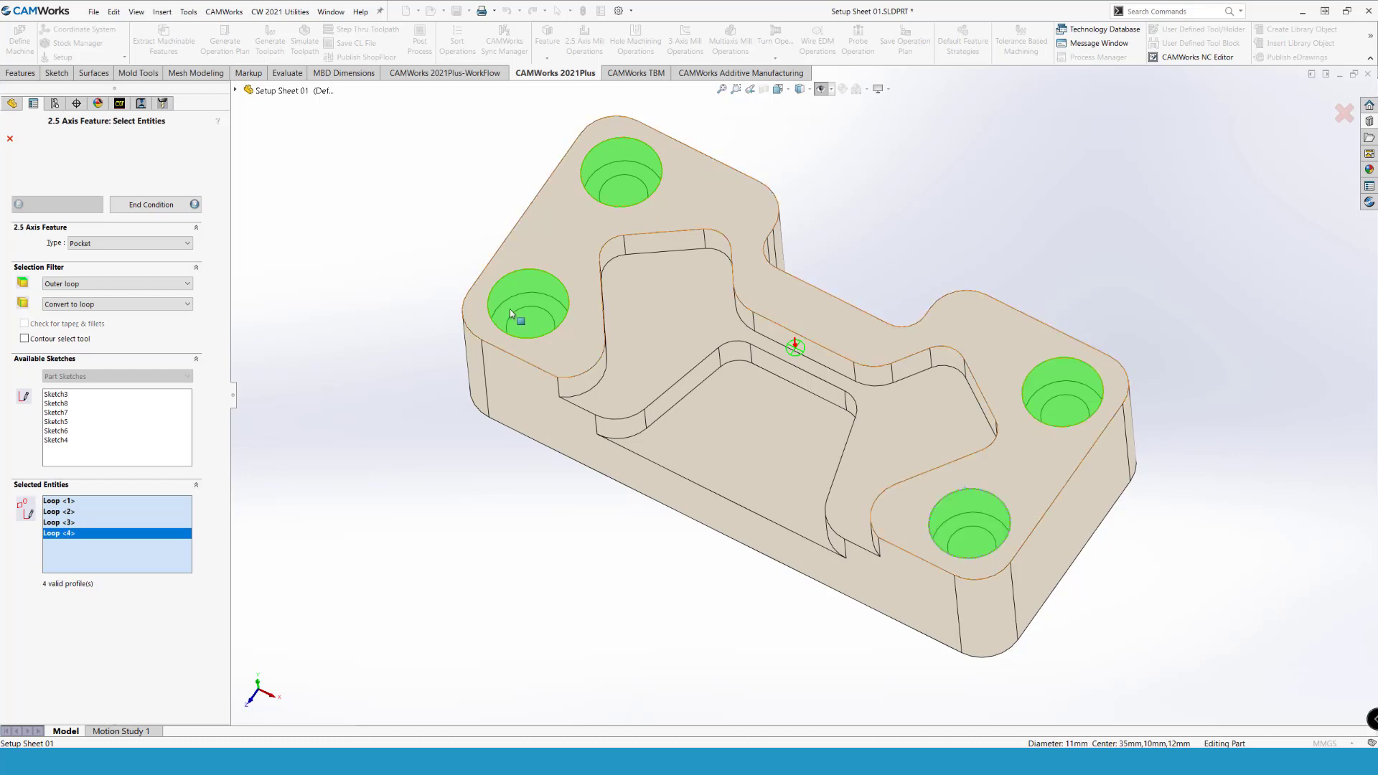
Step: Cut the pocket up to the counterbore floor face with a Rough-Finish strategy
{"action": "left_click", "coordinate": [164, 205]}
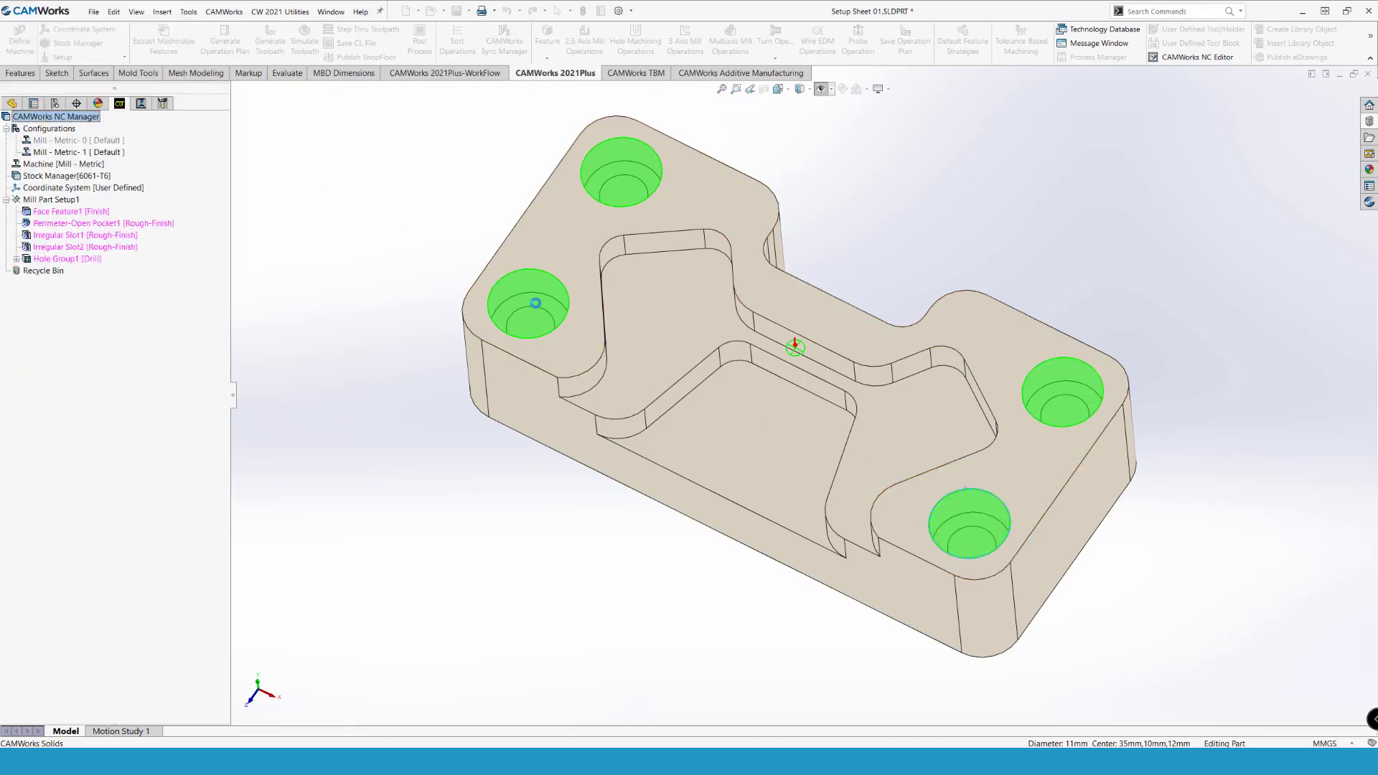
{"action": "left_click", "coordinate": [537, 313]}
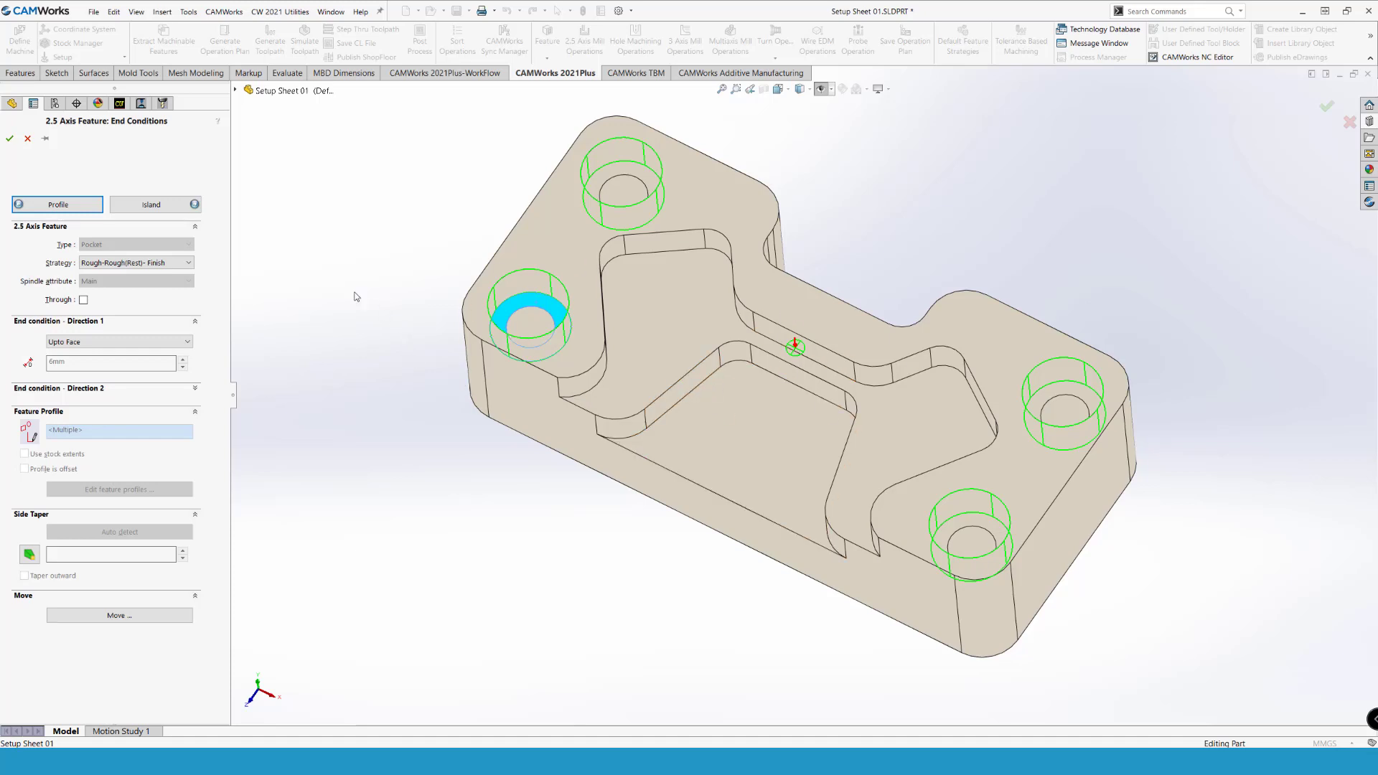
{"action": "left_click", "coordinate": [137, 263]}
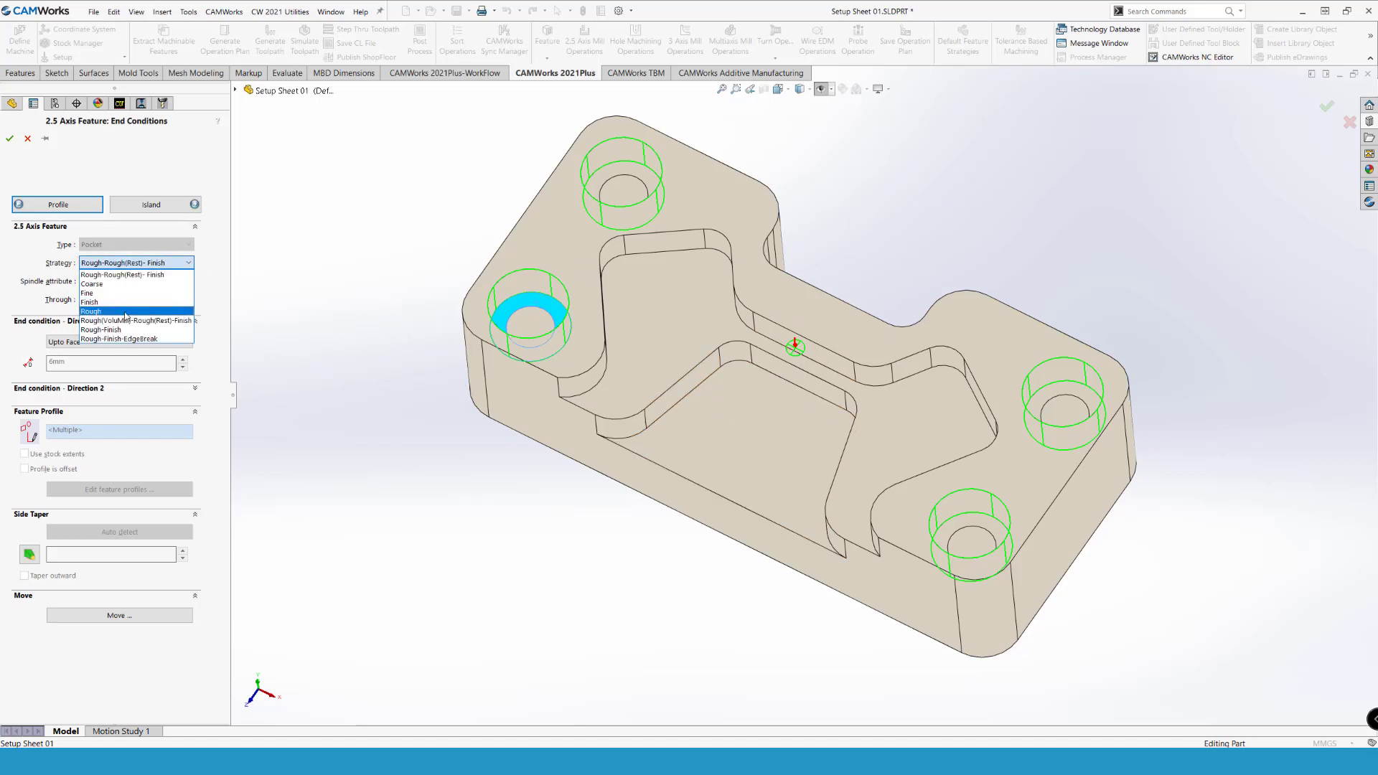
{"action": "left_click", "coordinate": [115, 314]}
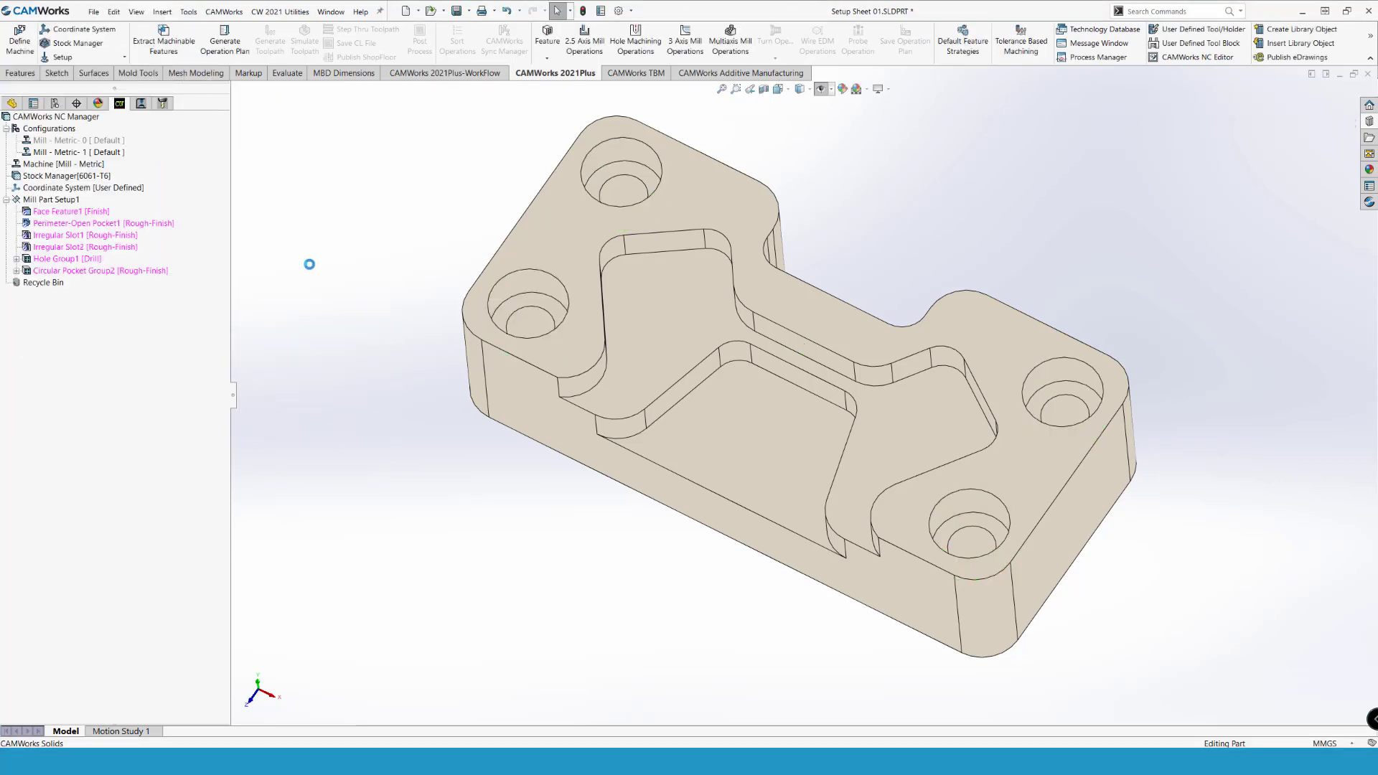
Step: Generate the operation plan and toolpaths for Mill Part Setup1, then view the Contour Mill4 toolpath
{"action": "left_click", "coordinate": [49, 200]}
{"action": "left_click", "coordinate": [73, 181]}
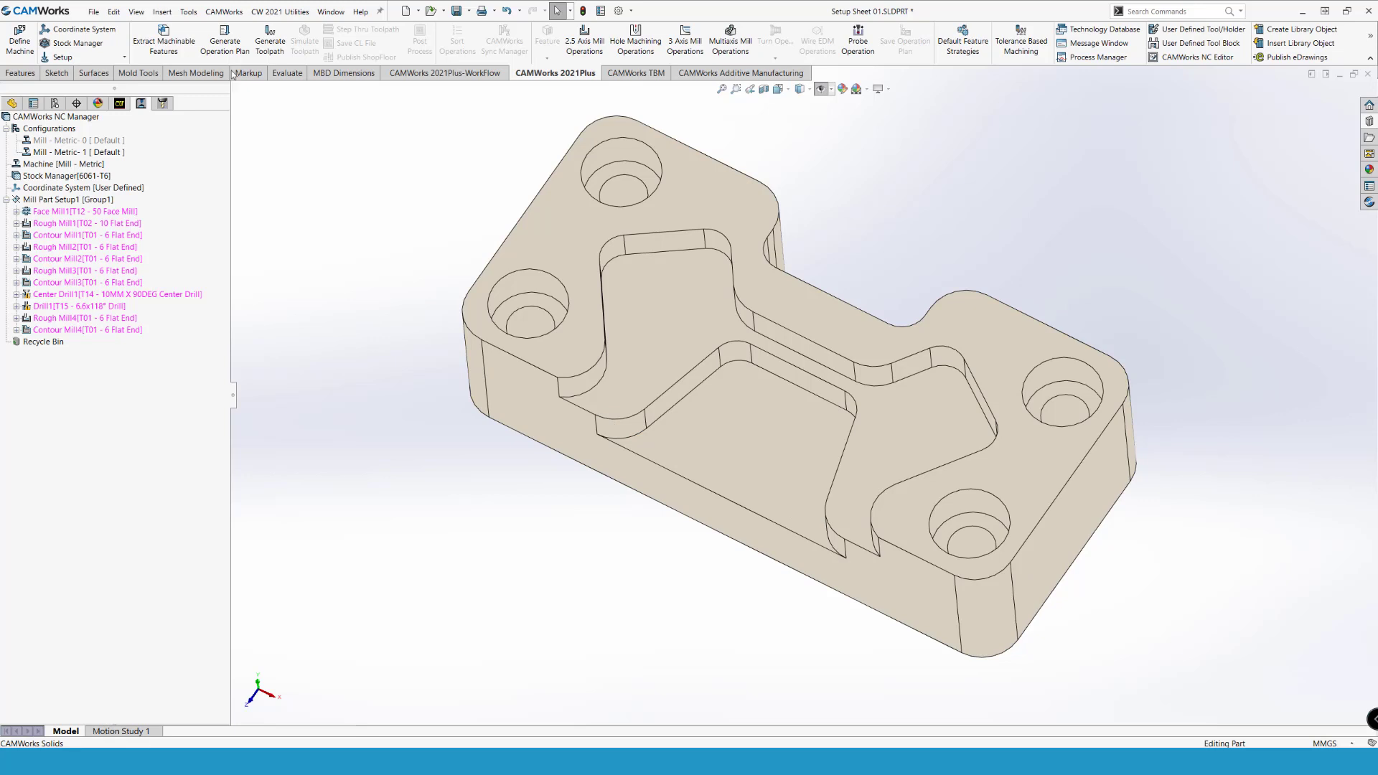
{"action": "left_click", "coordinate": [270, 41]}
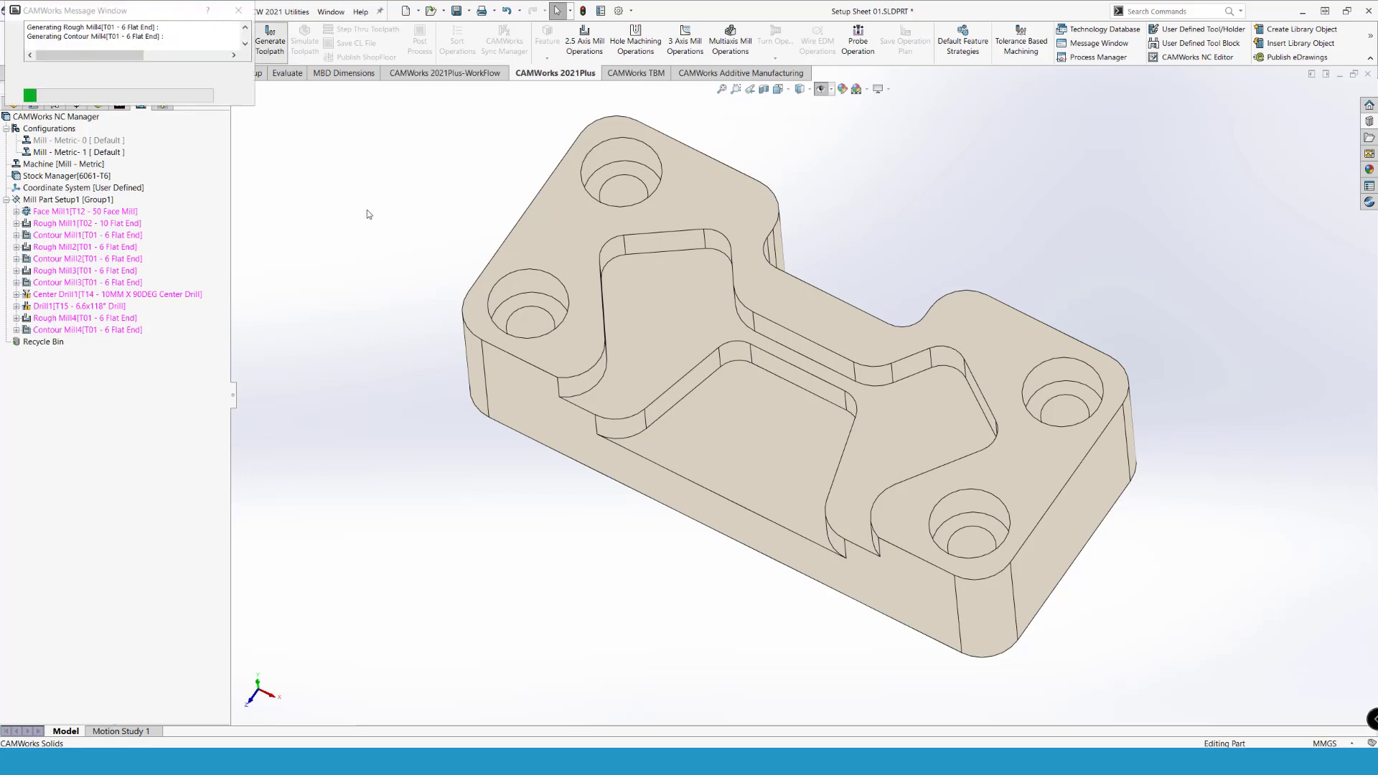
{"action": "left_click", "coordinate": [118, 332]}
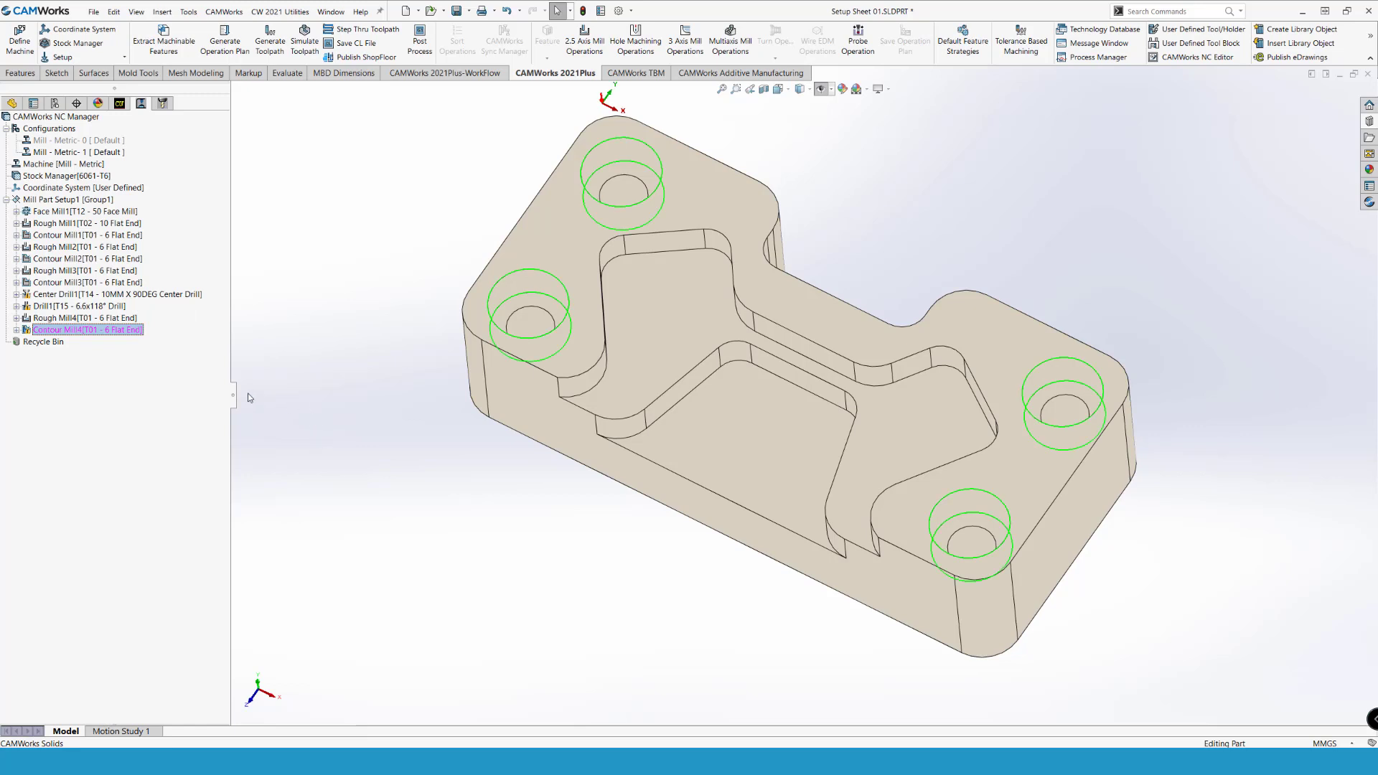
Step: Check What's Wrong on Contour Mill4 and dismiss the leadin/leadout error message
{"action": "right_click", "coordinate": [45, 336]}
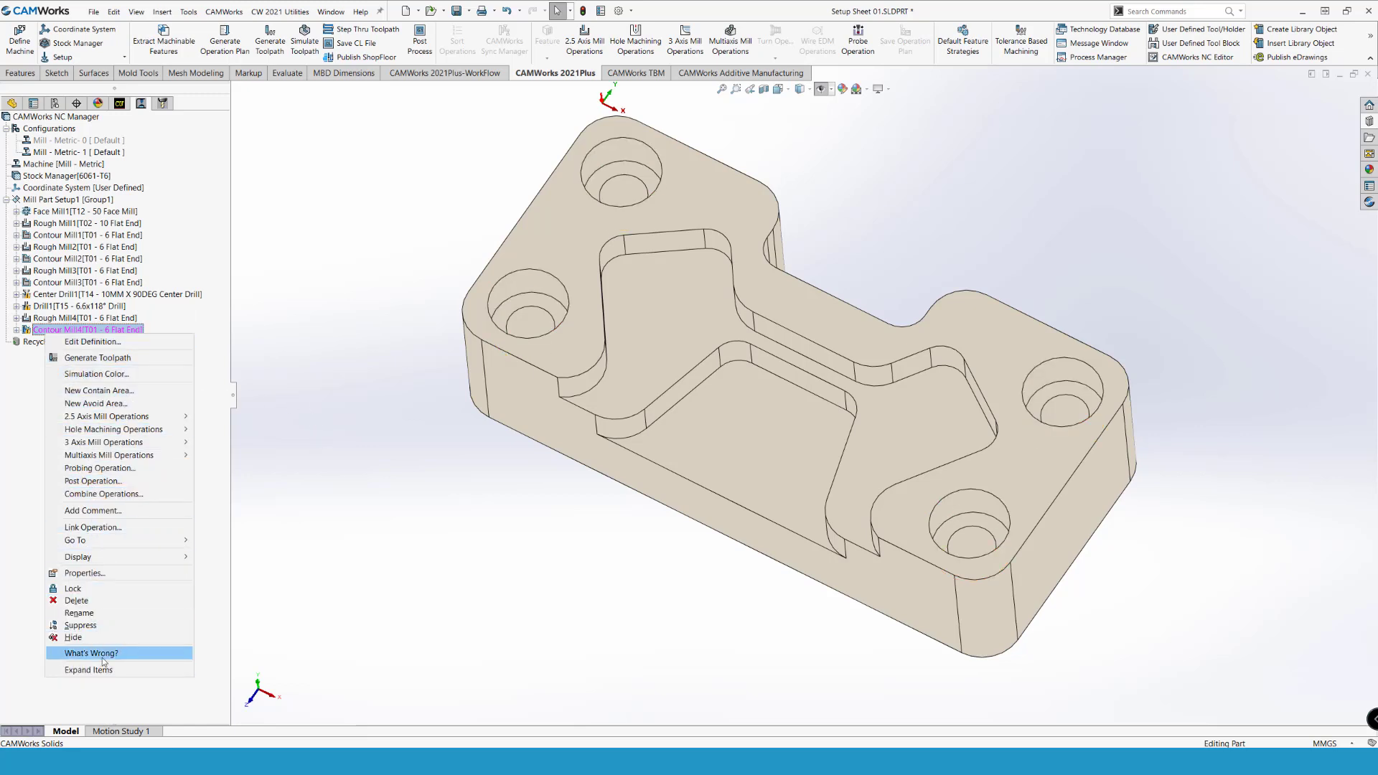
{"action": "left_click", "coordinate": [91, 654]}
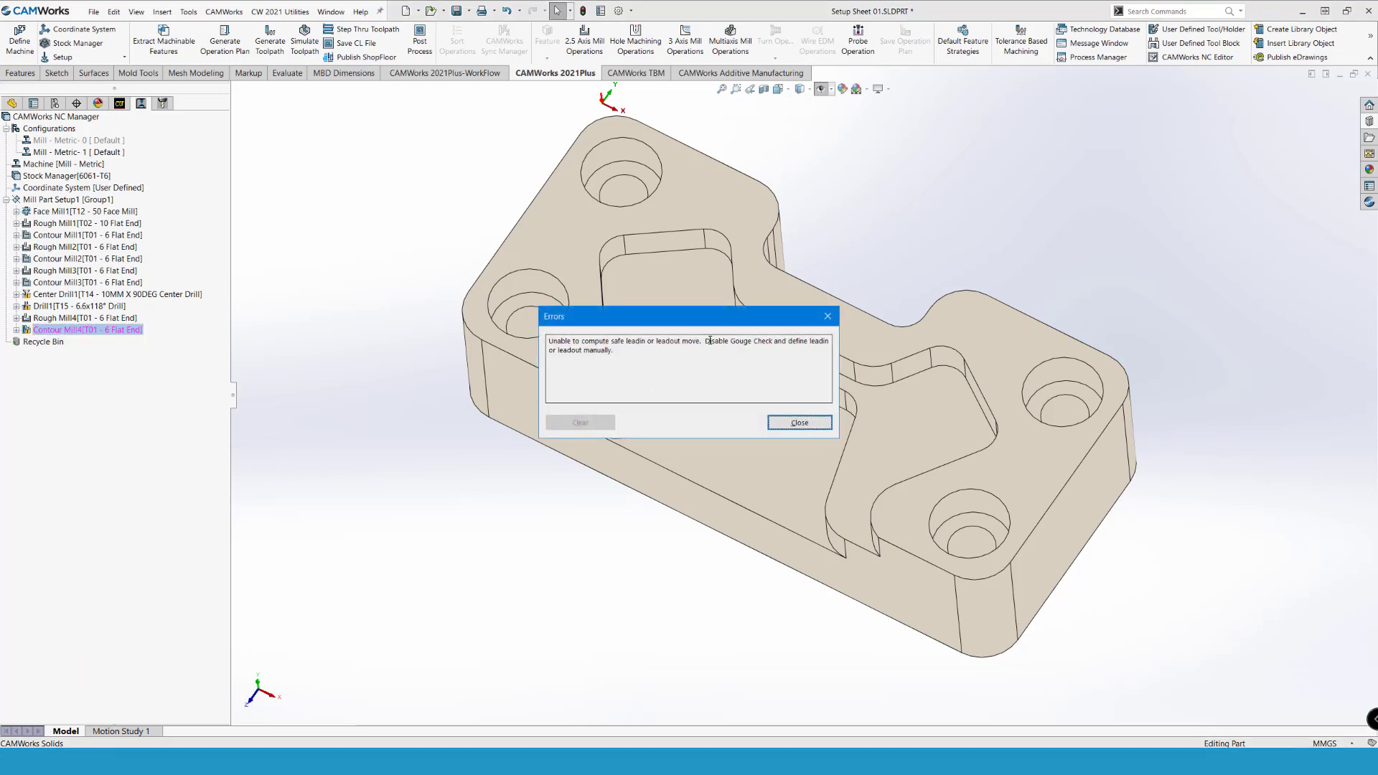
{"action": "left_click_drag", "start_coordinate": [709, 340], "coordinate": [819, 355]}
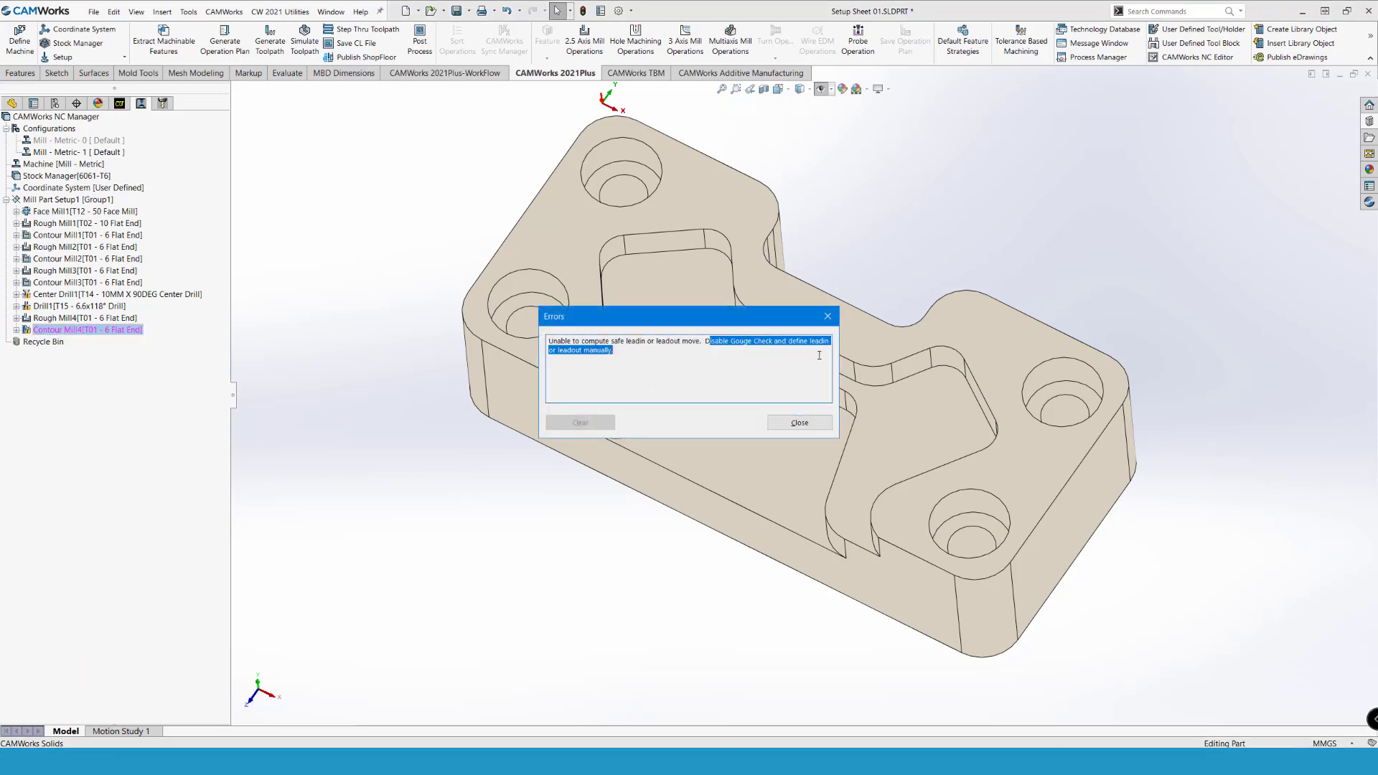
{"action": "left_click", "coordinate": [799, 424]}
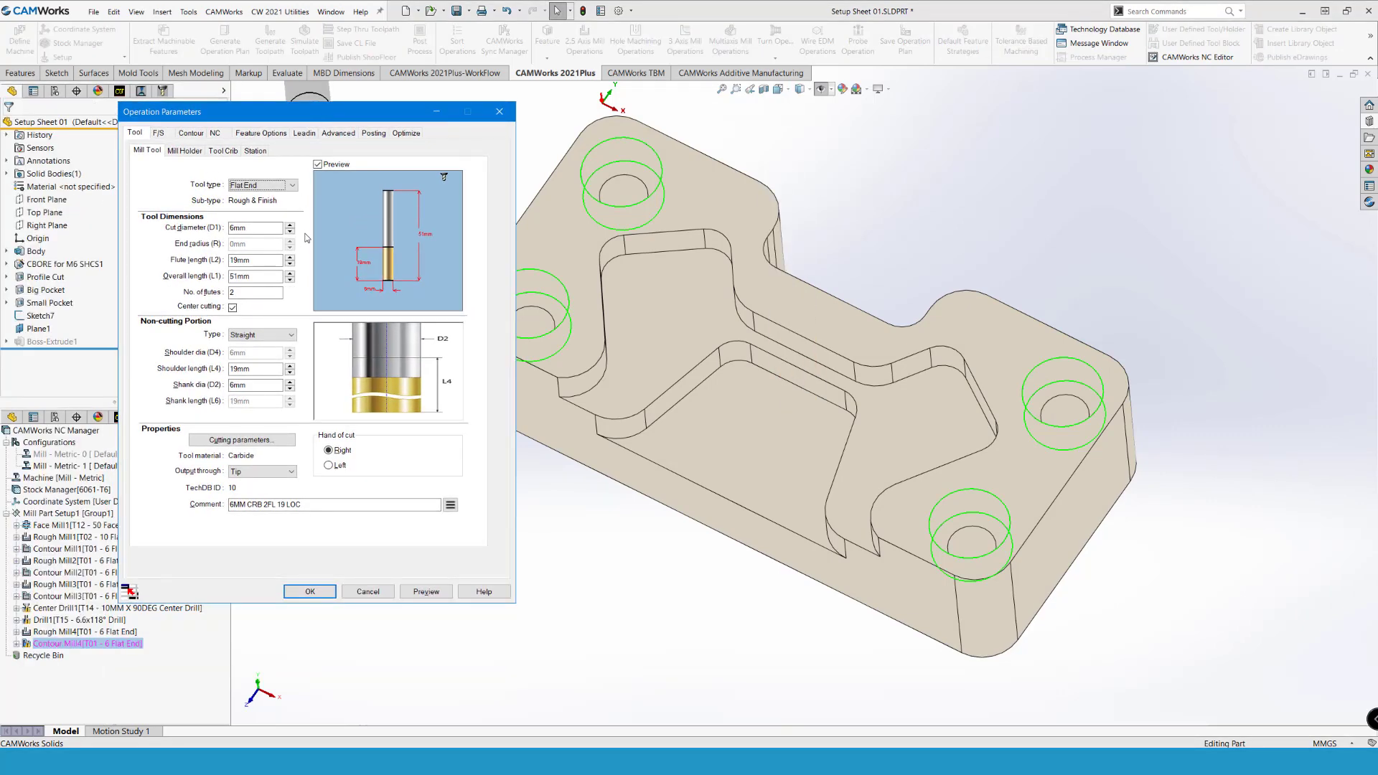
Step: Review Contour Mill4's lead-in and feature option settings in Operation Parameters
{"action": "left_click", "coordinate": [297, 134]}
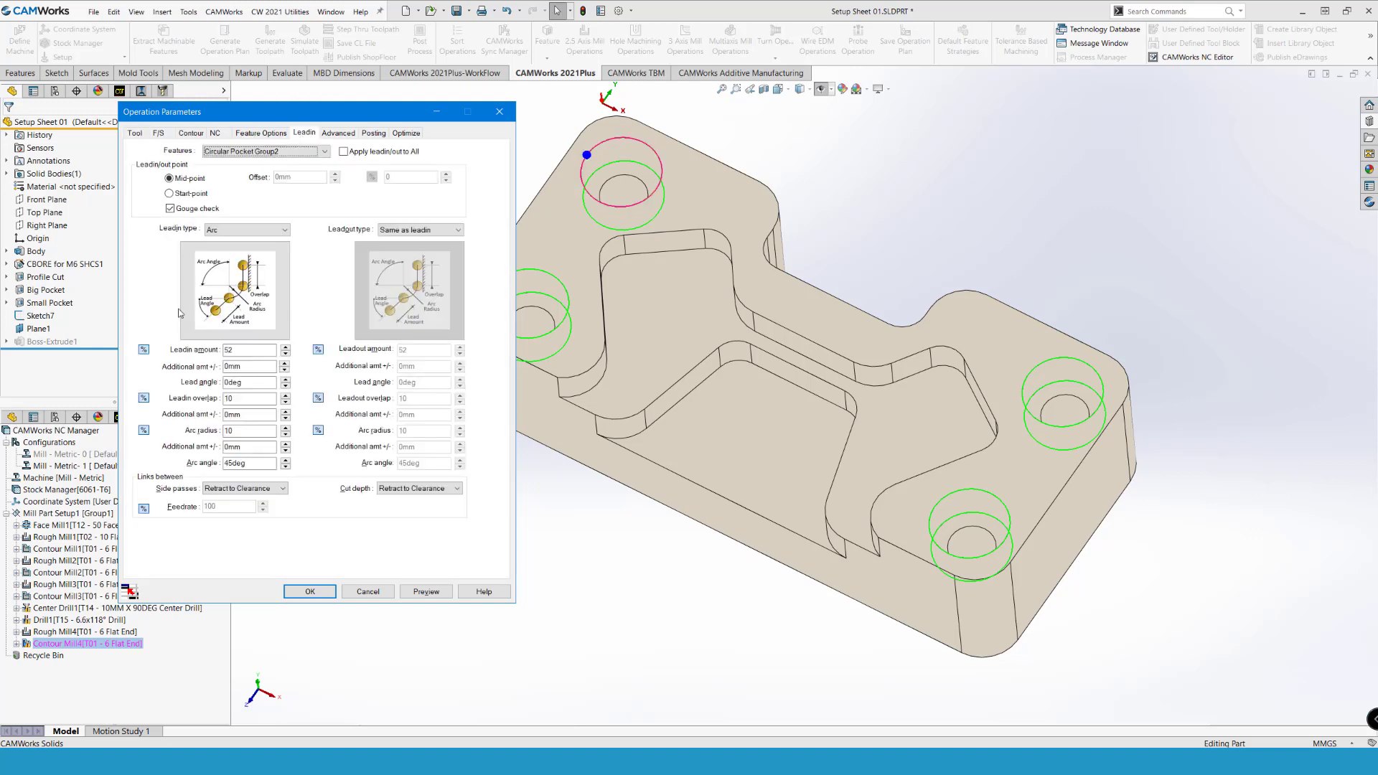
{"action": "double_click", "coordinate": [231, 351]}
{"action": "type", "text": "0"}
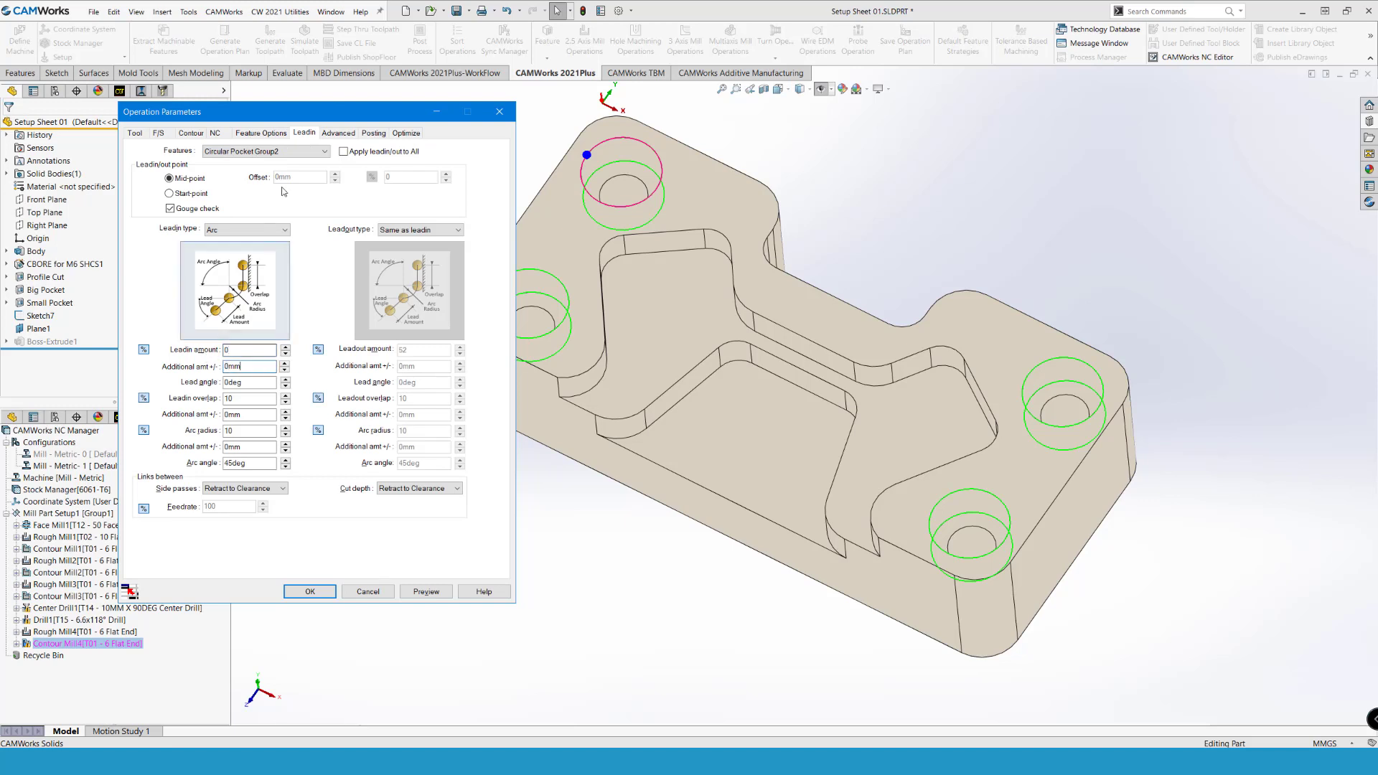
{"action": "left_click", "coordinate": [264, 132]}
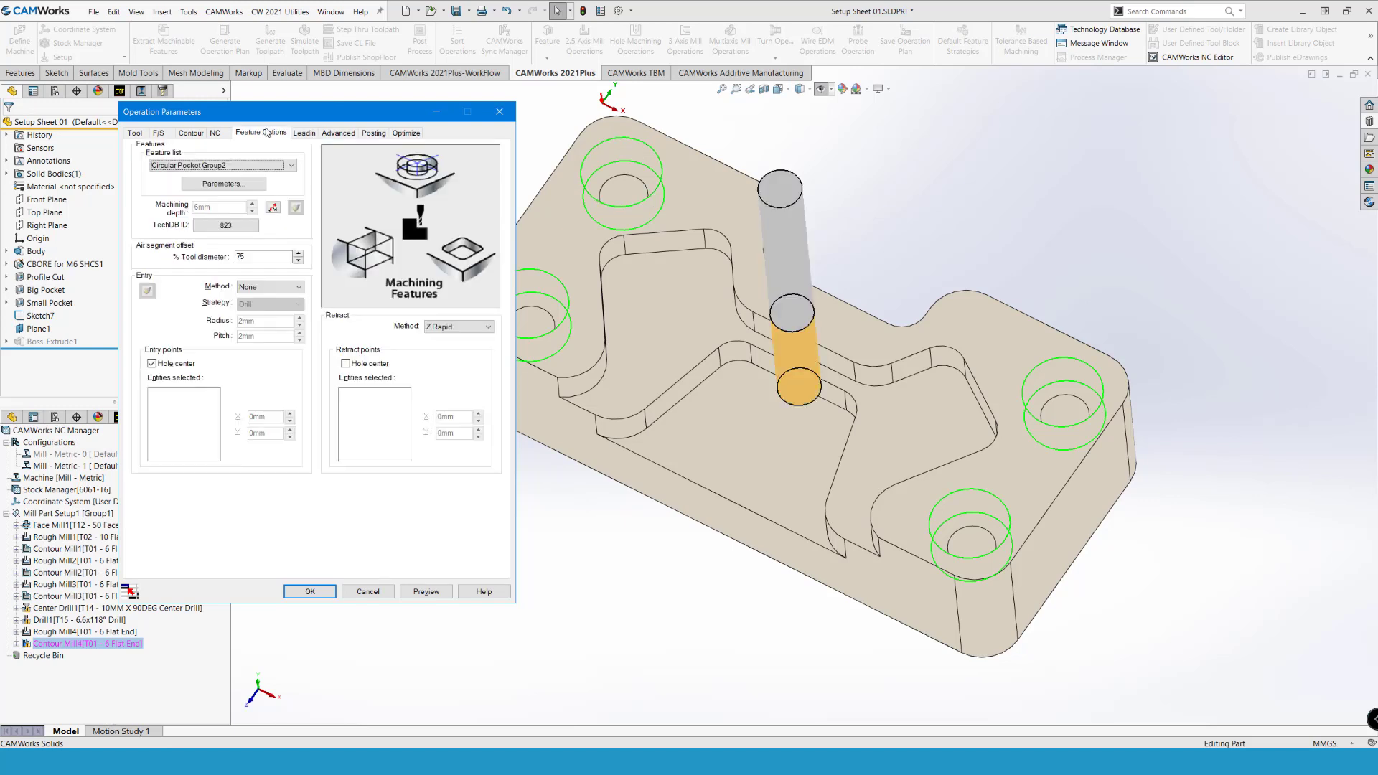
{"action": "left_click", "coordinate": [345, 364]}
Step: Accept Contour Mill4's parameters and zoom out to see the counterbore toolpaths across the part
{"action": "left_click", "coordinate": [426, 592]}
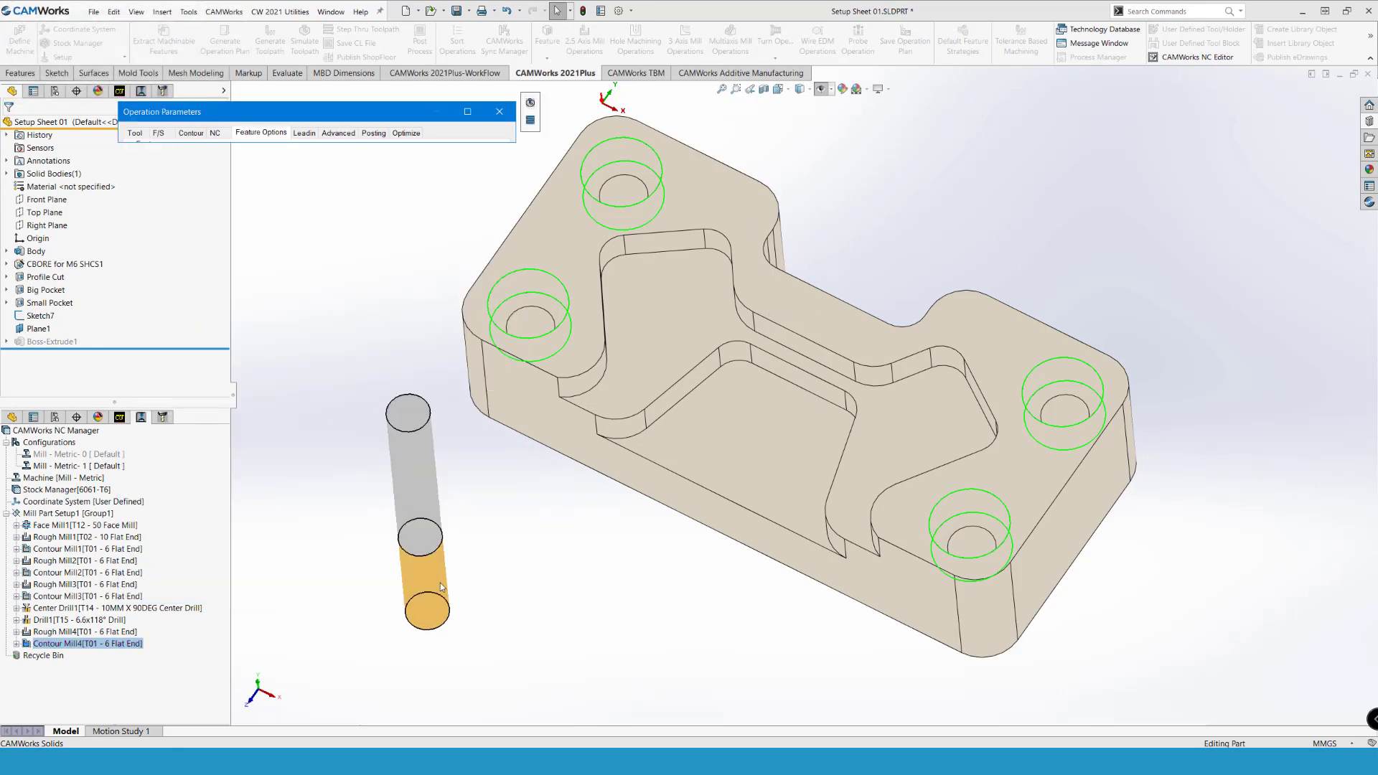
{"action": "scroll", "coordinate": [598, 120], "scroll_direction": "down", "scroll_amount": 5}
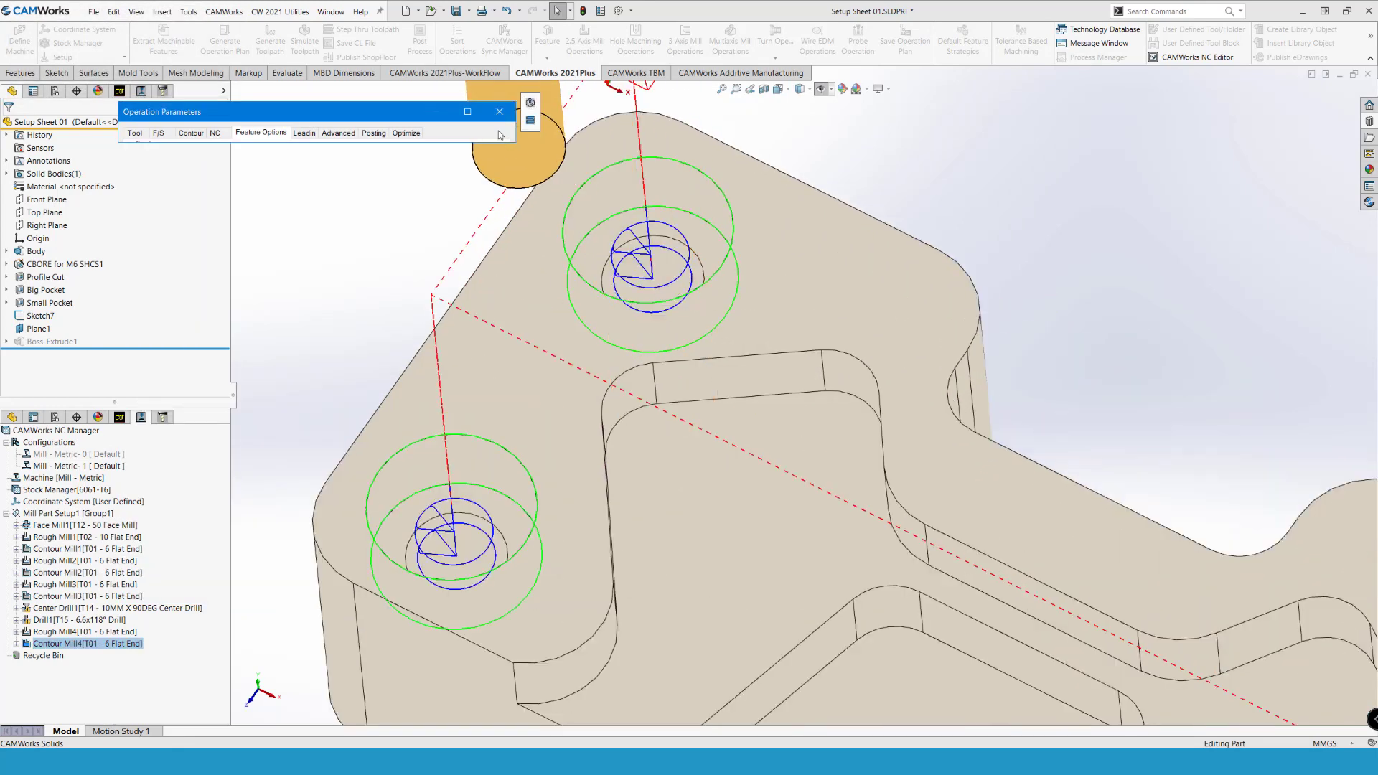
{"action": "left_click", "coordinate": [303, 591]}
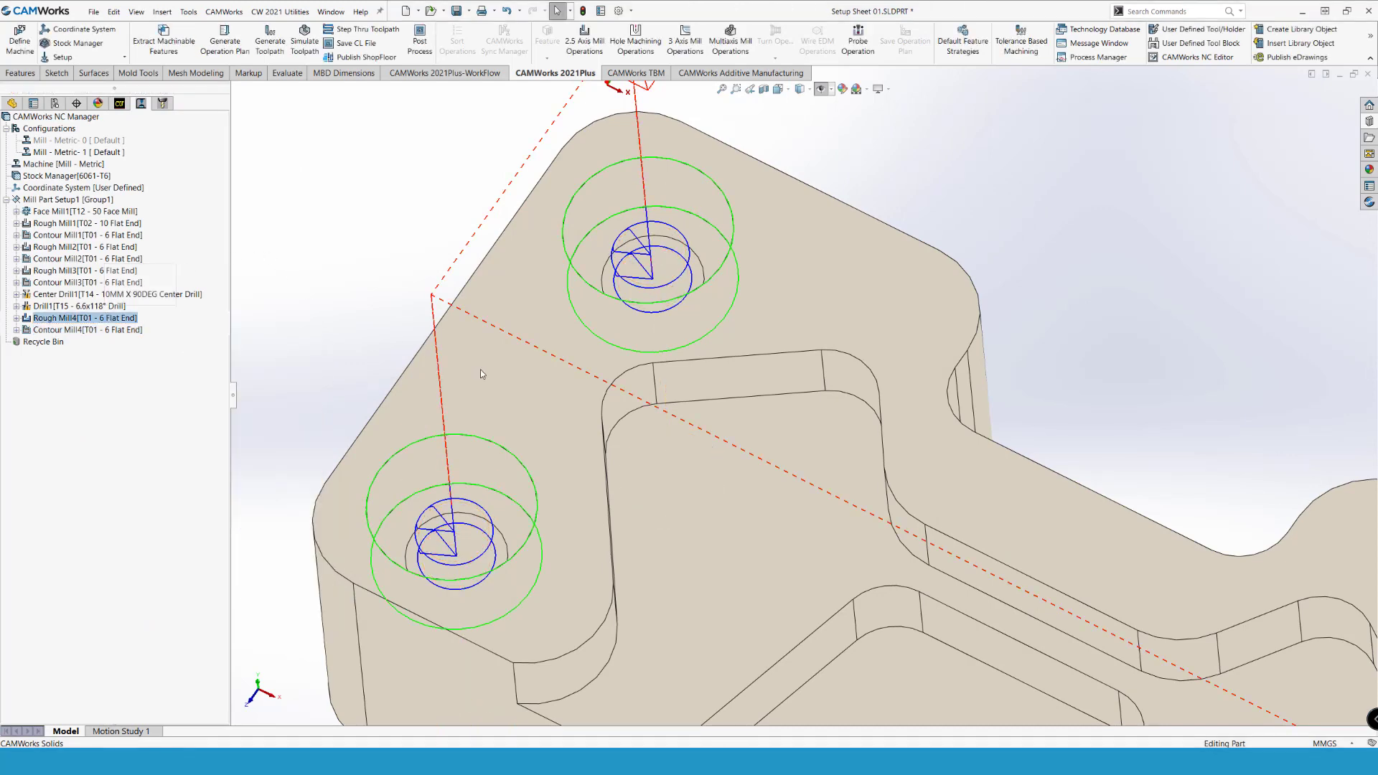
{"action": "scroll", "coordinate": [480, 387], "scroll_direction": "up", "scroll_amount": 5}
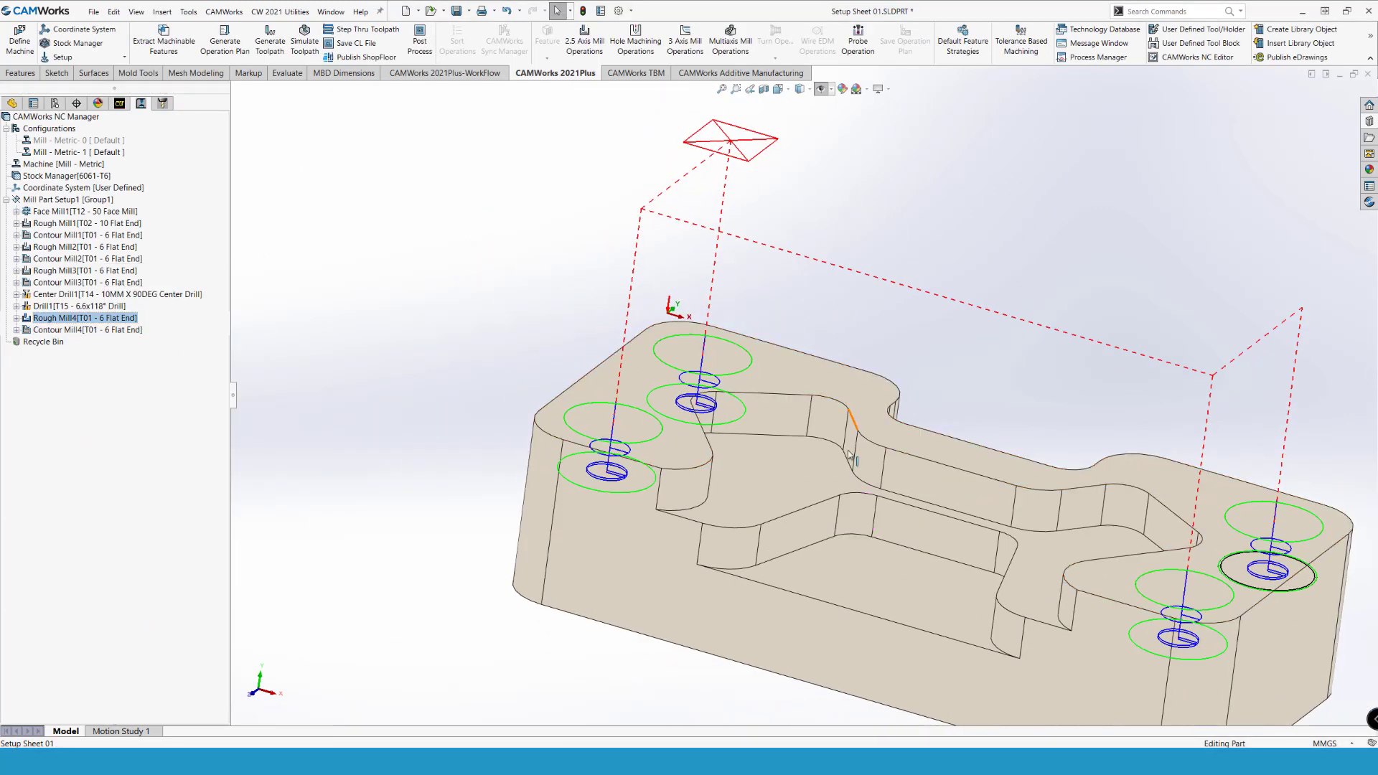
{"action": "scroll", "coordinate": [849, 456], "scroll_direction": "up", "scroll_amount": 3}
Step: Play the full material-removal simulation through Contour Mill4, then close it and return to the feature list
{"action": "left_click", "coordinate": [304, 36]}
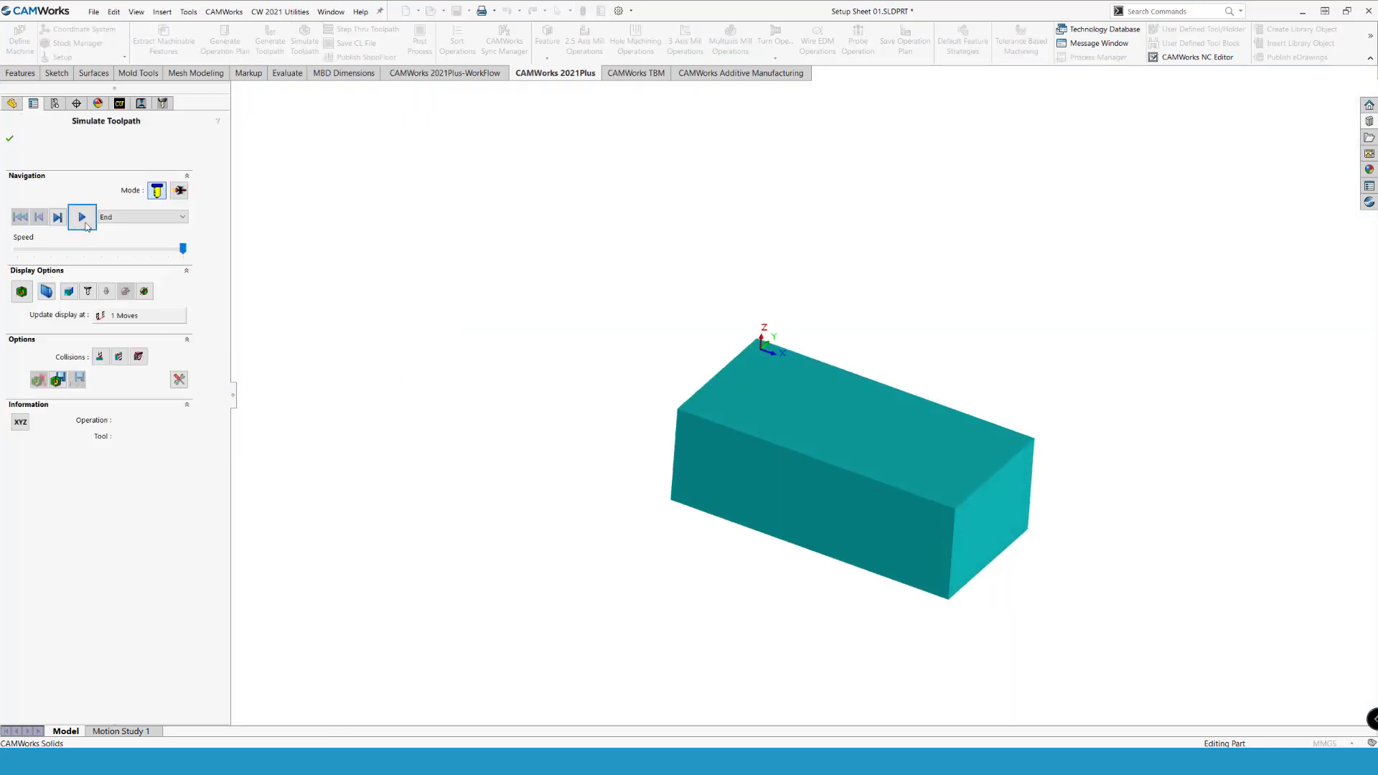
{"action": "left_click", "coordinate": [83, 219]}
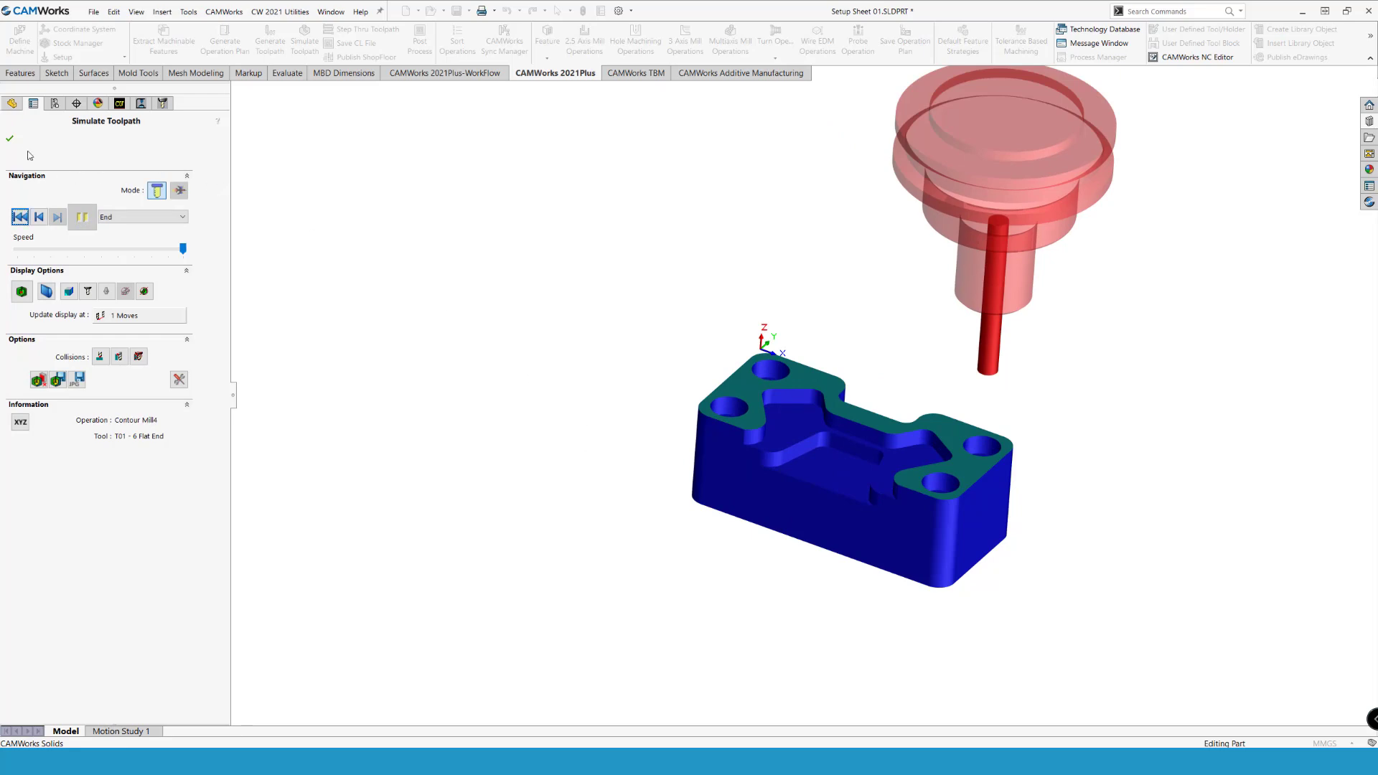
{"action": "left_click", "coordinate": [9, 138]}
{"action": "left_click", "coordinate": [118, 103]}
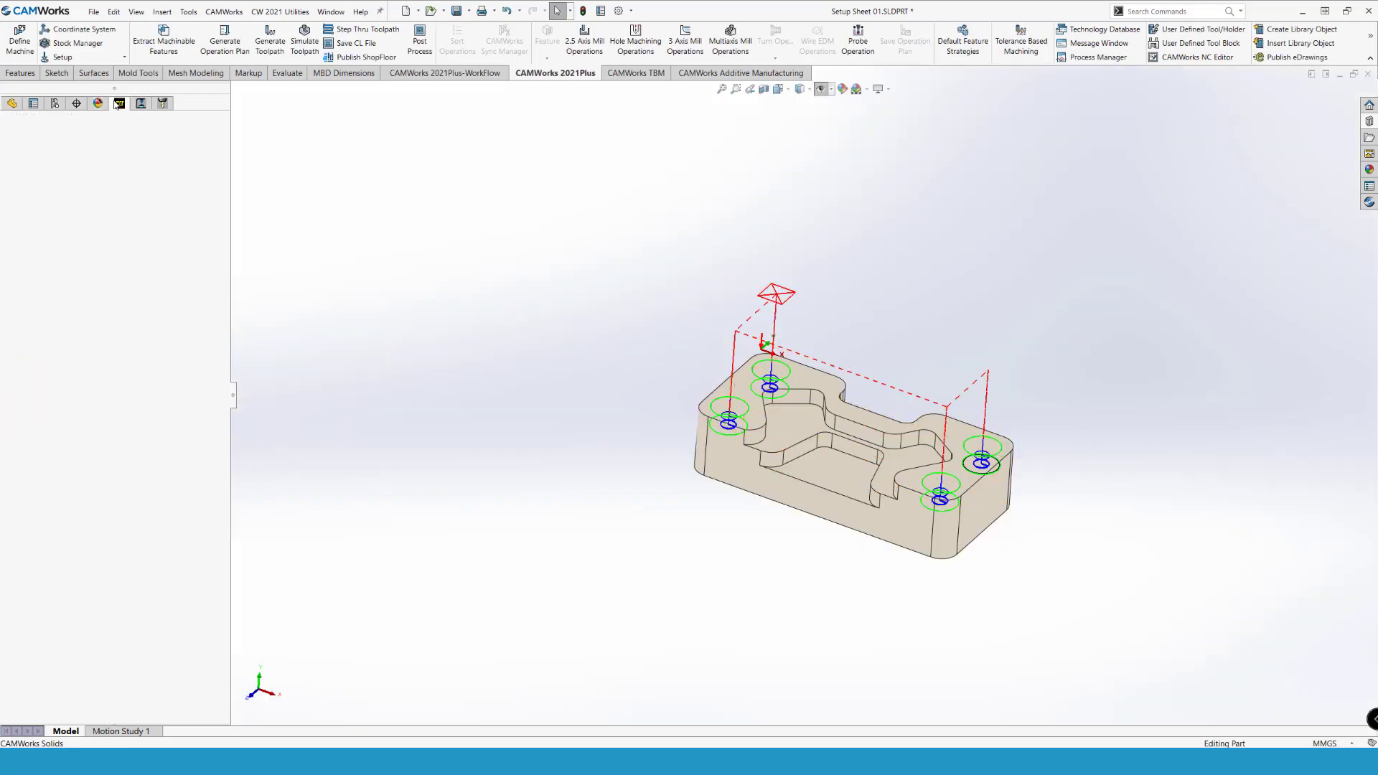
Step: End Perimeter-Open Pocket1 at Bottom of the part with a 0.5mm offset (21.5mm deep)
{"action": "left_click", "coordinate": [56, 222]}
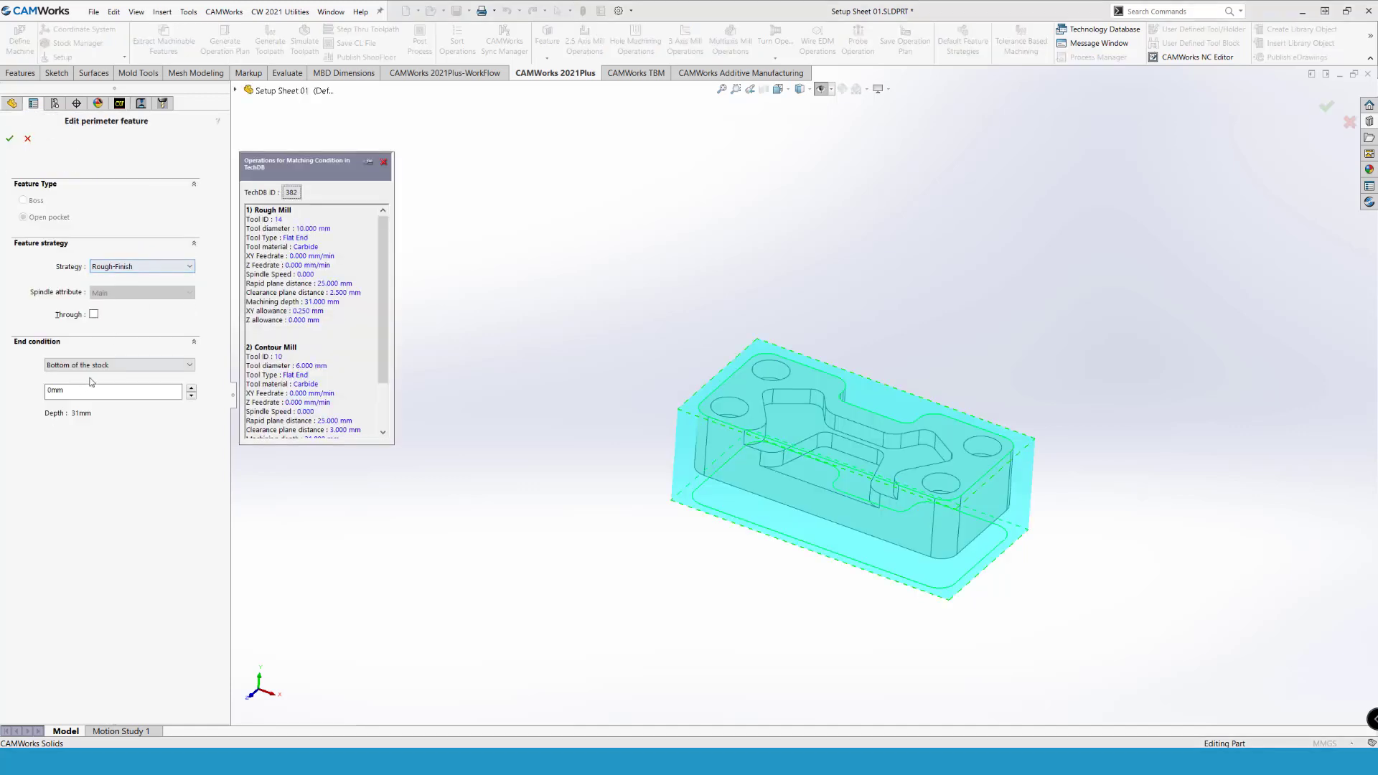
{"action": "left_click", "coordinate": [107, 365]}
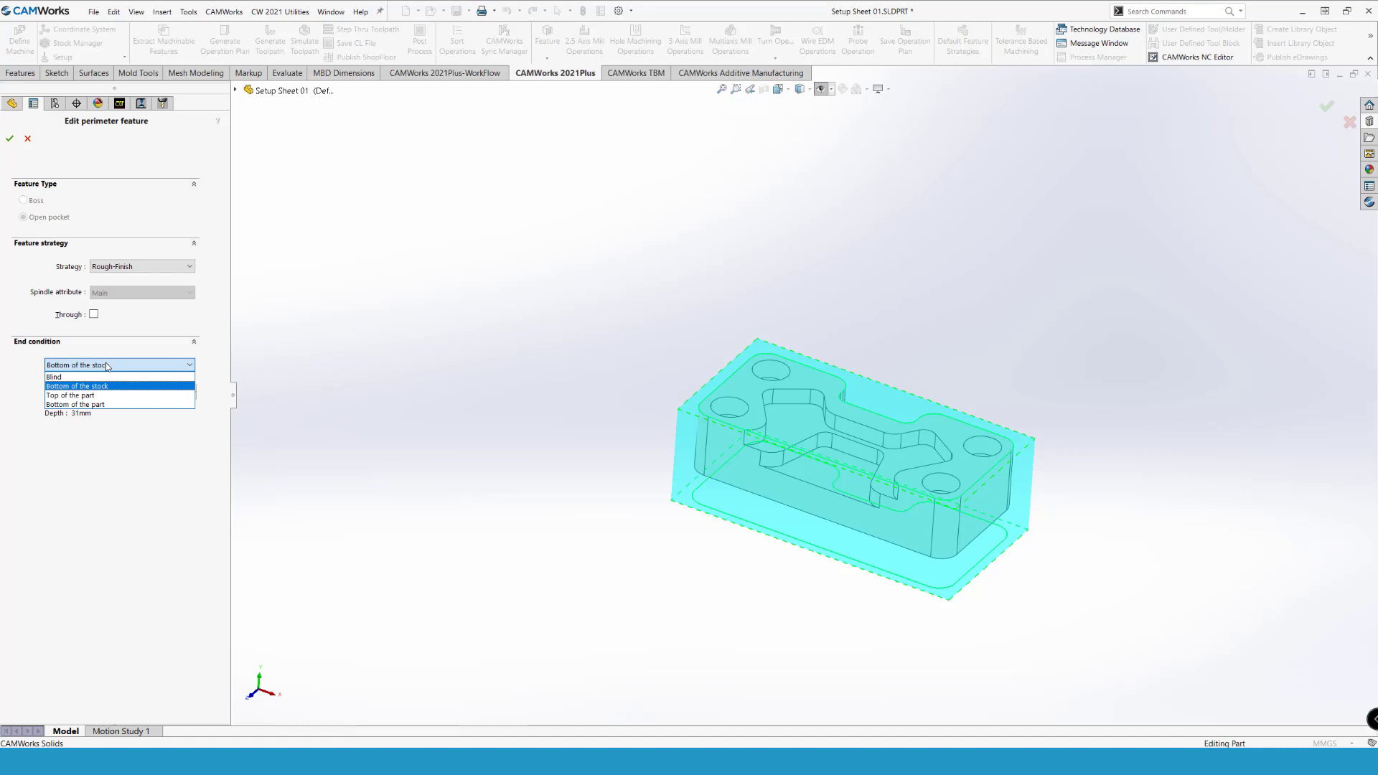
{"action": "left_click", "coordinate": [106, 404]}
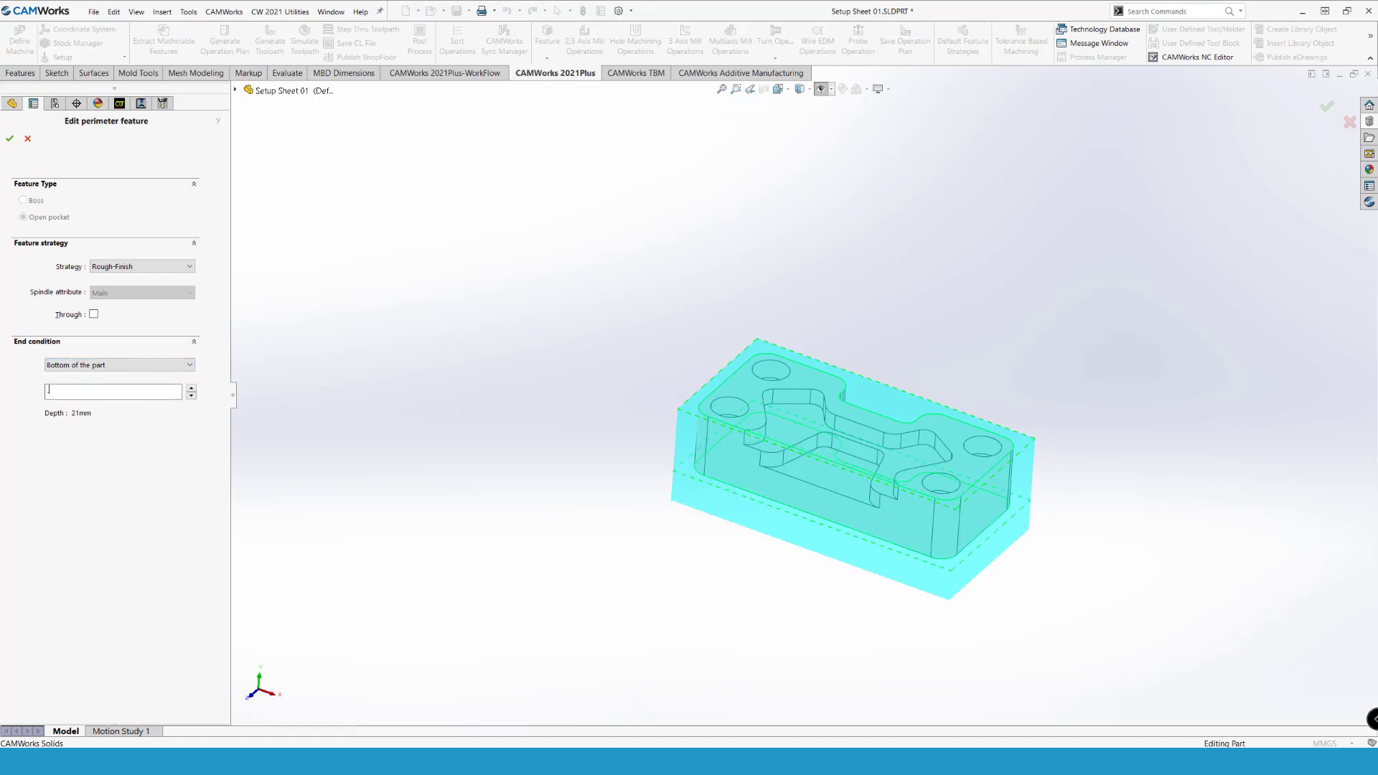
{"action": "left_click", "coordinate": [9, 139]}
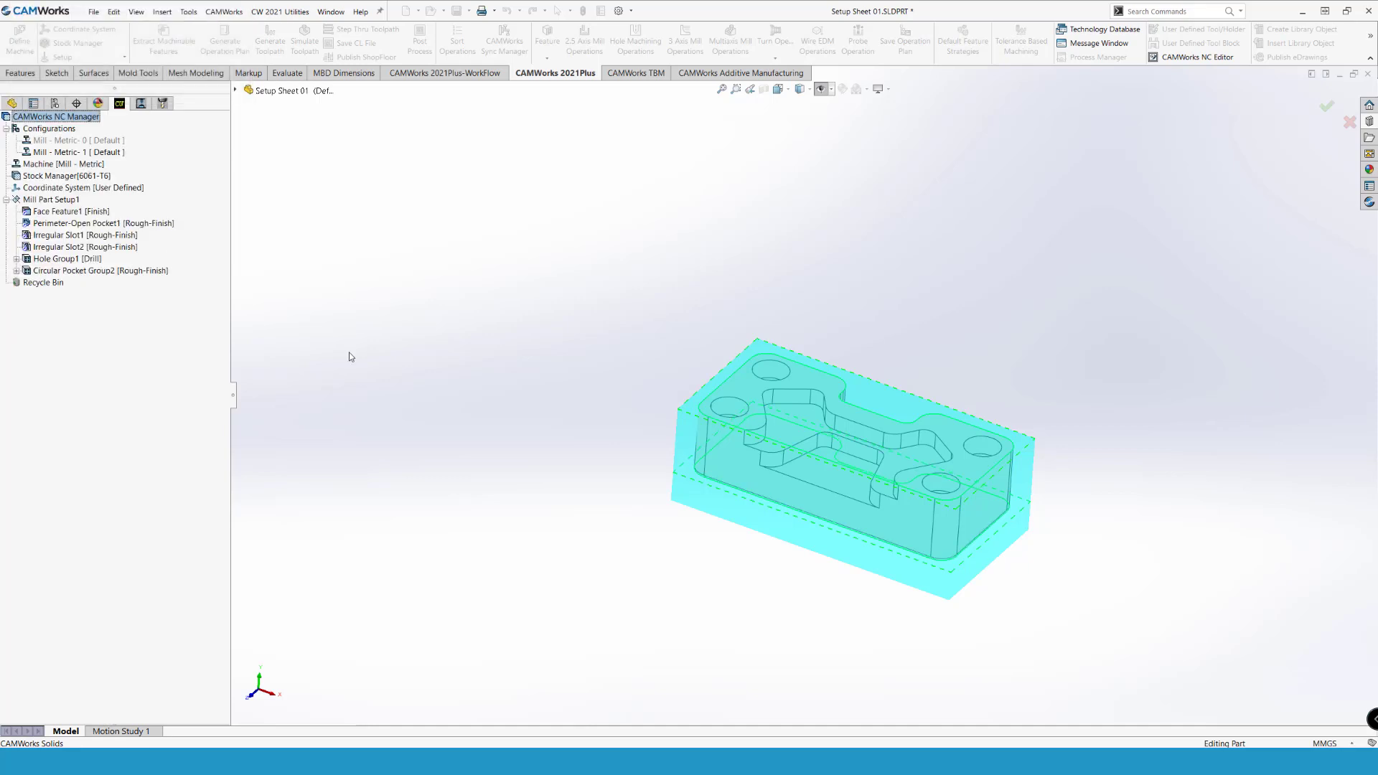
{"action": "left_click", "coordinate": [138, 104]}
Step: Regenerate toolpaths, rerun the simulation, and compare the cut stock against the design part
{"action": "left_click", "coordinate": [270, 41]}
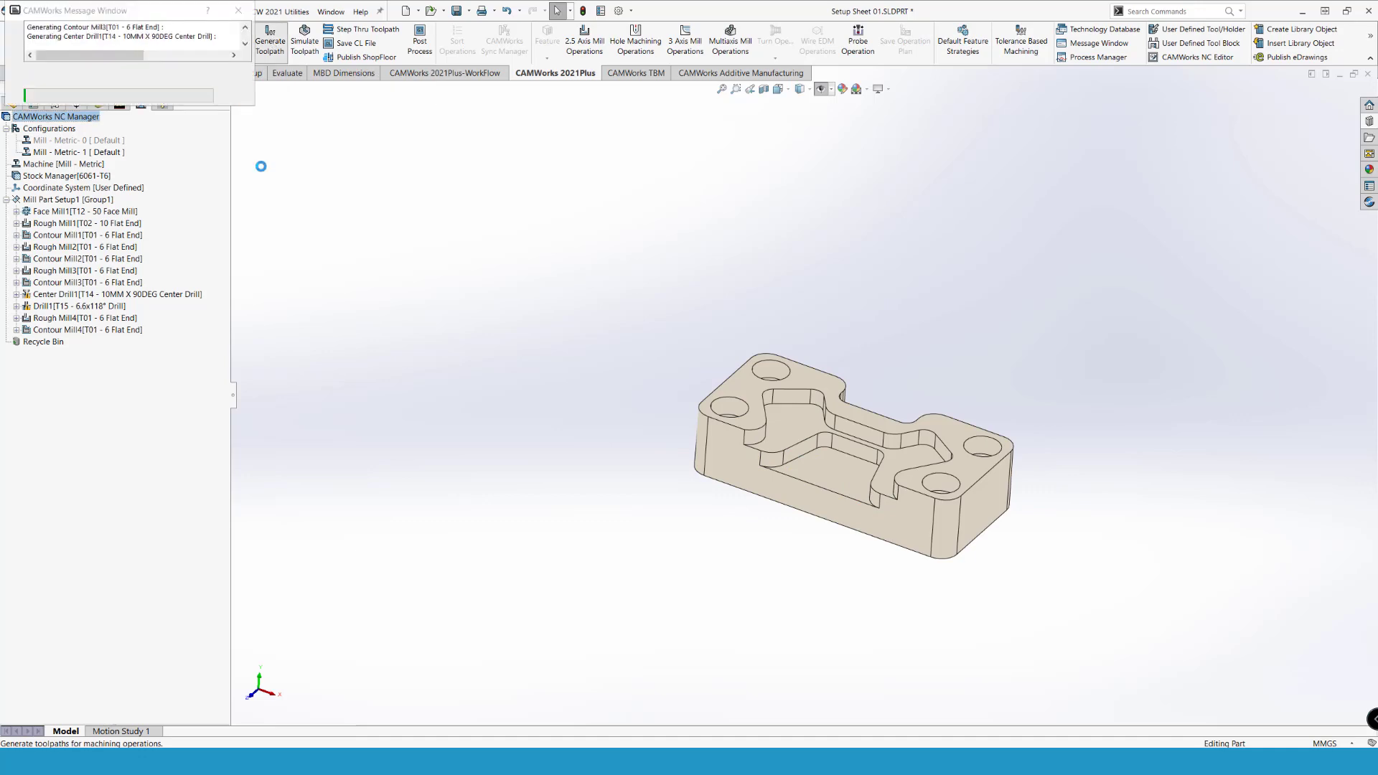
{"action": "left_click", "coordinate": [305, 35]}
{"action": "left_click", "coordinate": [82, 217]}
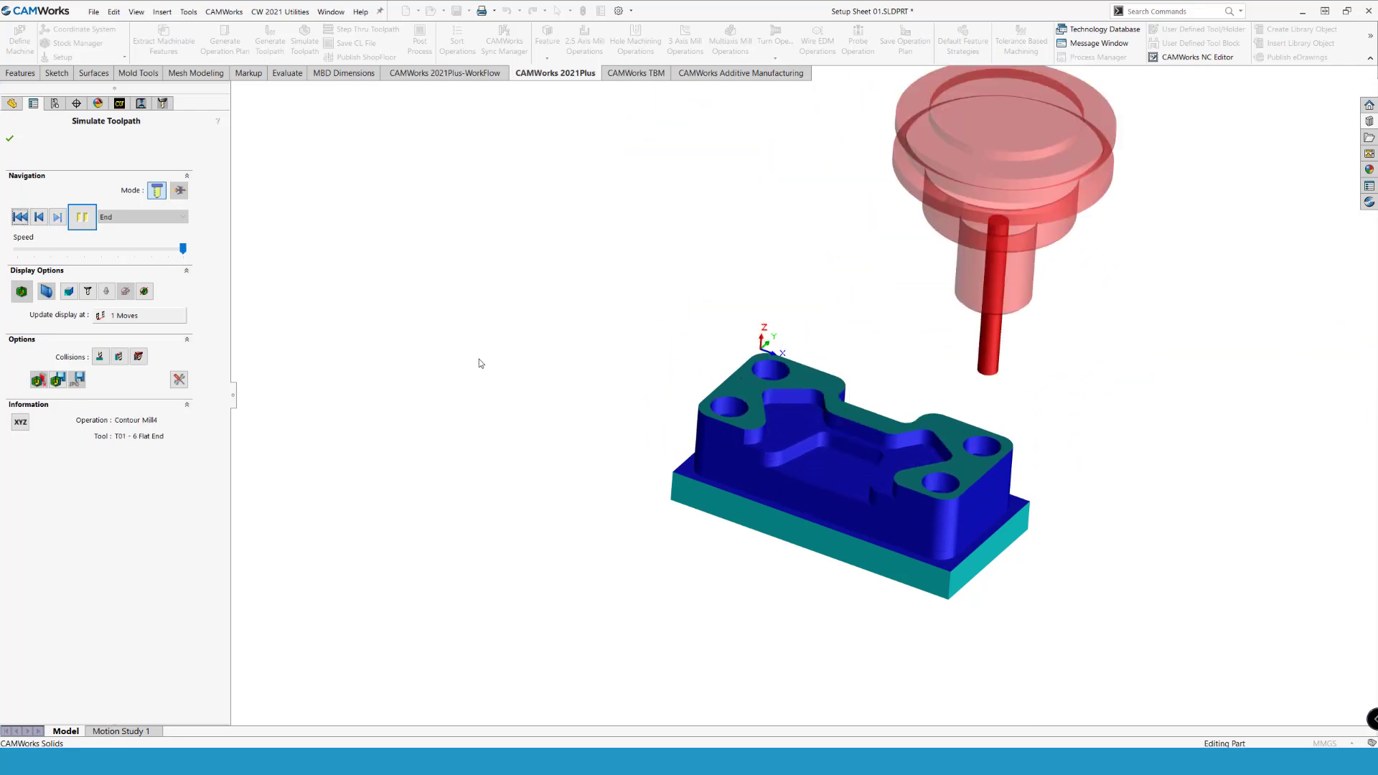
{"action": "left_click", "coordinate": [23, 291]}
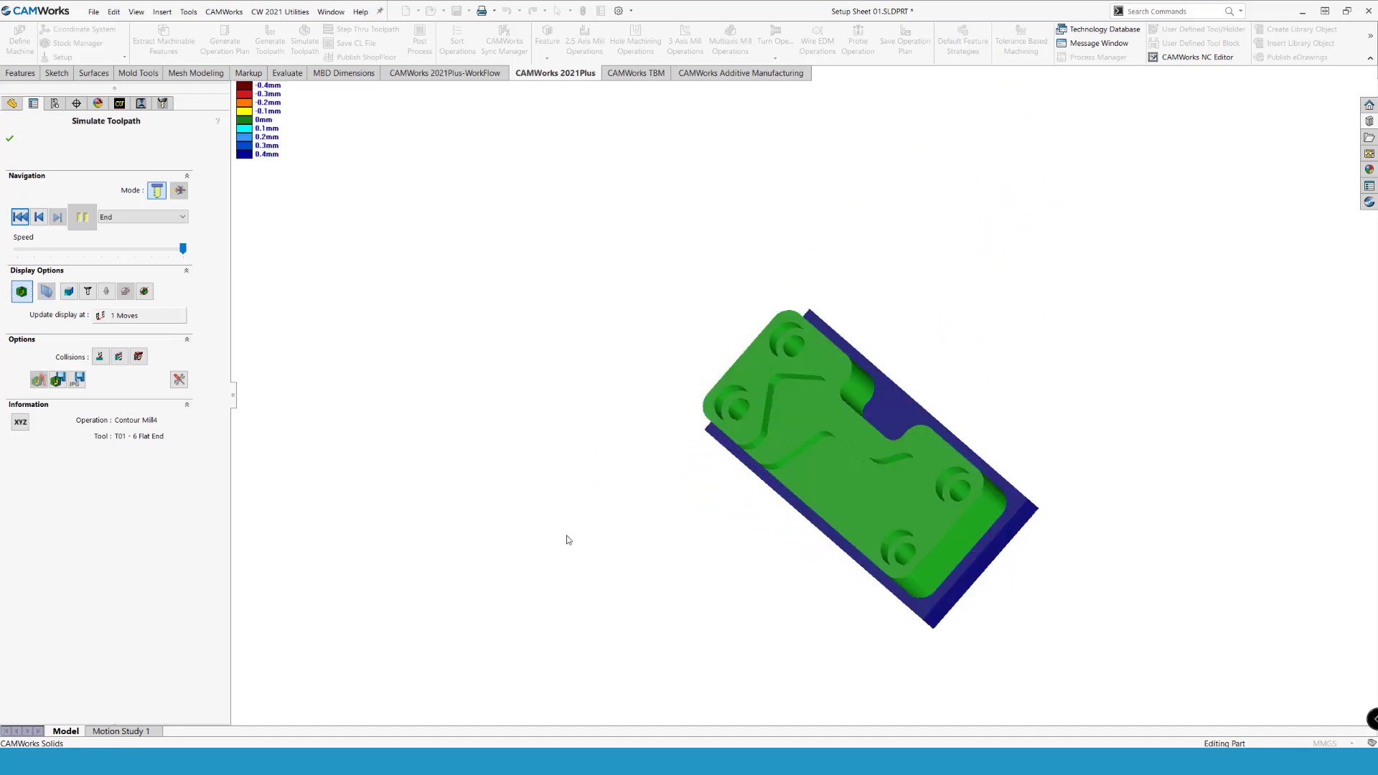
{"action": "left_click", "coordinate": [9, 139]}
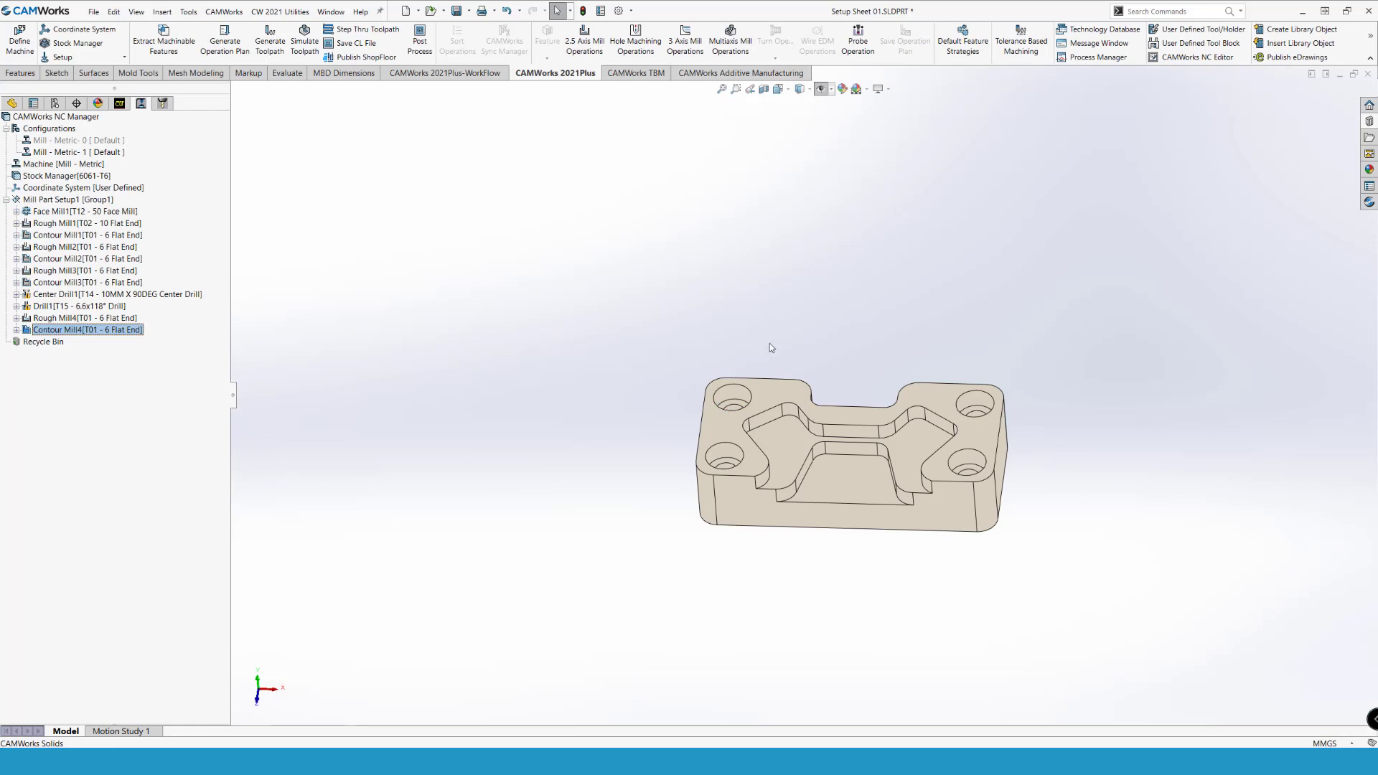
{"action": "left_click", "coordinate": [120, 103]}
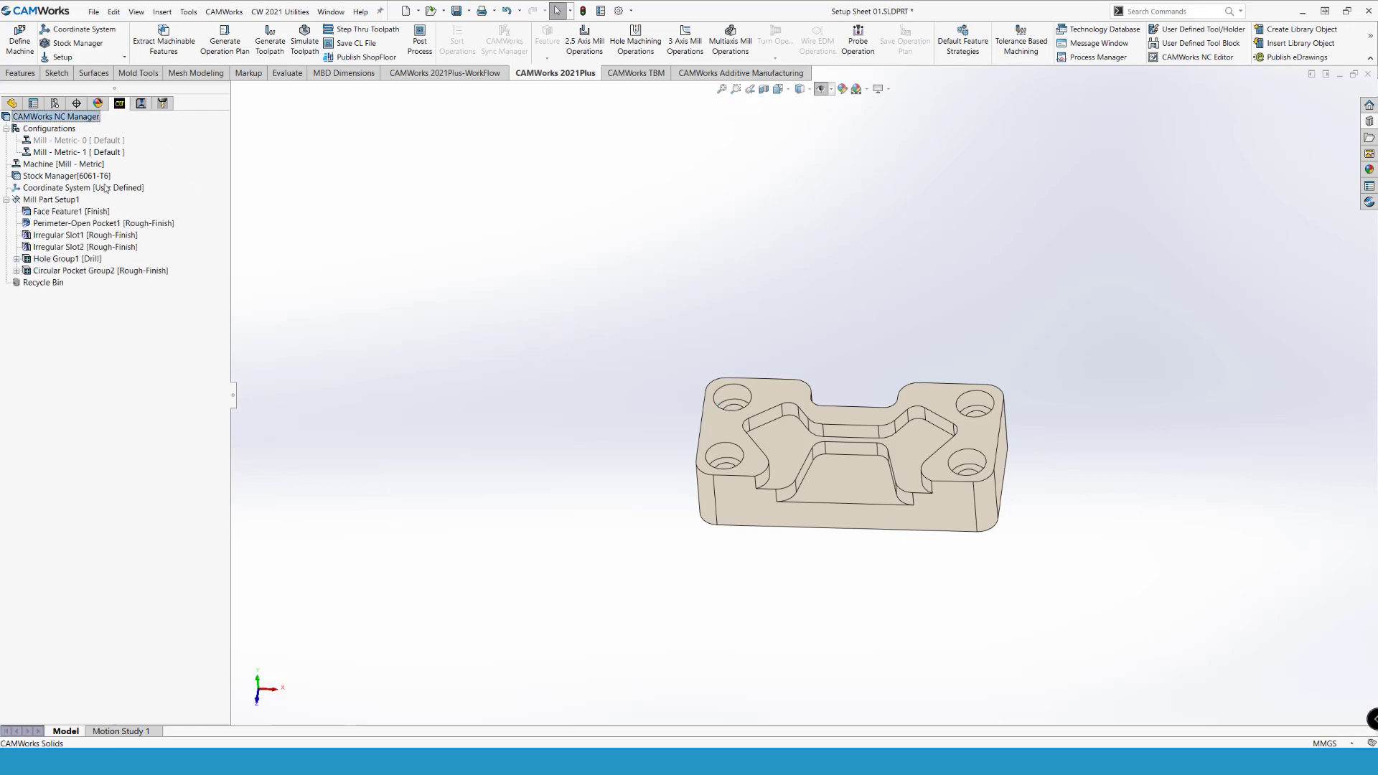
Step: Add Curve Feature1 to Mill Part Setup1 along the part's edges, with the Edge Break strategy
{"action": "right_click", "coordinate": [57, 201]}
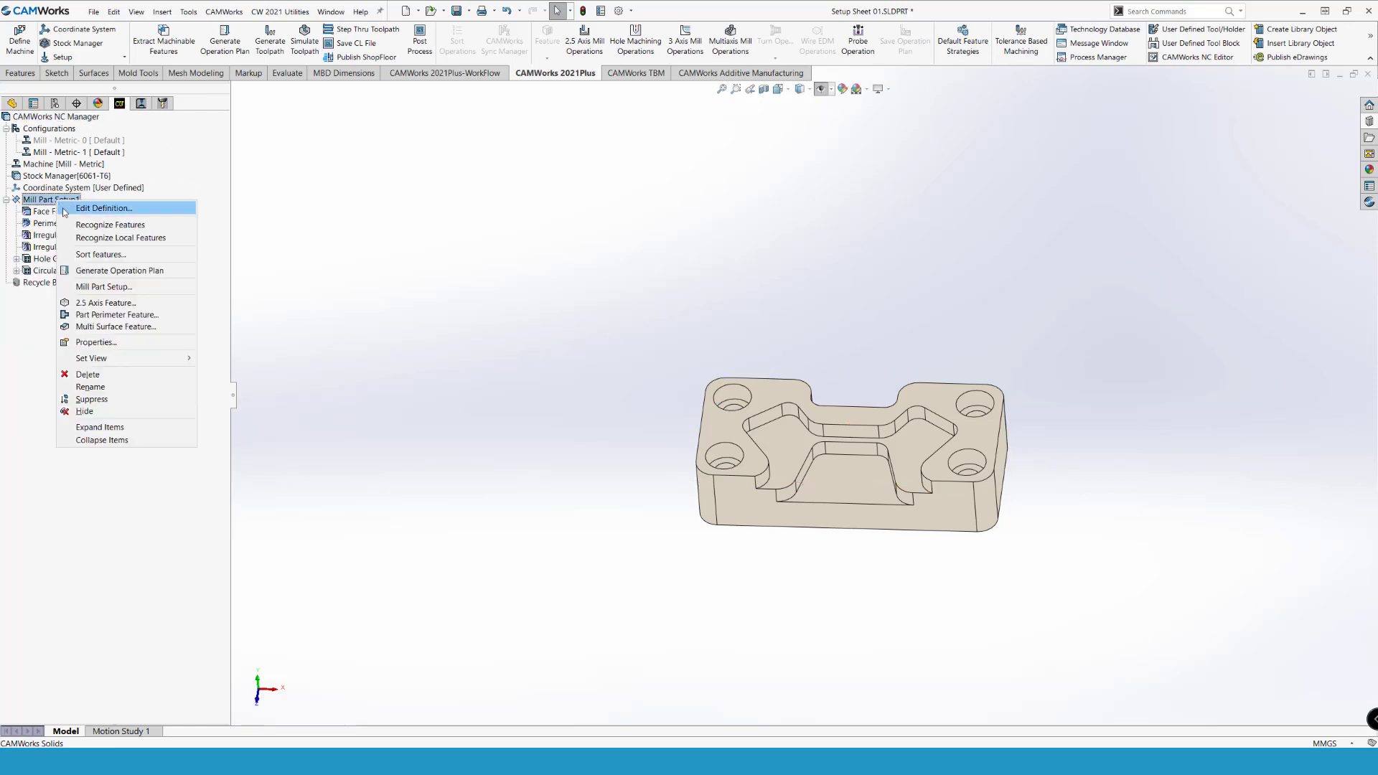
{"action": "left_click", "coordinate": [114, 306]}
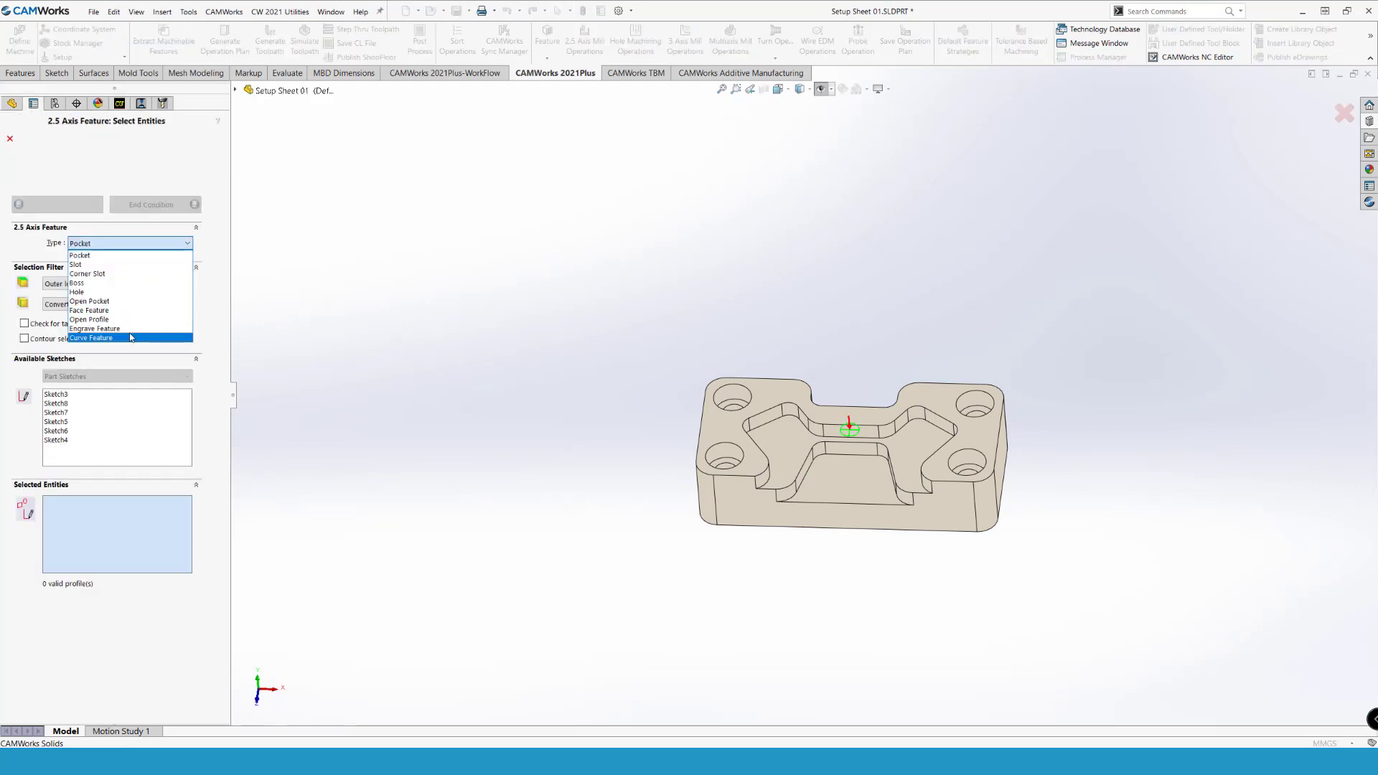
{"action": "left_click", "coordinate": [92, 337]}
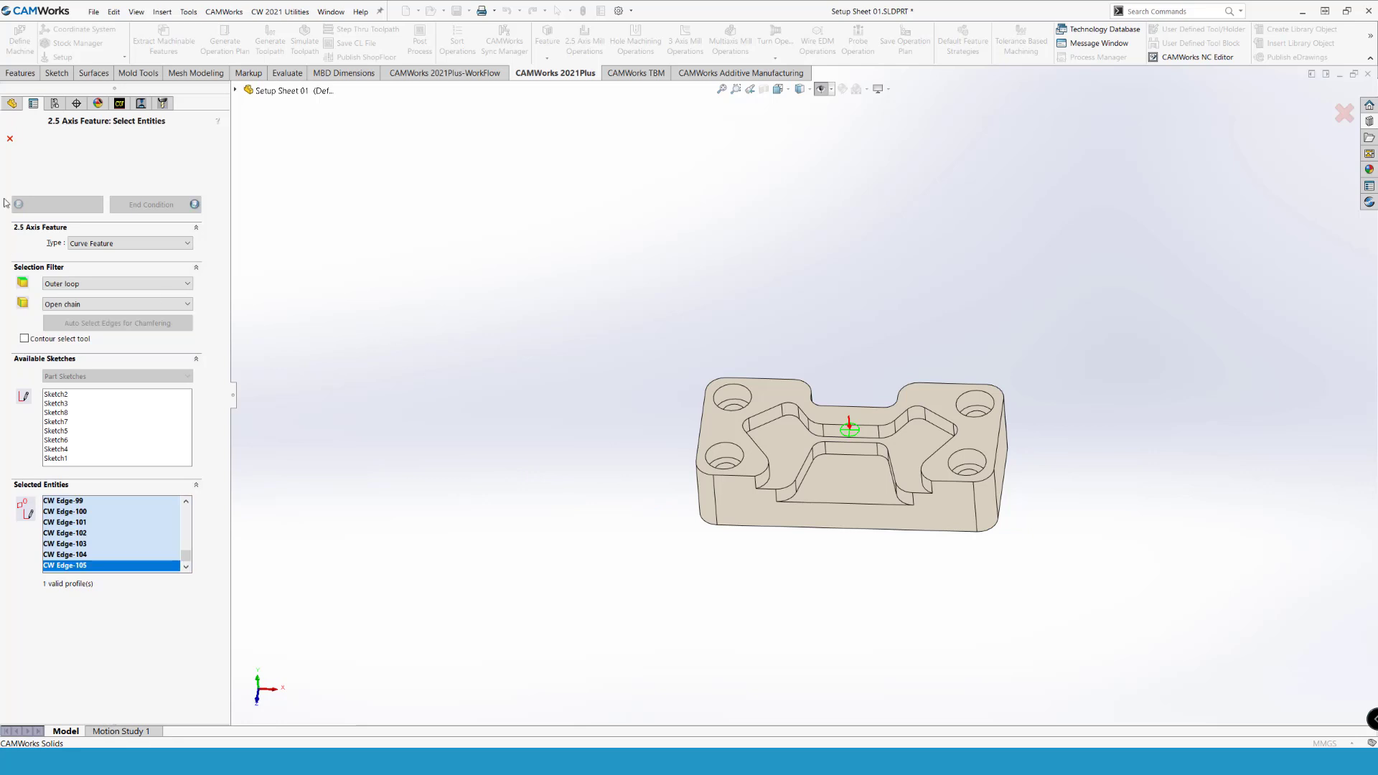
{"action": "left_click", "coordinate": [133, 204]}
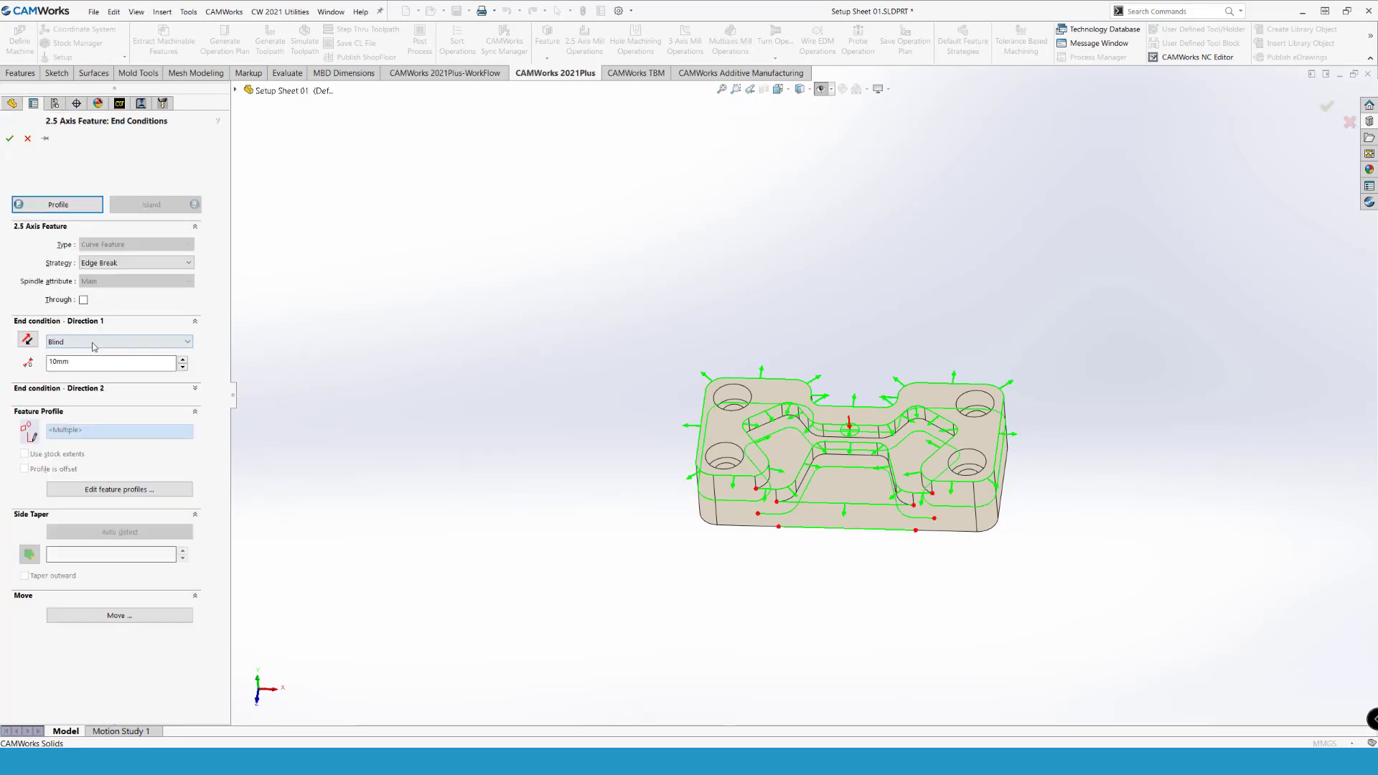
{"action": "left_click", "coordinate": [8, 142]}
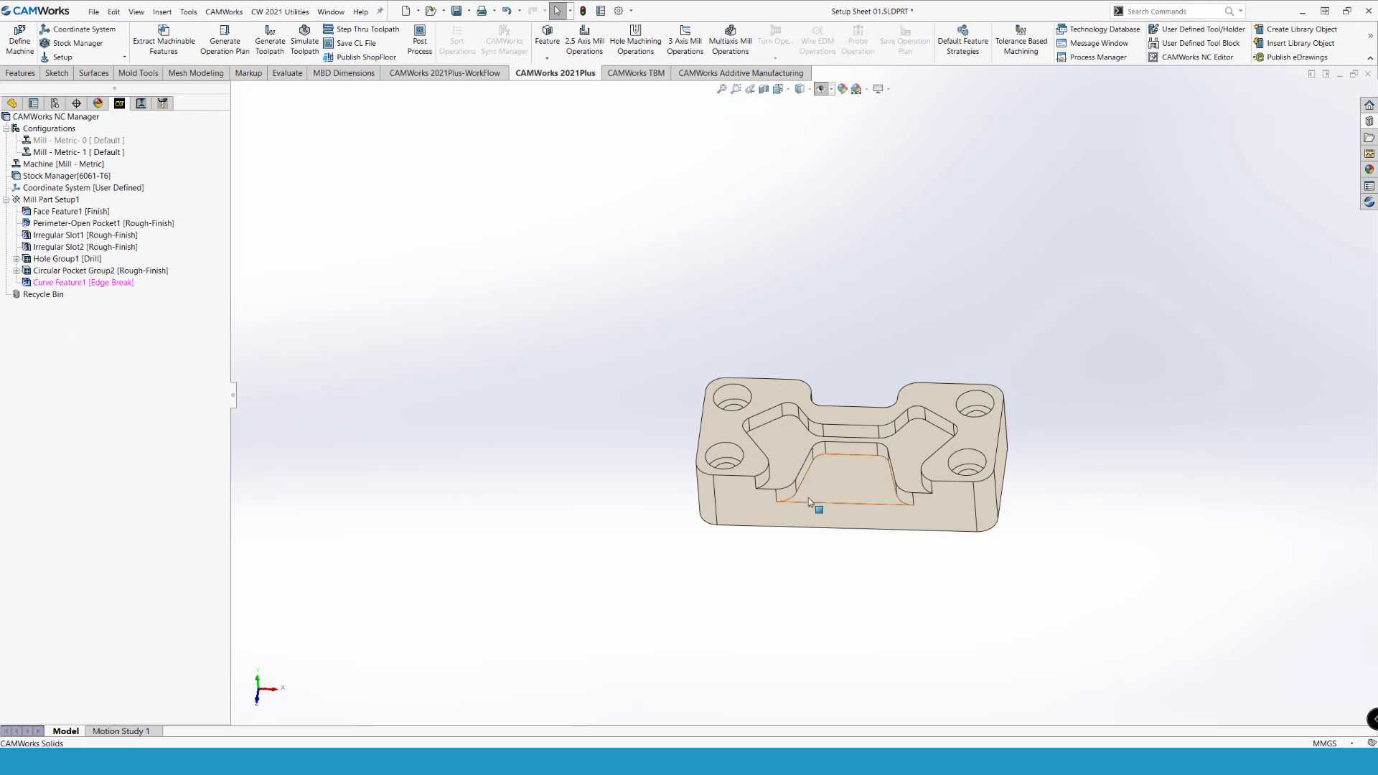
{"action": "left_click", "coordinate": [52, 283]}
Step: Generate Contour Mill5 with the 5 X 90 countersink and simulate its edge-break chamfer pass
{"action": "left_click", "coordinate": [61, 261]}
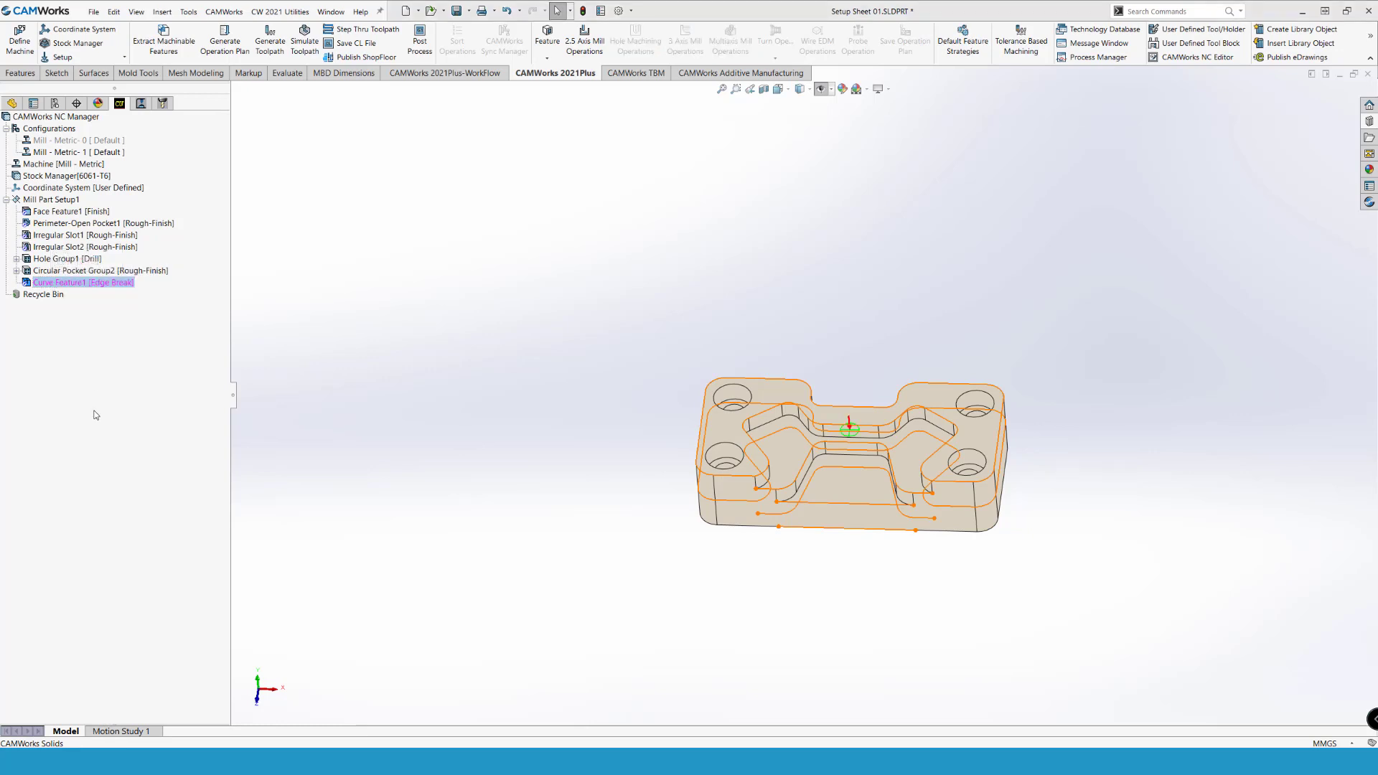
{"action": "left_click", "coordinate": [86, 342]}
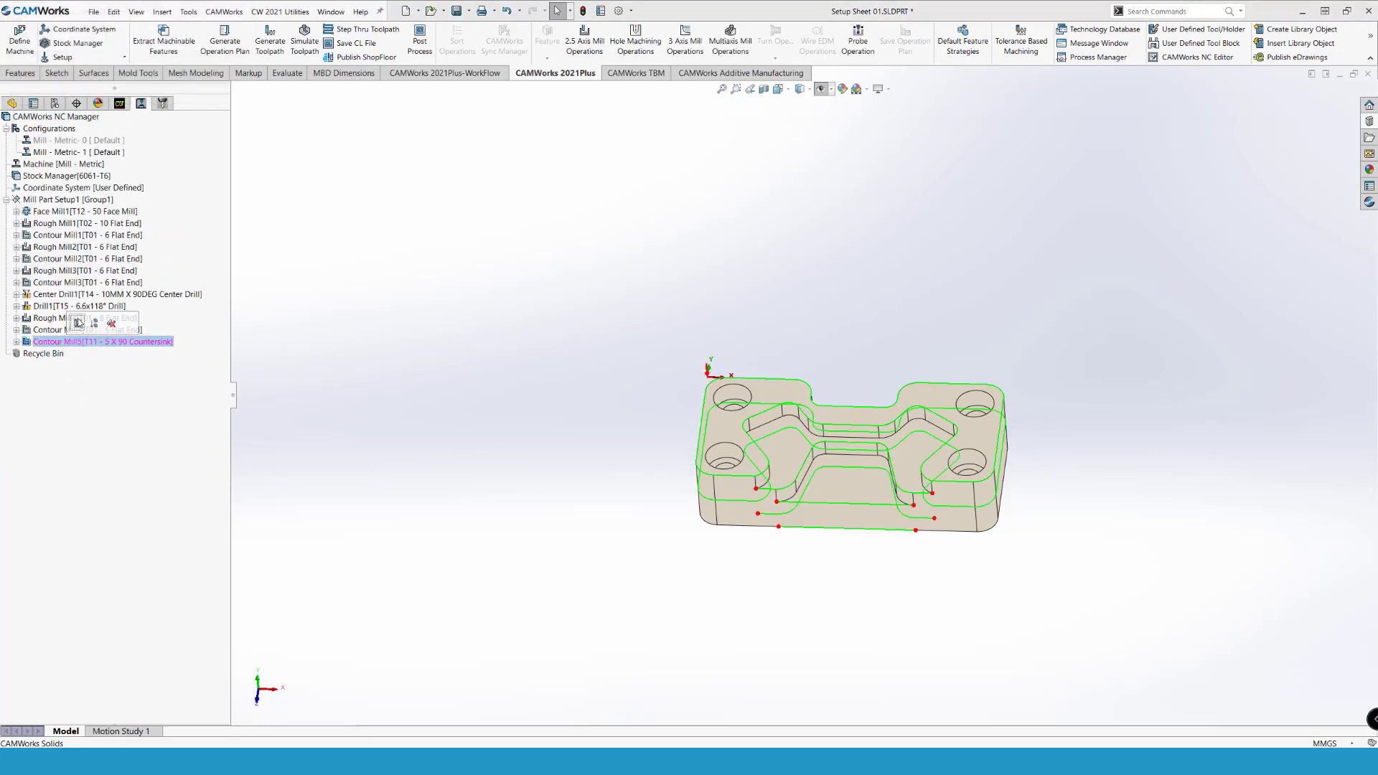
{"action": "left_click", "coordinate": [306, 43]}
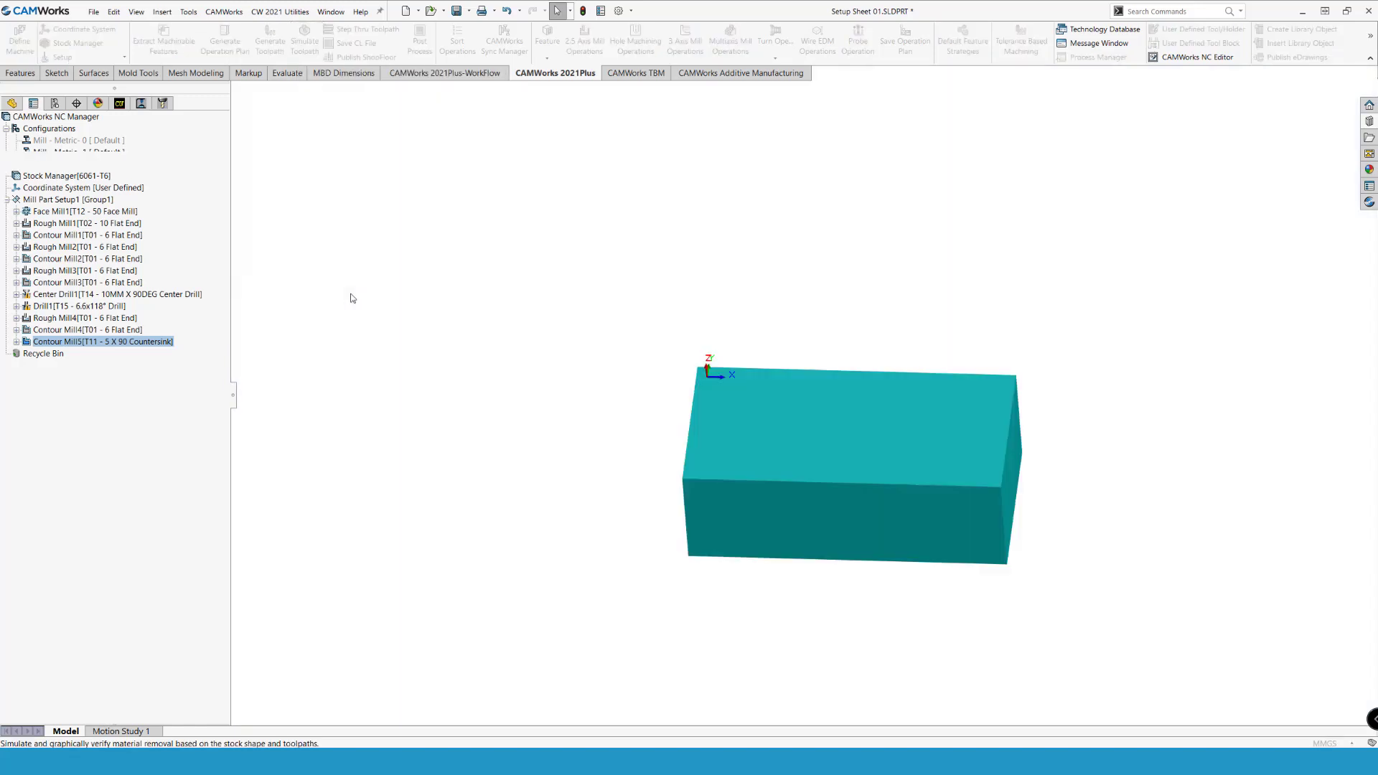
{"action": "left_click", "coordinate": [82, 217]}
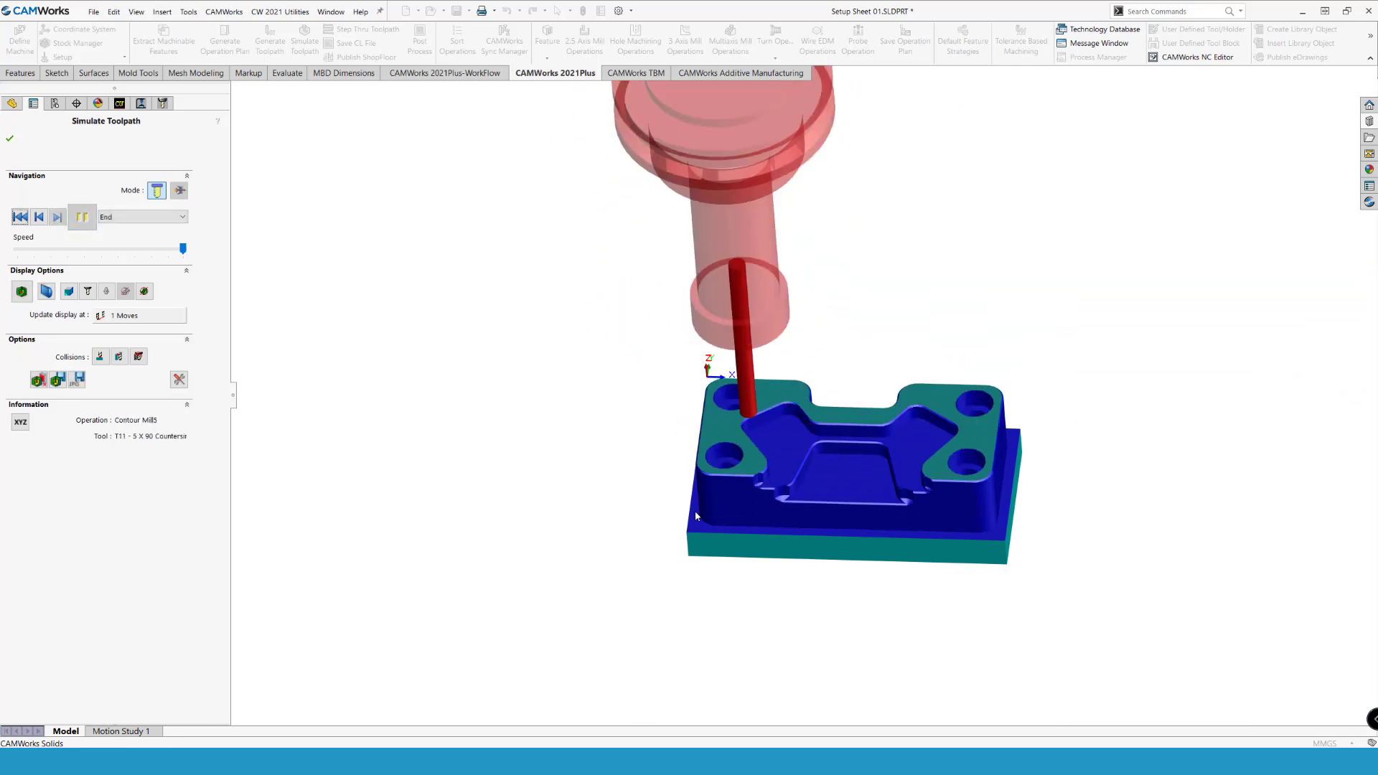
{"action": "scroll", "coordinate": [765, 474], "scroll_direction": "down", "scroll_amount": 3}
{"action": "scroll", "coordinate": [765, 474], "scroll_direction": "down", "scroll_amount": 4}
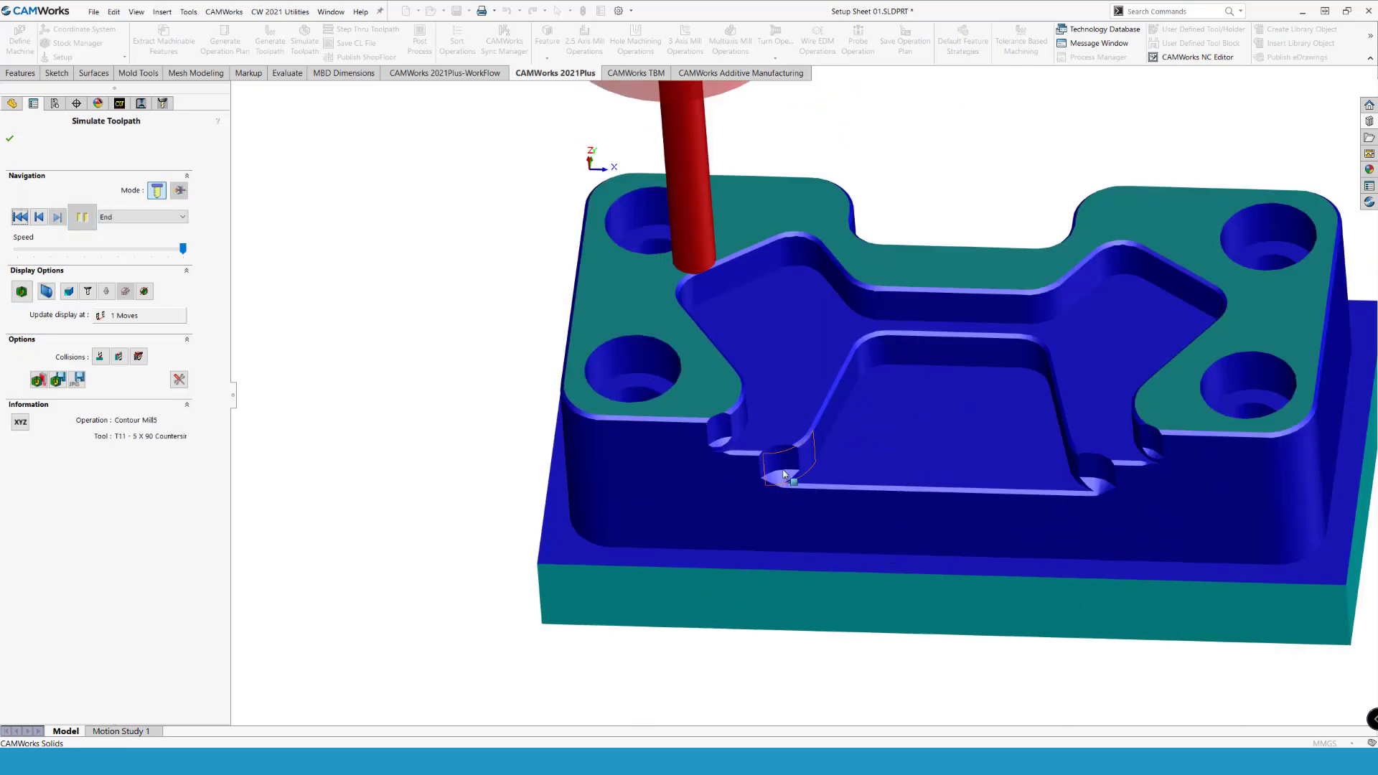
{"action": "left_click", "coordinate": [10, 139]}
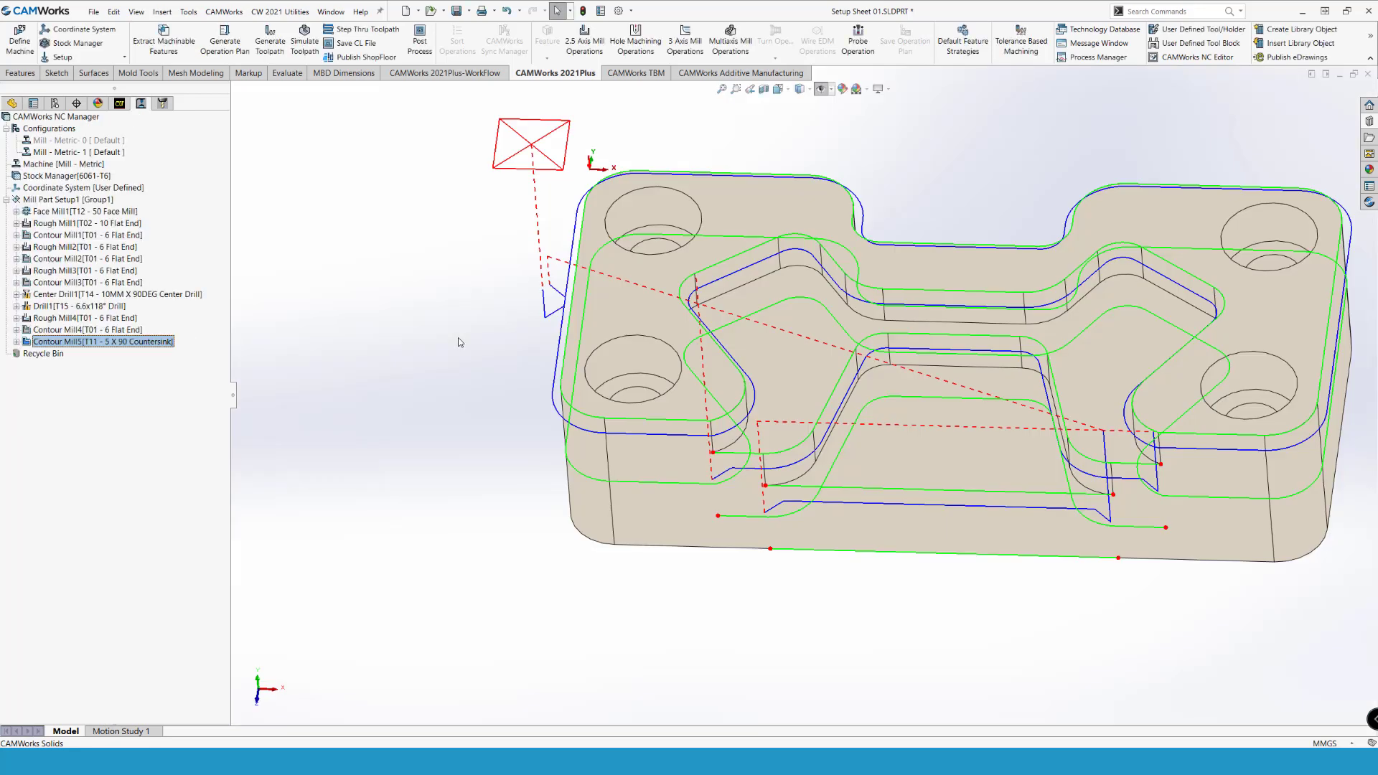
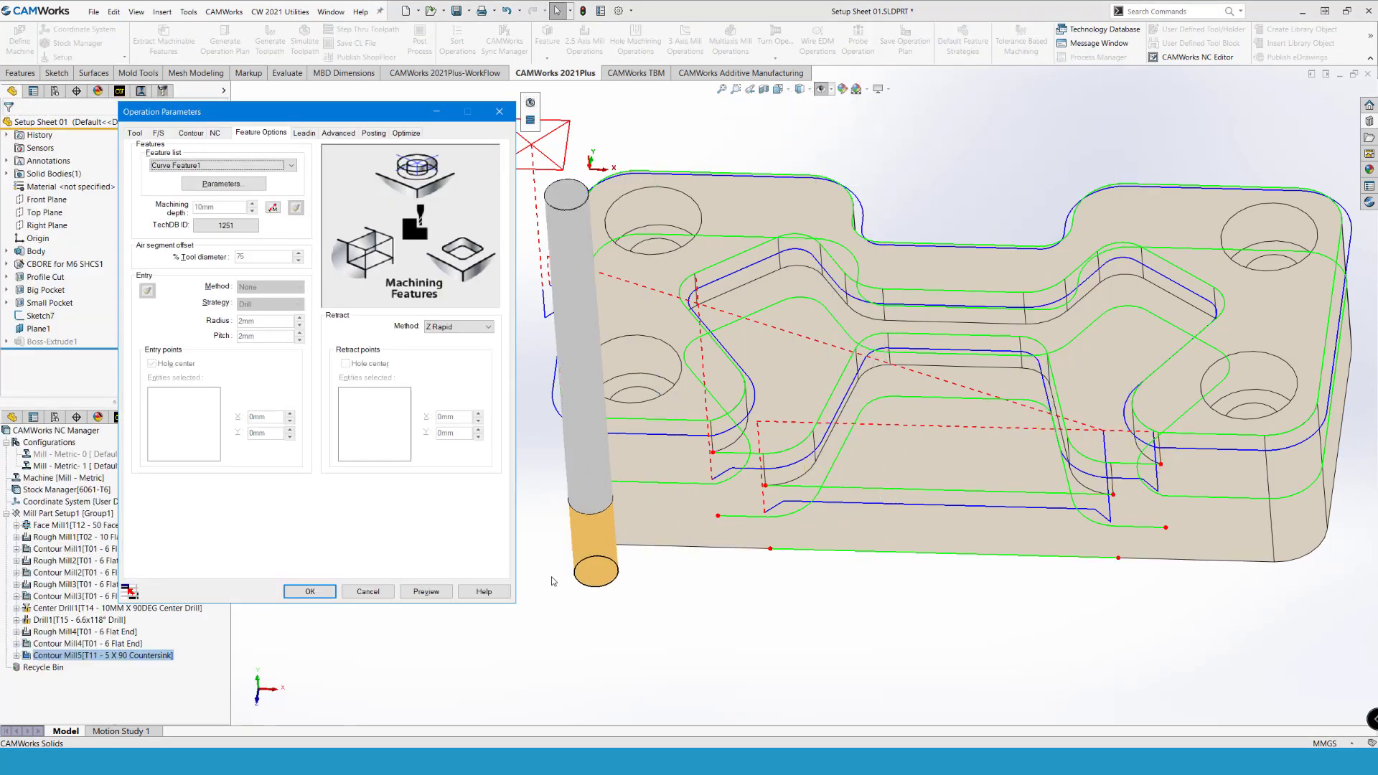
Step: Set the Contour Mill5 avoid allowance to 75 %, preview the toolpath, and accept
{"action": "left_click", "coordinate": [188, 136]}
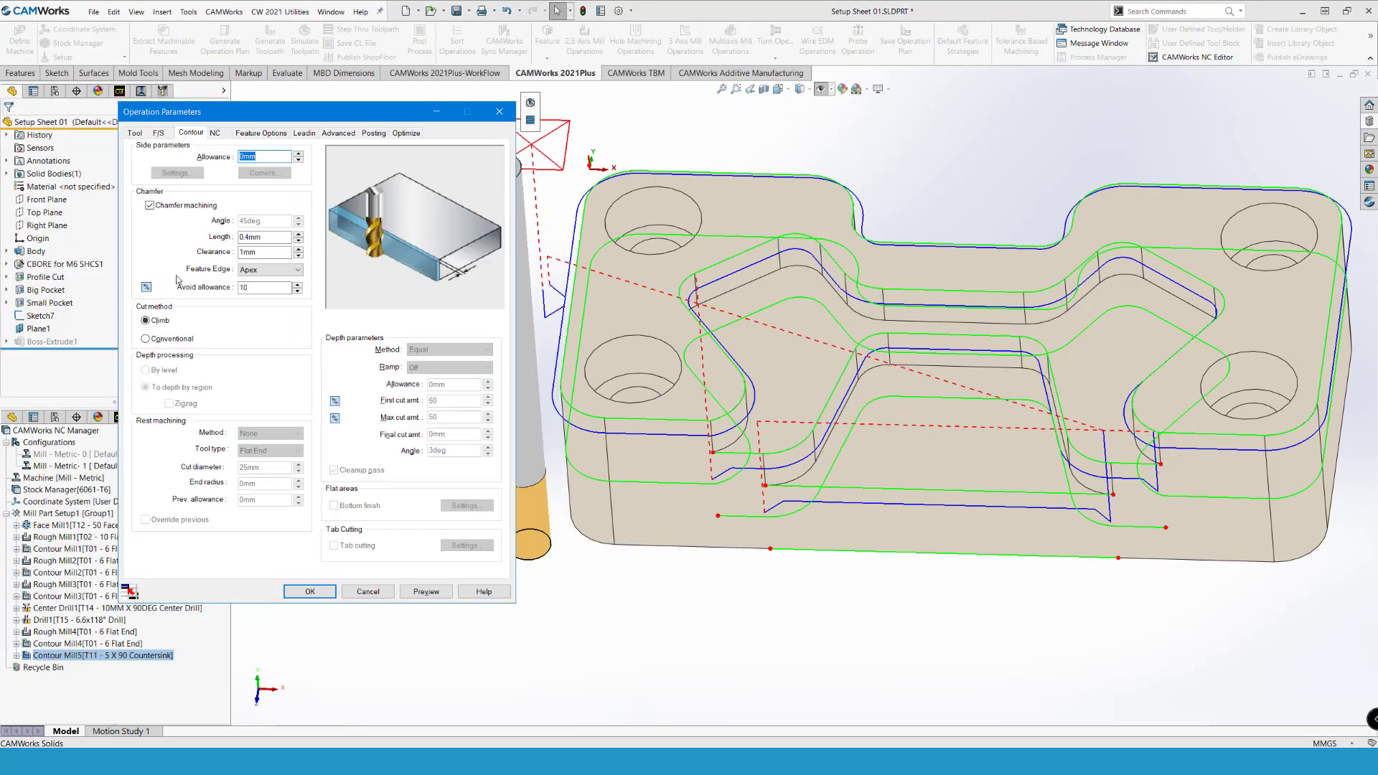
{"action": "left_click", "coordinate": [148, 287]}
{"action": "left_click", "coordinate": [146, 289]}
{"action": "left_click", "coordinate": [271, 287]}
{"action": "double_click", "coordinate": [258, 287]}
{"action": "type", "text": "75"}
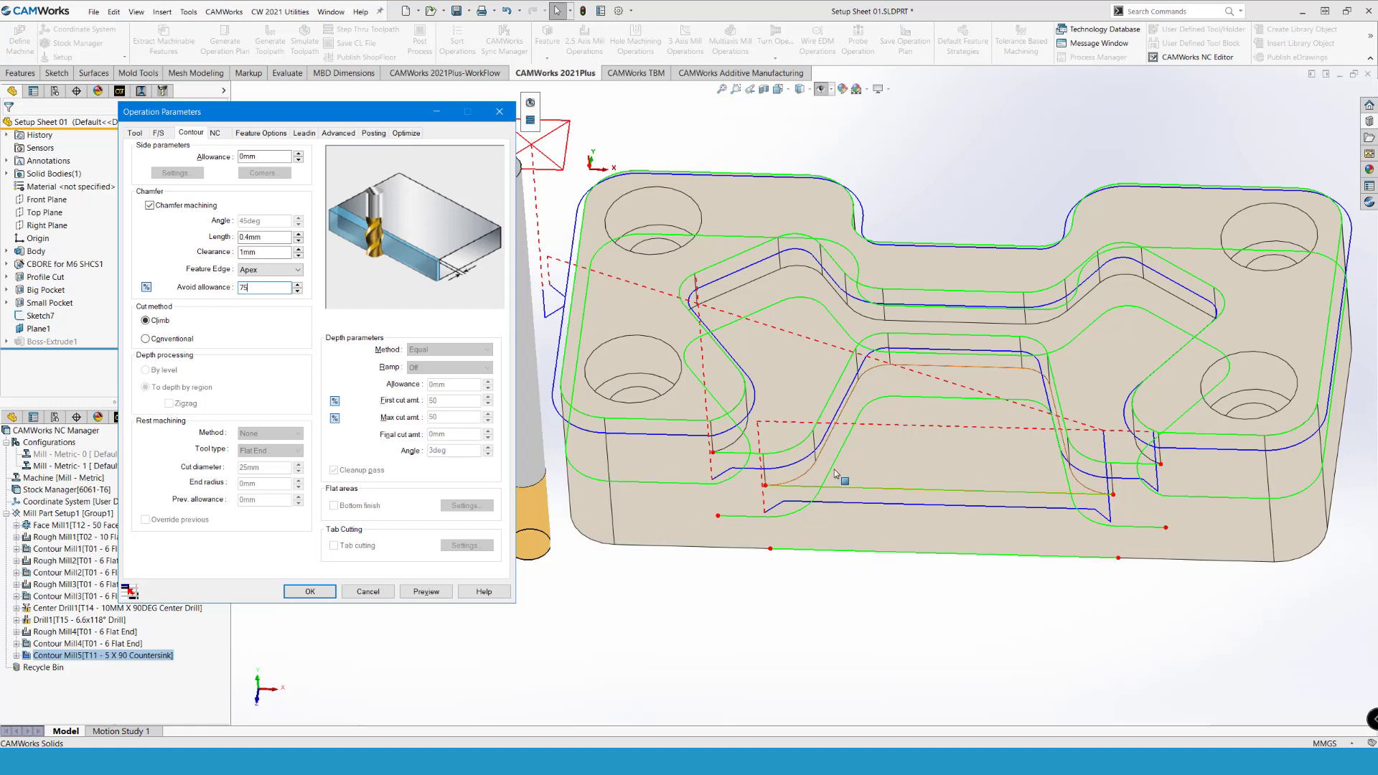
{"action": "left_click", "coordinate": [426, 592]}
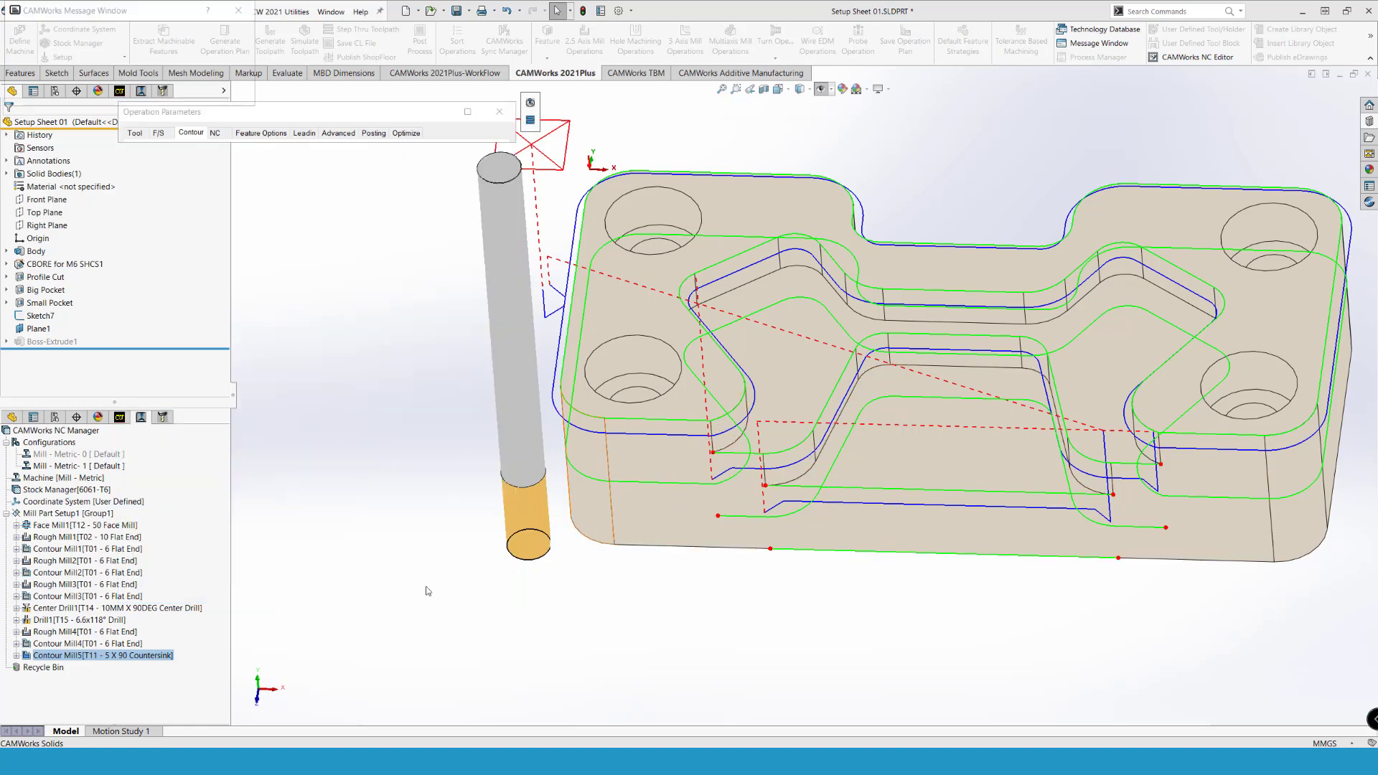
{"action": "left_click", "coordinate": [460, 111]}
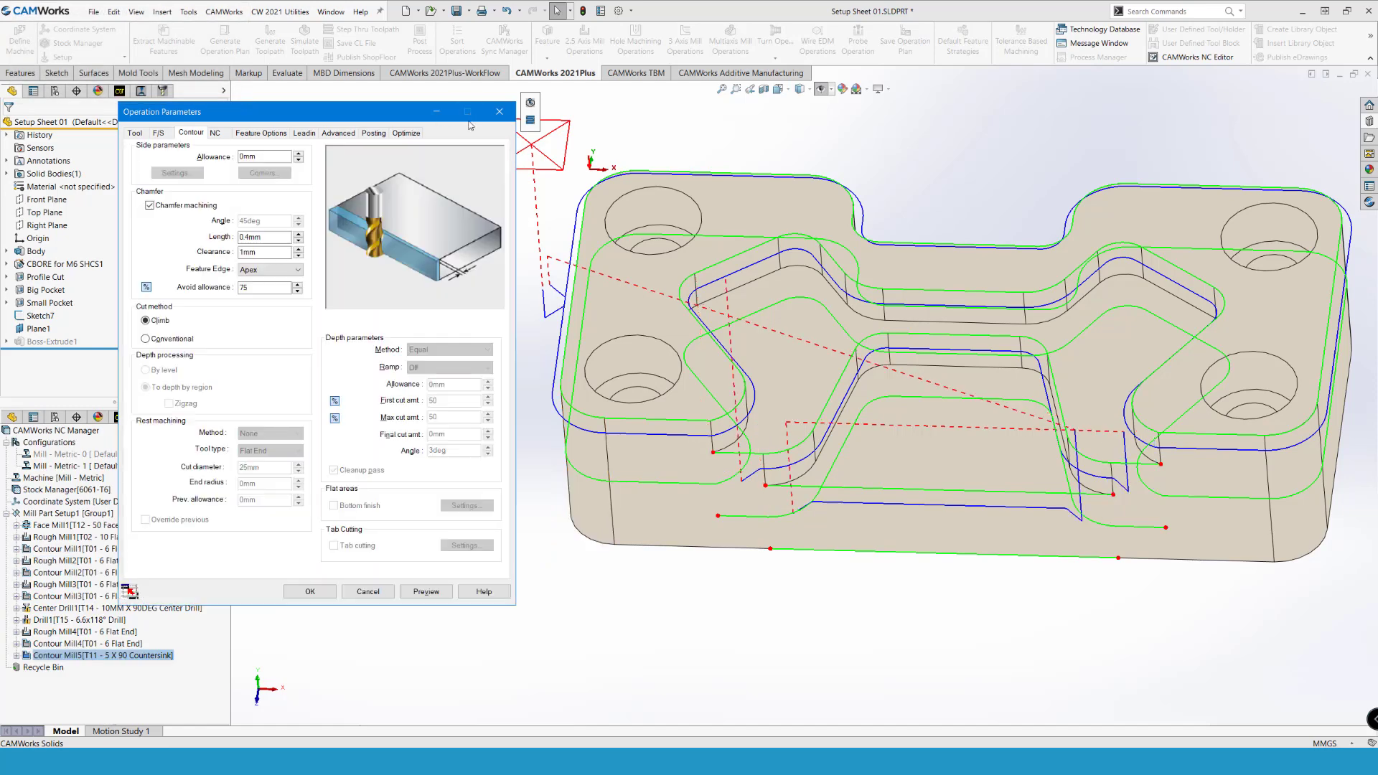
{"action": "left_click", "coordinate": [310, 591]}
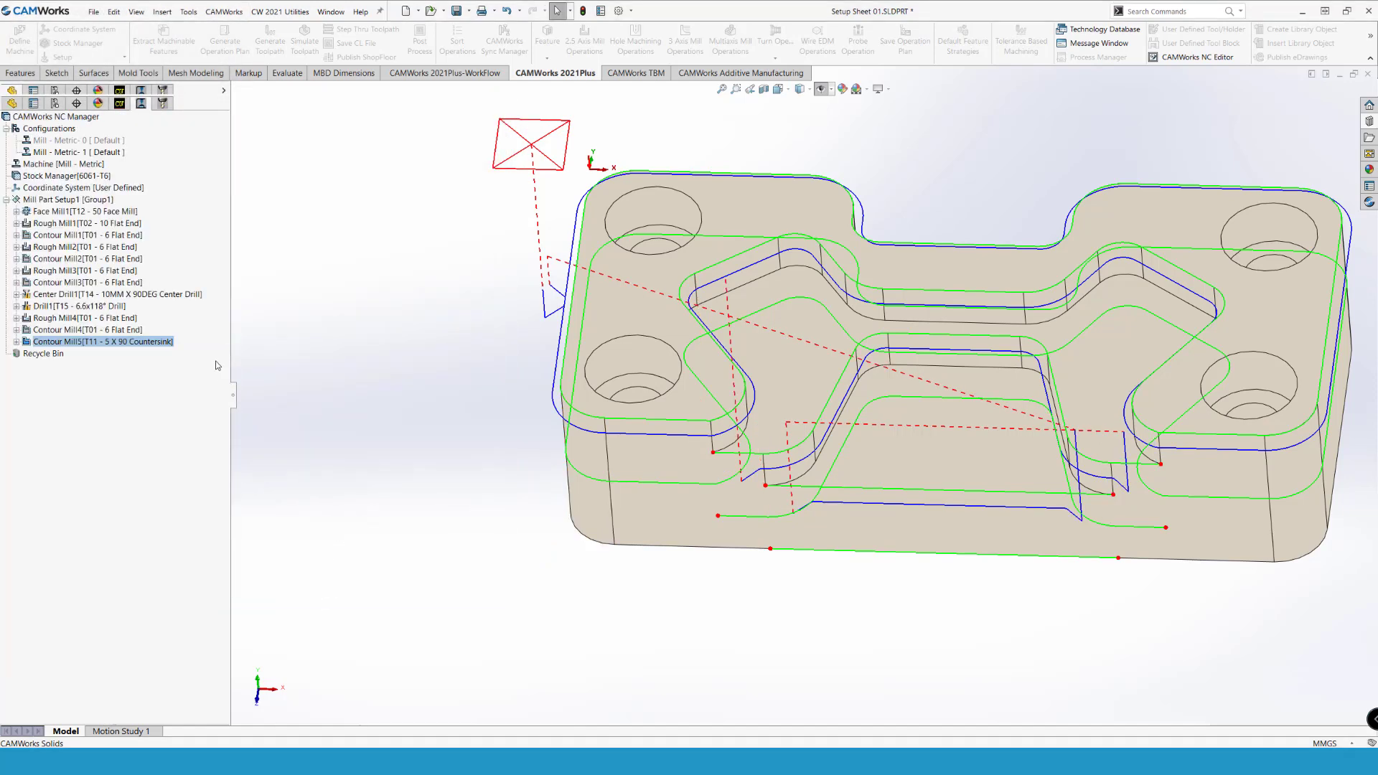
{"action": "right_click", "coordinate": [27, 345]}
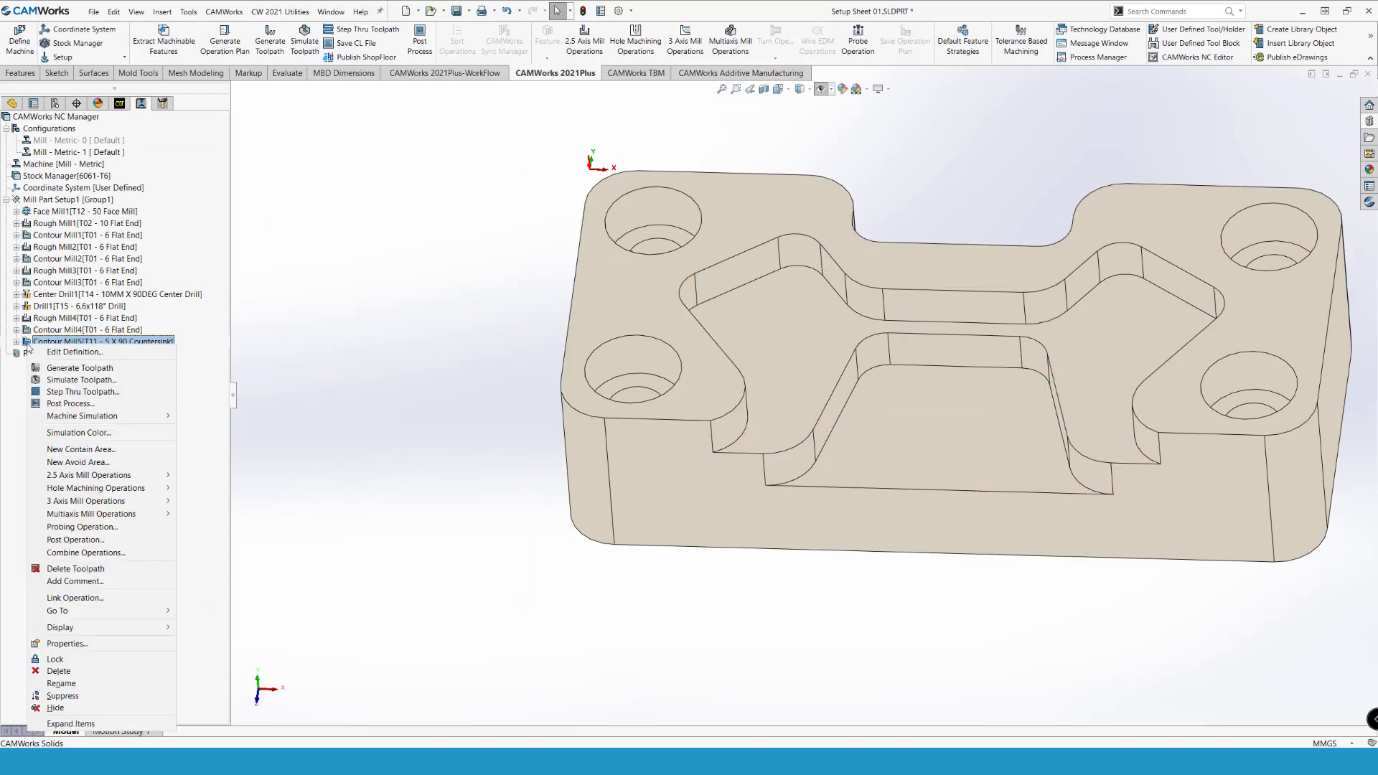
{"action": "left_click", "coordinate": [72, 379]}
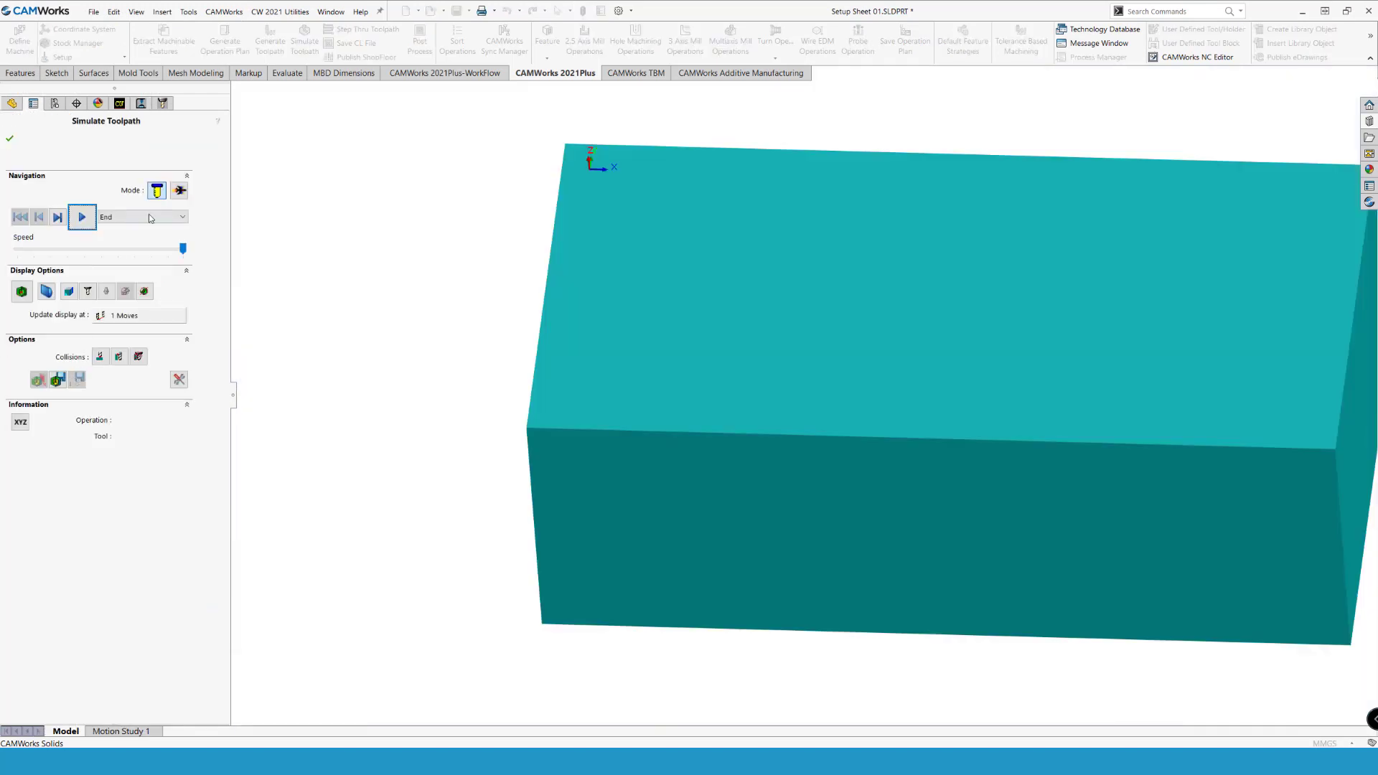
{"action": "left_click", "coordinate": [149, 216]}
{"action": "left_click", "coordinate": [137, 244]}
{"action": "left_click", "coordinate": [138, 218]}
{"action": "left_click", "coordinate": [109, 270]}
{"action": "left_click", "coordinate": [82, 217]}
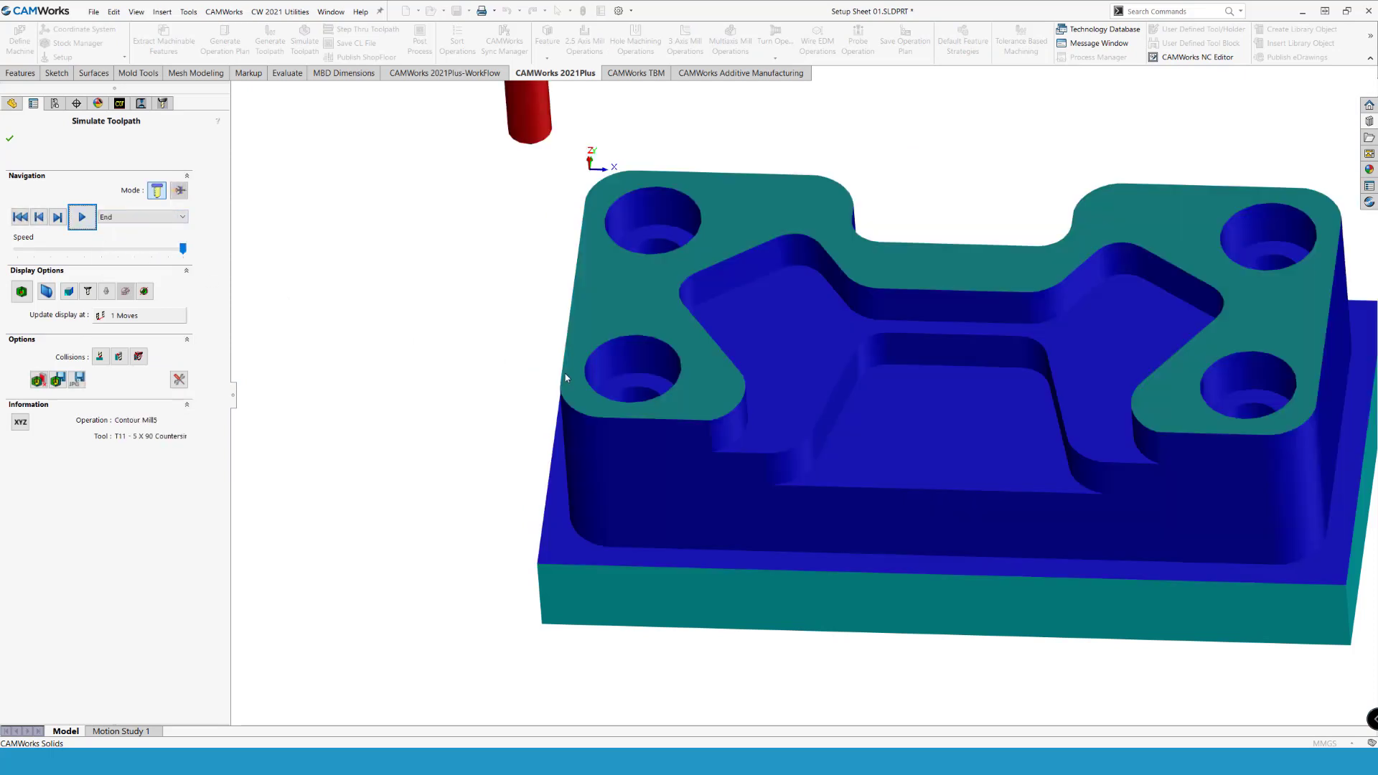
{"action": "middle_click_drag", "start_coordinate": [565, 379], "coordinate": [631, 388]}
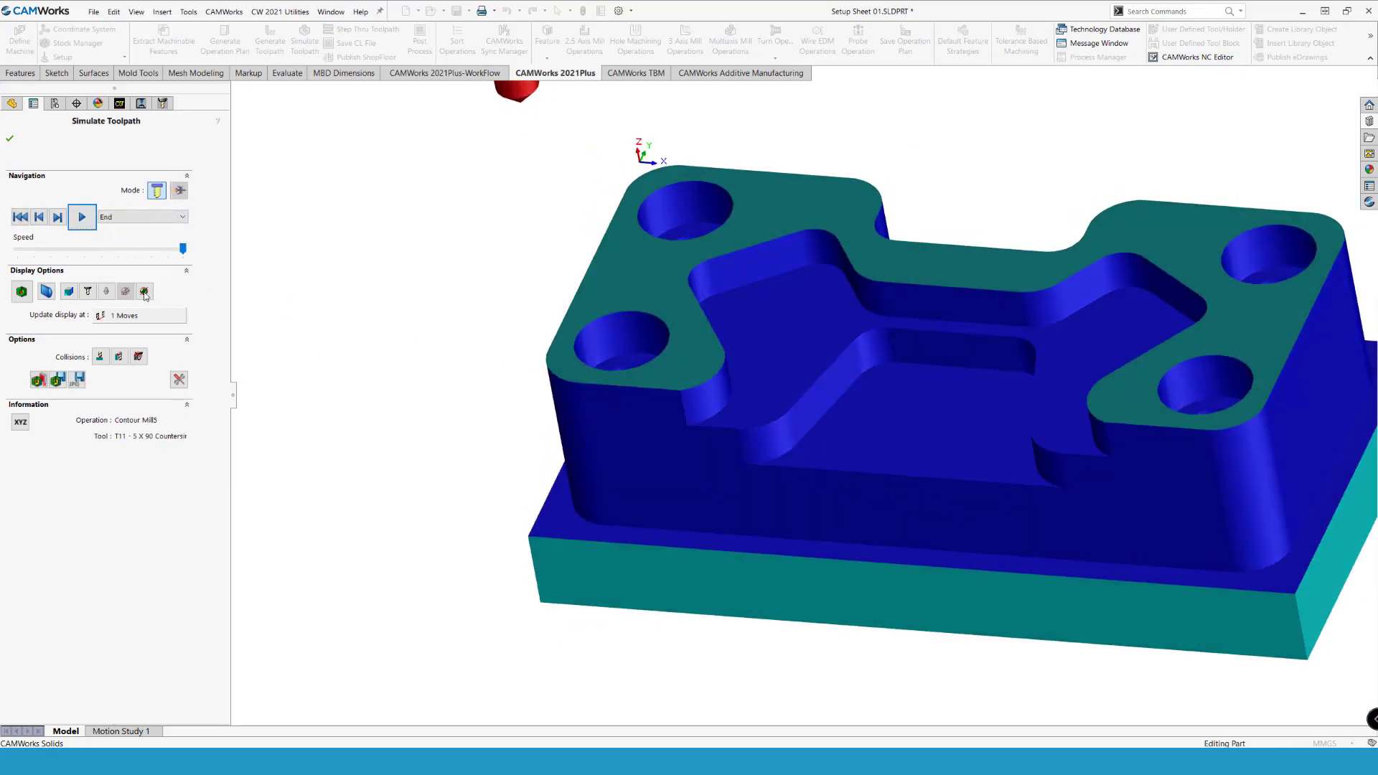
{"action": "left_click", "coordinate": [82, 217]}
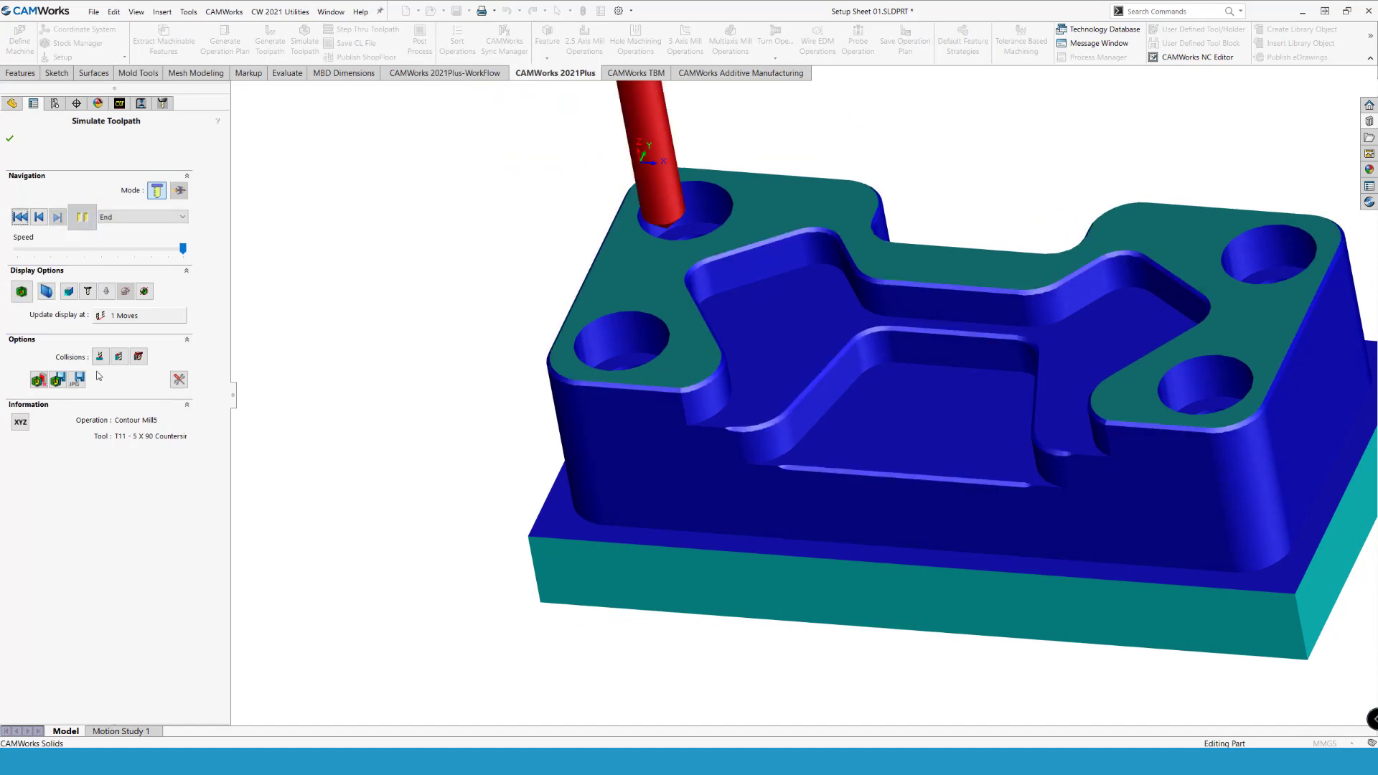
{"action": "middle_click_drag", "start_coordinate": [632, 481], "coordinate": [662, 385]}
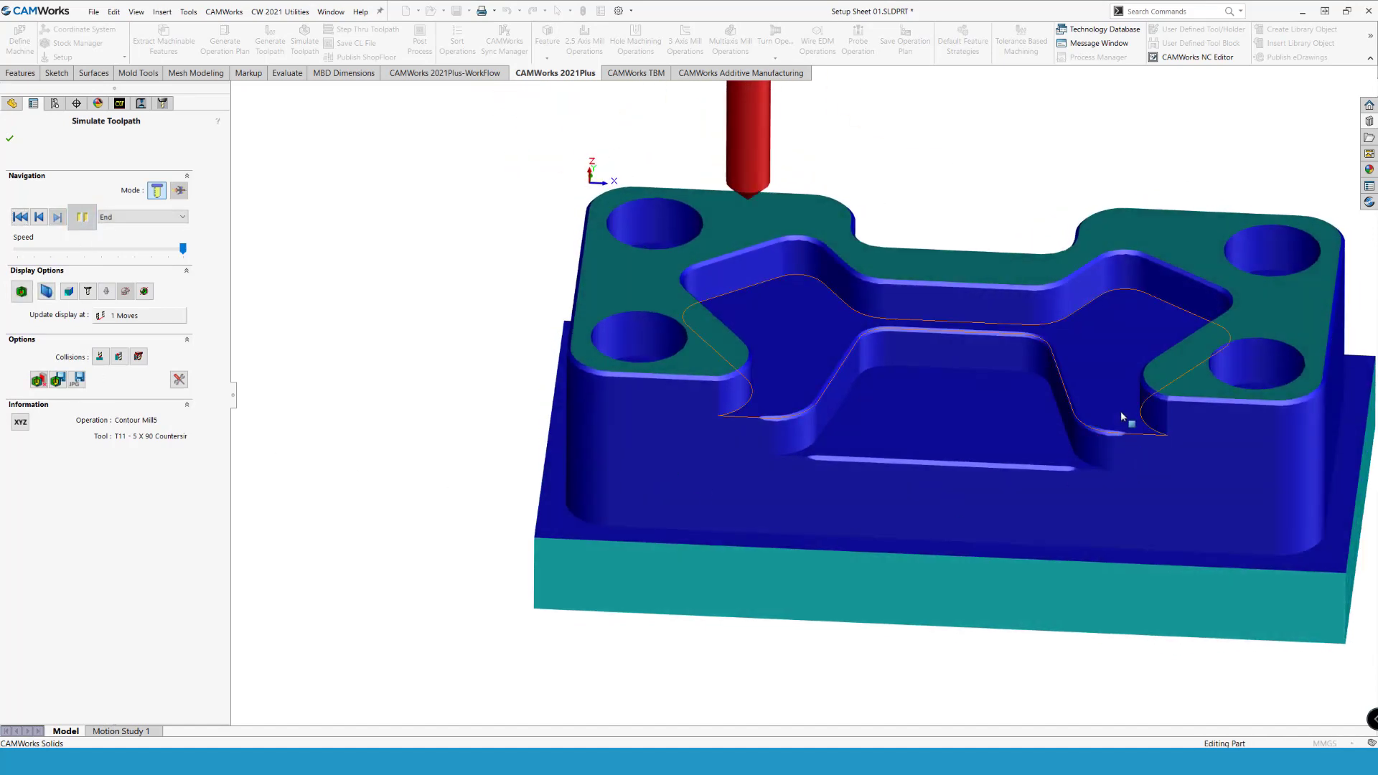
{"action": "middle_click_drag", "start_coordinate": [1121, 410], "coordinate": [631, 385]}
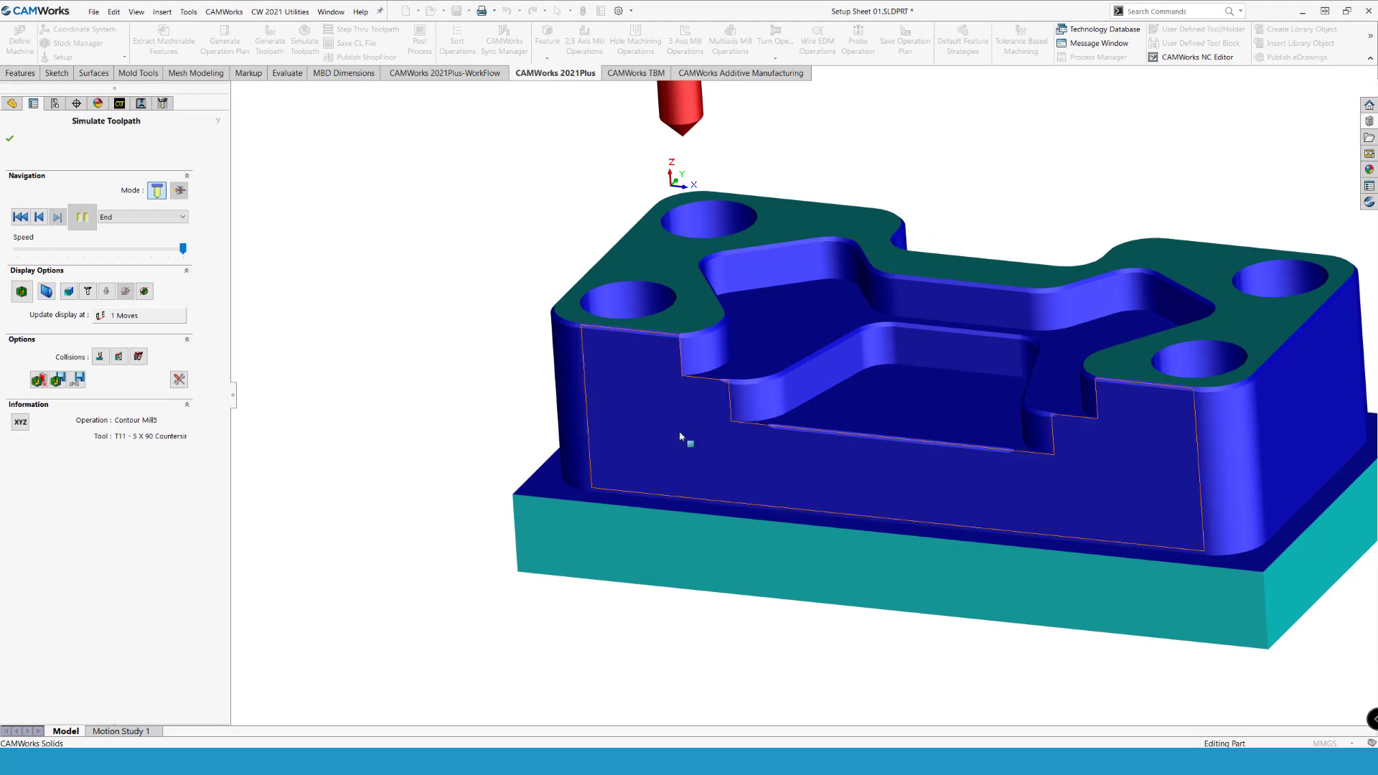
{"action": "left_click", "coordinate": [10, 138]}
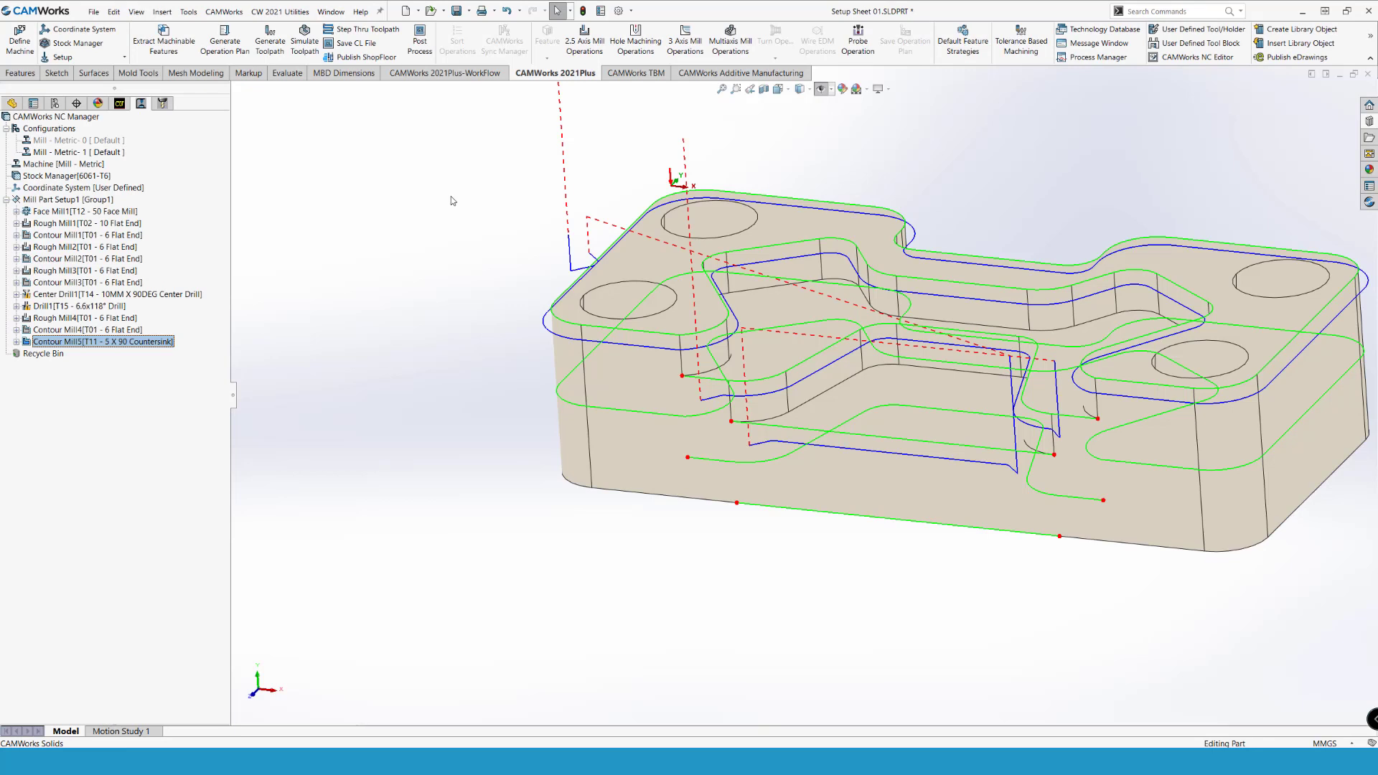
Step: Switch to the mill3ax_2 part and enlarge its view
{"action": "left_click", "coordinate": [331, 12]}
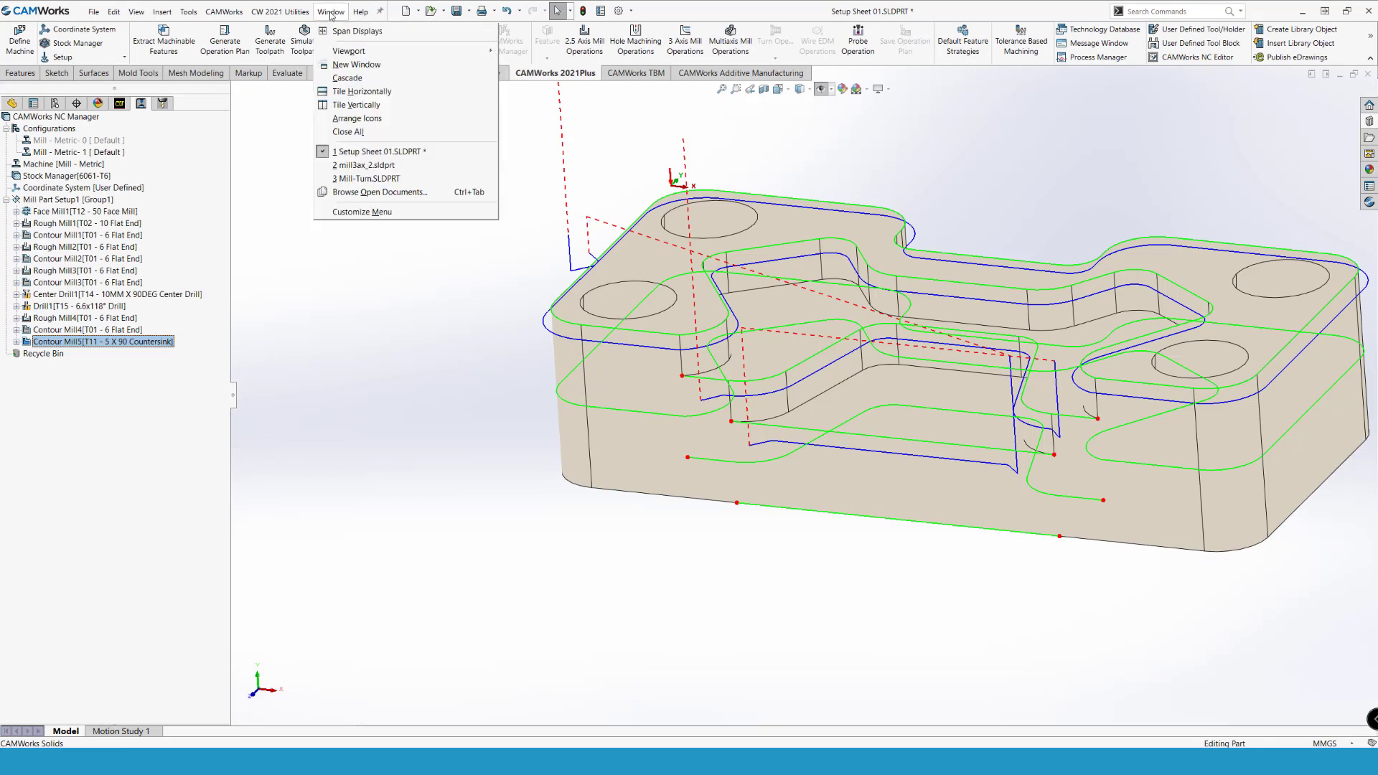
{"action": "left_click", "coordinate": [367, 165]}
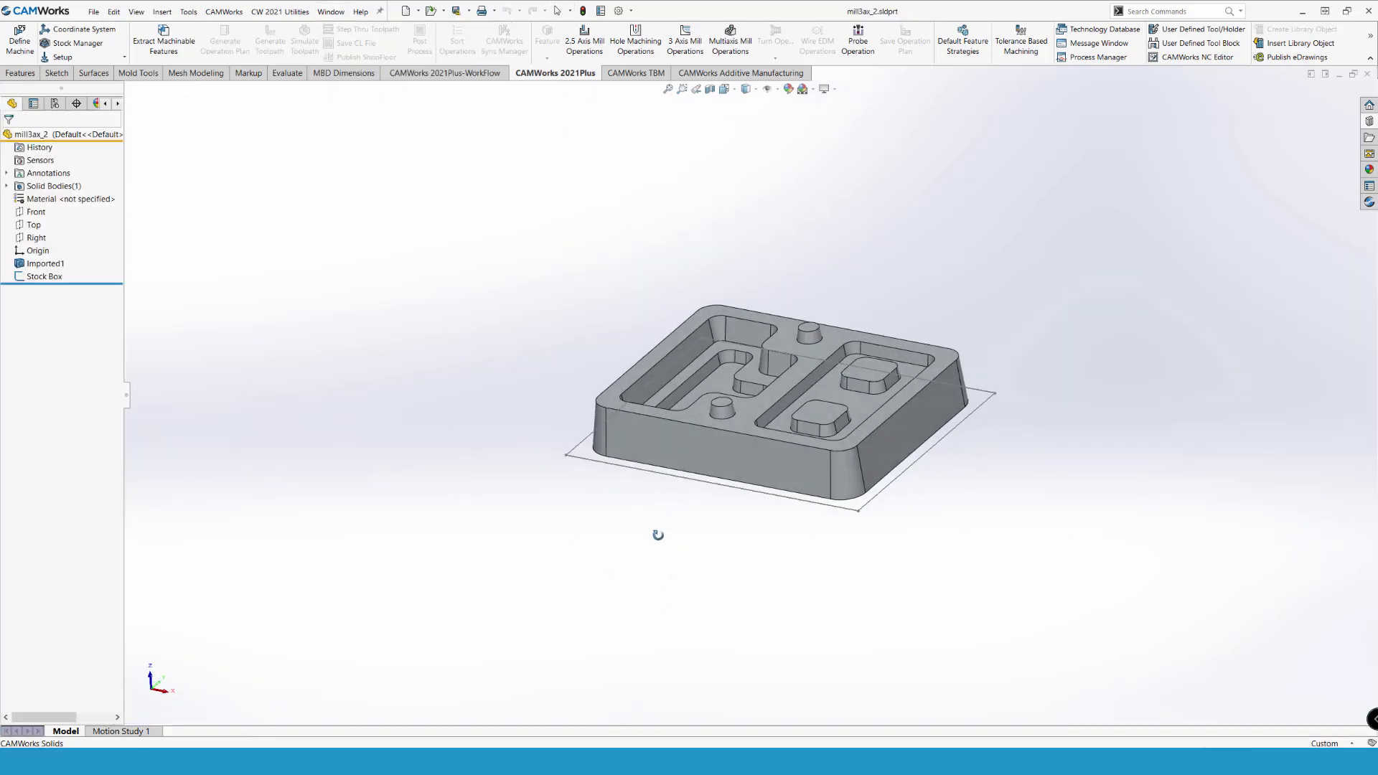
{"action": "middle_click_drag", "start_coordinate": [667, 566], "coordinate": [665, 540]}
{"action": "scroll", "coordinate": [748, 433], "scroll_direction": "down", "scroll_amount": 2}
{"action": "scroll", "coordinate": [894, 155], "scroll_direction": "down", "scroll_amount": 2}
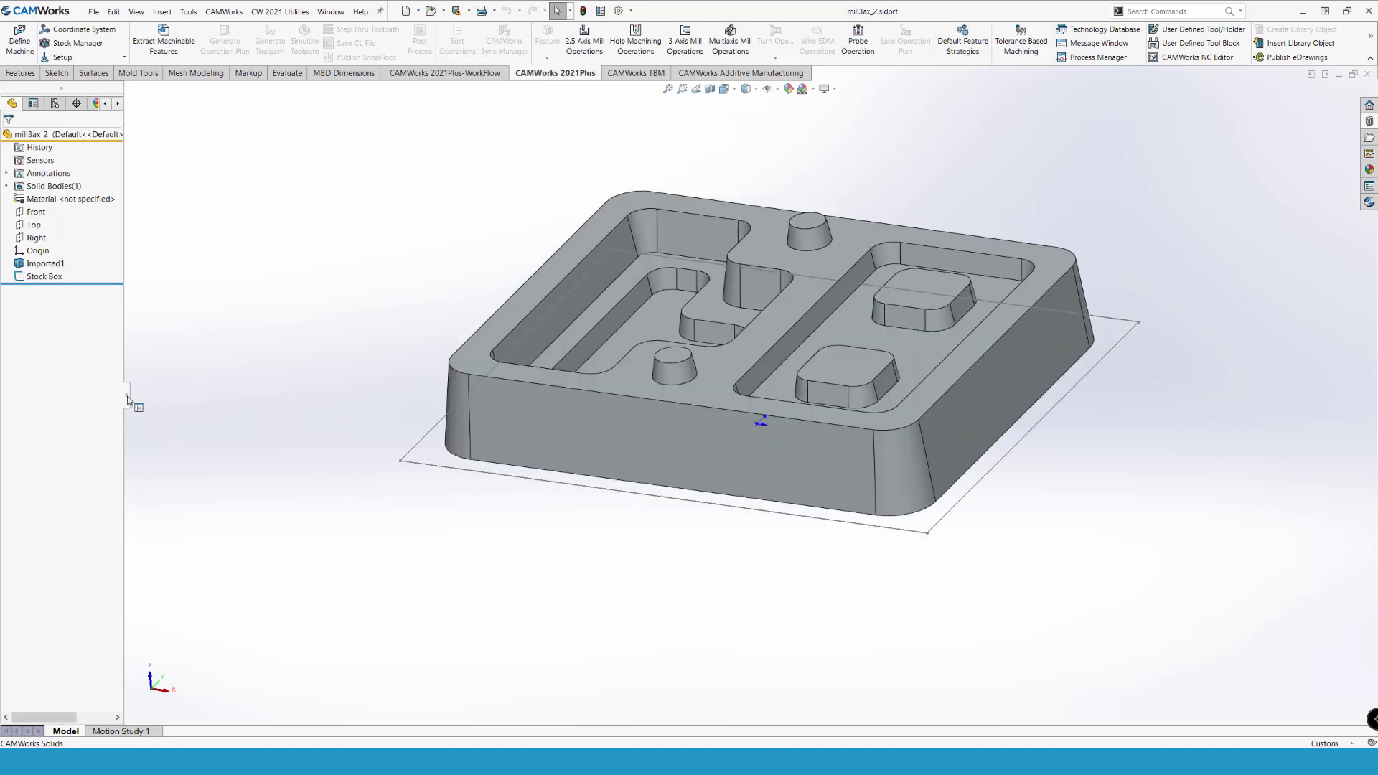
Step: Define the stock as an extruded sketch block up to the boss top, 6.5 × 5.5 × 1.25 in
{"action": "left_click_drag", "start_coordinate": [125, 396], "coordinate": [262, 396]}
{"action": "left_click", "coordinate": [122, 105]}
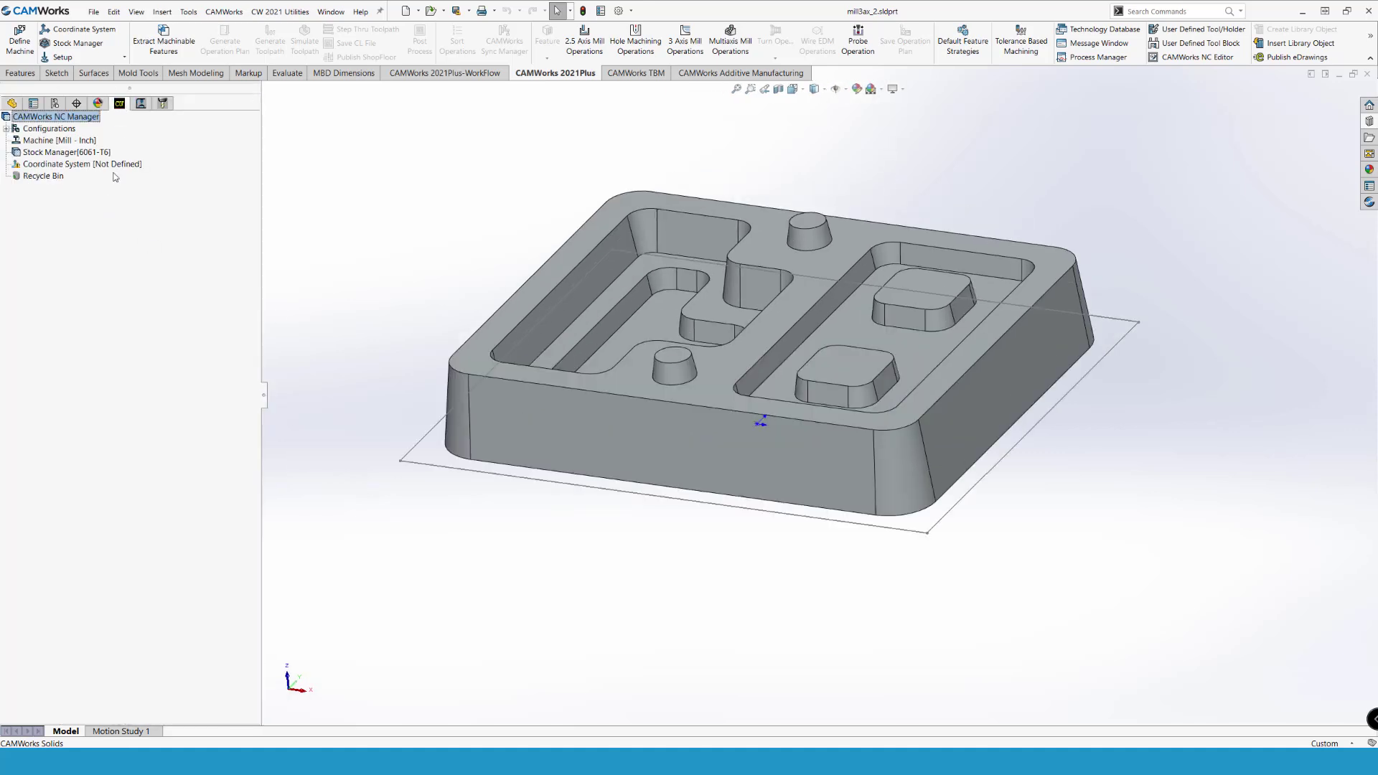
{"action": "left_click", "coordinate": [41, 154]}
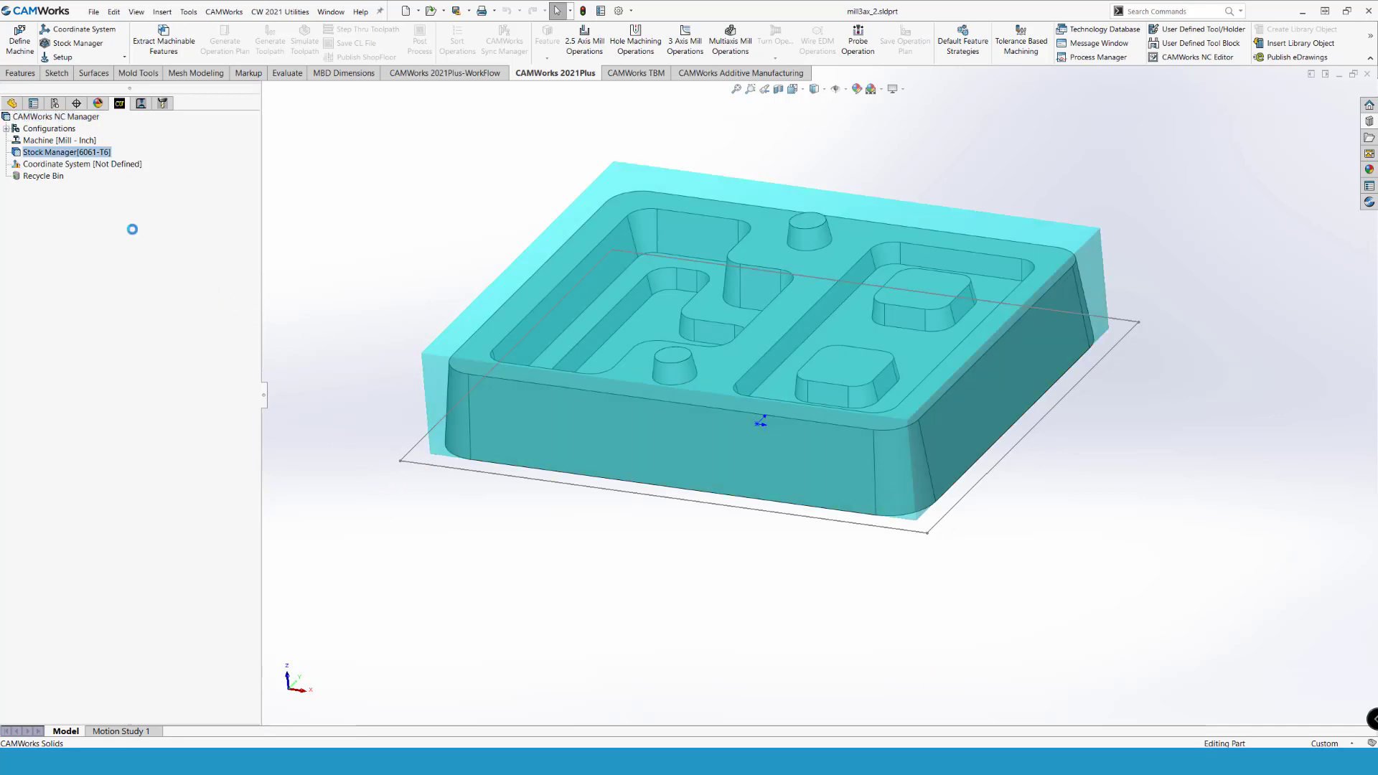
{"action": "left_click", "coordinate": [84, 236]}
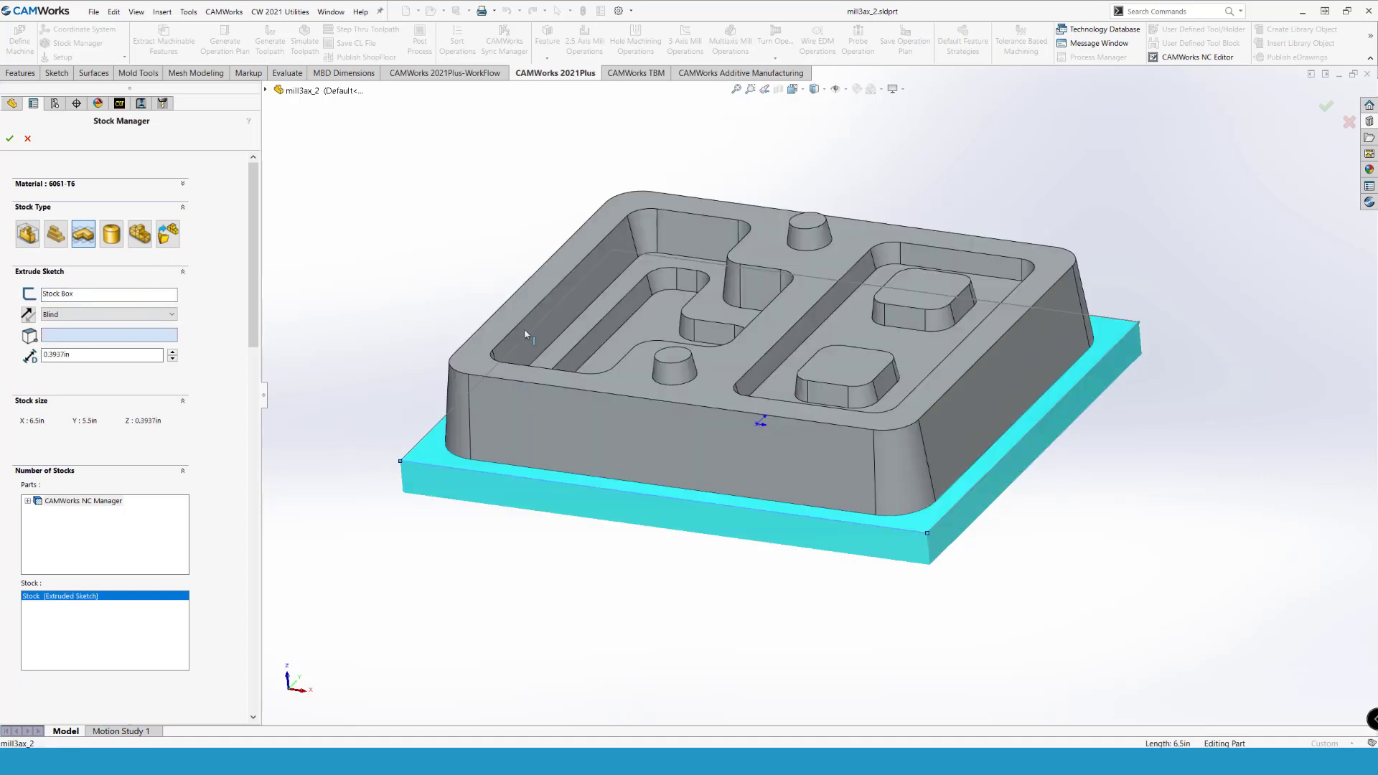
{"action": "left_click", "coordinate": [674, 359]}
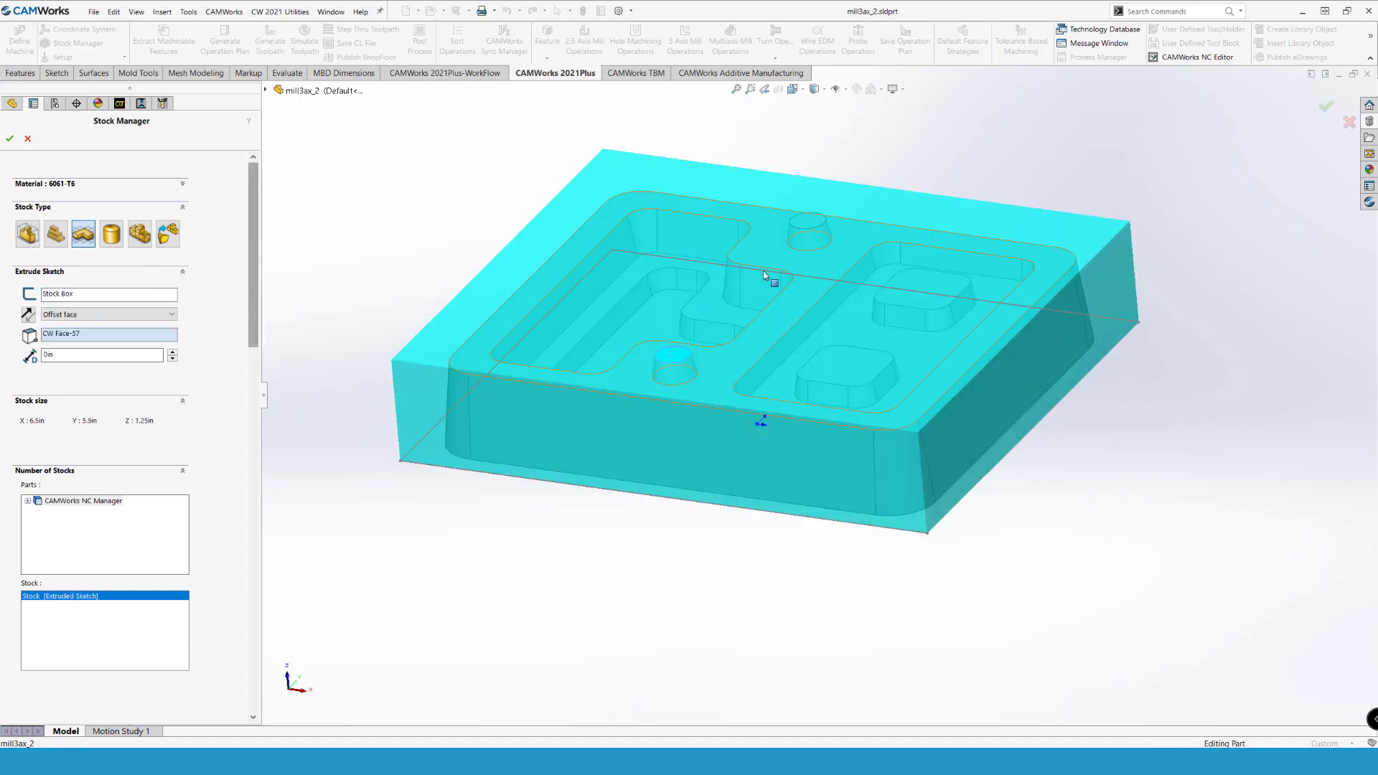
{"action": "left_click", "coordinate": [9, 138]}
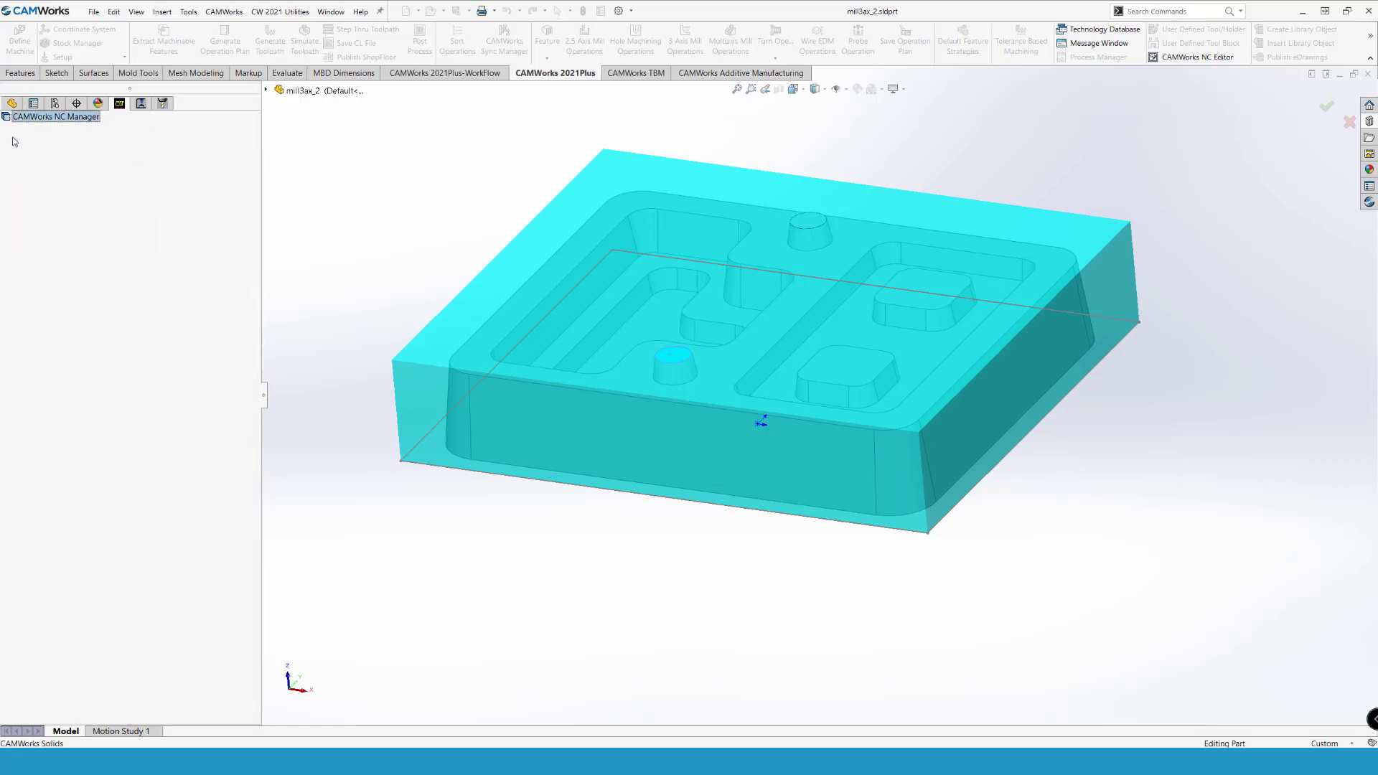
Step: Create a mill part setup directed from the part's top face
{"action": "right_click", "coordinate": [28, 166]}
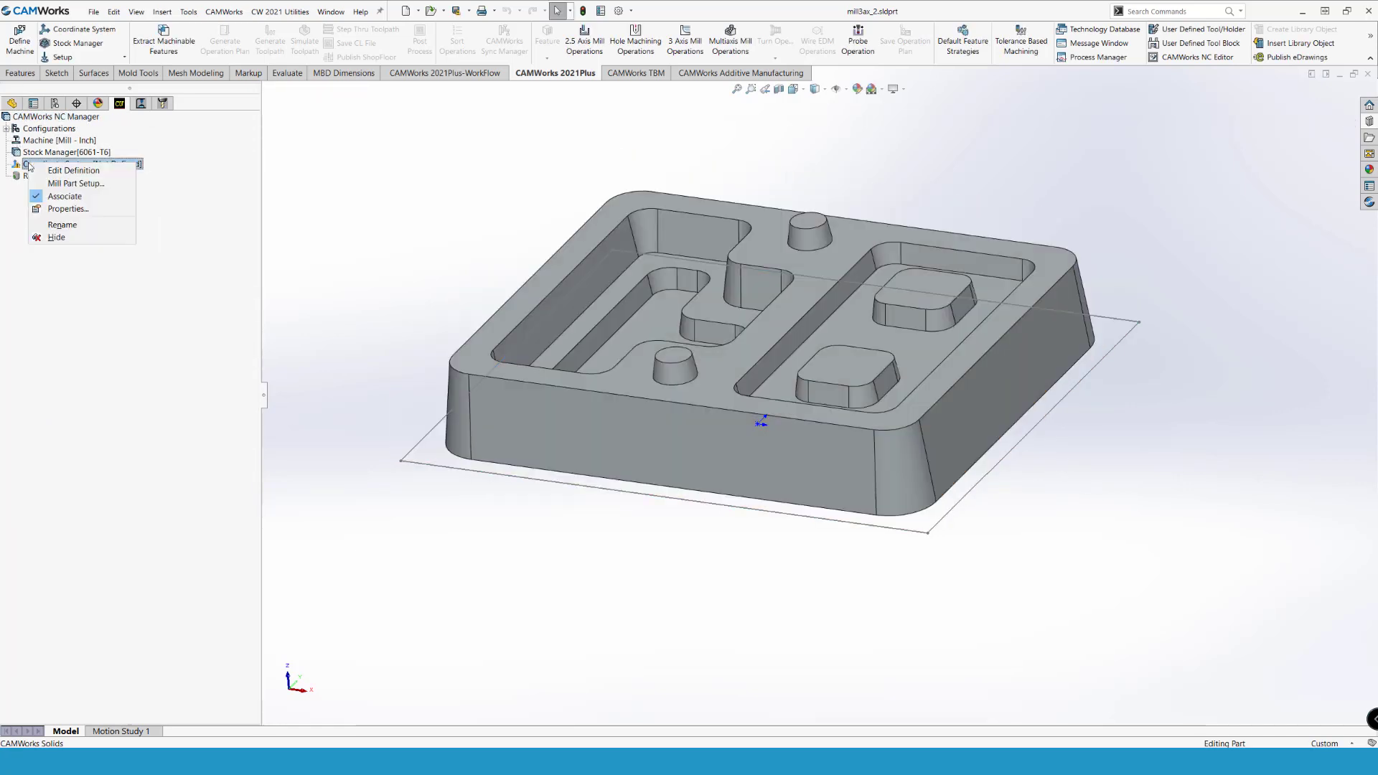
{"action": "left_click", "coordinate": [68, 180]}
{"action": "left_click", "coordinate": [476, 359]}
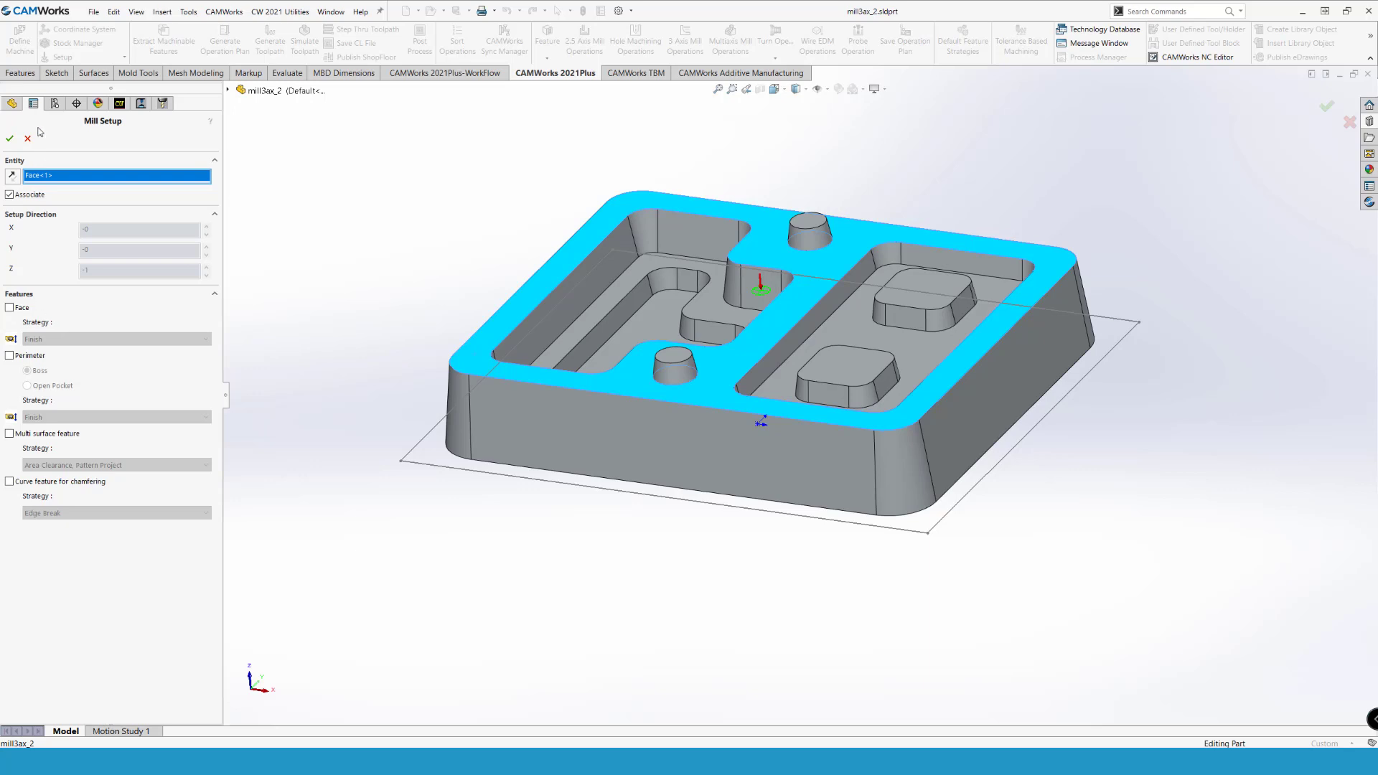
{"action": "left_click", "coordinate": [9, 137]}
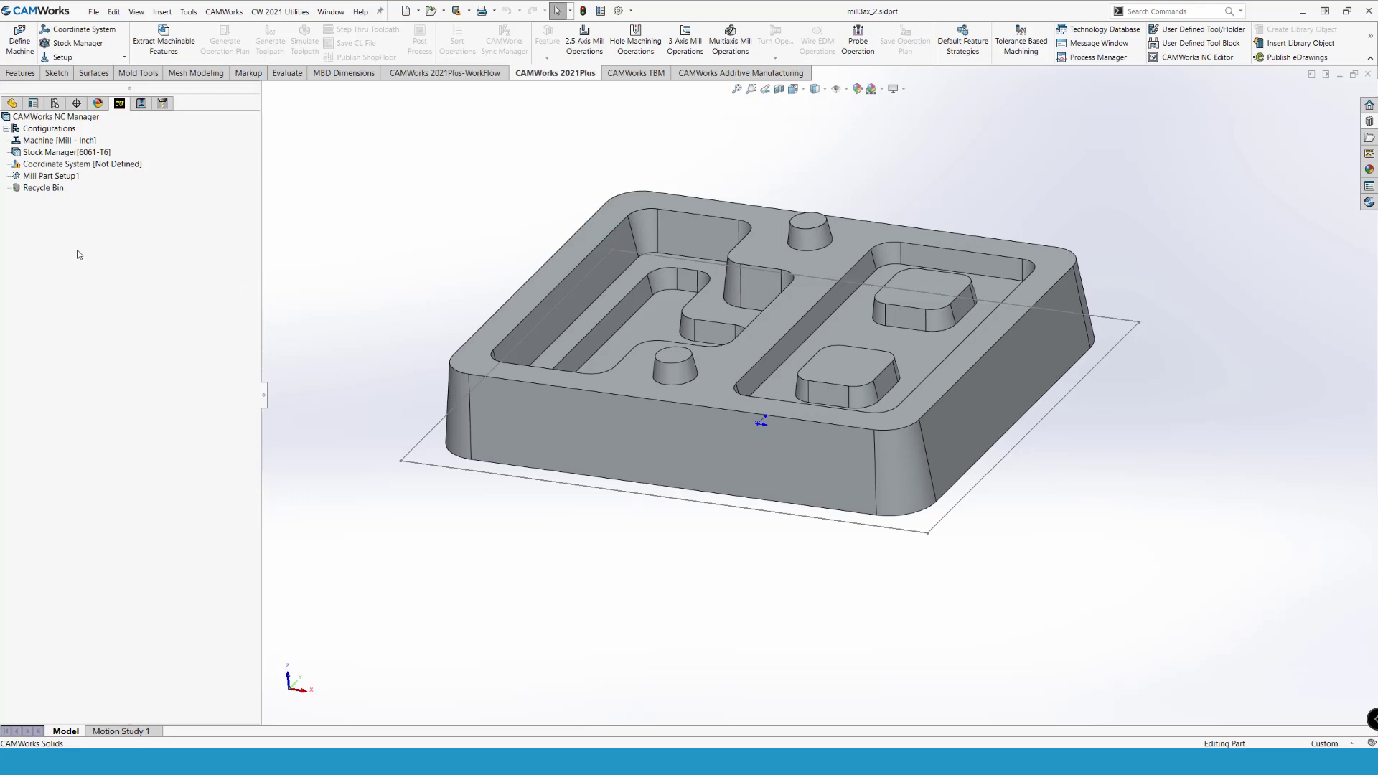
Step: Start a 2.5 axis Open Pocket feature profiled on the top face
{"action": "right_click", "coordinate": [66, 178]}
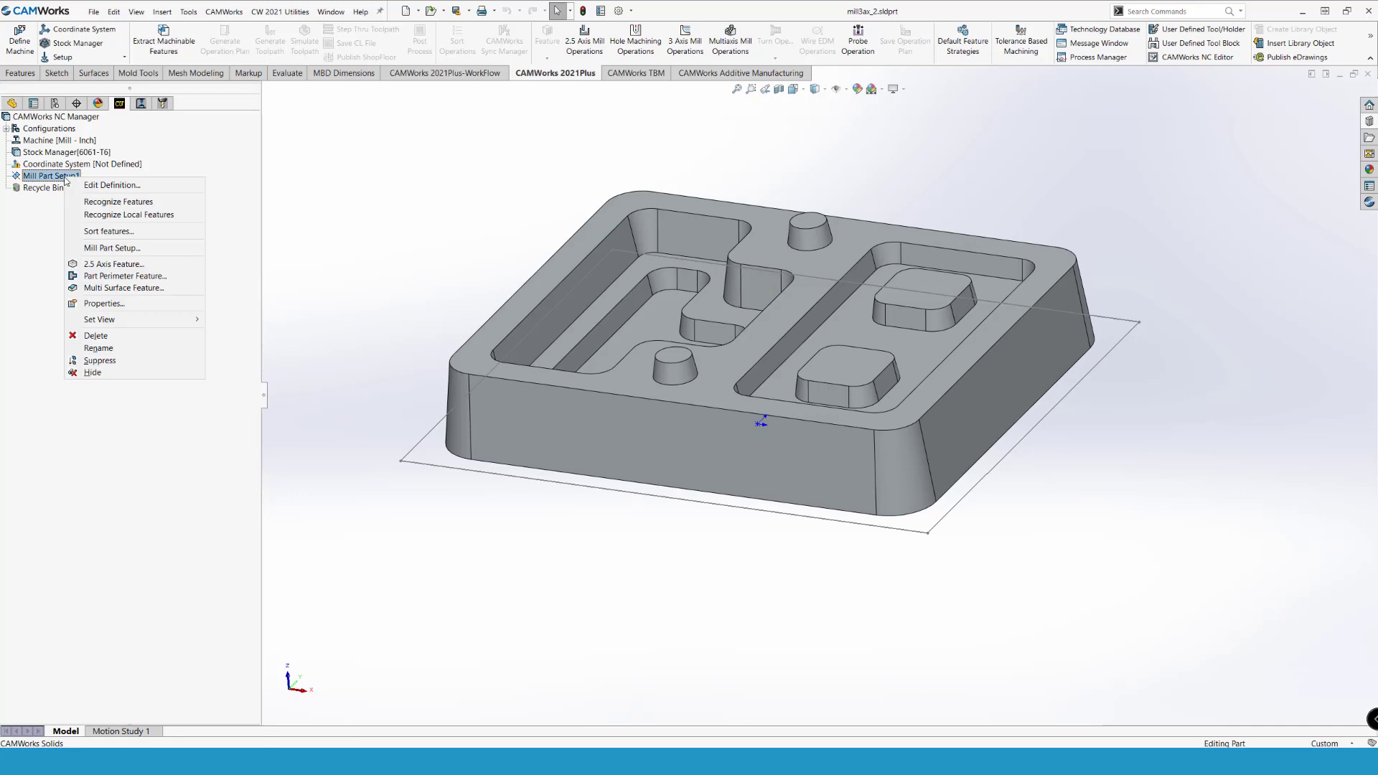
{"action": "left_click", "coordinate": [130, 264]}
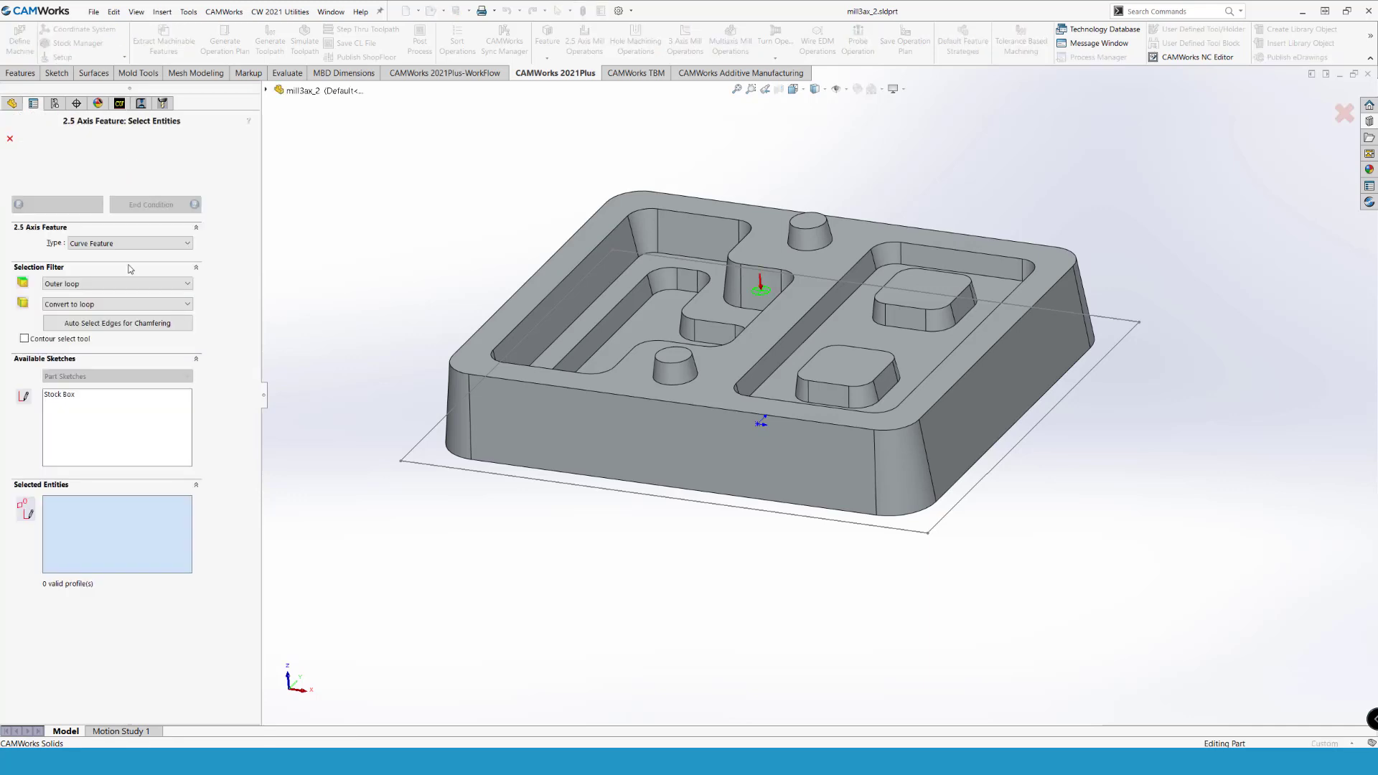
{"action": "left_click", "coordinate": [129, 244]}
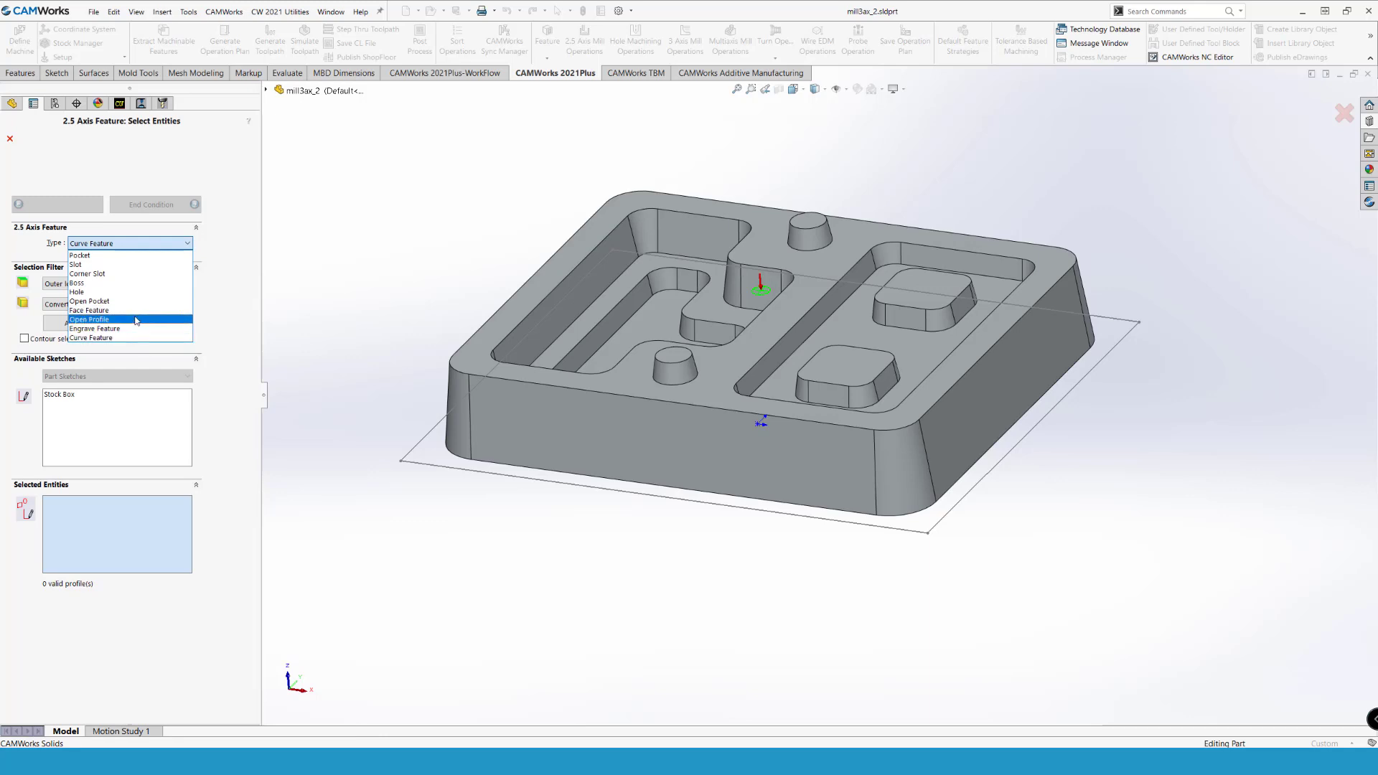
{"action": "left_click", "coordinate": [132, 302]}
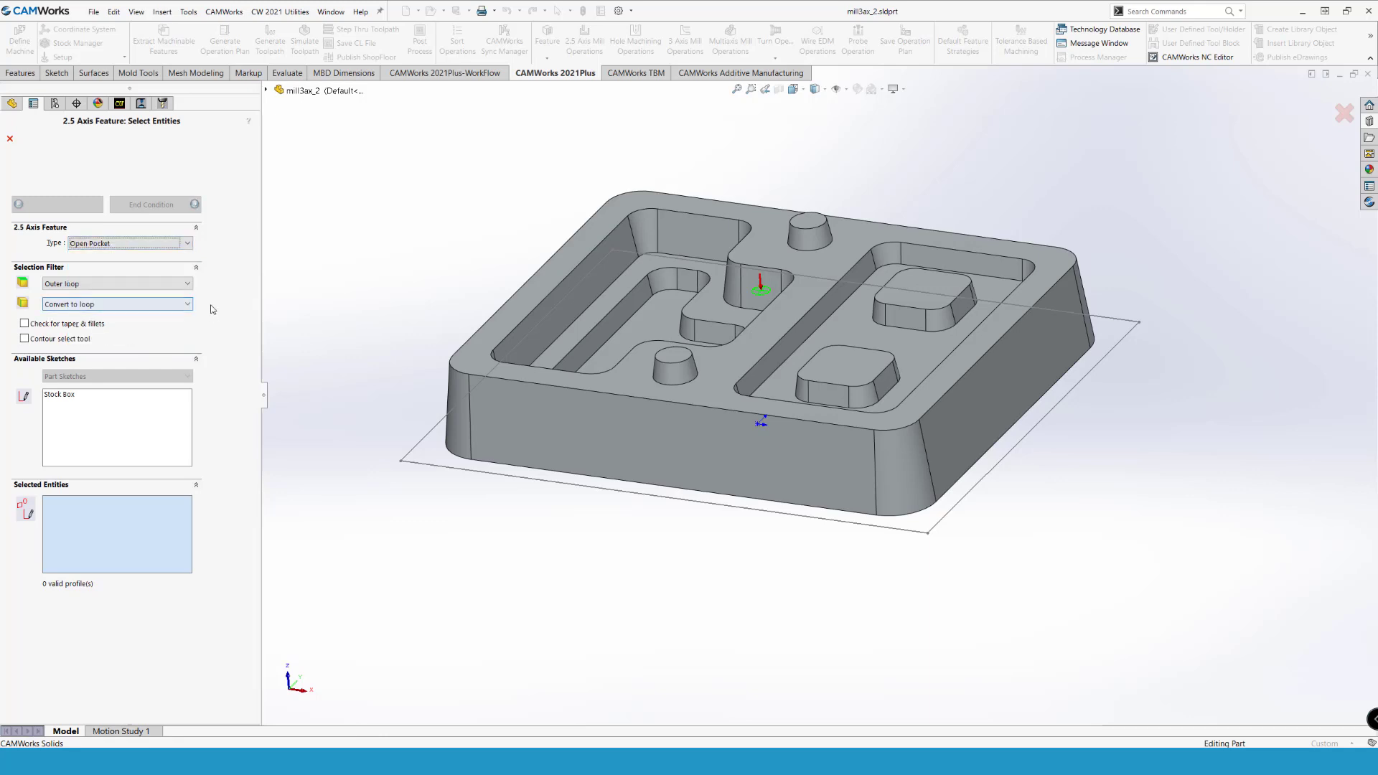
{"action": "left_click", "coordinate": [470, 370]}
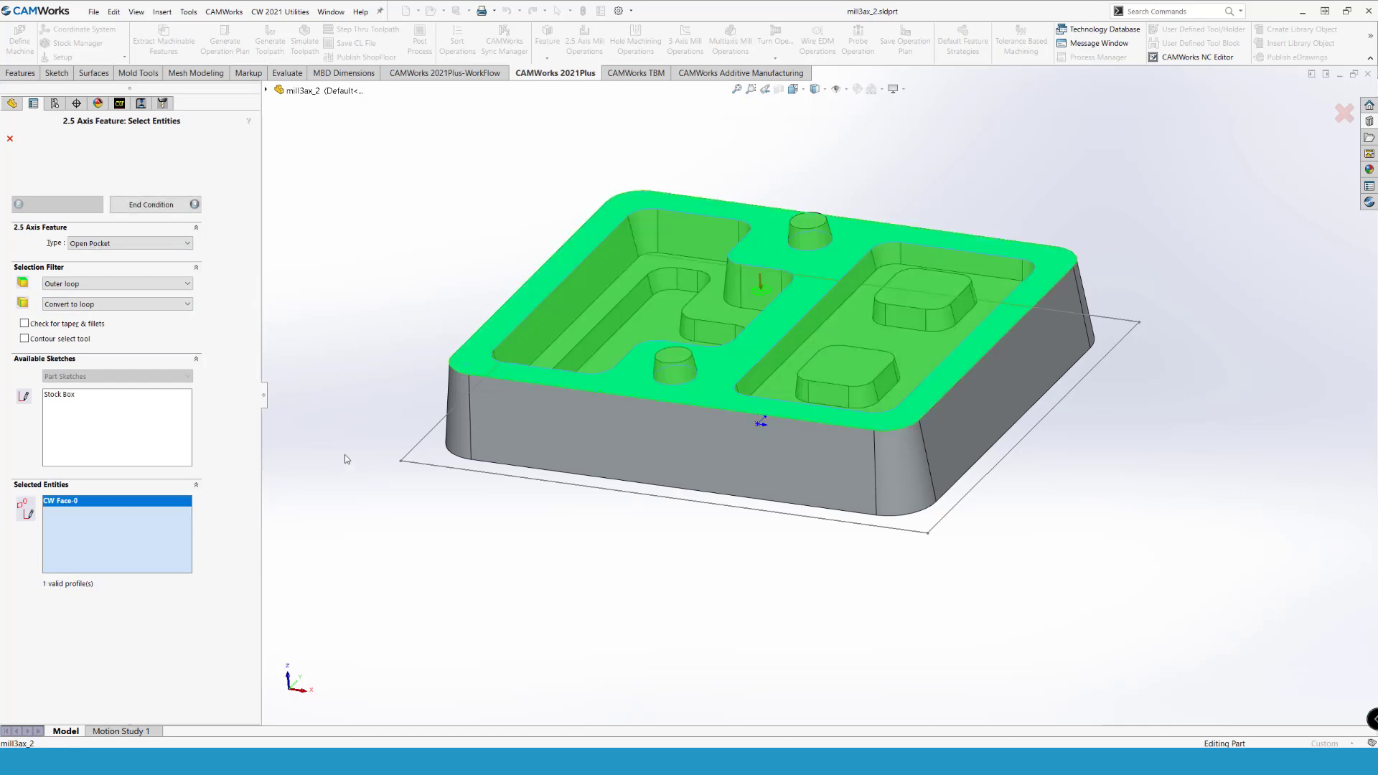
Step: End the open pocket at the round boss top, with both round bosses as islands
{"action": "left_click", "coordinate": [146, 206]}
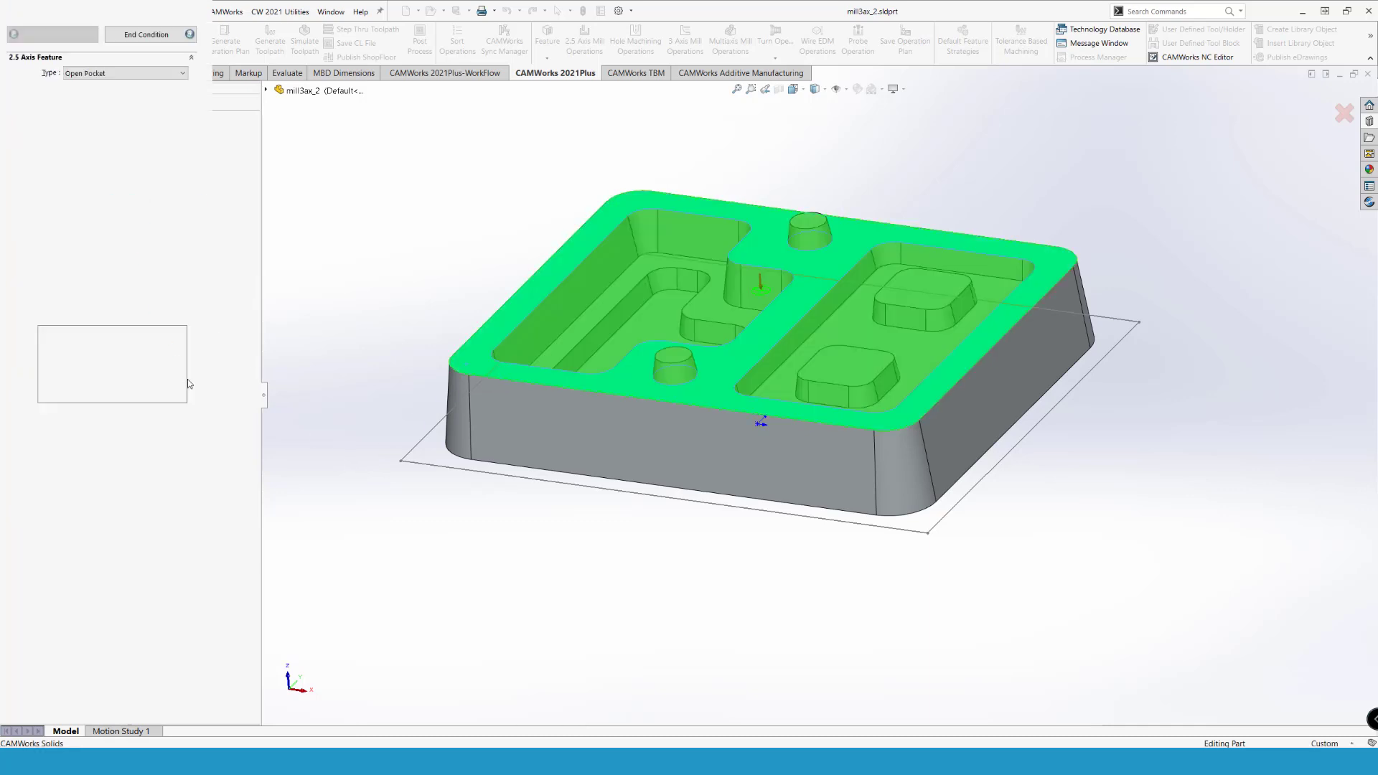
{"action": "left_click", "coordinate": [687, 364]}
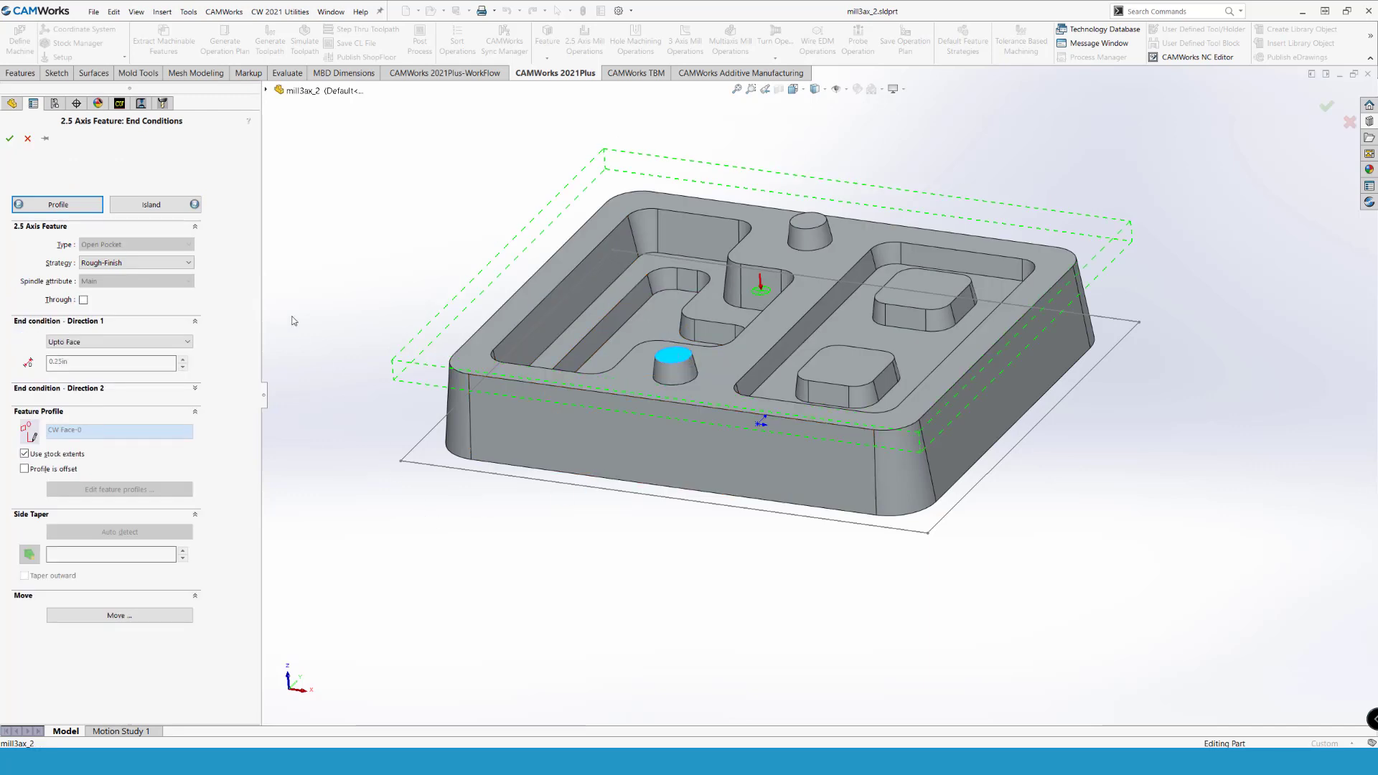
{"action": "left_click", "coordinate": [159, 207]}
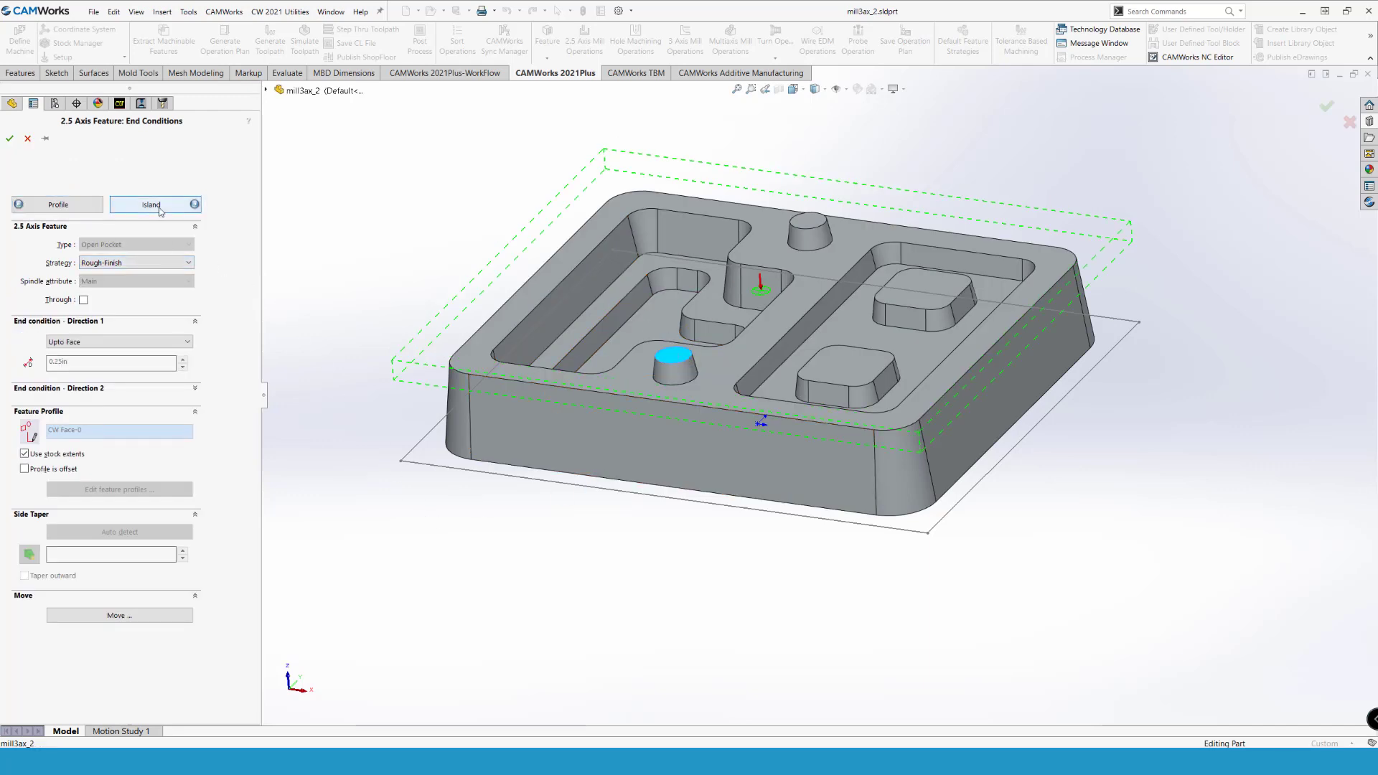
{"action": "left_click", "coordinate": [675, 382]}
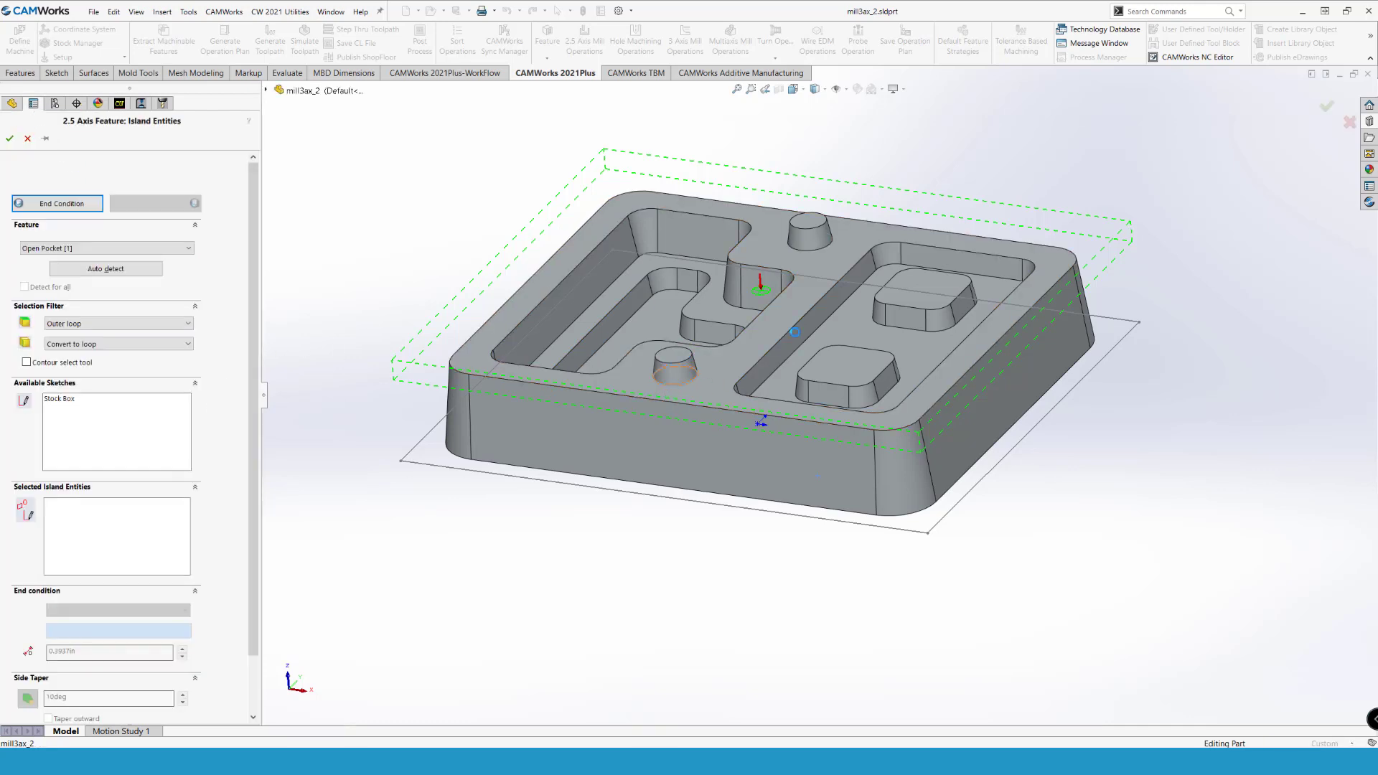
{"action": "left_click", "coordinate": [810, 247]}
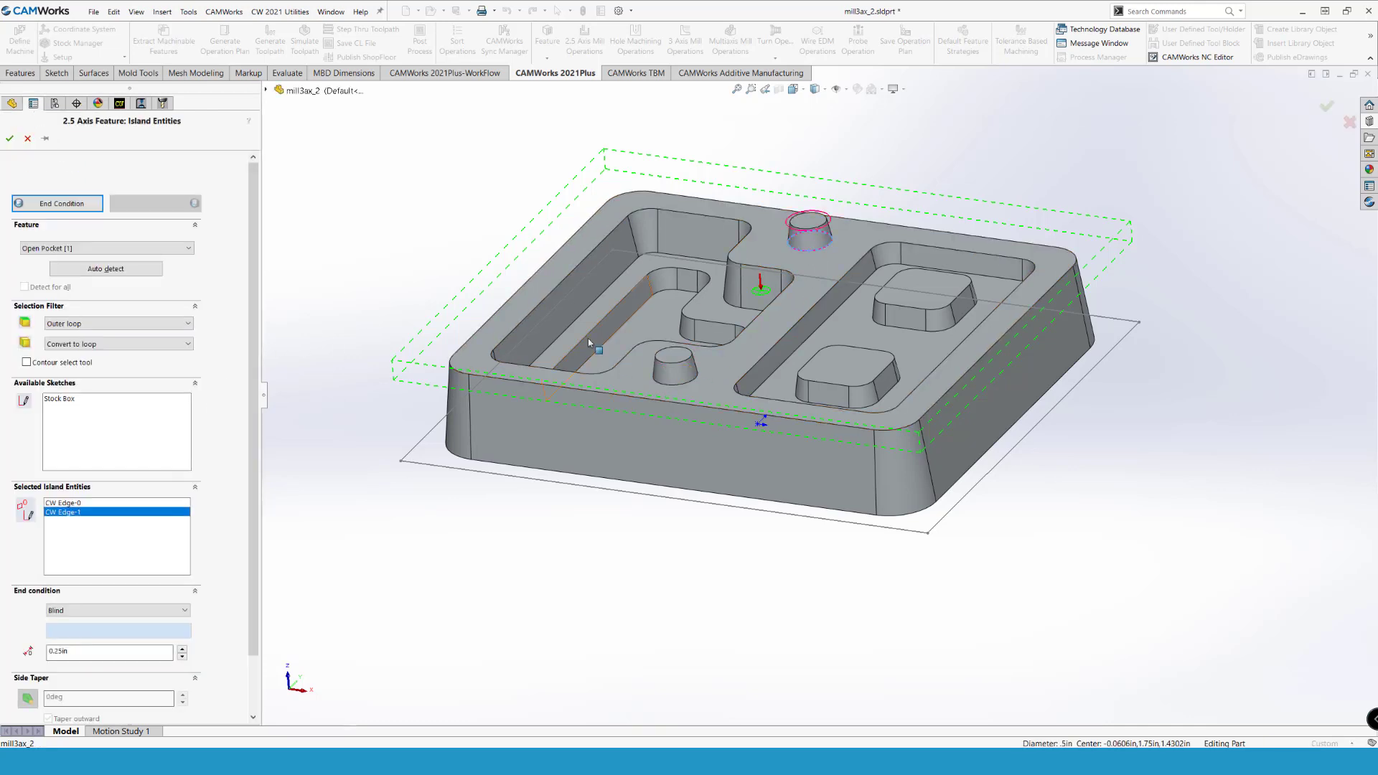
{"action": "left_click", "coordinate": [10, 139]}
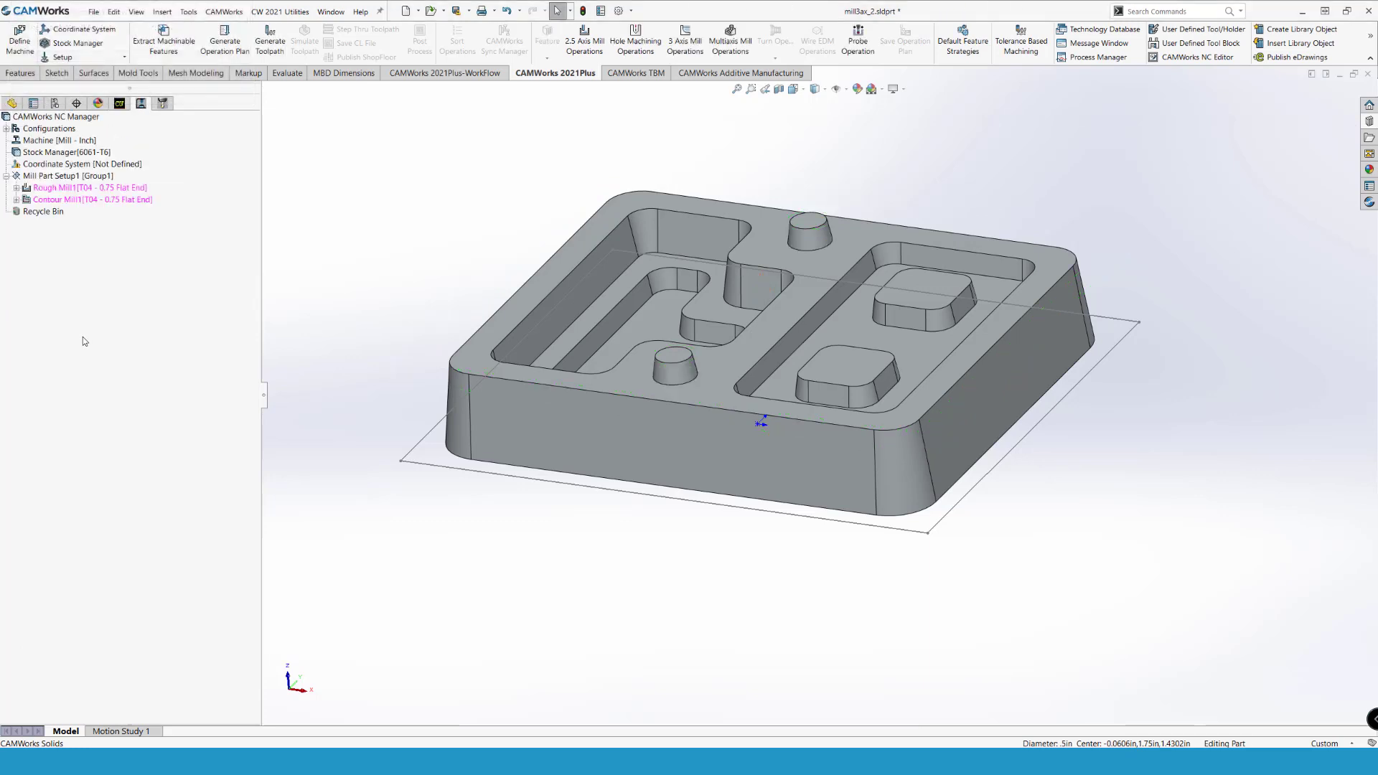
Step: Simulate Rough Mill1 and Contour Mill1 on Mill Part Setup1, leaving both bosses standing
{"action": "left_click", "coordinate": [66, 176]}
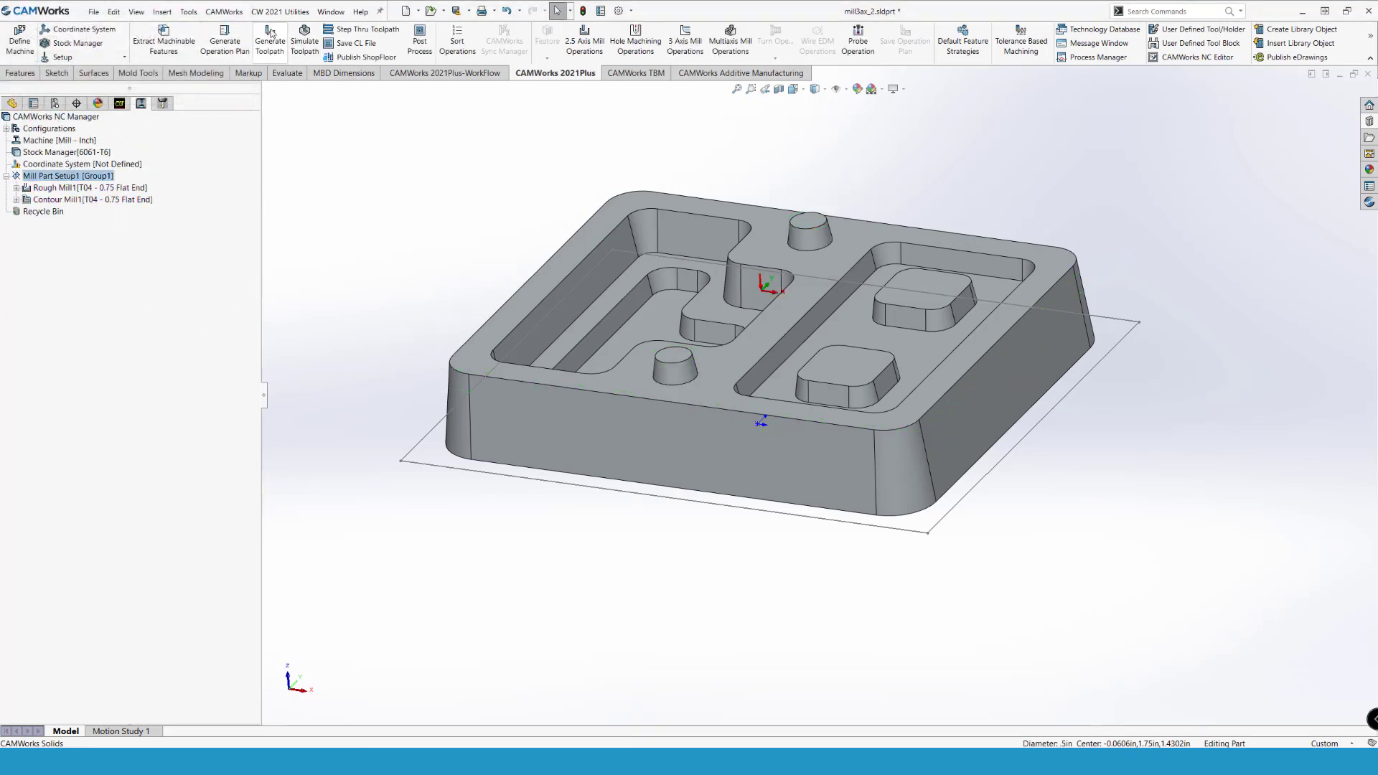
{"action": "left_click", "coordinate": [304, 41]}
{"action": "left_click", "coordinate": [83, 217]}
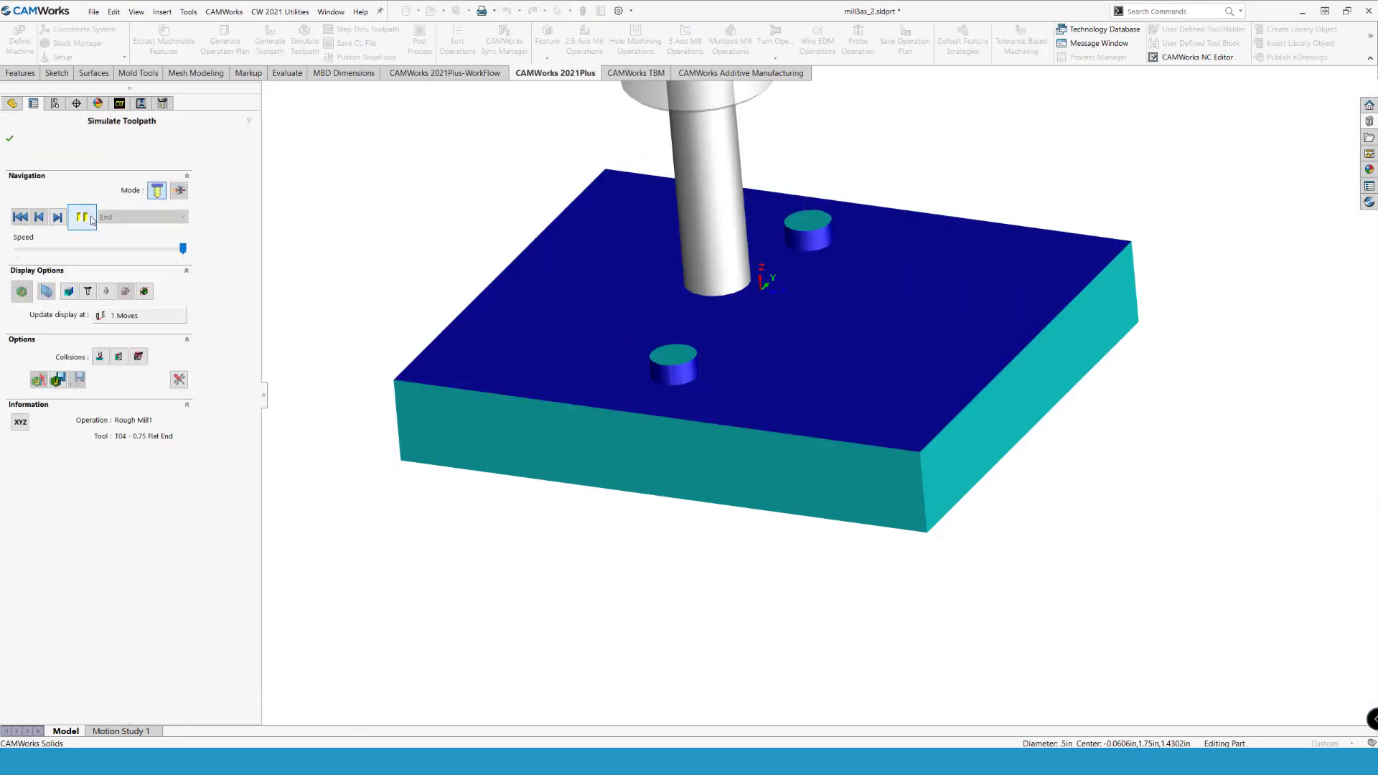
{"action": "middle_click_drag", "start_coordinate": [763, 271], "coordinate": [709, 351]}
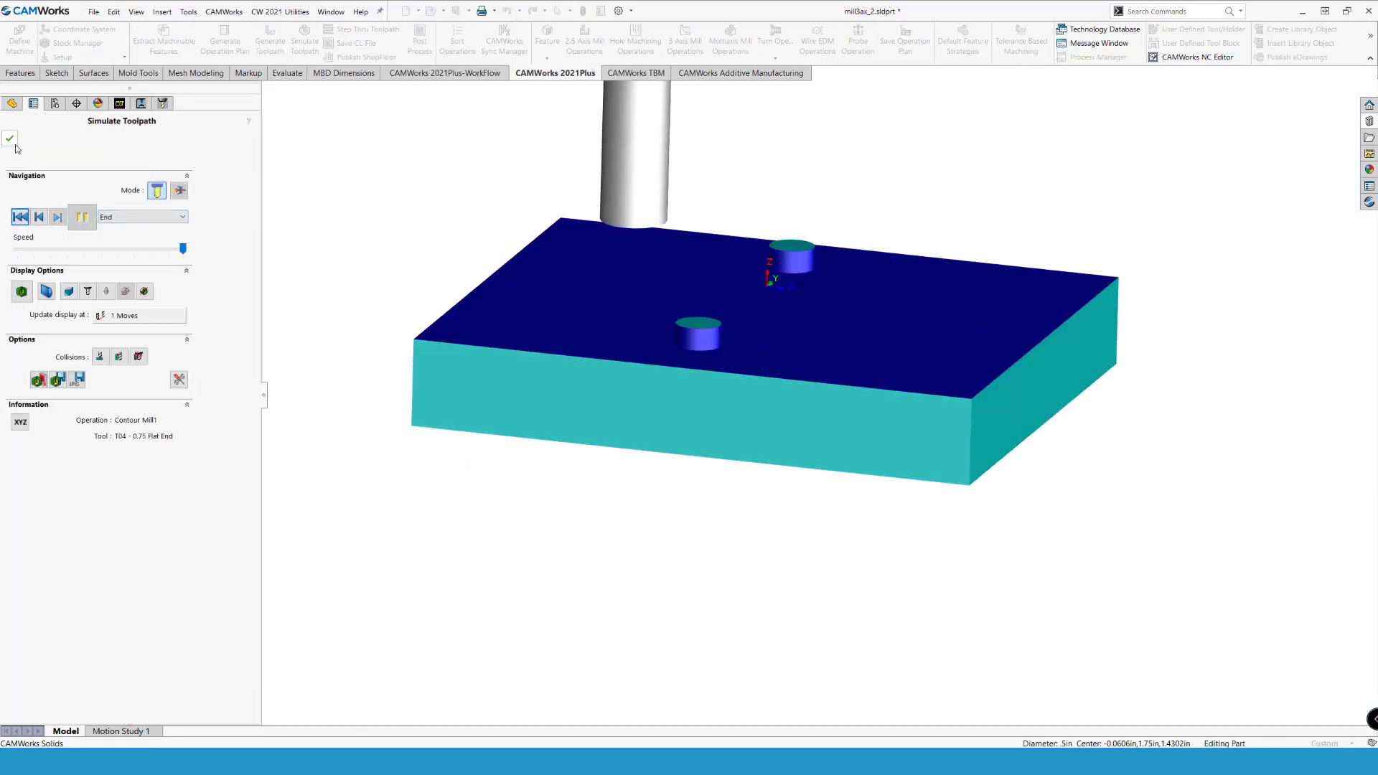
{"action": "left_click", "coordinate": [15, 146]}
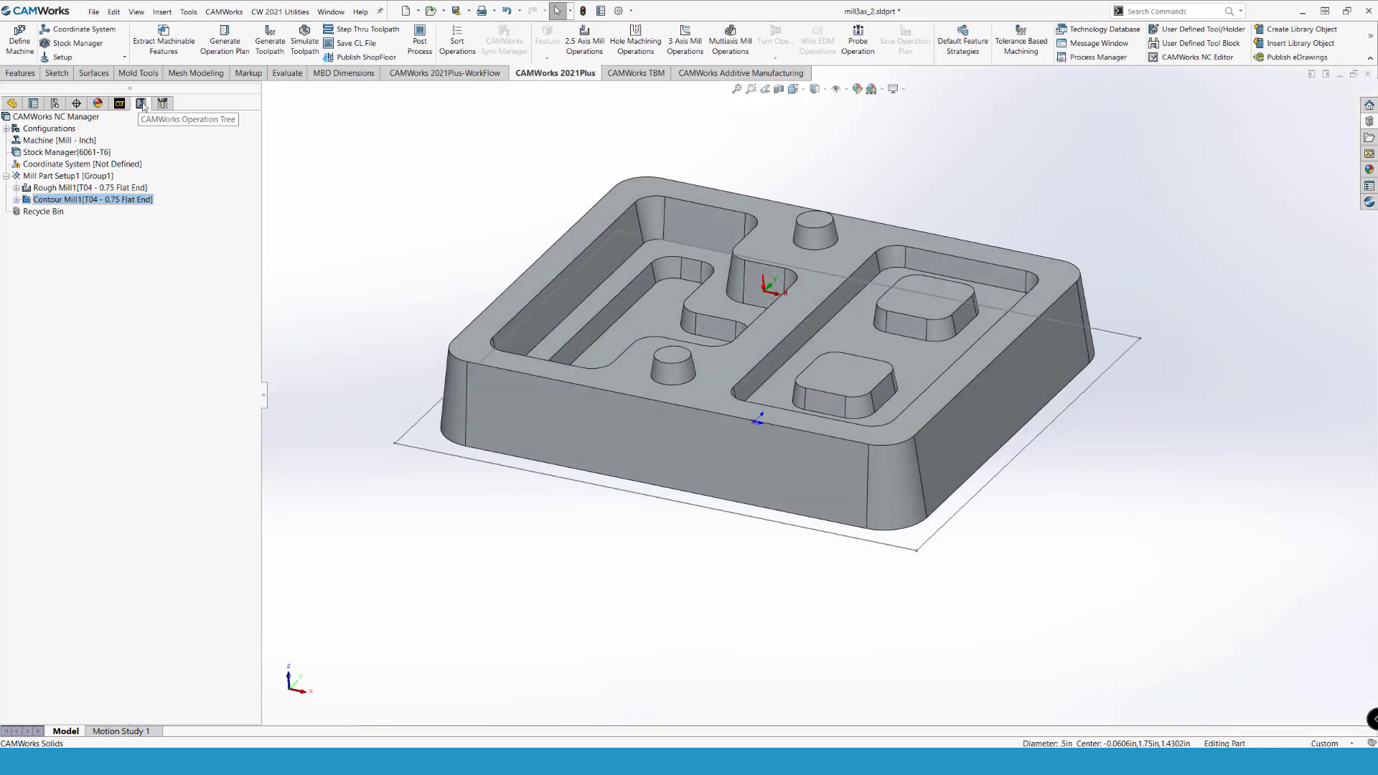
Step: Start a 2.5 axis Pocket feature on Mill Part Setup1, then cancel it
{"action": "right_click", "coordinate": [56, 178]}
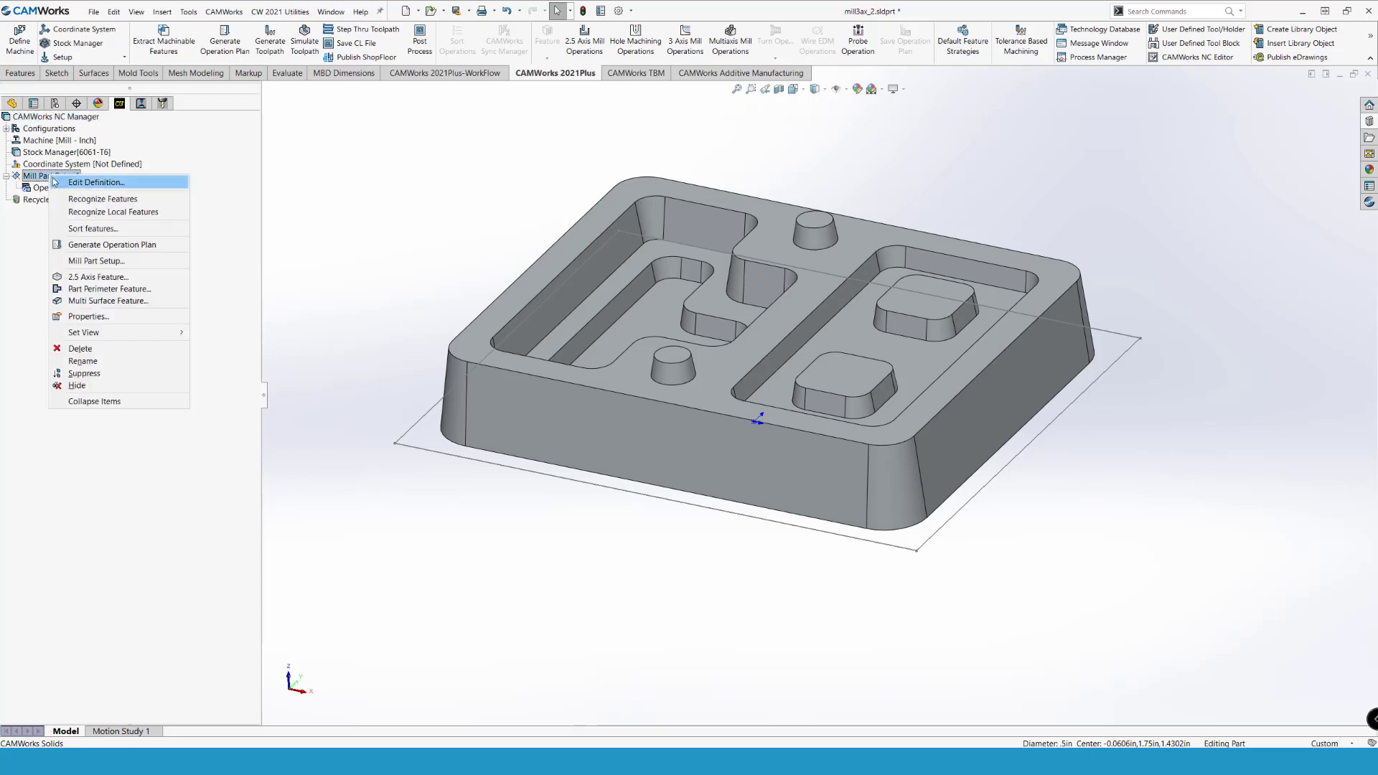
{"action": "left_click", "coordinate": [100, 277]}
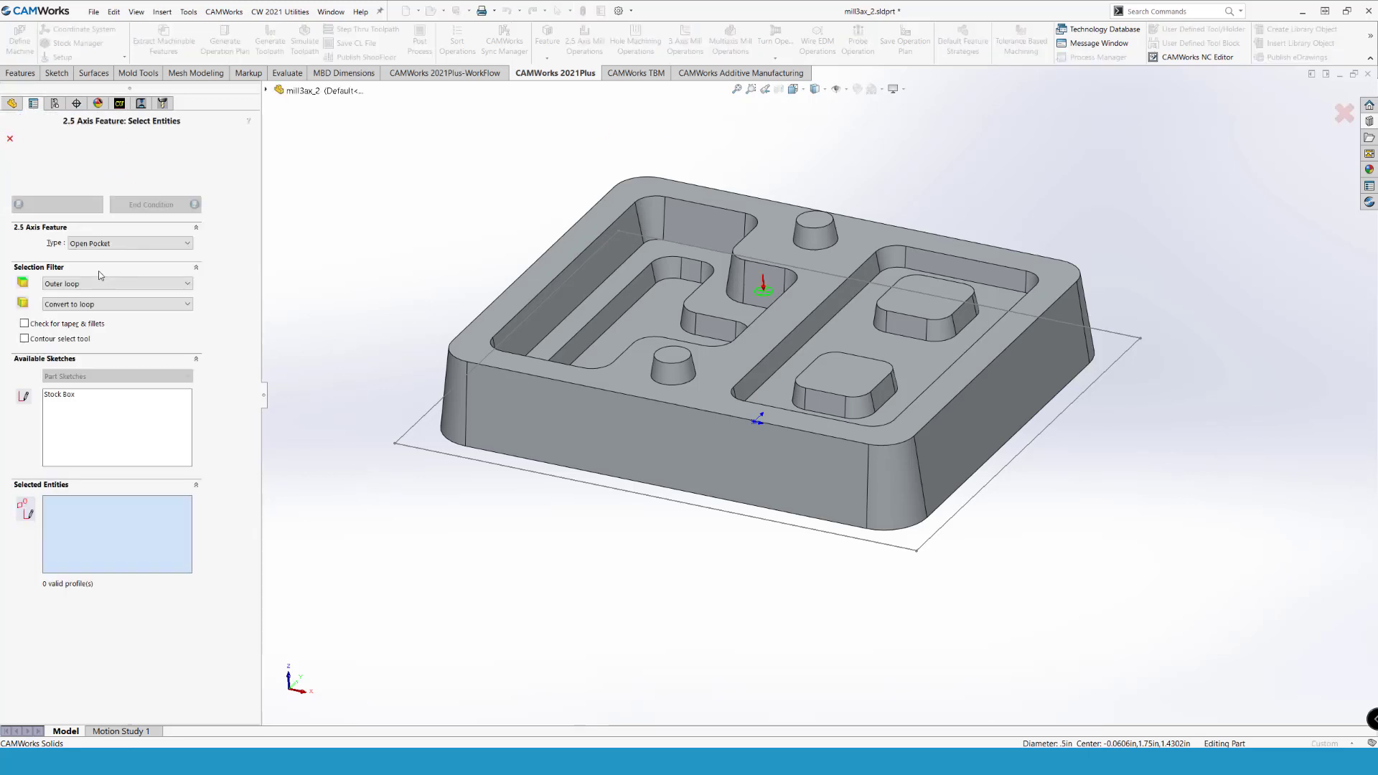
{"action": "left_click", "coordinate": [137, 243]}
{"action": "left_click", "coordinate": [138, 260]}
{"action": "key", "text": "Down"}
{"action": "left_click", "coordinate": [11, 139]}
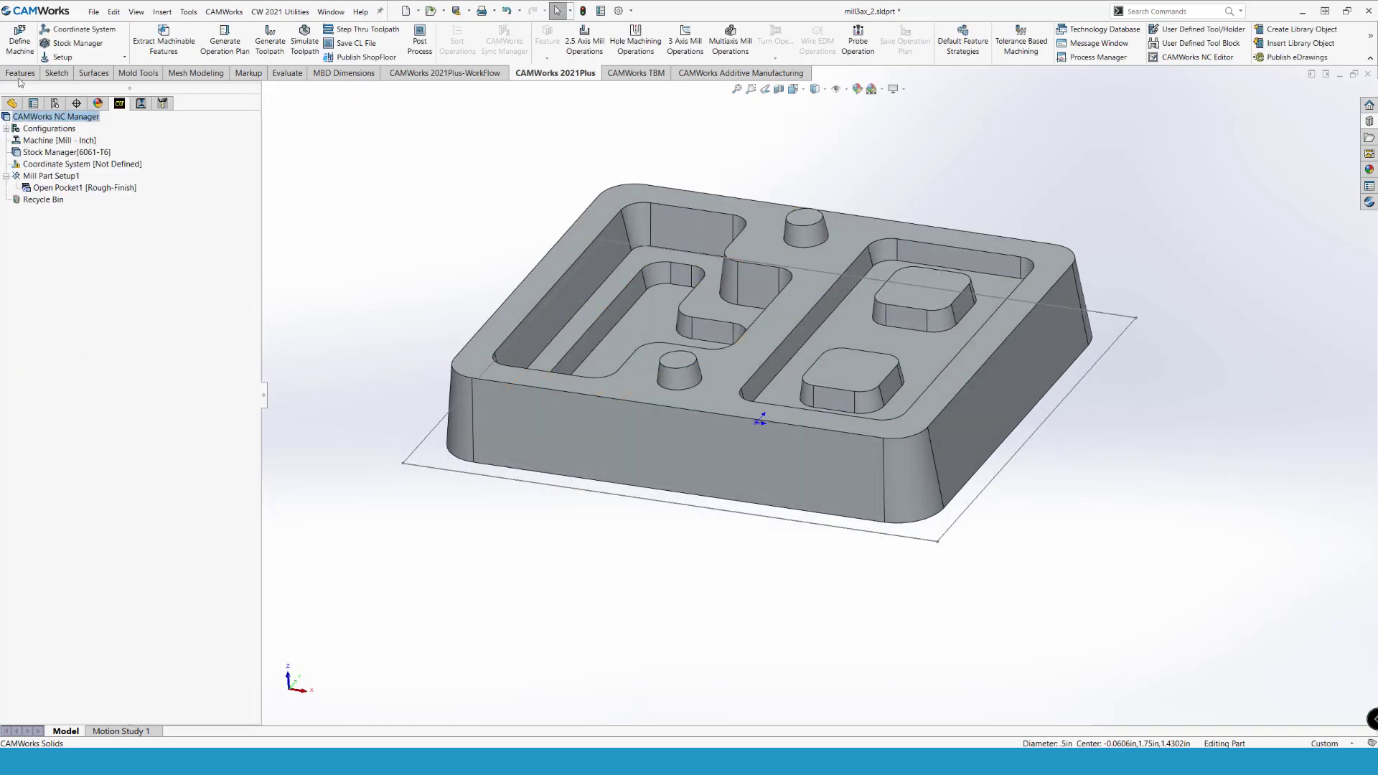
{"action": "left_click", "coordinate": [286, 75]}
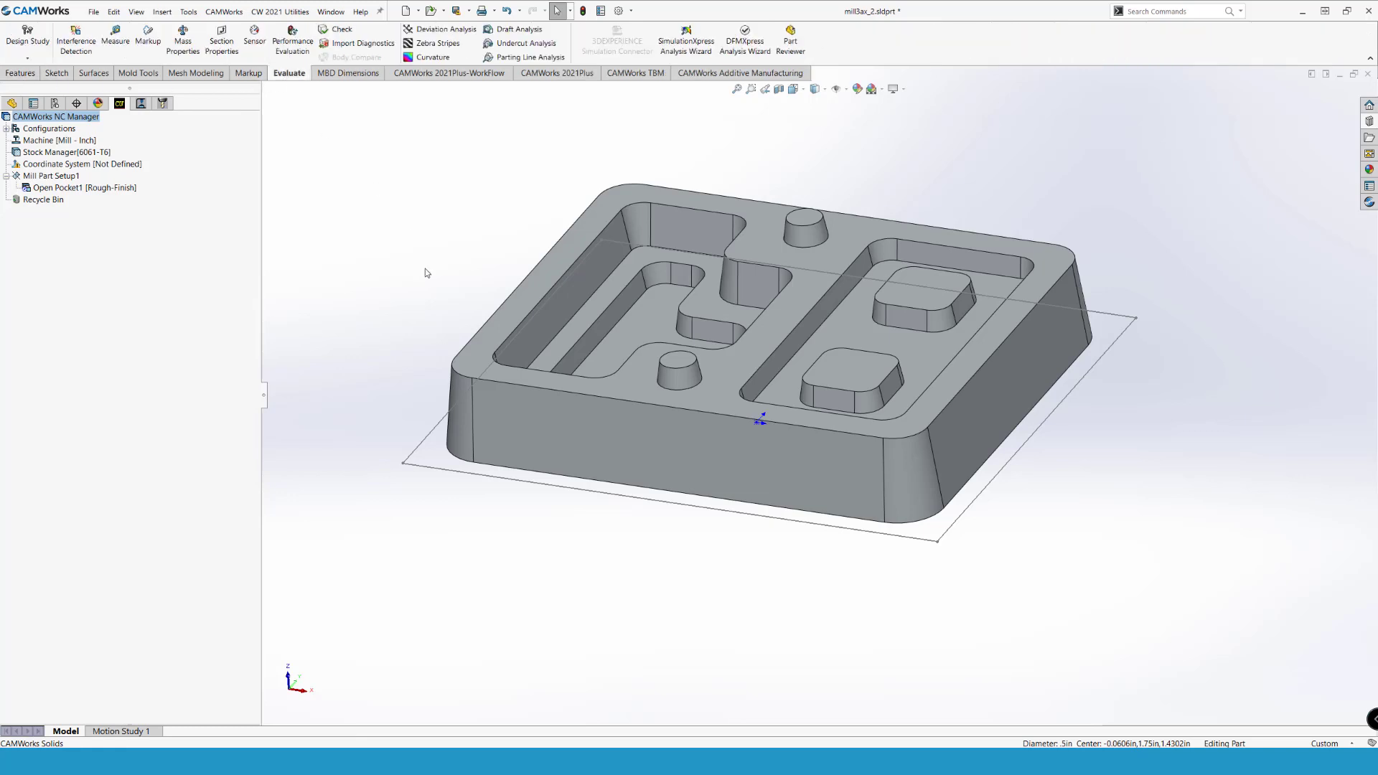
{"action": "left_click", "coordinate": [114, 35]}
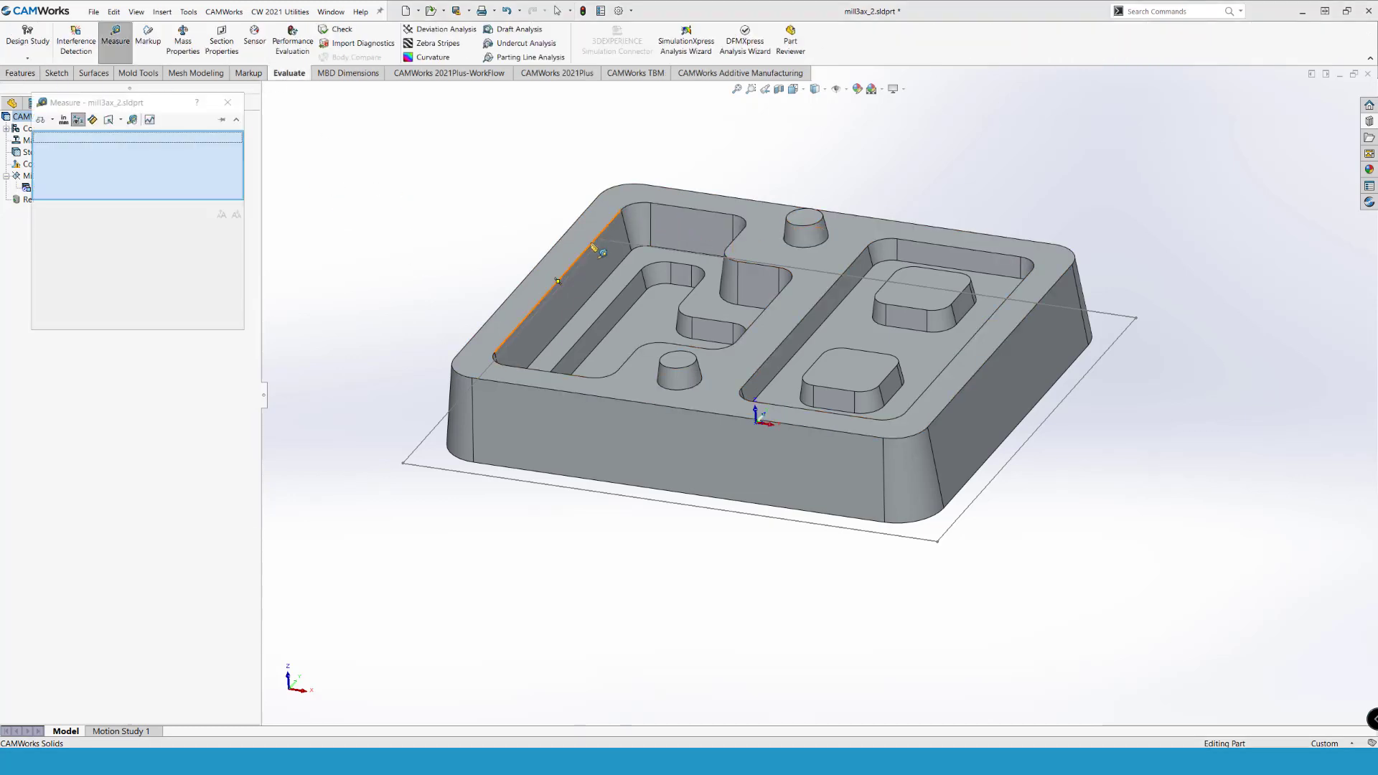
{"action": "left_click", "coordinate": [574, 250]}
{"action": "left_click", "coordinate": [592, 274]}
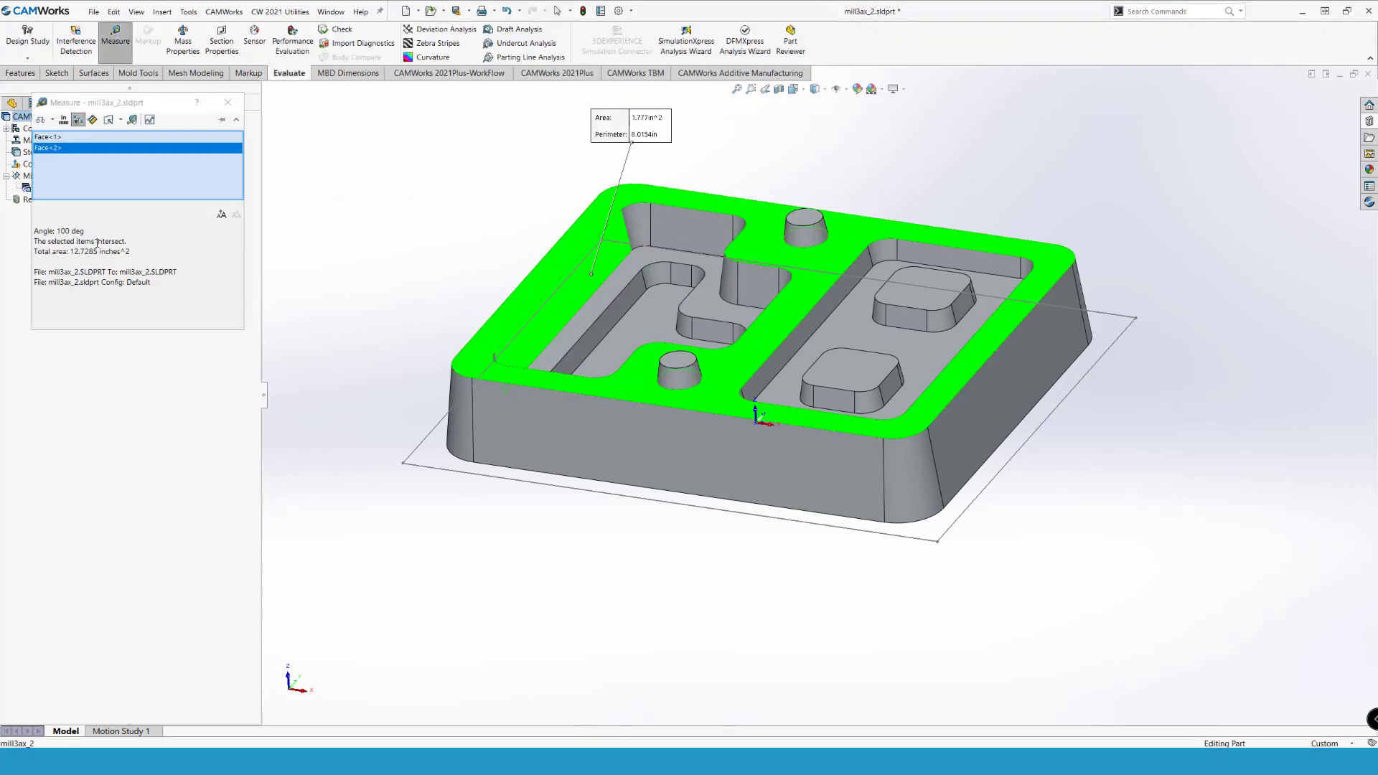
{"action": "left_click", "coordinate": [381, 257]}
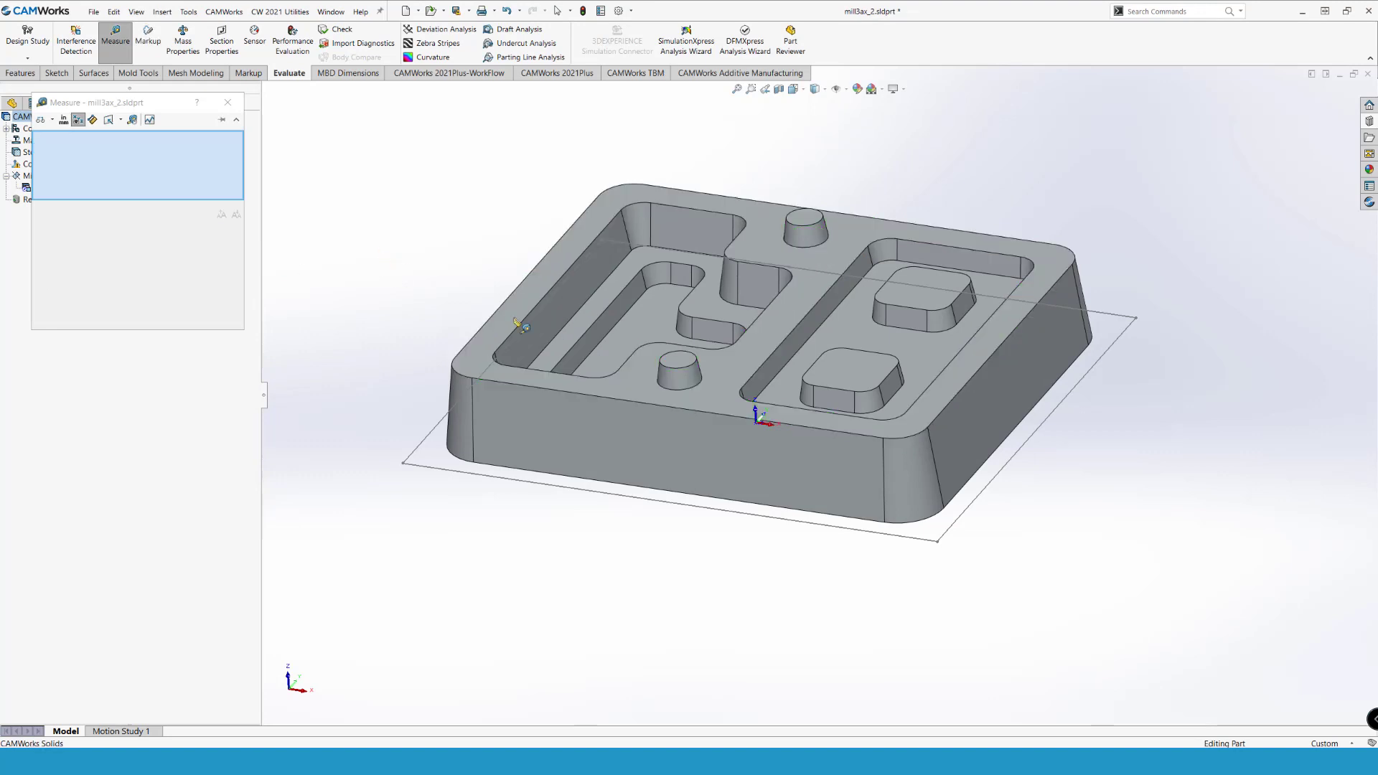
{"action": "left_click", "coordinate": [608, 316]}
{"action": "left_click", "coordinate": [563, 357]}
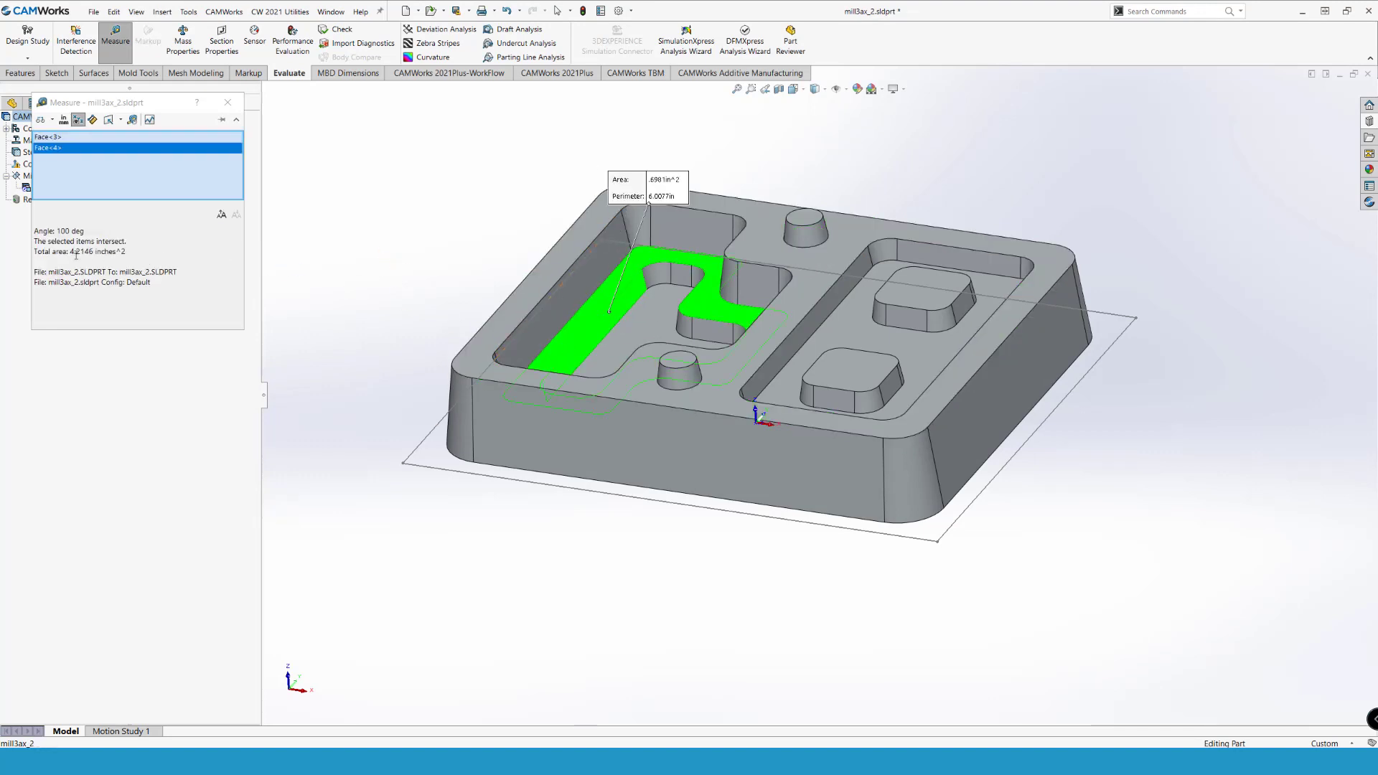
{"action": "left_click", "coordinate": [397, 262]}
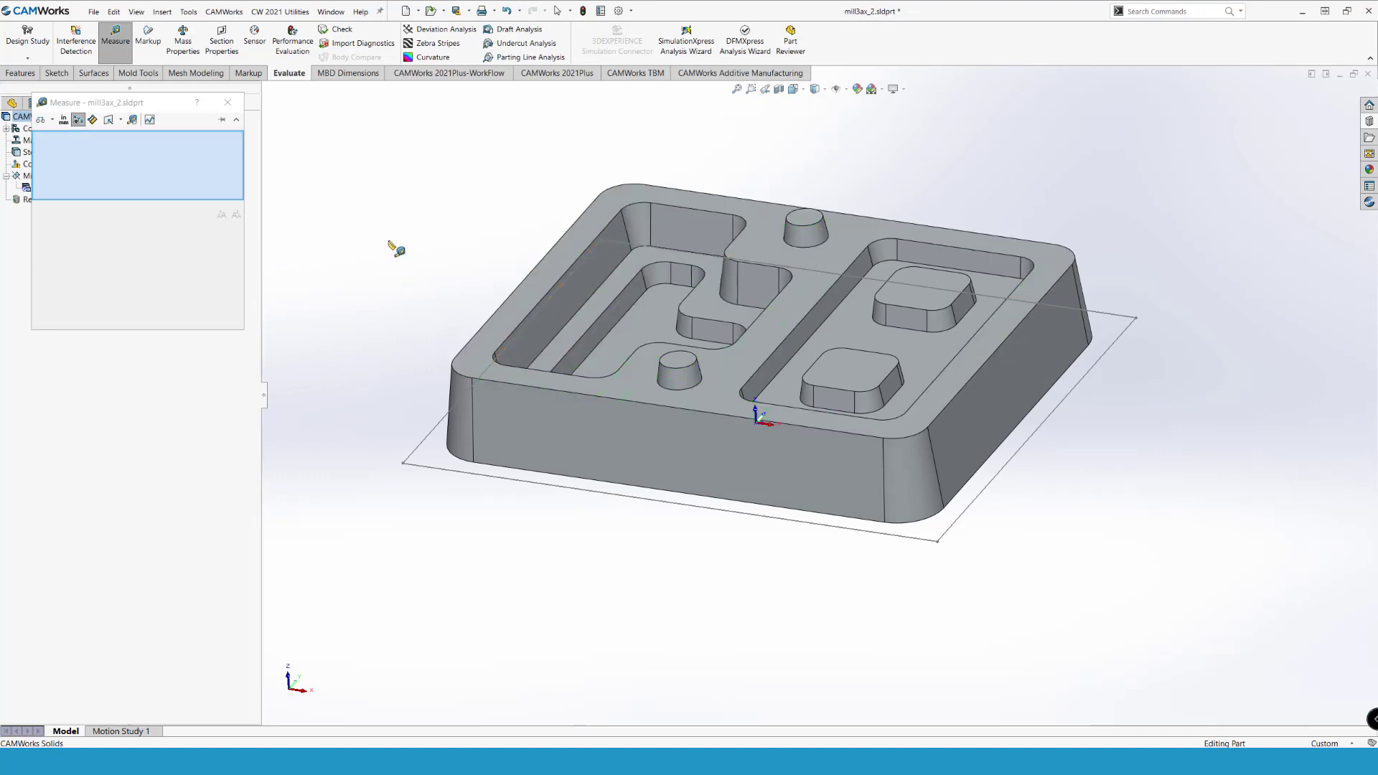
{"action": "left_click", "coordinate": [804, 297]}
{"action": "left_click", "coordinate": [782, 370]}
{"action": "left_click", "coordinate": [344, 248]}
{"action": "left_click", "coordinate": [844, 372]}
{"action": "left_click", "coordinate": [890, 402]}
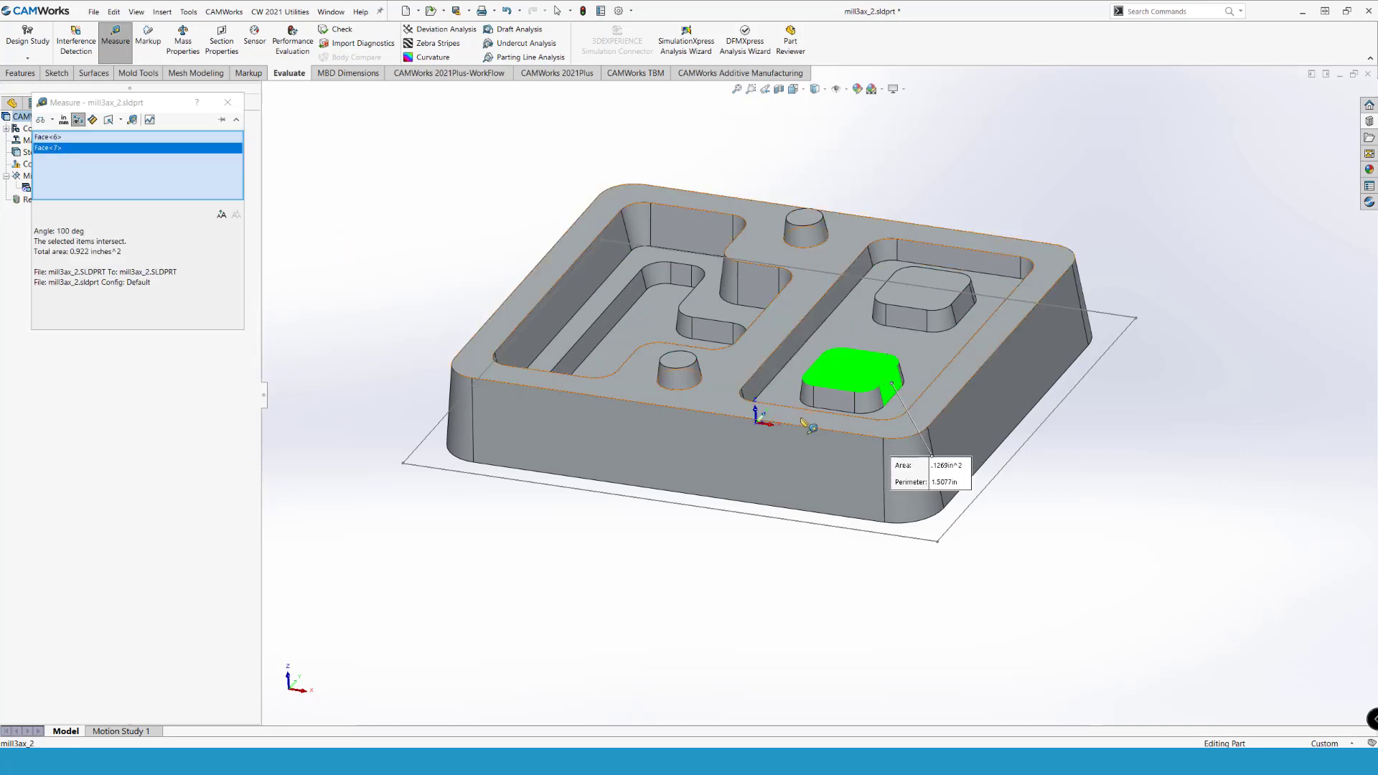
{"action": "left_click", "coordinate": [474, 224]}
{"action": "left_click", "coordinate": [227, 102]}
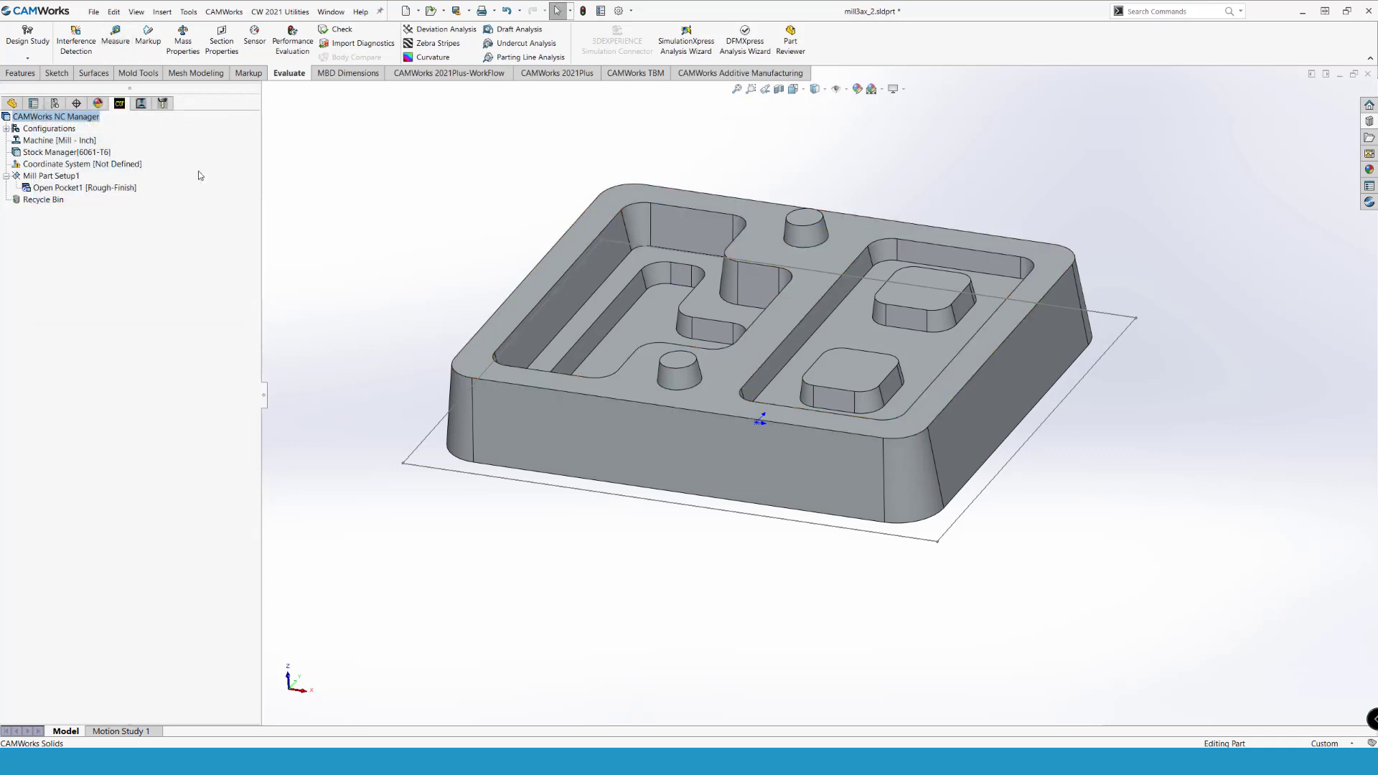
Step: Add a closed Pocket feature on the left pocket floor with a 10deg side taper
{"action": "right_click", "coordinate": [61, 178]}
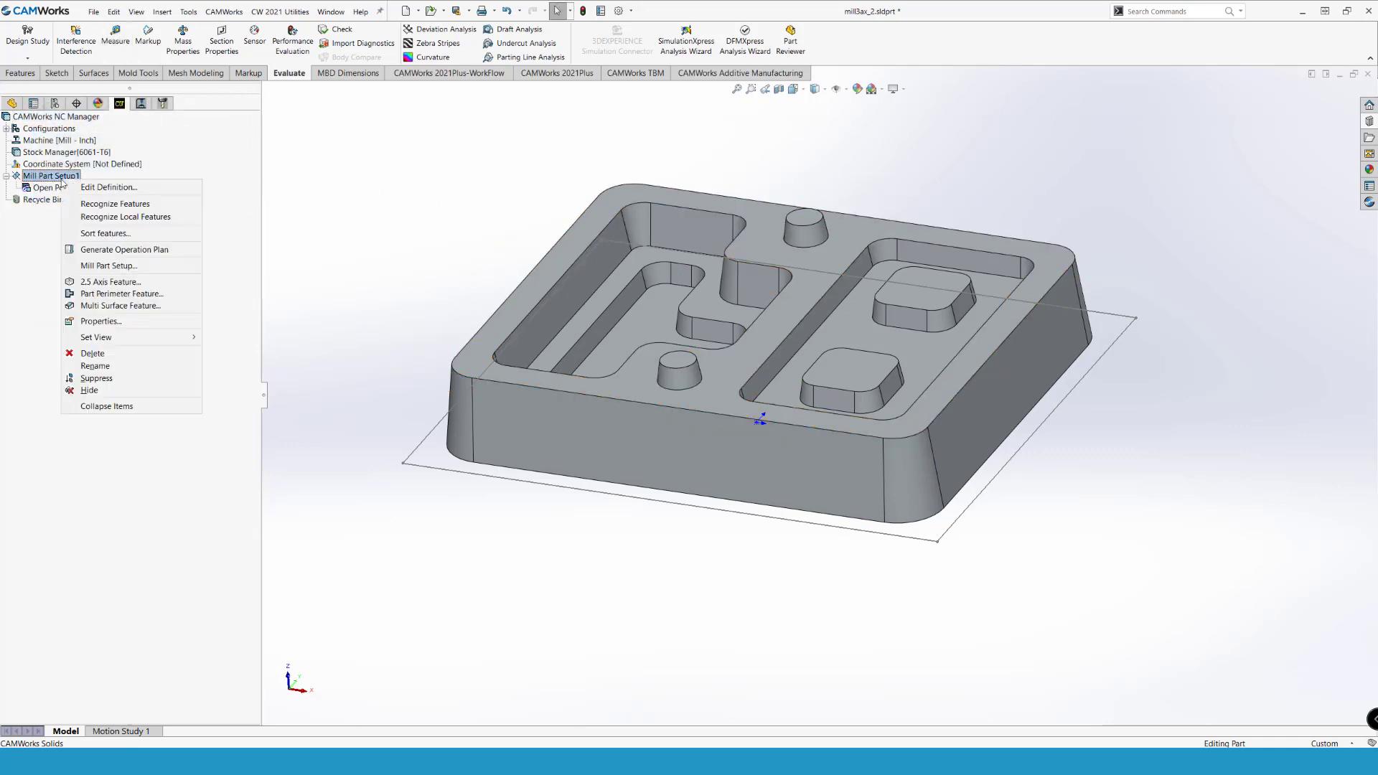
{"action": "left_click", "coordinate": [107, 281]}
{"action": "left_click", "coordinate": [184, 244]}
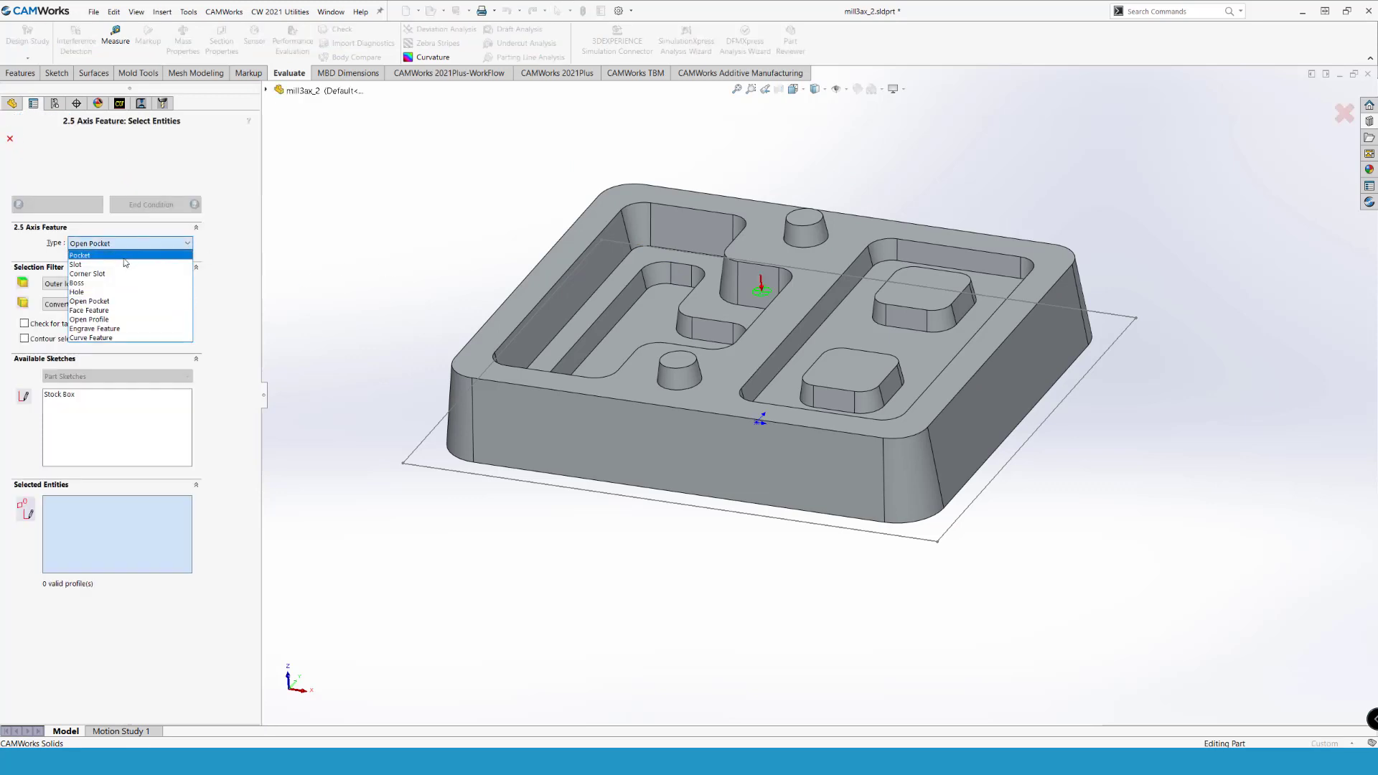
{"action": "left_click", "coordinate": [126, 260]}
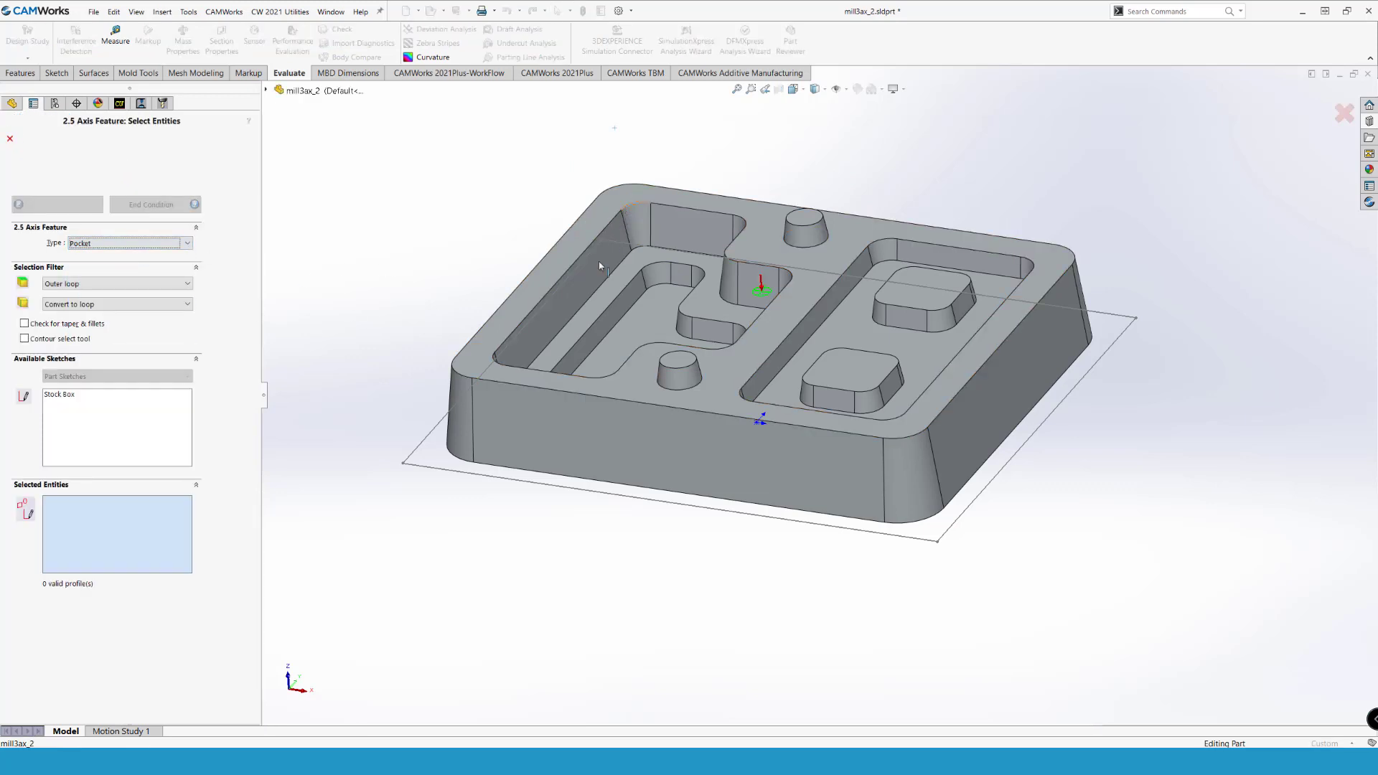
{"action": "left_click", "coordinate": [575, 321]}
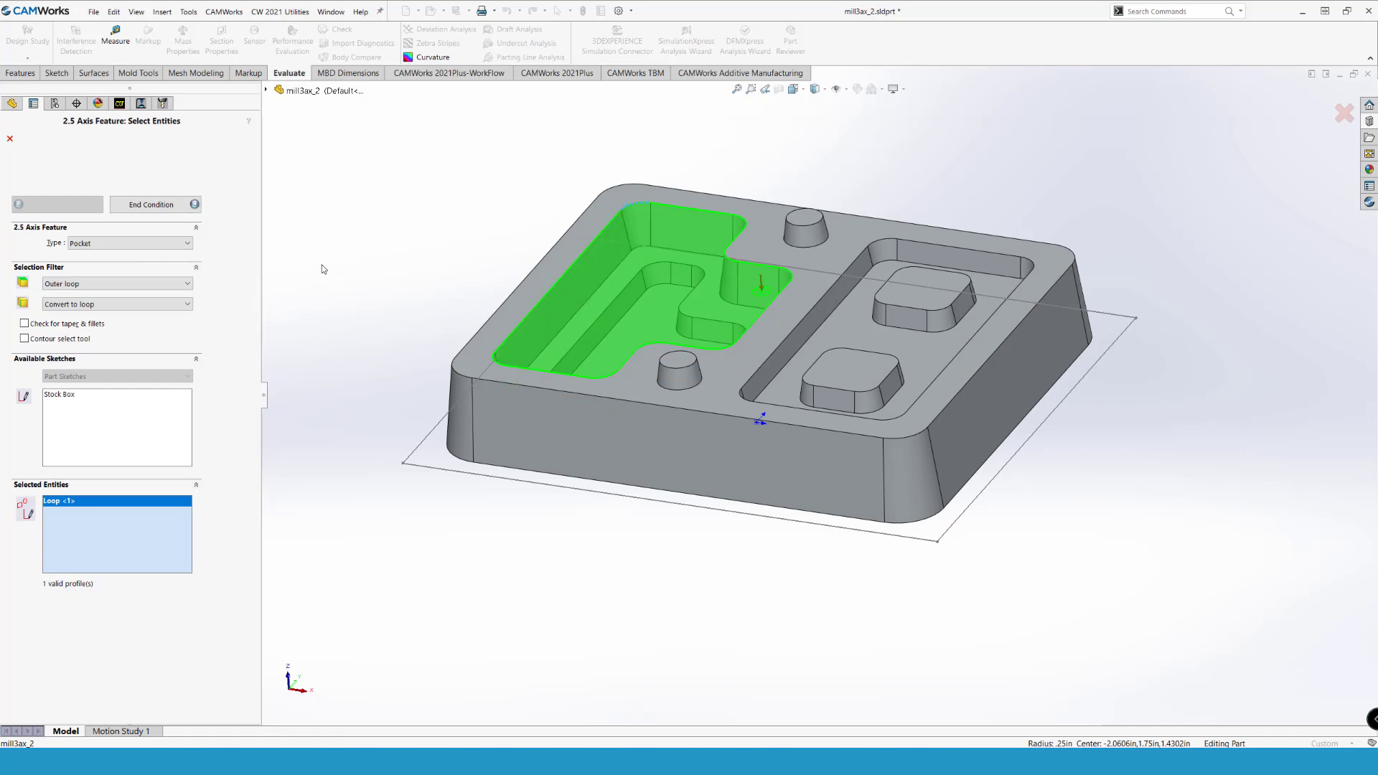
{"action": "left_click", "coordinate": [170, 207]}
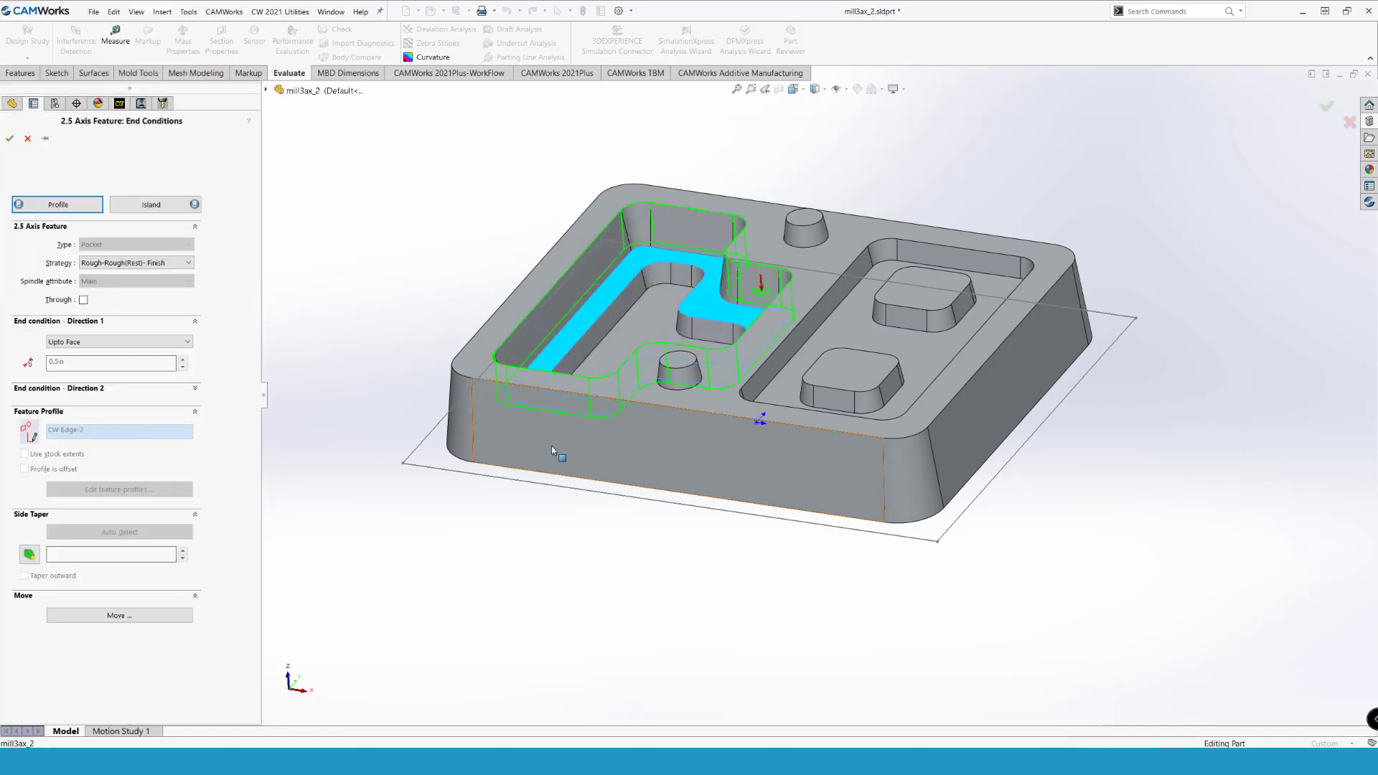
{"action": "left_click", "coordinate": [29, 558]}
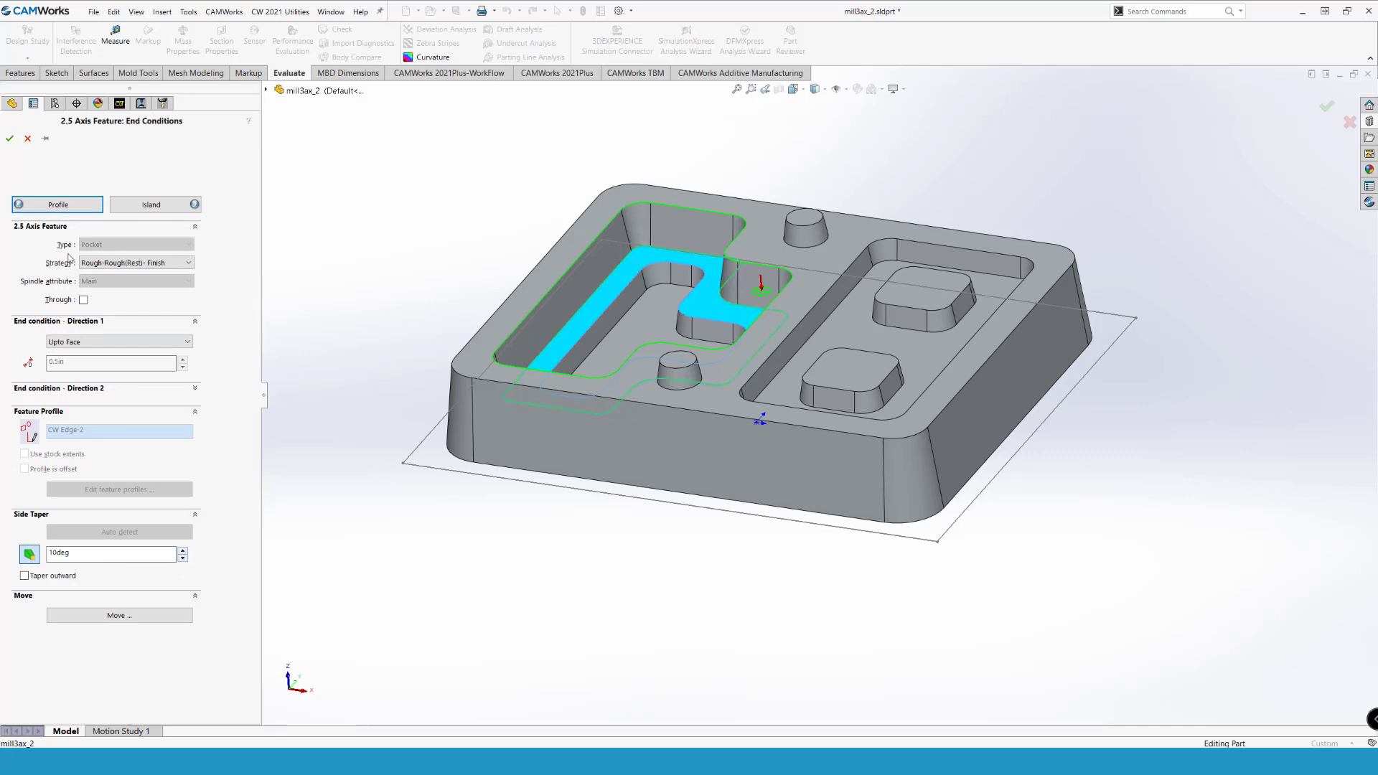
{"action": "left_click", "coordinate": [10, 139]}
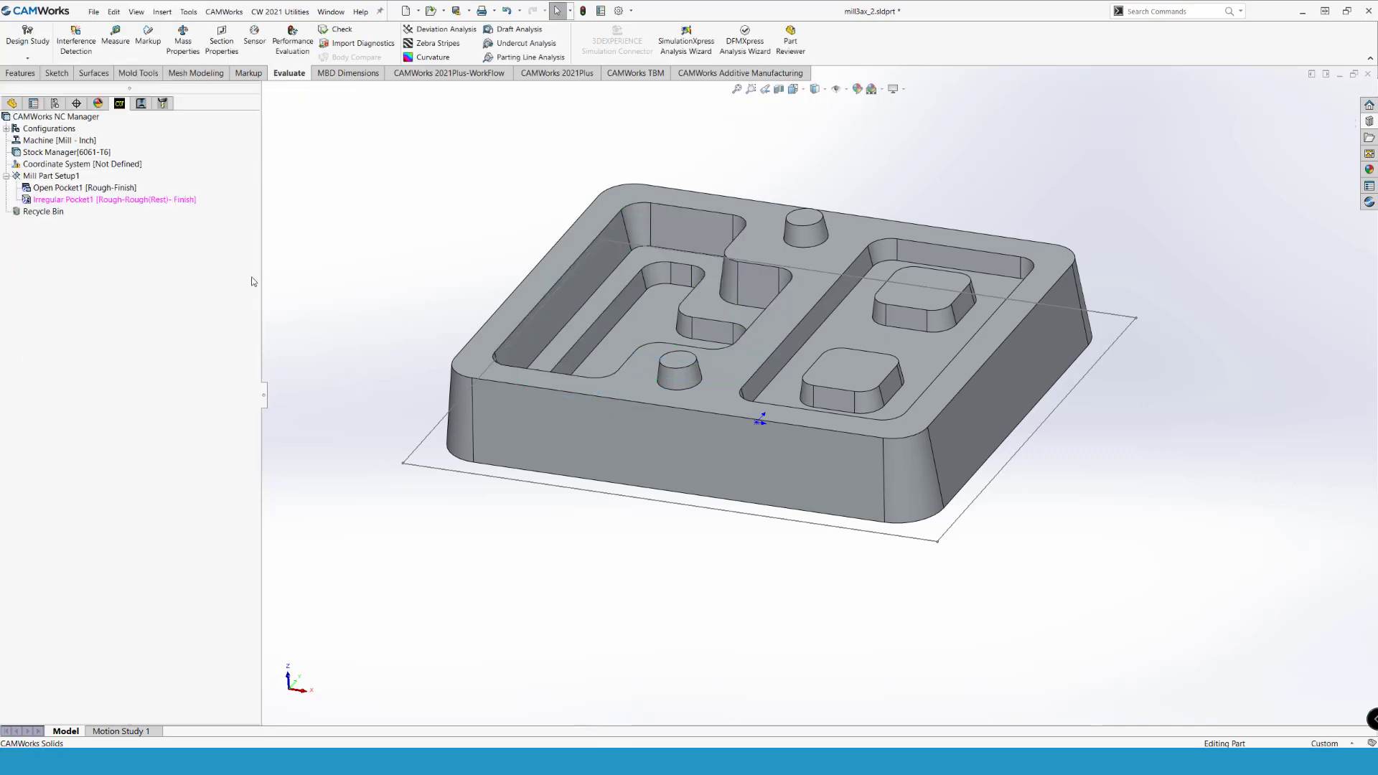
Step: Add a second pocket feature on the left inner pocket floor, also tapered 10deg
{"action": "right_click", "coordinate": [62, 177]}
{"action": "left_click", "coordinate": [106, 278]}
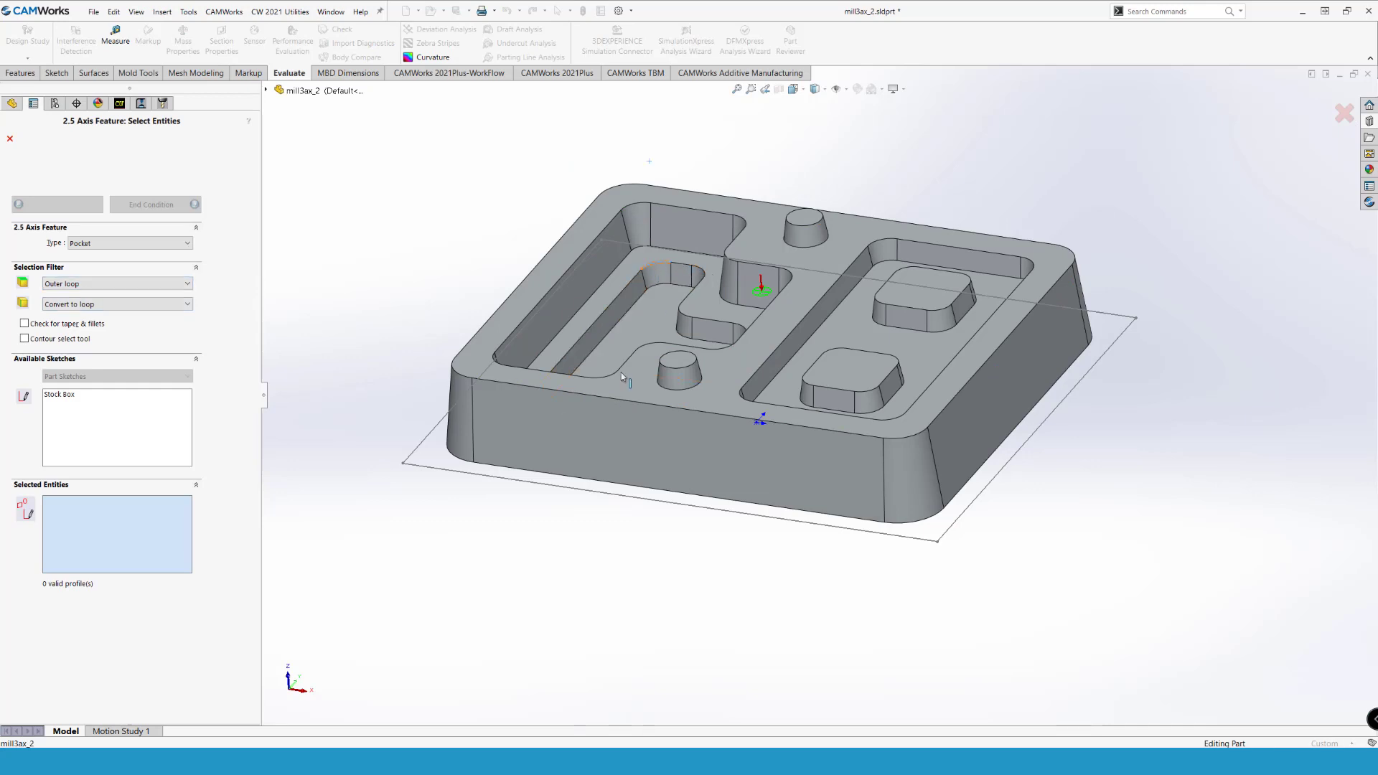
{"action": "left_click", "coordinate": [610, 388]}
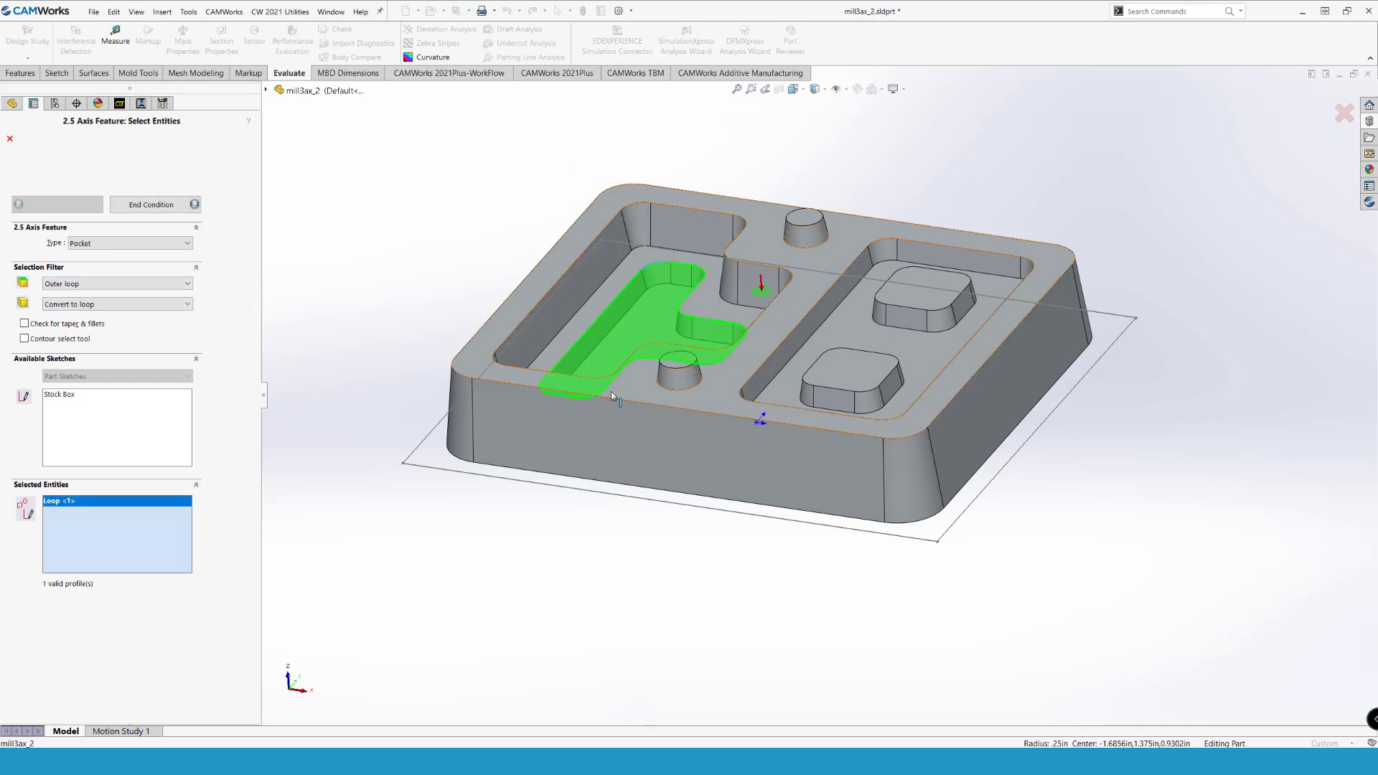
{"action": "right_click", "coordinate": [477, 302]}
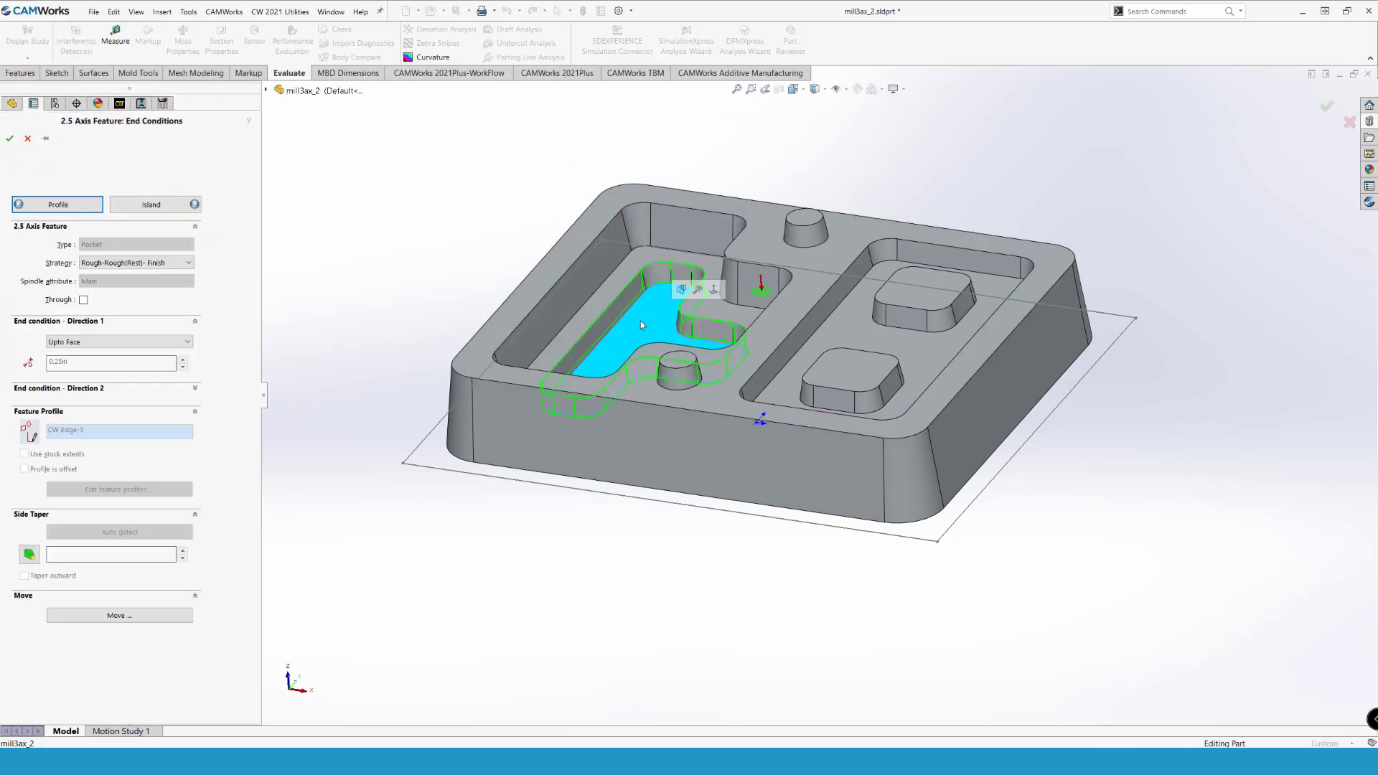
{"action": "left_click", "coordinate": [31, 550]}
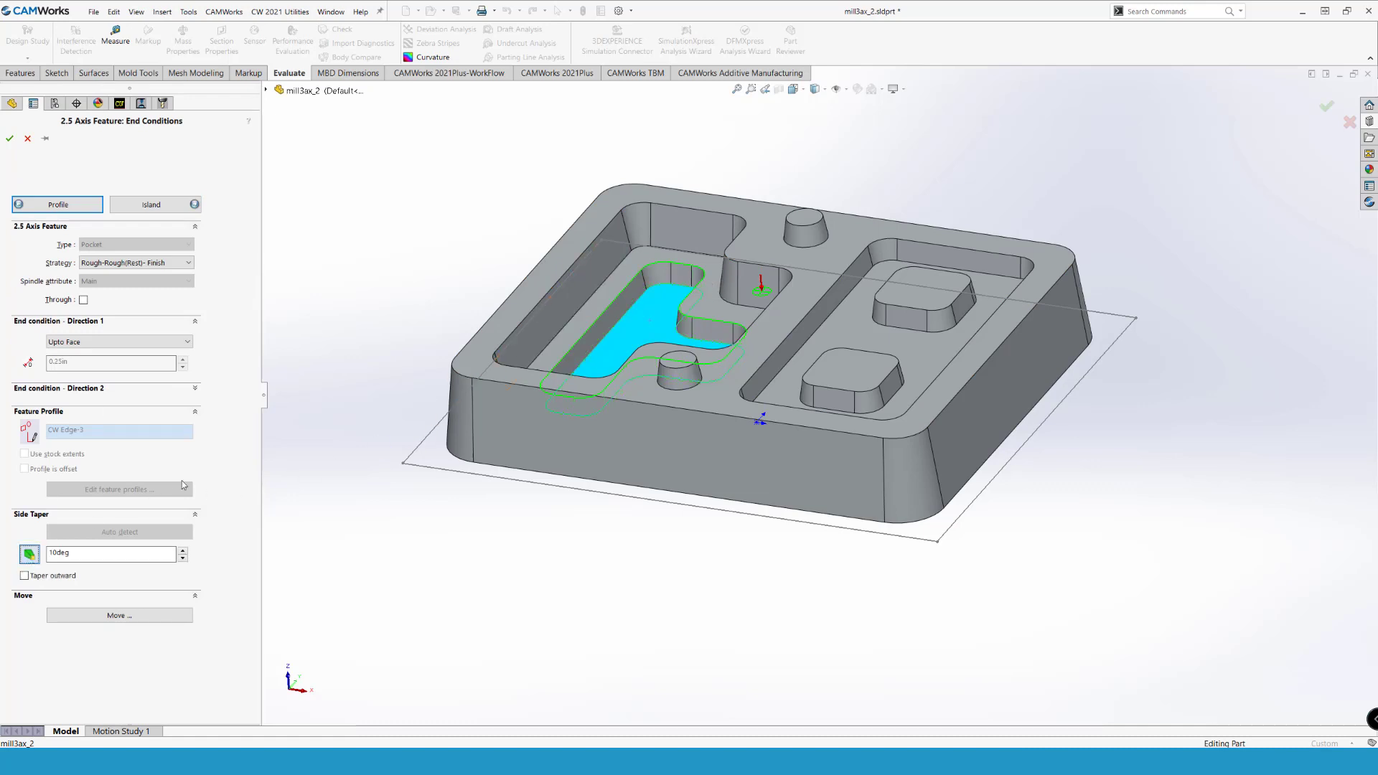
{"action": "left_click", "coordinate": [10, 139]}
Step: Start a pocket feature on the right pocket floor, ending at its floor face
{"action": "right_click", "coordinate": [60, 181]}
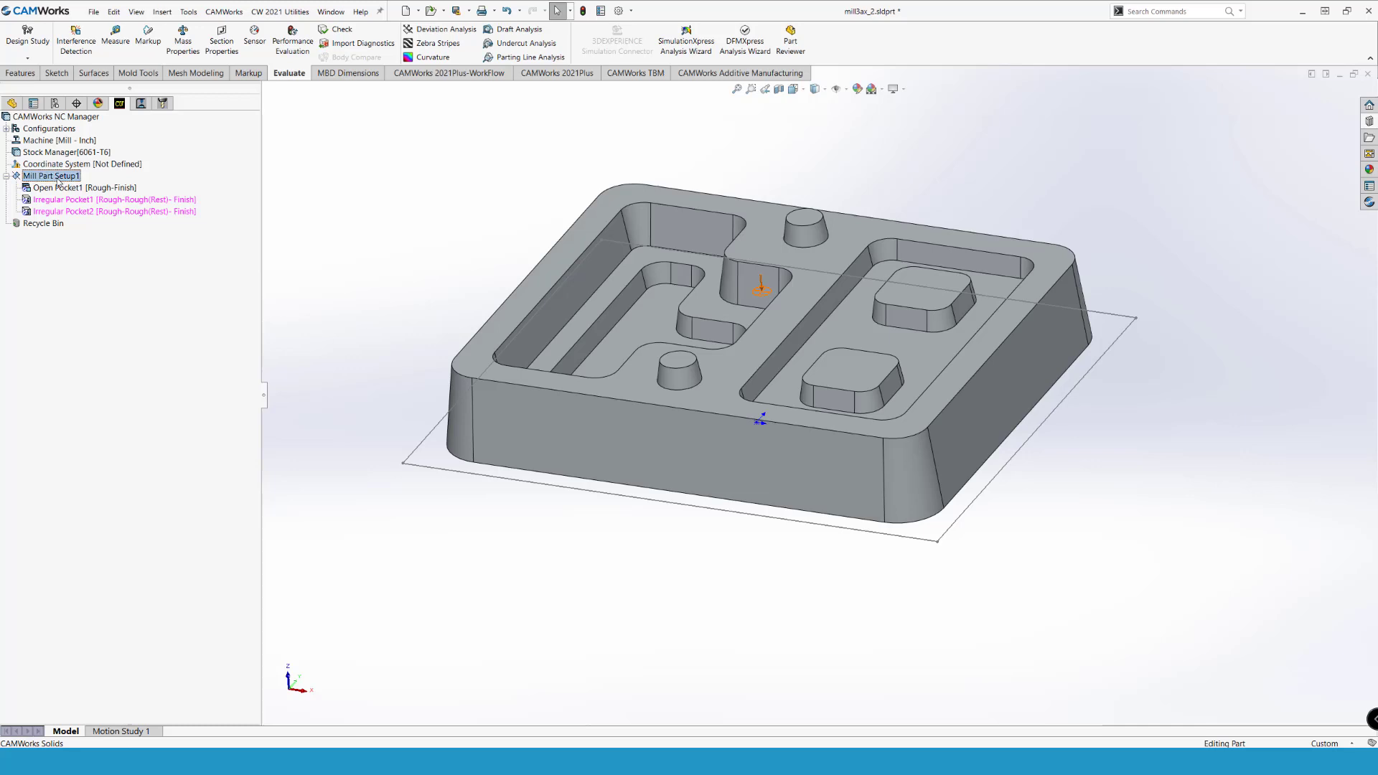
{"action": "left_click", "coordinate": [115, 284]}
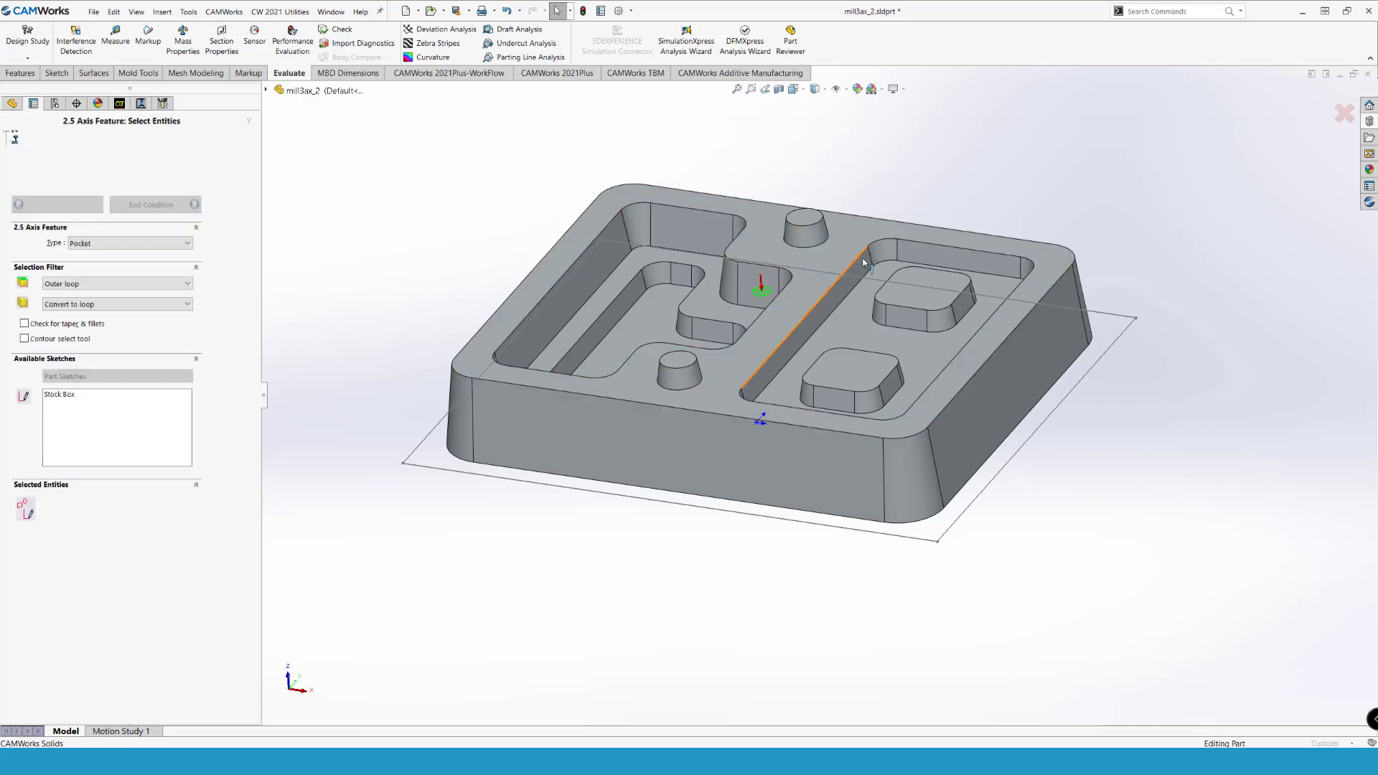
{"action": "left_click", "coordinate": [802, 332]}
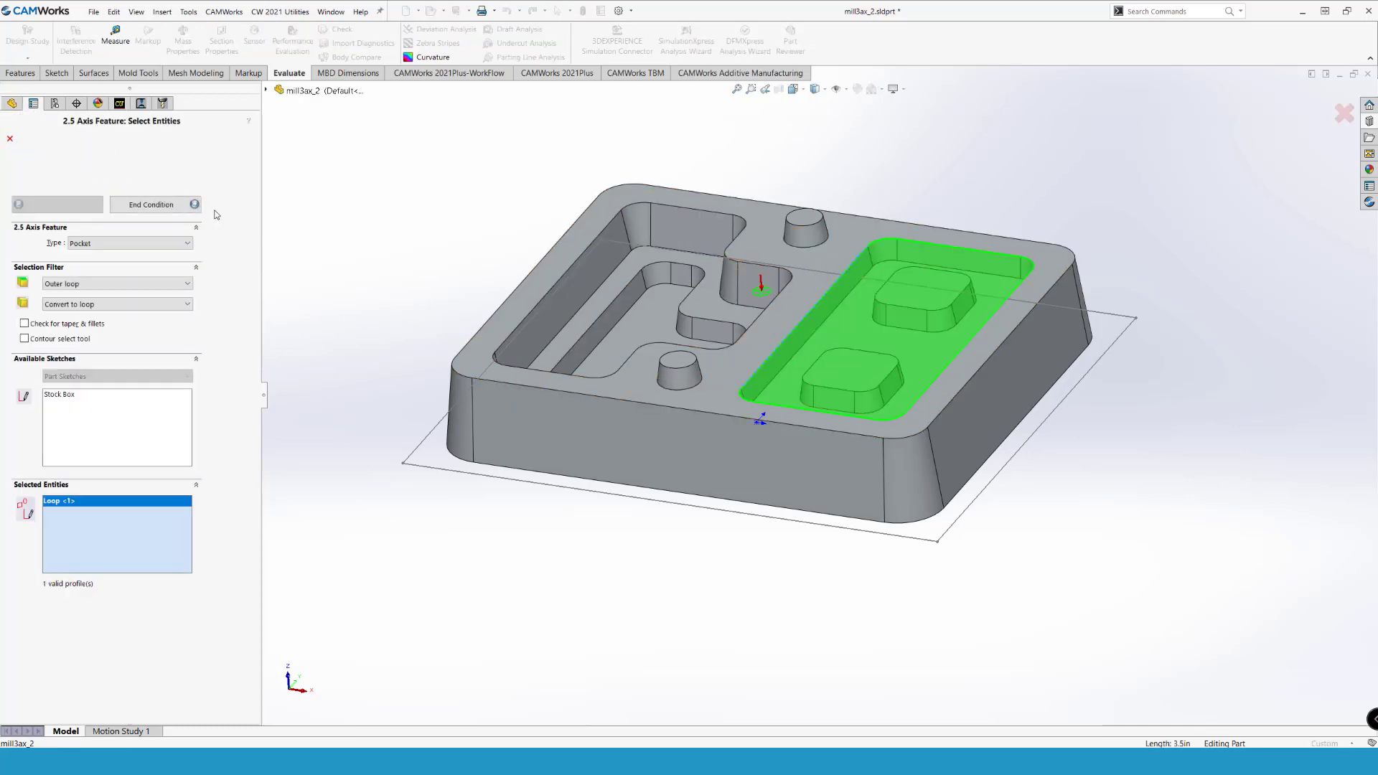
{"action": "left_click", "coordinate": [149, 211]}
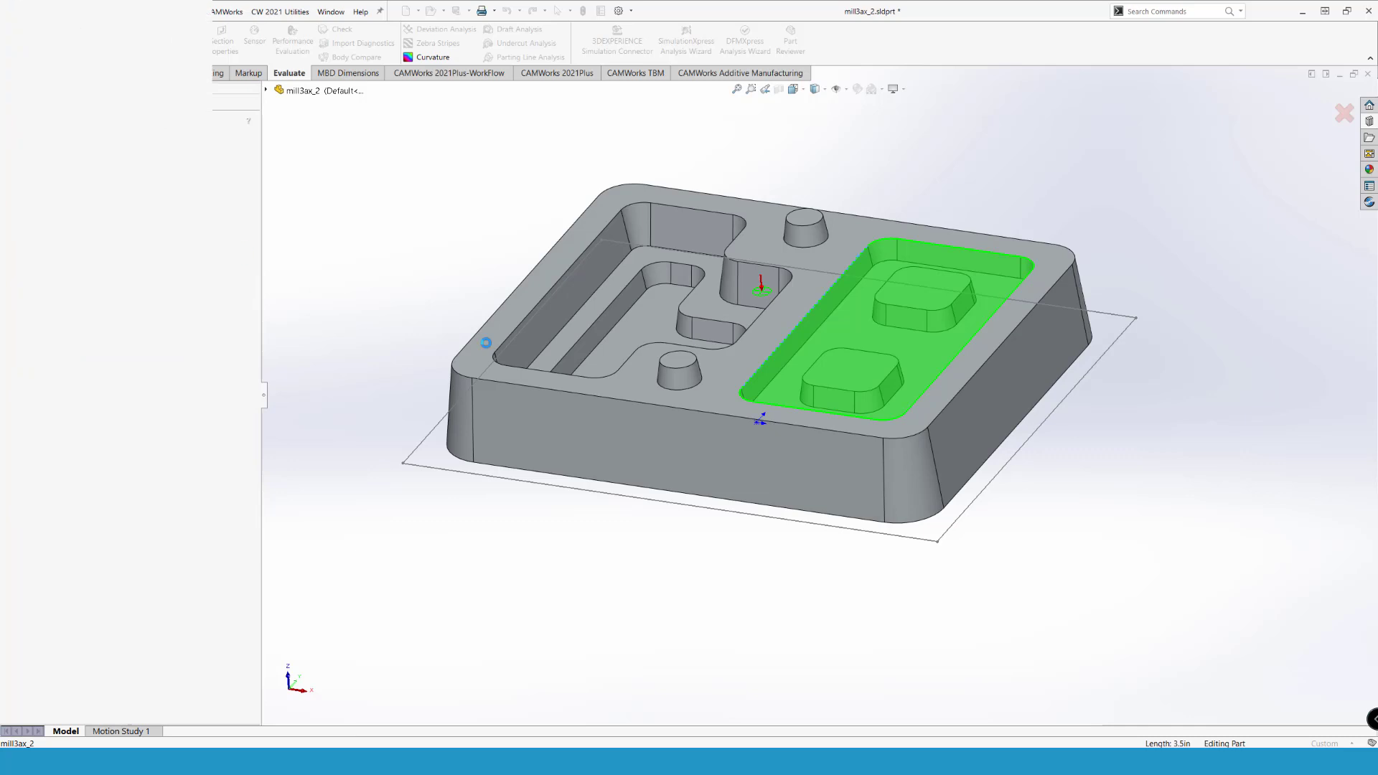
{"action": "left_click", "coordinate": [851, 321]}
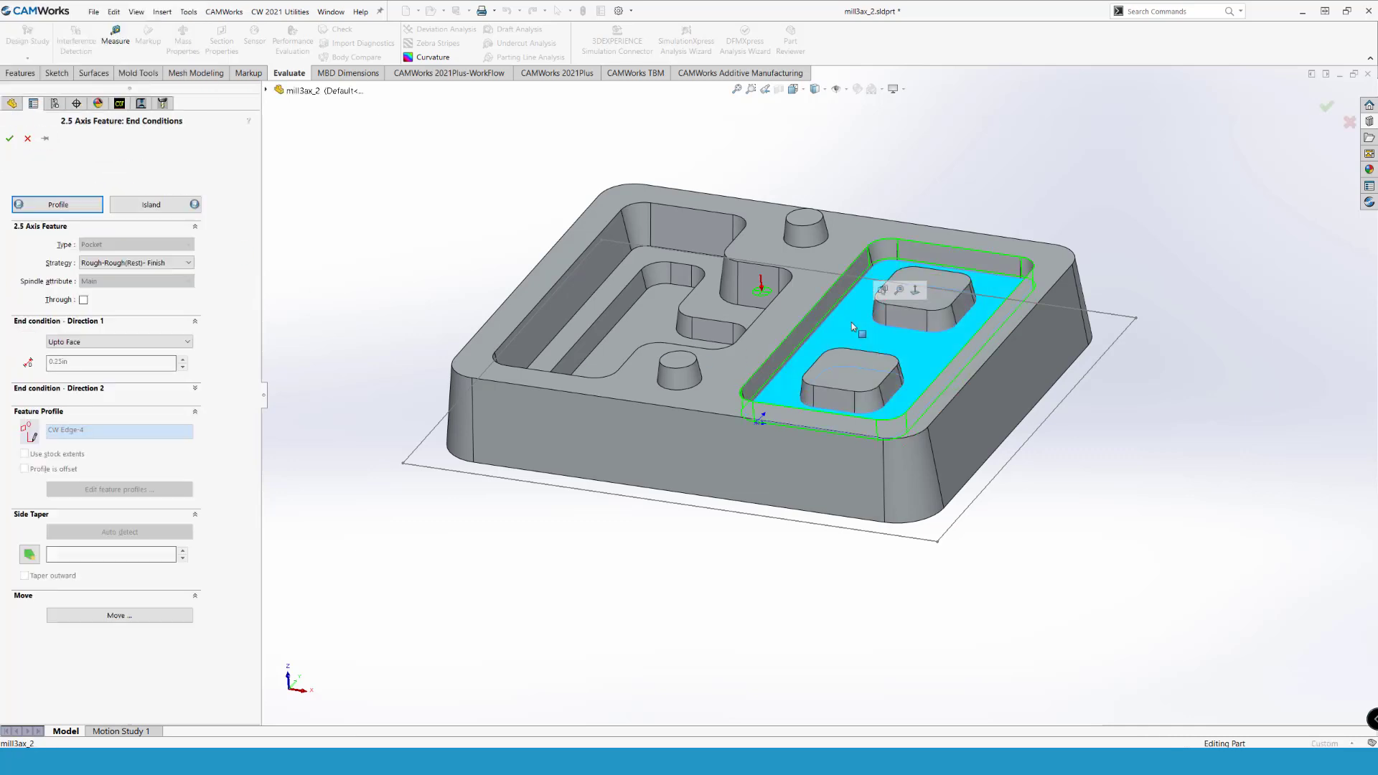
Step: Auto-detect both islands and taper them outward 10deg, applied to all islands
{"action": "left_click", "coordinate": [147, 206]}
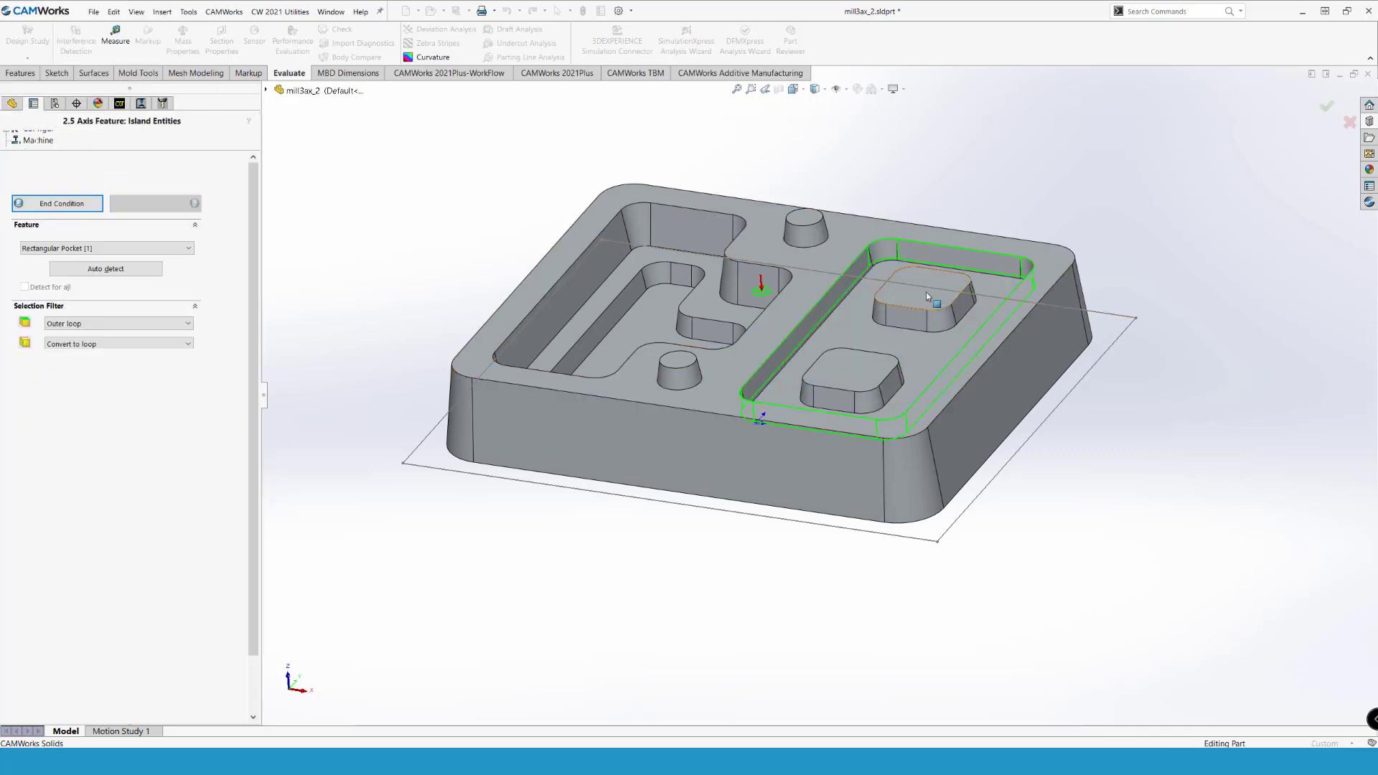
{"action": "left_click", "coordinate": [124, 271]}
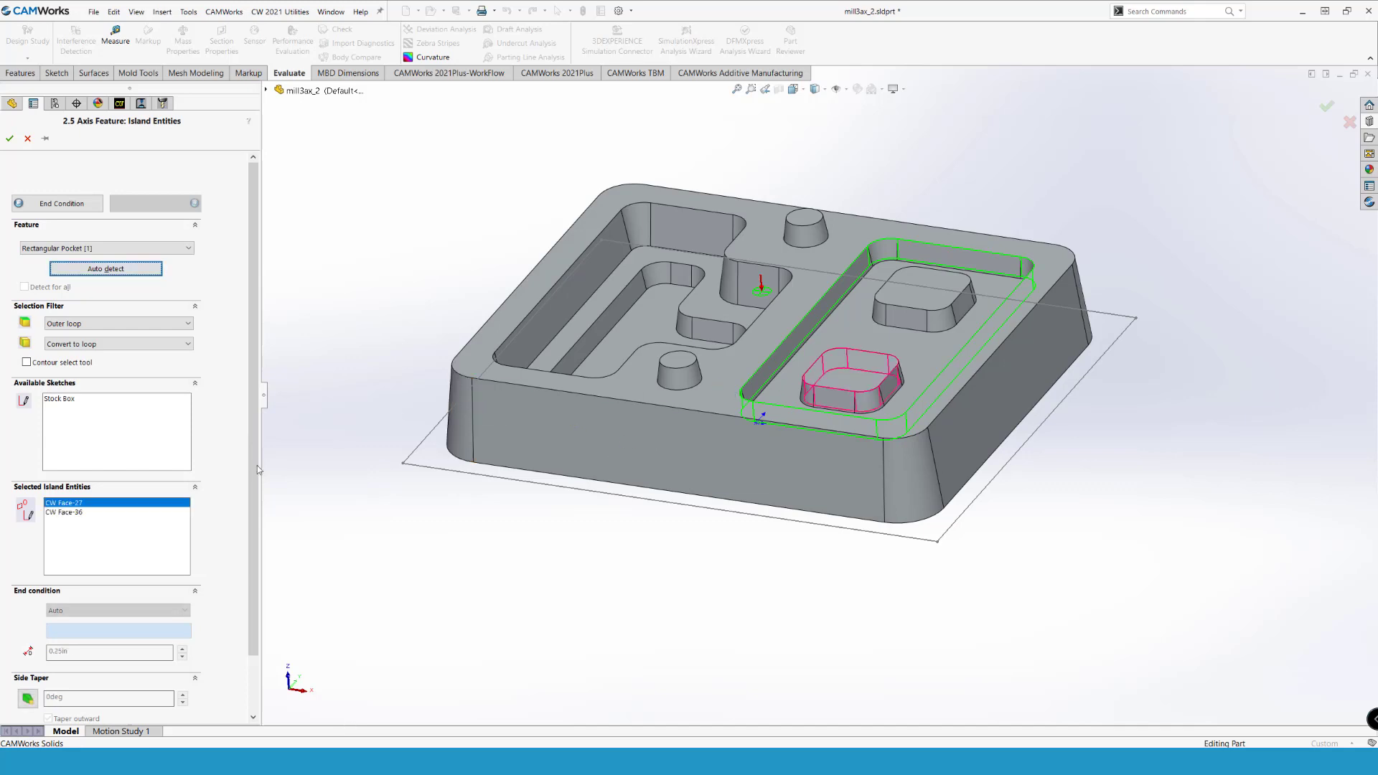
{"action": "left_click", "coordinate": [69, 507]}
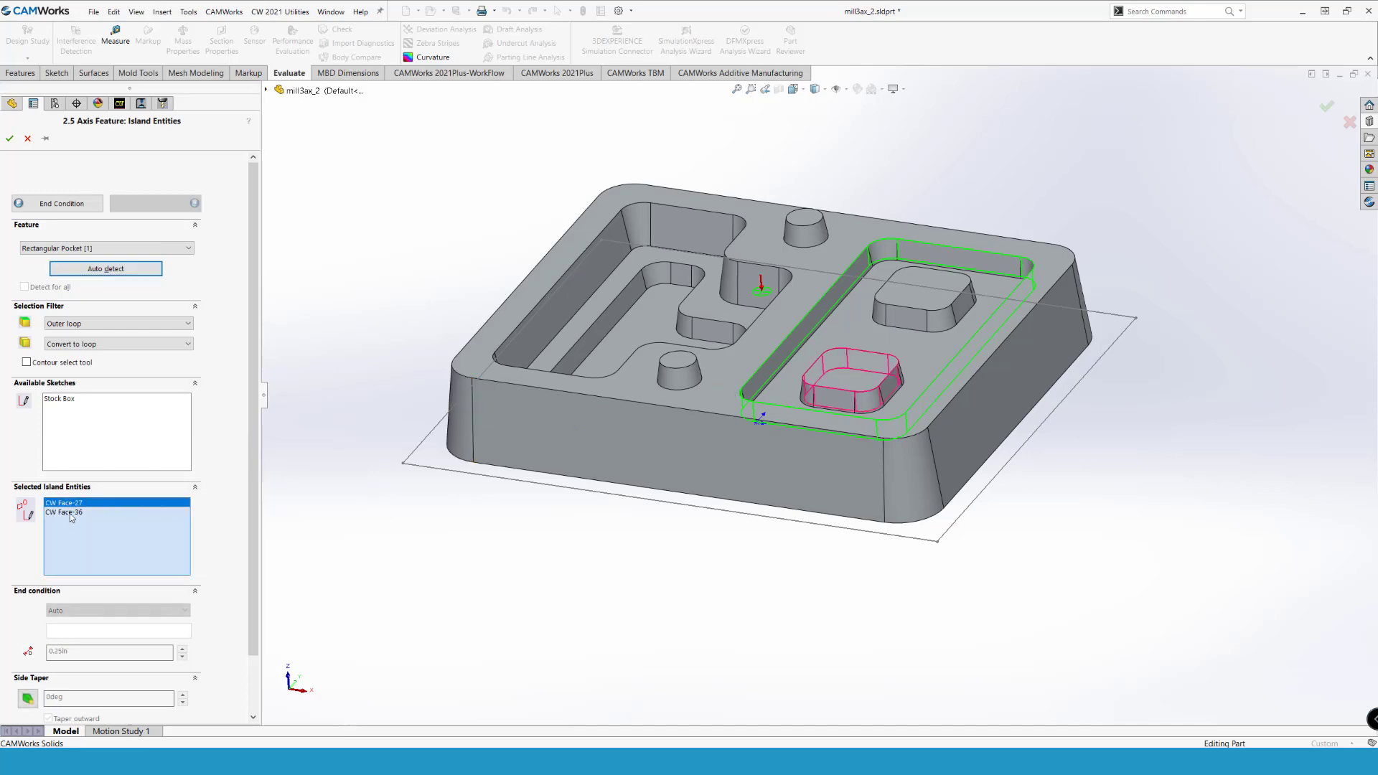
{"action": "left_click", "coordinate": [70, 513]}
{"action": "left_click", "coordinate": [29, 698]}
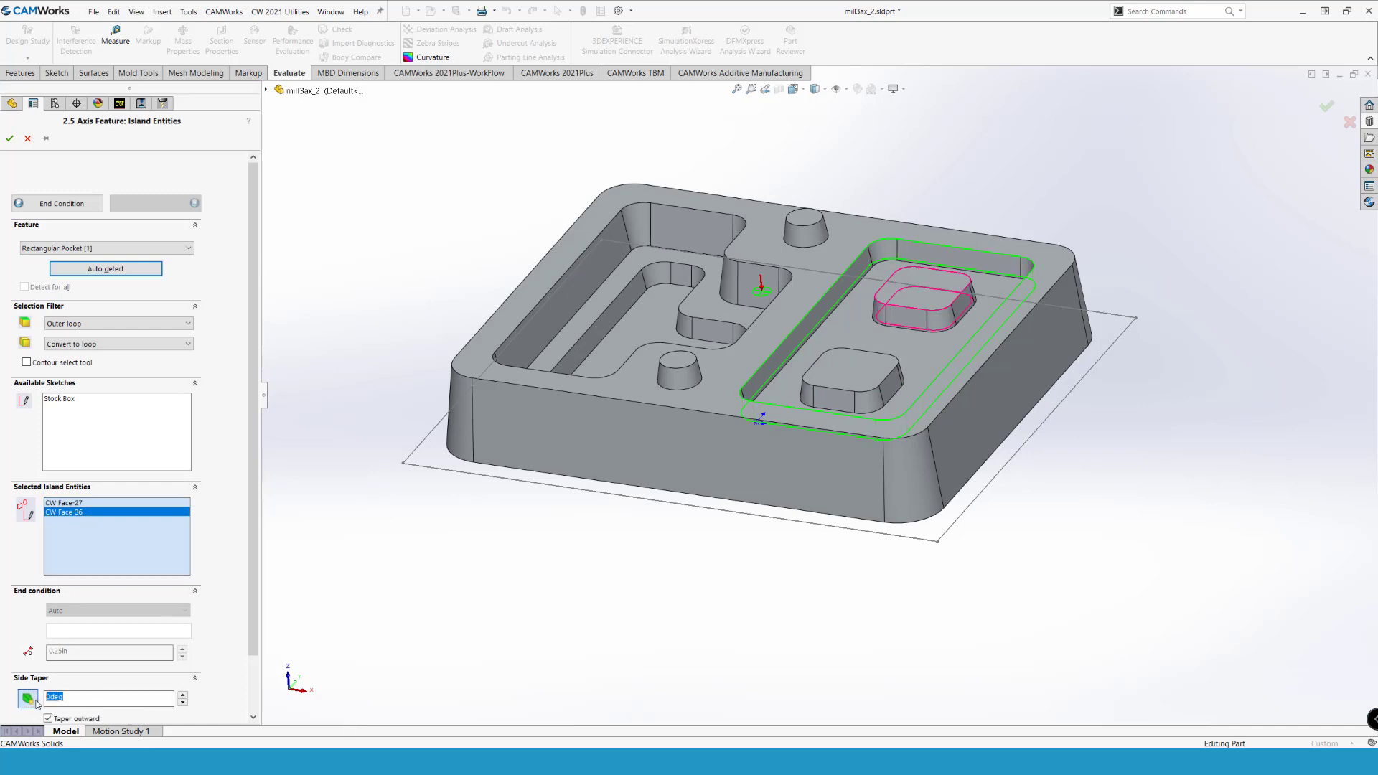
{"action": "type", "text": "10"}
{"action": "scroll", "coordinate": [976, 259], "scroll_direction": "down", "scroll_amount": 3}
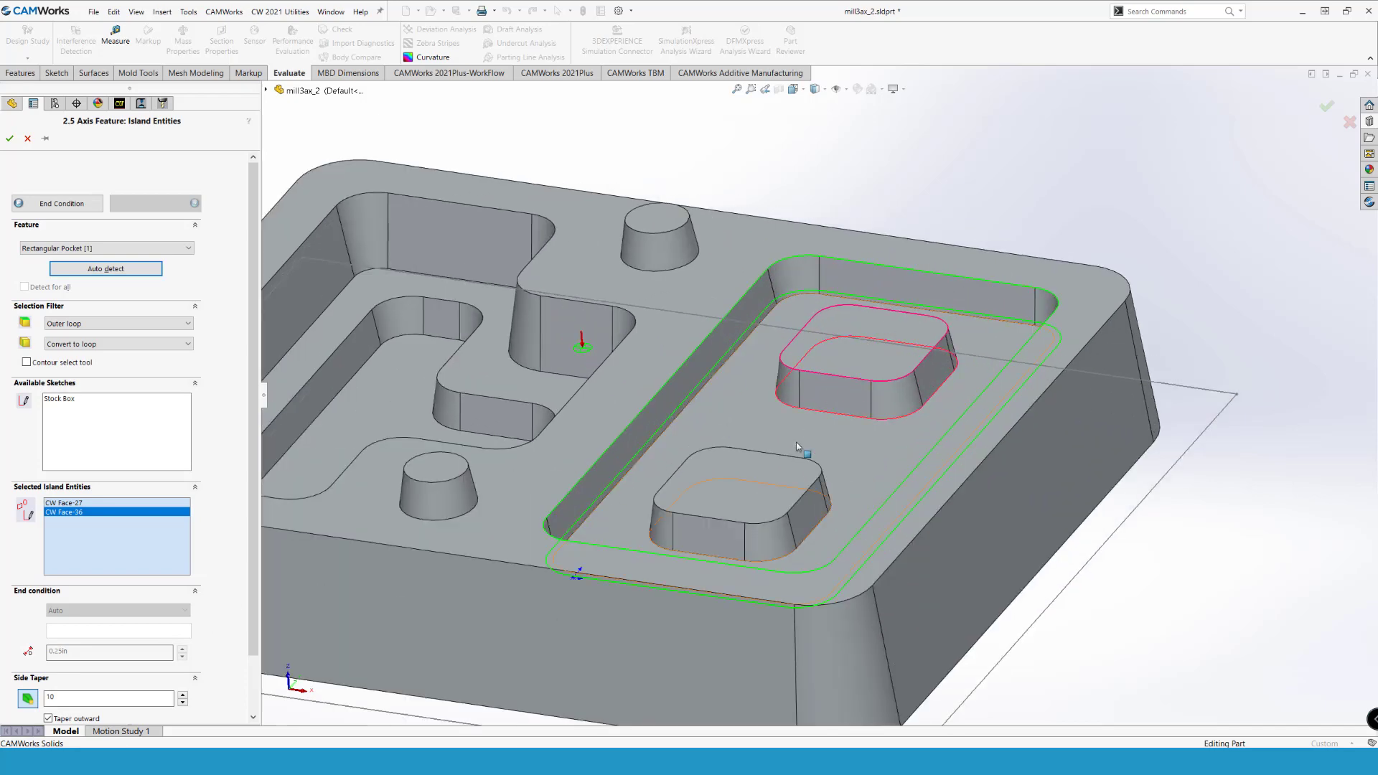
{"action": "scroll", "coordinate": [819, 410], "scroll_direction": "up", "scroll_amount": 3}
{"action": "scroll", "coordinate": [175, 669], "scroll_direction": "down", "scroll_amount": 3}
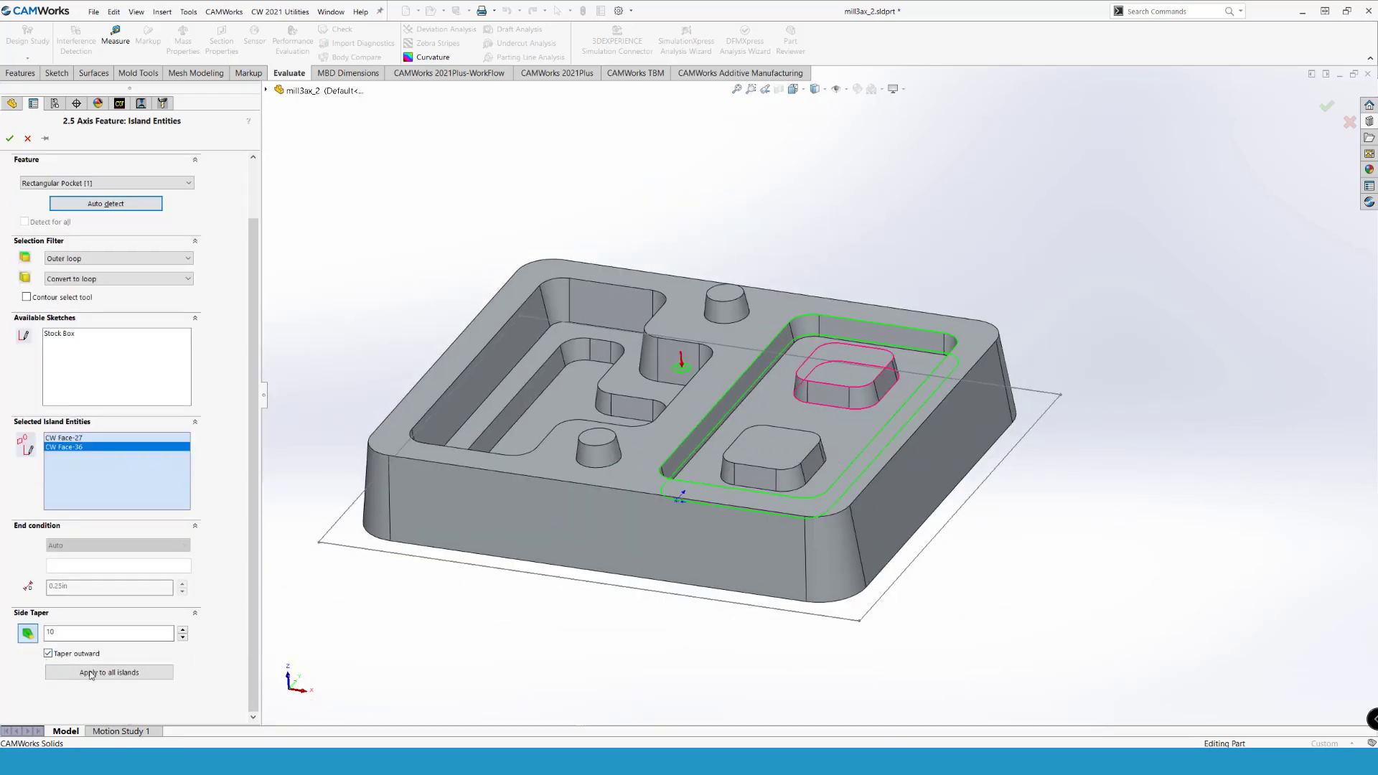
{"action": "left_click", "coordinate": [117, 677]}
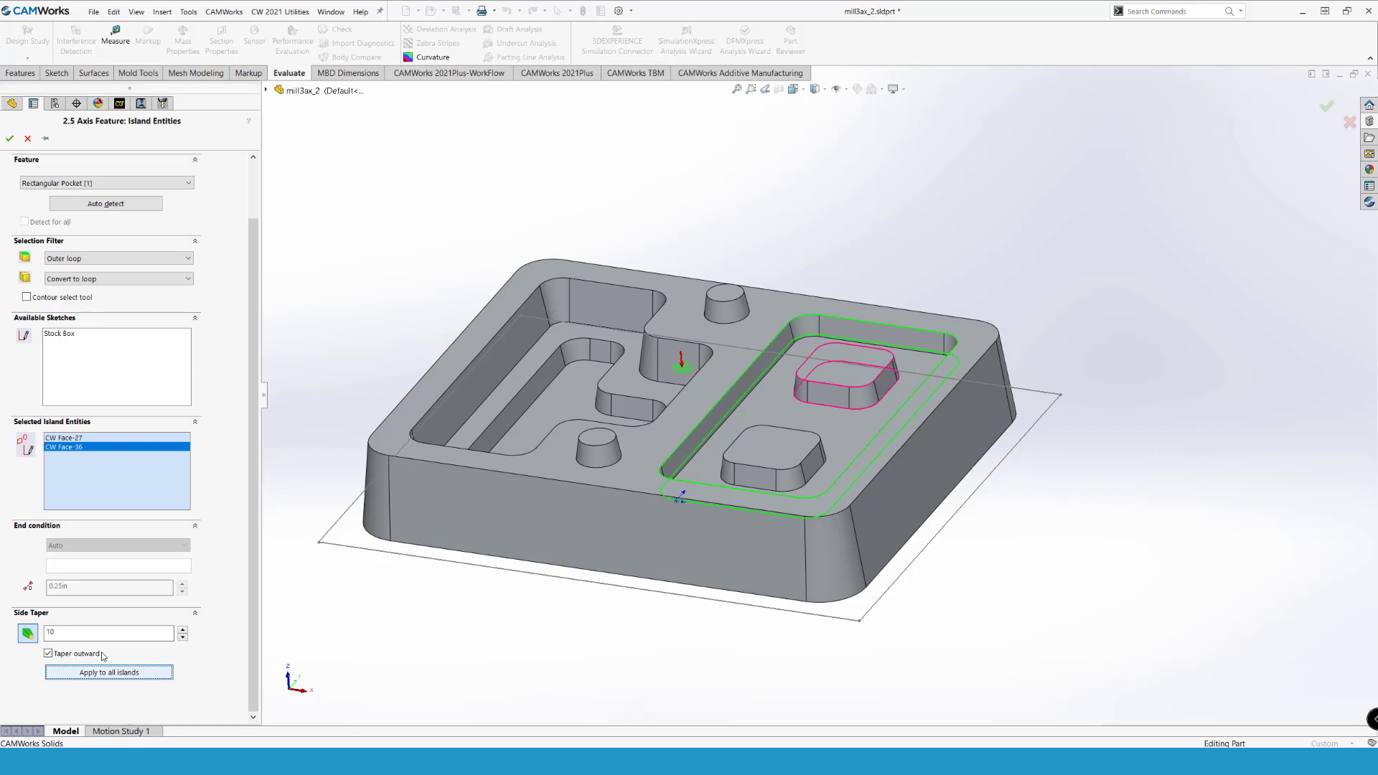
{"action": "left_click", "coordinate": [70, 439]}
{"action": "left_click", "coordinate": [72, 450]}
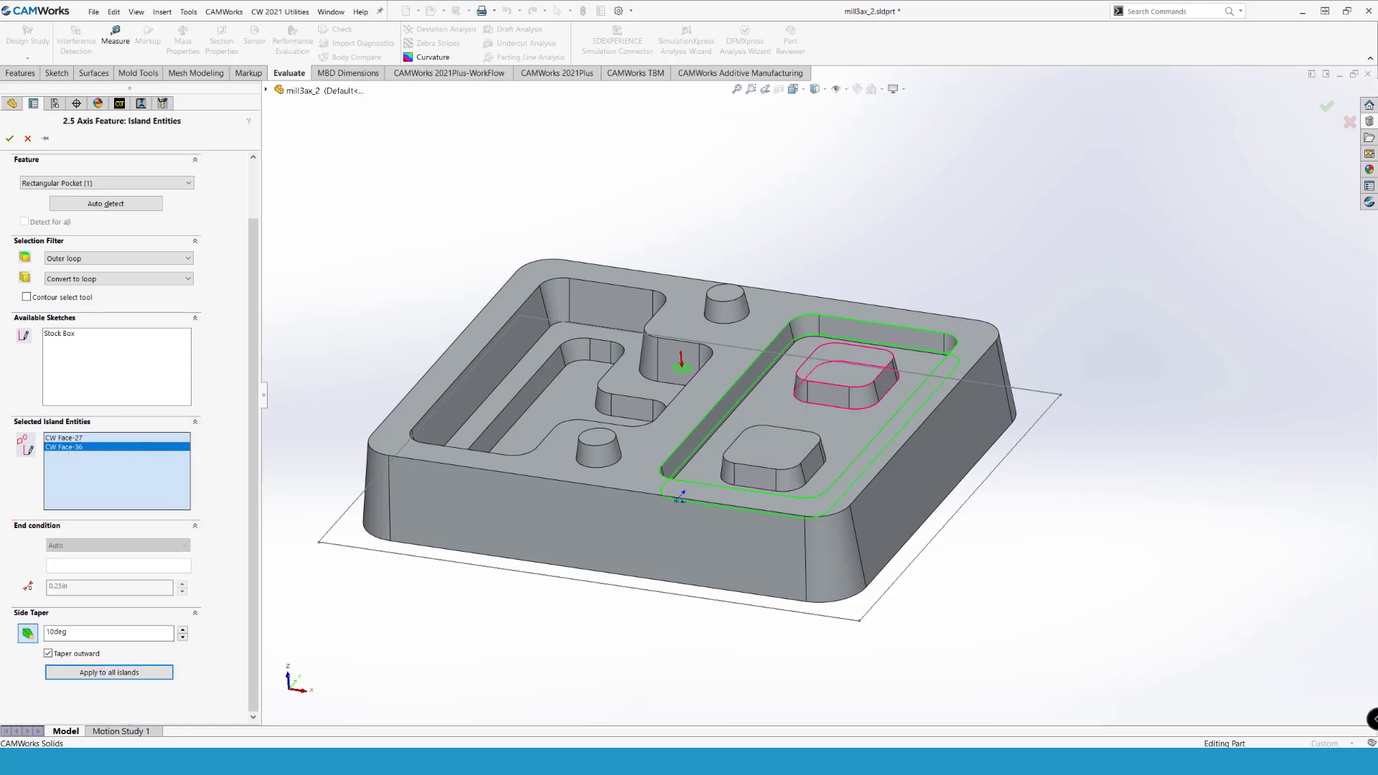
{"action": "left_click", "coordinate": [10, 138]}
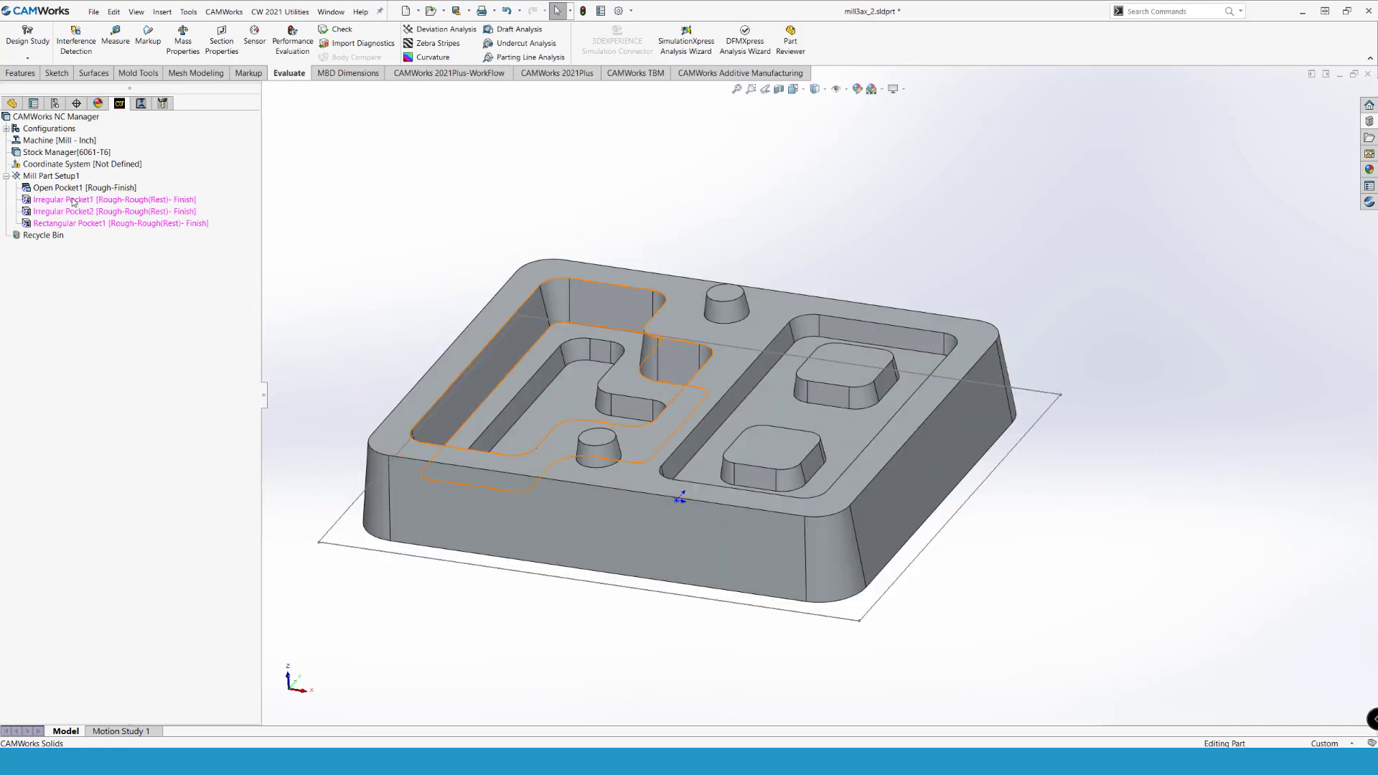
Step: Regenerate the plan into Rough Mill1–7 and Contour Mill1–4 and generate all toolpaths
{"action": "left_click", "coordinate": [50, 176]}
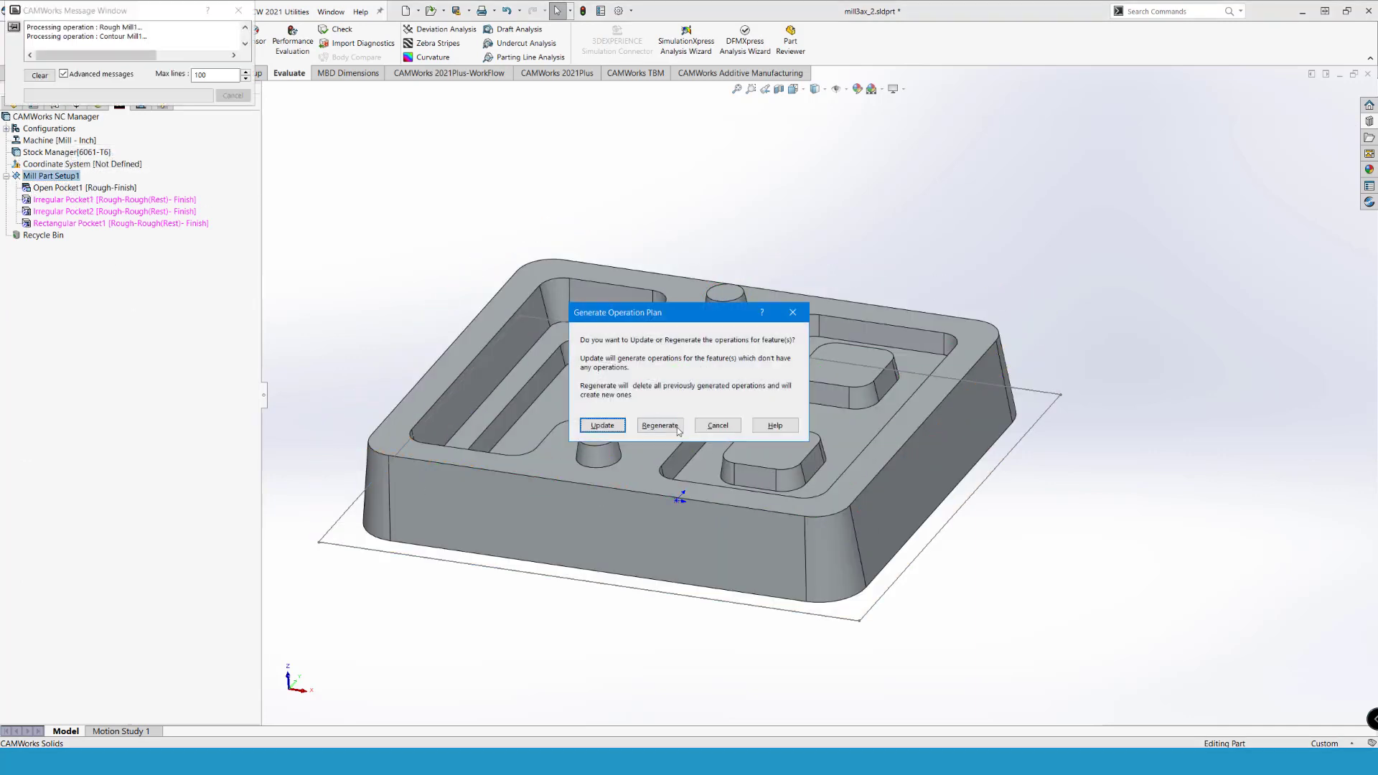
{"action": "left_click", "coordinate": [677, 430]}
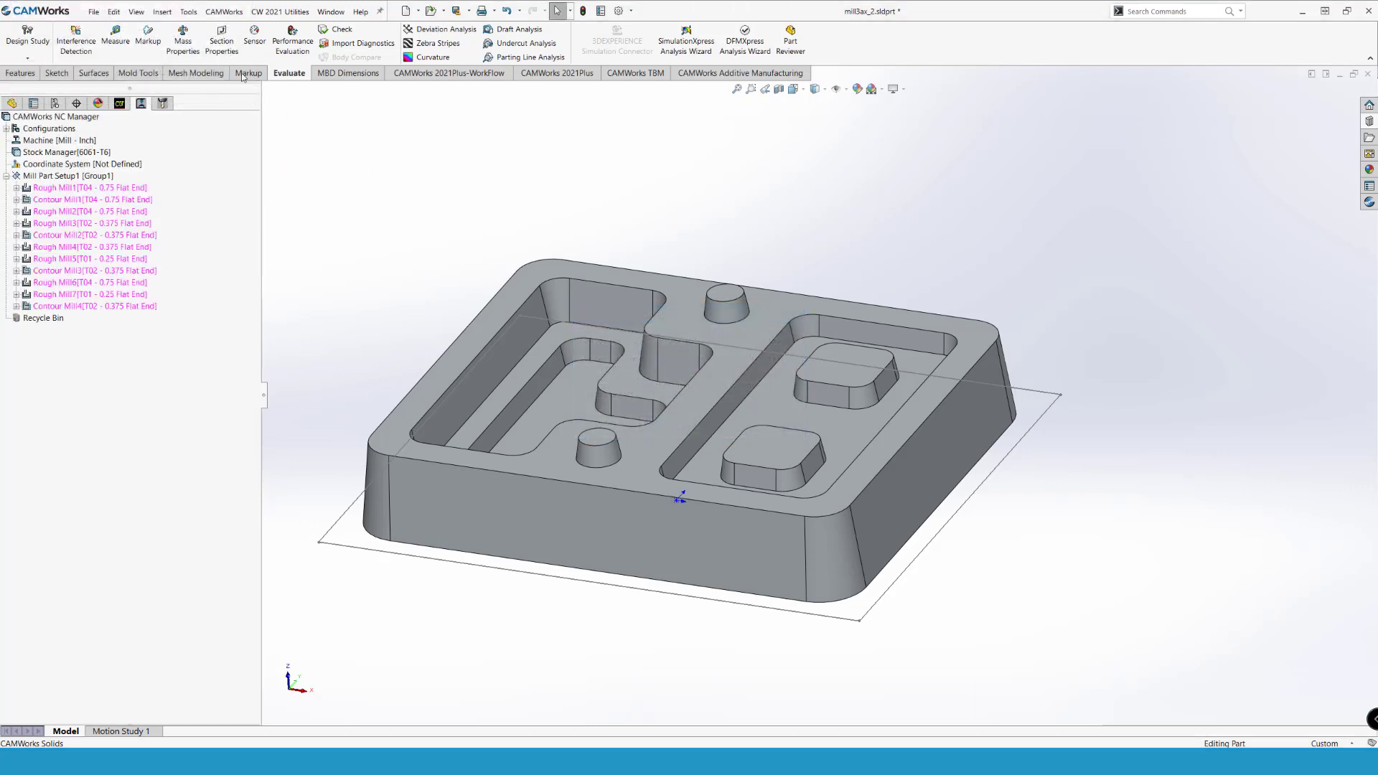
{"action": "left_click", "coordinate": [570, 75]}
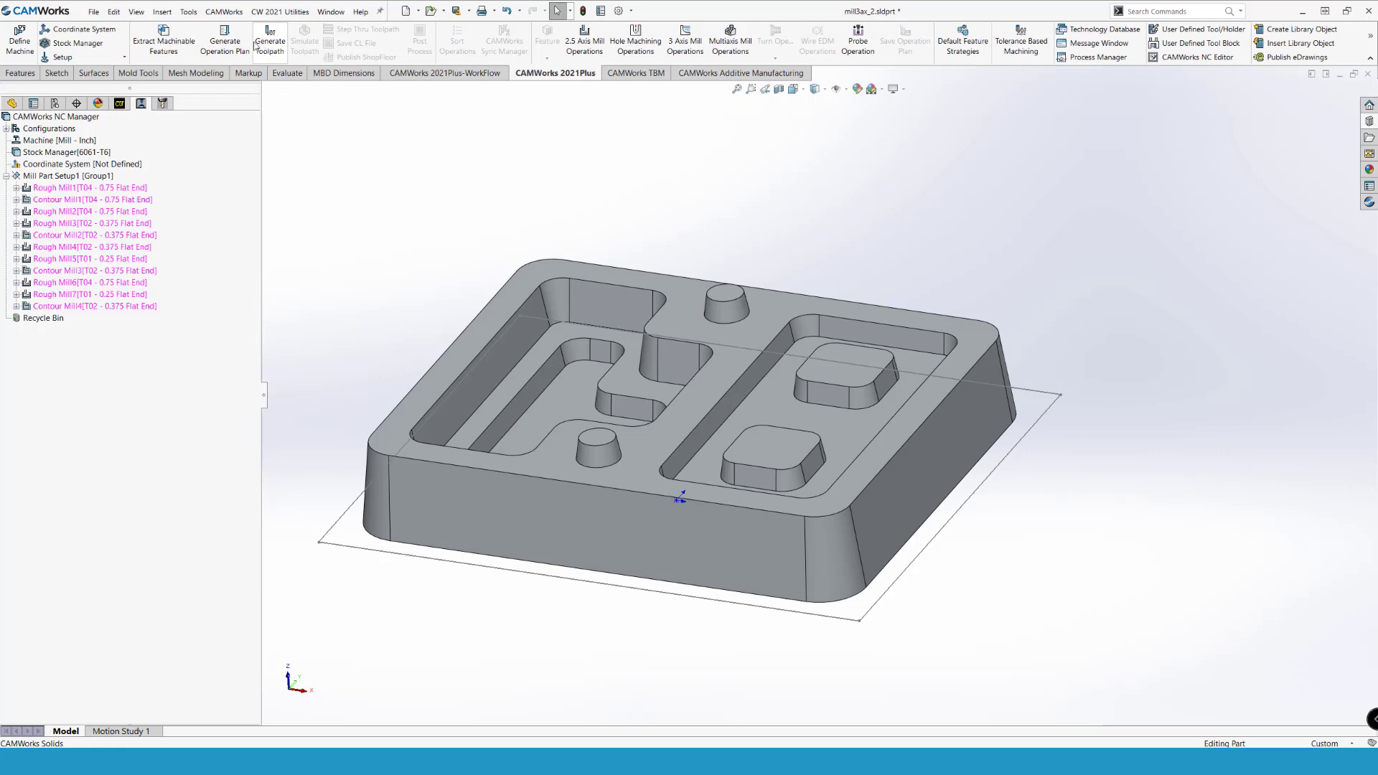
{"action": "left_click", "coordinate": [280, 39]}
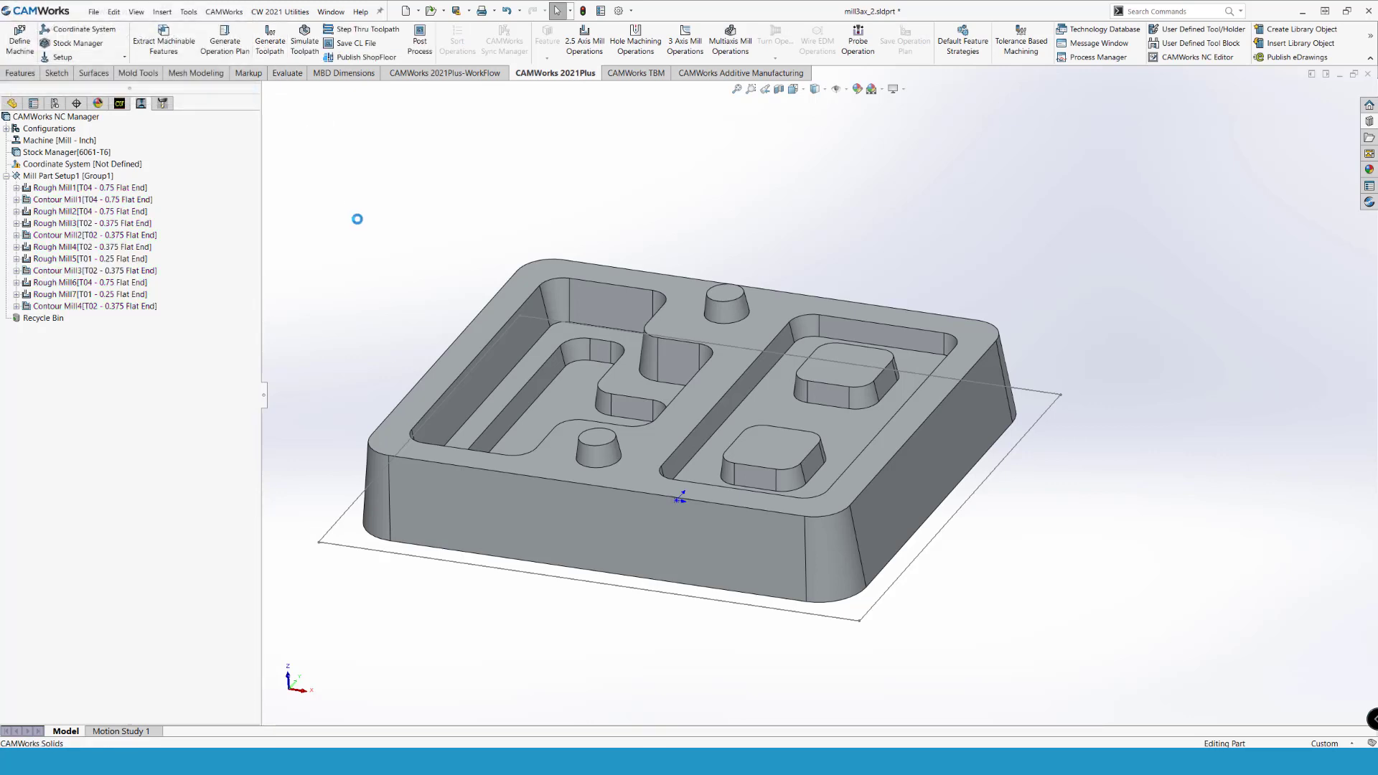
Step: Simulate all 11 operations and compare the machined stock against the designed part
{"action": "left_click", "coordinate": [304, 40]}
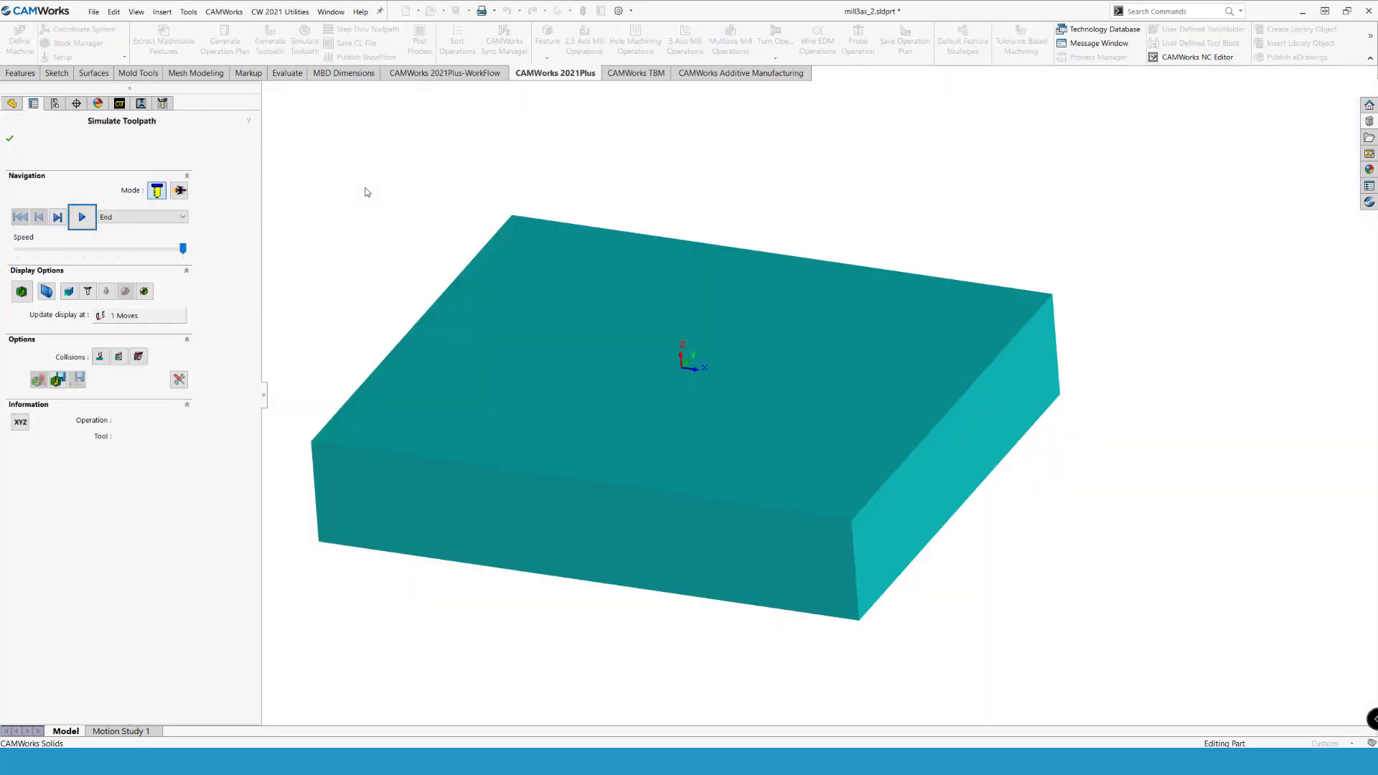
{"action": "left_click", "coordinate": [82, 217]}
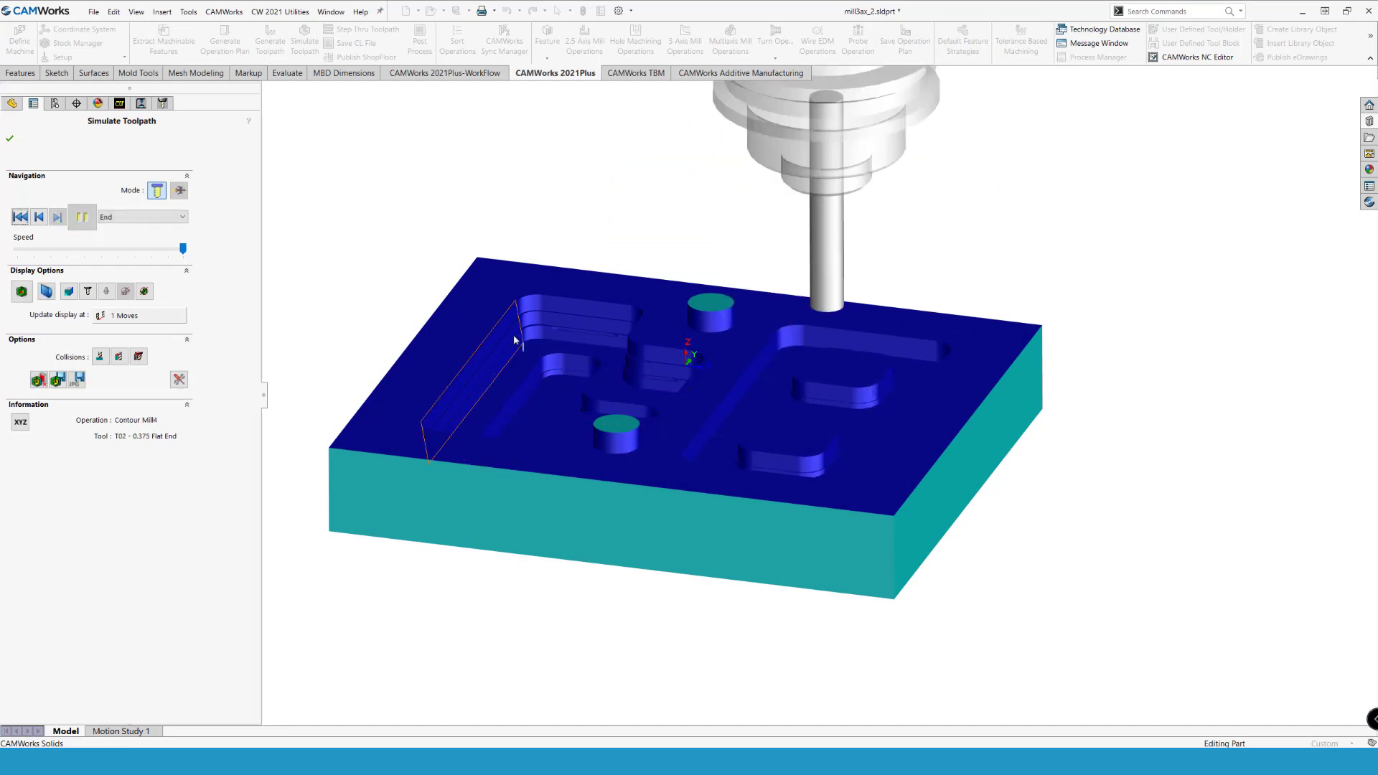
{"action": "scroll", "coordinate": [583, 355], "scroll_direction": "down", "scroll_amount": 3}
{"action": "mouse_move", "coordinate": [701, 424]}
{"action": "middle_mouse_down"}
{"action": "mouse_move", "coordinate": [700, 469]}
{"action": "mouse_move", "coordinate": [687, 401]}
{"action": "middle_mouse_up"}
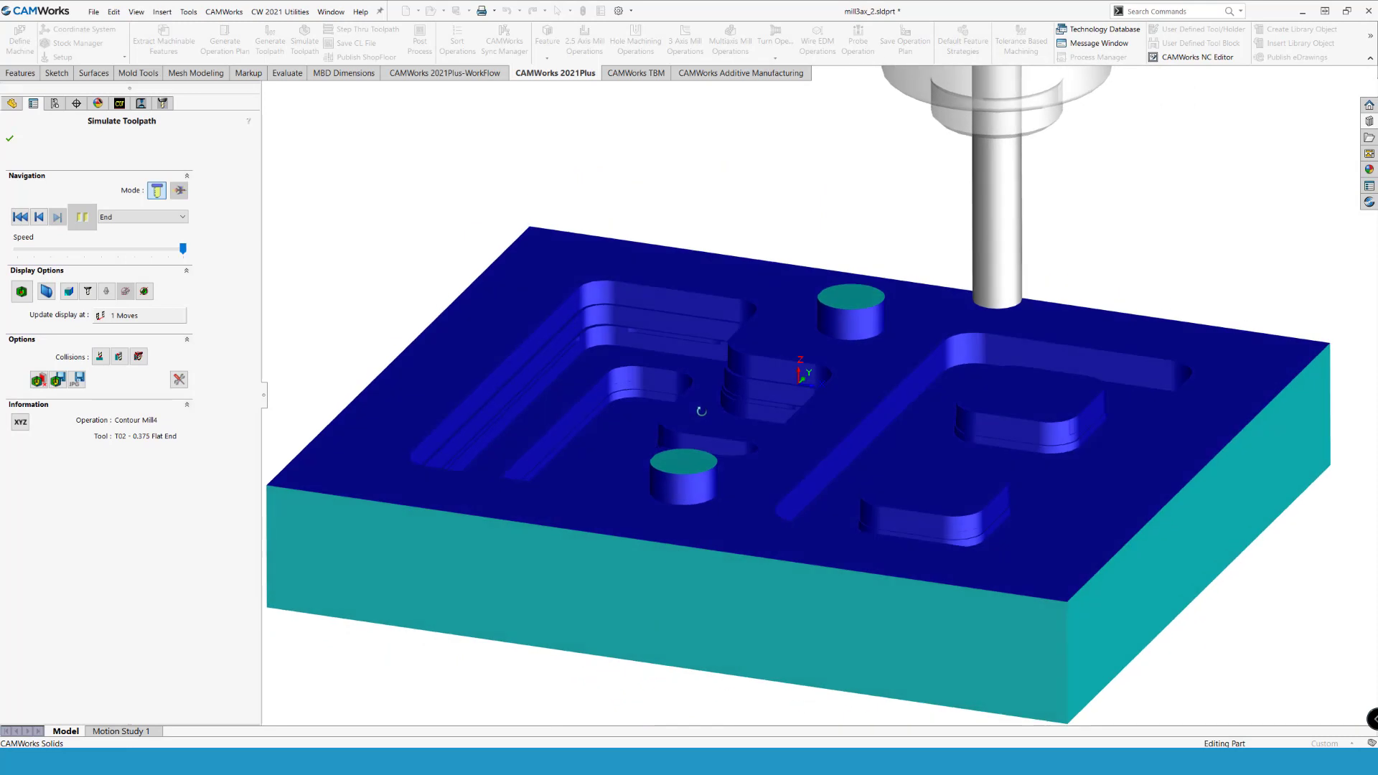
{"action": "left_click", "coordinate": [26, 297]}
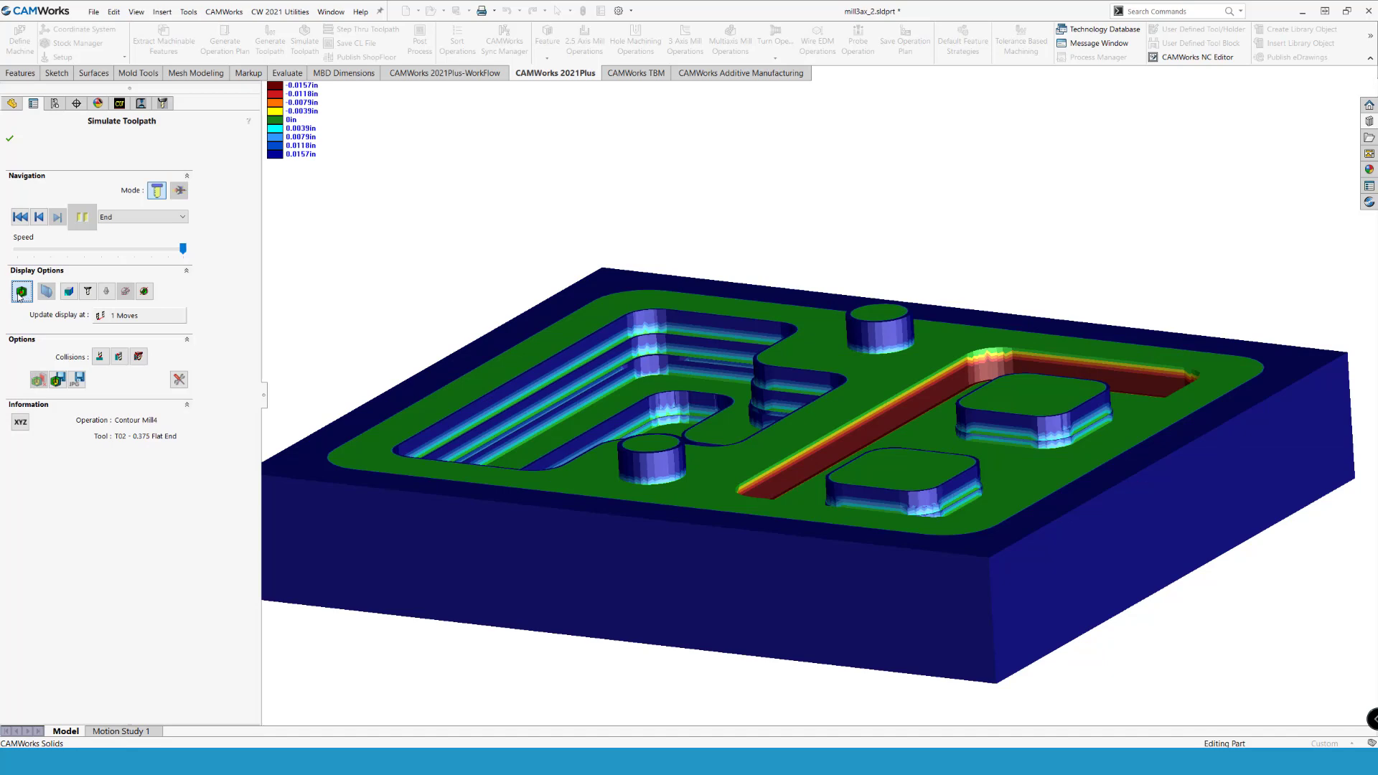
{"action": "left_click", "coordinate": [46, 291]}
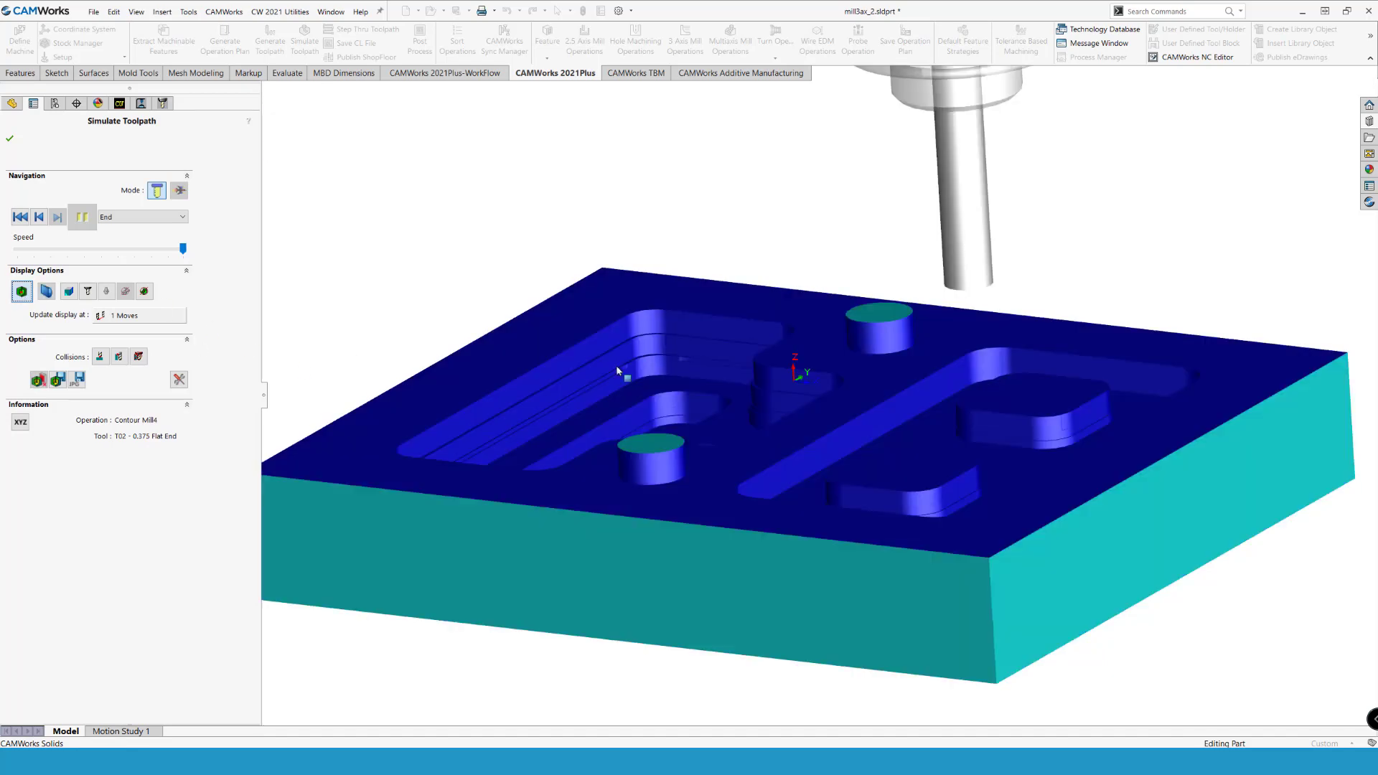
{"action": "middle_click_drag", "start_coordinate": [692, 434], "coordinate": [639, 393]}
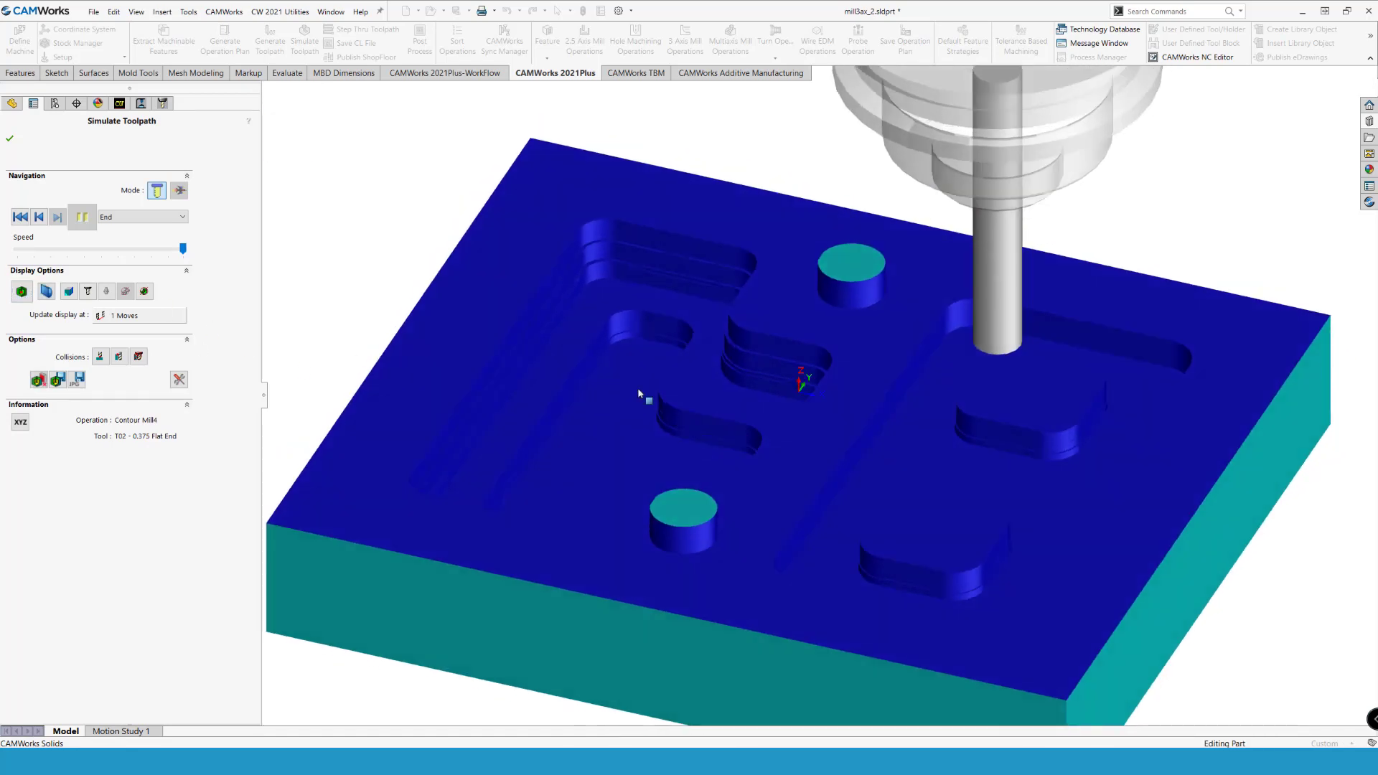
{"action": "left_click", "coordinate": [9, 139]}
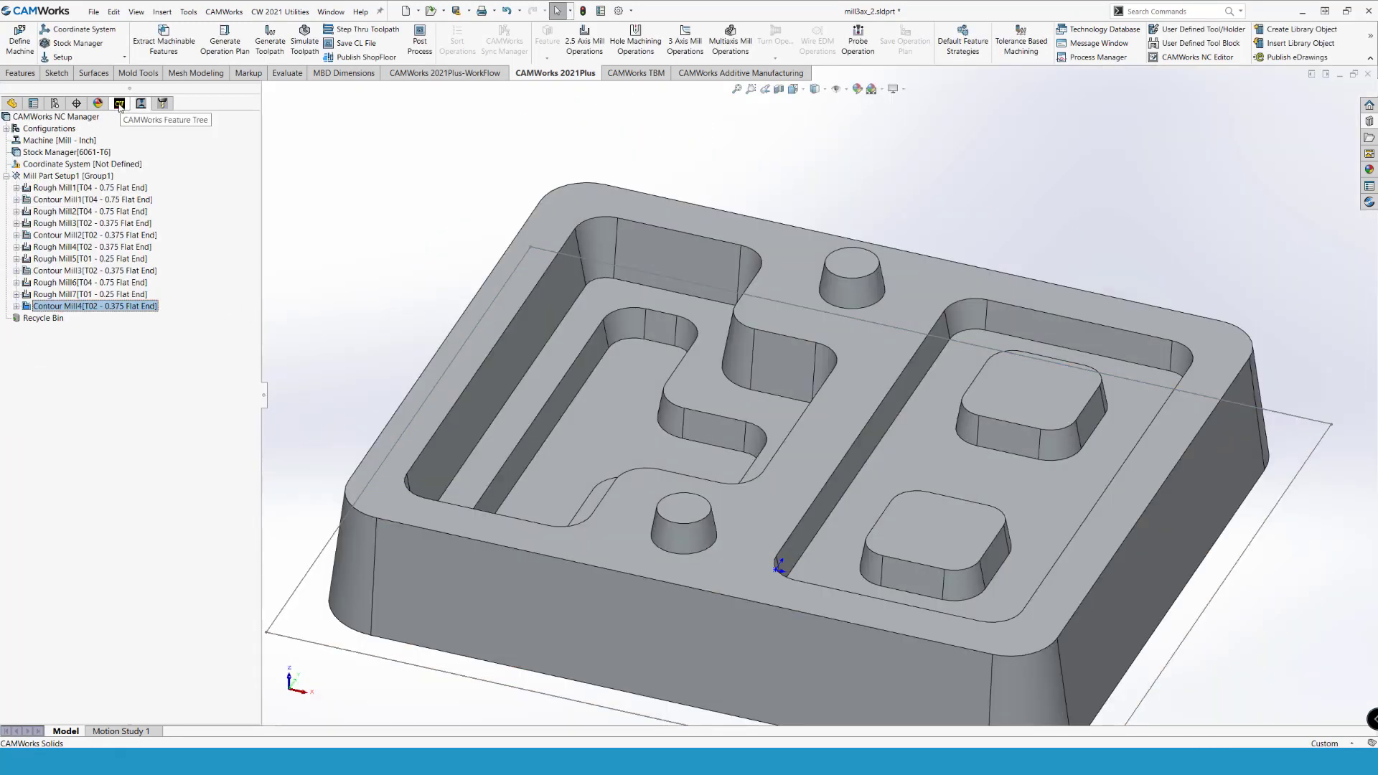
Step: Edit Rectangular Pocket1 to add a 10deg side taper on its walls
{"action": "left_click", "coordinate": [54, 224]}
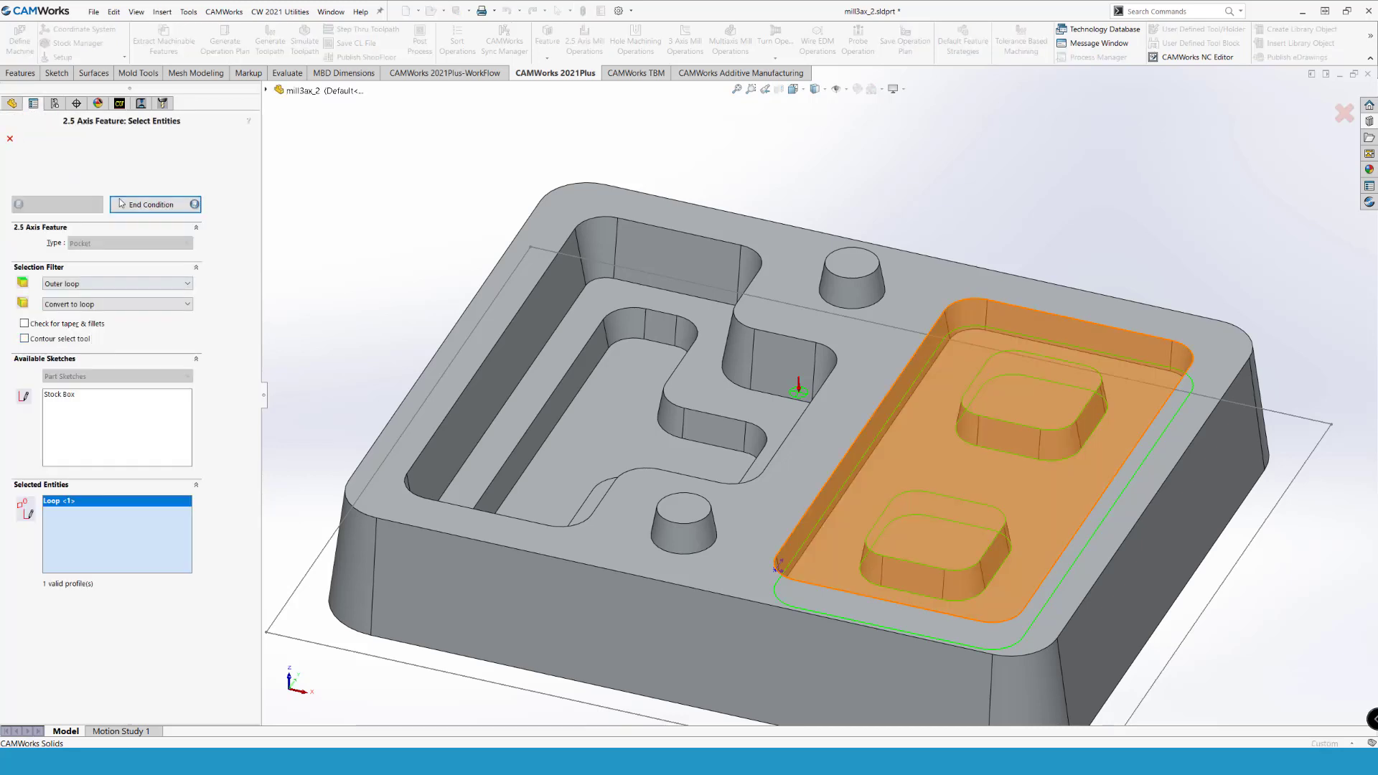
{"action": "left_click", "coordinate": [145, 205]}
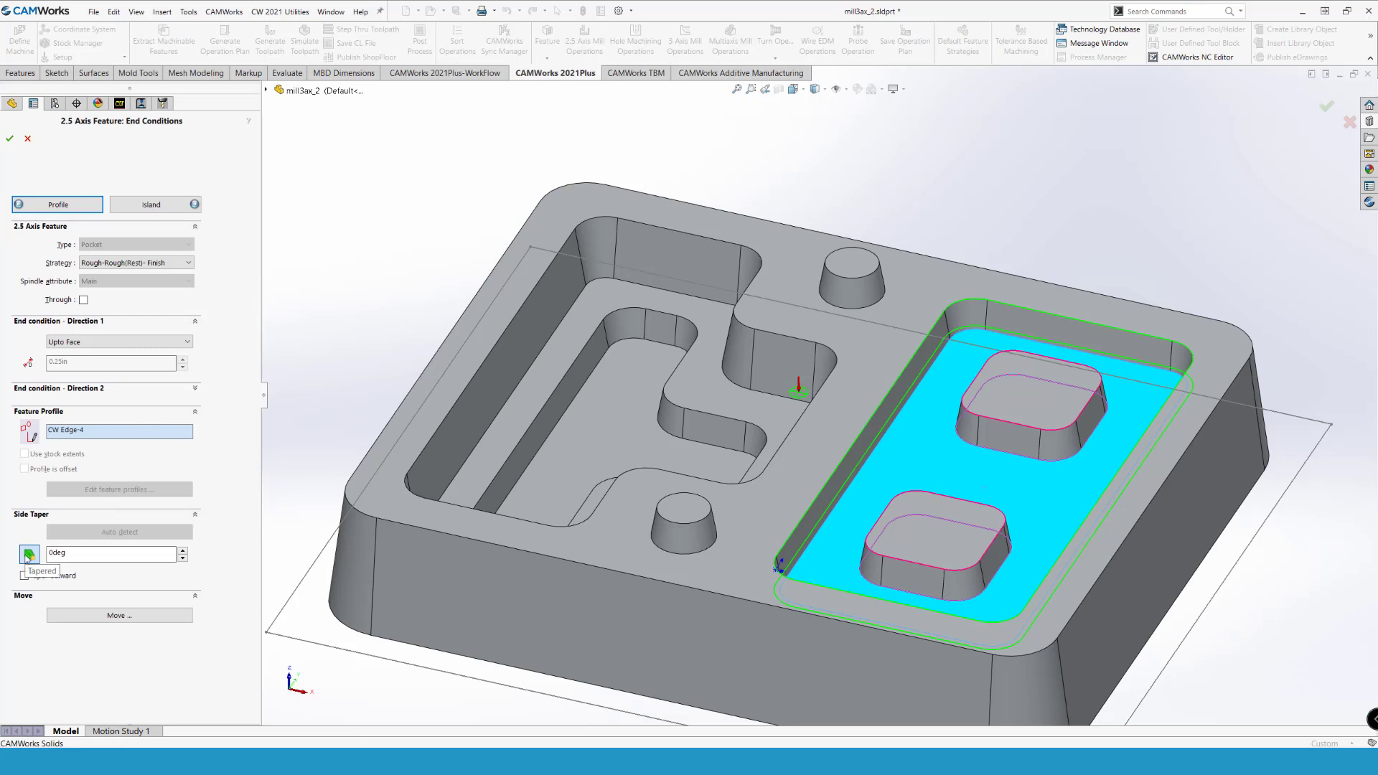
{"action": "left_click", "coordinate": [27, 560]}
{"action": "key", "text": "Return"}
{"action": "left_click", "coordinate": [9, 138]}
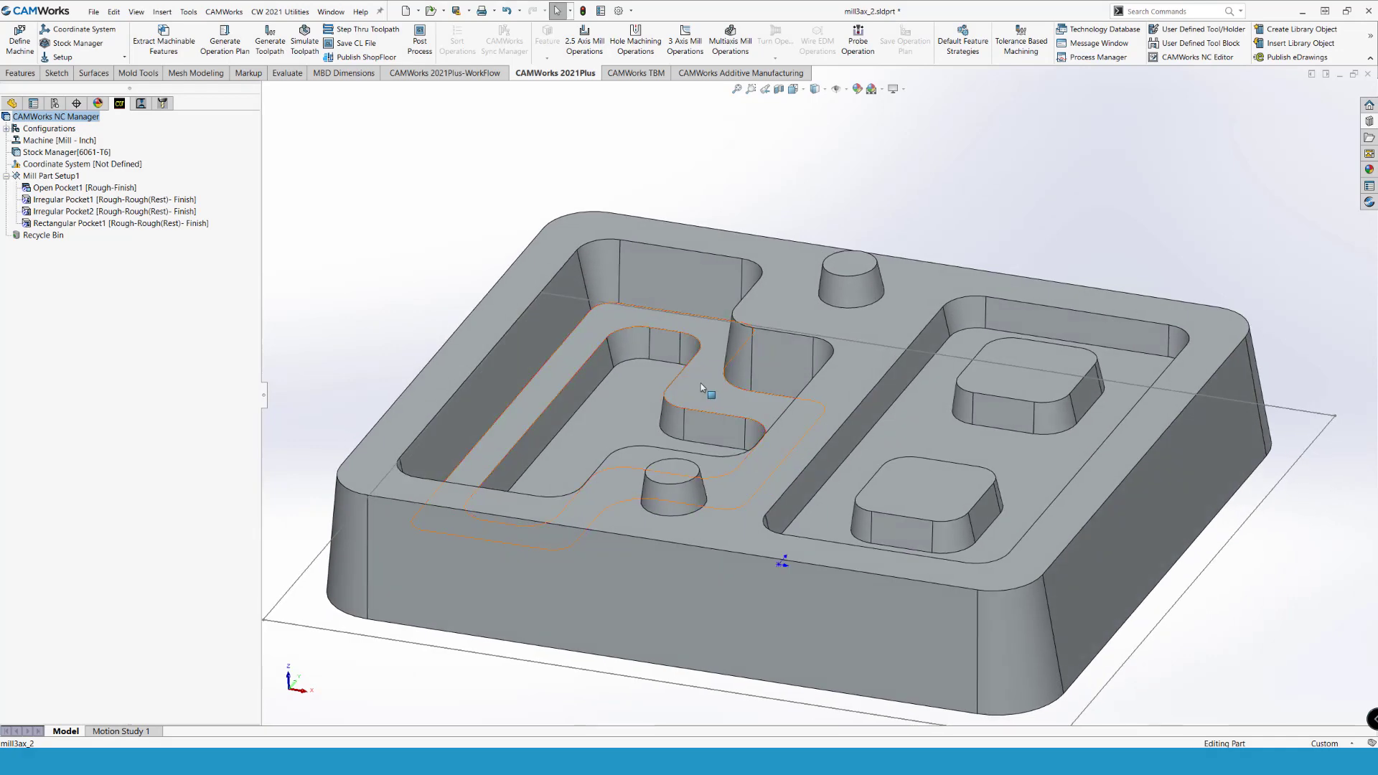
Step: Add machining configuration Mill - Inch - 1 with Stock Box extruded-sketch stock offset to the top face
{"action": "left_click", "coordinate": [6, 129]}
{"action": "right_click", "coordinate": [49, 128]}
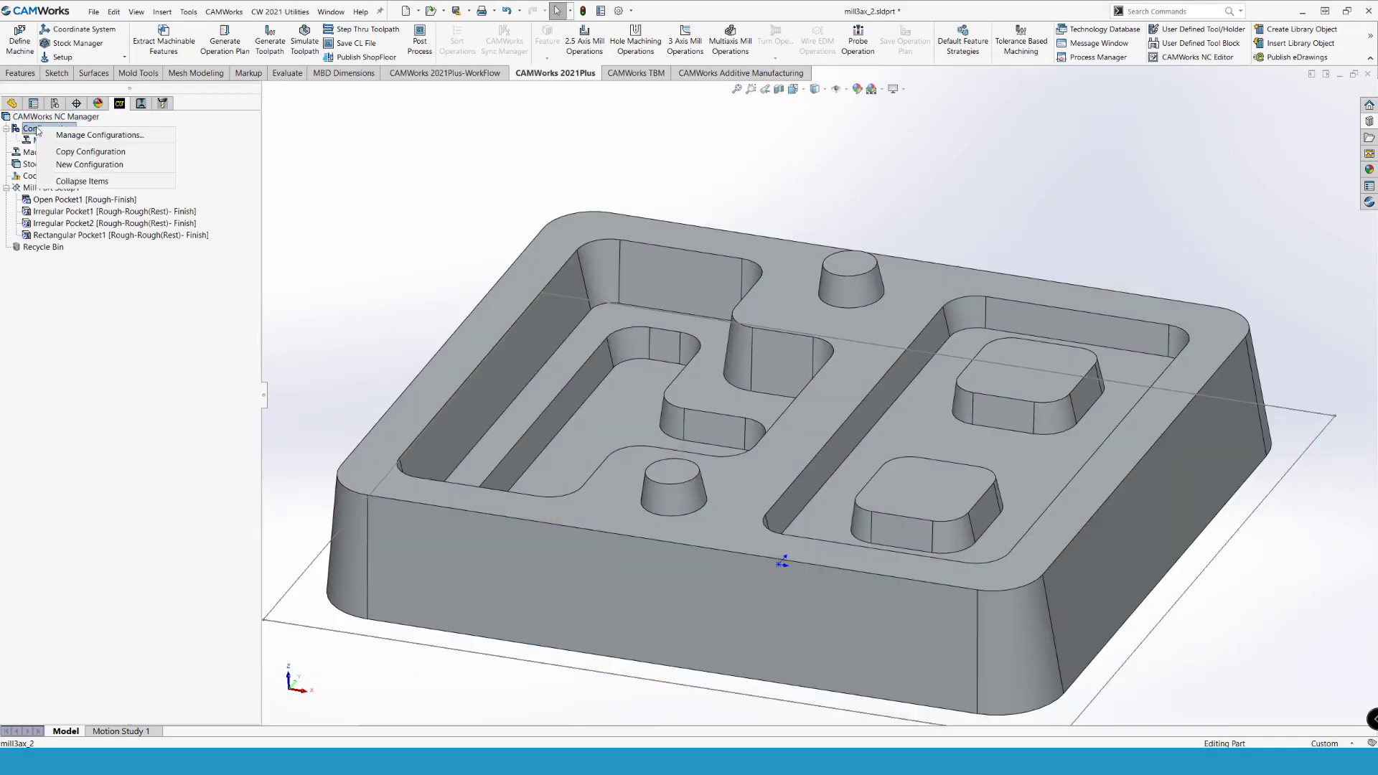
{"action": "left_click", "coordinate": [79, 170]}
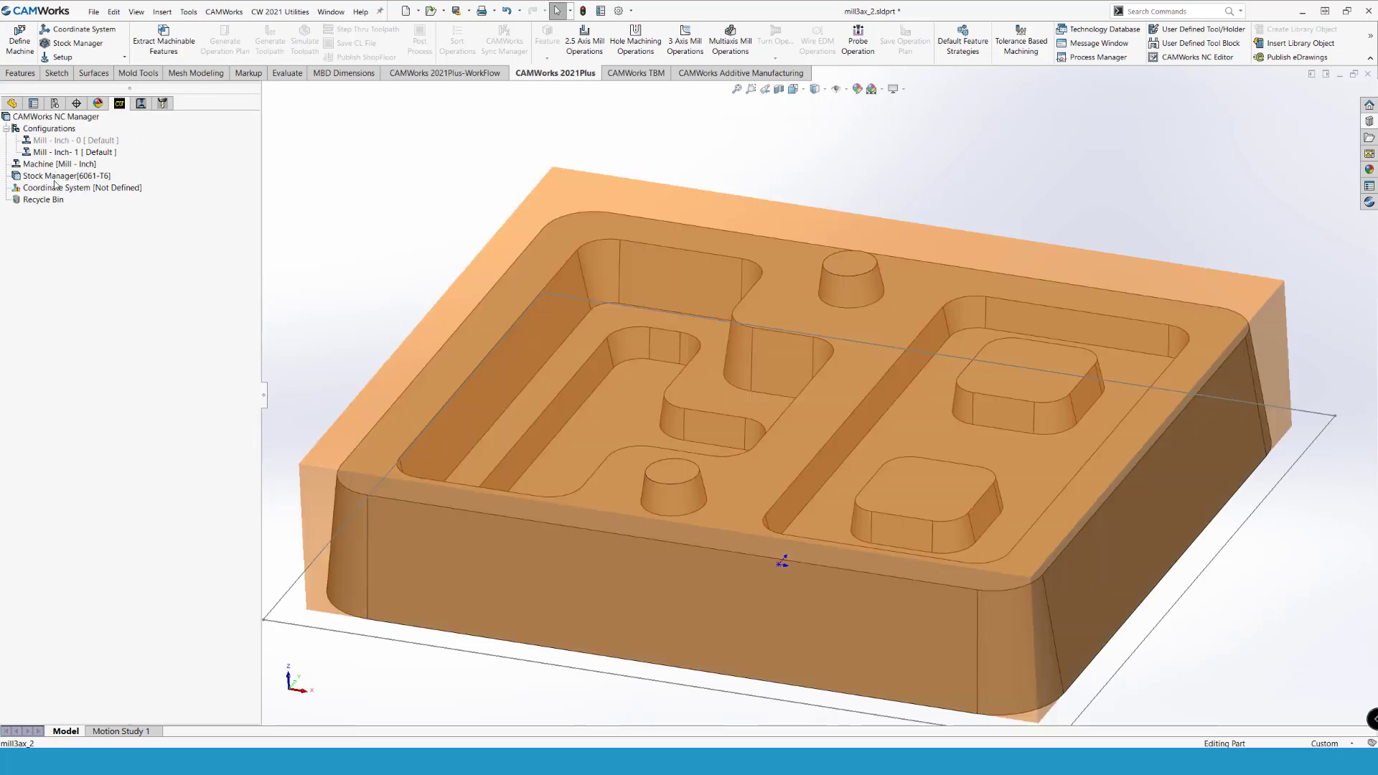
{"action": "left_click", "coordinate": [56, 177]}
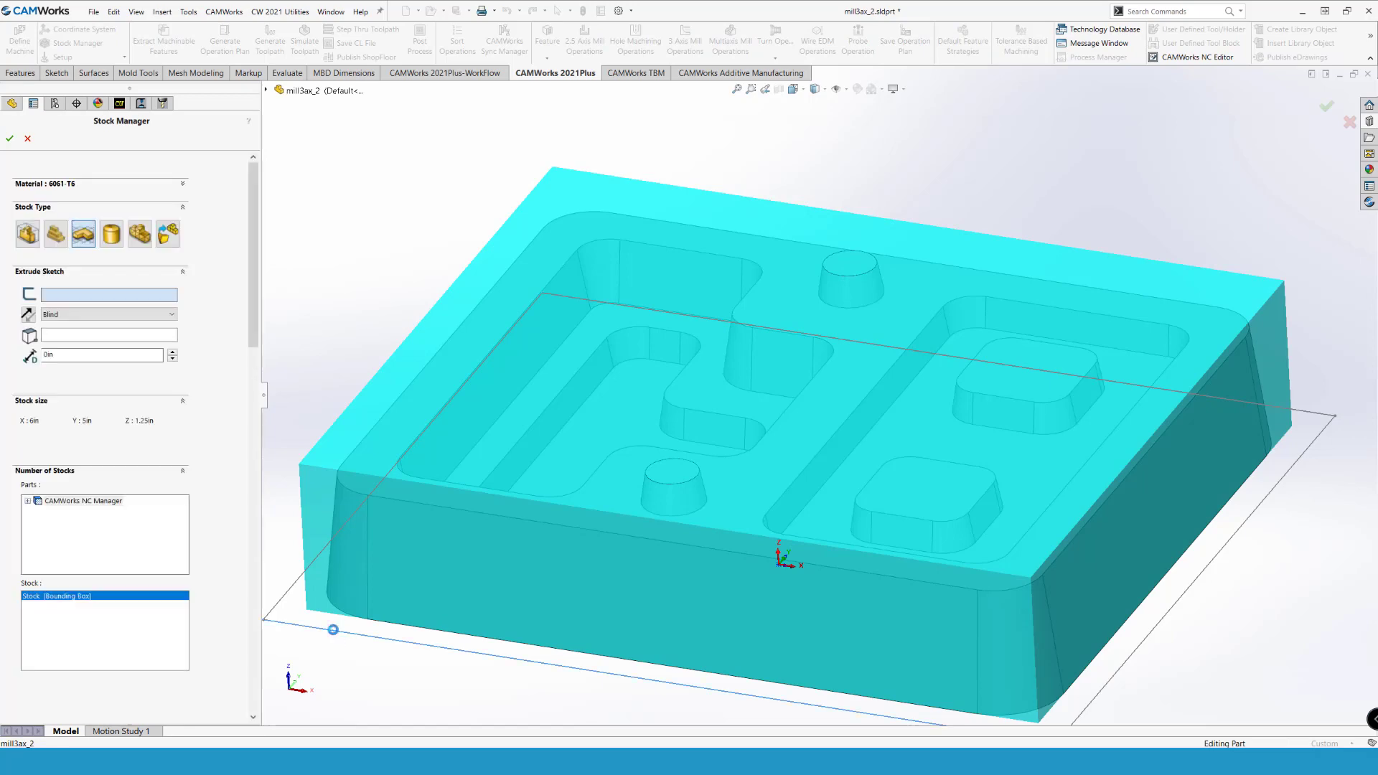
{"action": "left_click", "coordinate": [334, 630]}
{"action": "left_click", "coordinate": [675, 474]}
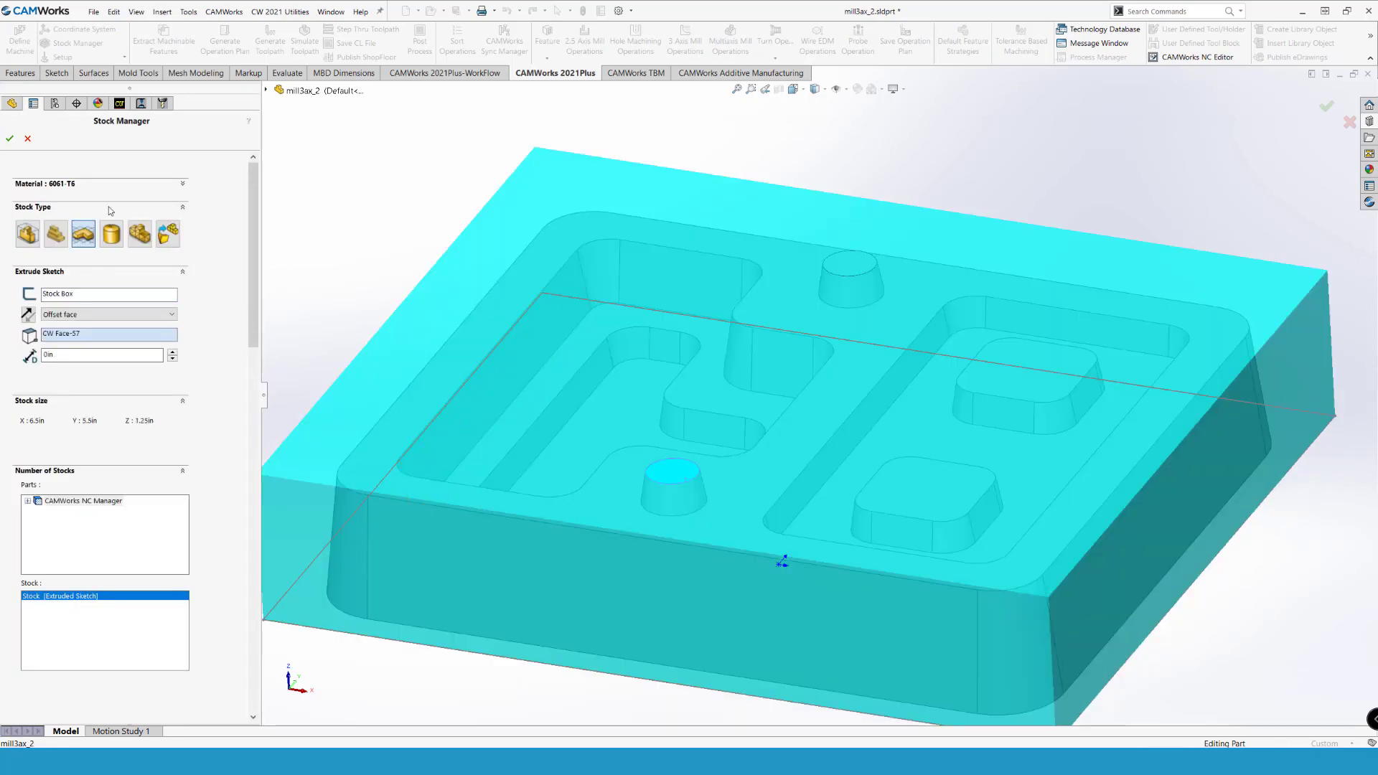
Step: Apply the stock and add a top-face mill setup with an Area Clearance, Z Level multi-surface feature
{"action": "left_click", "coordinate": [12, 139]}
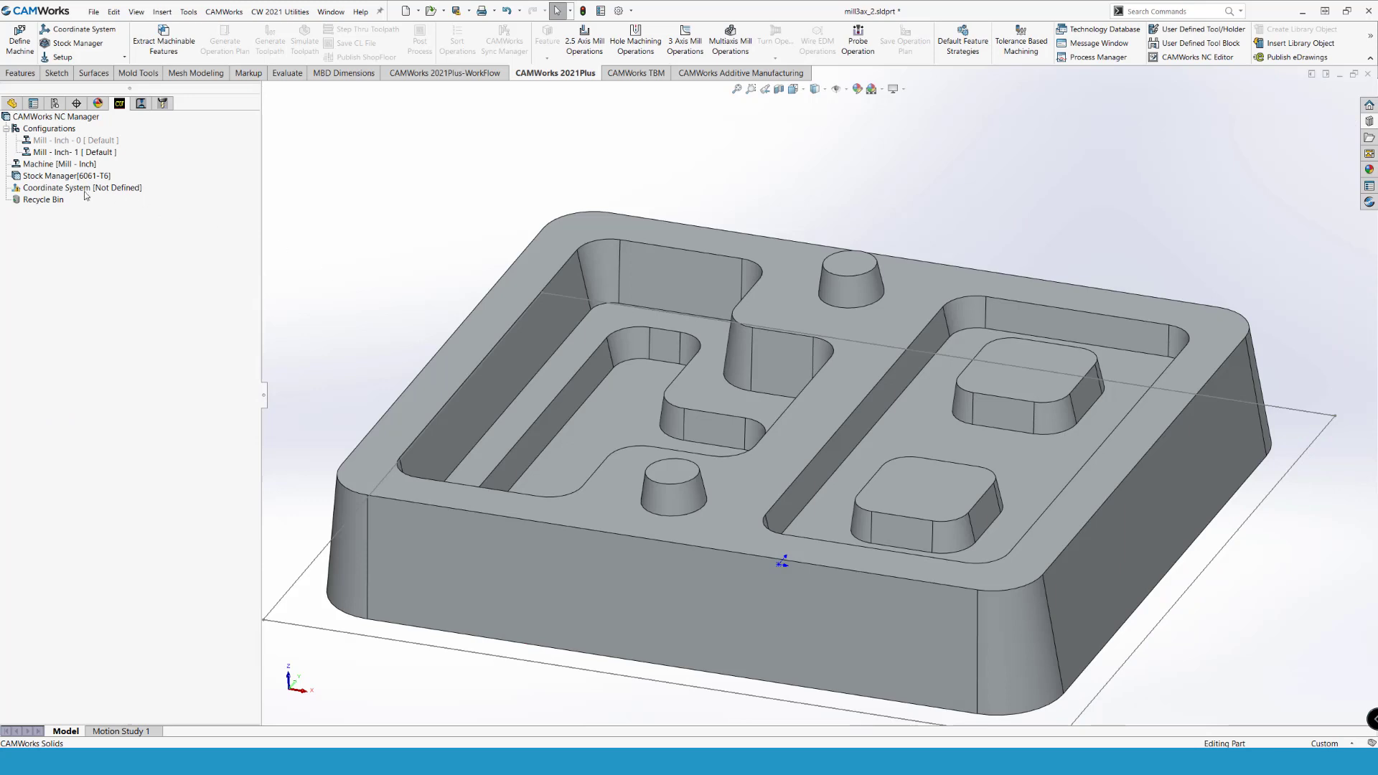
{"action": "right_click", "coordinate": [79, 189]}
{"action": "left_click", "coordinate": [108, 211]}
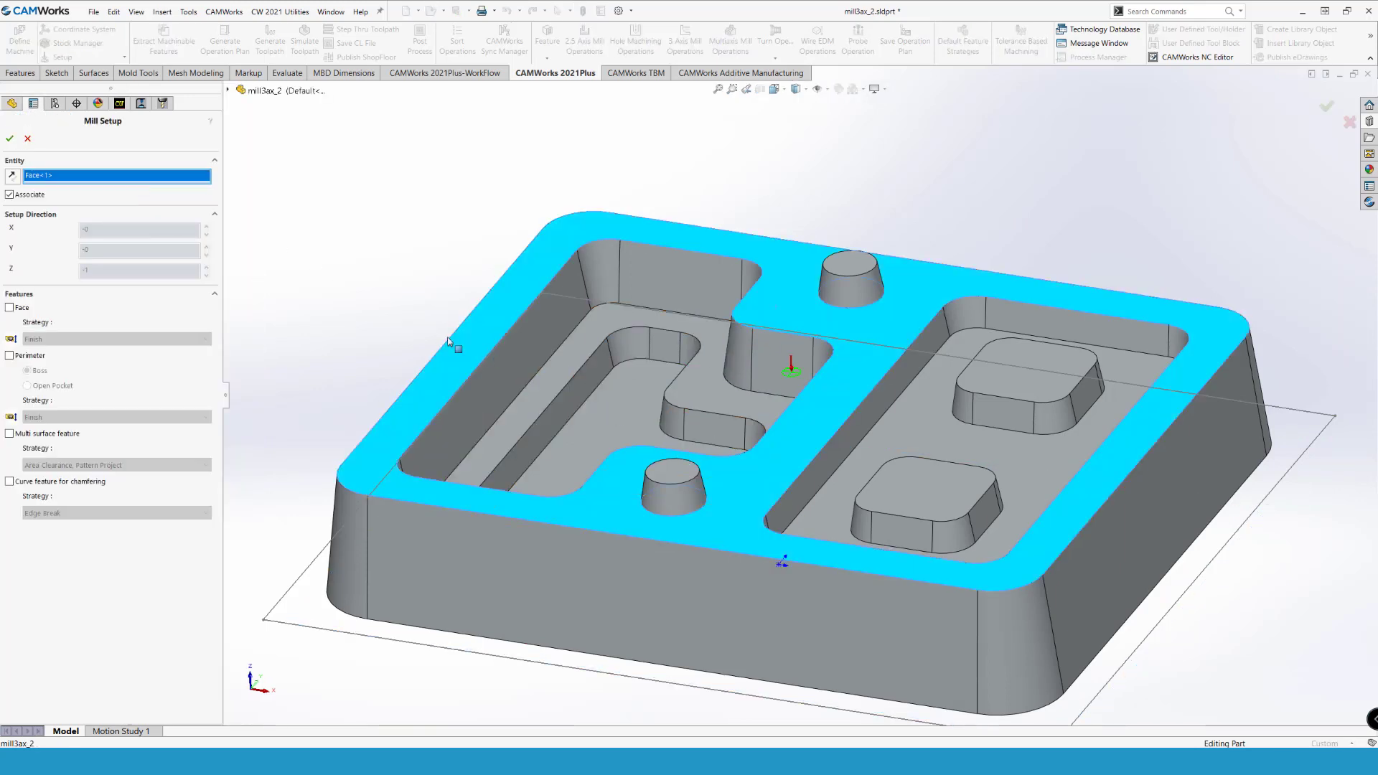
{"action": "left_click", "coordinate": [32, 433]}
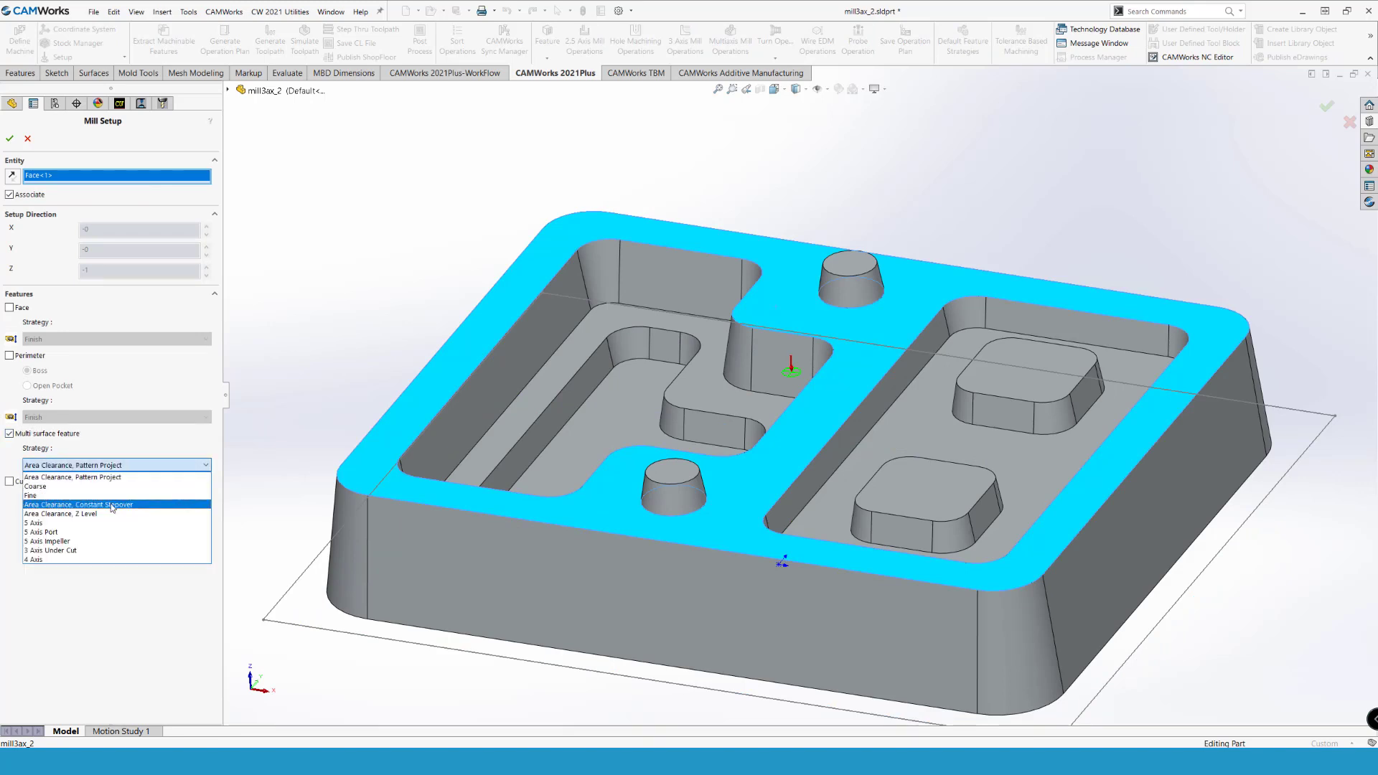
{"action": "left_click", "coordinate": [105, 514]}
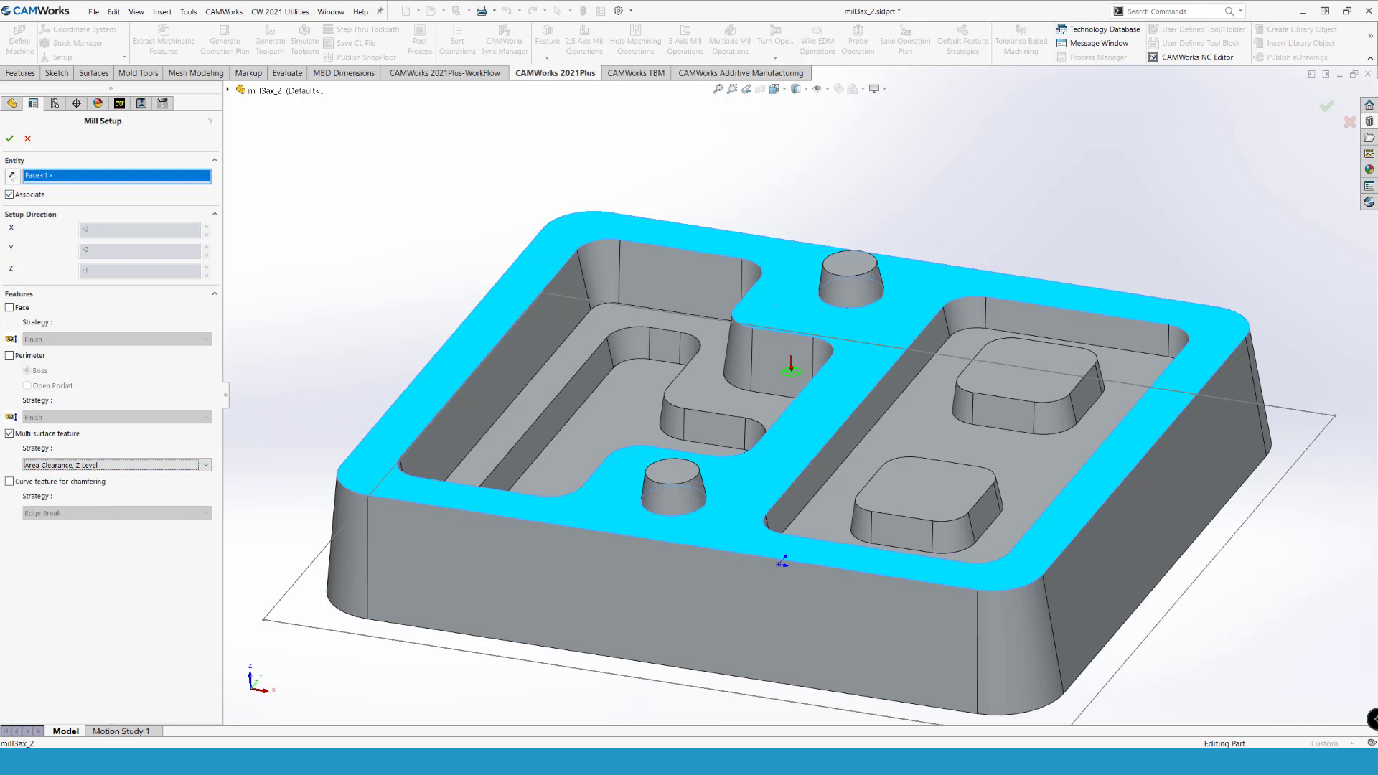
{"action": "left_click", "coordinate": [11, 138]}
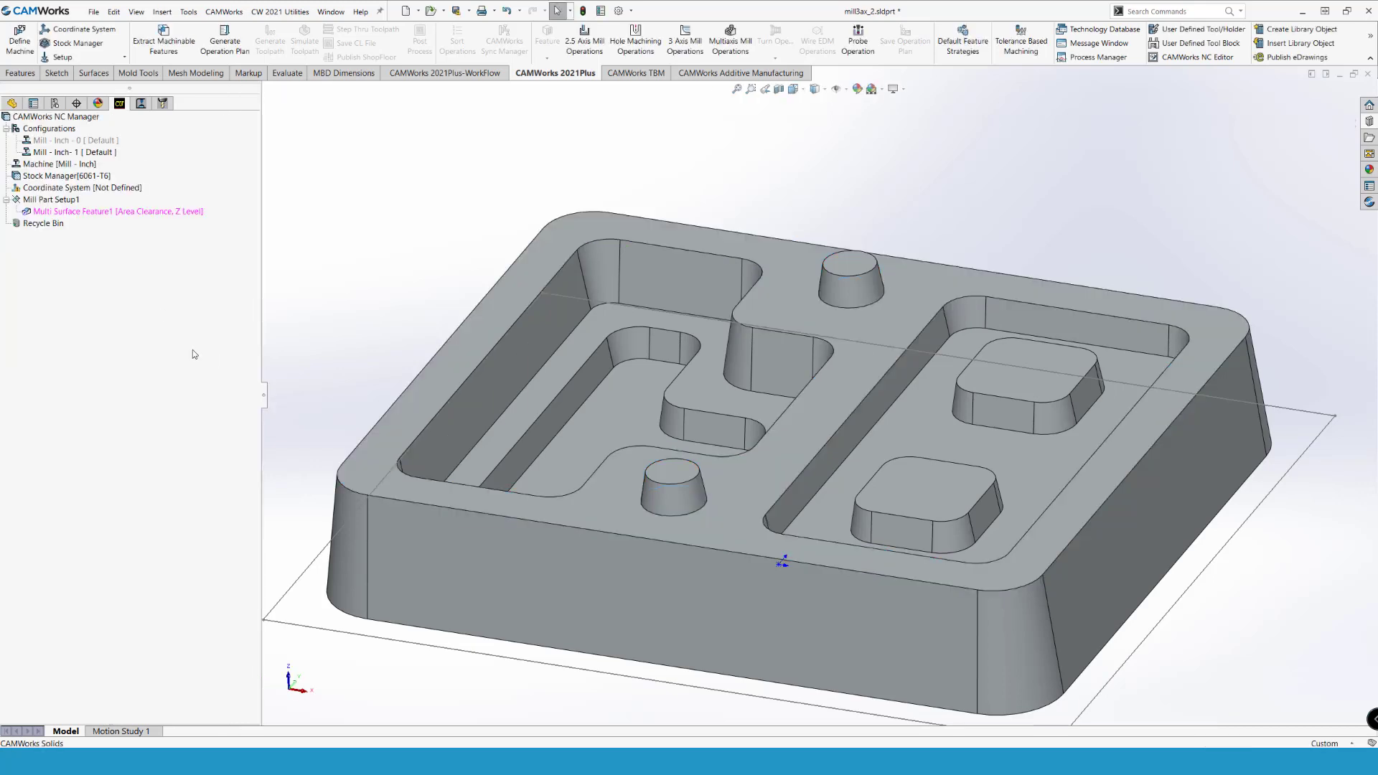
Step: Generate the operation plan and duplicate the Area Clearance1 operation
{"action": "left_click", "coordinate": [225, 40]}
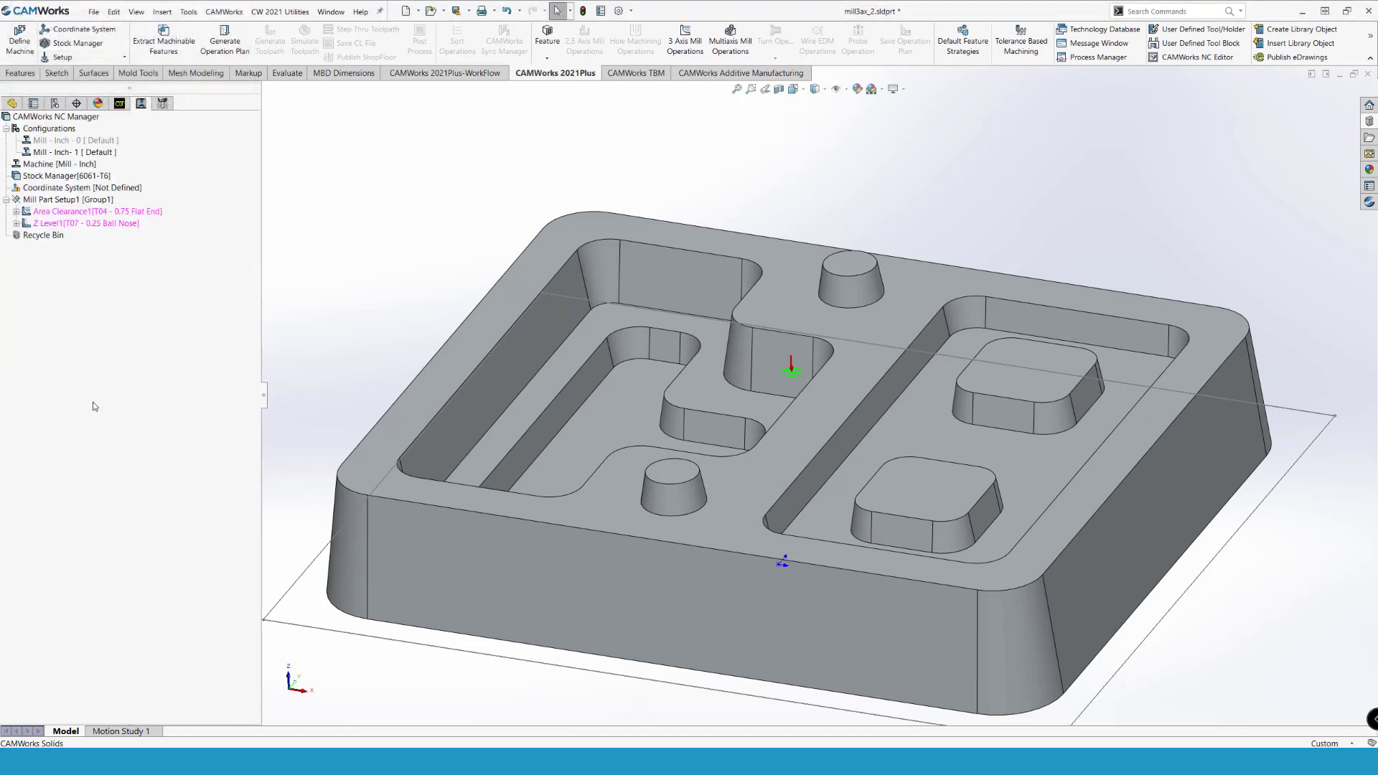
{"action": "left_click", "coordinate": [58, 211]}
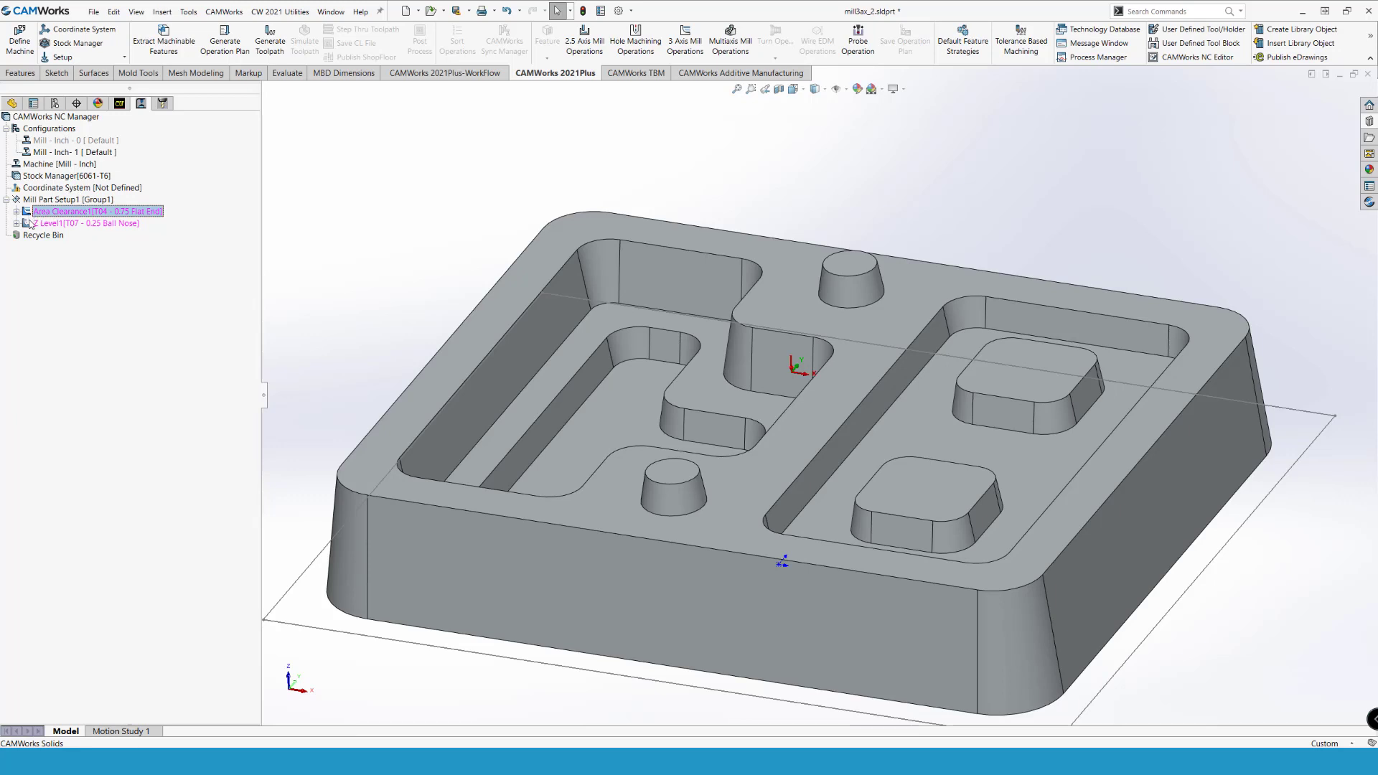
{"action": "mouse_move", "coordinate": [30, 225]}
{"action": "left_mouse_down", "text": "ctrl"}
{"action": "mouse_move", "coordinate": [33, 237]}
{"action": "mouse_move", "coordinate": [32, 224]}
{"action": "left_mouse_up", "text": "ctrl"}
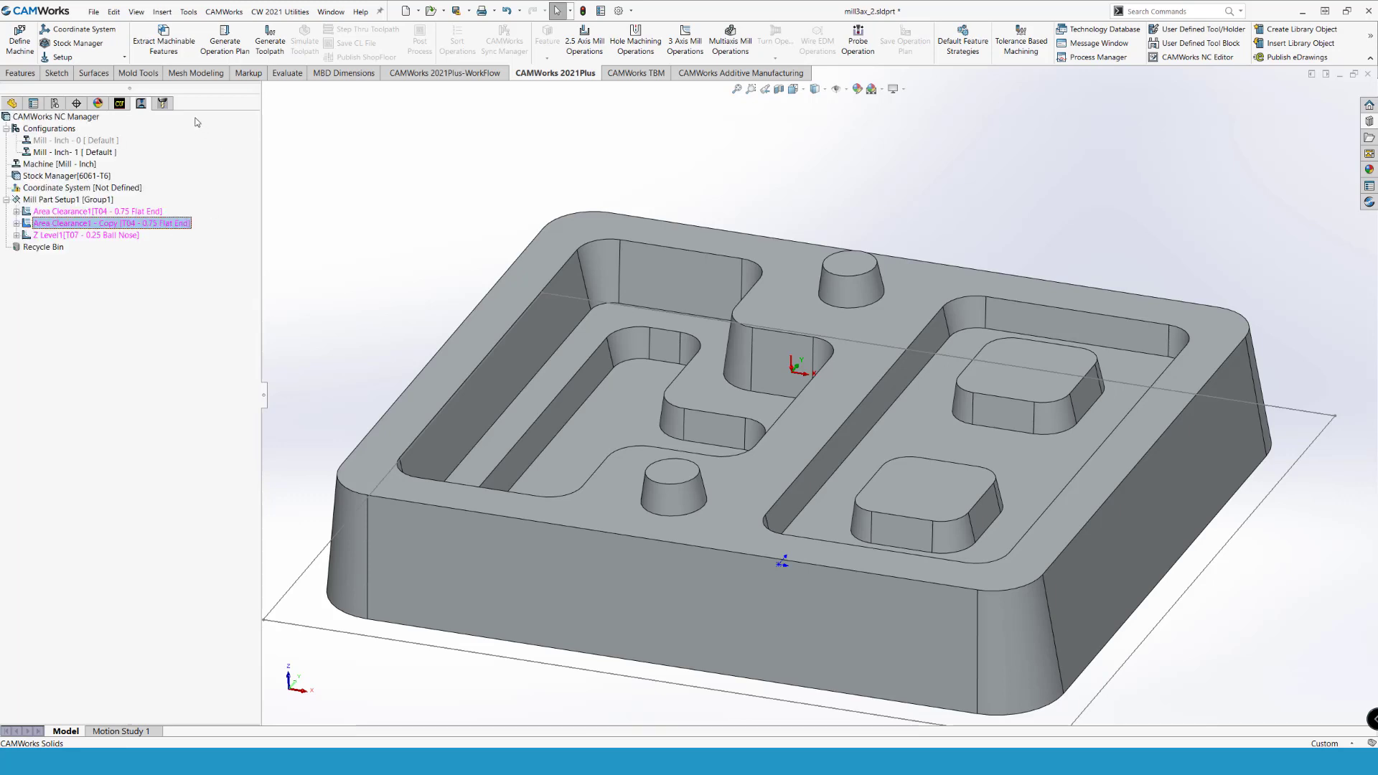
Step: Reassign the Area Clearance1 copy to the T02 0.375 flat end mill and generate toolpaths
{"action": "left_click", "coordinate": [162, 103]}
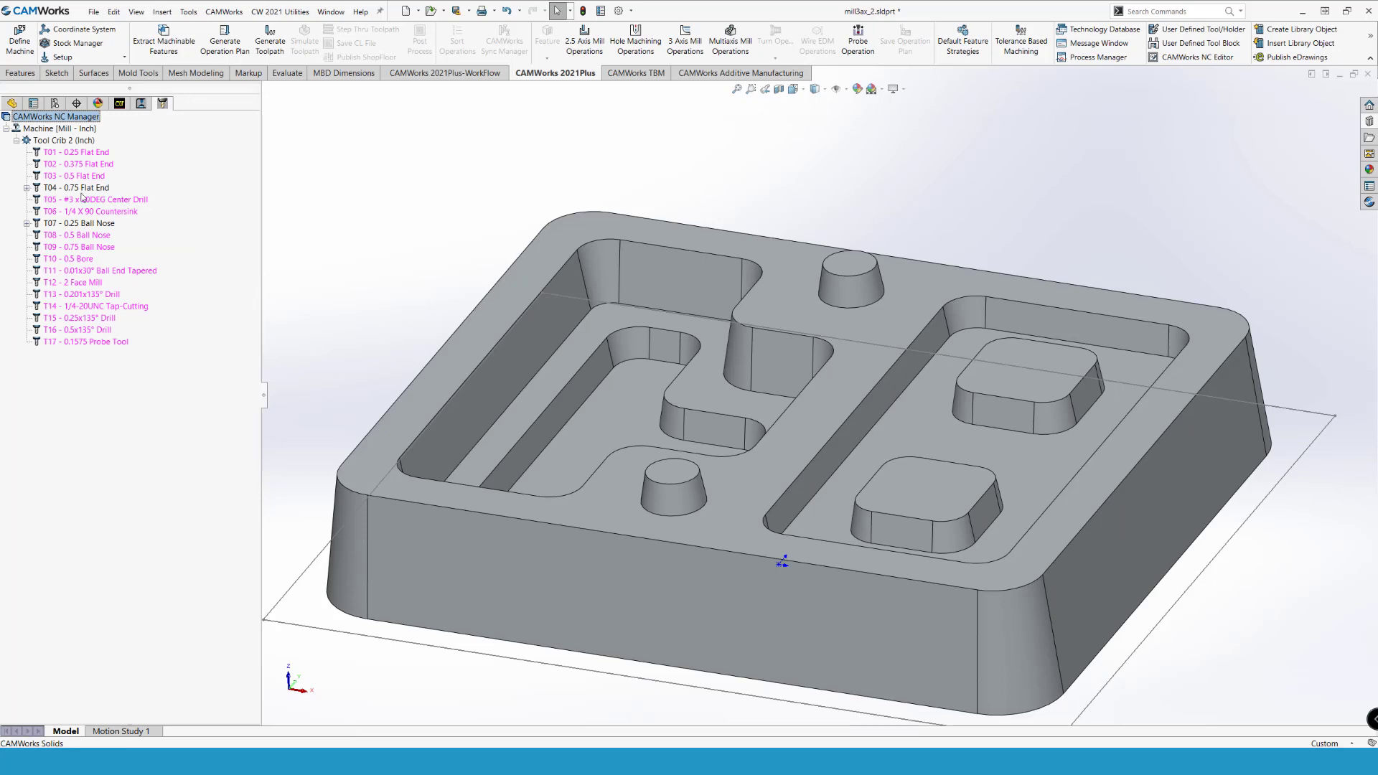
{"action": "left_click", "coordinate": [27, 189]}
{"action": "left_click_drag", "start_coordinate": [63, 212], "coordinate": [62, 165]}
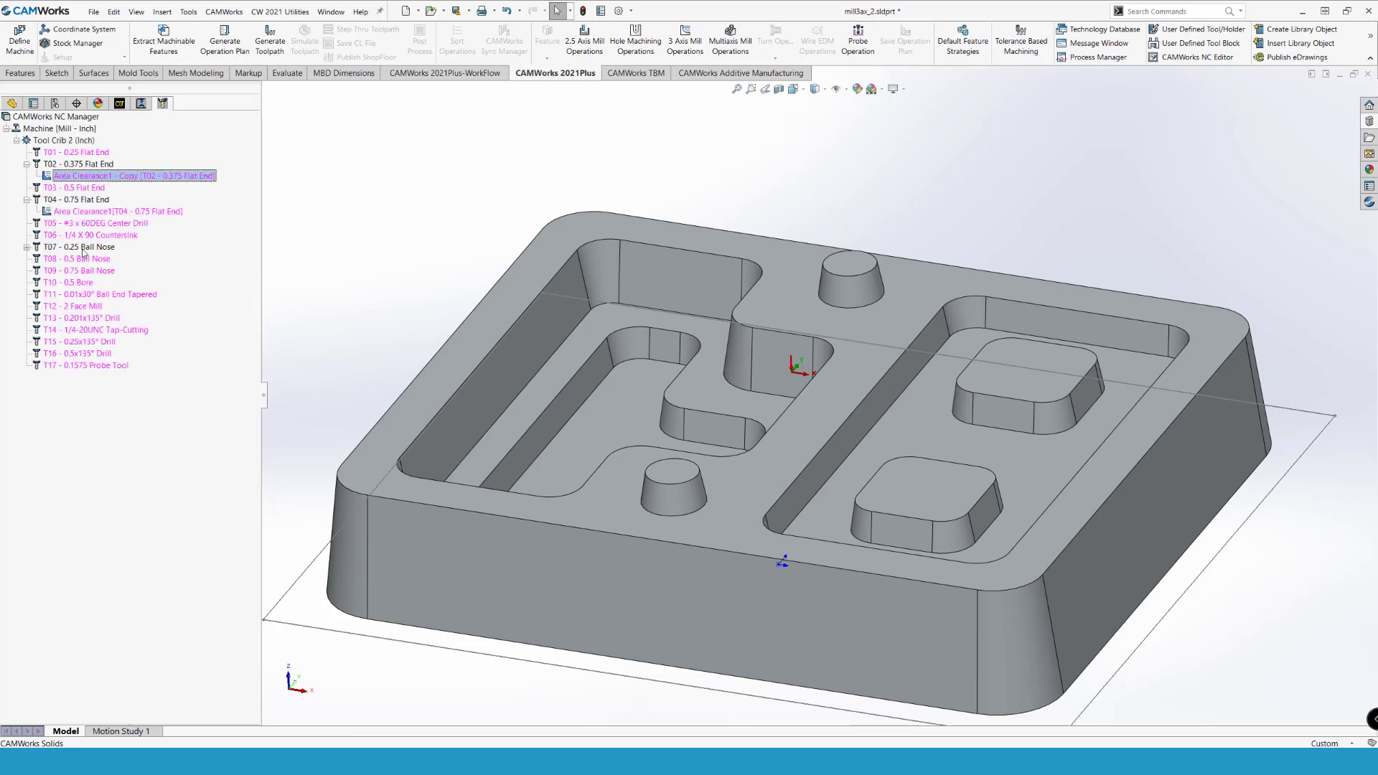
{"action": "left_click", "coordinate": [142, 105]}
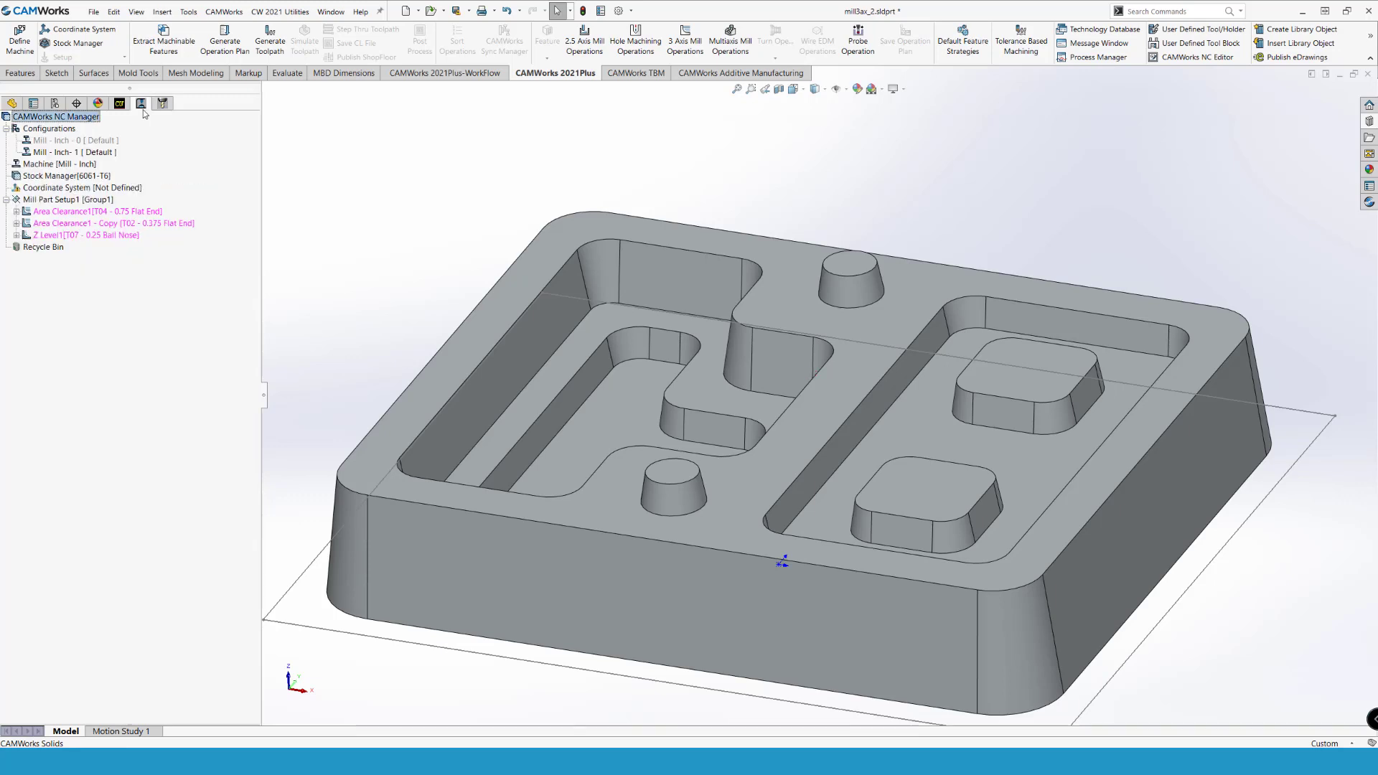
{"action": "left_click", "coordinate": [69, 199]}
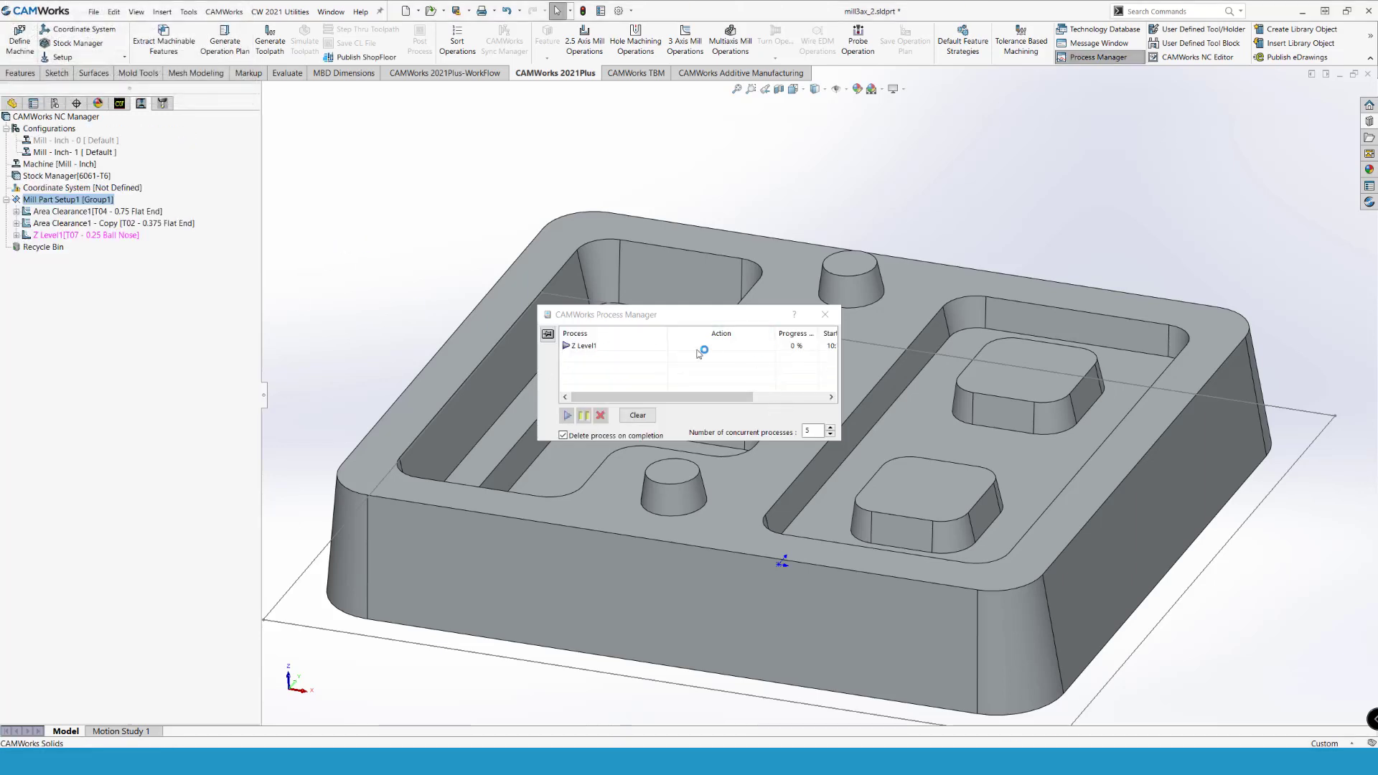
Step: Set the Area Clearance1 copy's rest machining method to From WIP and regenerate its toolpath
{"action": "left_click", "coordinate": [74, 212]}
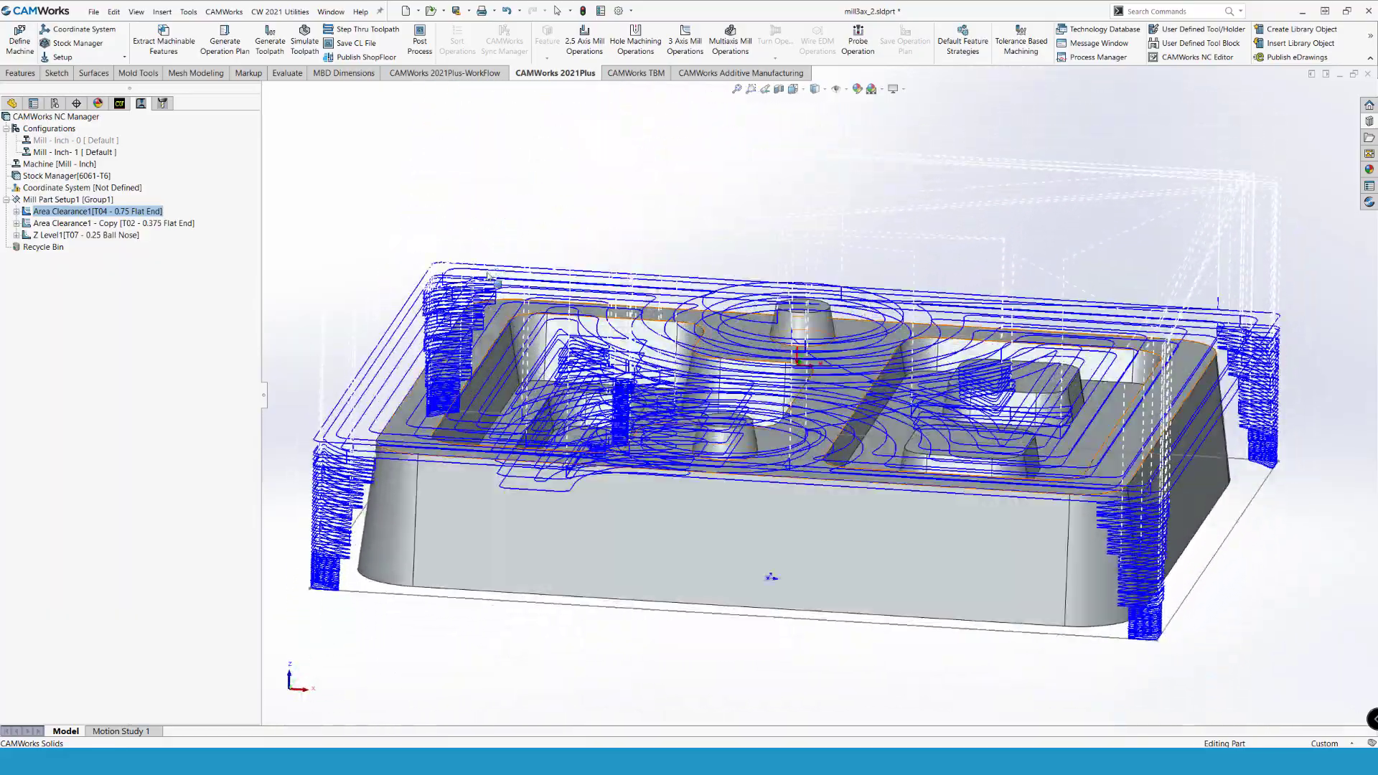
{"action": "key", "text": "Down"}
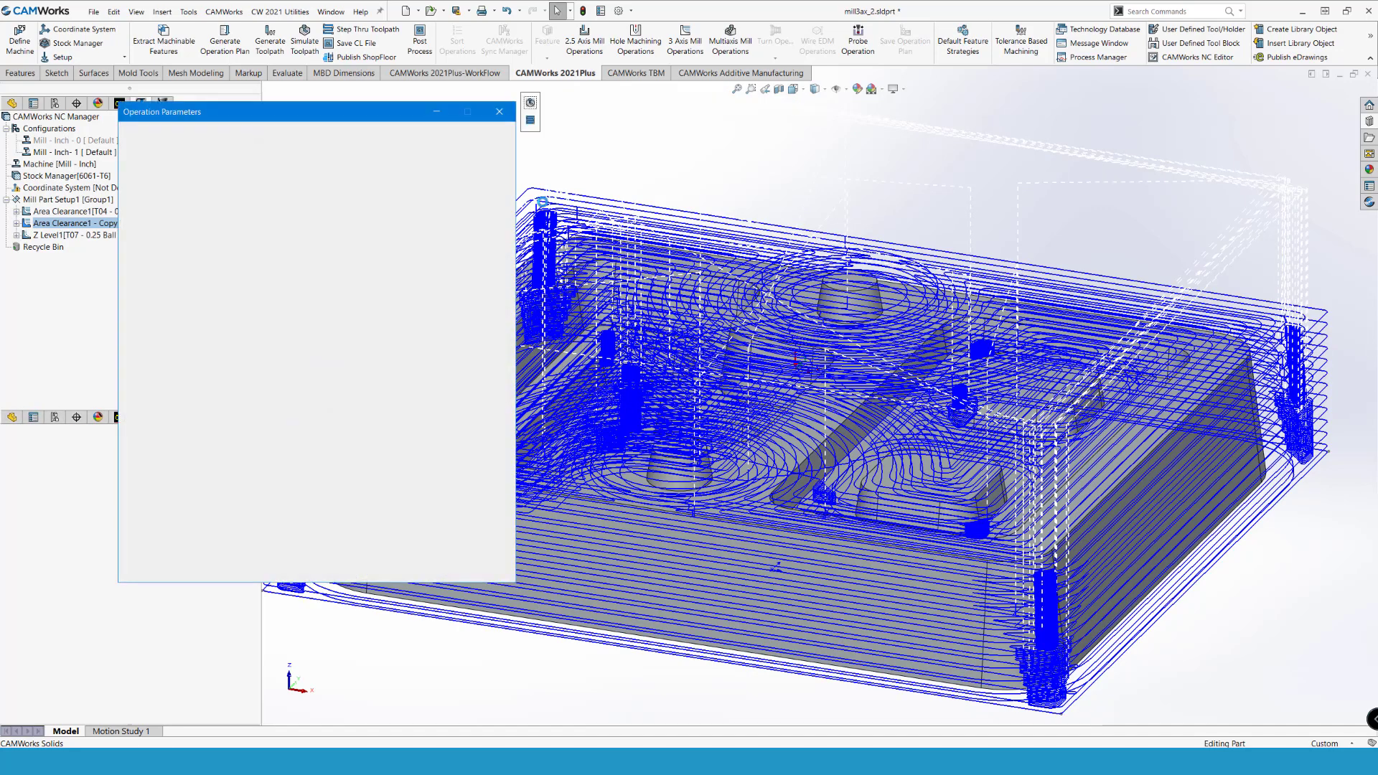
{"action": "left_click", "coordinate": [241, 133]}
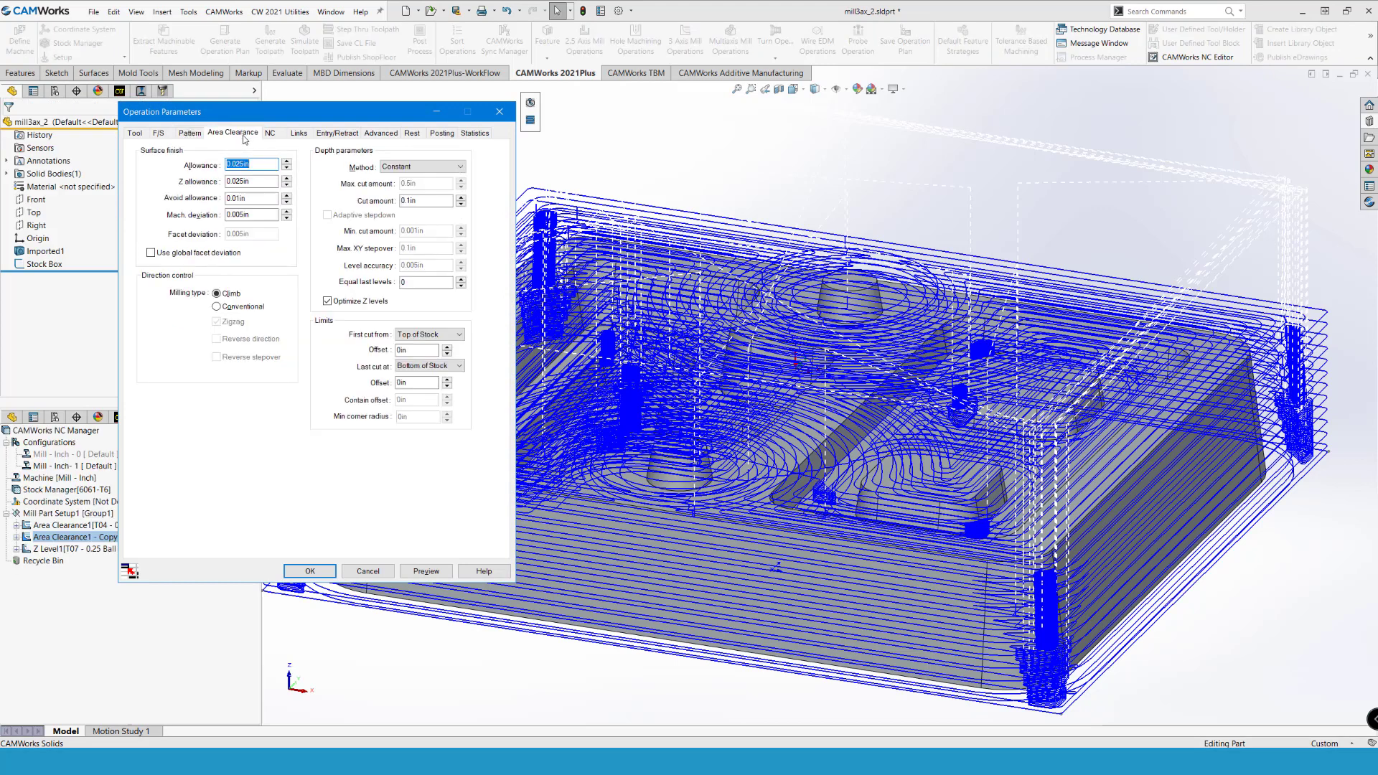
{"action": "left_click", "coordinate": [413, 135]}
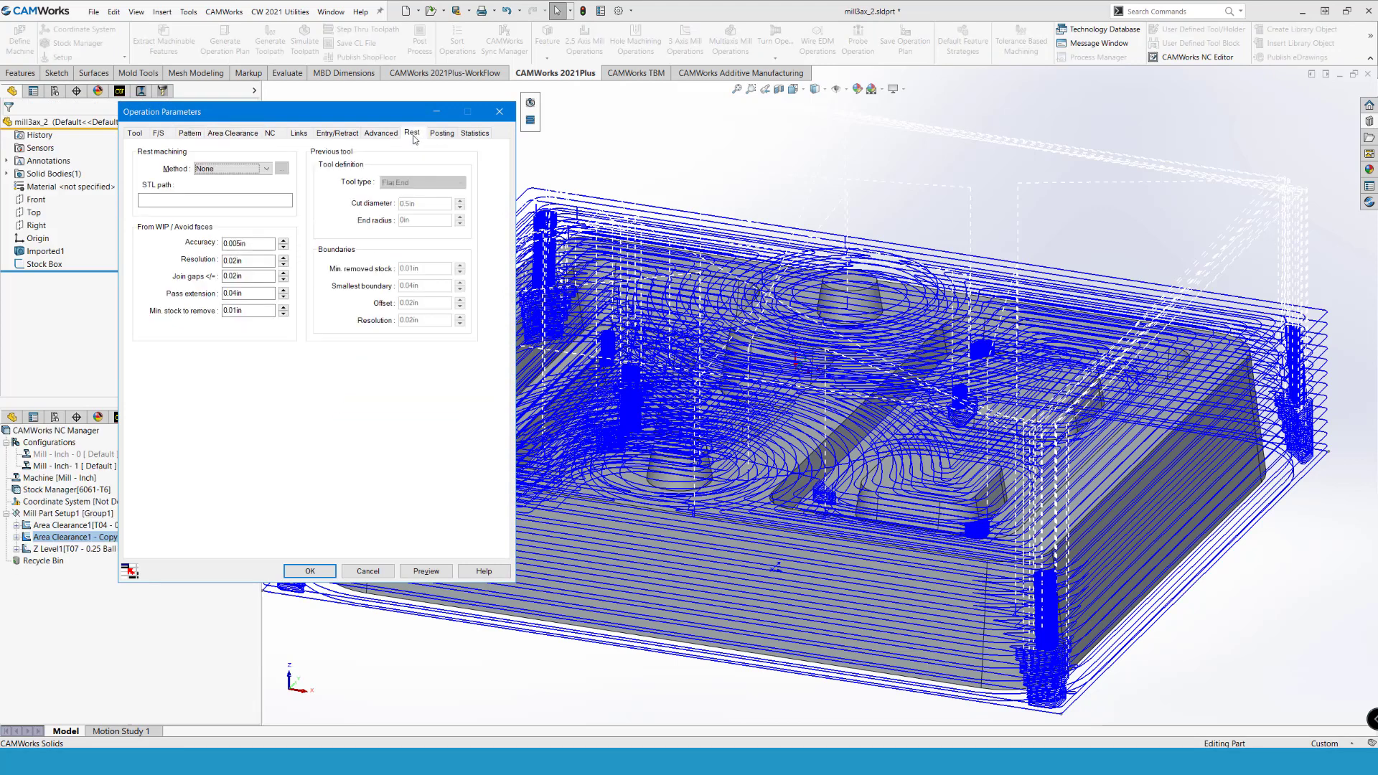
{"action": "left_click", "coordinate": [266, 169]}
{"action": "left_click", "coordinate": [215, 185]}
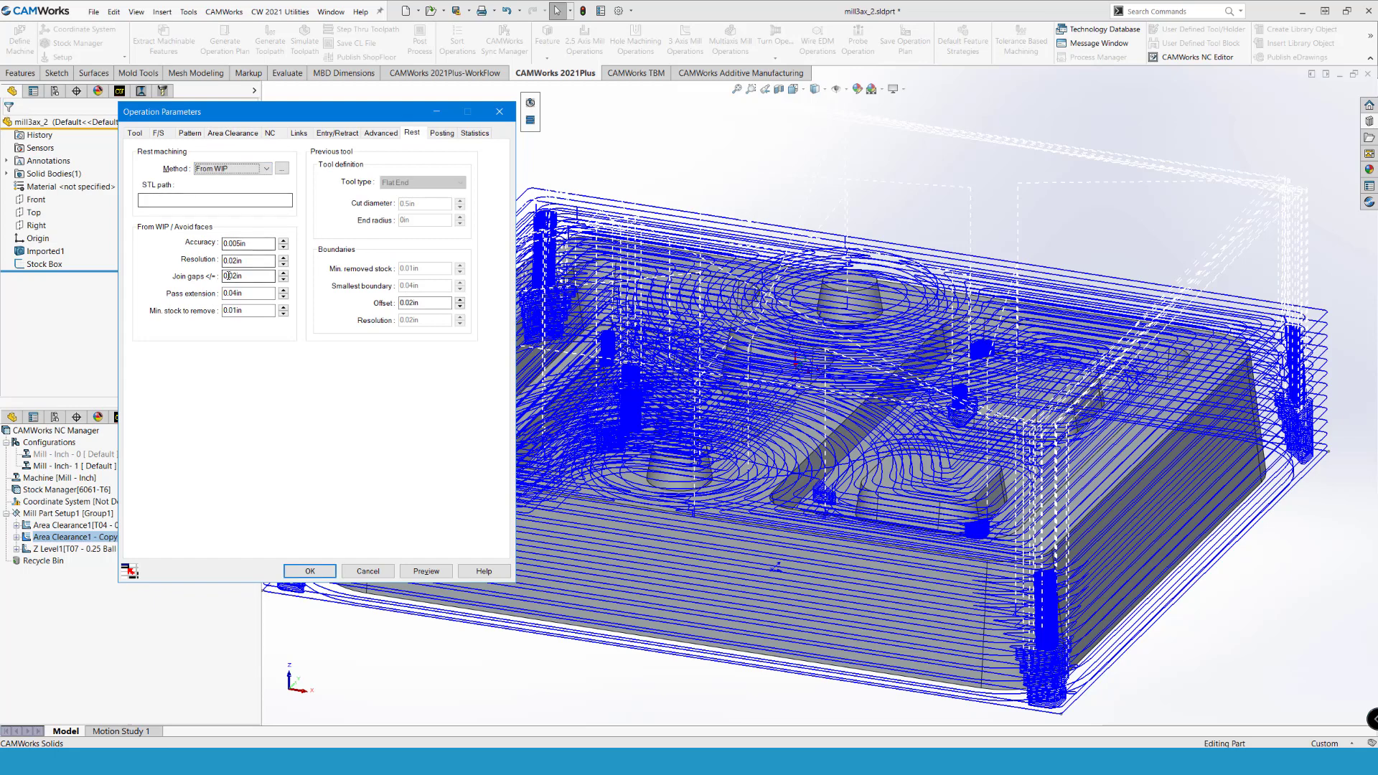
{"action": "left_click", "coordinate": [310, 572]}
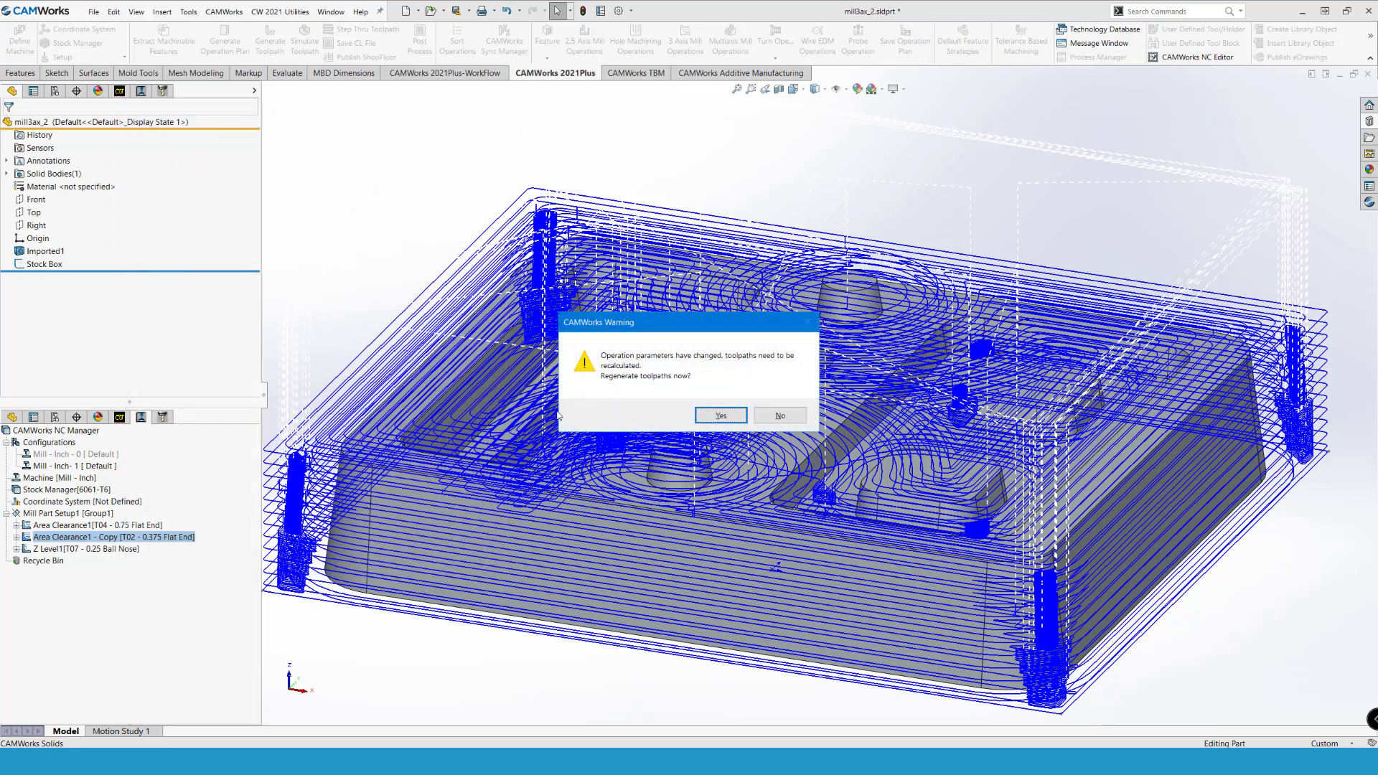
{"action": "left_click", "coordinate": [722, 415]}
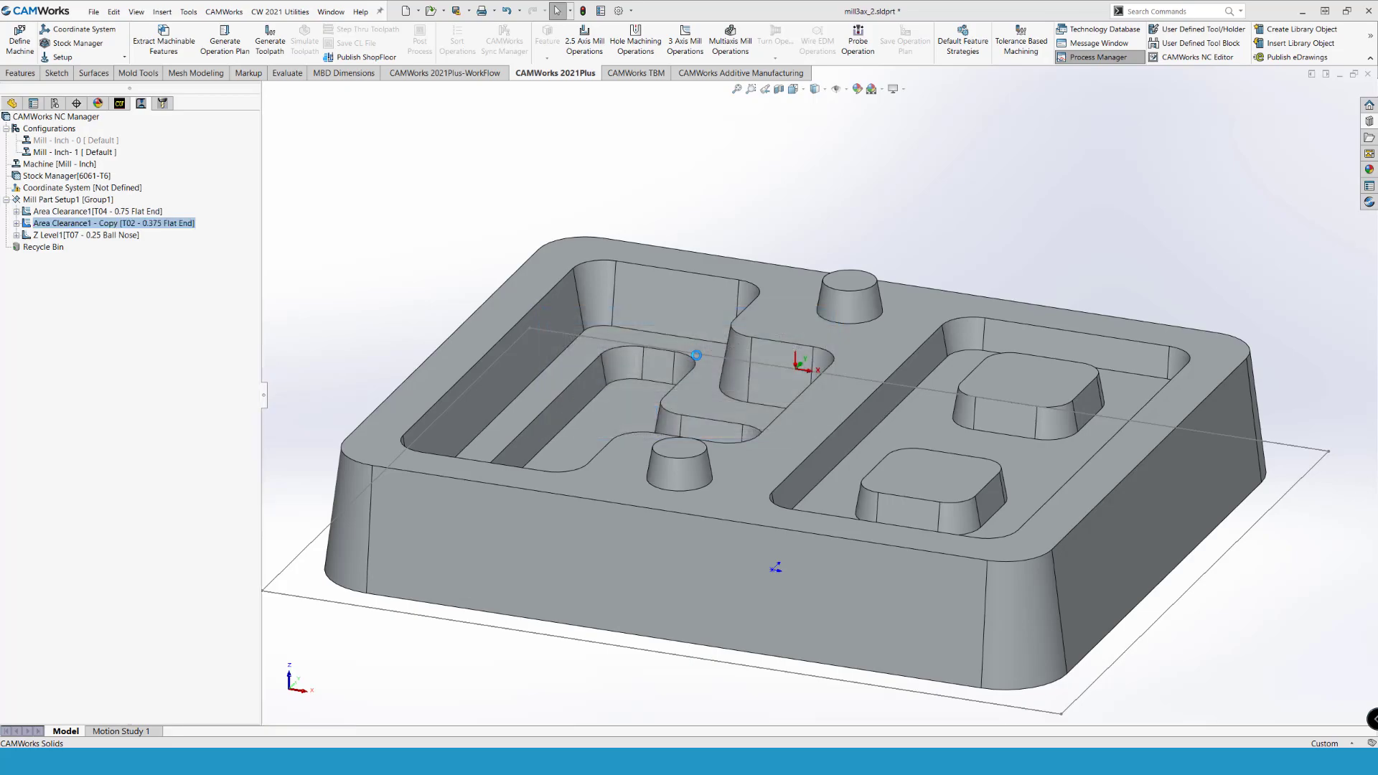
Step: Orbit the part to inspect the Z Level1 ball-nose toolpath and expand the Z Level1 operation
{"action": "mouse_move", "coordinate": [697, 354]}
{"action": "middle_mouse_down"}
{"action": "mouse_move", "coordinate": [453, 219]}
{"action": "mouse_move", "coordinate": [484, 408]}
{"action": "mouse_move", "coordinate": [477, 281]}
{"action": "middle_mouse_up"}
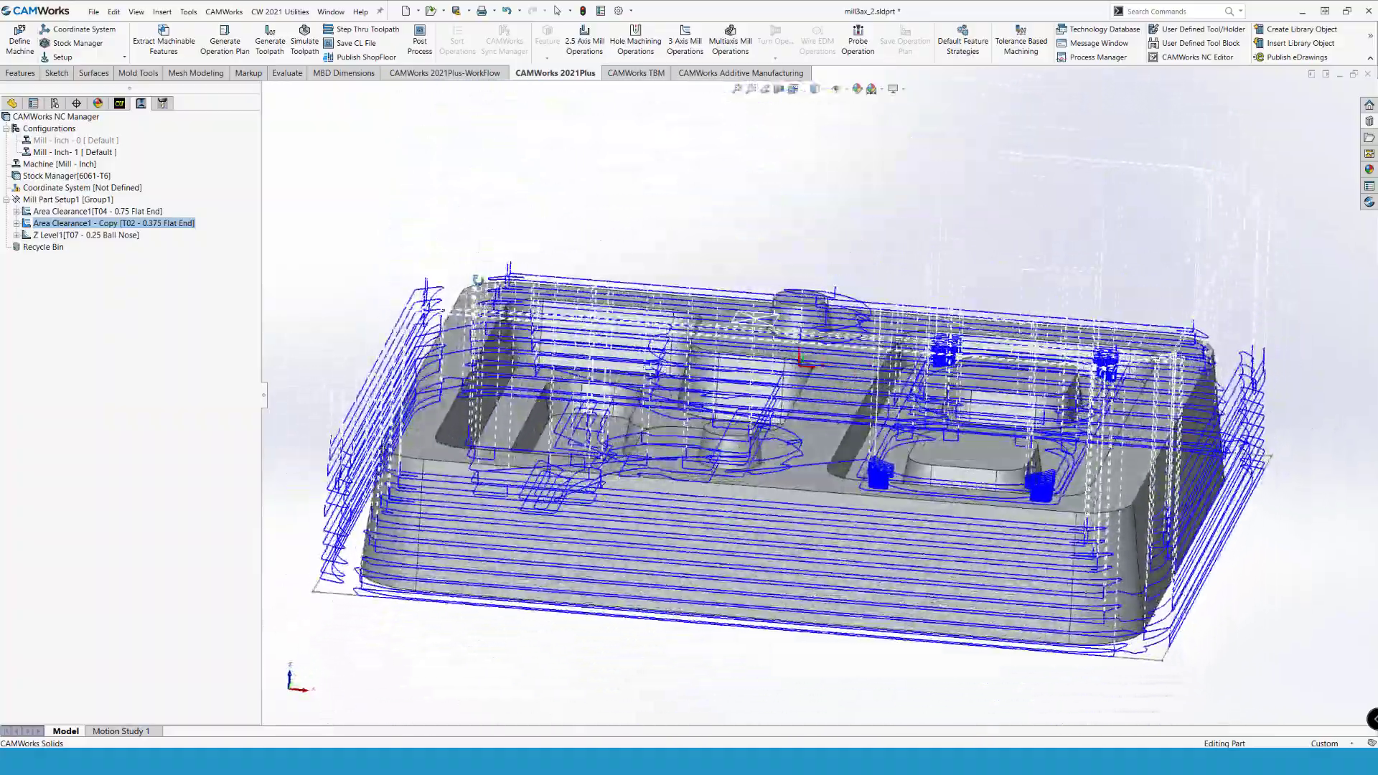
{"action": "left_click", "coordinate": [124, 235]}
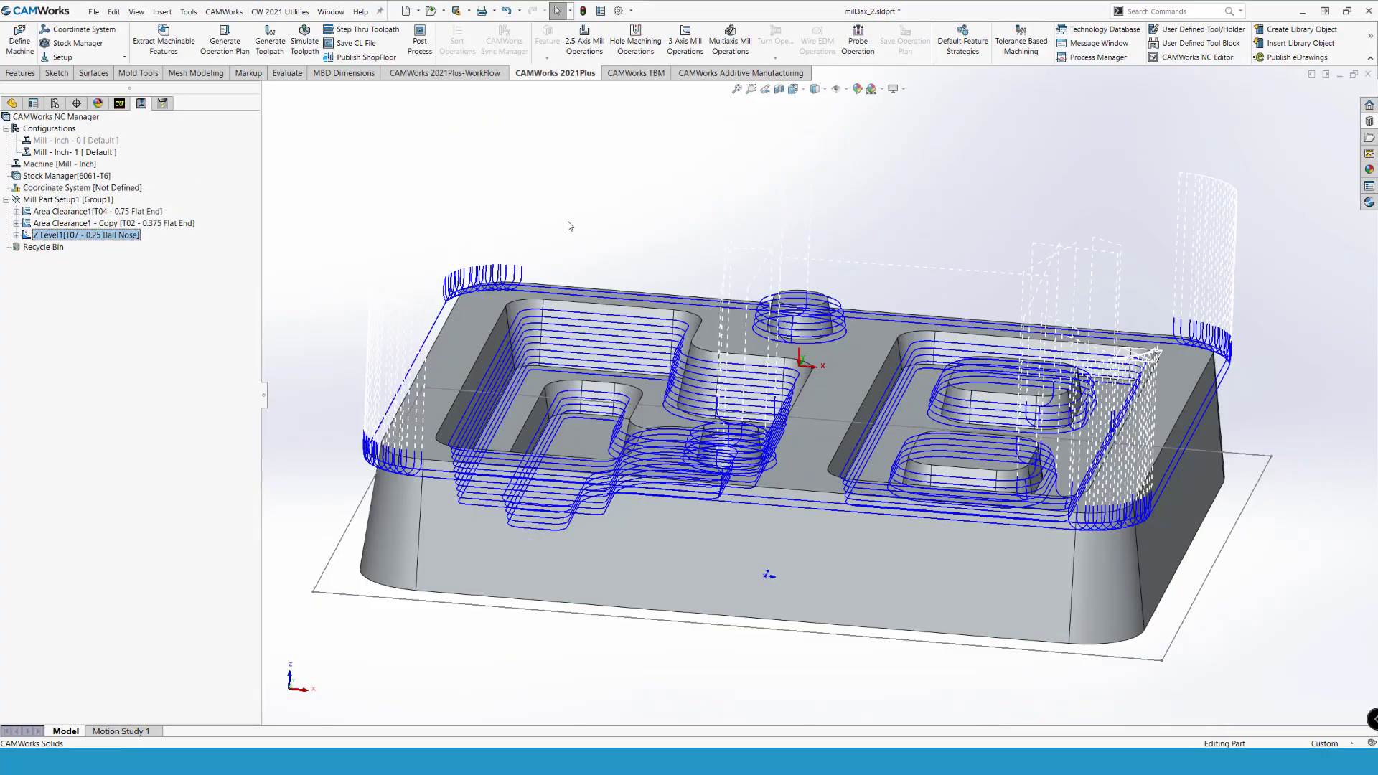
{"action": "mouse_move", "coordinate": [566, 221]}
{"action": "middle_mouse_down"}
{"action": "mouse_move", "coordinate": [621, 234]}
{"action": "mouse_move", "coordinate": [624, 344]}
{"action": "mouse_move", "coordinate": [615, 287]}
{"action": "middle_mouse_up"}
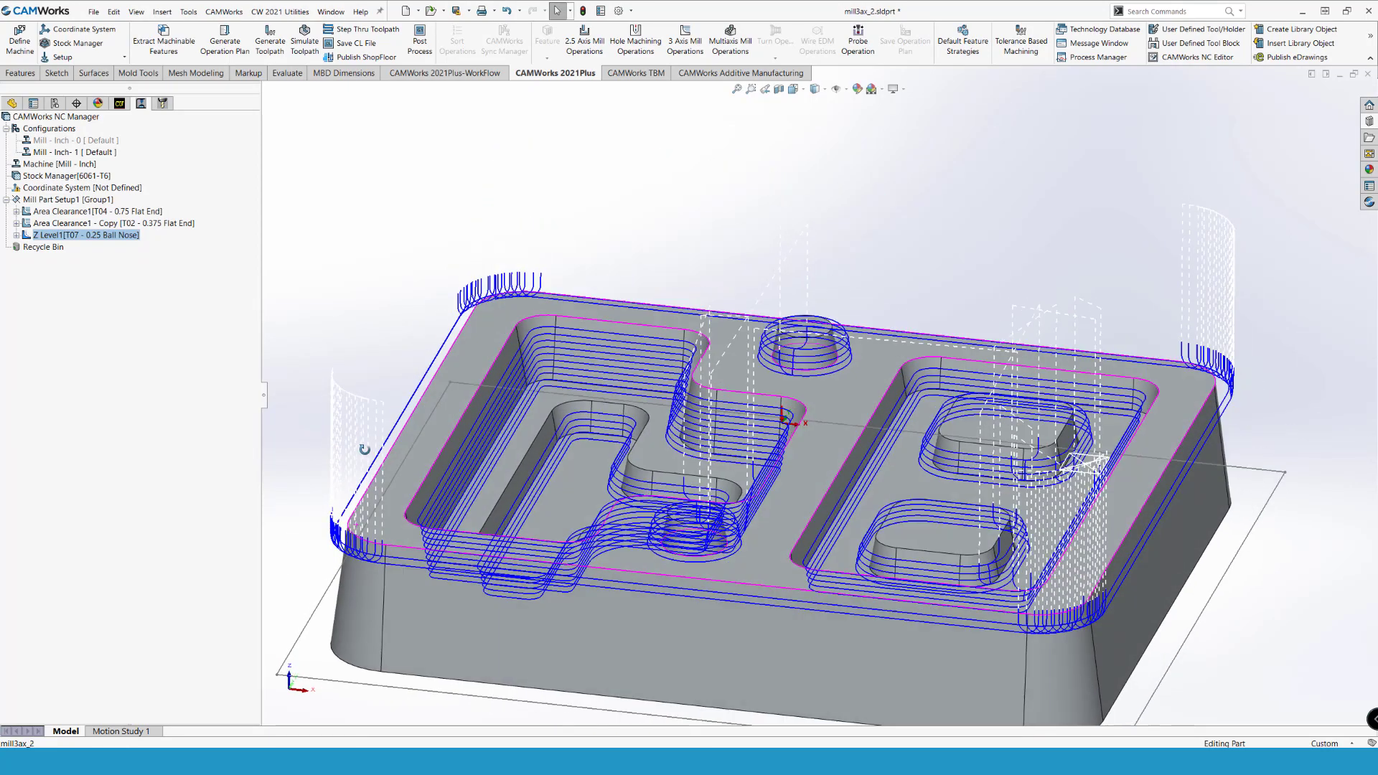
{"action": "middle_click_drag", "start_coordinate": [617, 293], "coordinate": [343, 568]}
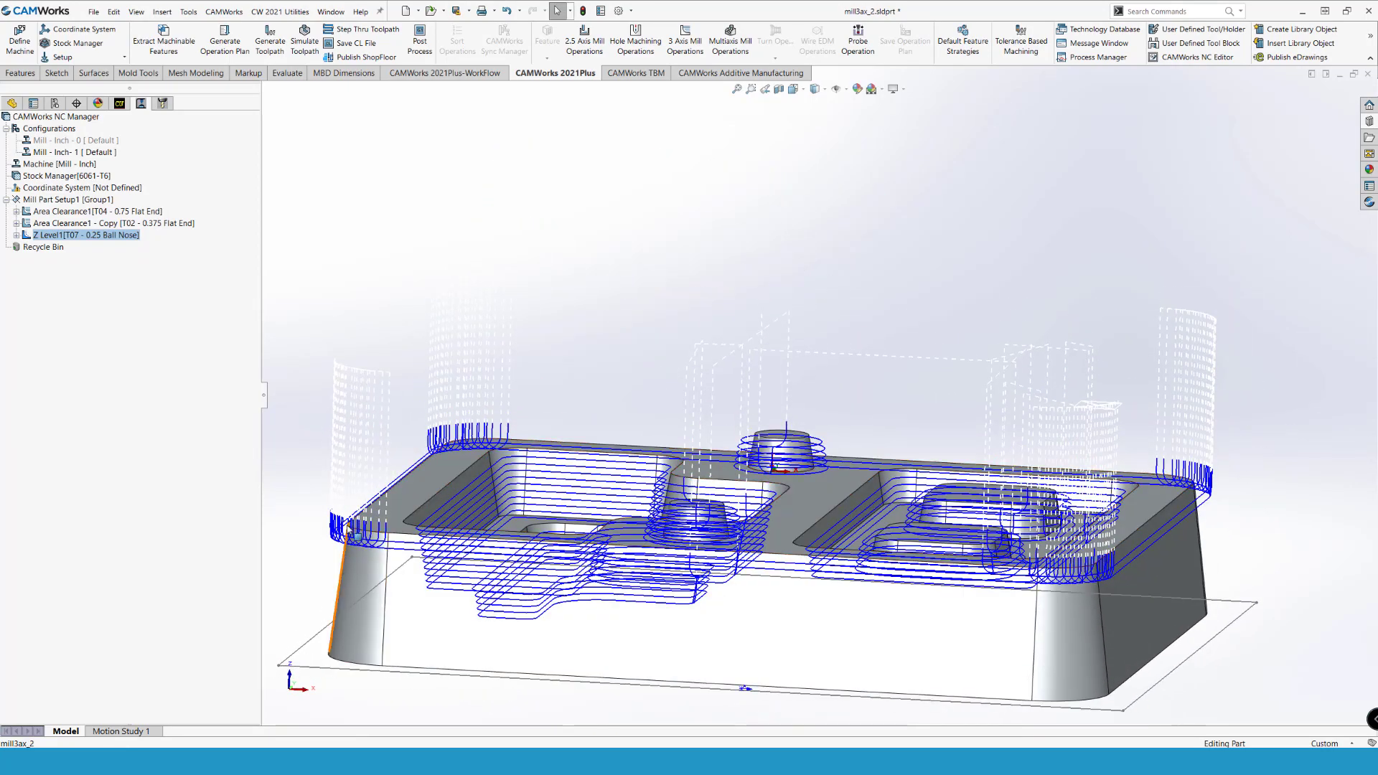
{"action": "left_click", "coordinate": [17, 235]}
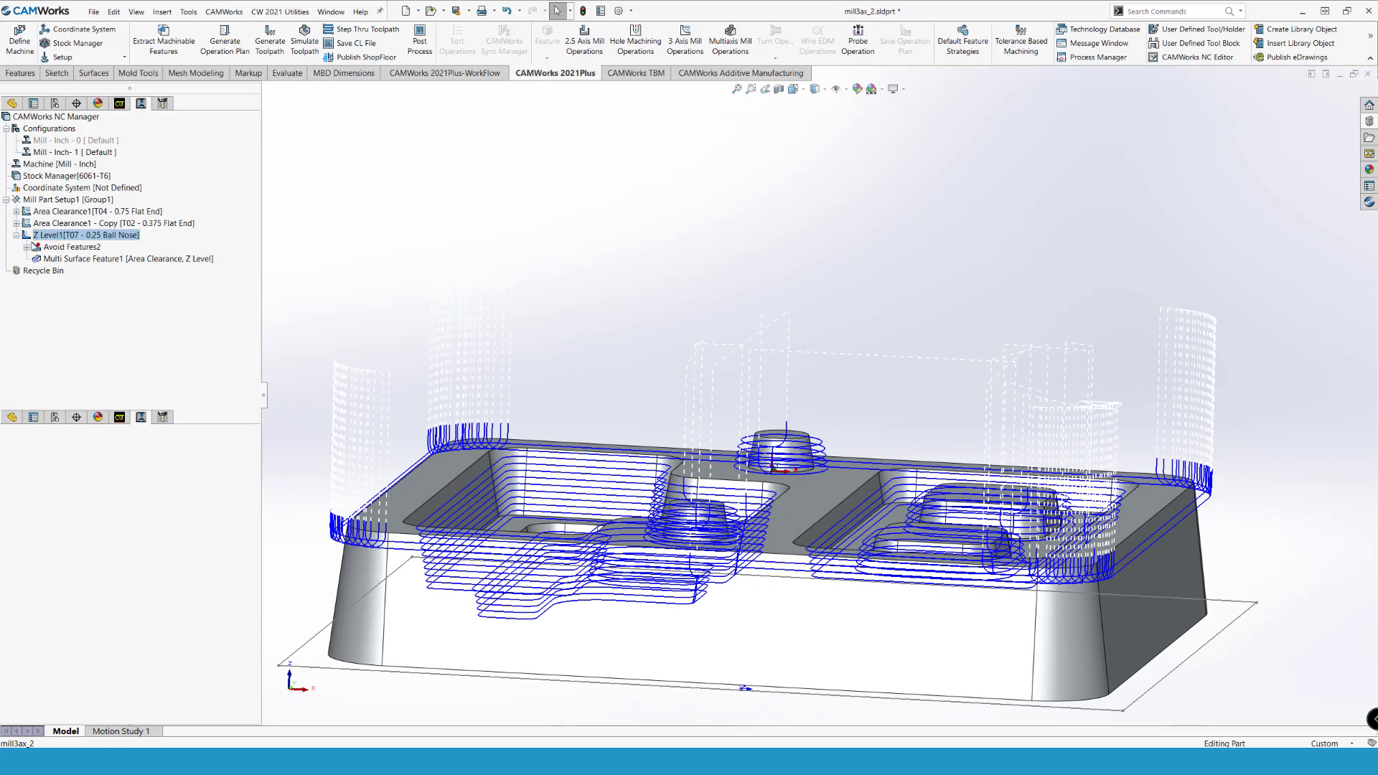
Step: In Z Level1's parameters, set the Advanced automatic contain area method to Stock
{"action": "double_click", "coordinate": [31, 239]}
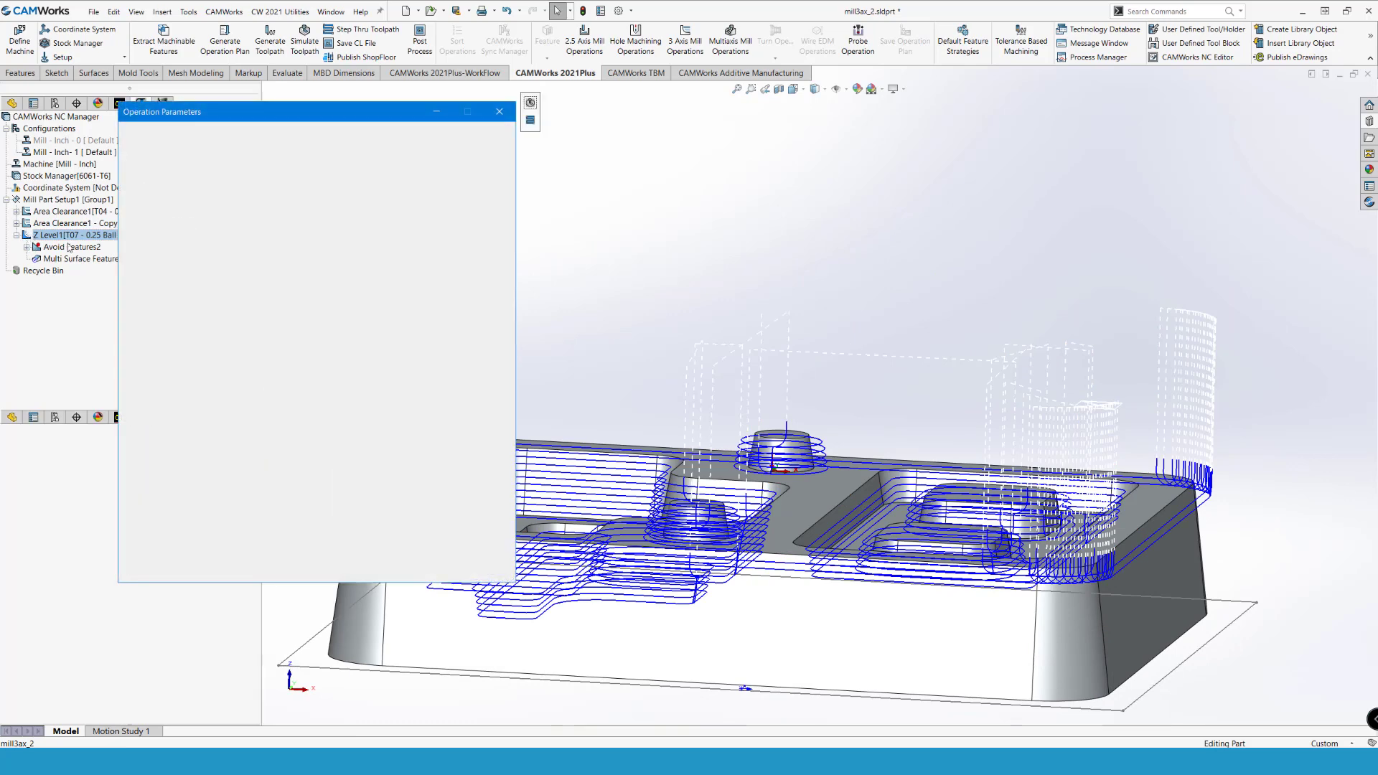
{"action": "left_click", "coordinate": [327, 134]}
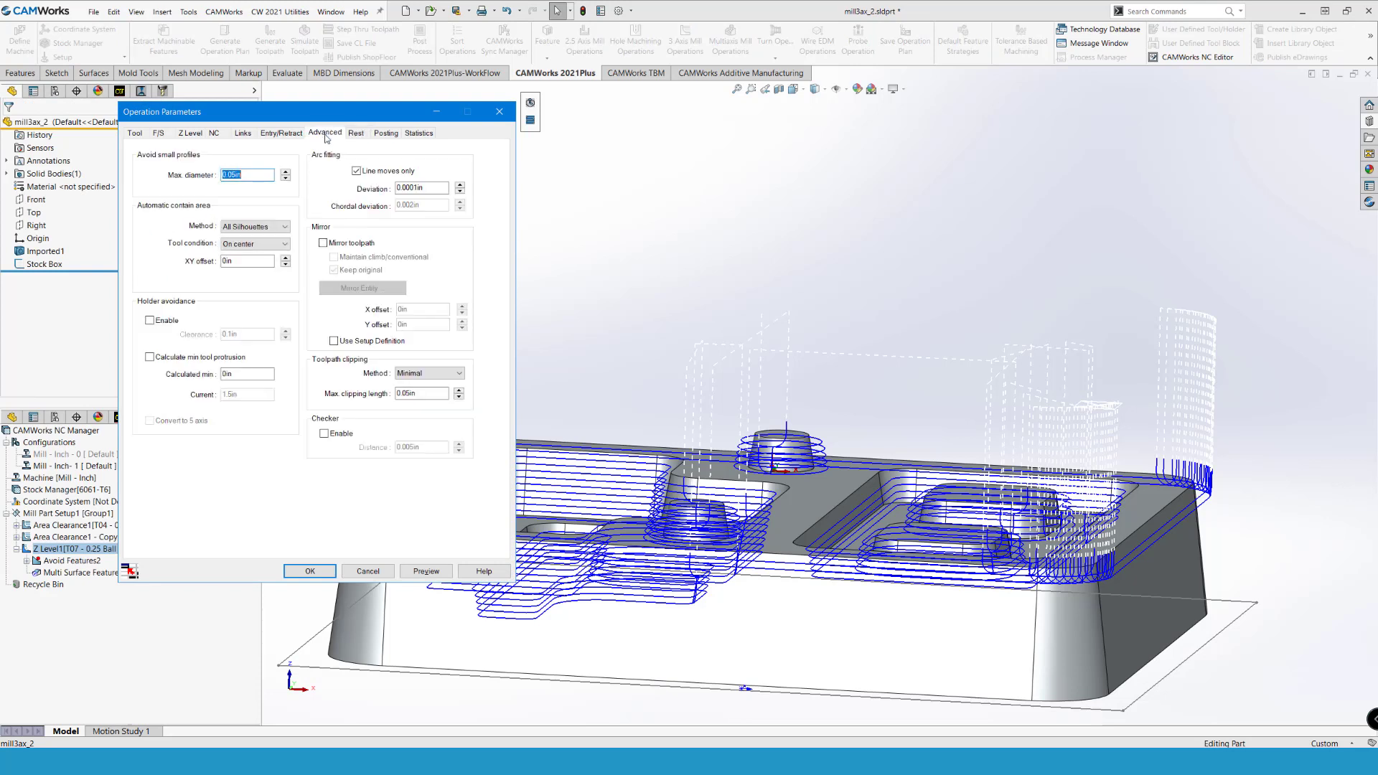
{"action": "left_click", "coordinate": [194, 133]}
{"action": "left_click", "coordinate": [330, 134]}
{"action": "left_click", "coordinate": [354, 133]}
{"action": "left_click", "coordinate": [244, 170]}
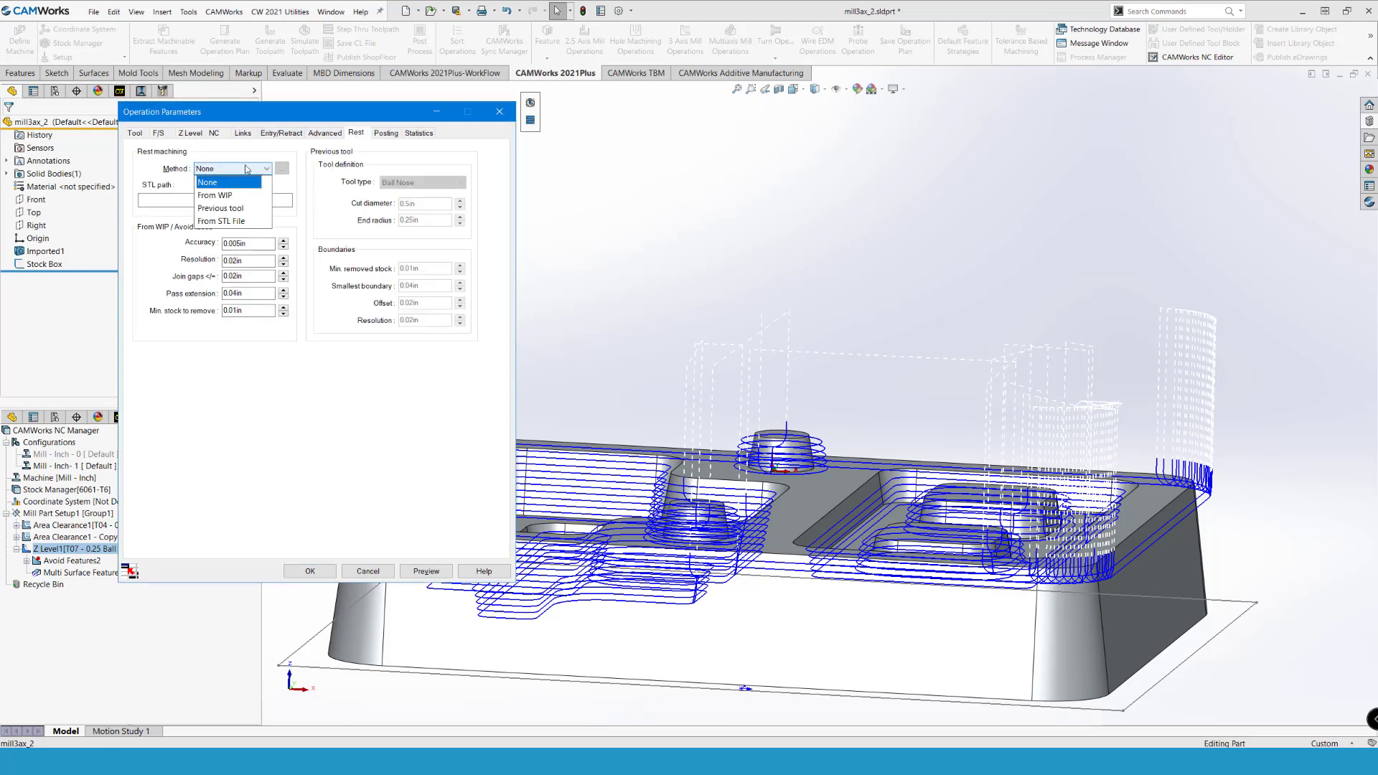
{"action": "left_click", "coordinate": [325, 133]}
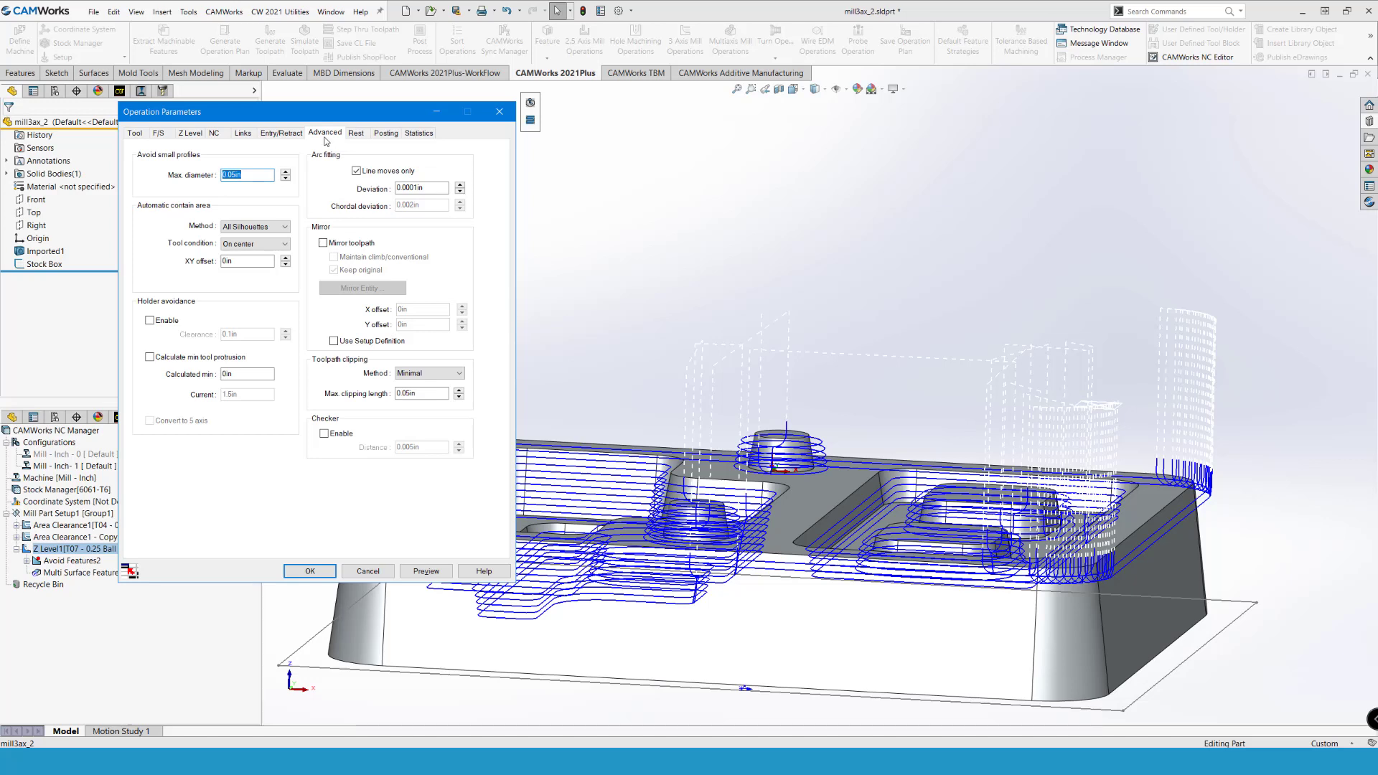
{"action": "left_click", "coordinate": [260, 228]}
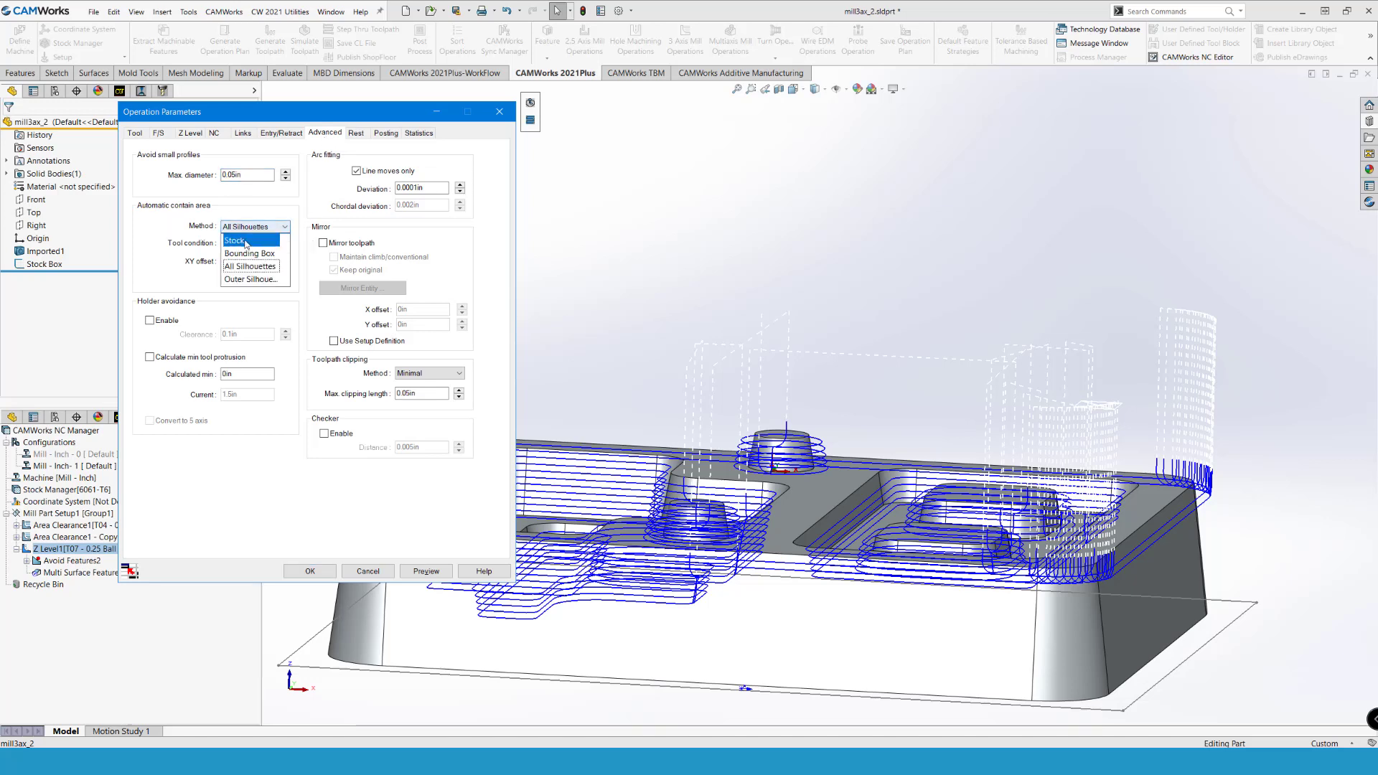
{"action": "left_click", "coordinate": [235, 241]}
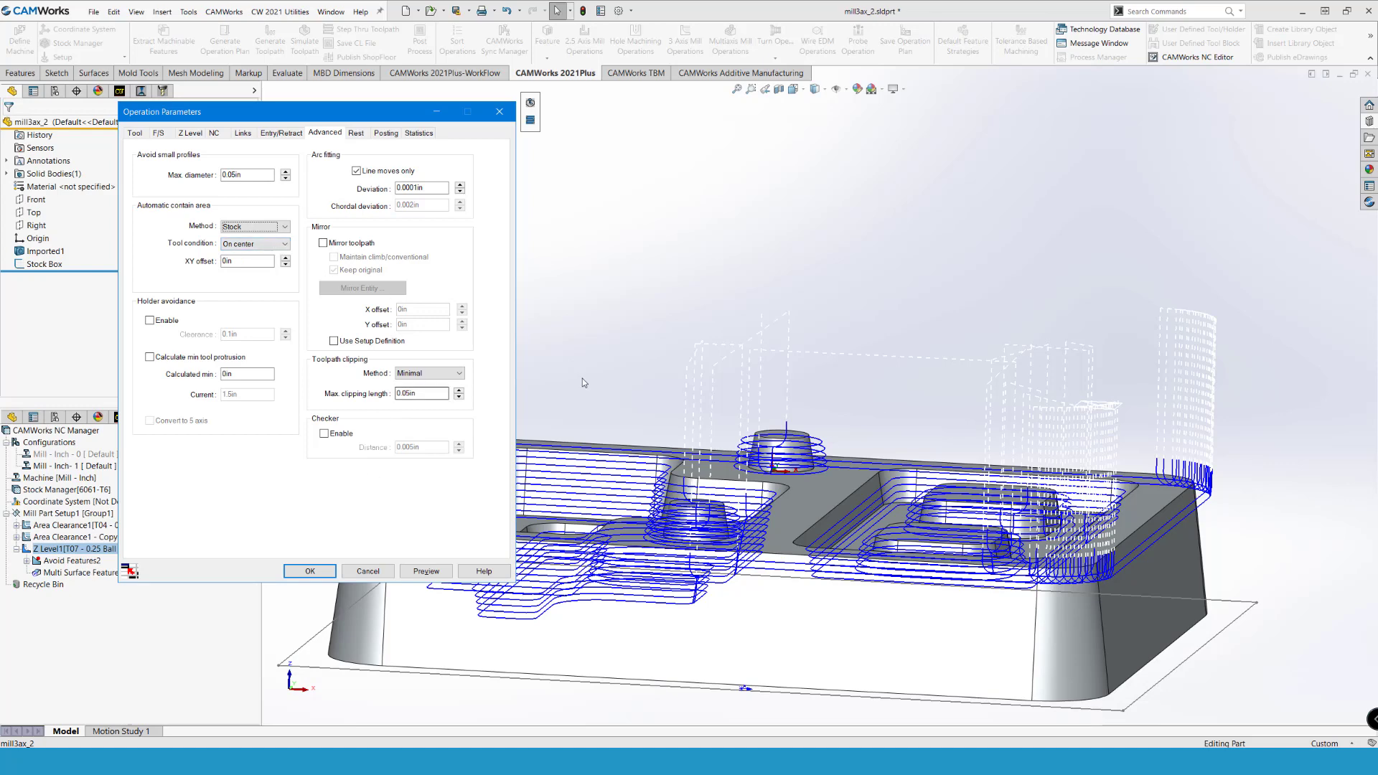
Step: Preview the Stock-contained Z Level toolpath, apply the parameters and regenerate toolpaths
{"action": "middle_click_drag", "start_coordinate": [877, 390], "coordinate": [614, 567]}
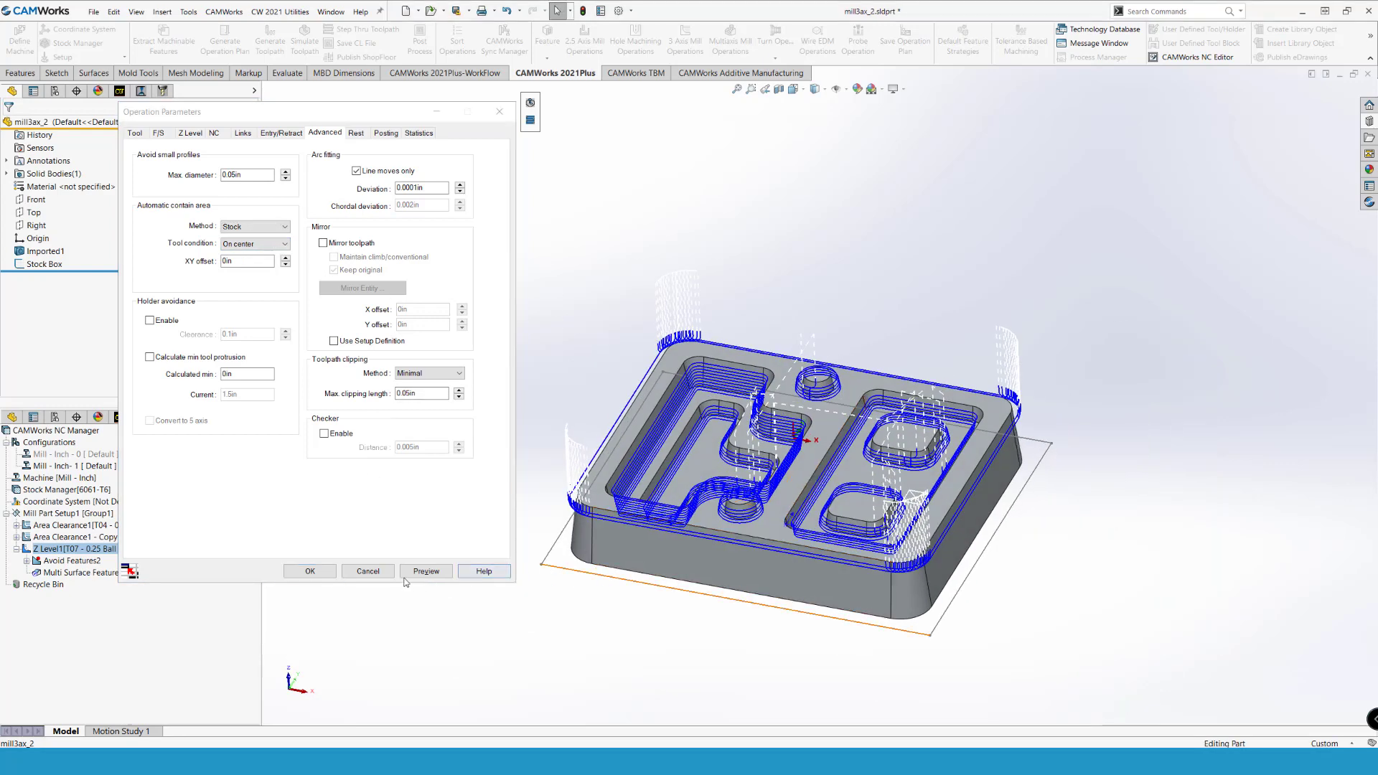
{"action": "left_click", "coordinate": [425, 572]}
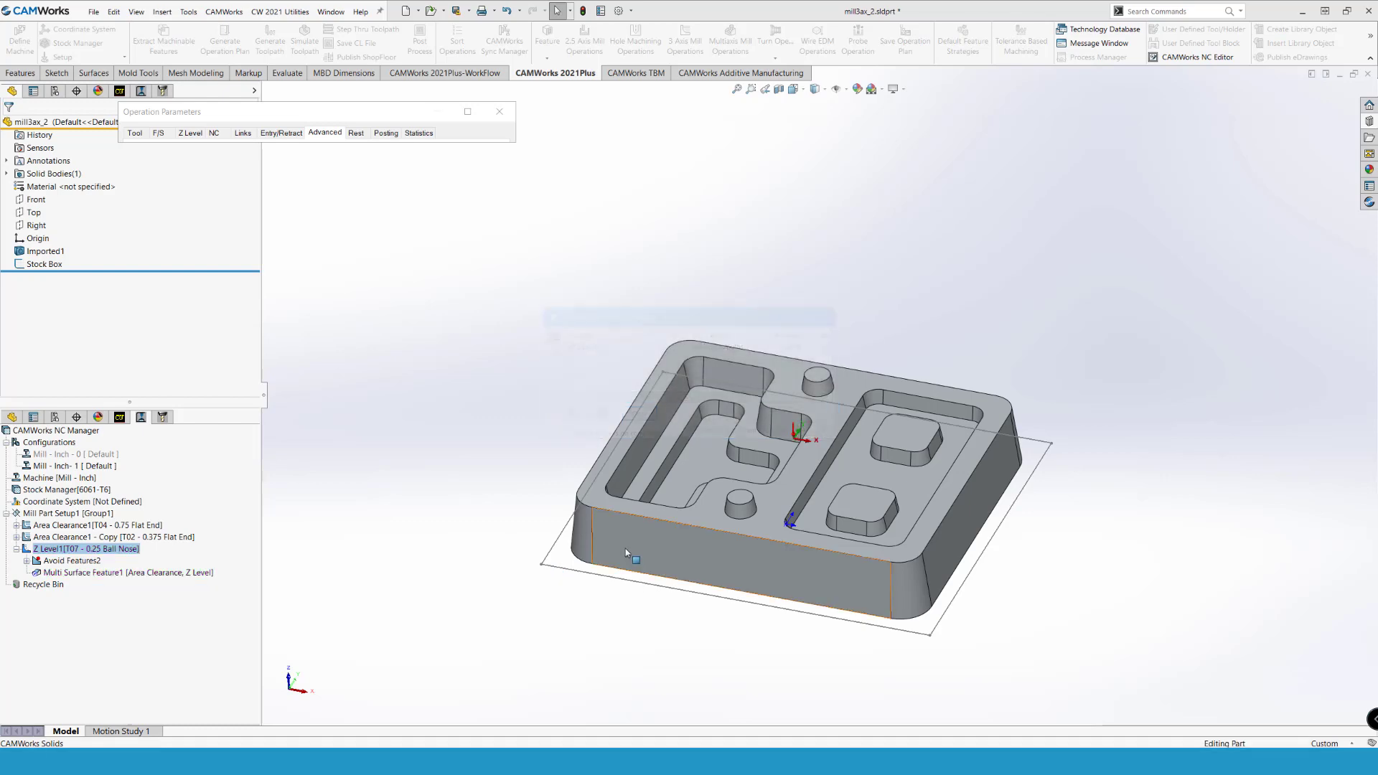
{"action": "middle_click_drag", "start_coordinate": [743, 555], "coordinate": [740, 524]}
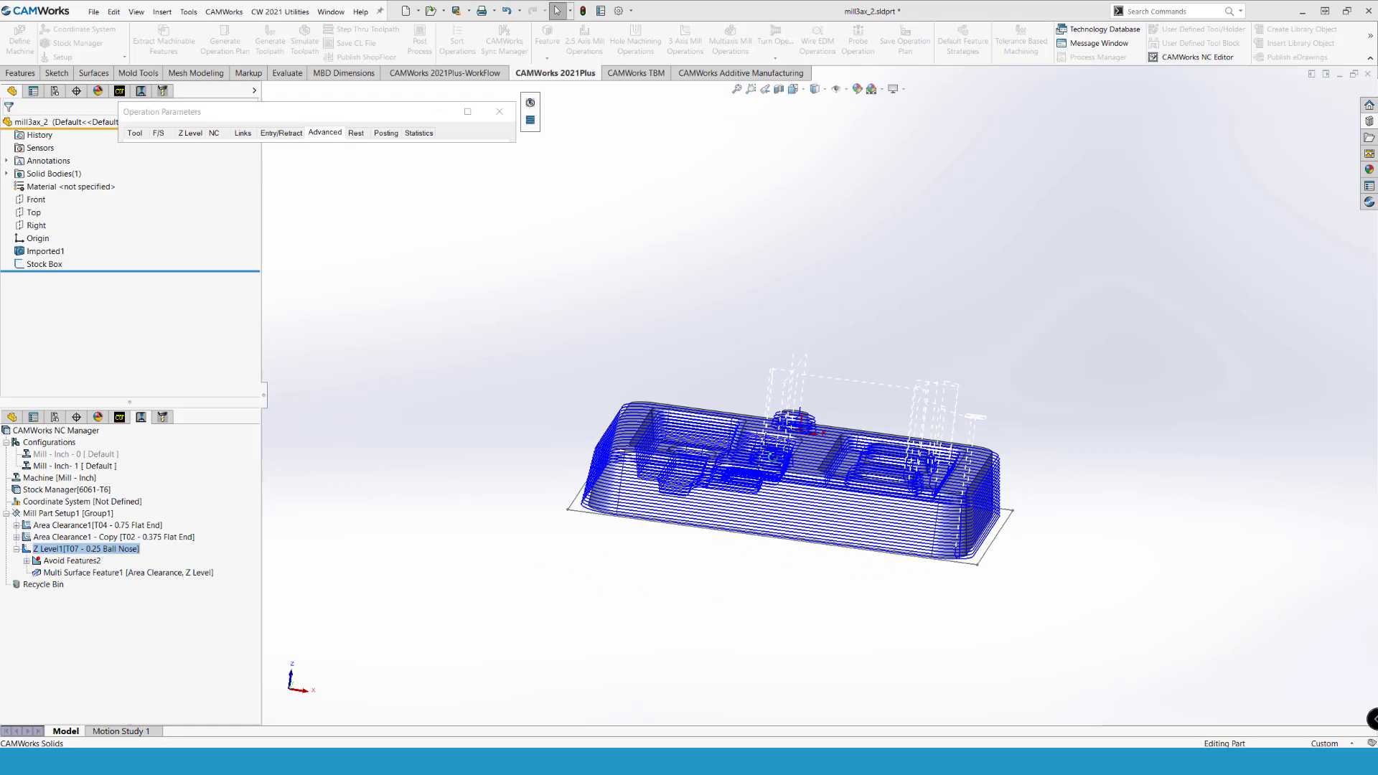
{"action": "left_click", "coordinate": [473, 115]}
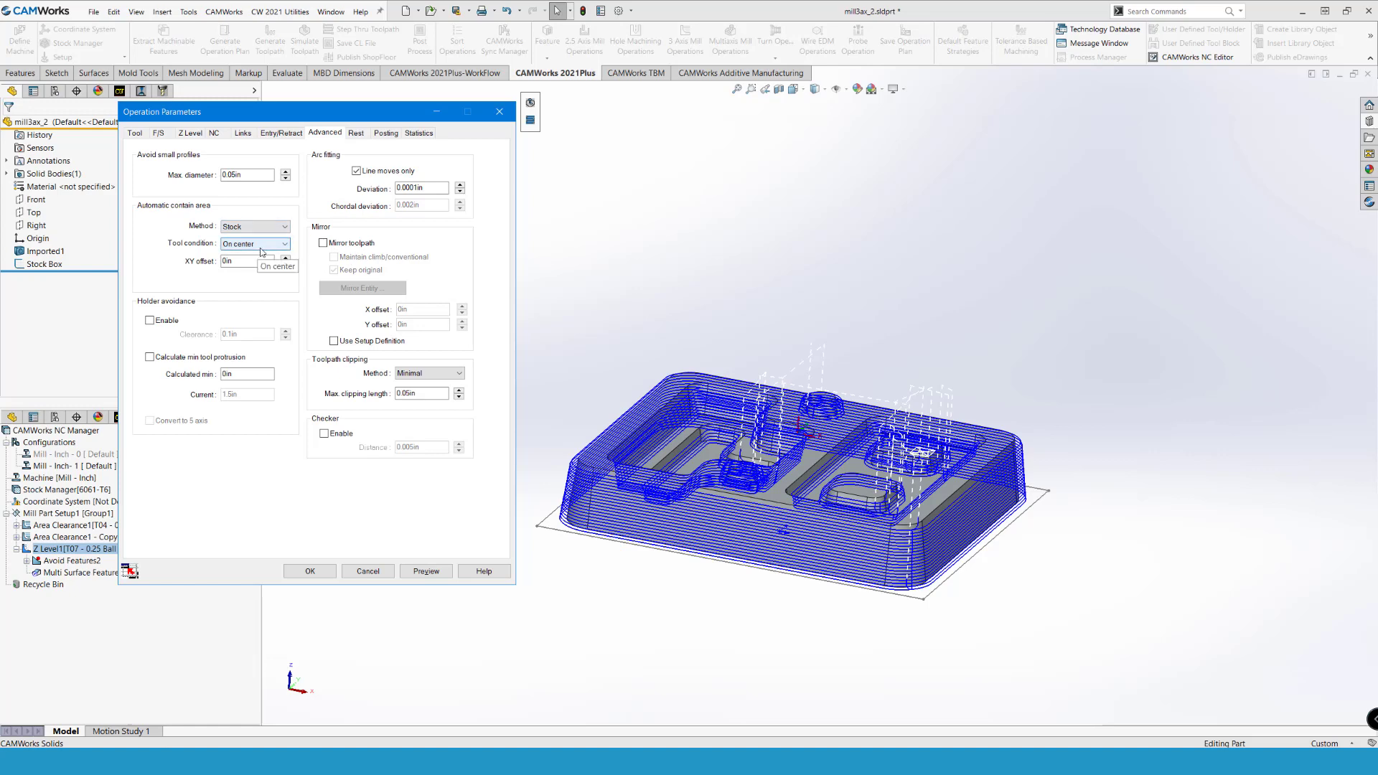
{"action": "left_click", "coordinate": [325, 573]}
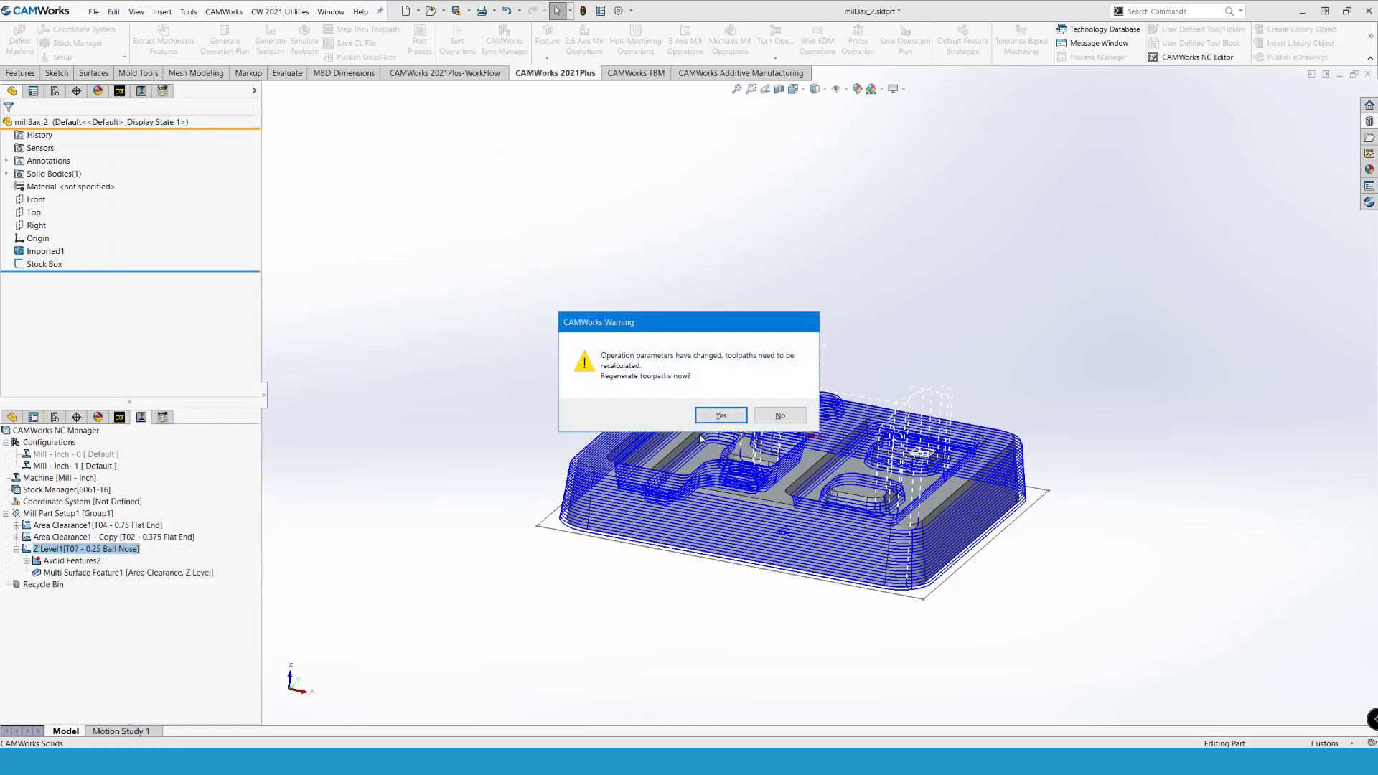
{"action": "left_click", "coordinate": [720, 416]}
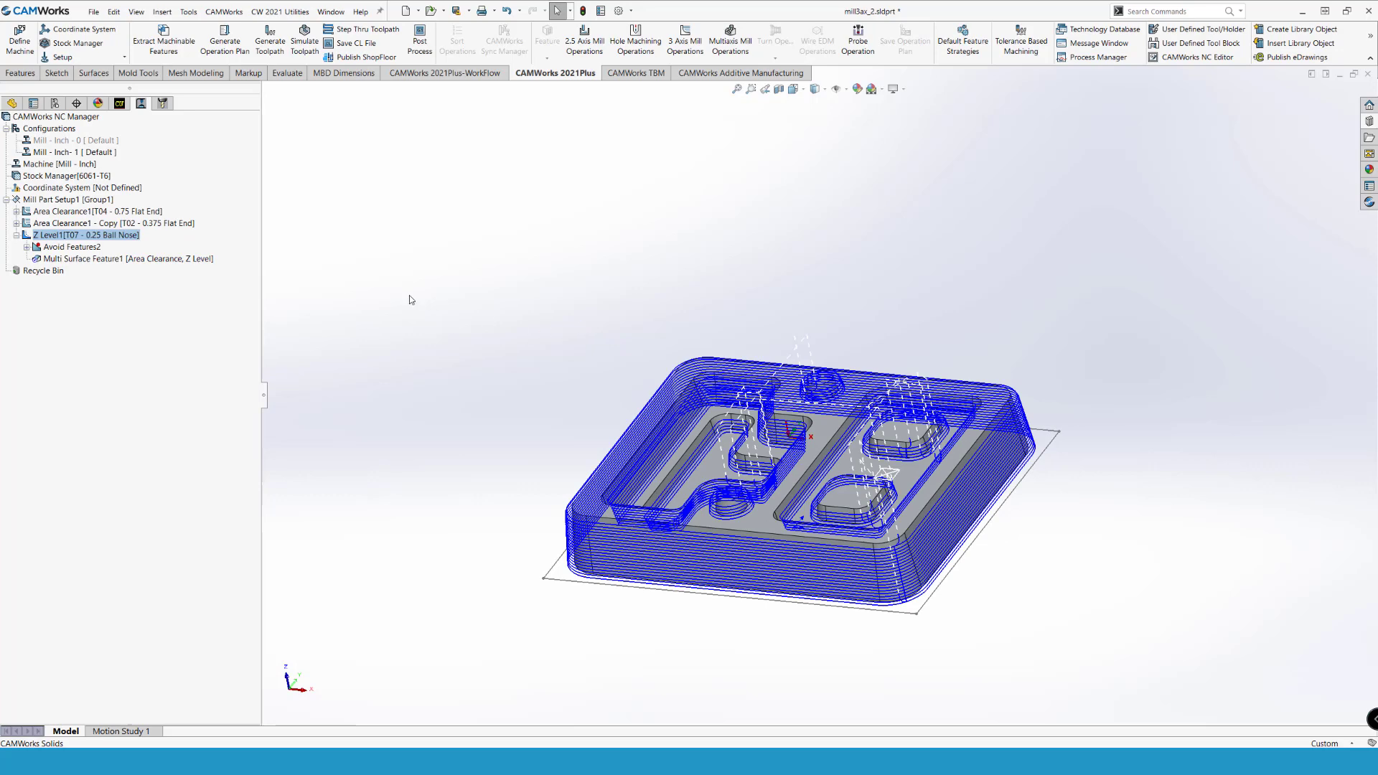
{"action": "right_click", "coordinate": [58, 130]}
{"action": "left_click", "coordinate": [500, 213]}
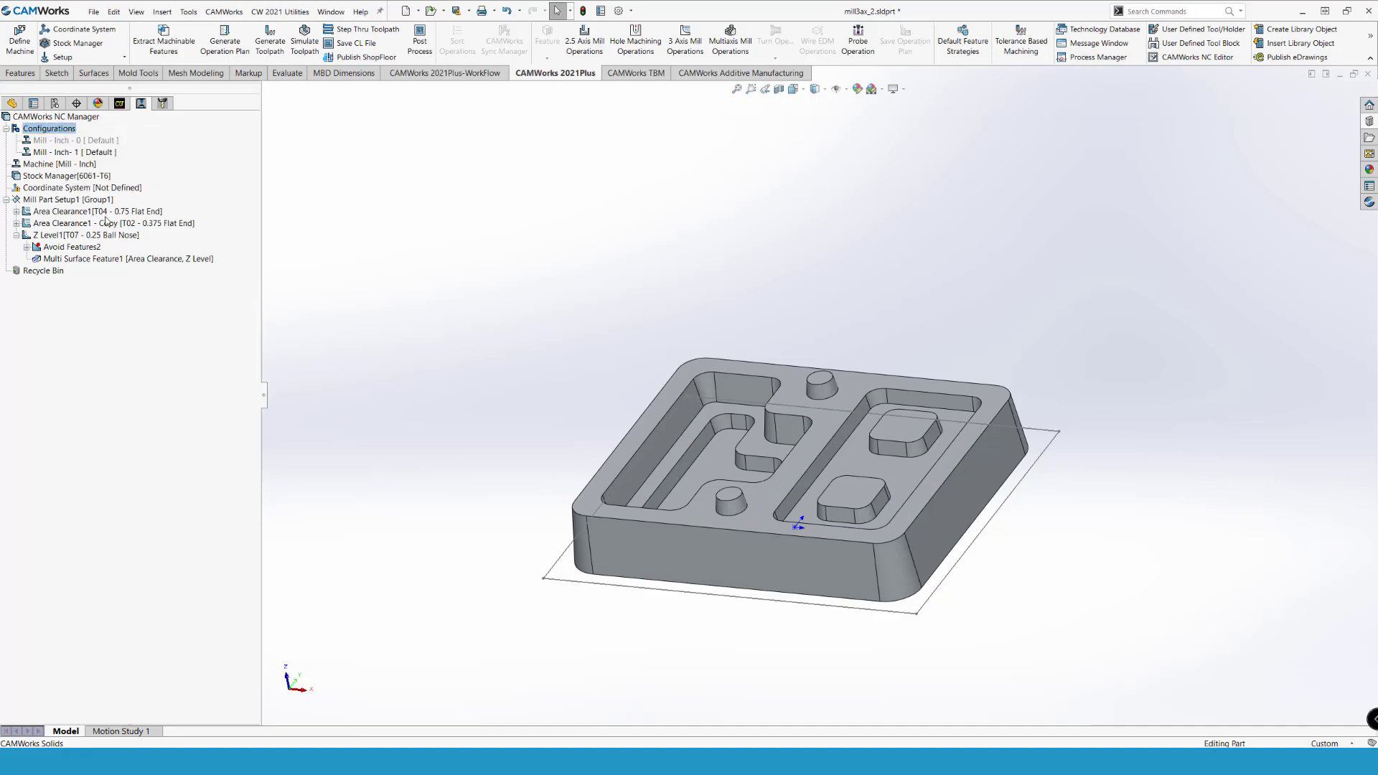
Step: Review the Area Clearance1 toolpath and save Multi Surface Feature1's operation plan to the database
{"action": "left_click", "coordinate": [16, 234]}
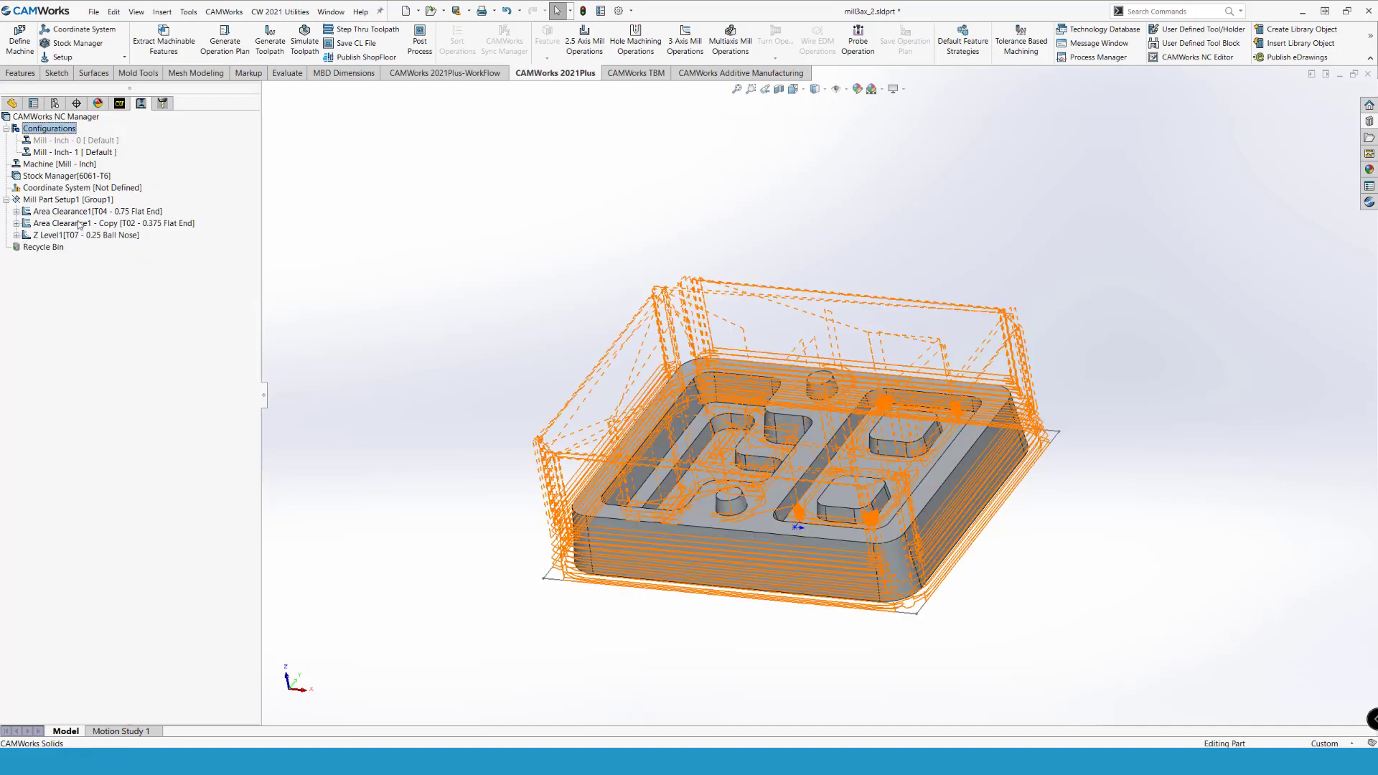
{"action": "left_click", "coordinate": [79, 211]}
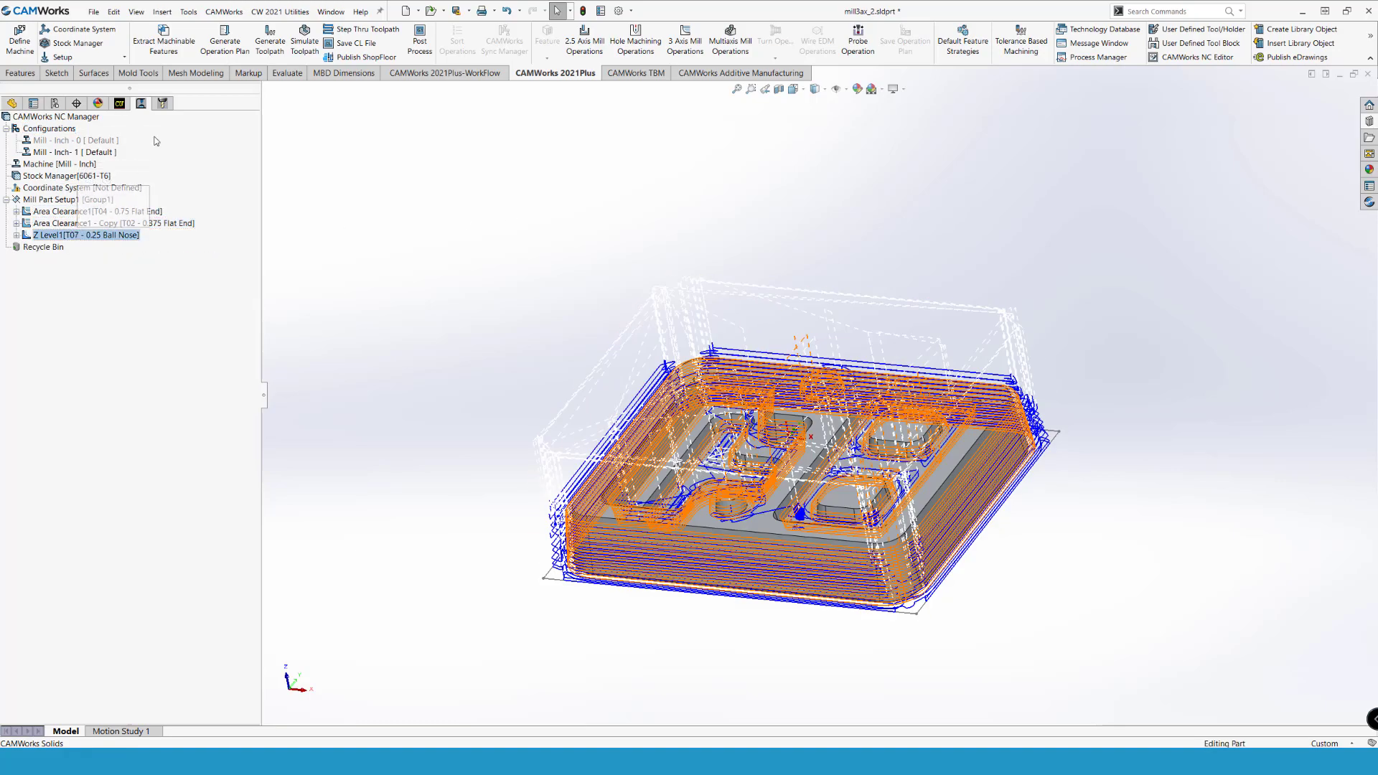
{"action": "left_click", "coordinate": [119, 103]}
{"action": "right_click", "coordinate": [81, 212]}
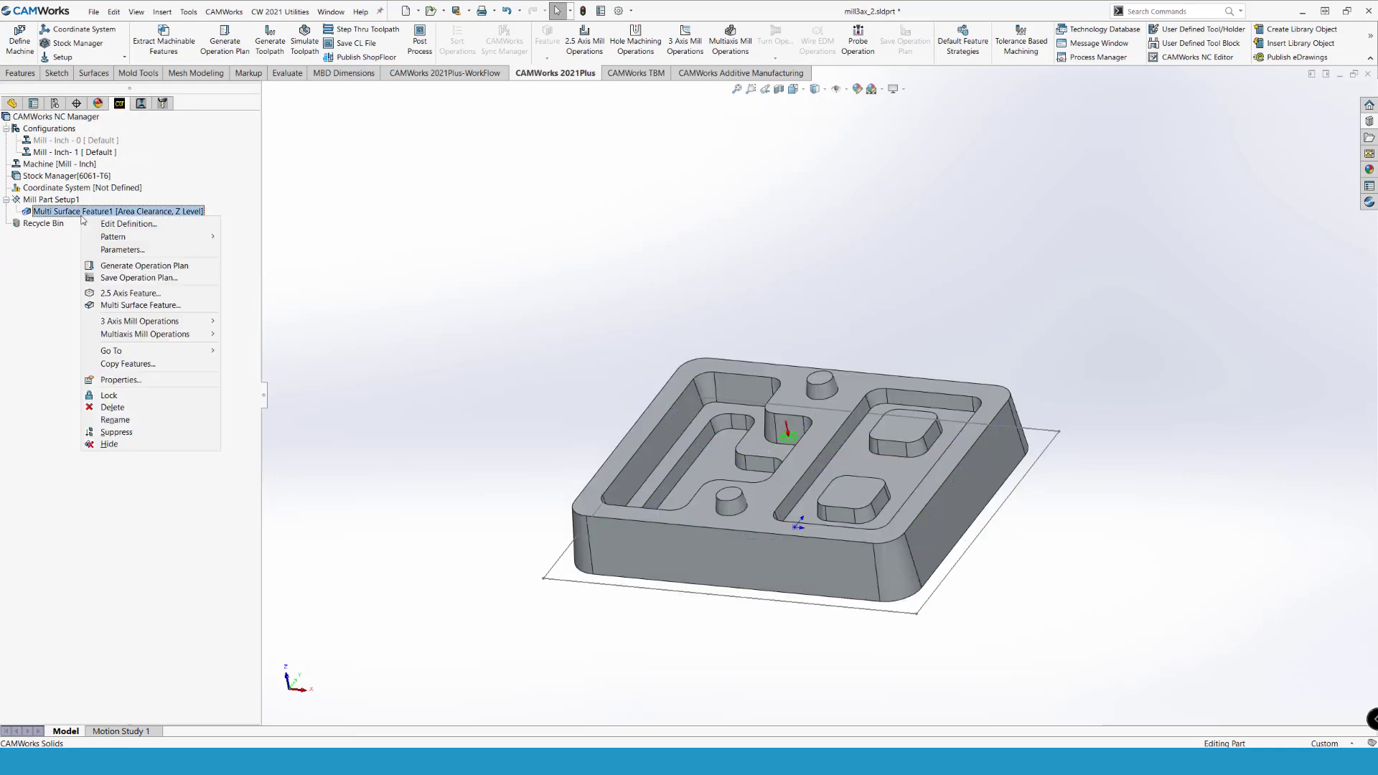
{"action": "left_click", "coordinate": [544, 389]}
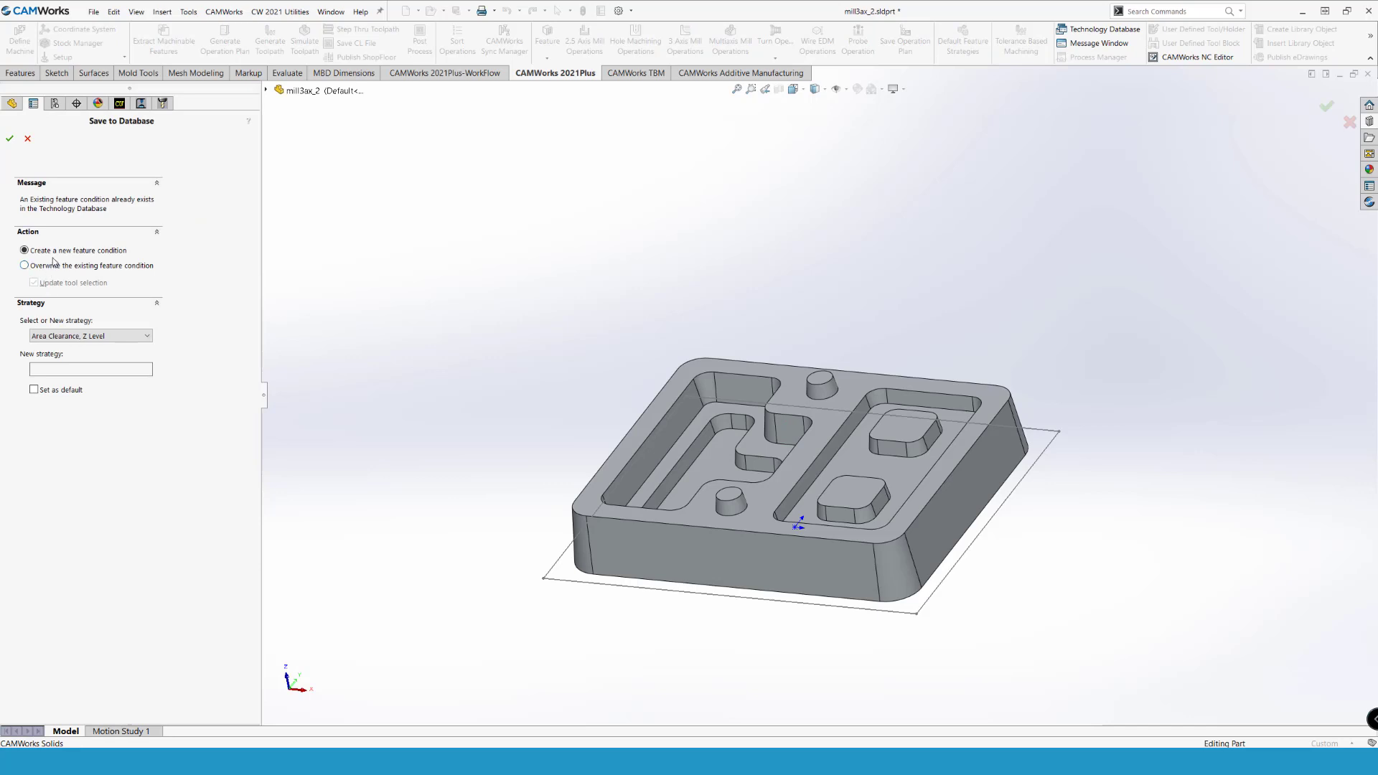
Step: Save it as new strategy 'specielt emne', then add configuration Mill - Inch - 2
{"action": "left_click", "coordinate": [72, 337]}
{"action": "left_click", "coordinate": [72, 439]}
{"action": "type", "text": "specie"}
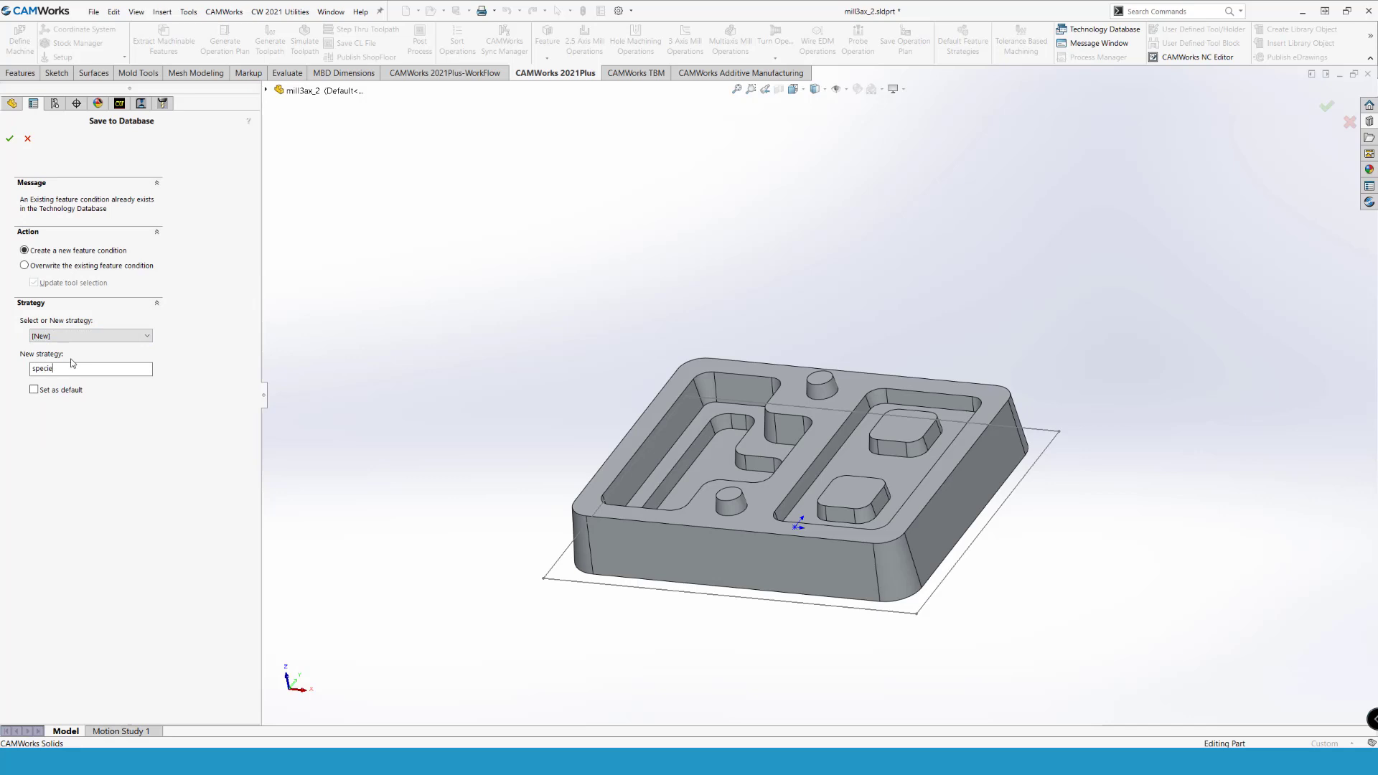
{"action": "type", "text": "lt emne"}
{"action": "left_click", "coordinate": [10, 138]}
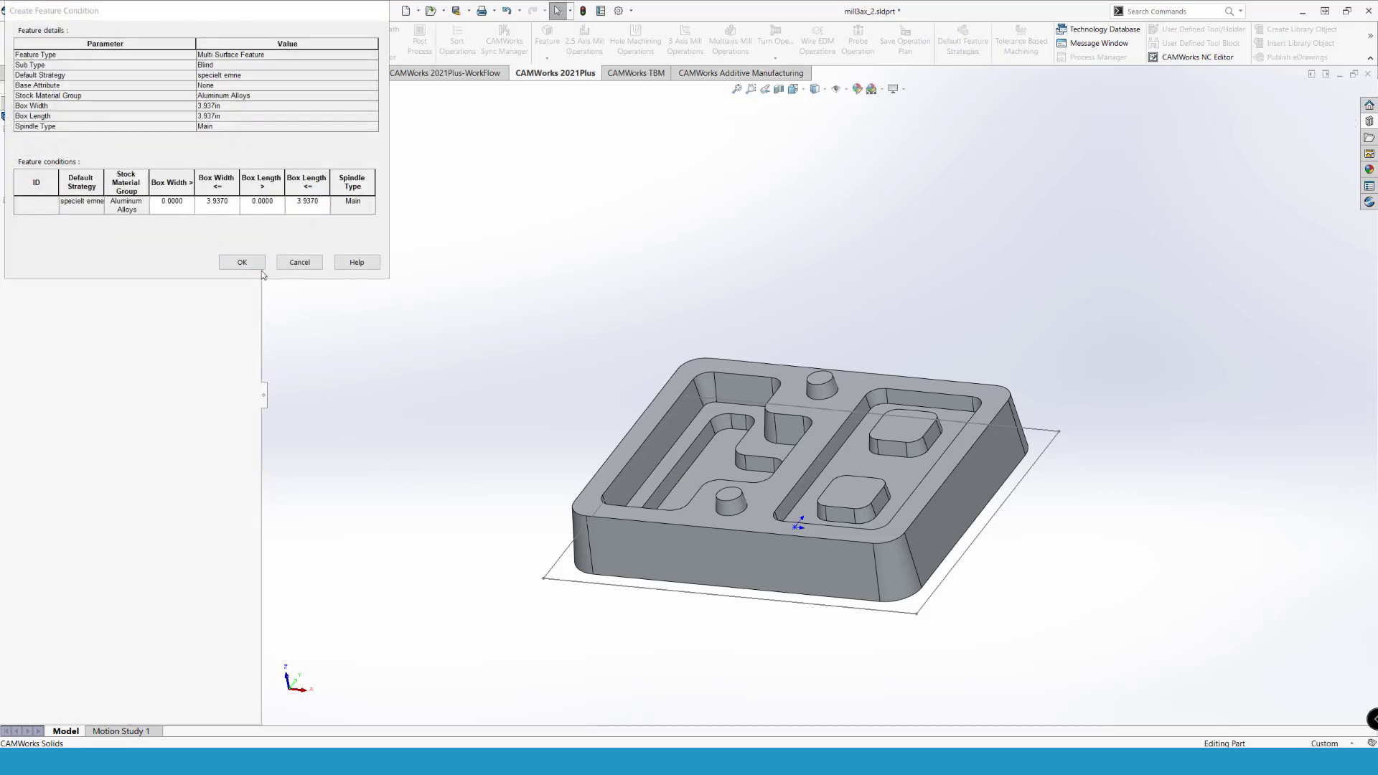
{"action": "left_click", "coordinate": [252, 261]}
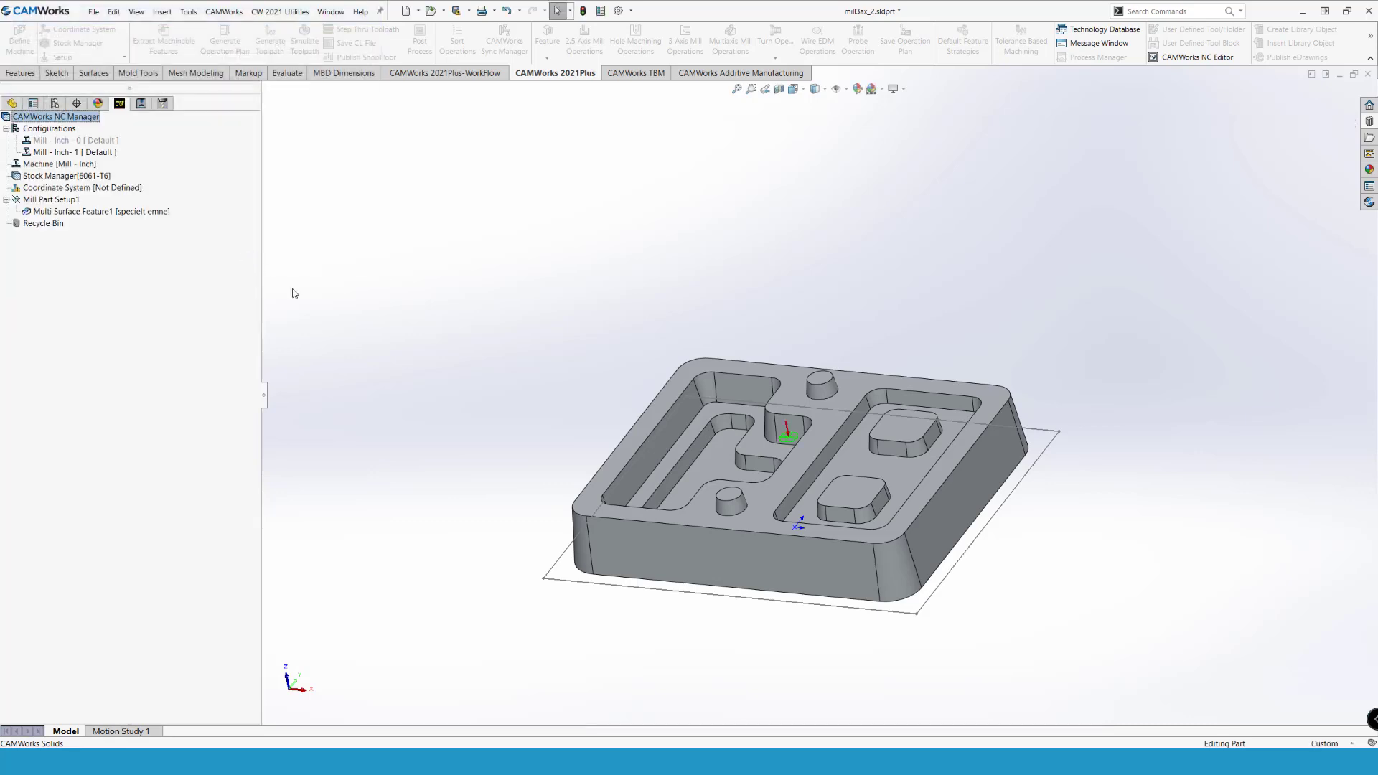
{"action": "right_click", "coordinate": [66, 132]}
{"action": "left_click", "coordinate": [87, 153]}
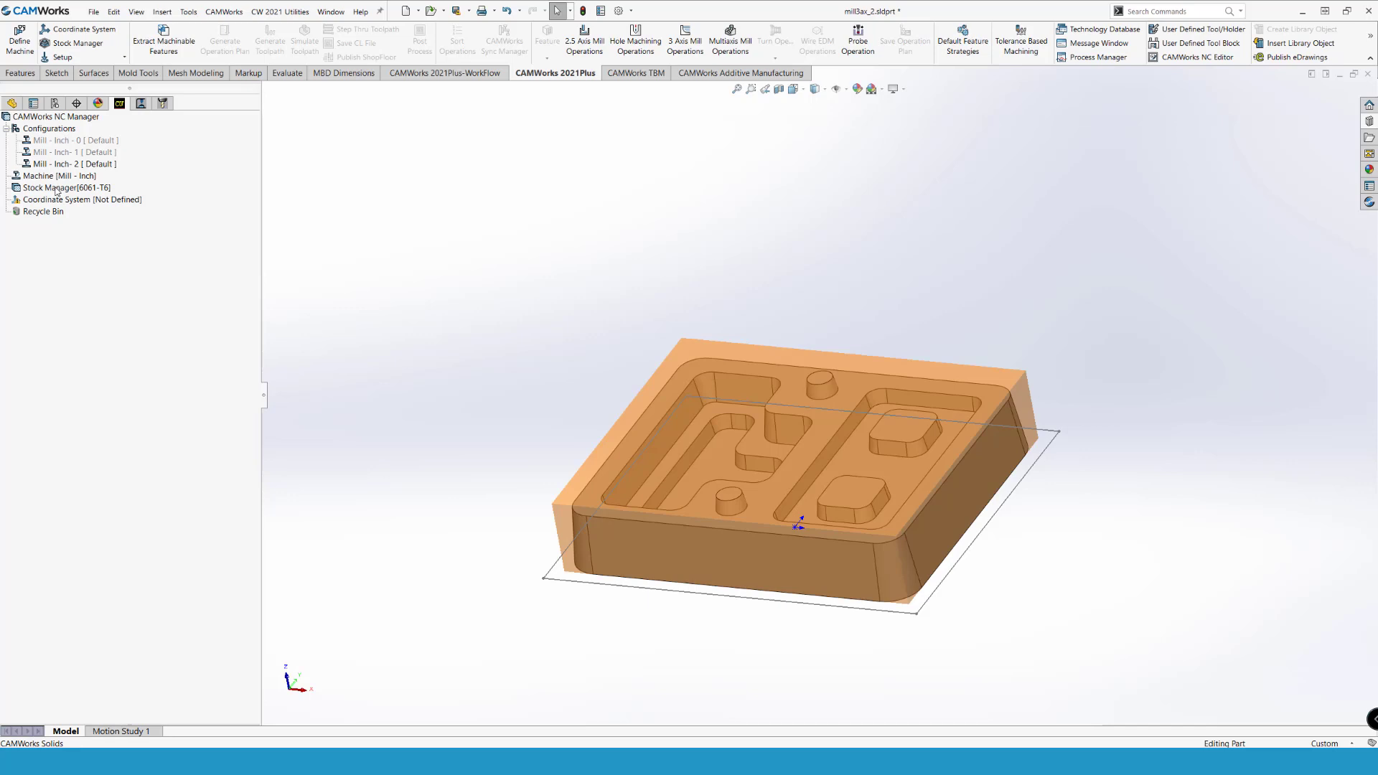
Step: Offset the stock to the boss top face, giving 6.5 x 5.5 x 1.25 in stock
{"action": "double_click", "coordinate": [56, 188]}
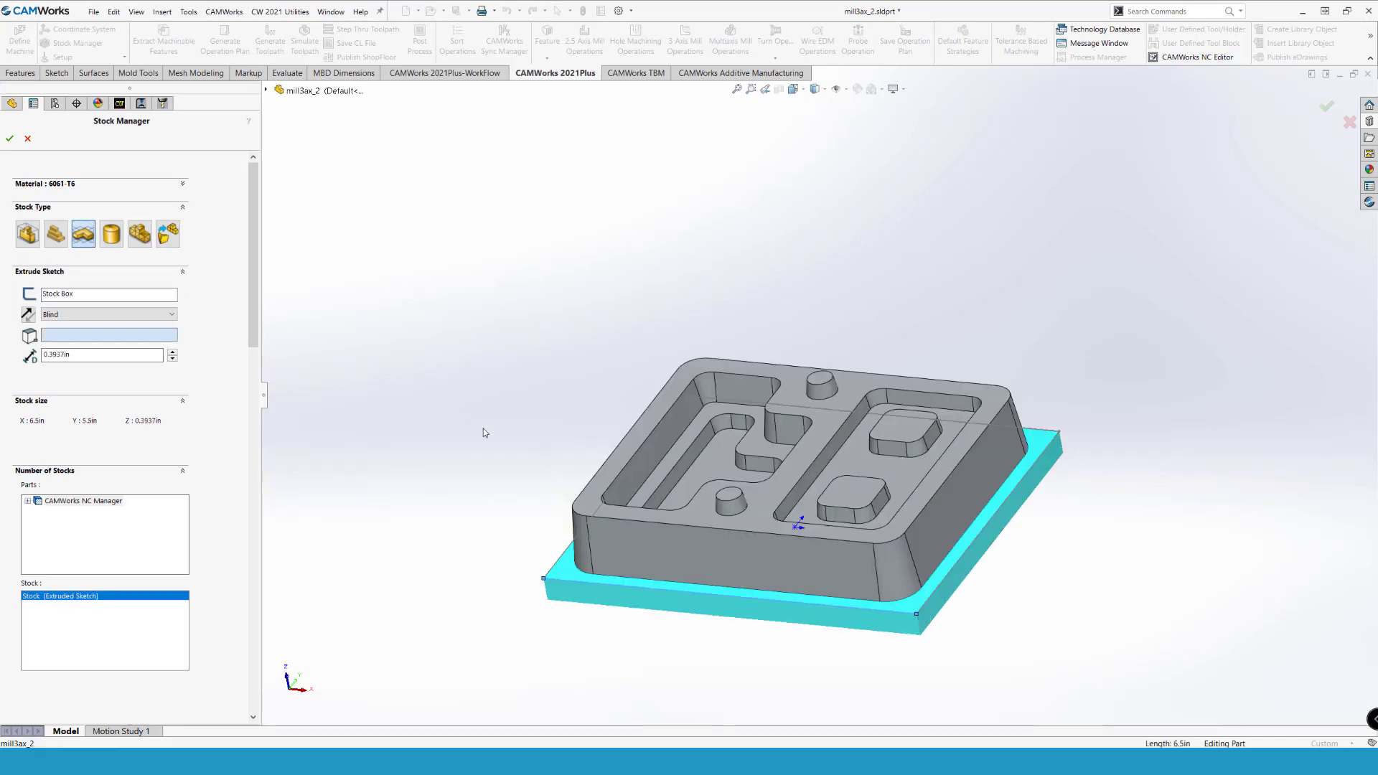
{"action": "left_click", "coordinate": [822, 381]}
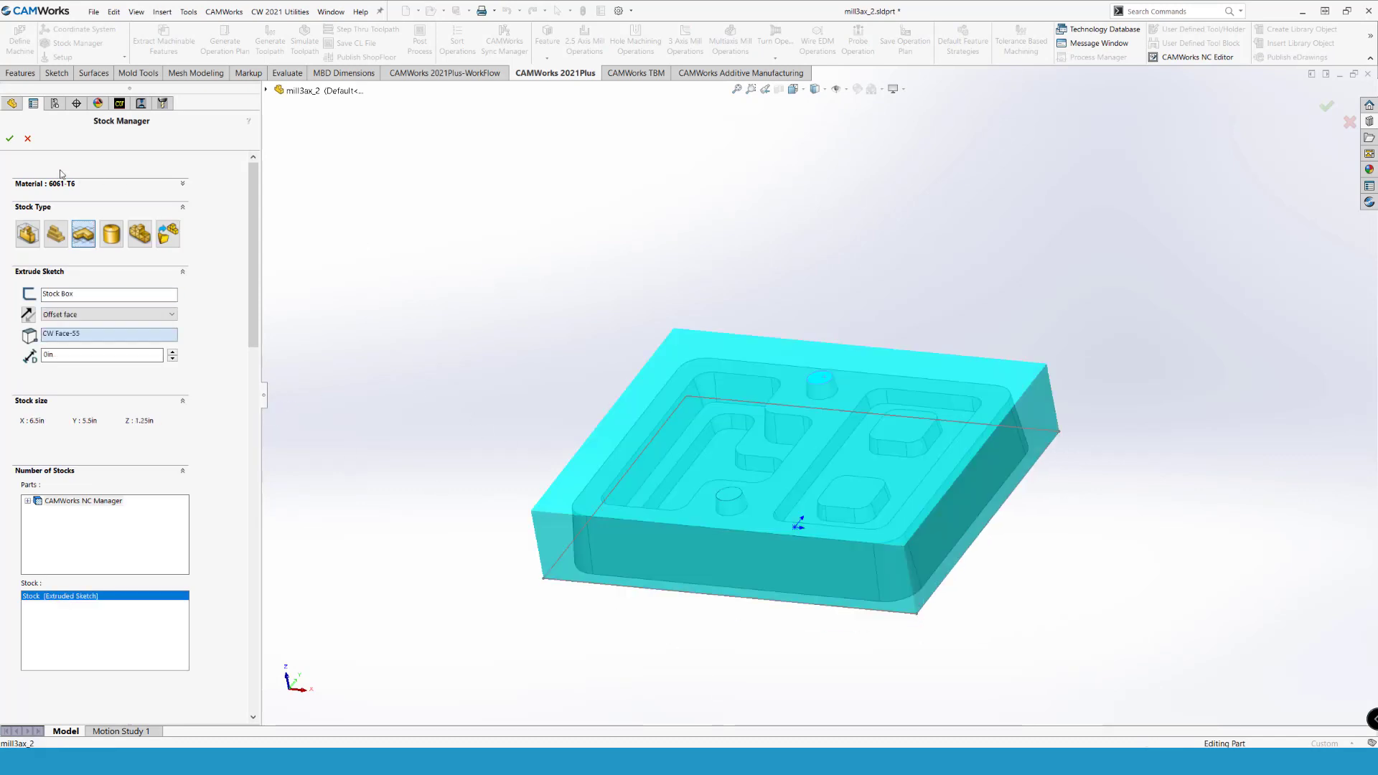
{"action": "left_click", "coordinate": [9, 138]}
Step: Create Mill Part Setup1 from the boss top face
{"action": "right_click", "coordinate": [44, 199]}
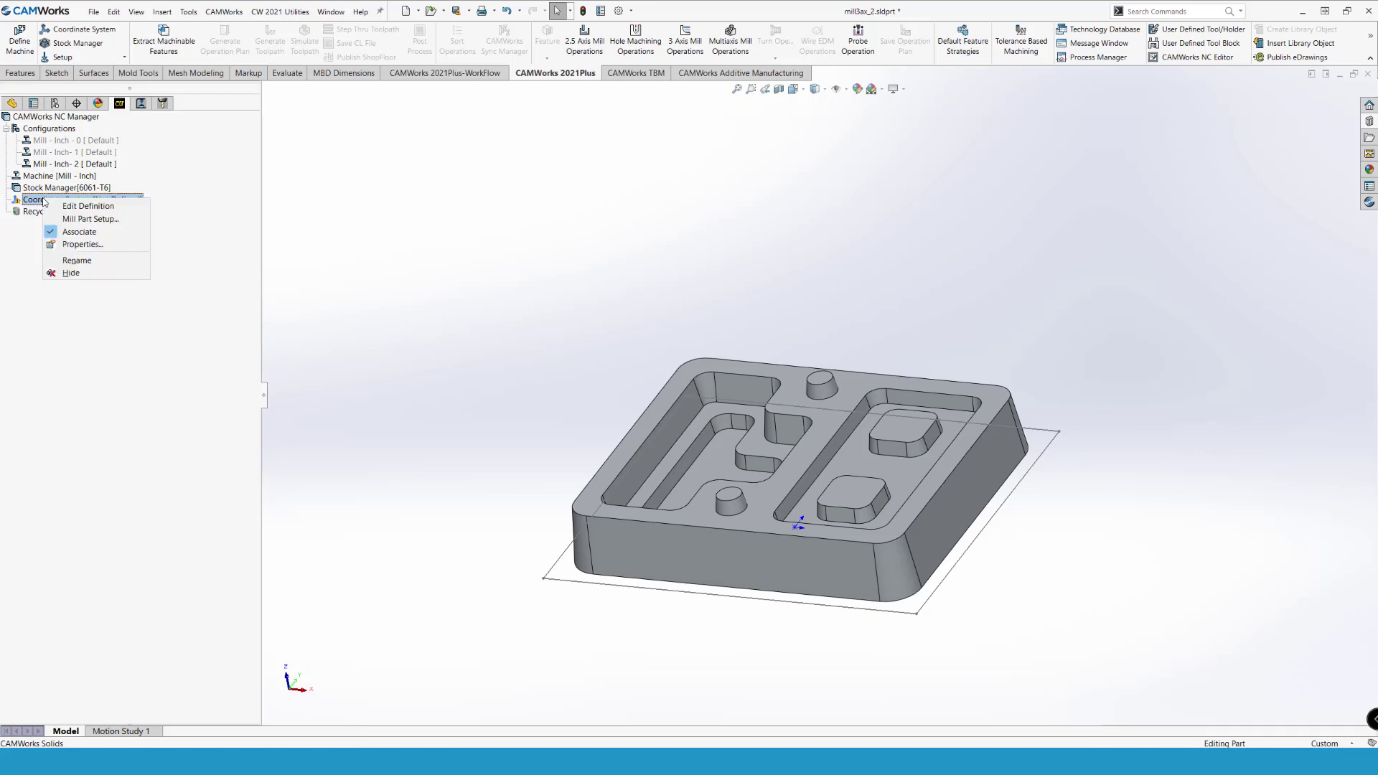
{"action": "left_click", "coordinate": [81, 218]}
{"action": "left_click", "coordinate": [828, 394]}
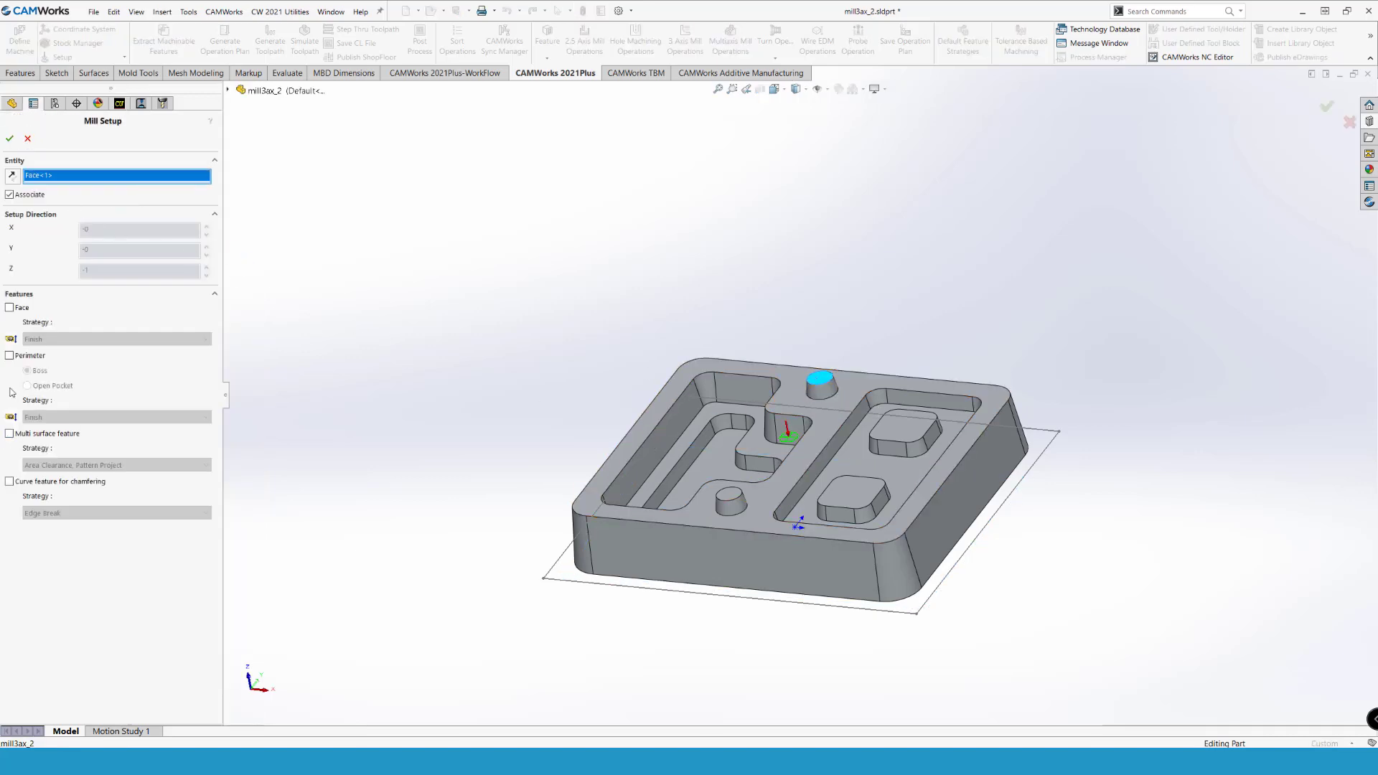
{"action": "left_click", "coordinate": [9, 139]}
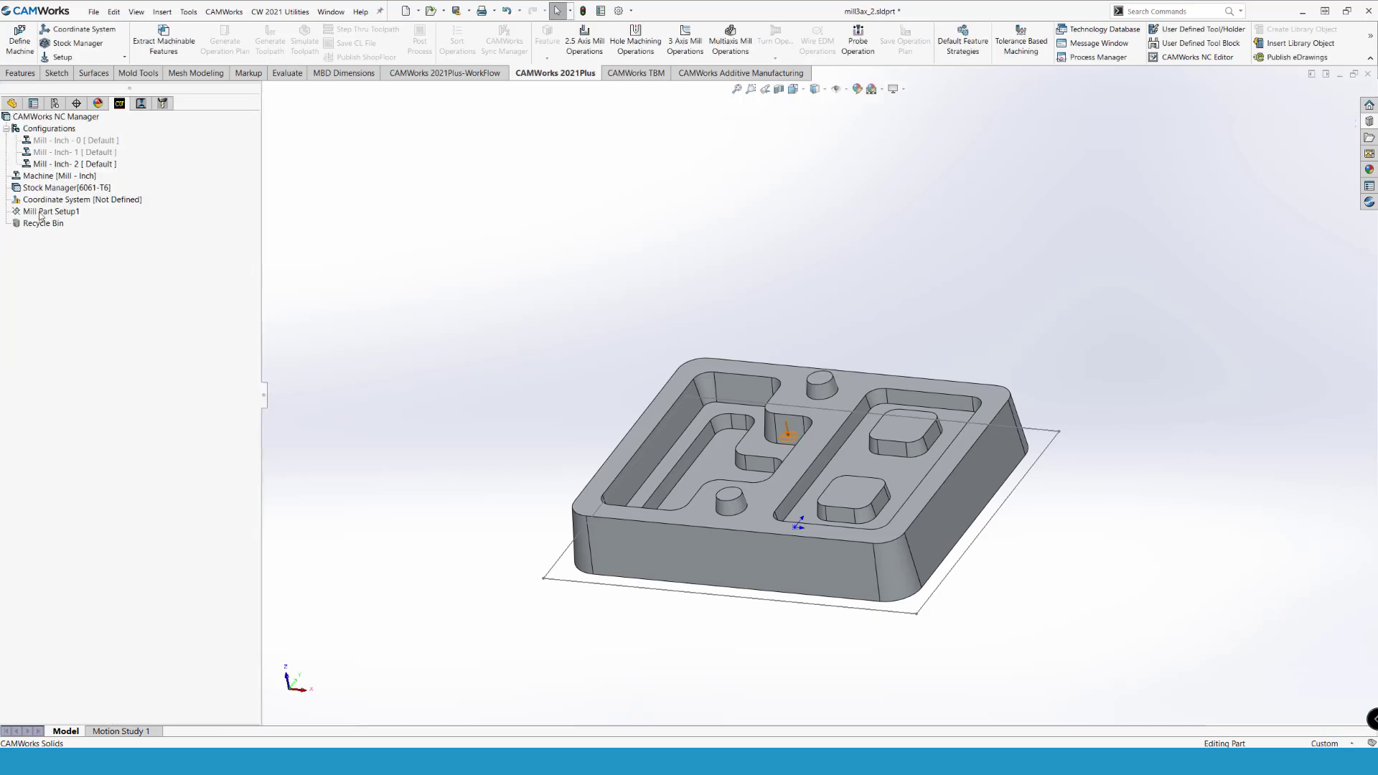
Step: Add an All Displayed multi-surface feature using the speciel emne strategy and generate its operation plan
{"action": "right_click", "coordinate": [41, 213]}
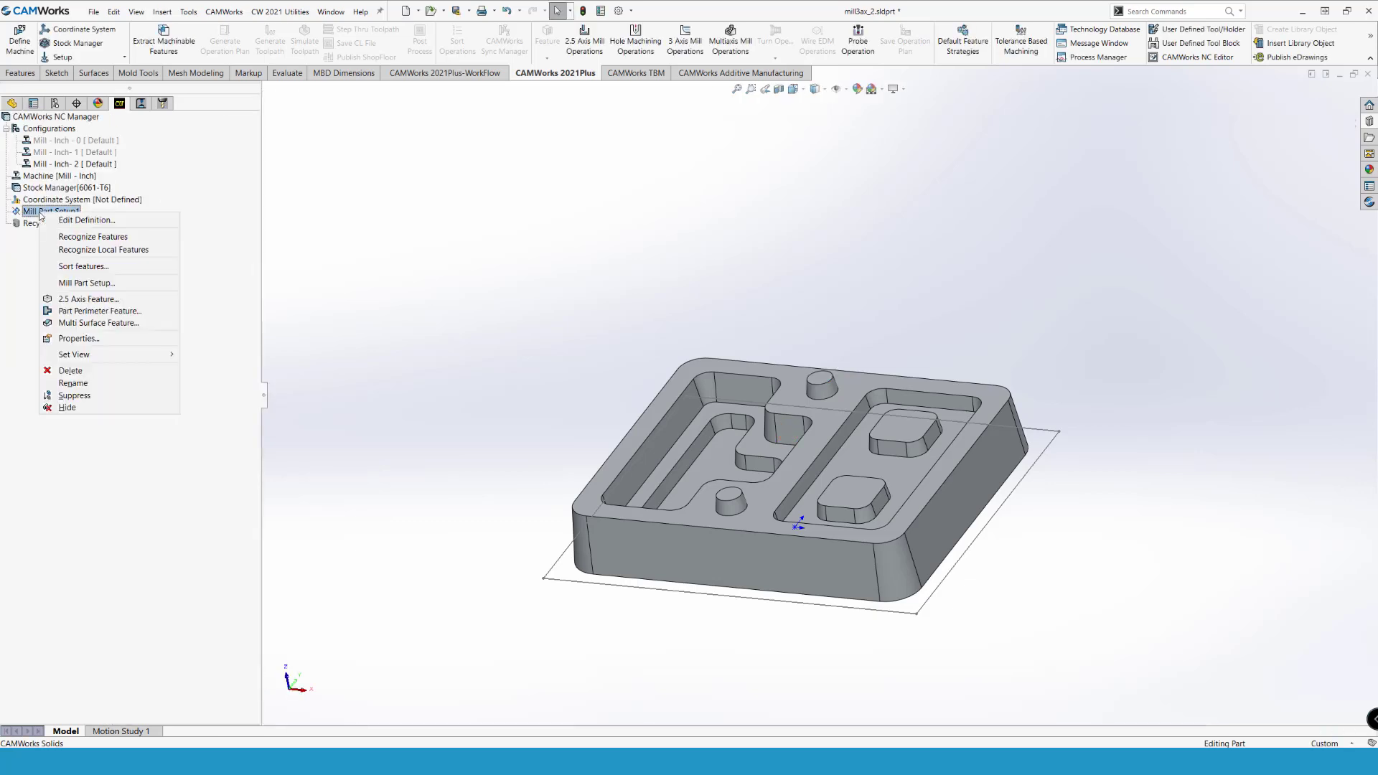
{"action": "left_click", "coordinate": [122, 323]}
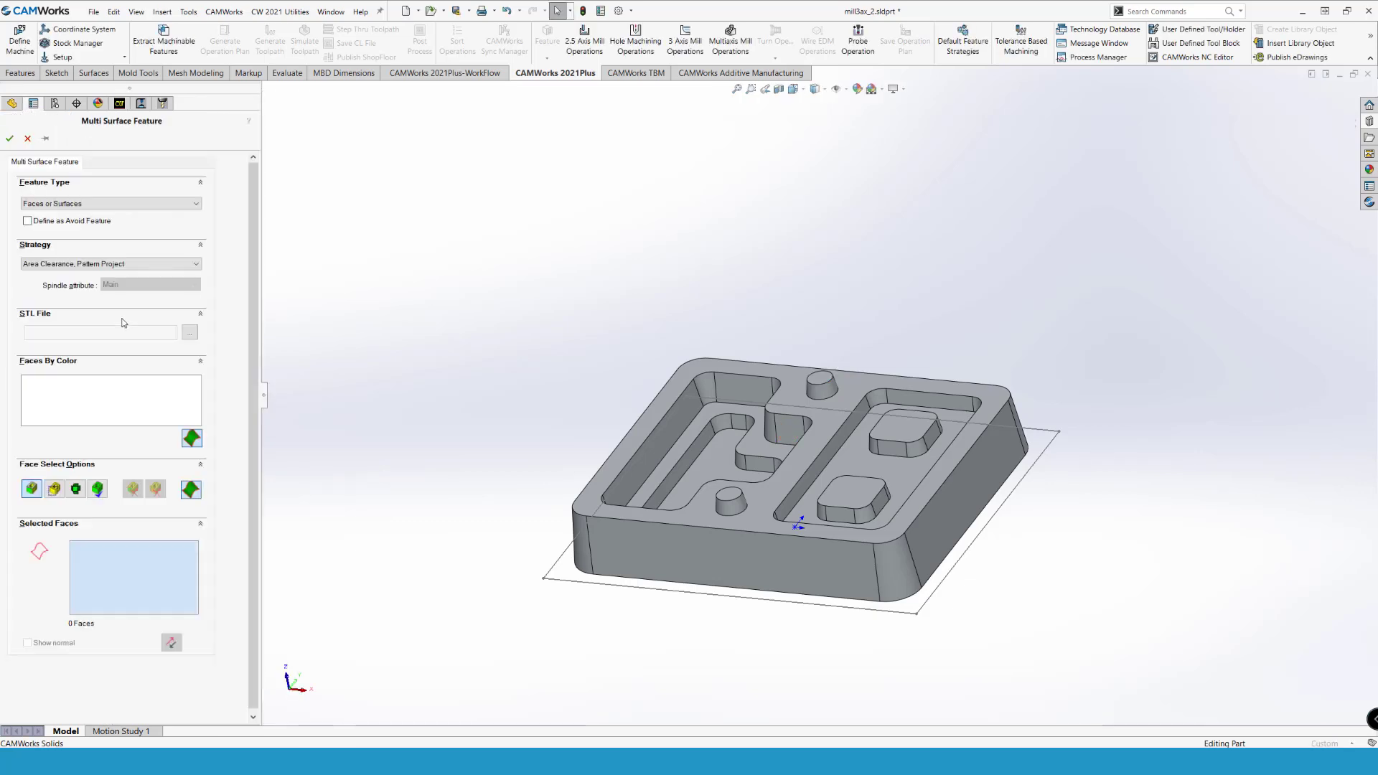
{"action": "left_click", "coordinate": [82, 264]}
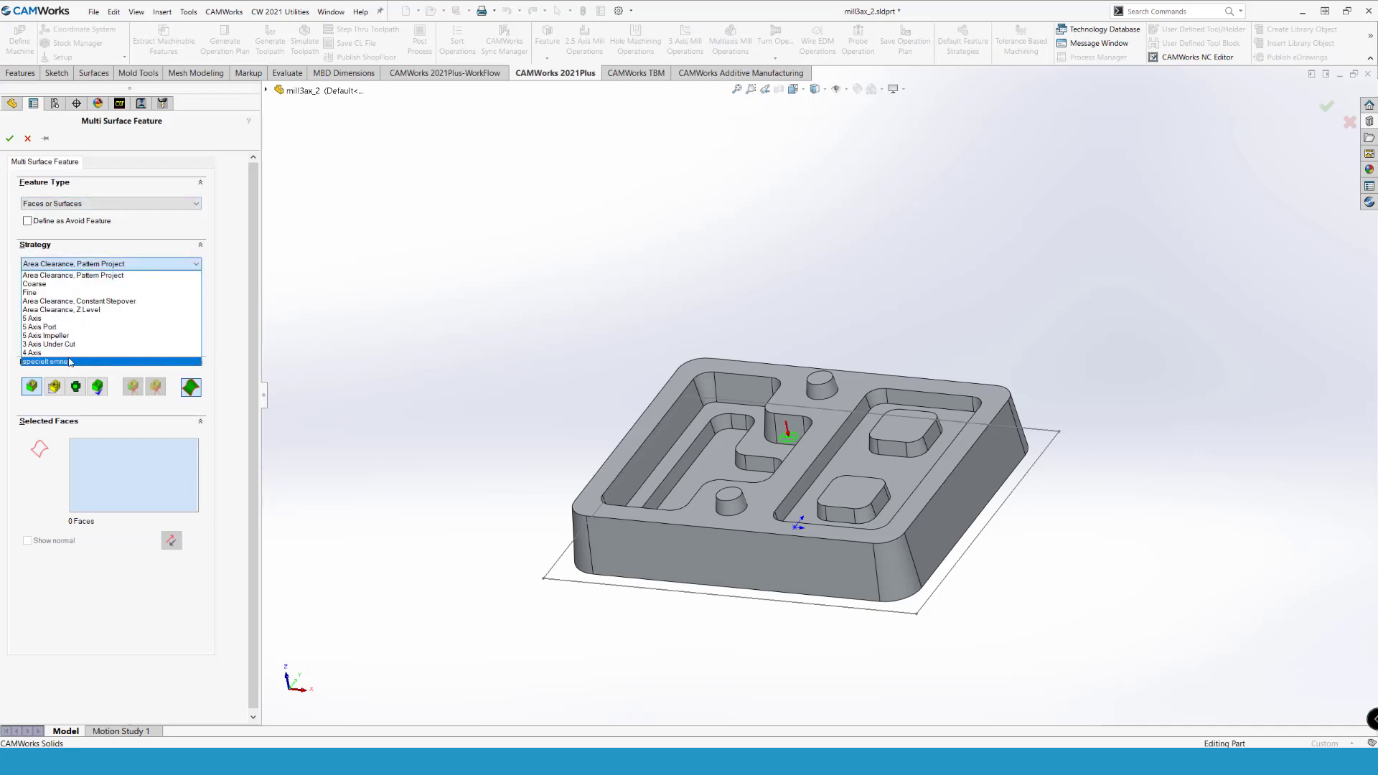
{"action": "left_click", "coordinate": [90, 362]}
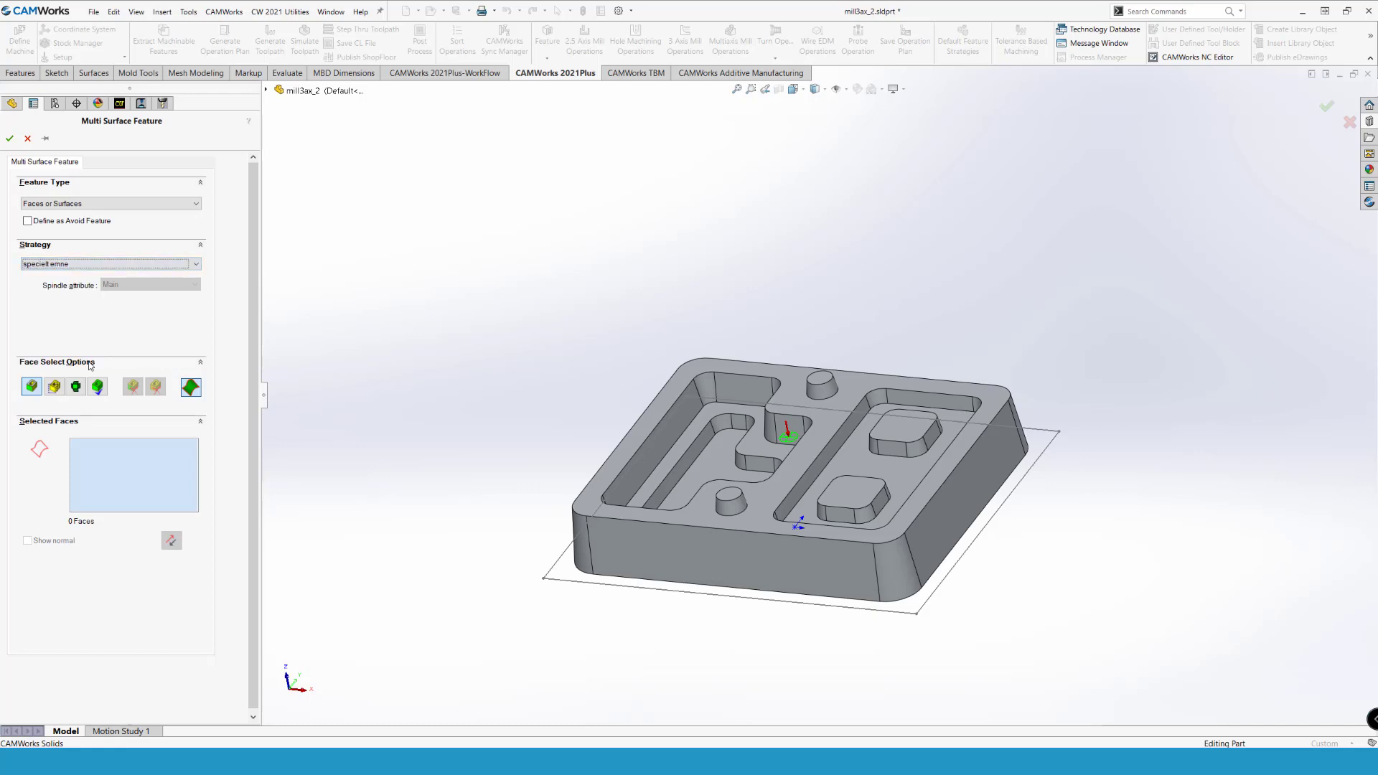
{"action": "left_click", "coordinate": [93, 204]}
{"action": "left_click", "coordinate": [101, 227]}
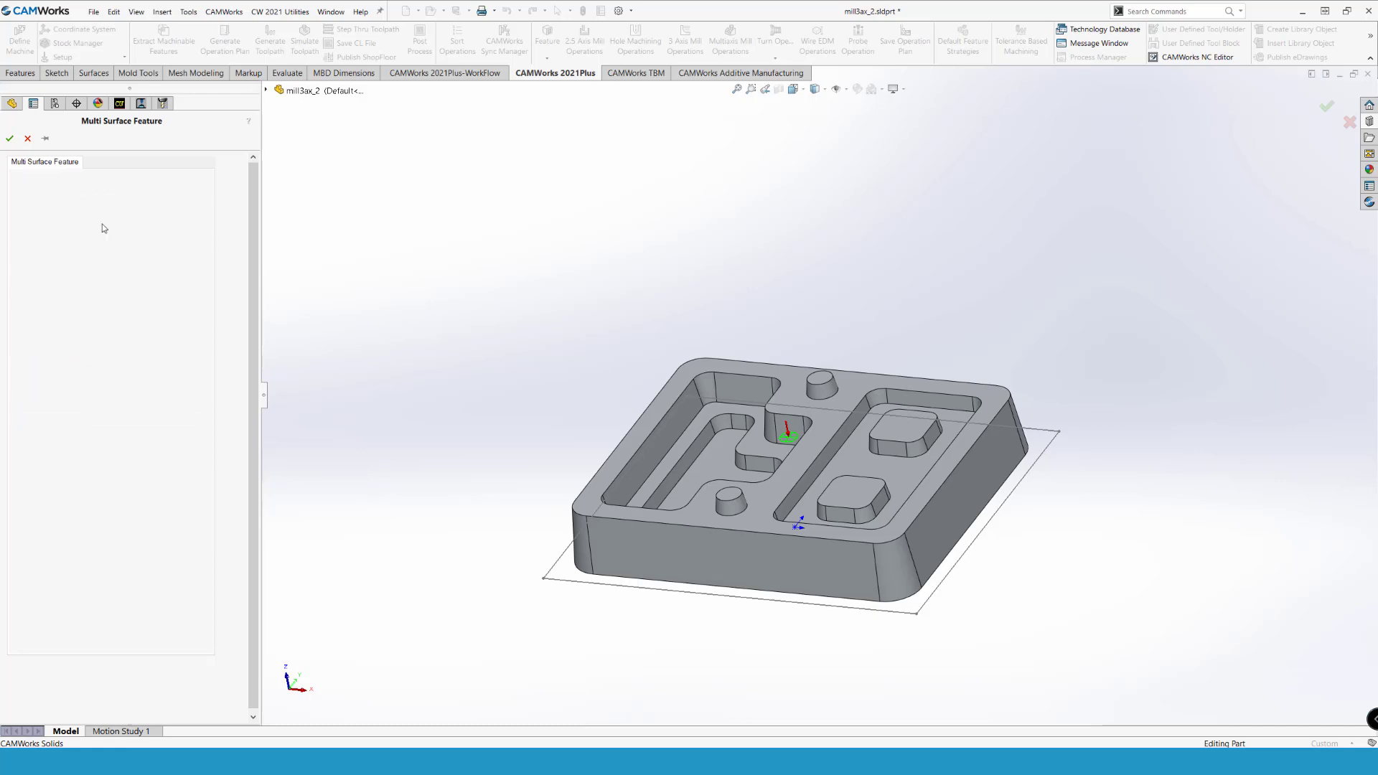
{"action": "left_click", "coordinate": [9, 138]}
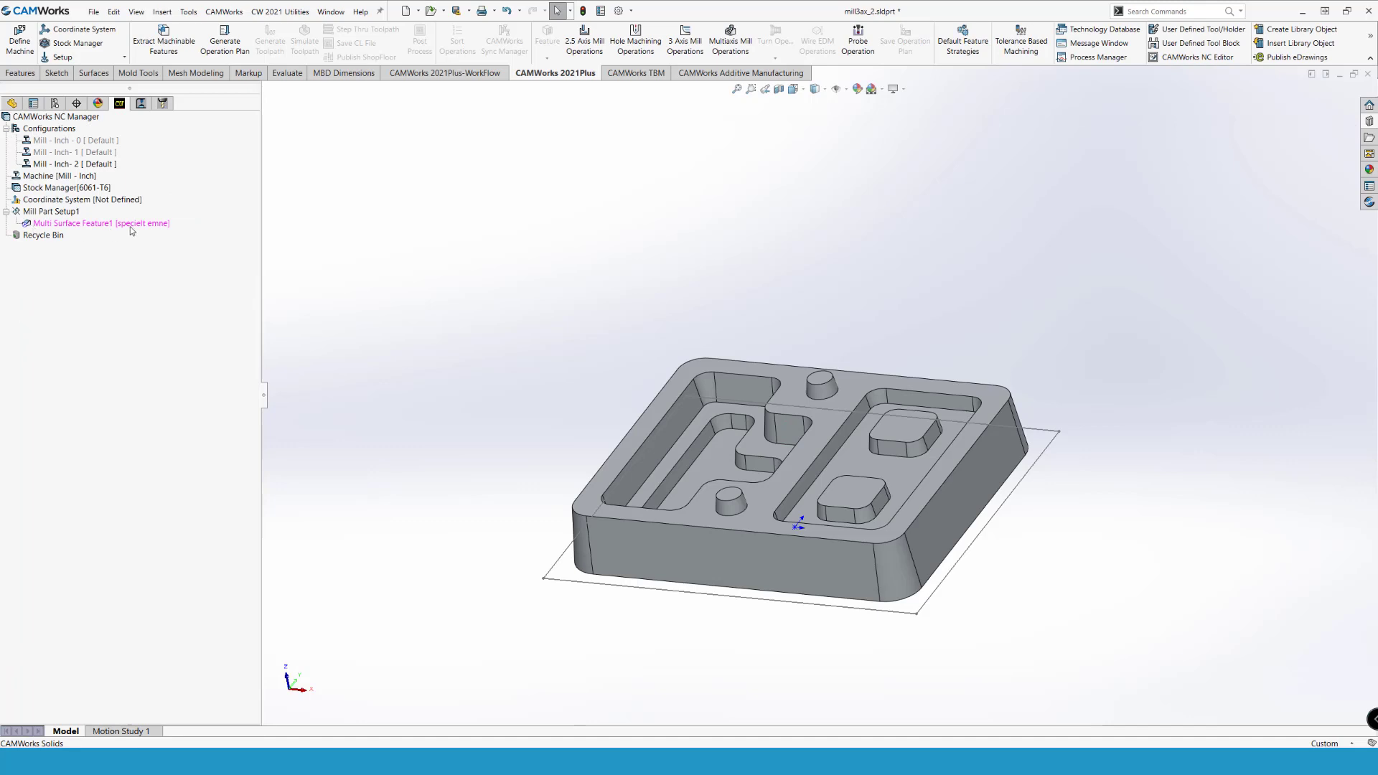
{"action": "right_click", "coordinate": [48, 222]}
{"action": "left_click", "coordinate": [65, 405]}
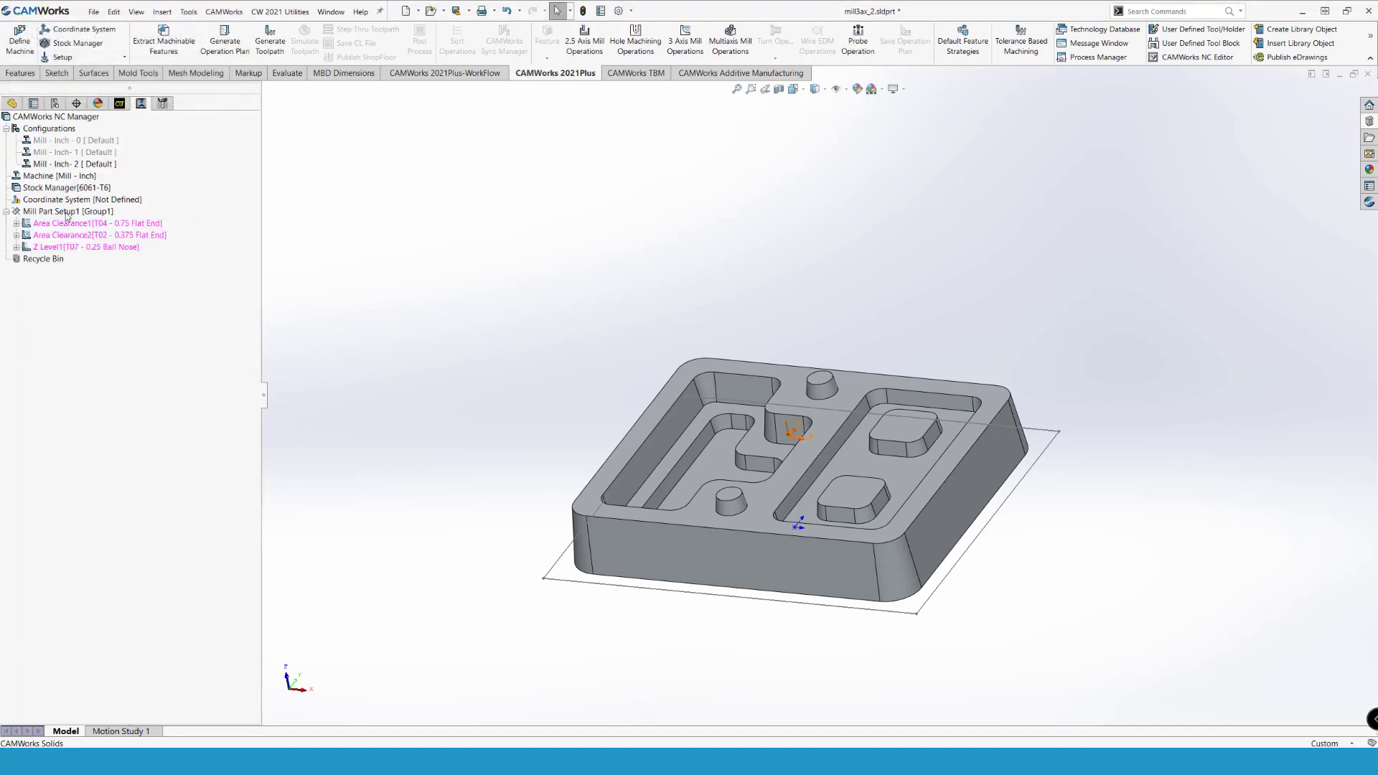
Step: Generate Mill Part Setup1 toolpaths, then preview Area Clearance1, Area Clearance2 and Z Level1 toolpaths
{"action": "right_click", "coordinate": [66, 214]}
{"action": "left_click", "coordinate": [66, 373]}
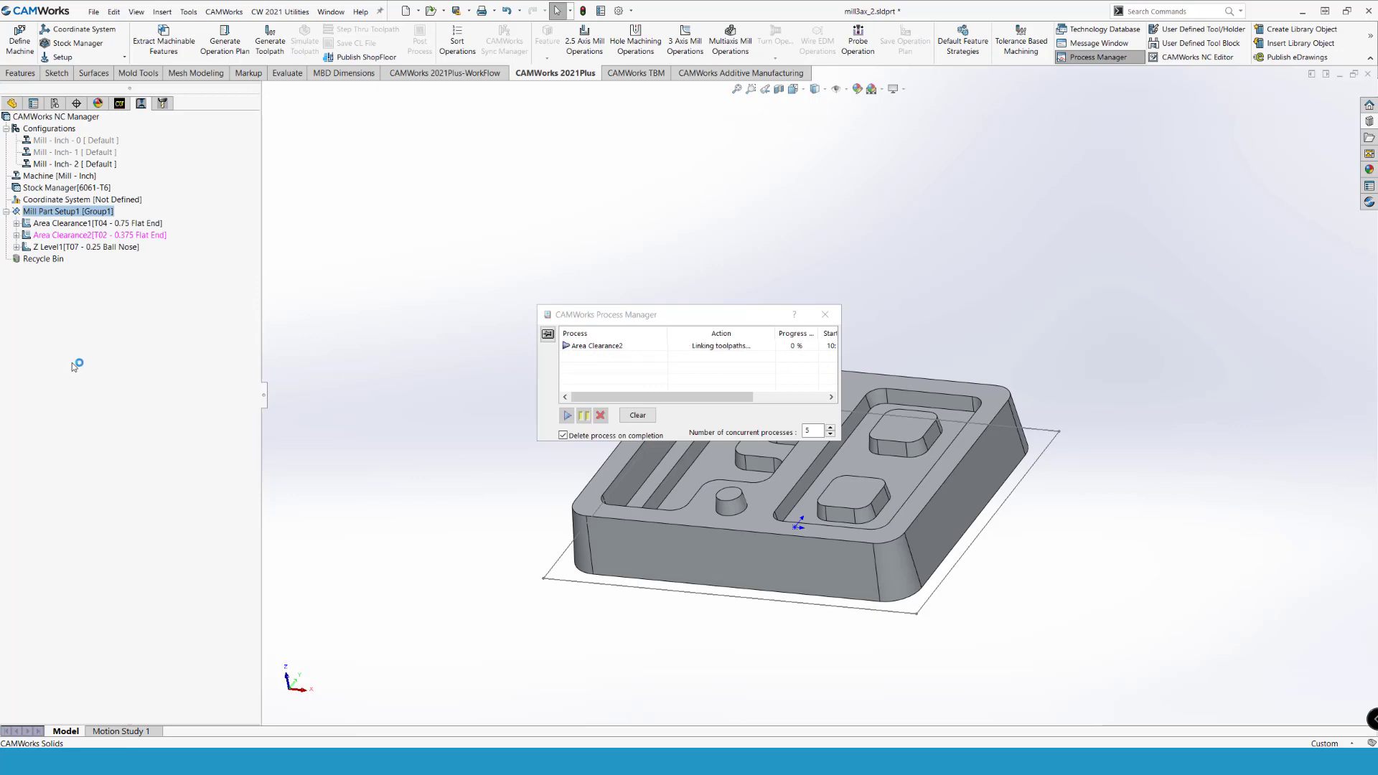
{"action": "left_click", "coordinate": [133, 225]}
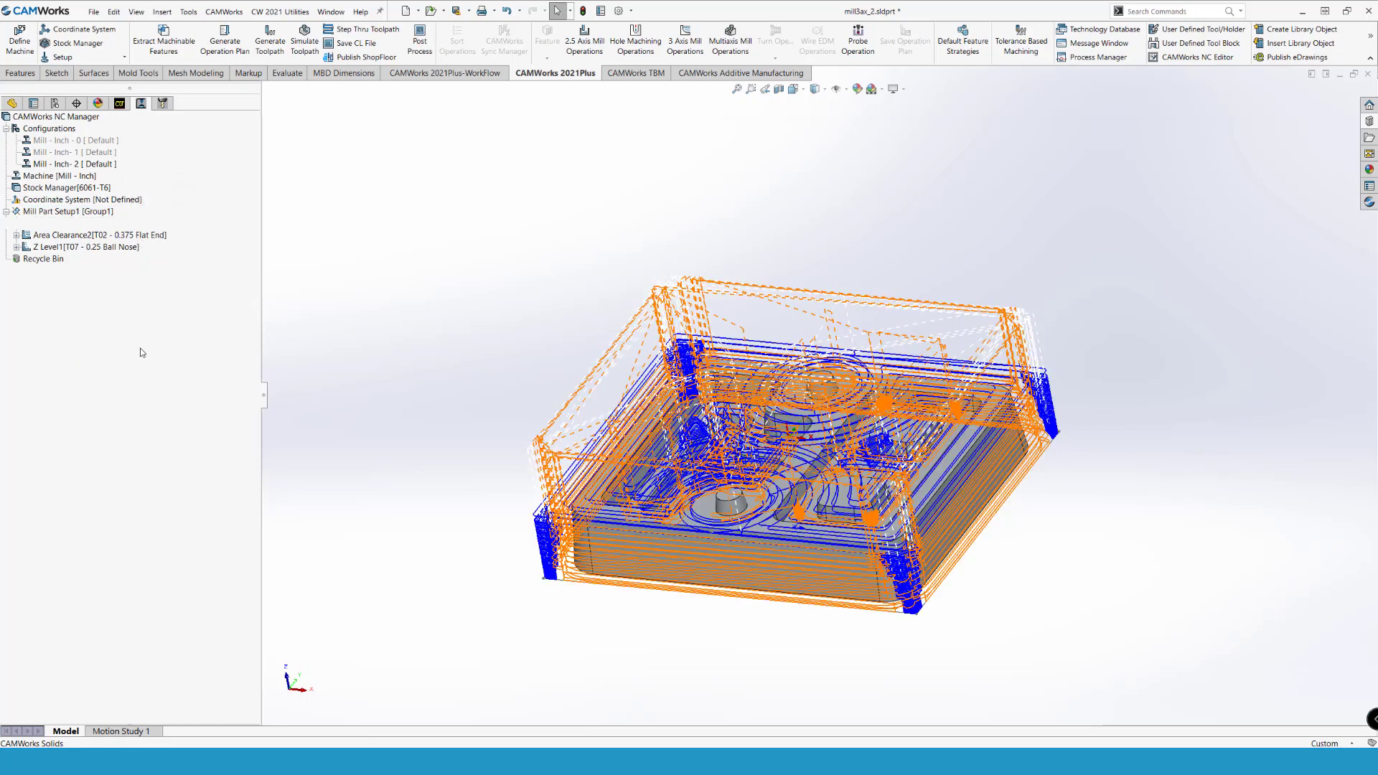
{"action": "left_click", "coordinate": [126, 236]}
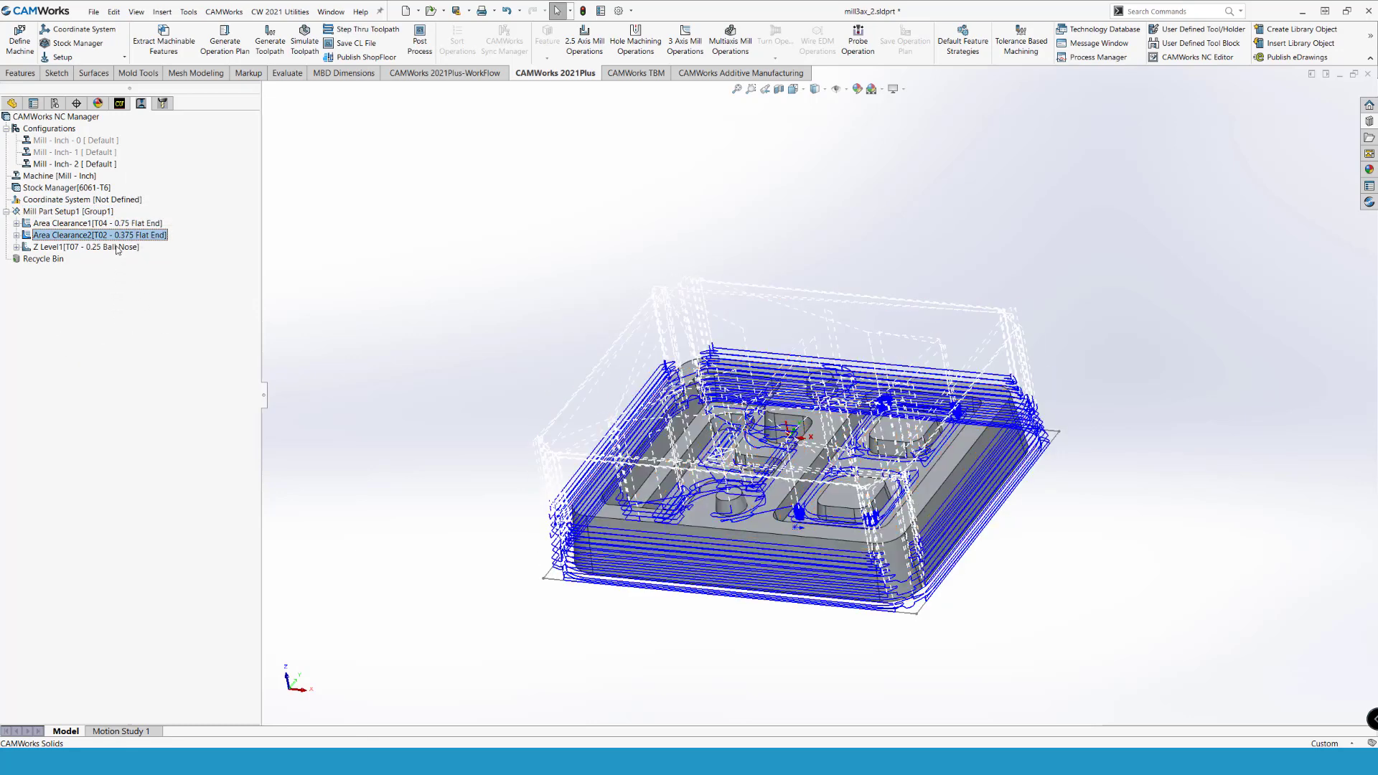
{"action": "left_click", "coordinate": [117, 248]}
{"action": "mouse_move", "coordinate": [532, 560]}
{"action": "middle_mouse_down"}
{"action": "mouse_move", "coordinate": [557, 465]}
{"action": "mouse_move", "coordinate": [521, 674]}
{"action": "middle_mouse_up"}
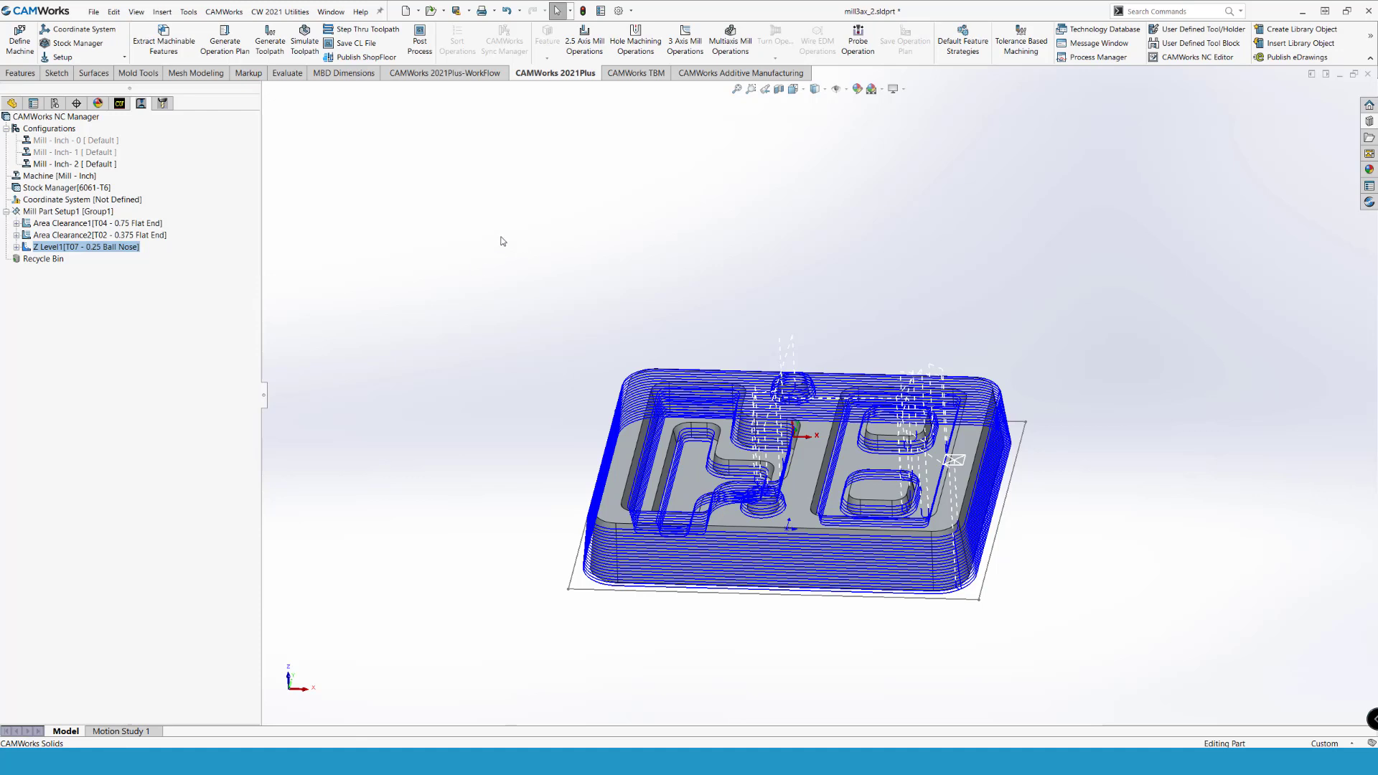
Step: Switch to Mill-Turn.SLDPRT with the chuck shown, extract its features and generate the operation plan
{"action": "left_click", "coordinate": [342, 13]}
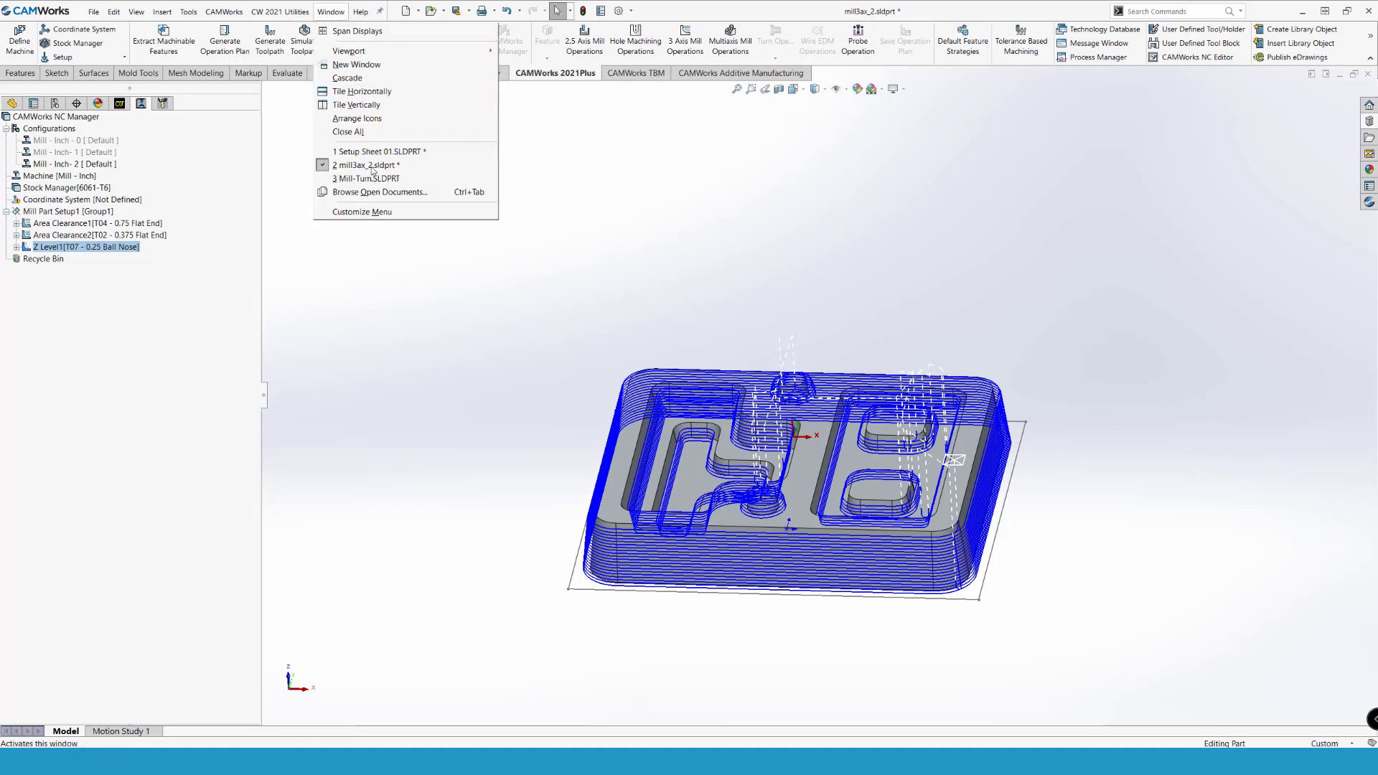
{"action": "left_click", "coordinate": [384, 181]}
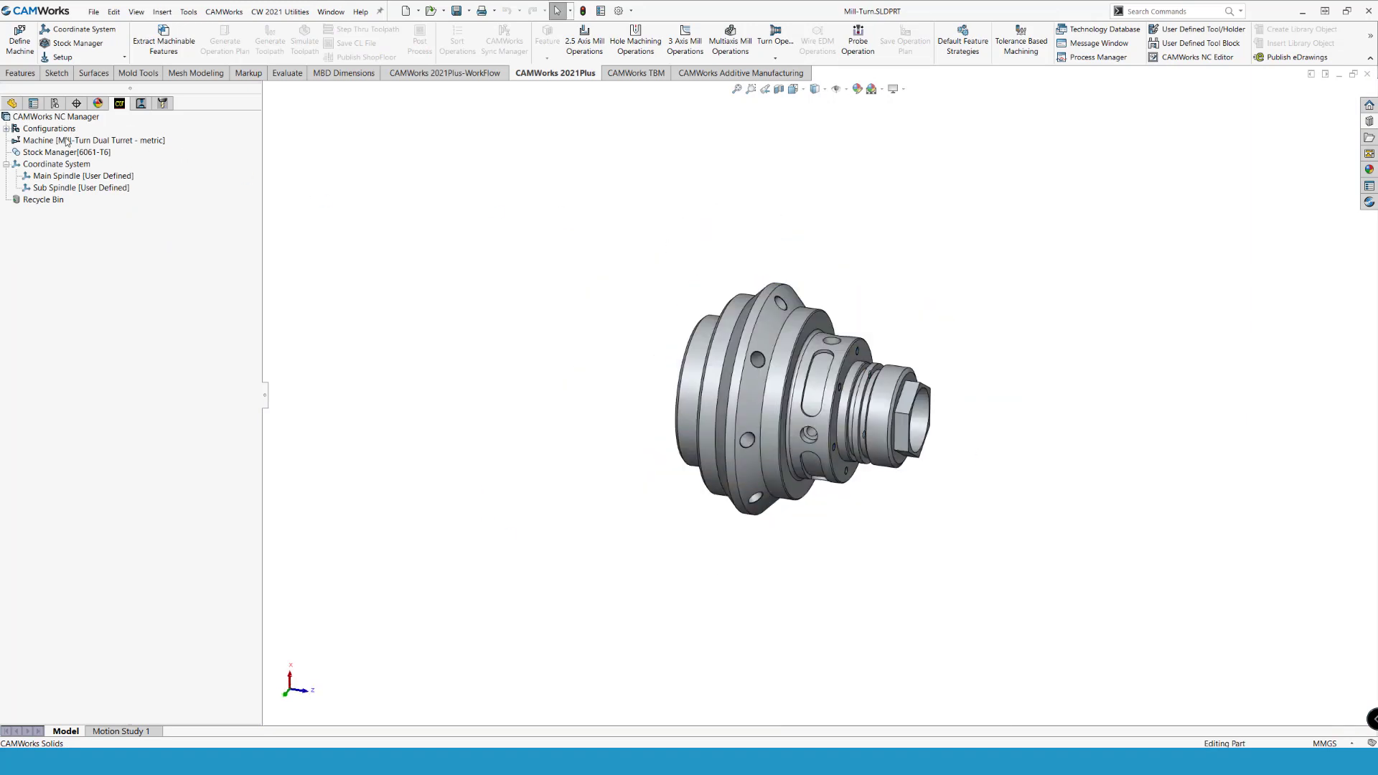
{"action": "left_click", "coordinate": [104, 142]}
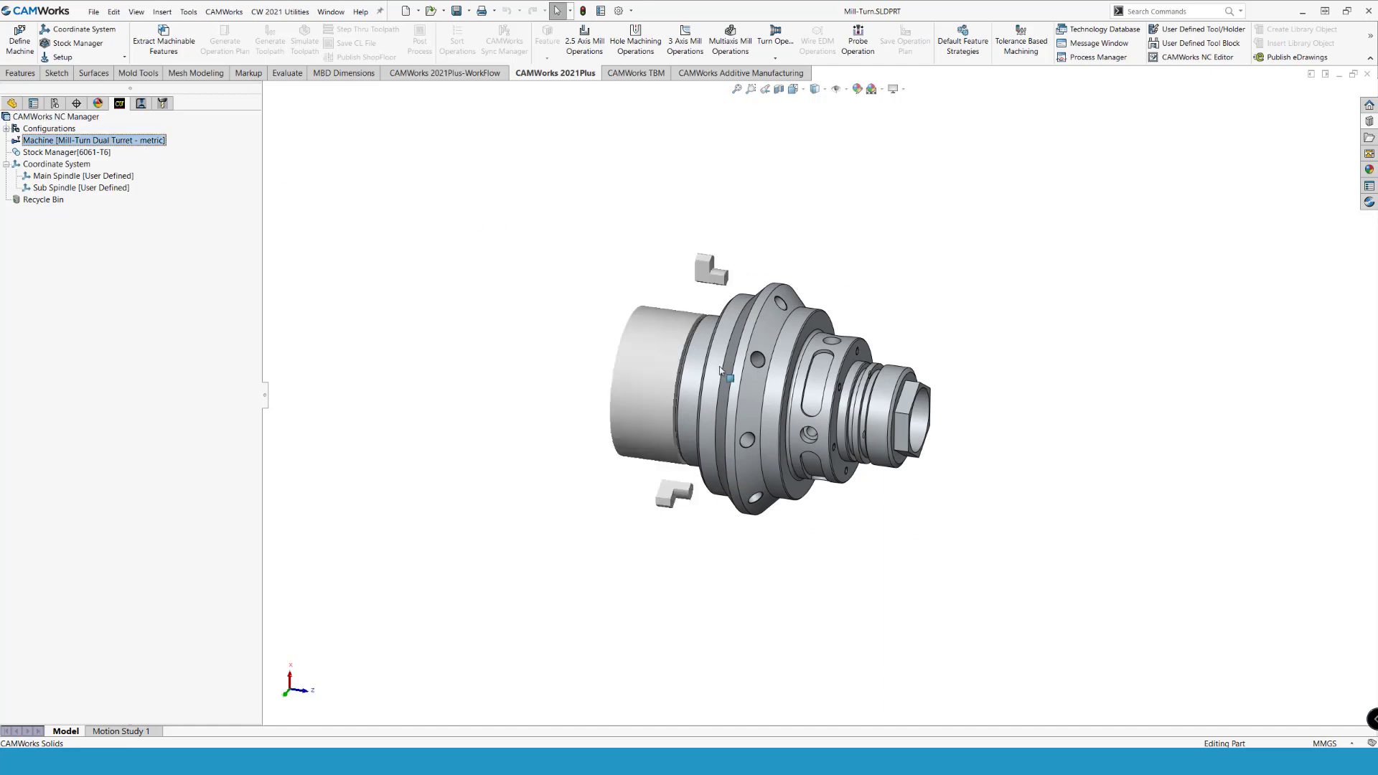
{"action": "mouse_move", "coordinate": [721, 369]}
{"action": "middle_mouse_down"}
{"action": "mouse_move", "coordinate": [818, 390]}
{"action": "mouse_move", "coordinate": [1164, 393]}
{"action": "middle_mouse_up"}
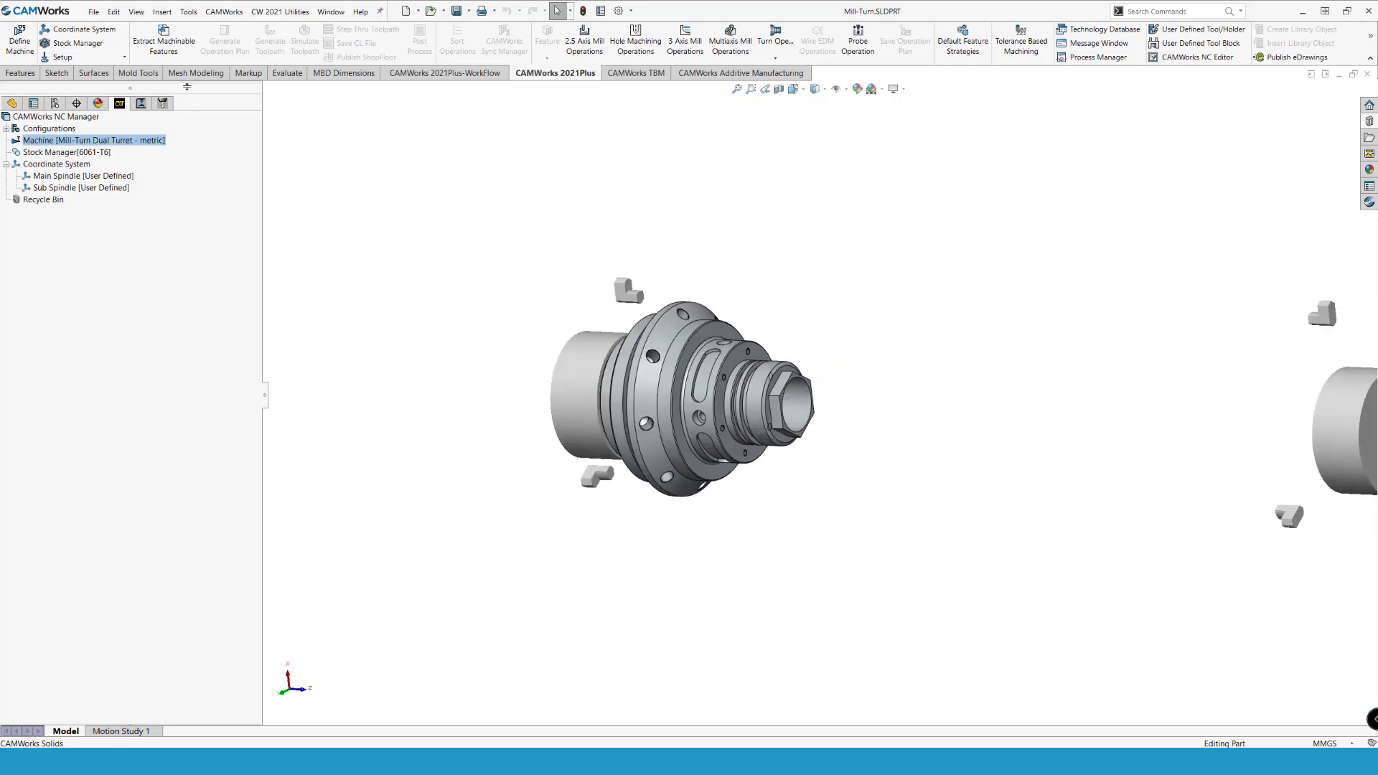
{"action": "left_click", "coordinate": [164, 38]}
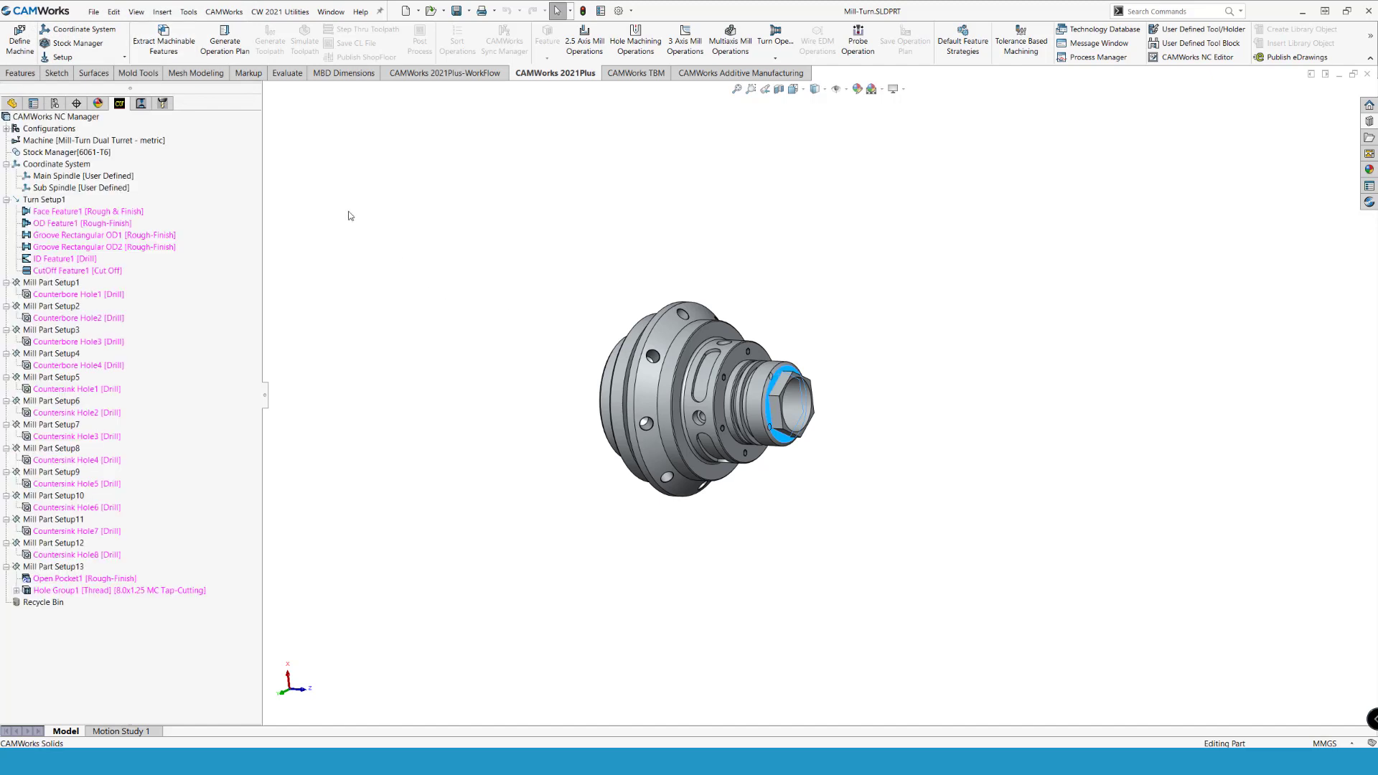
{"action": "left_click", "coordinate": [234, 46]}
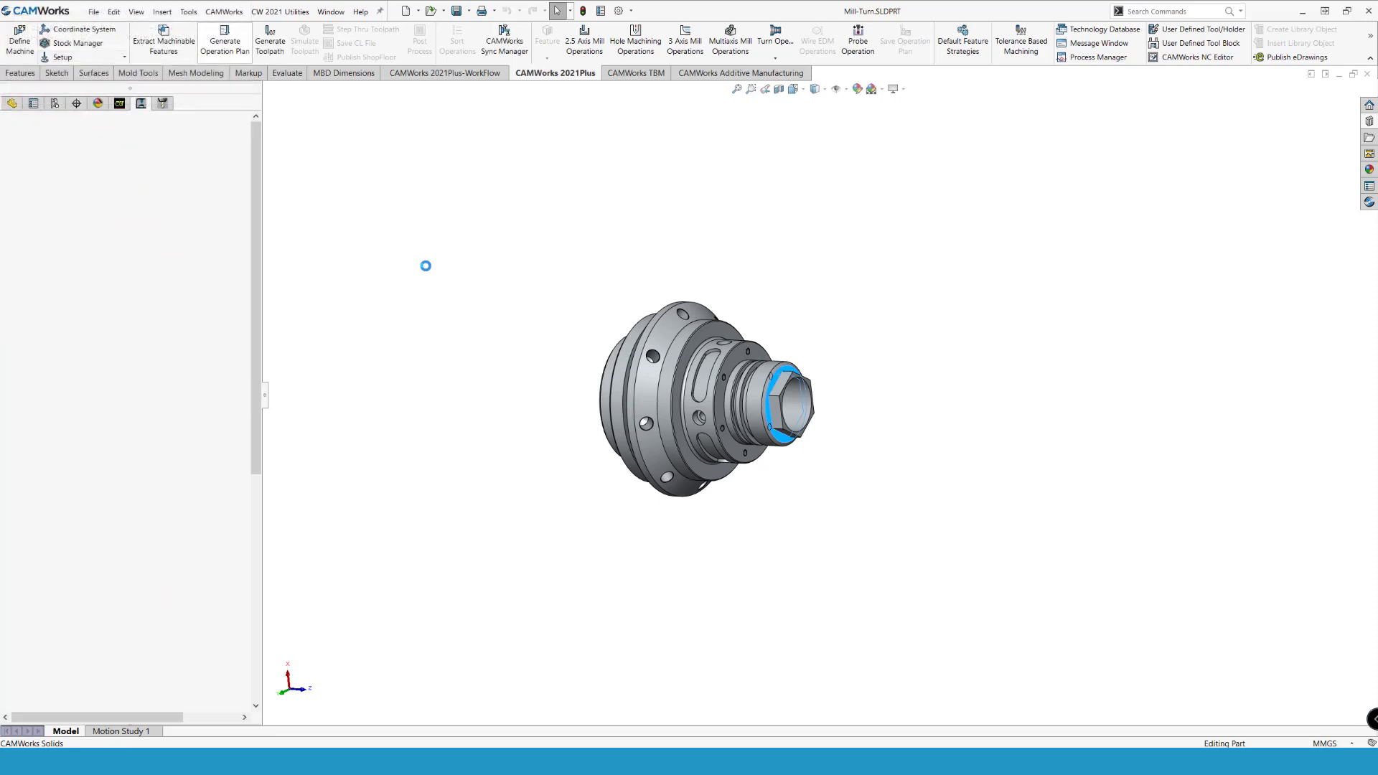
Step: Generate all toolpaths and play the simulation with every collision option set to Ignore Collision
{"action": "left_click", "coordinate": [270, 39]}
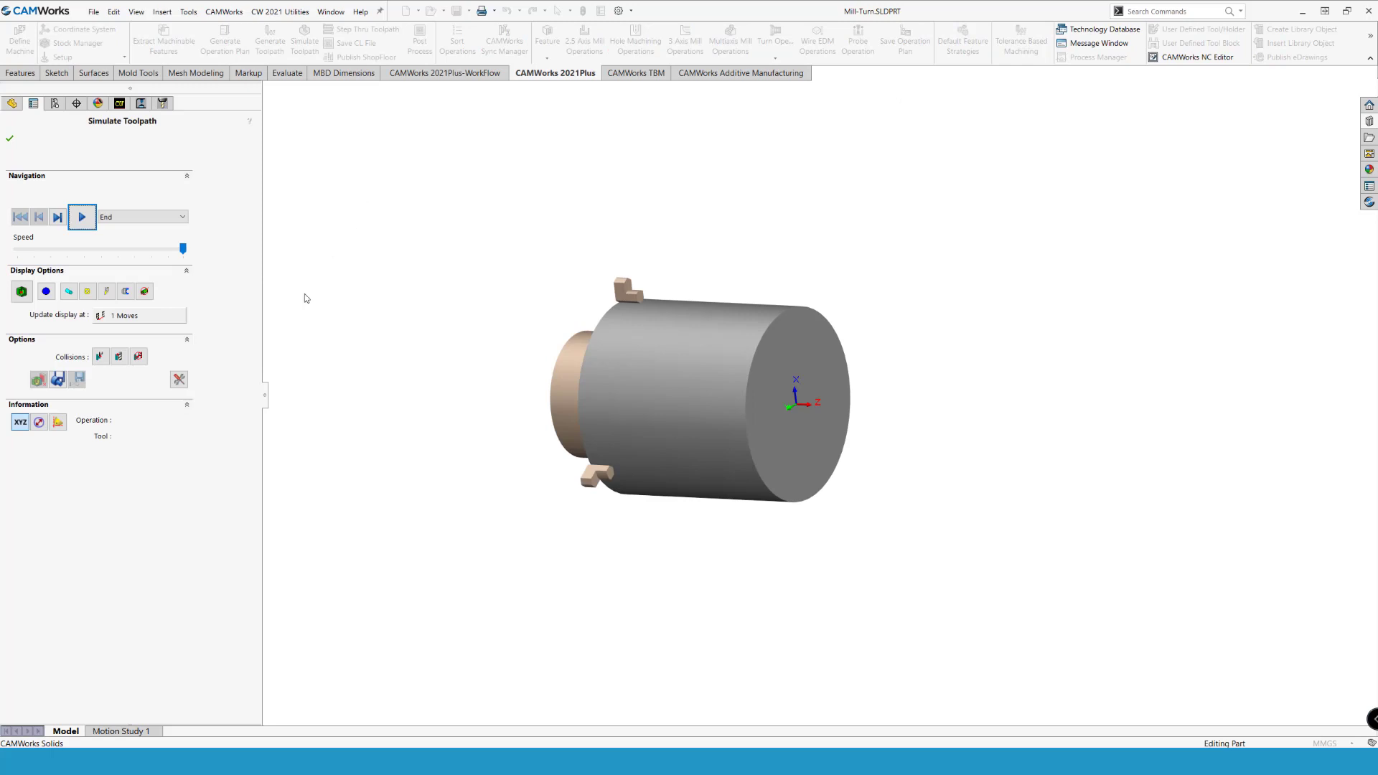
{"action": "left_click", "coordinate": [101, 362]}
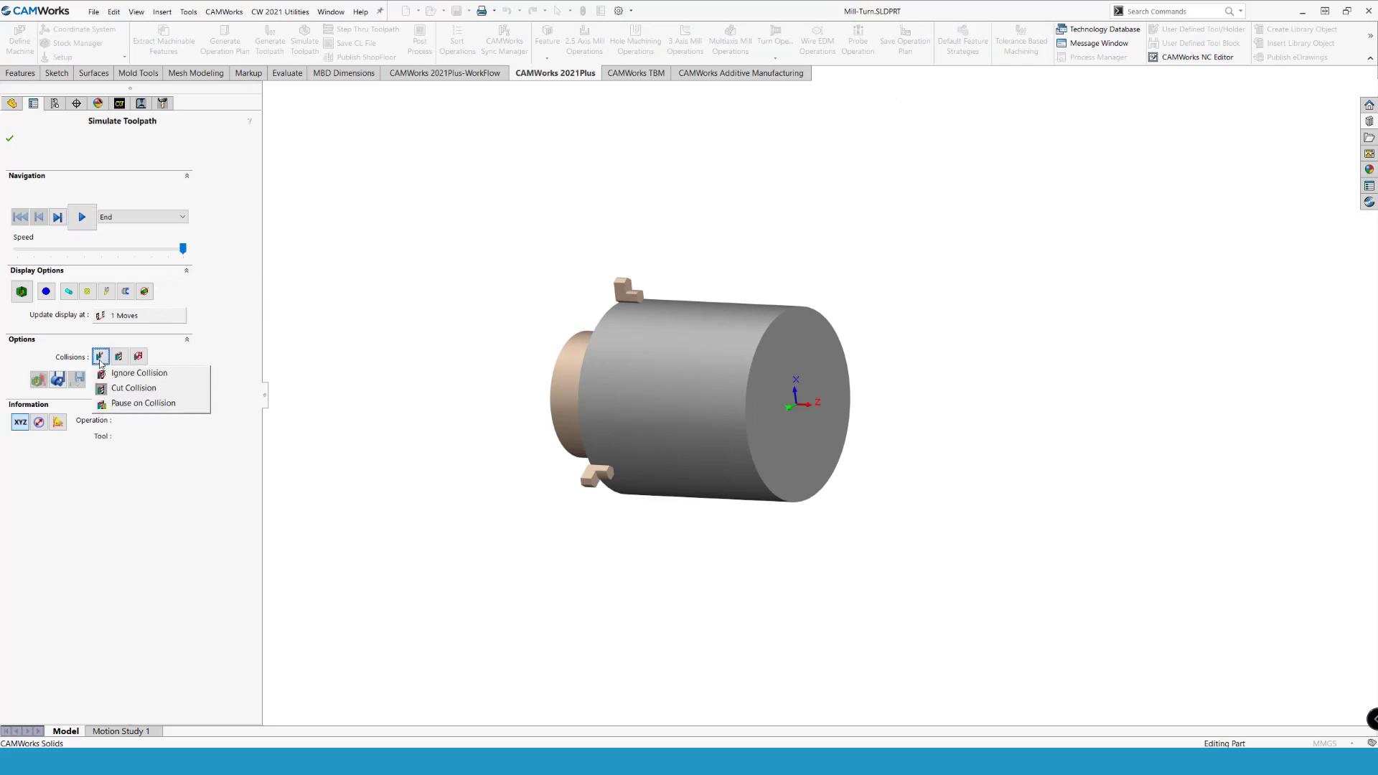
{"action": "left_click", "coordinate": [108, 373]}
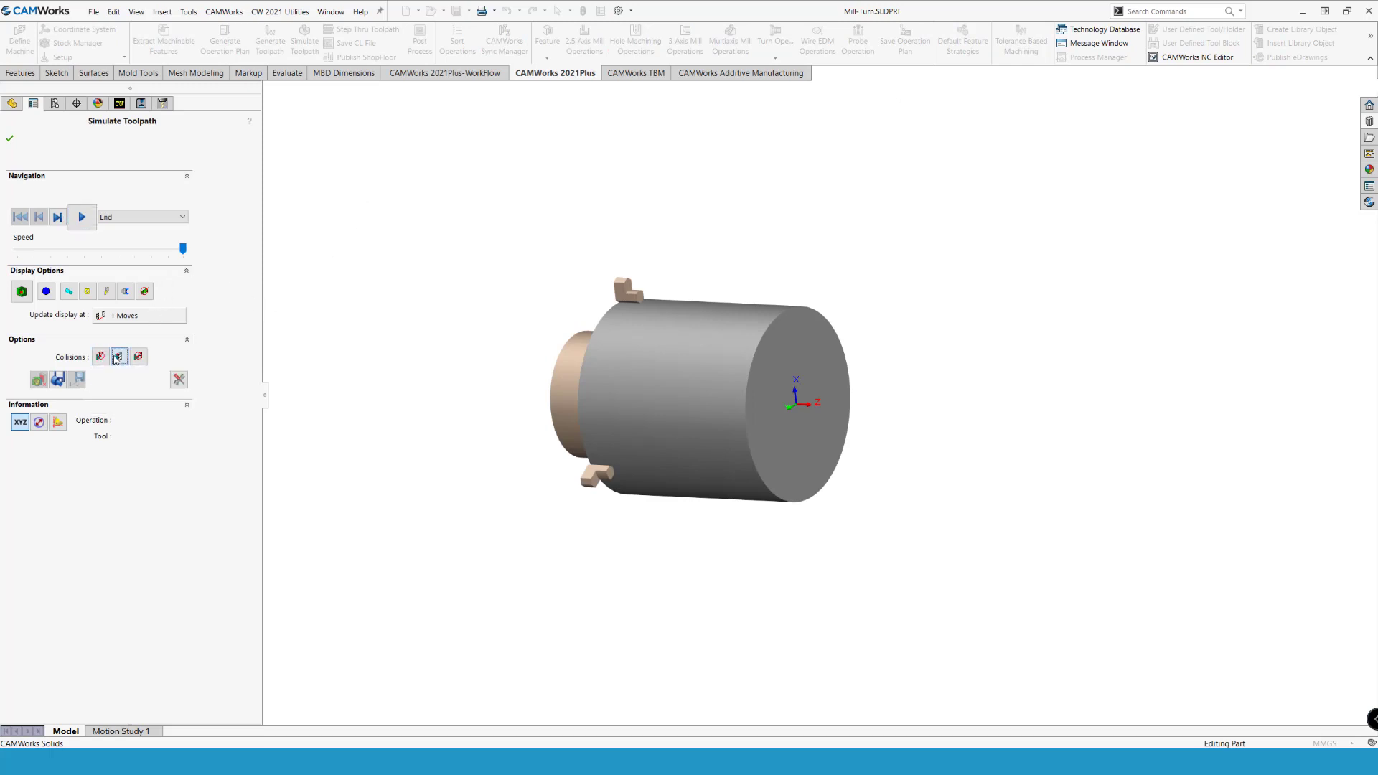
{"action": "left_click", "coordinate": [117, 356]}
{"action": "left_click", "coordinate": [139, 356]}
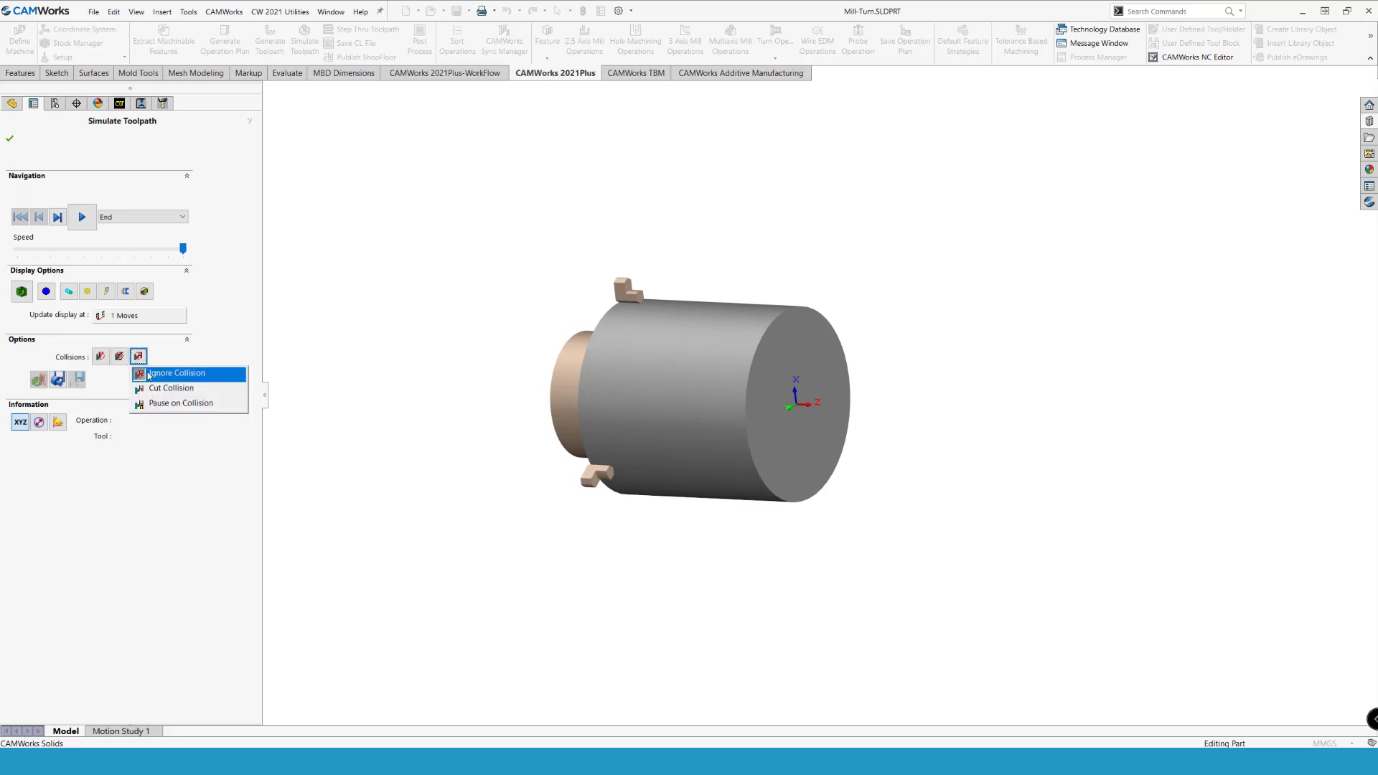
{"action": "left_click", "coordinate": [148, 374]}
{"action": "left_click", "coordinate": [83, 219]}
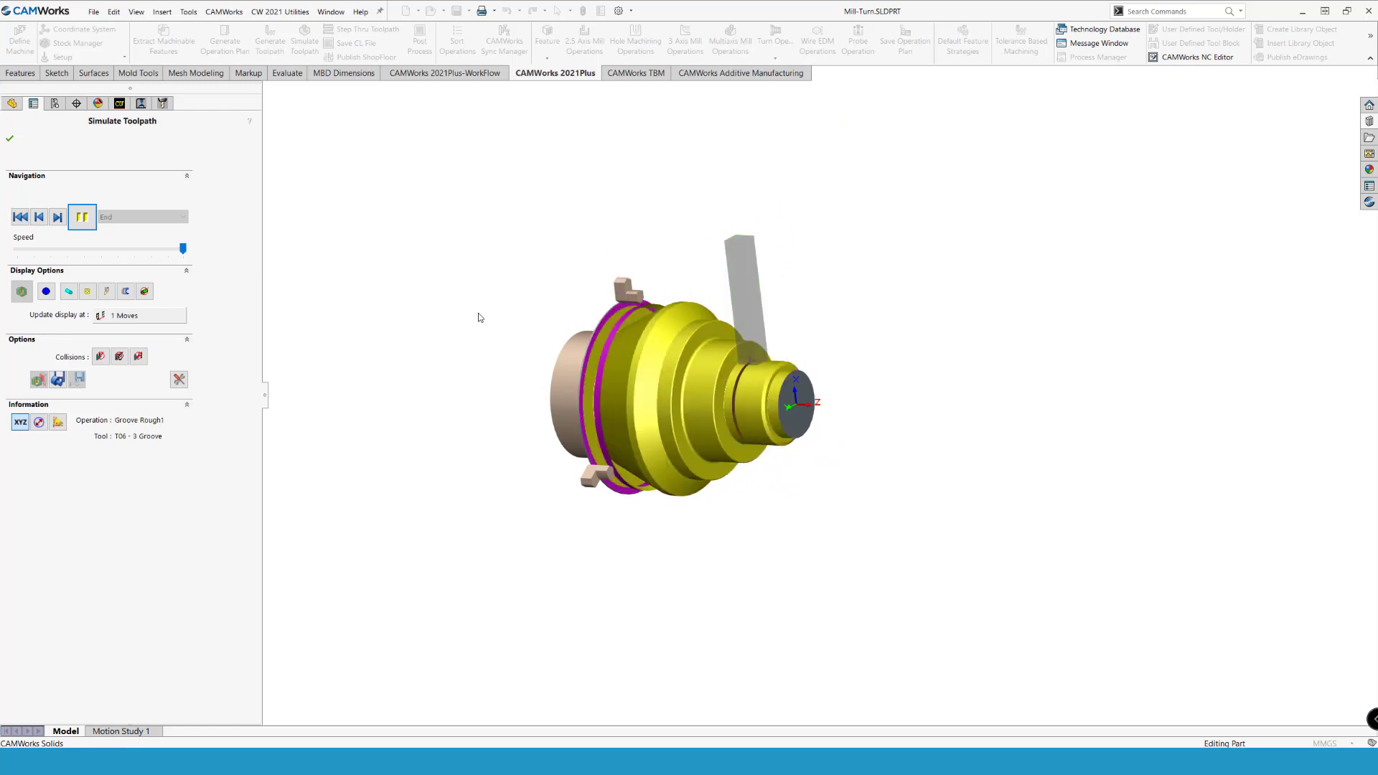
Step: Watch the simulation through to Tap1 from several orbited views, then close it
{"action": "middle_click_drag", "start_coordinate": [630, 356], "coordinate": [676, 389]}
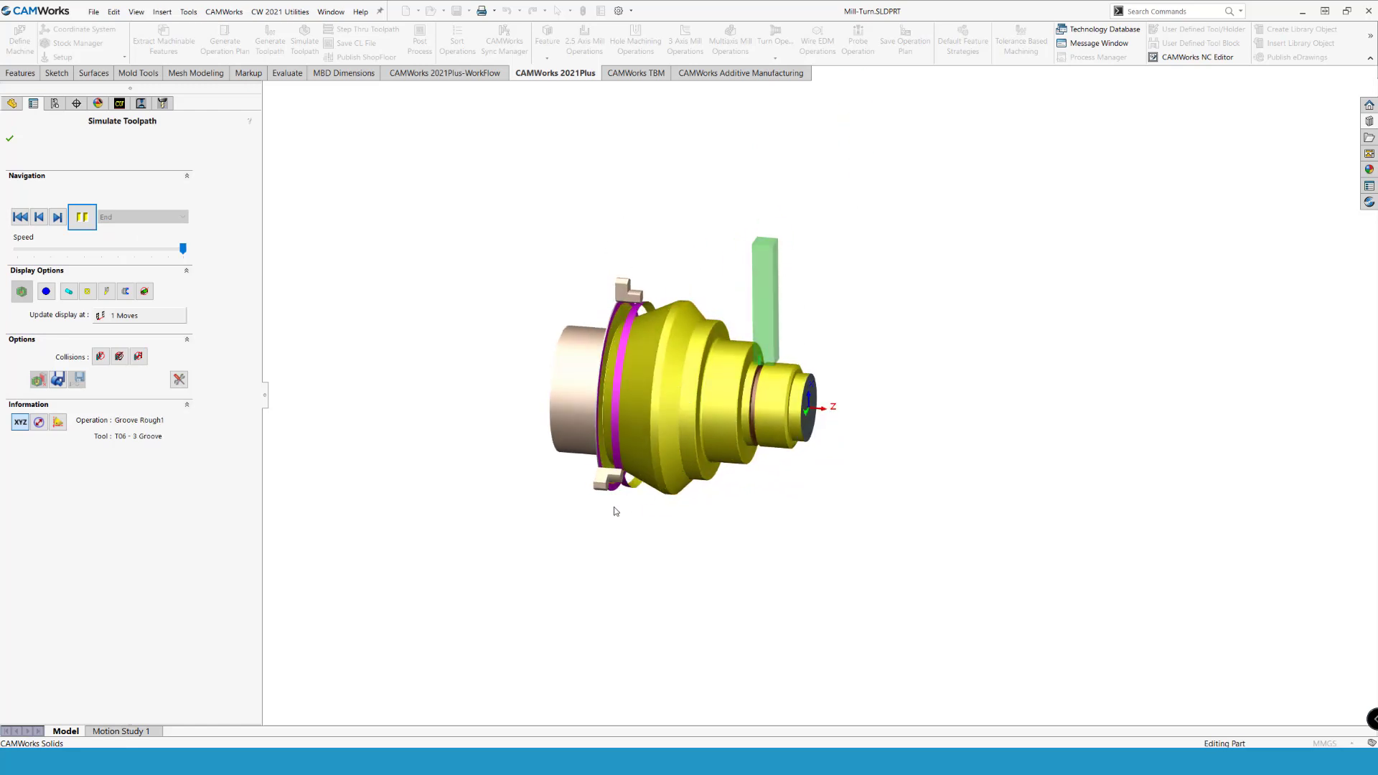
{"action": "scroll", "coordinate": [595, 485], "scroll_direction": "down", "scroll_amount": 2}
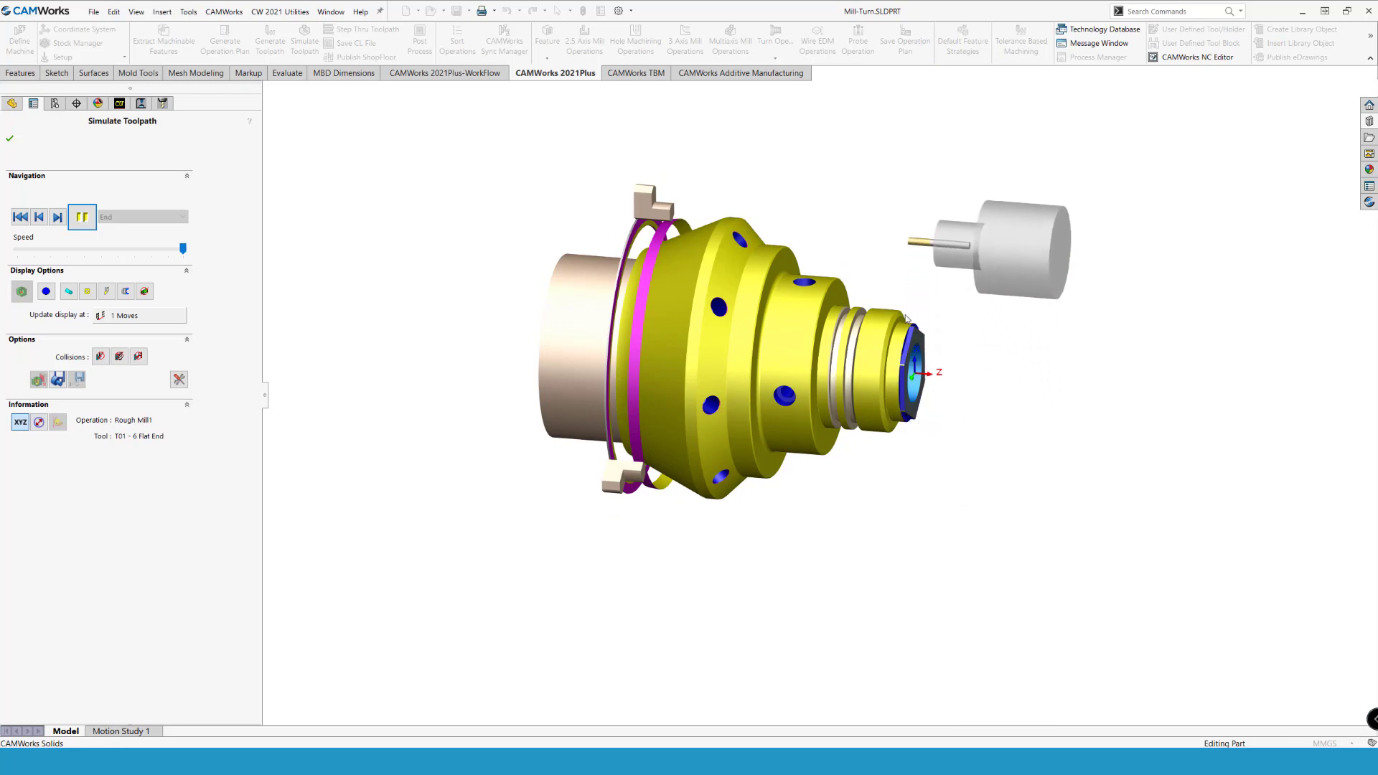
{"action": "mouse_move", "coordinate": [632, 206]}
{"action": "middle_mouse_down"}
{"action": "mouse_move", "coordinate": [779, 199]}
{"action": "mouse_move", "coordinate": [853, 161]}
{"action": "mouse_move", "coordinate": [886, 176]}
{"action": "mouse_move", "coordinate": [901, 280]}
{"action": "mouse_move", "coordinate": [939, 333]}
{"action": "middle_mouse_up"}
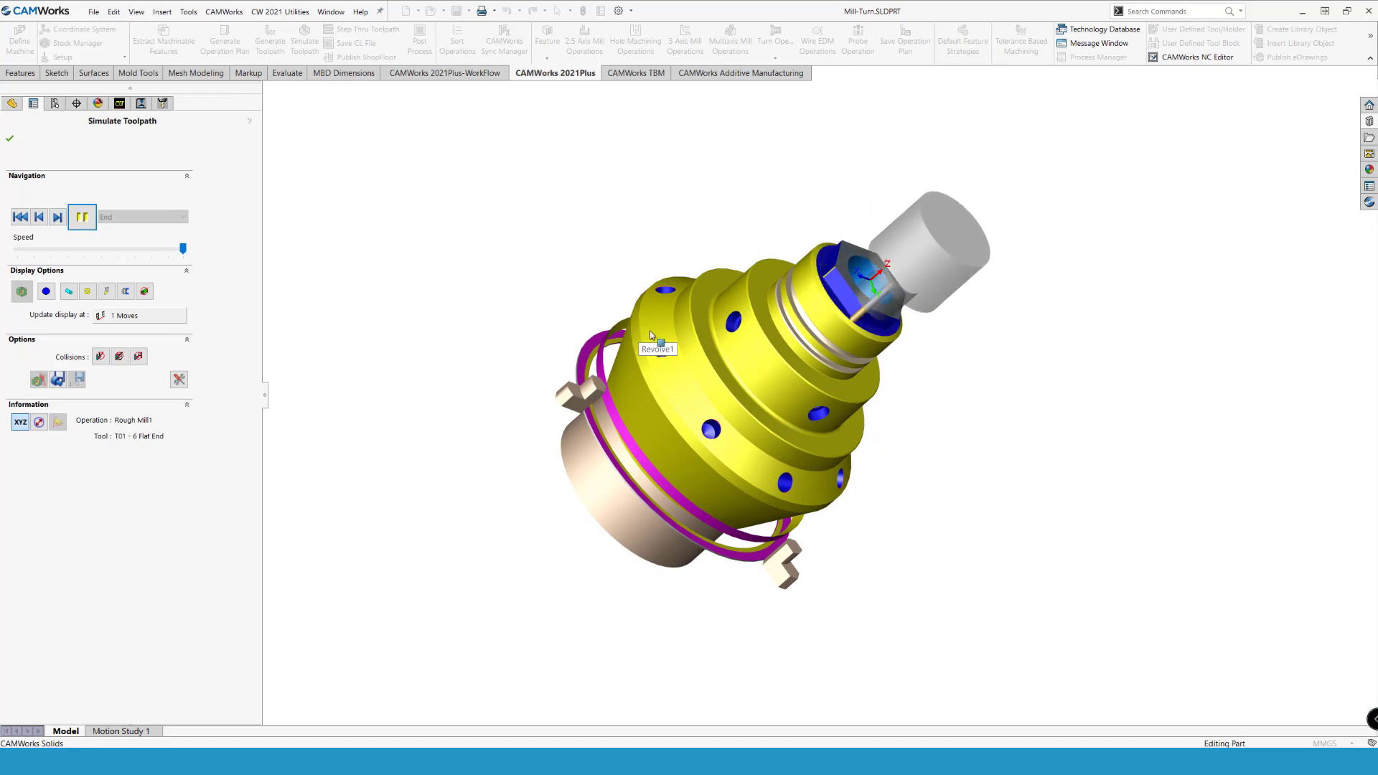
{"action": "mouse_move", "coordinate": [639, 326]}
{"action": "middle_mouse_down"}
{"action": "mouse_move", "coordinate": [601, 417]}
{"action": "mouse_move", "coordinate": [708, 227]}
{"action": "mouse_move", "coordinate": [650, 366]}
{"action": "middle_mouse_up"}
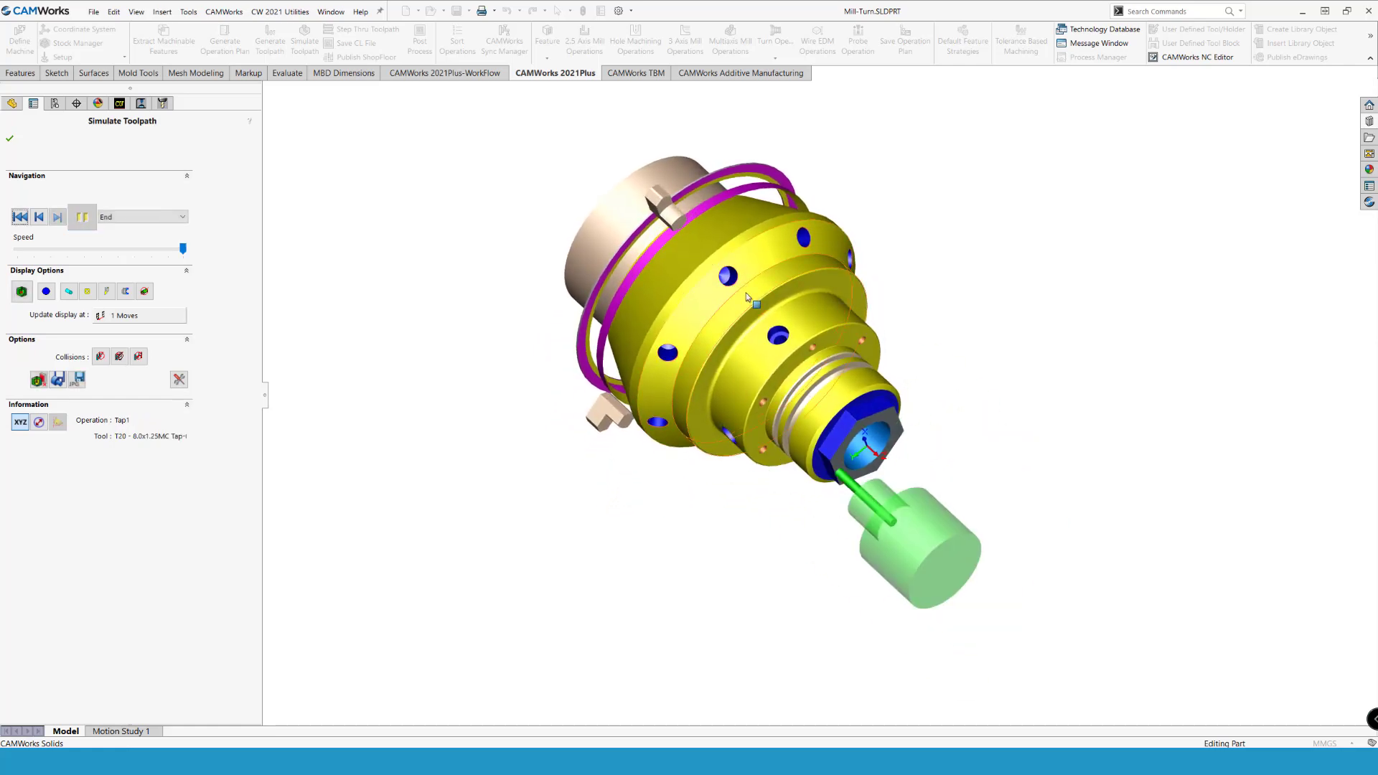
{"action": "mouse_move", "coordinate": [735, 350]}
{"action": "middle_mouse_down"}
{"action": "mouse_move", "coordinate": [788, 384]}
{"action": "mouse_move", "coordinate": [816, 272]}
{"action": "mouse_move", "coordinate": [824, 330]}
{"action": "mouse_move", "coordinate": [933, 330]}
{"action": "middle_mouse_up"}
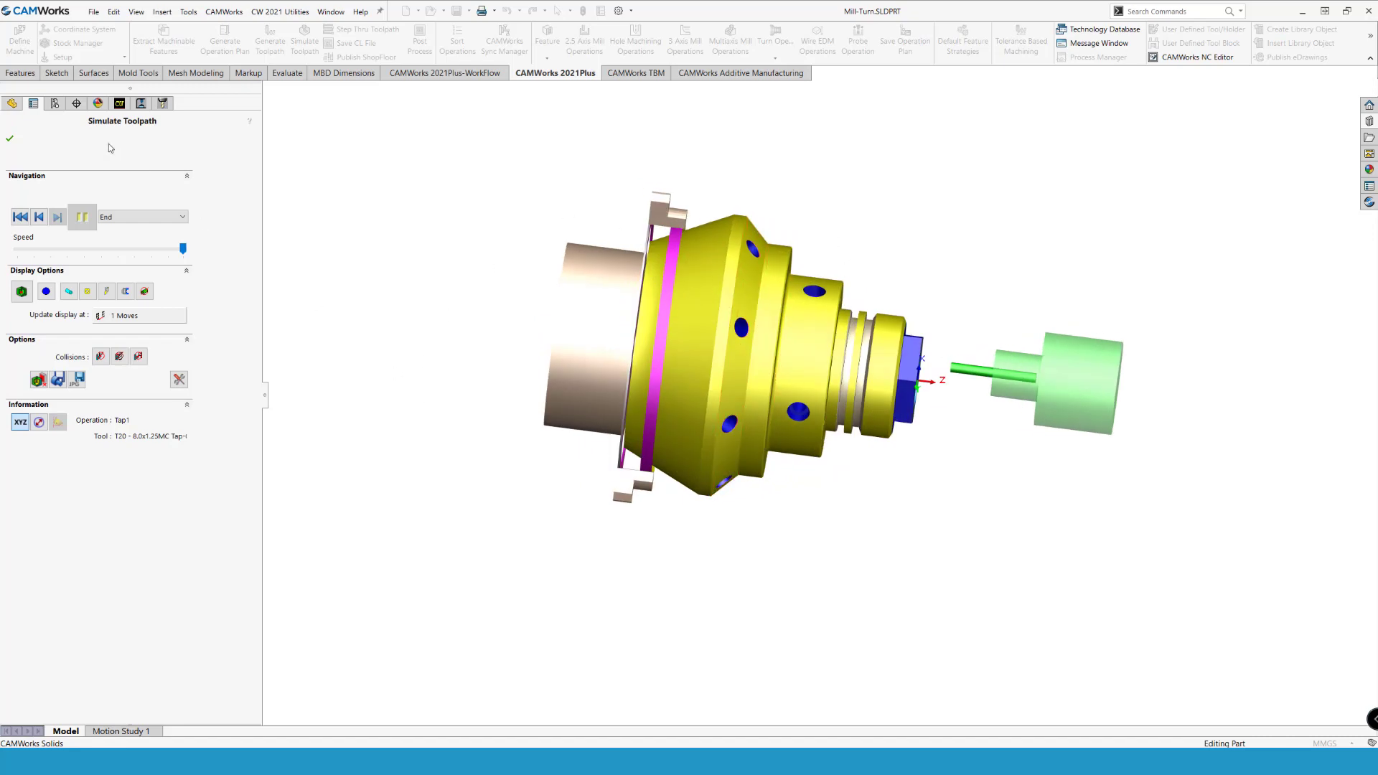
{"action": "left_click", "coordinate": [10, 139]}
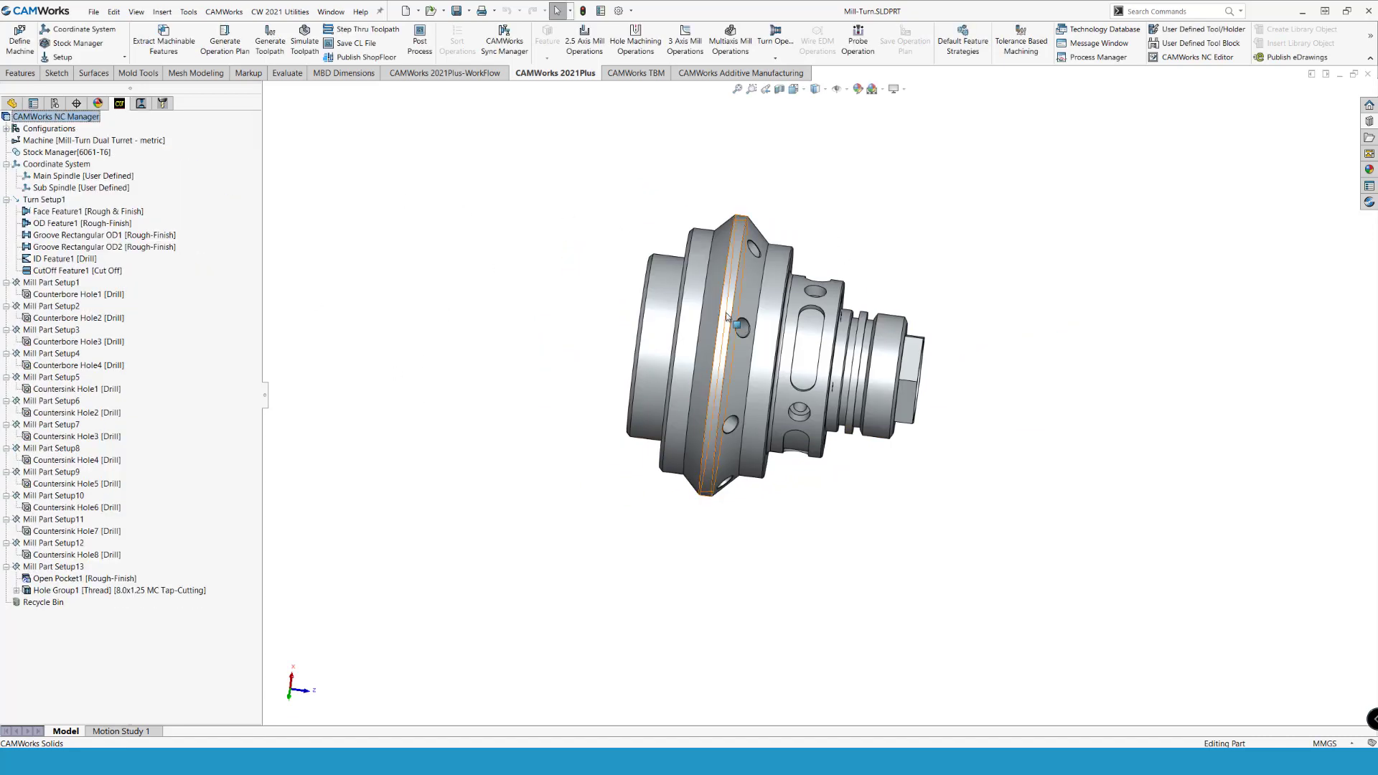
Step: Add Wrapped Pocket1 to Mill Part Setup1 from the slot face, cut up to CW Face-62
{"action": "middle_click_drag", "start_coordinate": [718, 316], "coordinate": [676, 296]}
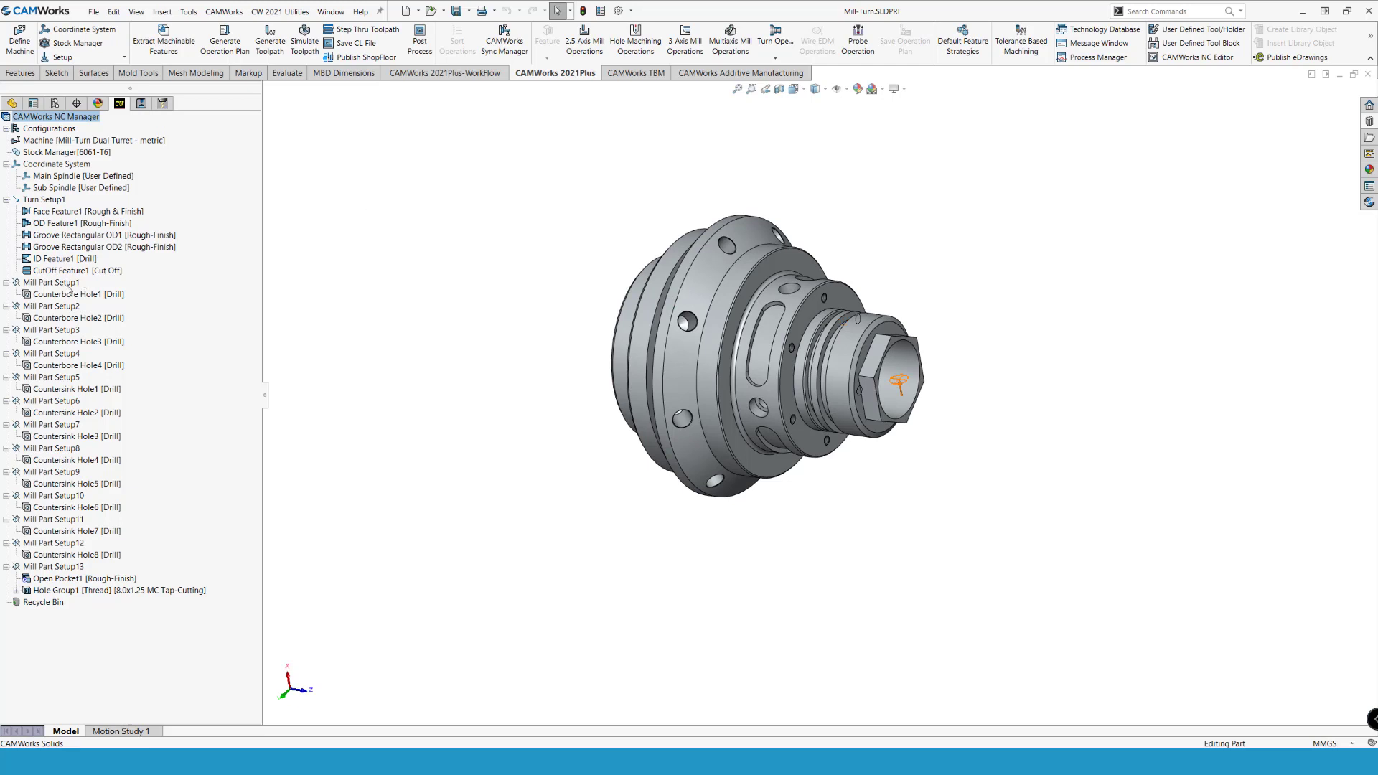
{"action": "right_click", "coordinate": [55, 283]}
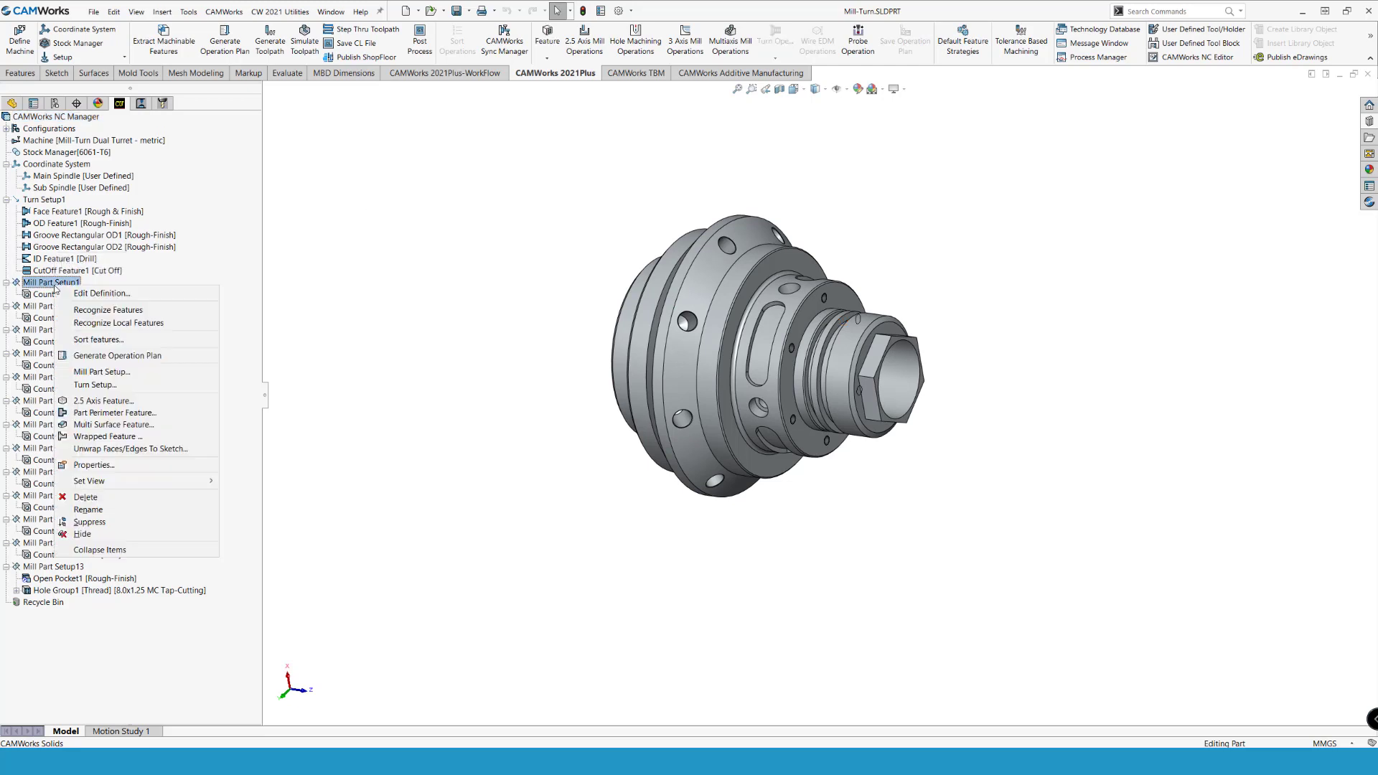
{"action": "left_click", "coordinate": [111, 404]}
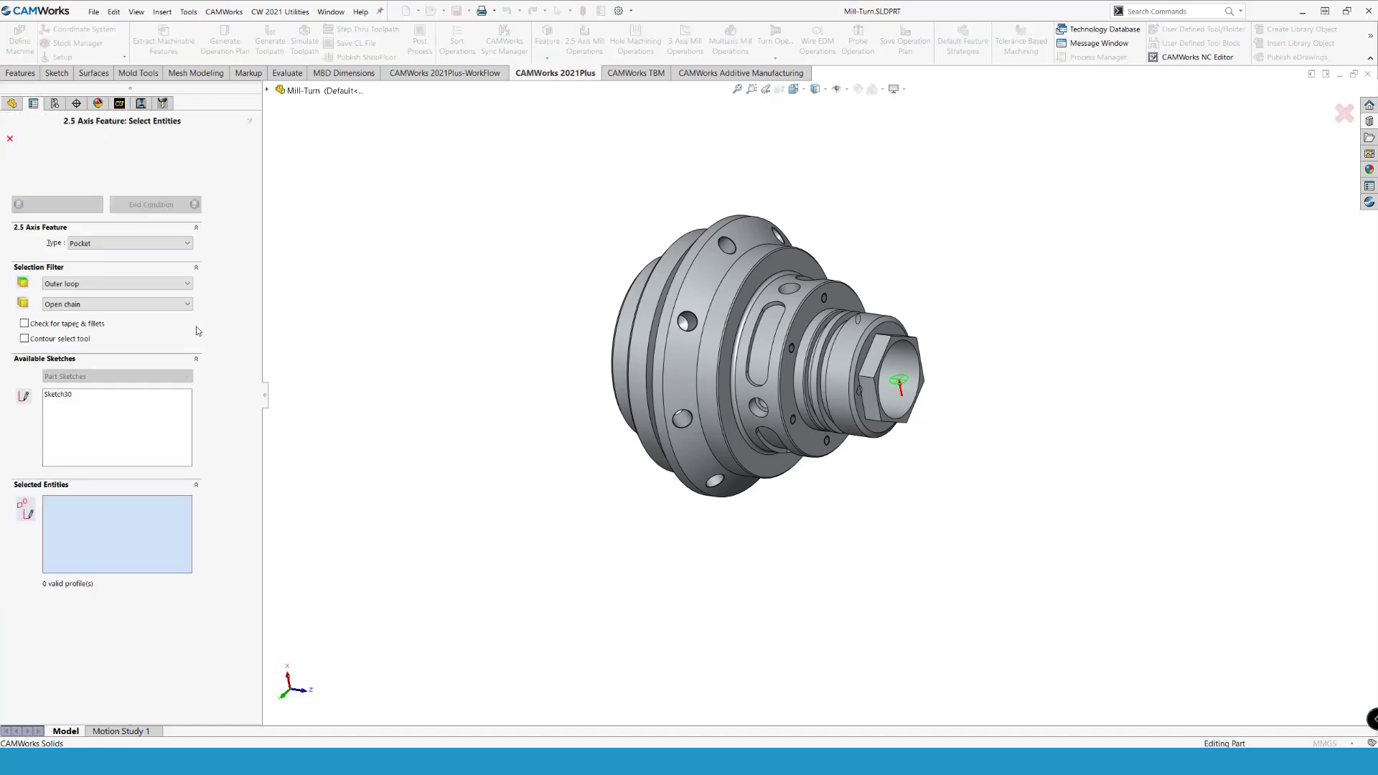
{"action": "left_click", "coordinate": [10, 138]}
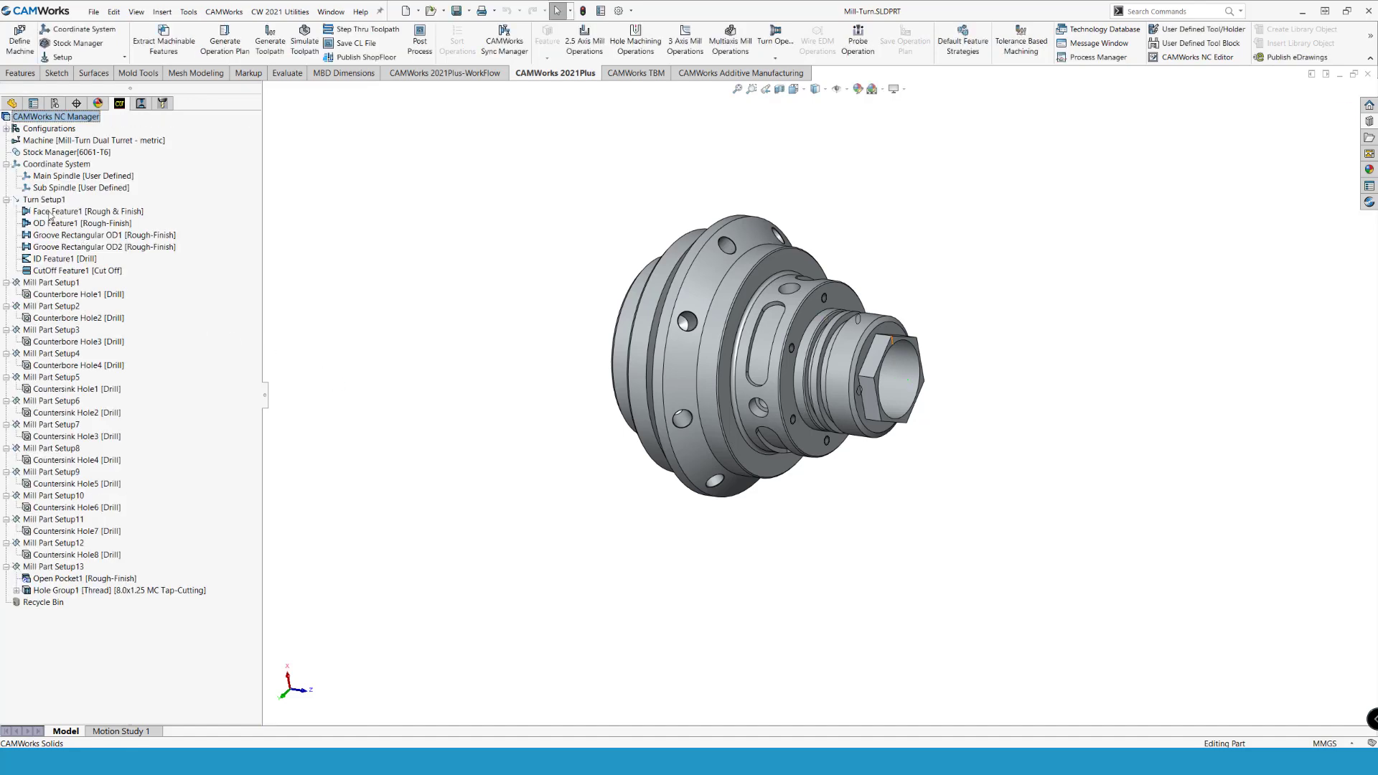
{"action": "right_click", "coordinate": [56, 285]}
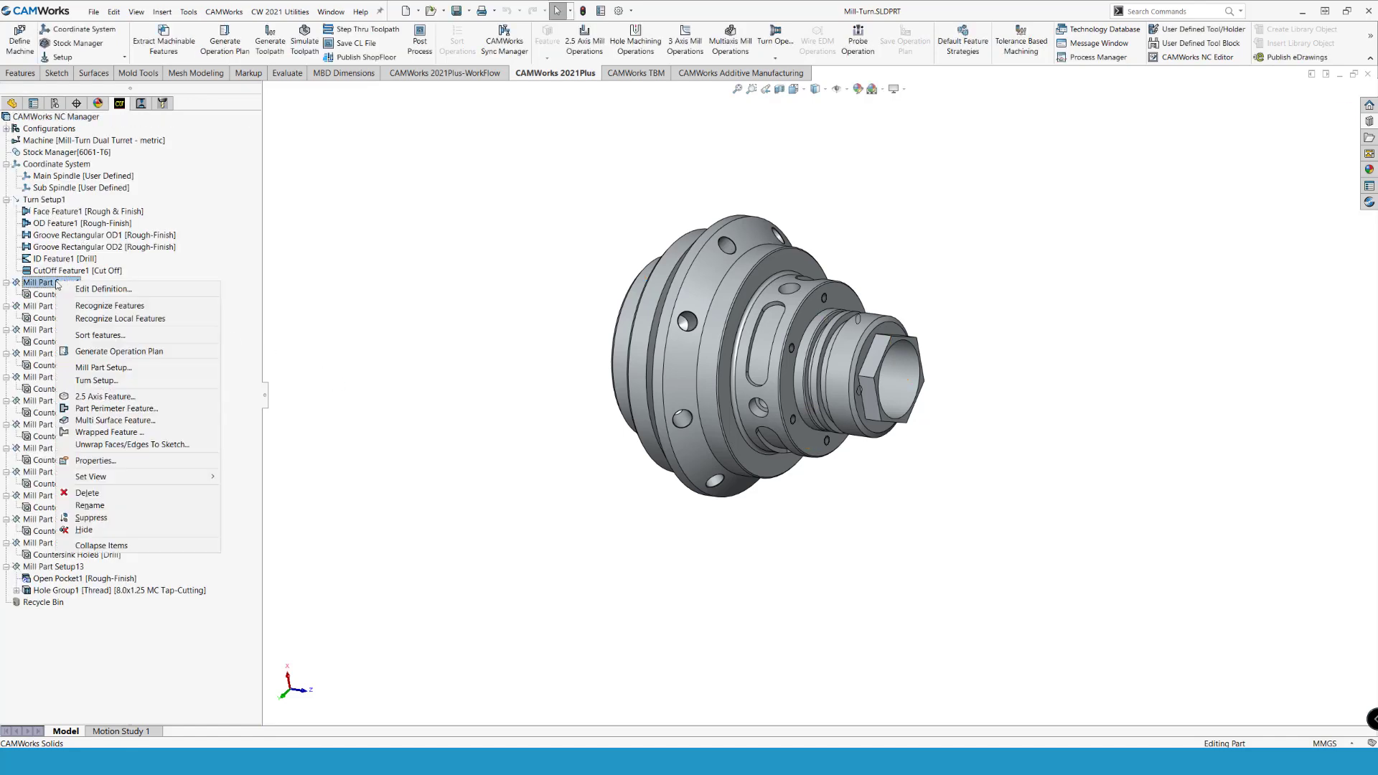
{"action": "left_click", "coordinate": [119, 433]}
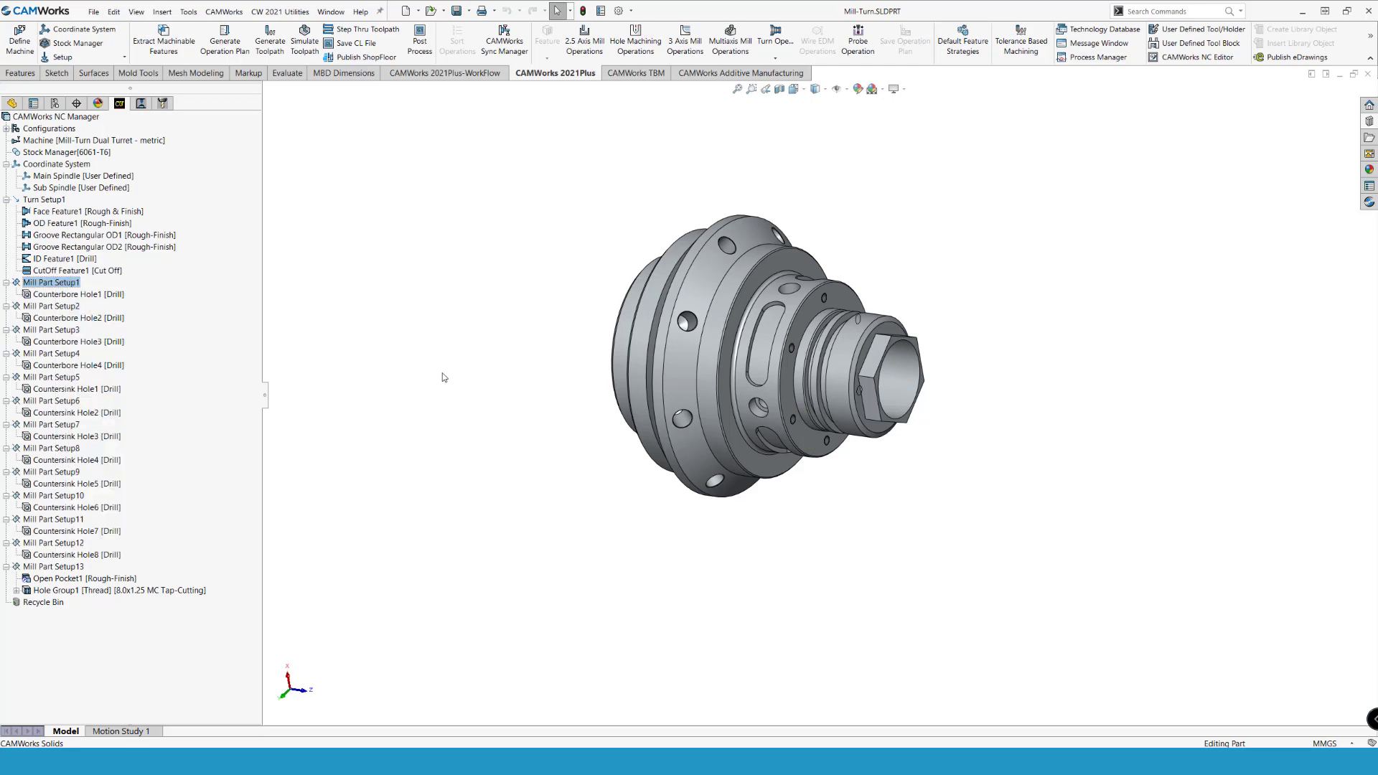
{"action": "scroll", "coordinate": [770, 352], "scroll_direction": "up", "scroll_amount": 3}
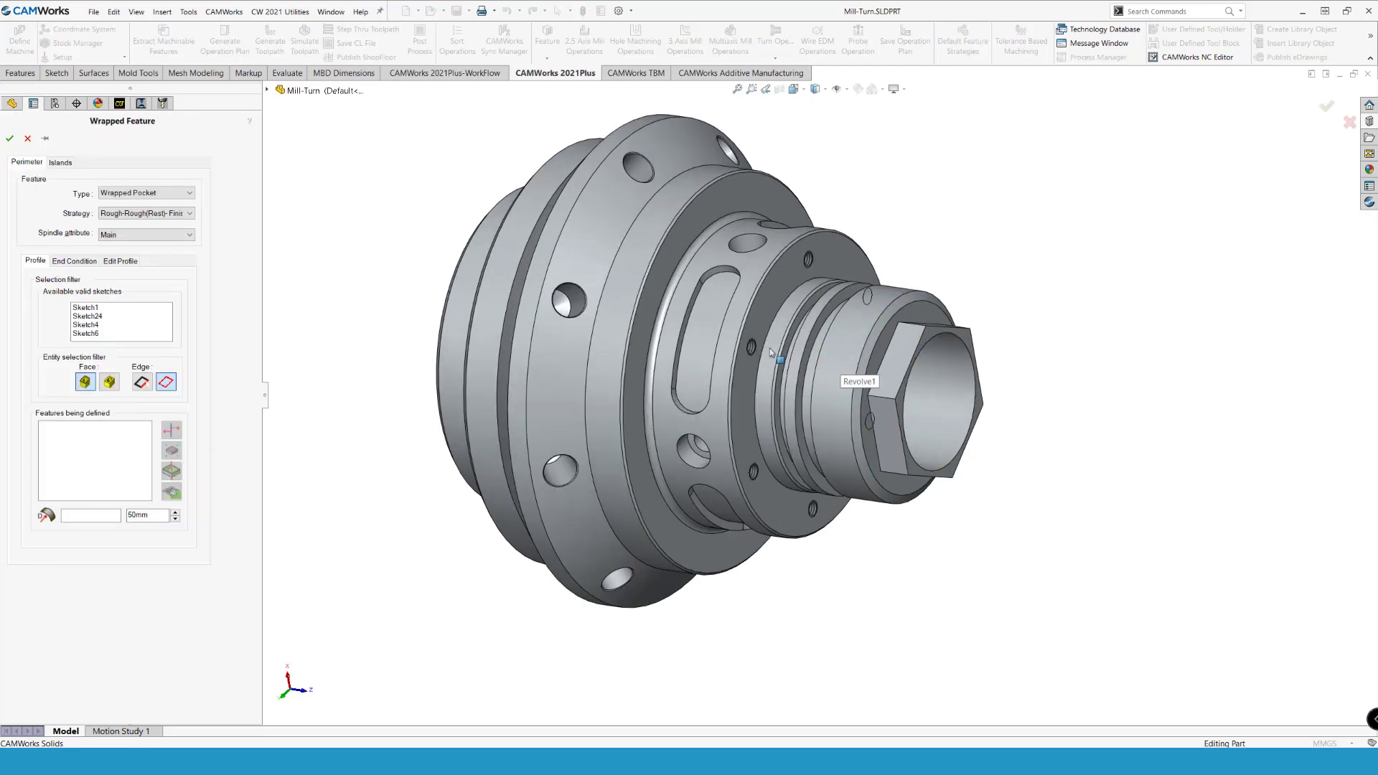
{"action": "left_click", "coordinate": [707, 341]}
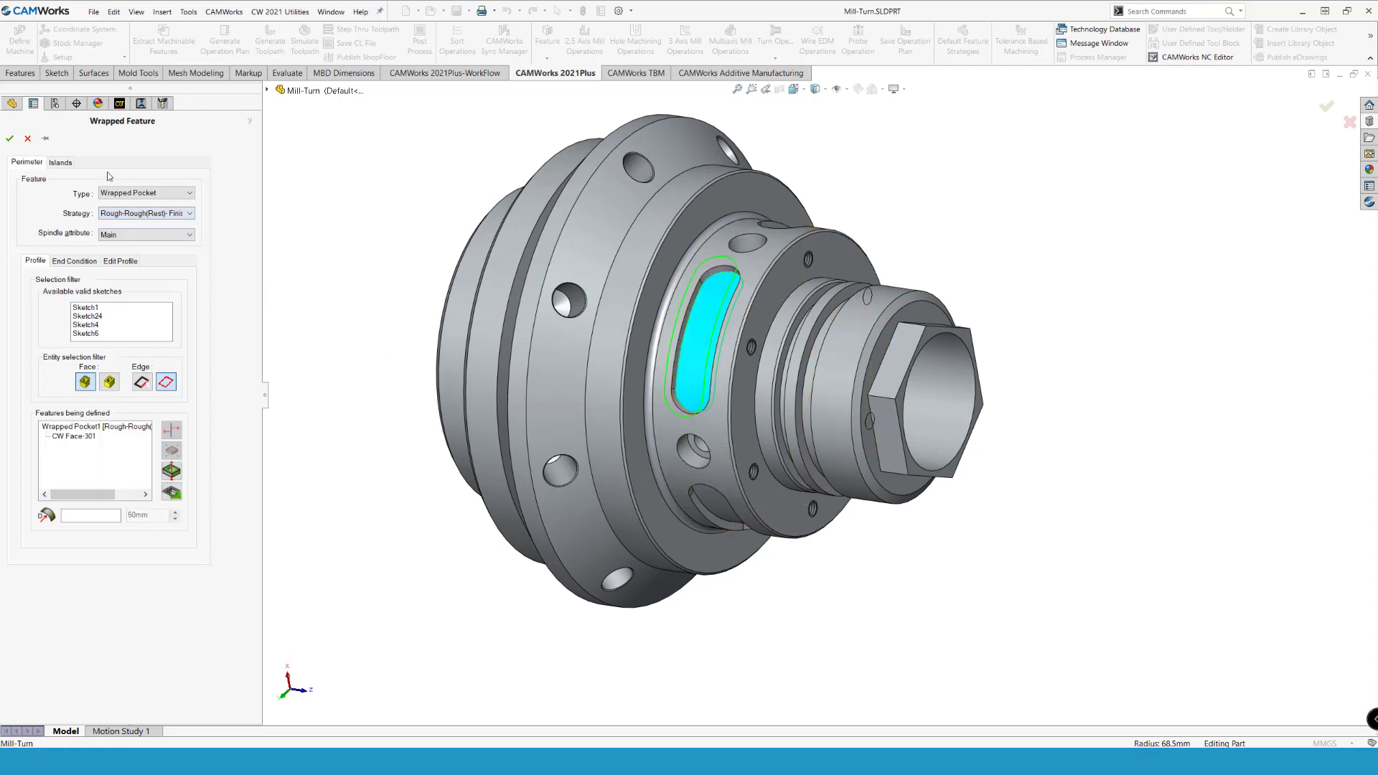
{"action": "left_click", "coordinate": [65, 261]}
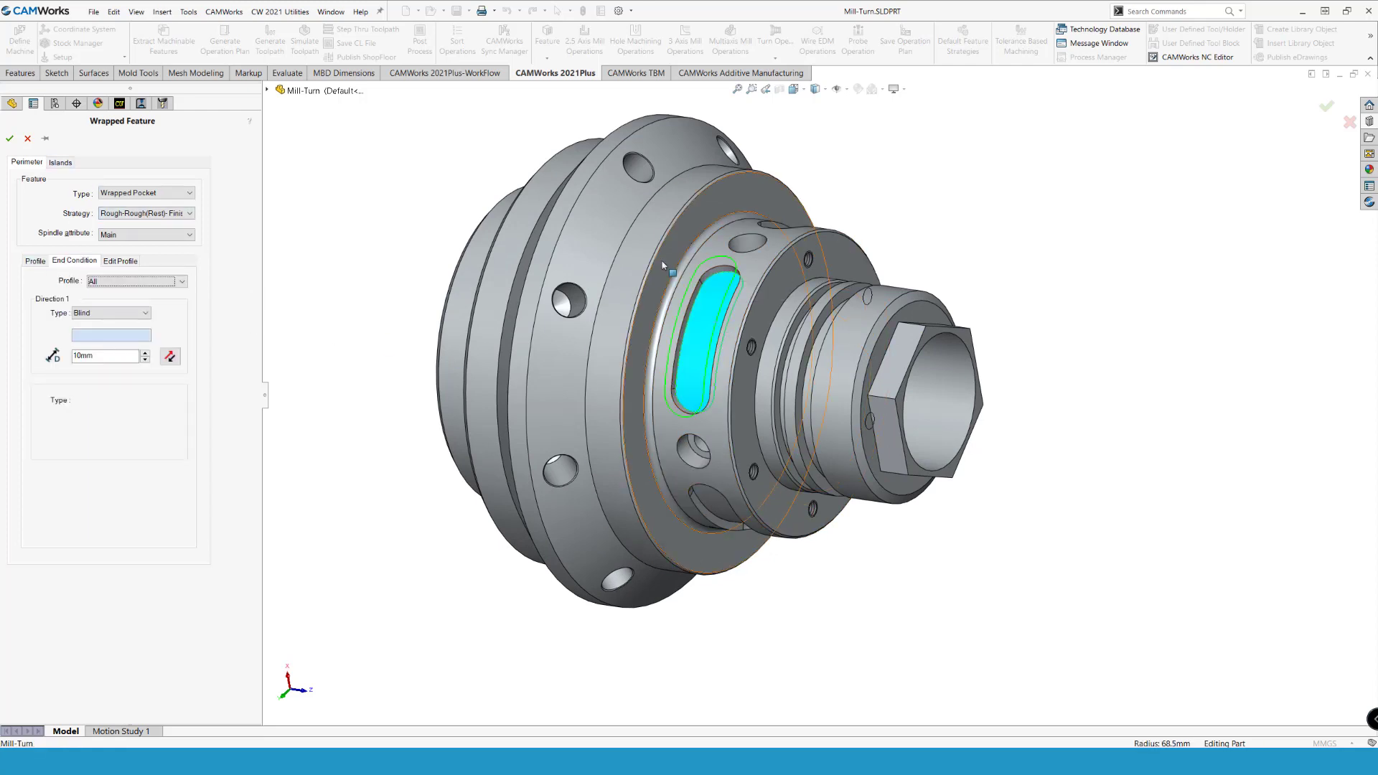
{"action": "left_click", "coordinate": [609, 398]}
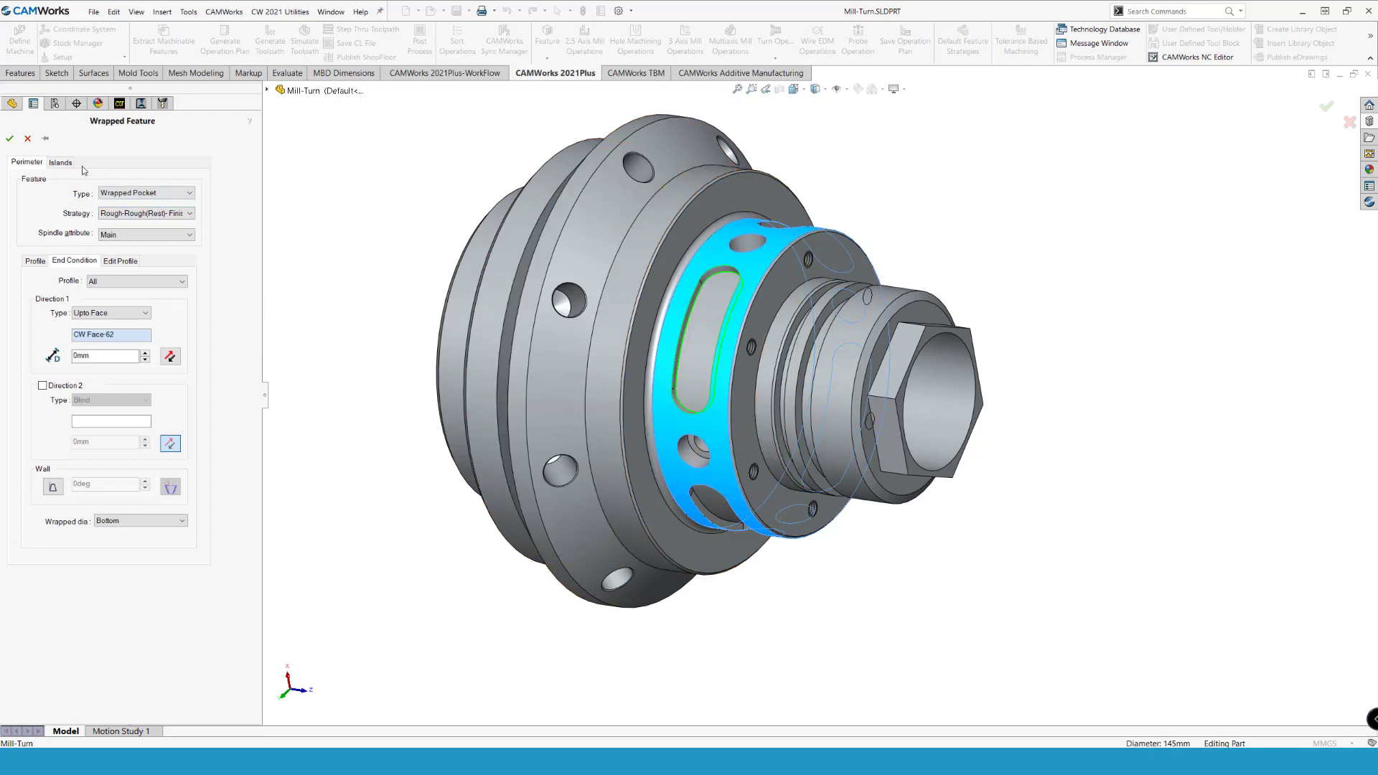
{"action": "left_click", "coordinate": [9, 137]}
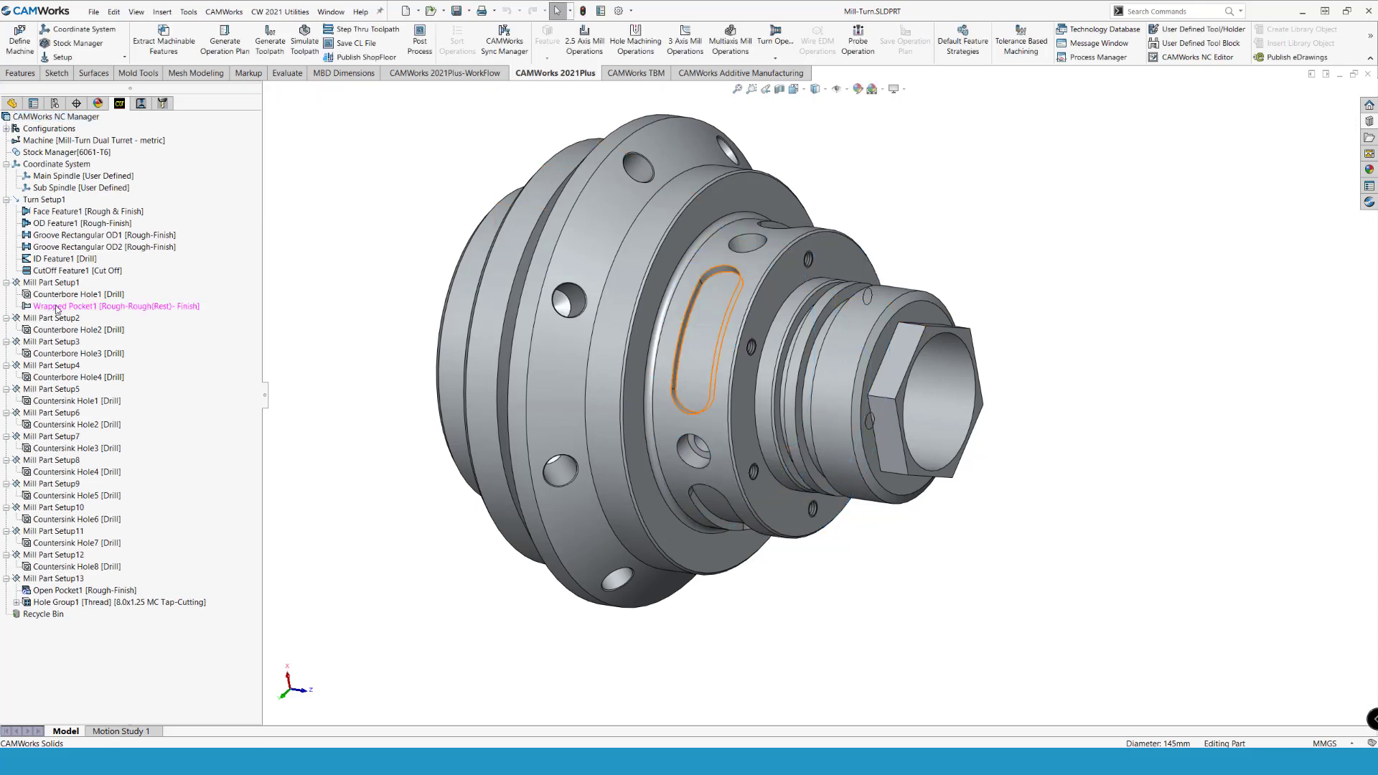
{"action": "left_click", "coordinate": [58, 308]}
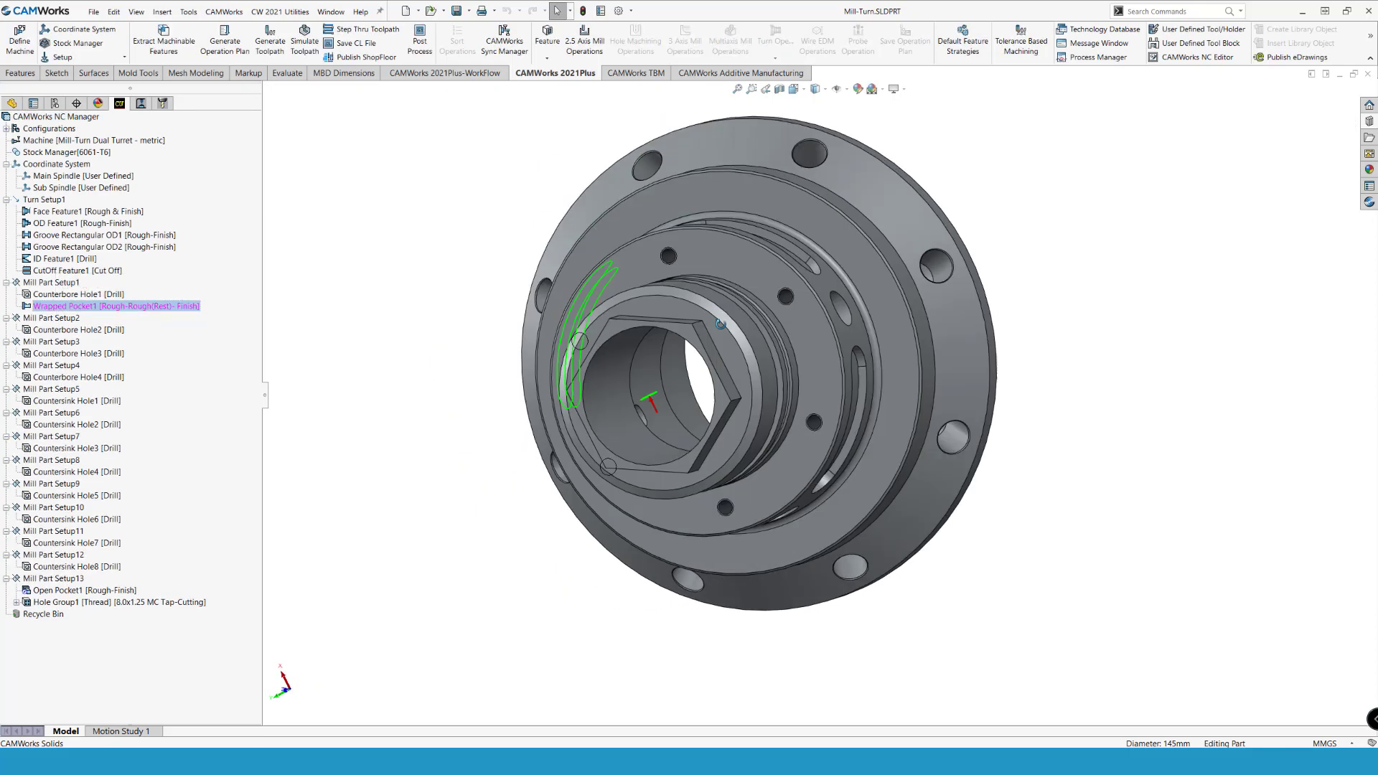
Step: Create a four-instance circular pattern of Wrapped Pocket1 around face CW Face-62
{"action": "right_click", "coordinate": [73, 310]}
{"action": "mouse_move", "coordinate": [104, 329]}
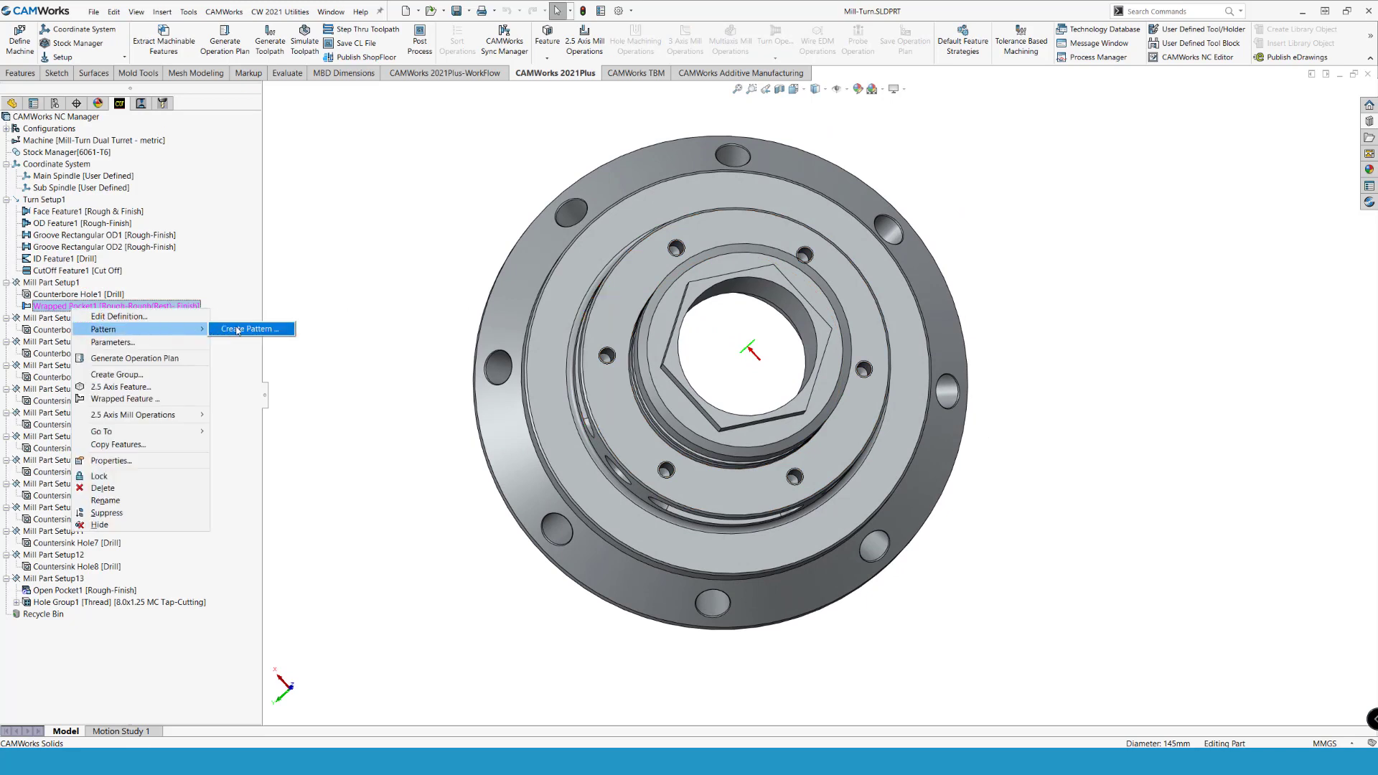
{"action": "left_click", "coordinate": [248, 329]}
{"action": "left_click", "coordinate": [112, 185]}
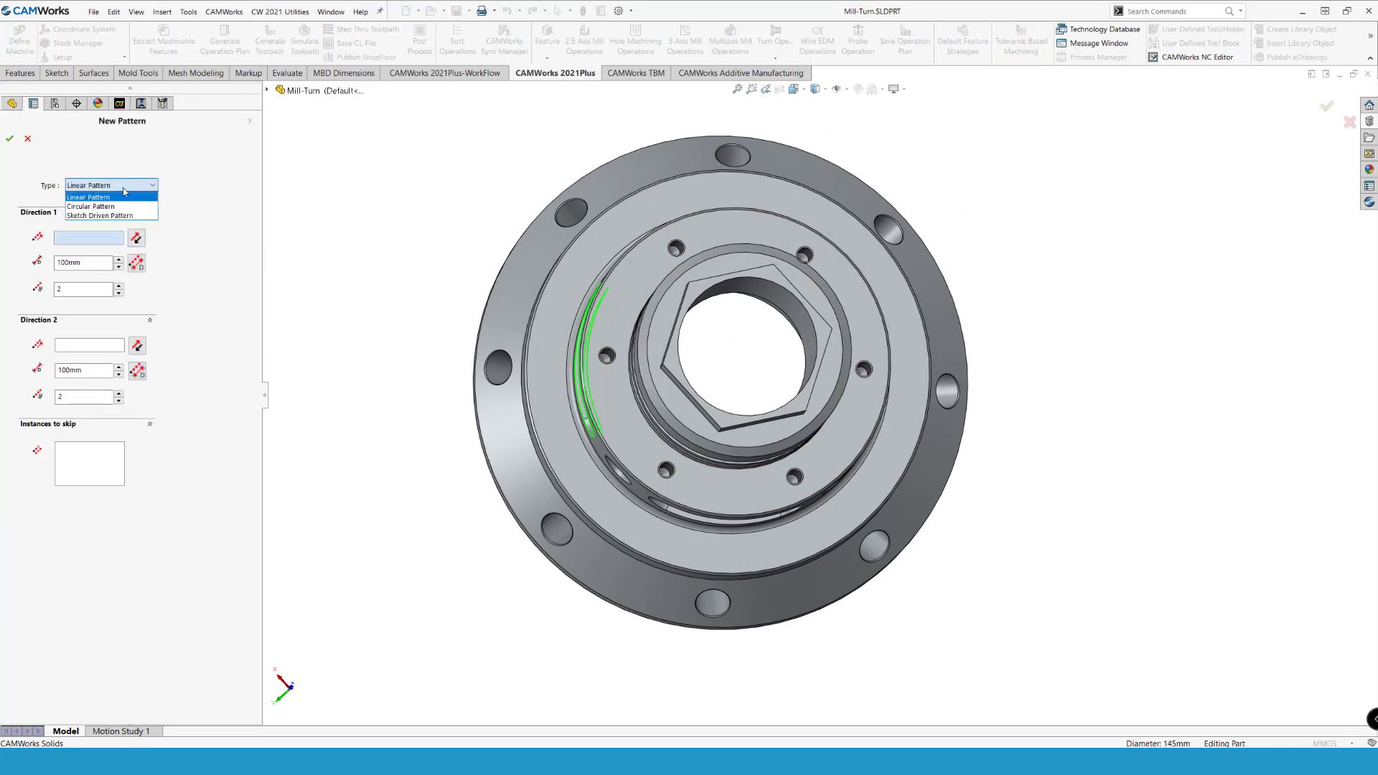
{"action": "left_click", "coordinate": [94, 204]}
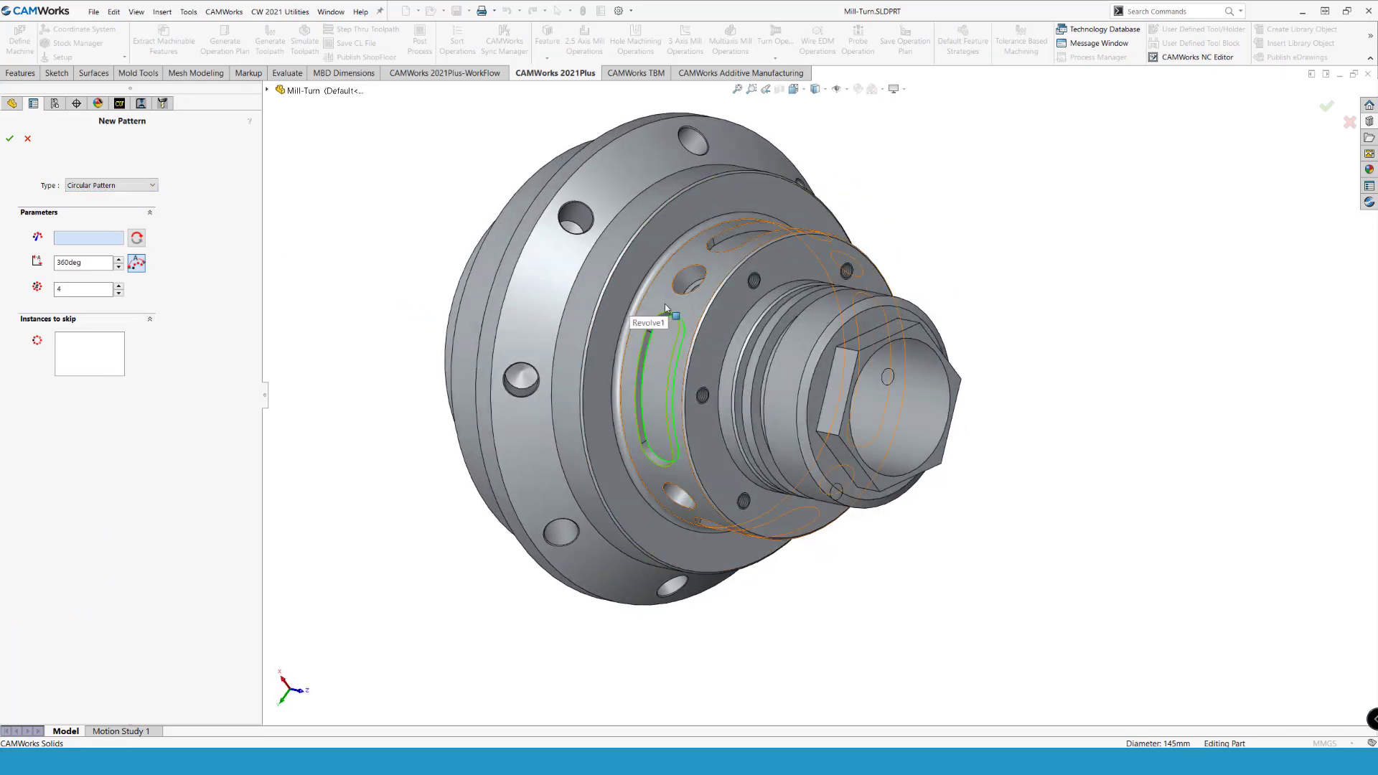
{"action": "left_click", "coordinate": [672, 303]}
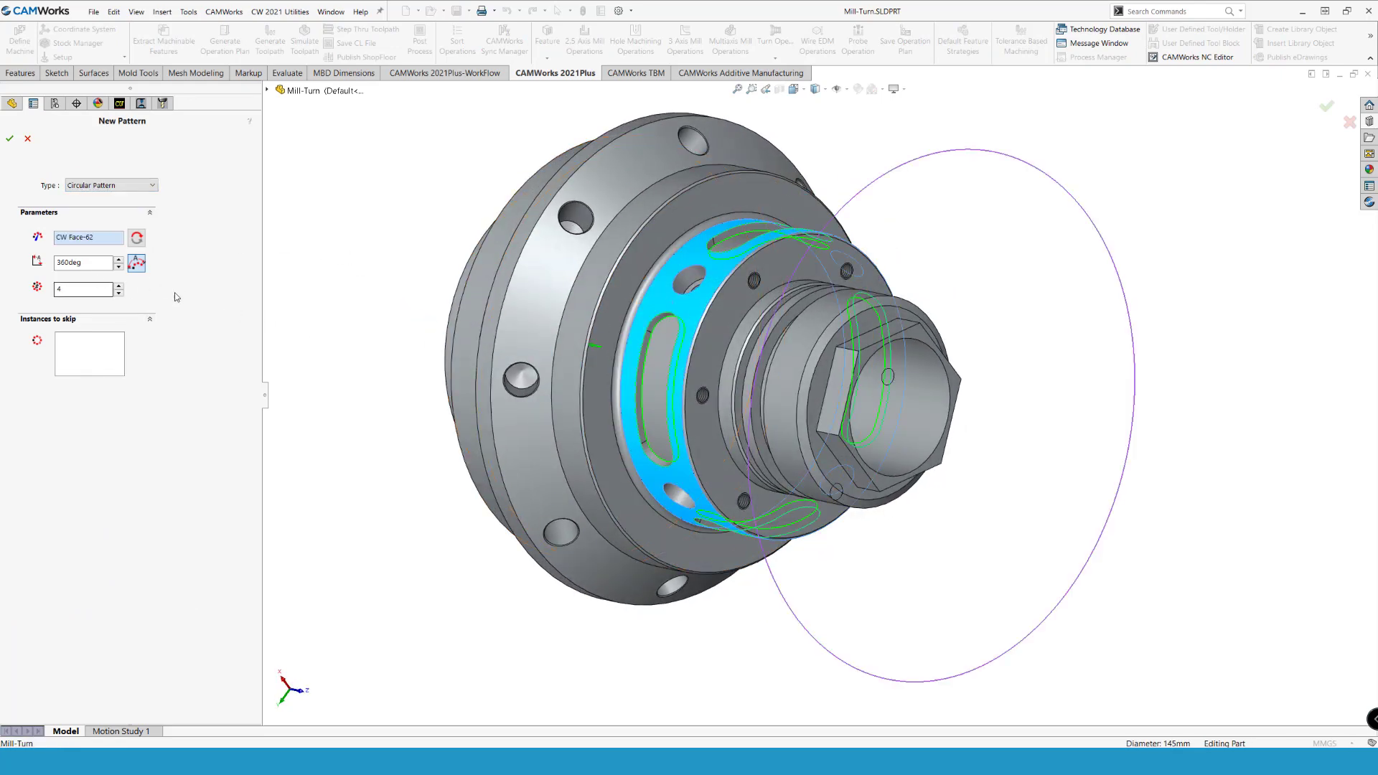
{"action": "left_click", "coordinate": [10, 139]}
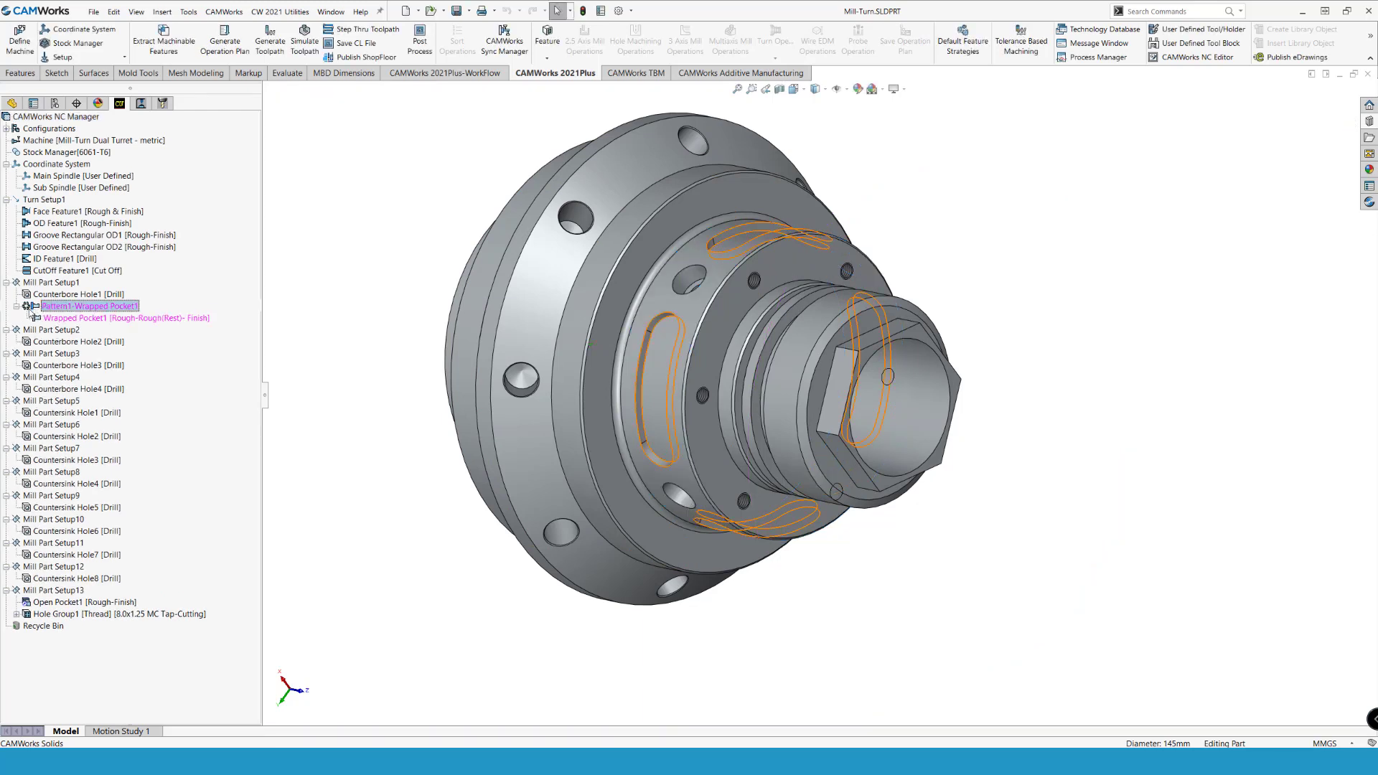
Step: Generate the pattern's operations and show toolpaths for Rough Mill2, Rough Mill3 and Contour Mill10
{"action": "right_click", "coordinate": [29, 306]}
{"action": "left_click", "coordinate": [179, 344]}
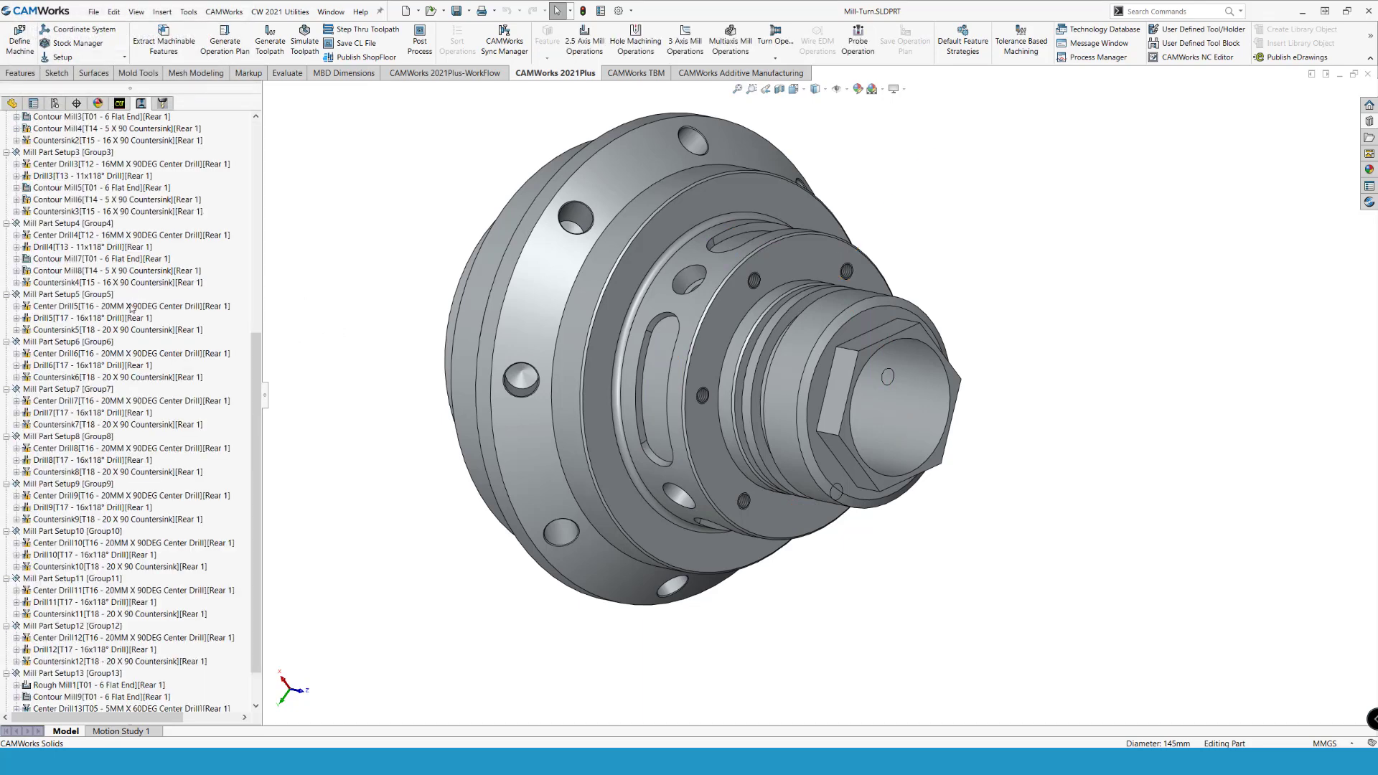
{"action": "scroll", "coordinate": [133, 316], "scroll_direction": "up", "scroll_amount": 8}
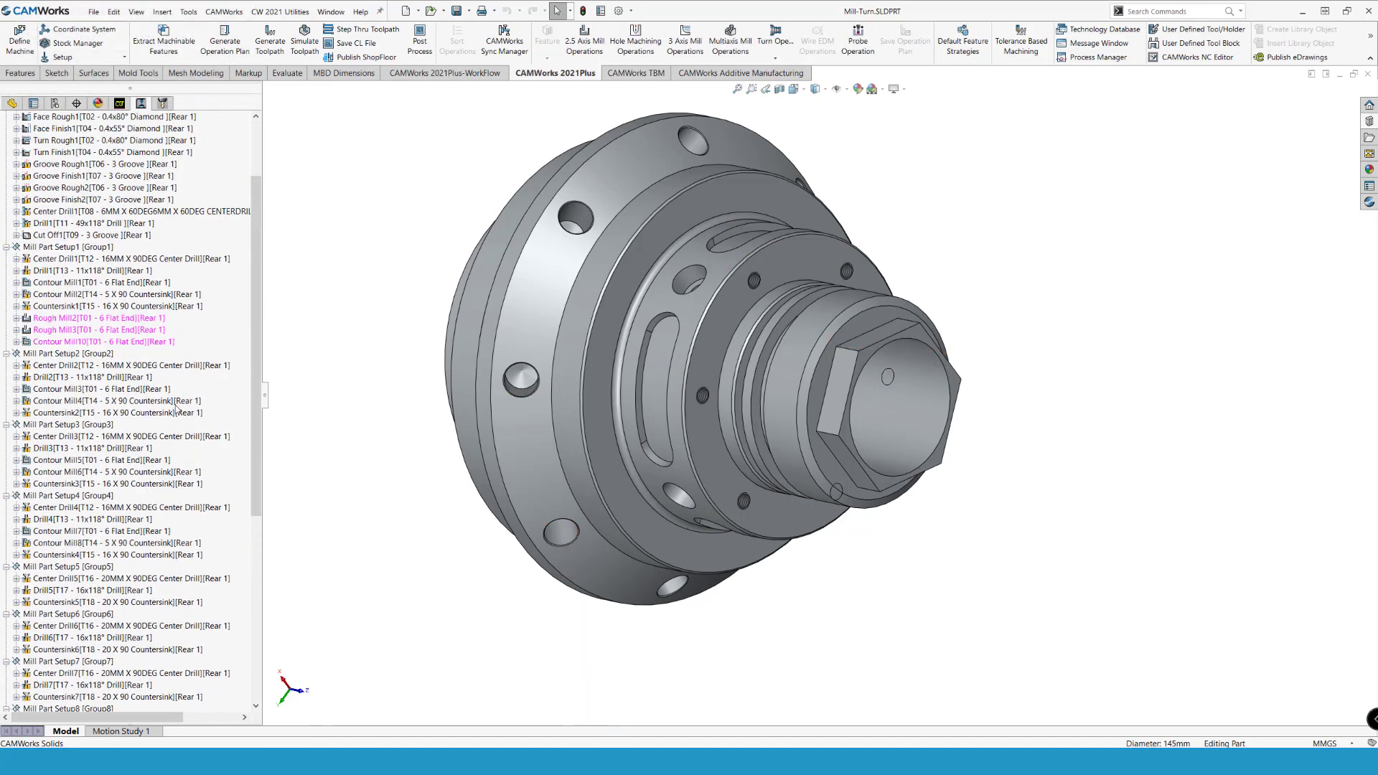
{"action": "left_click", "coordinate": [140, 318]}
{"action": "left_click", "coordinate": [65, 344], "text": "shift"}
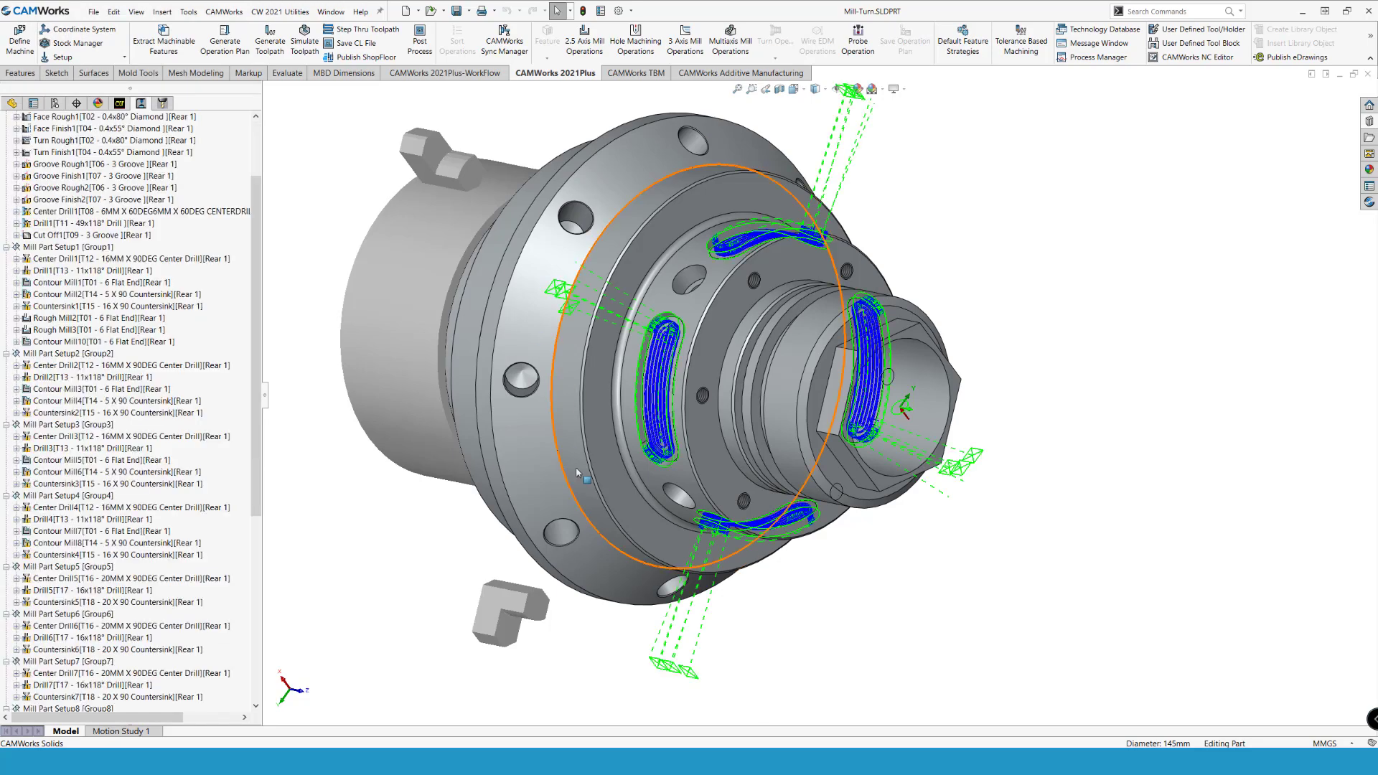
{"action": "key", "text": "ctrl+8"}
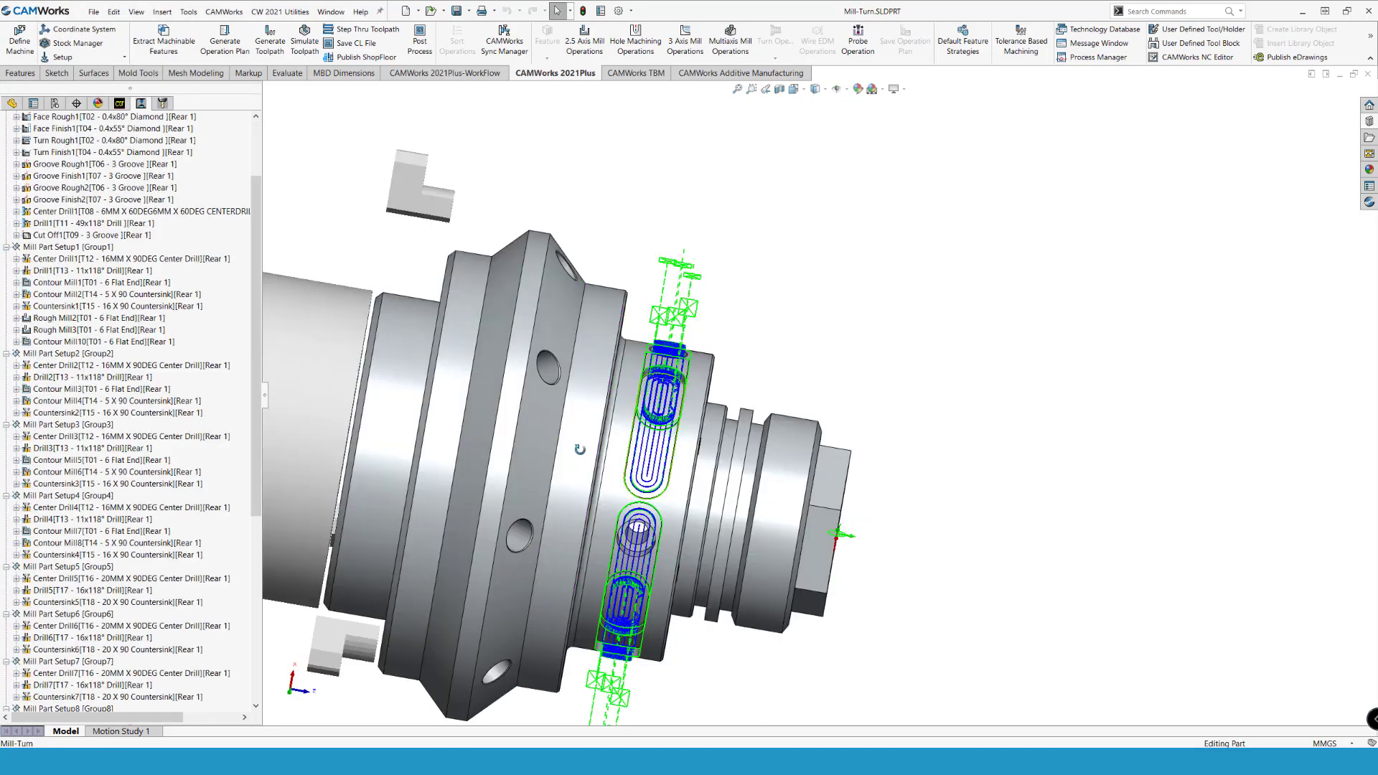
{"action": "key", "text": "ctrl+7"}
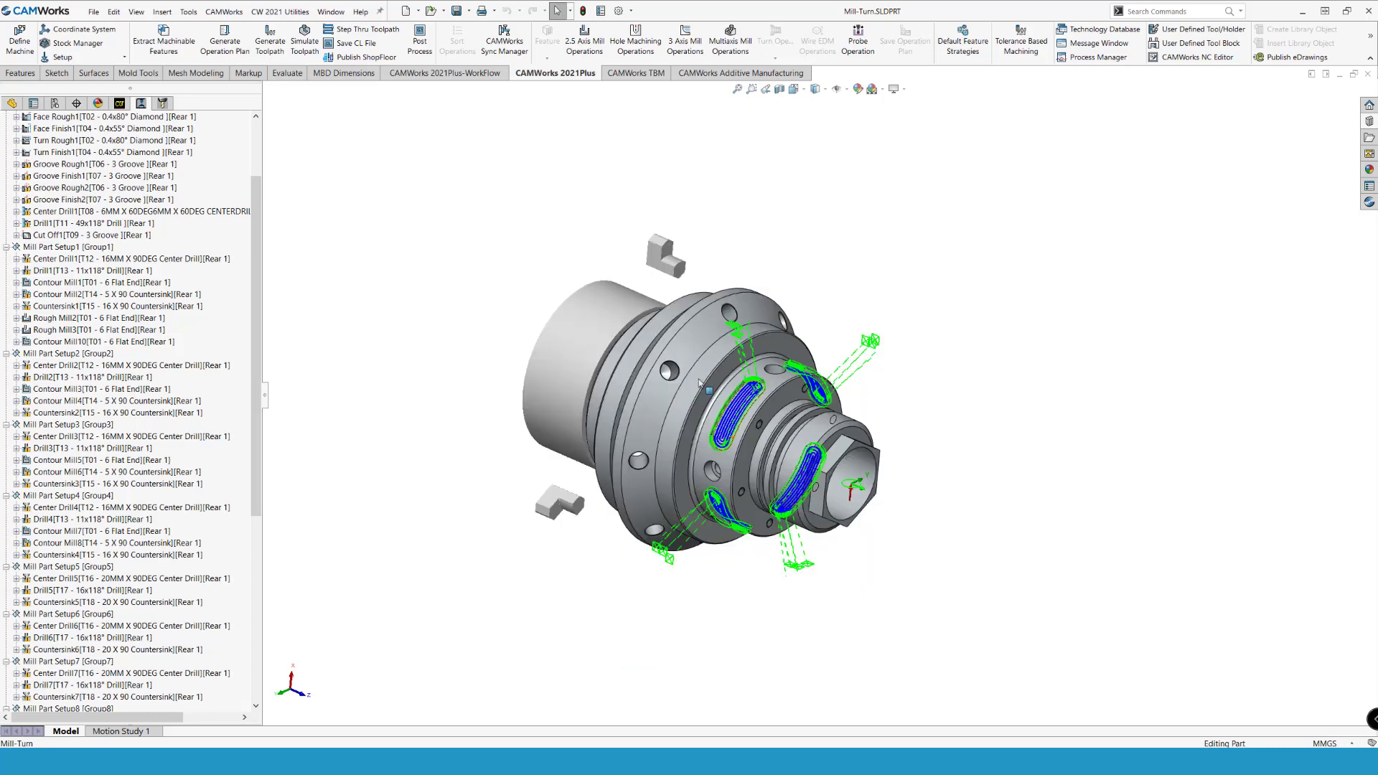
{"action": "scroll", "coordinate": [634, 461], "scroll_direction": "down", "scroll_amount": 2}
{"action": "scroll", "coordinate": [676, 443], "scroll_direction": "down", "scroll_amount": 2}
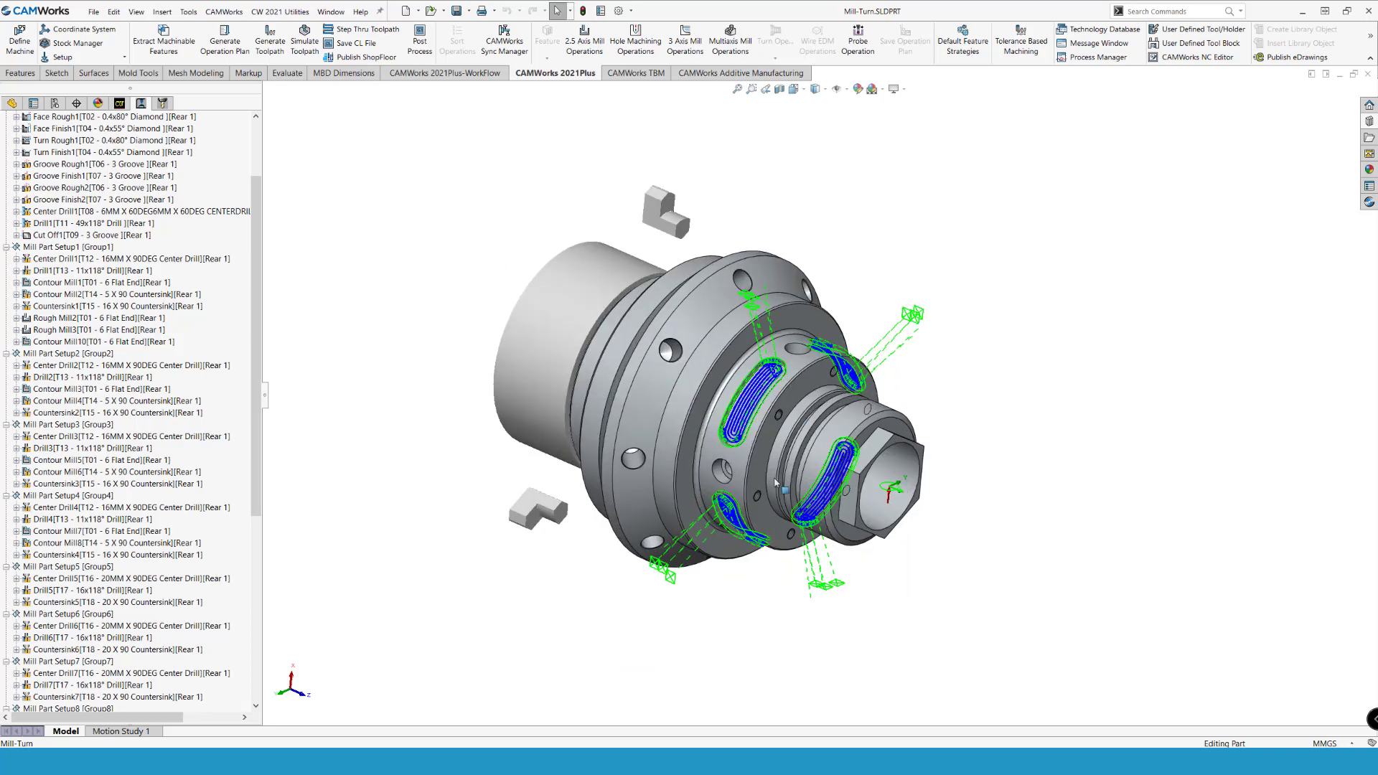
{"action": "middle_click_drag", "start_coordinate": [747, 448], "coordinate": [780, 437]}
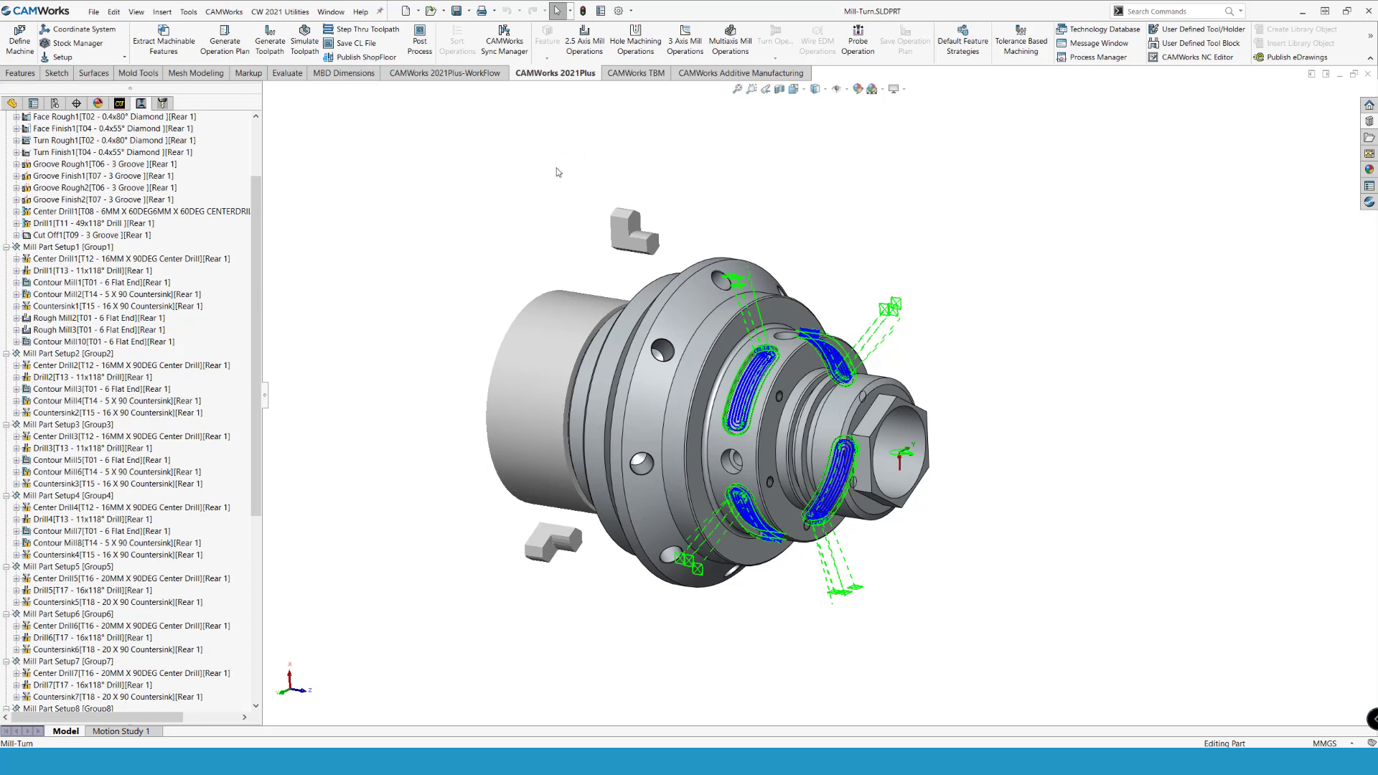
Step: Move Contour Mill1 and Contour Mill10 to Front Turret 1 and sync Turn Rough1 at 1000/1010
{"action": "left_click", "coordinate": [500, 45]}
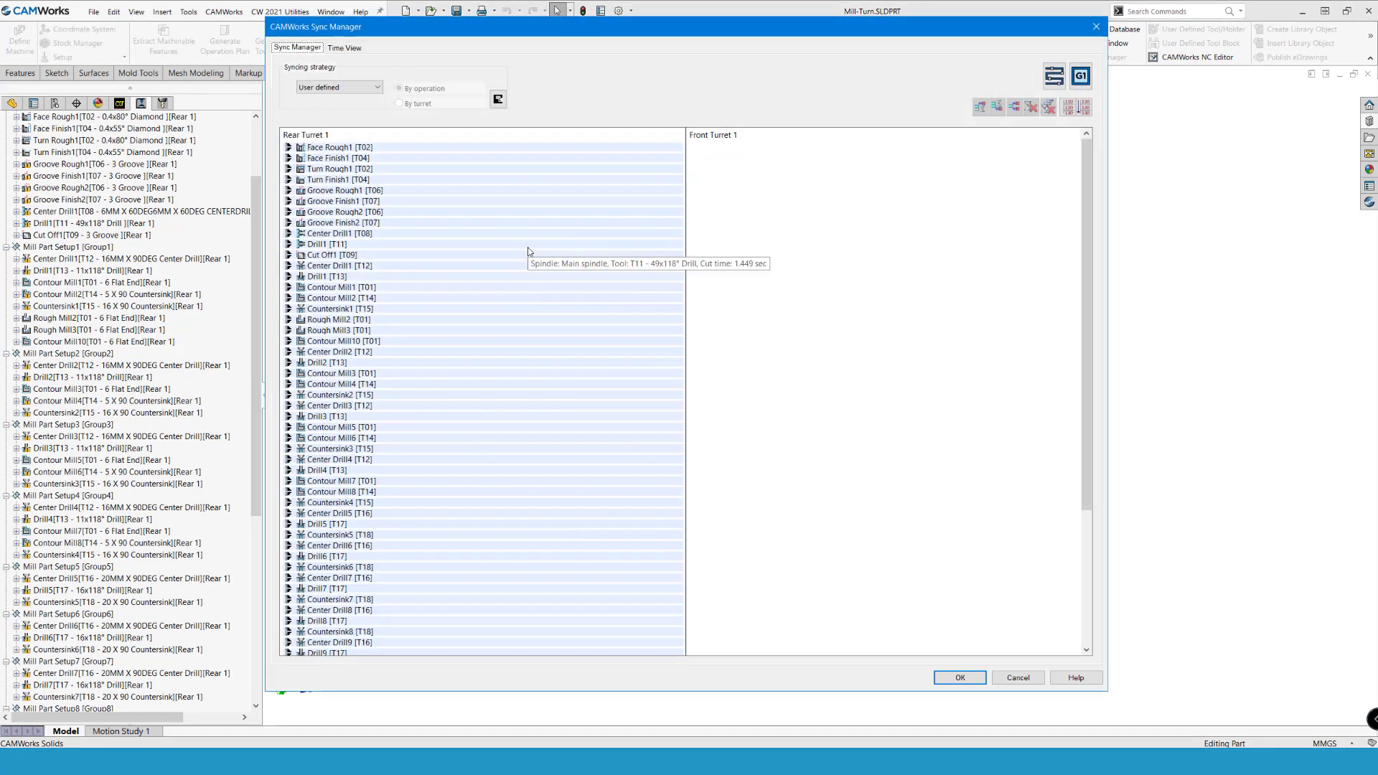
{"action": "left_click_drag", "start_coordinate": [615, 27], "coordinate": [639, 36]}
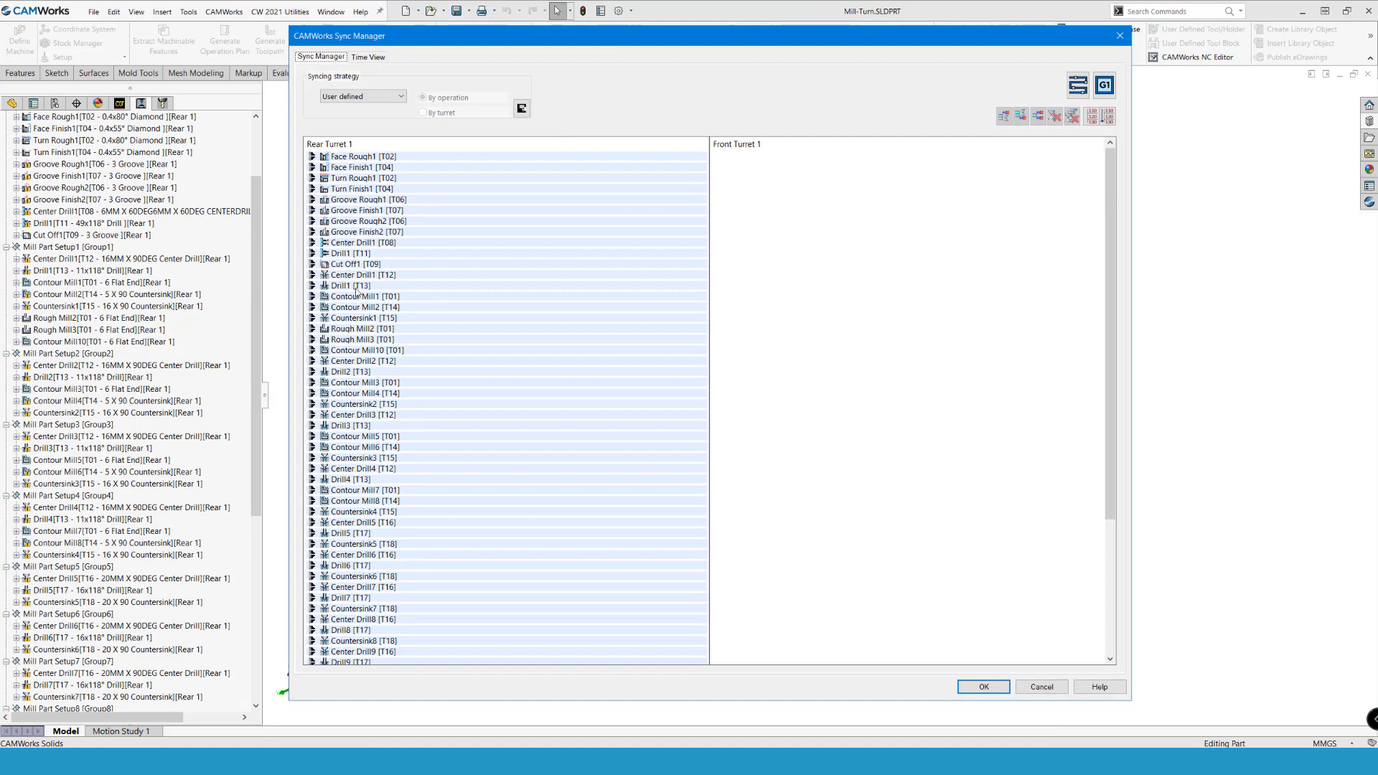
{"action": "left_click_drag", "start_coordinate": [362, 296], "coordinate": [772, 296]}
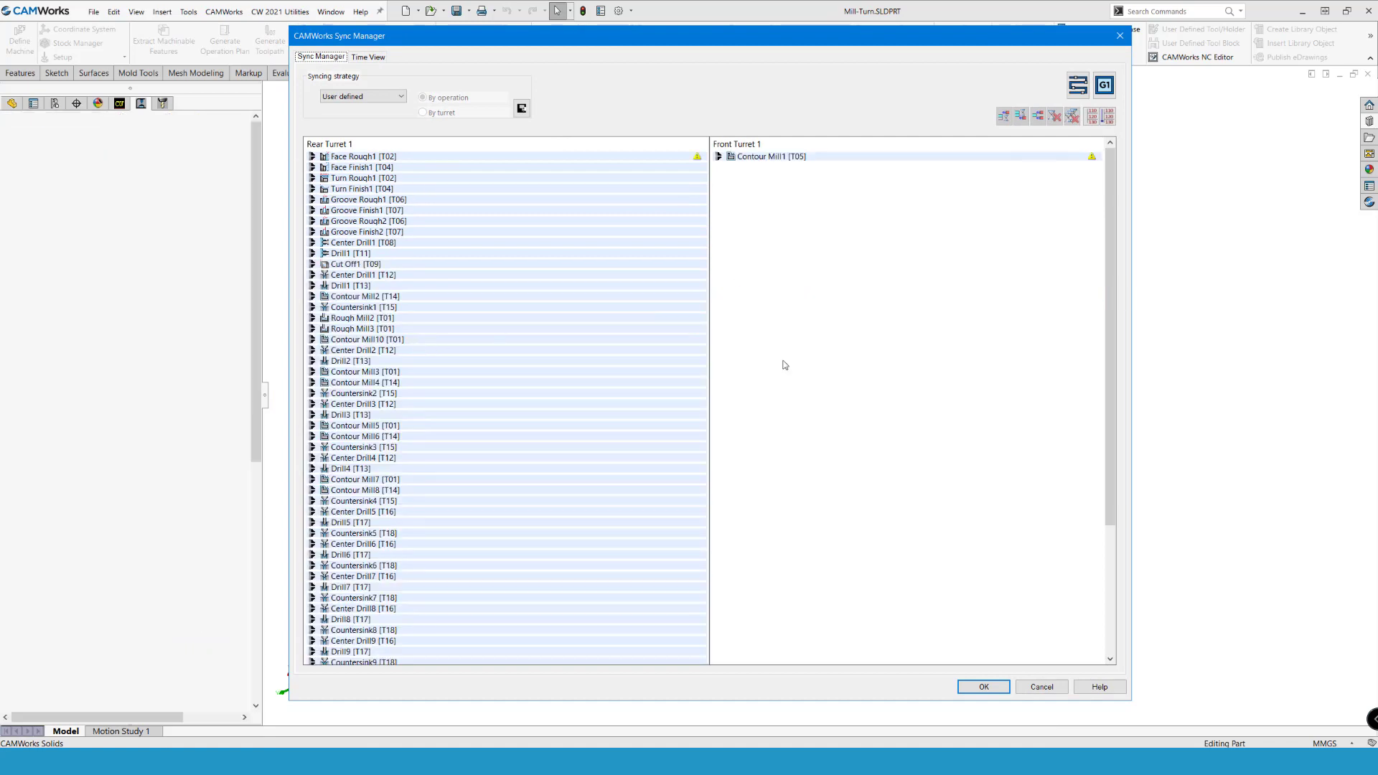
{"action": "left_click_drag", "start_coordinate": [366, 339], "coordinate": [772, 339]}
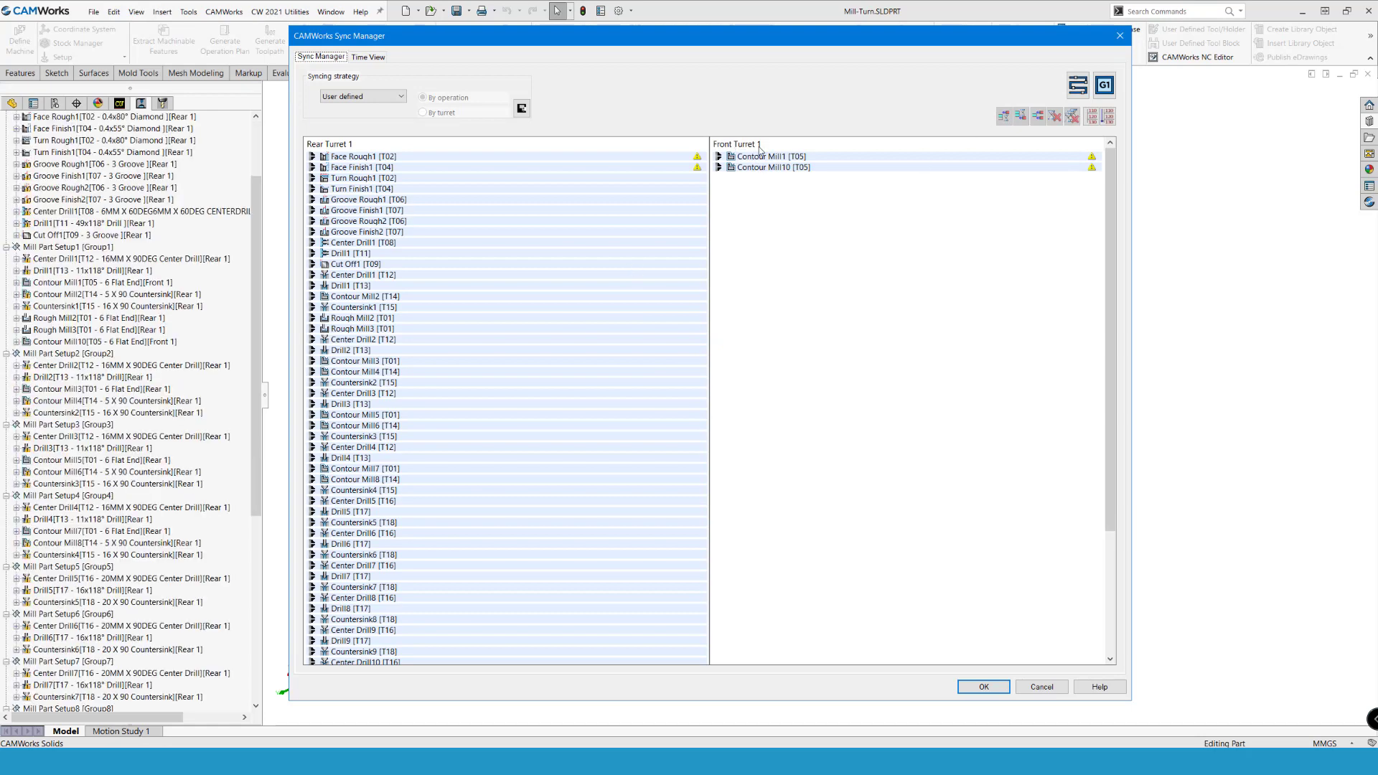
{"action": "left_click_drag", "start_coordinate": [753, 158], "coordinate": [606, 186]}
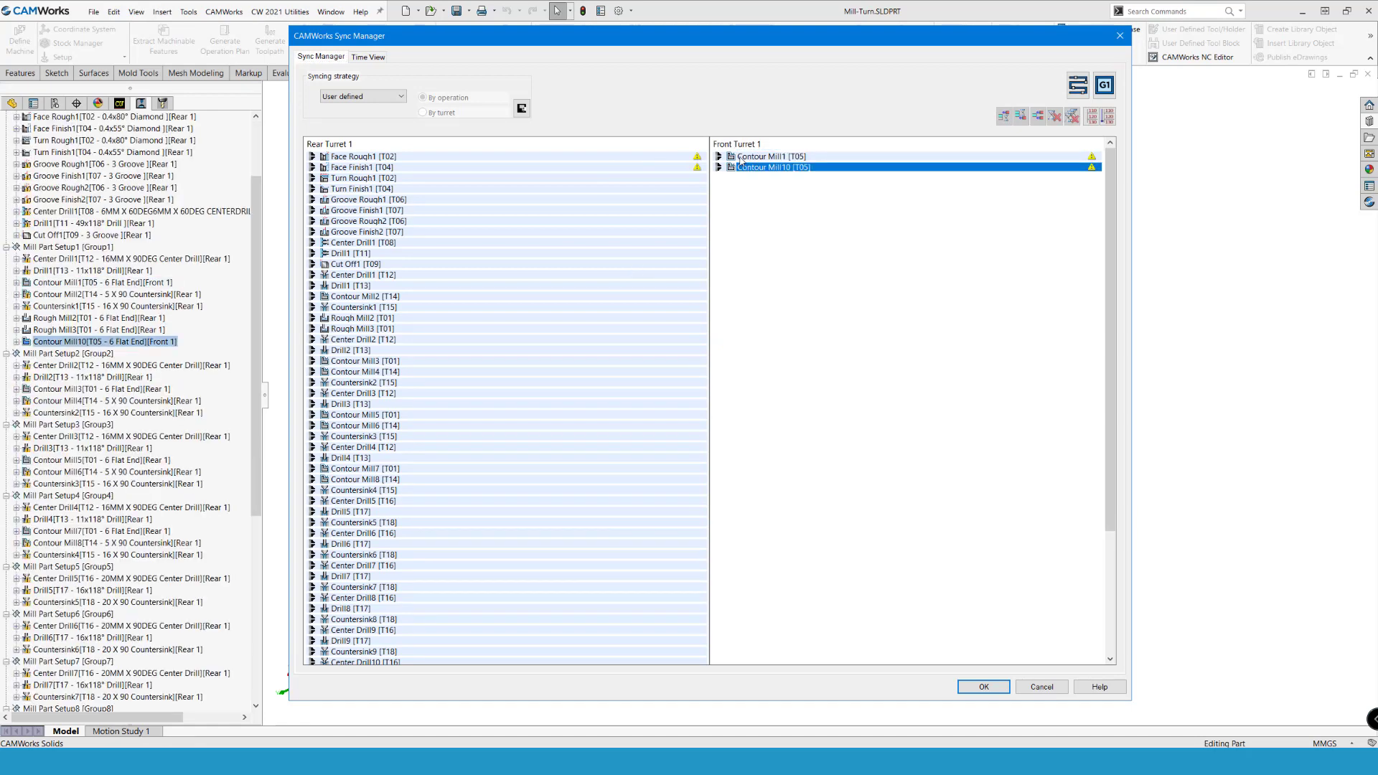
{"action": "left_click", "coordinate": [605, 179]}
{"action": "left_click", "coordinate": [1038, 116]}
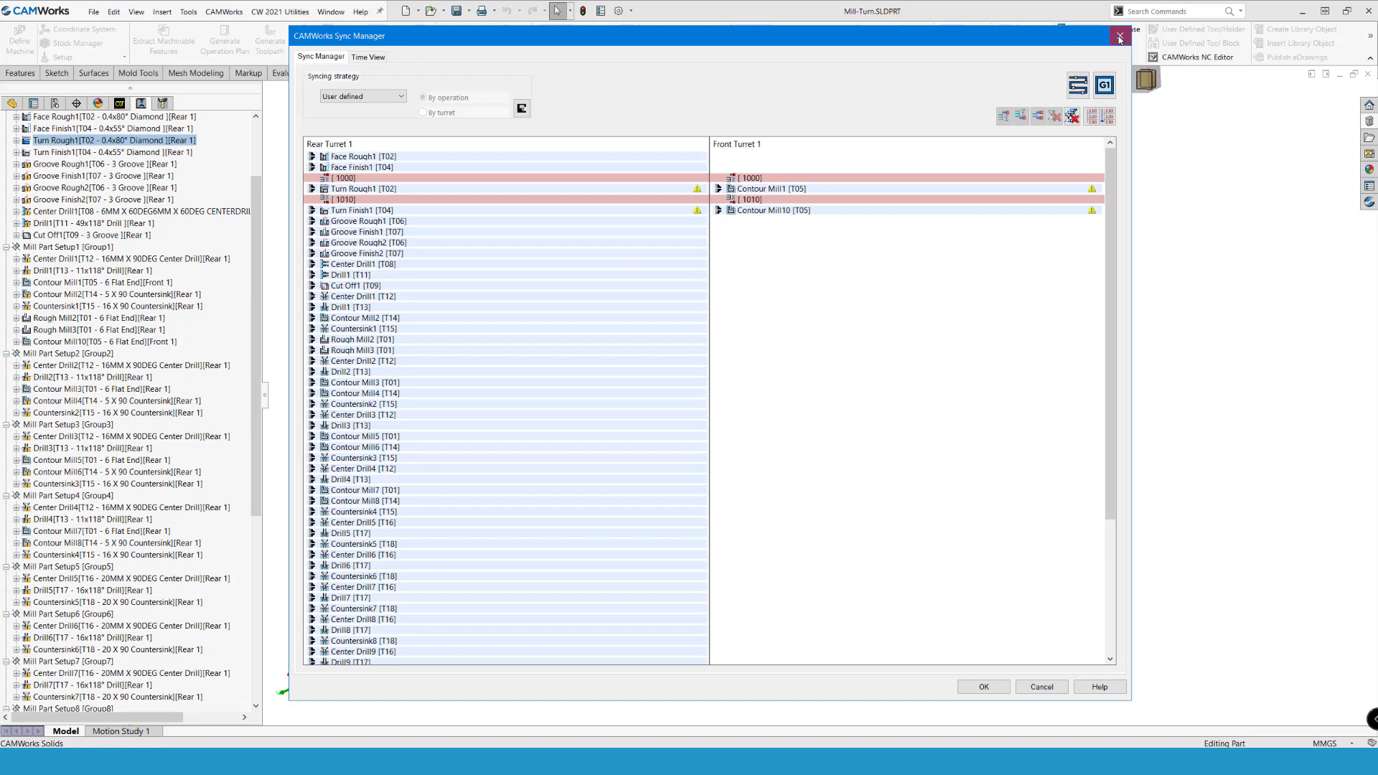
{"action": "left_click", "coordinate": [1120, 37]}
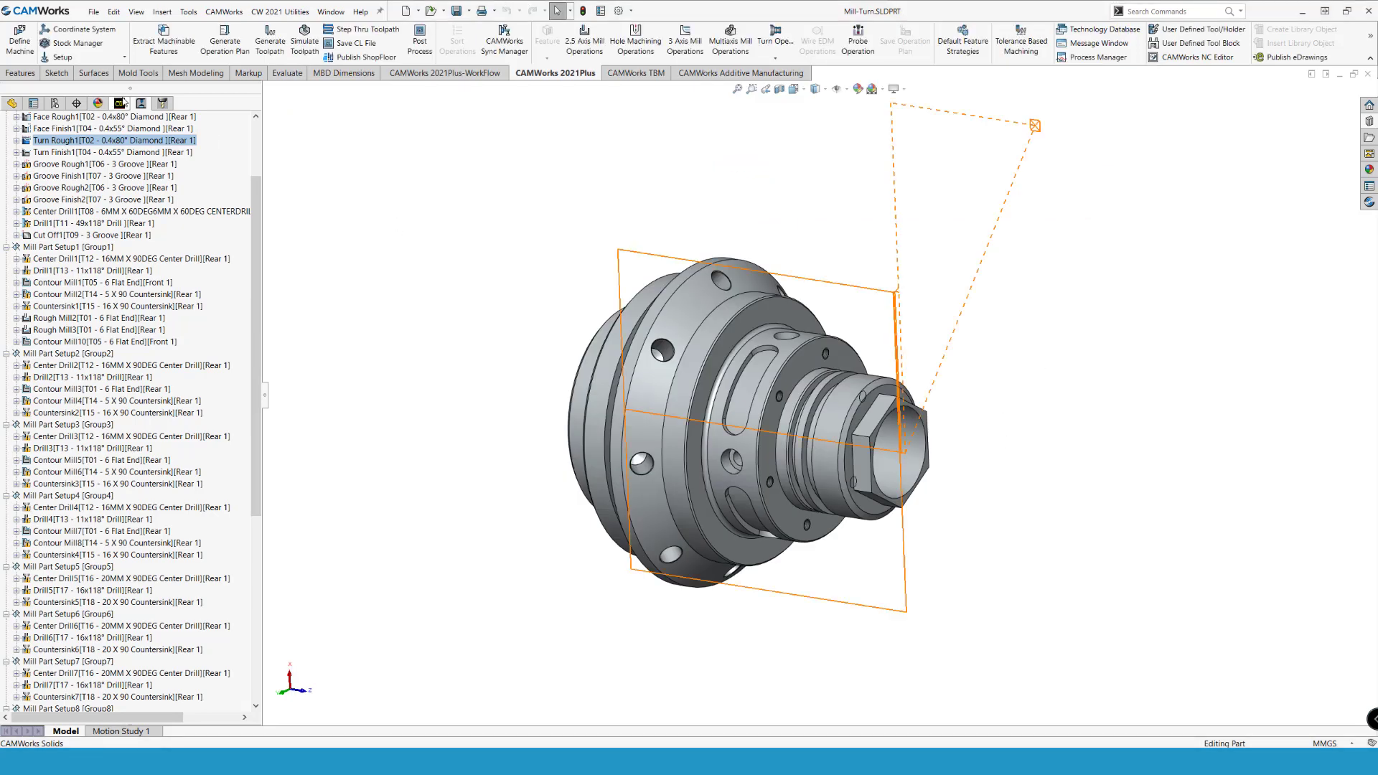
Step: Select Turn Rough1 at the top of the Operation tree to show its toolpath
{"action": "scroll", "coordinate": [237, 179], "scroll_direction": "up", "scroll_amount": 3}
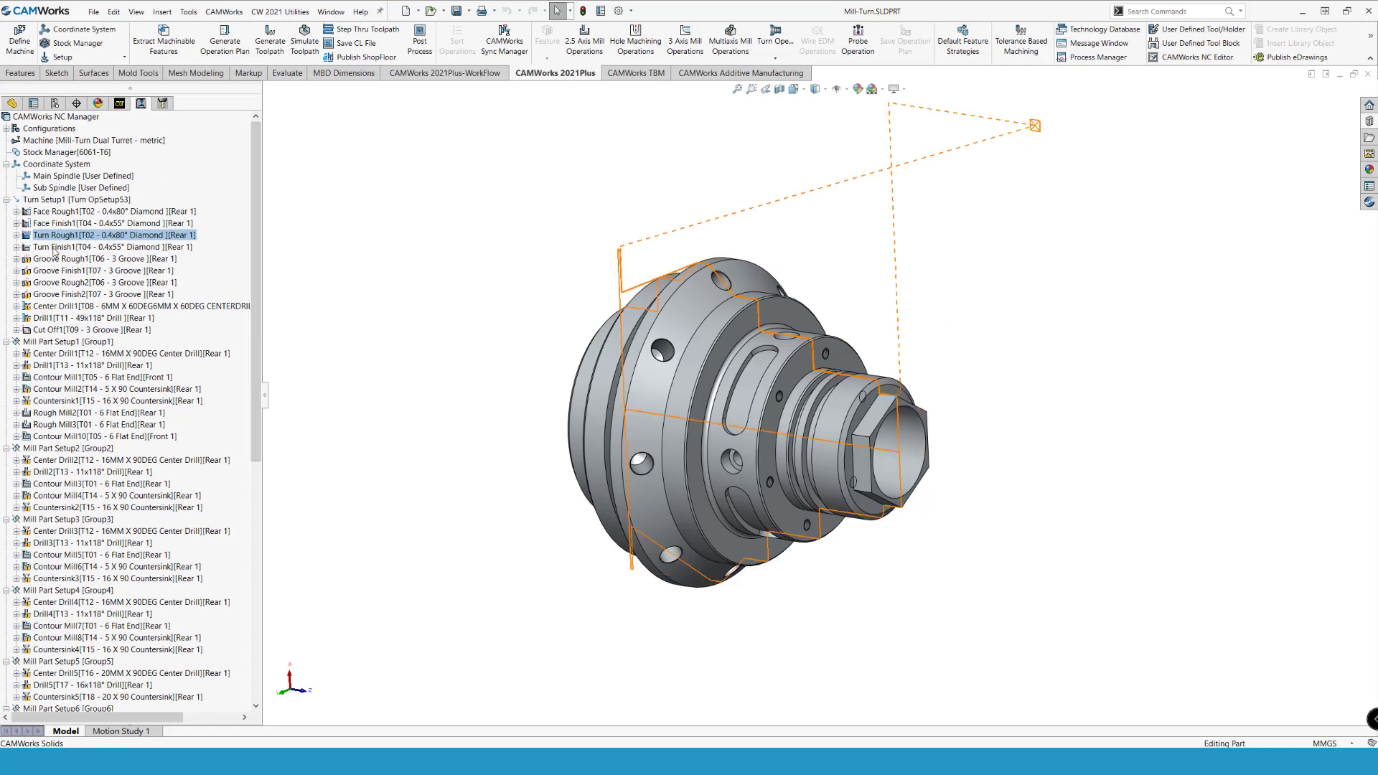
{"action": "left_click", "coordinate": [108, 235]}
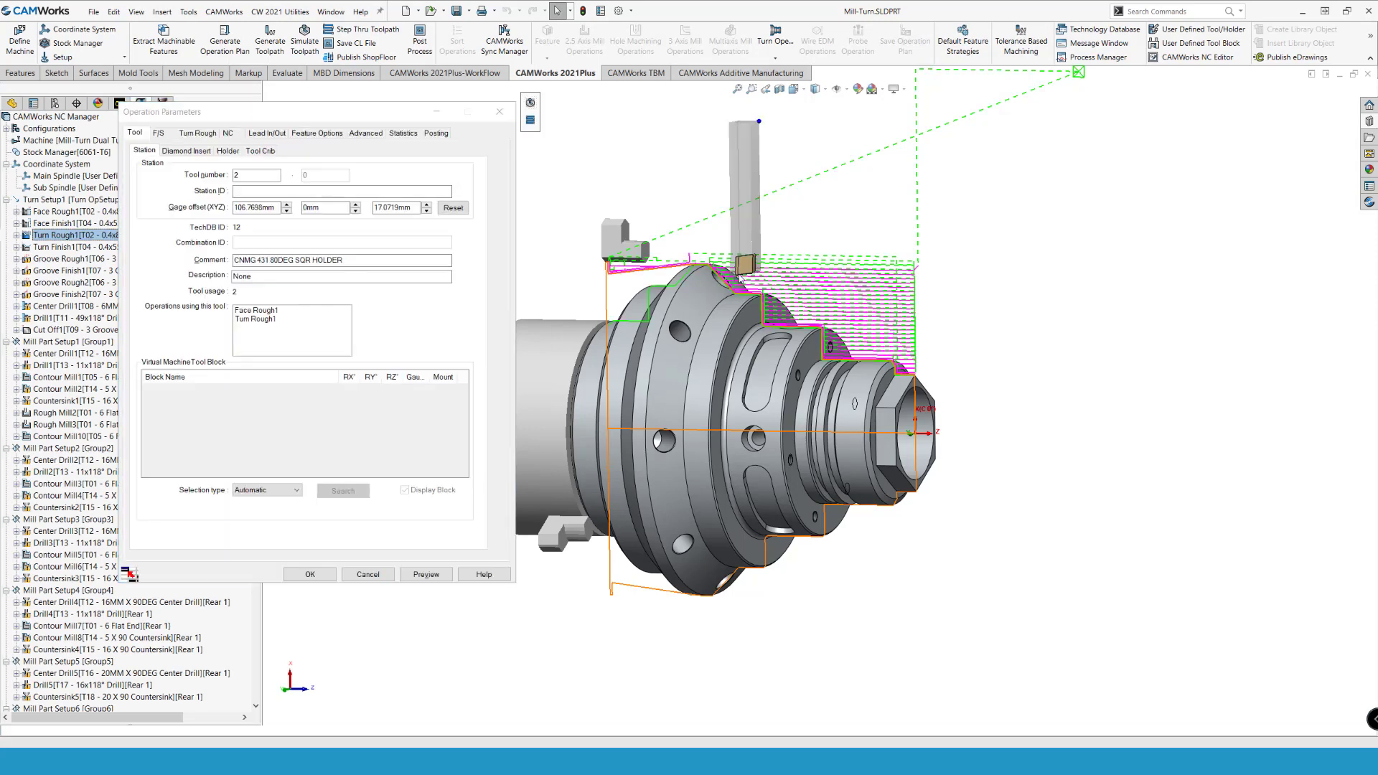
Step: On the Turn Rough tab, turn off undercut machining and enable Simultaneous (Pinch) machining
{"action": "left_click", "coordinate": [198, 133]}
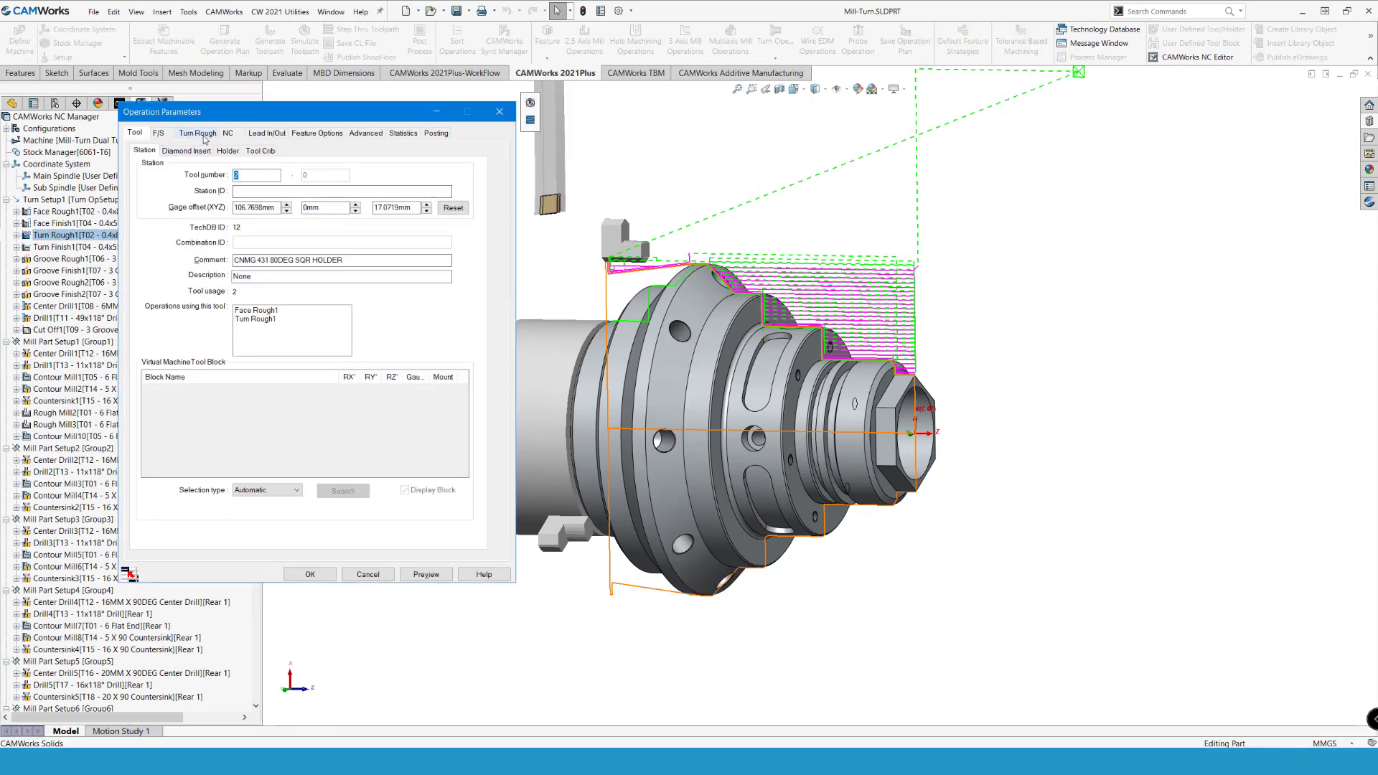
{"action": "left_click", "coordinate": [156, 512]}
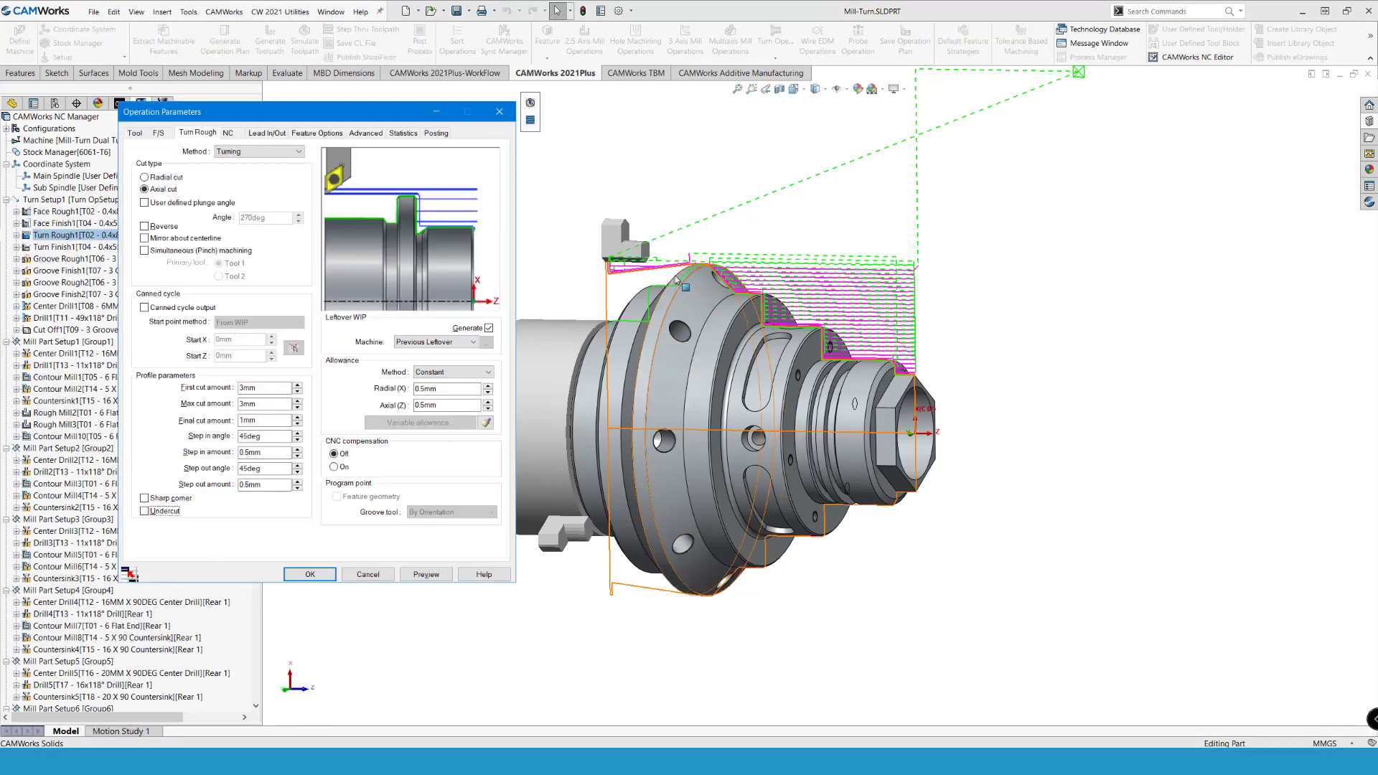
{"action": "left_click", "coordinate": [452, 372]}
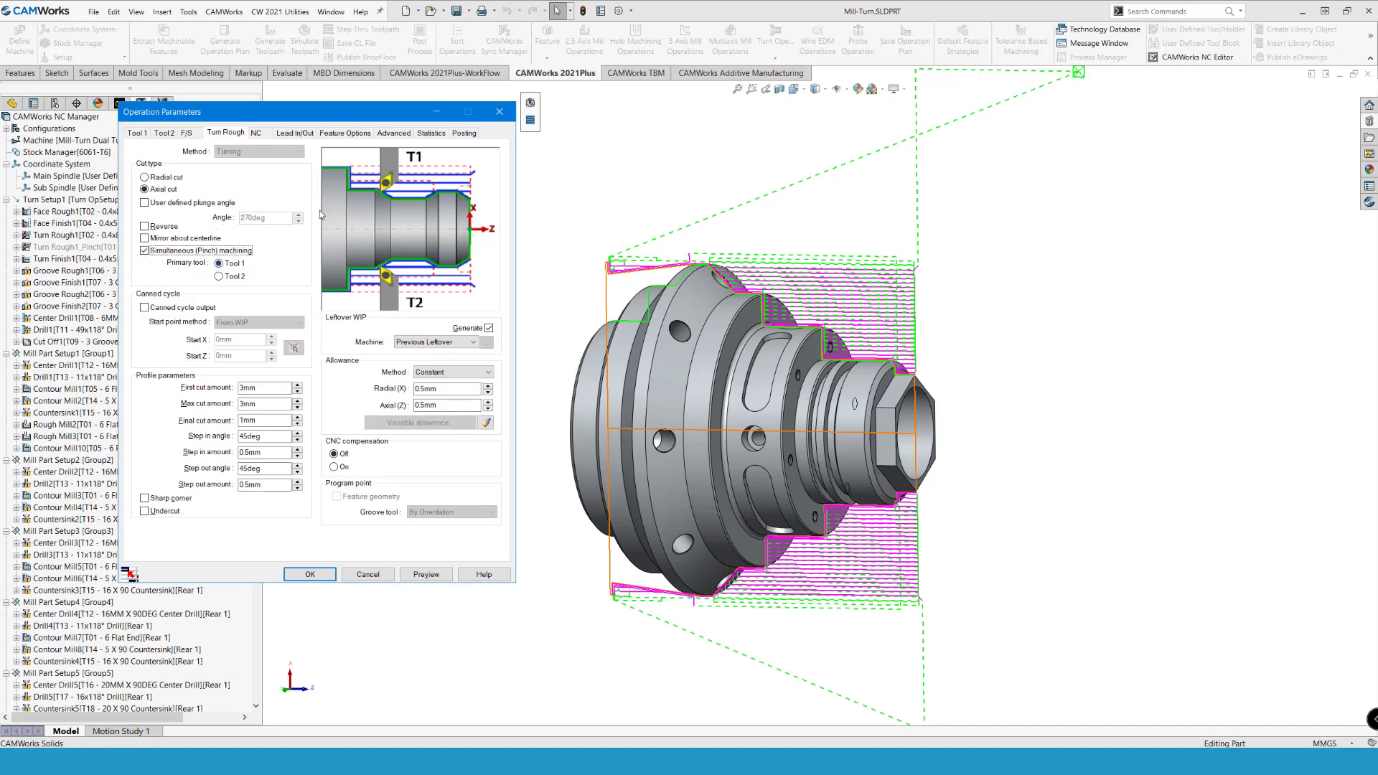
Step: Set Tool 2 to the station 3 DNMG 431 tool from the tool crib and accept
{"action": "left_click", "coordinate": [168, 136]}
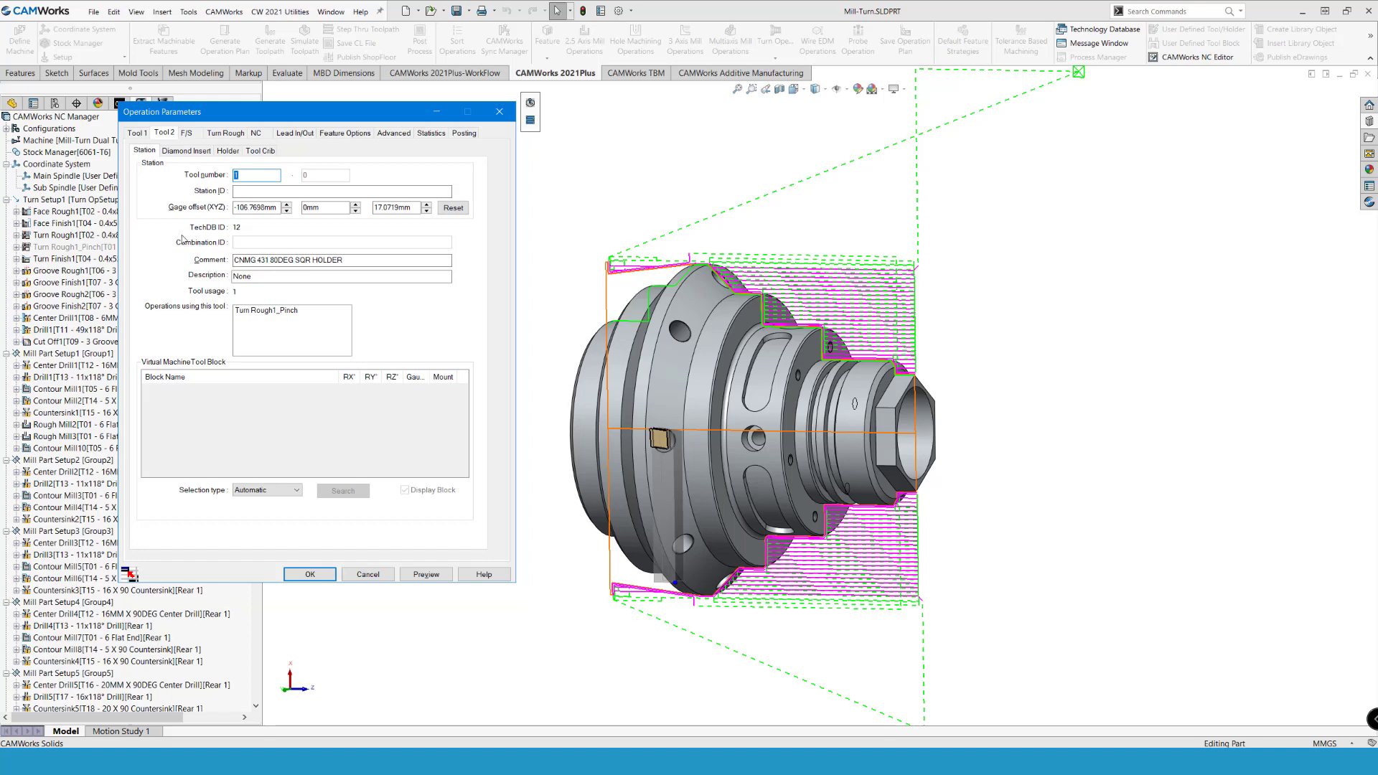
{"action": "left_click", "coordinate": [201, 154]}
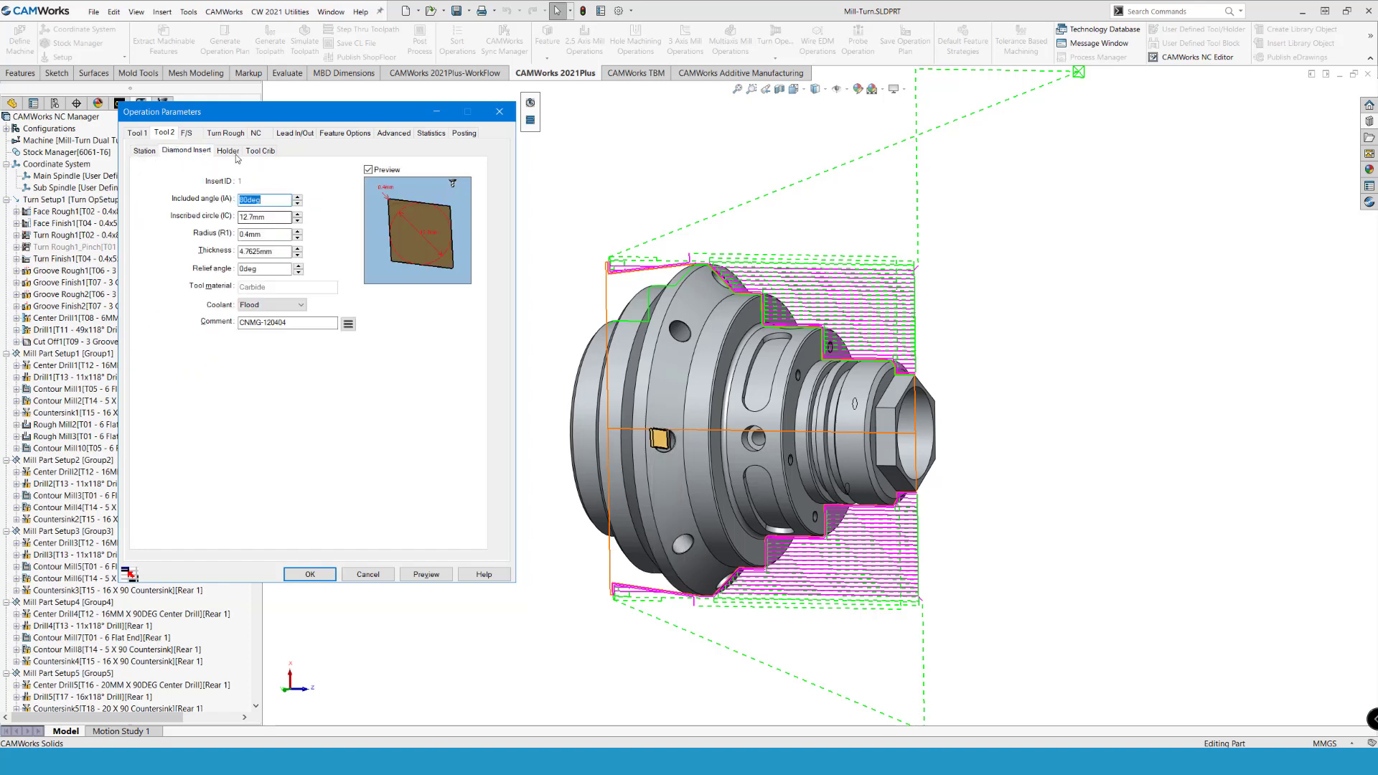
{"action": "left_click", "coordinate": [264, 153]}
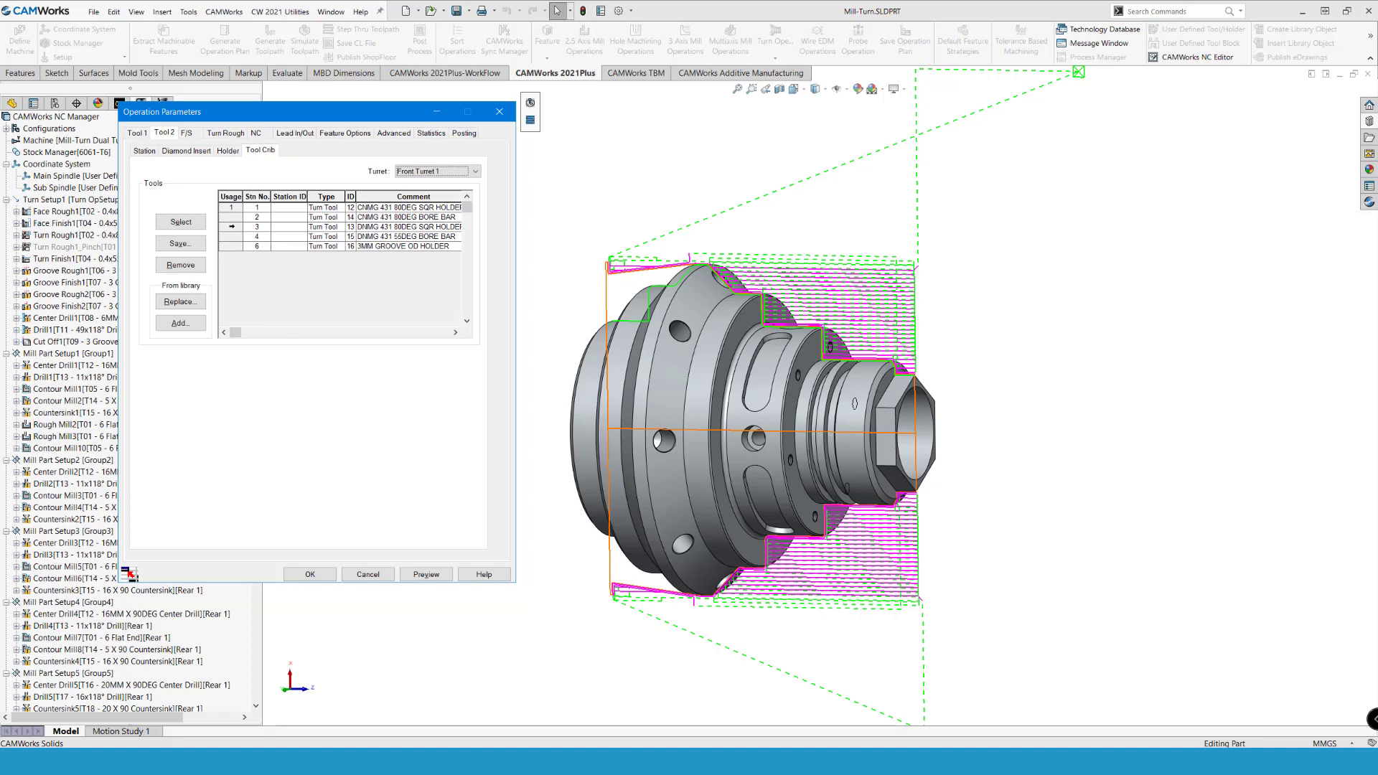
{"action": "left_click", "coordinate": [233, 229]}
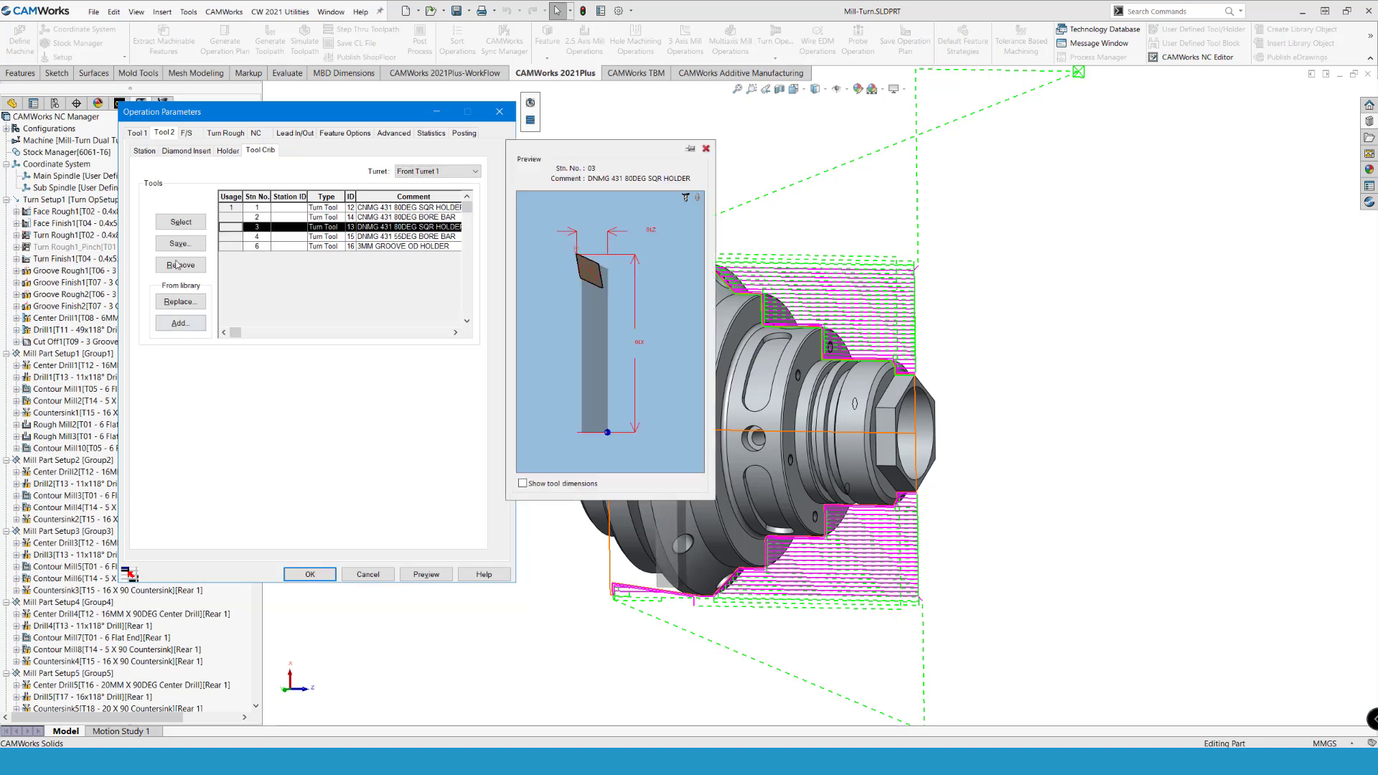
{"action": "left_click", "coordinate": [181, 221]}
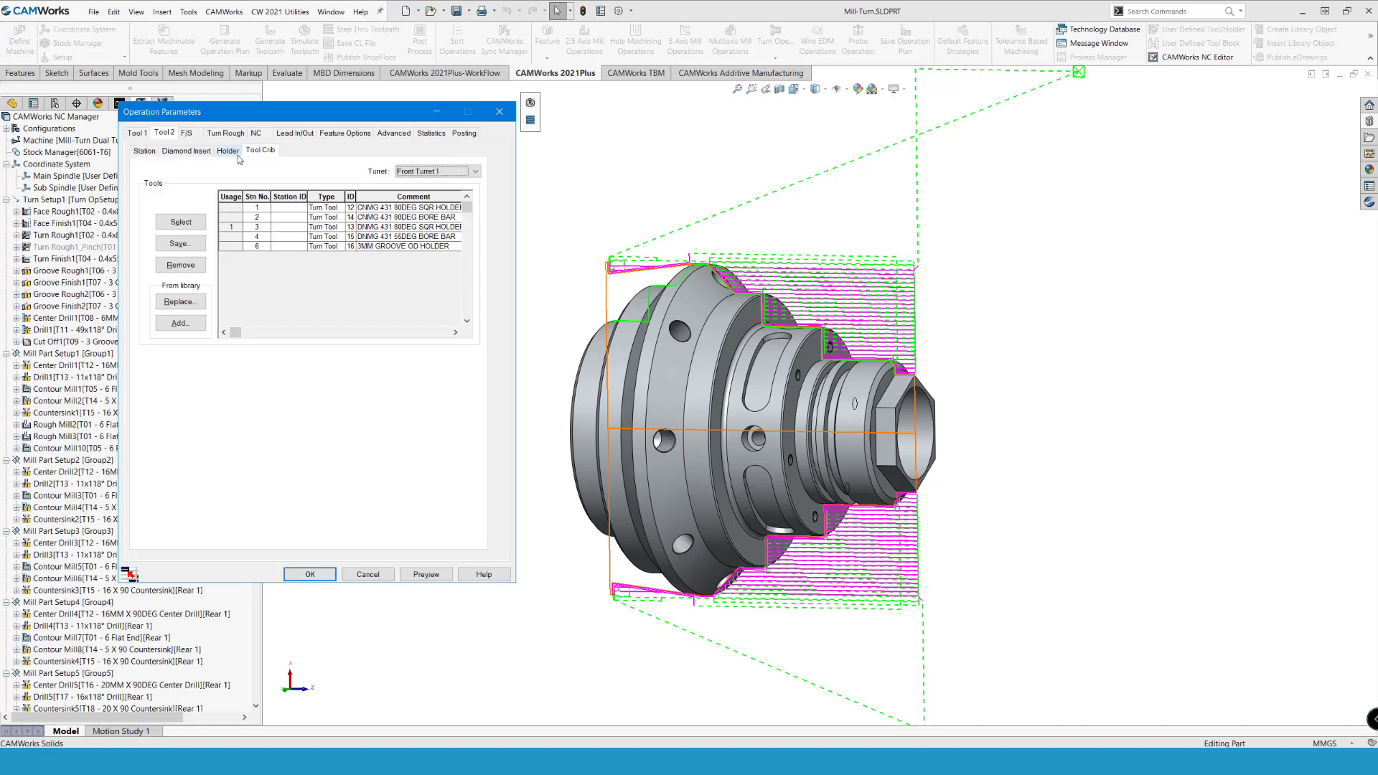
{"action": "left_click", "coordinate": [239, 159]}
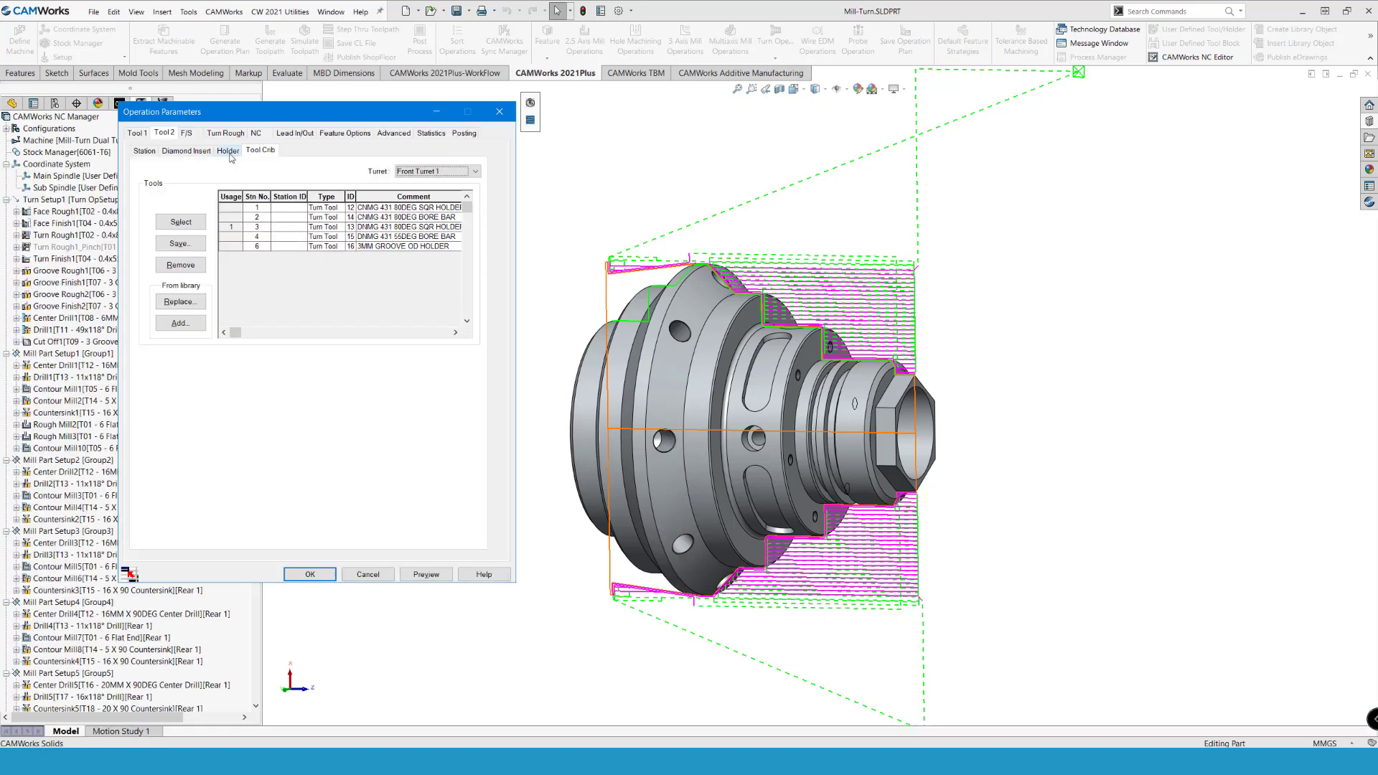
{"action": "left_click", "coordinate": [310, 574]}
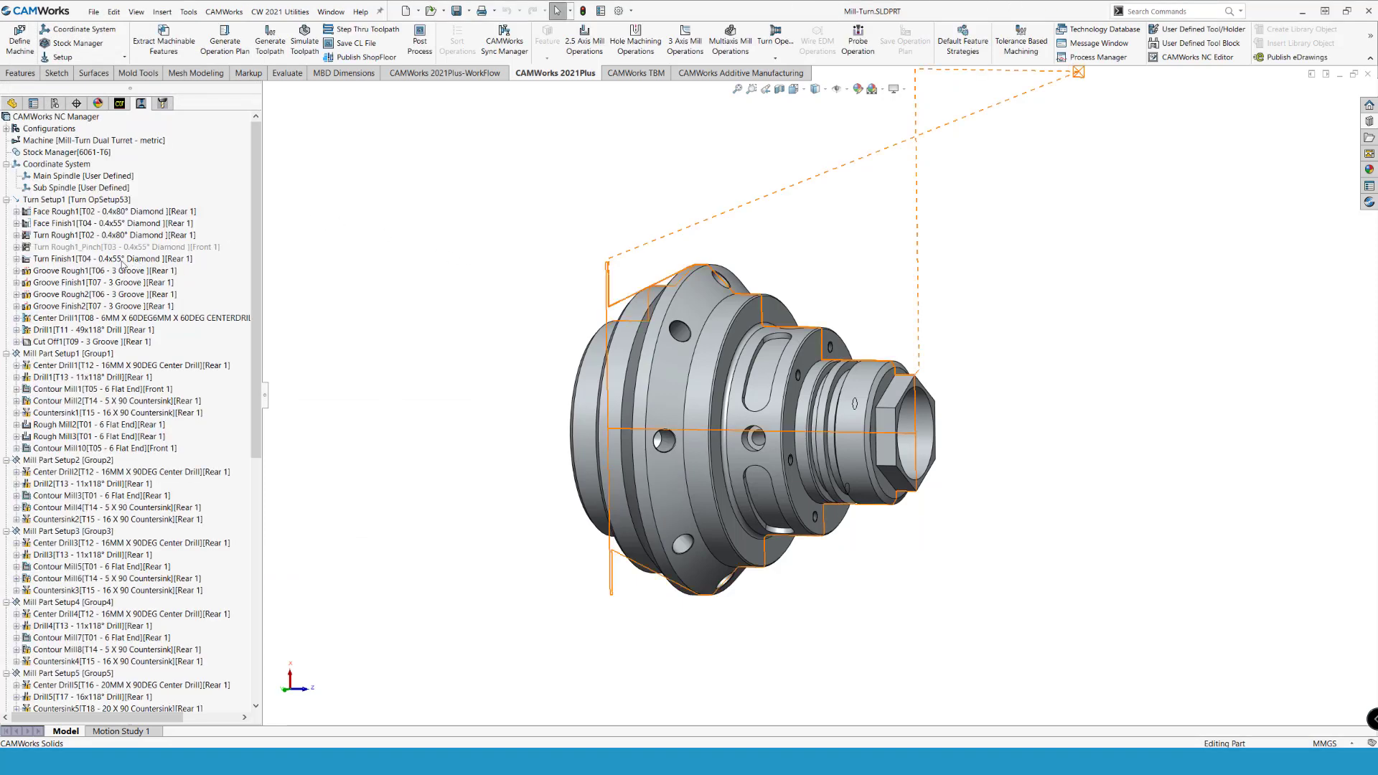
Step: Show and orbit Turn Rough1's two pinch toolpaths, then bring the mill3ax_2 window forward
{"action": "left_click", "coordinate": [86, 235]}
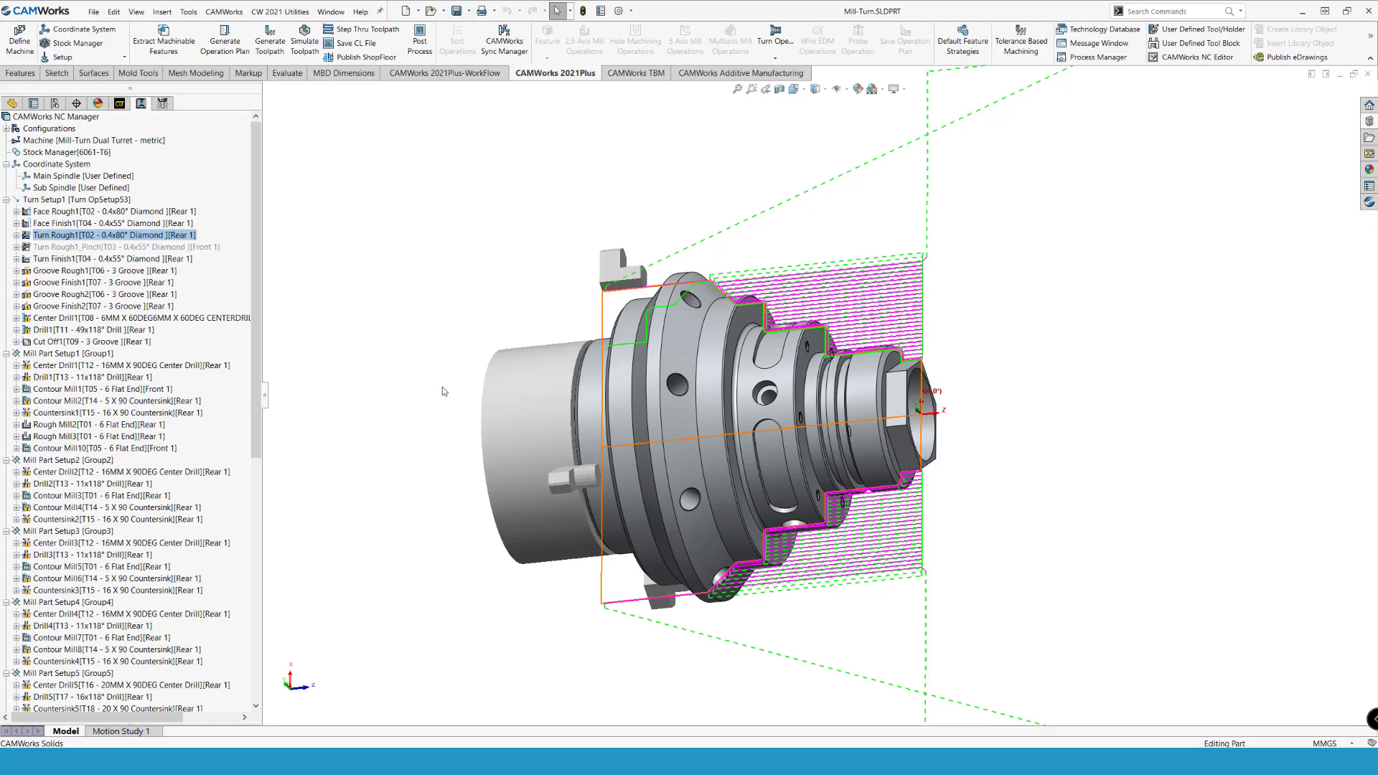
{"action": "mouse_move", "coordinate": [442, 387]}
{"action": "middle_mouse_down"}
{"action": "mouse_move", "coordinate": [414, 480]}
{"action": "mouse_move", "coordinate": [444, 235]}
{"action": "middle_mouse_up"}
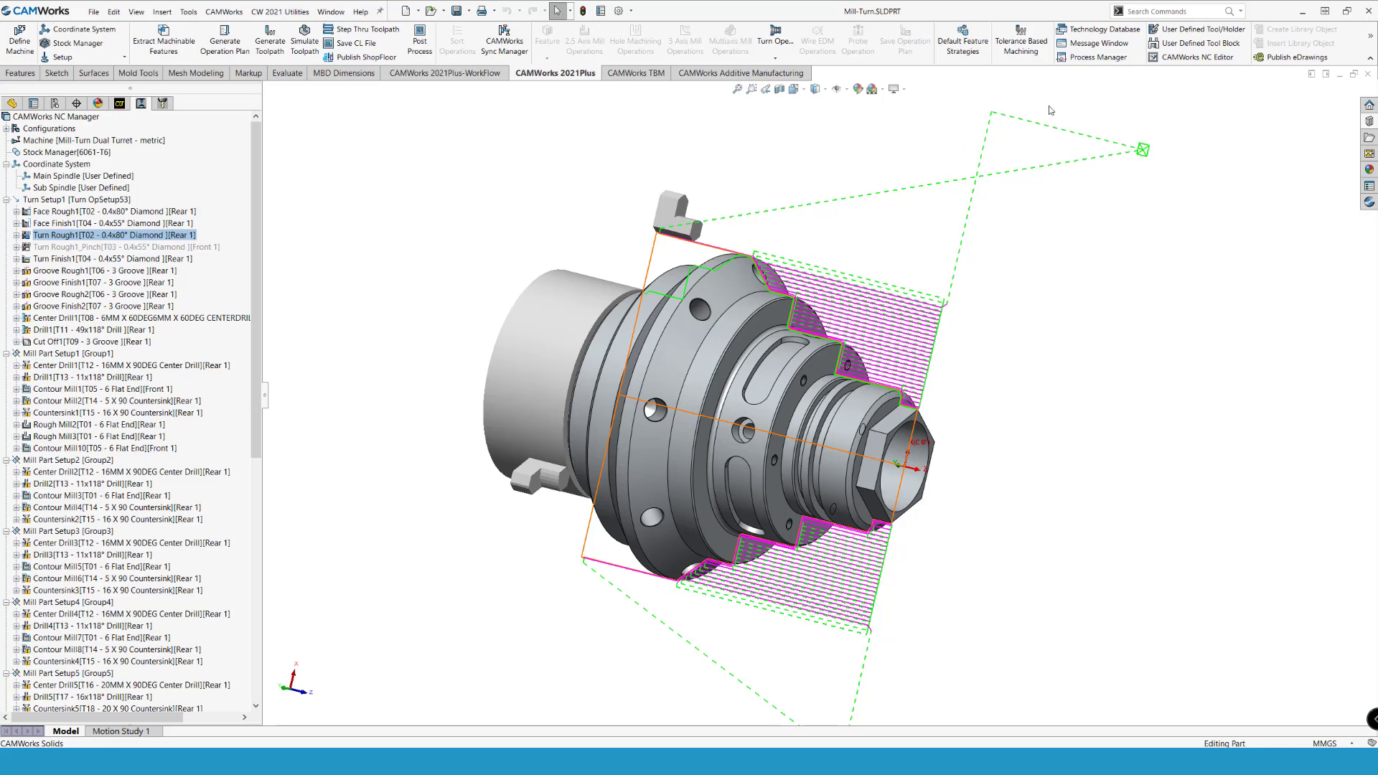
{"action": "left_click", "coordinate": [1340, 74]}
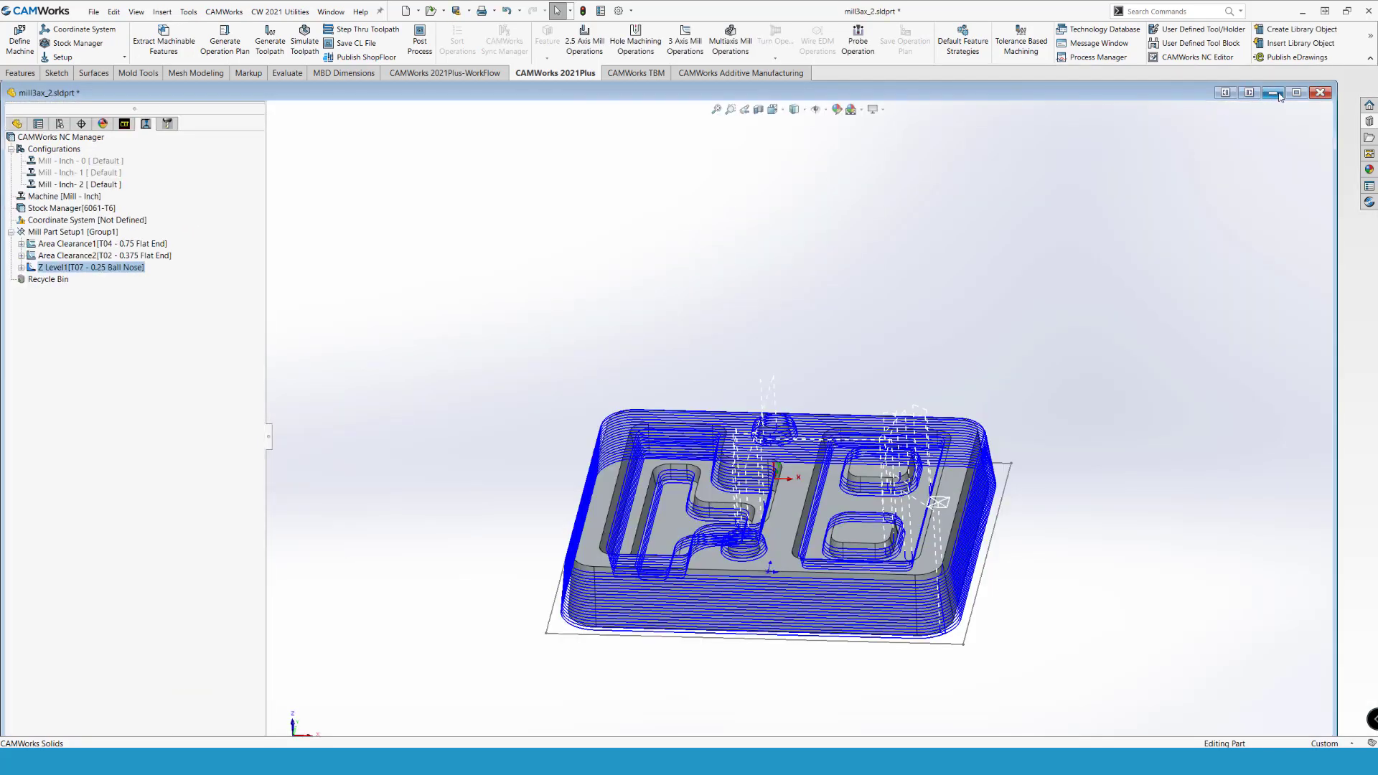
Step: Minimize the mill3ax_2 and Setup Sheet 01 windows and create new part Part1
{"action": "left_click", "coordinate": [1269, 93]}
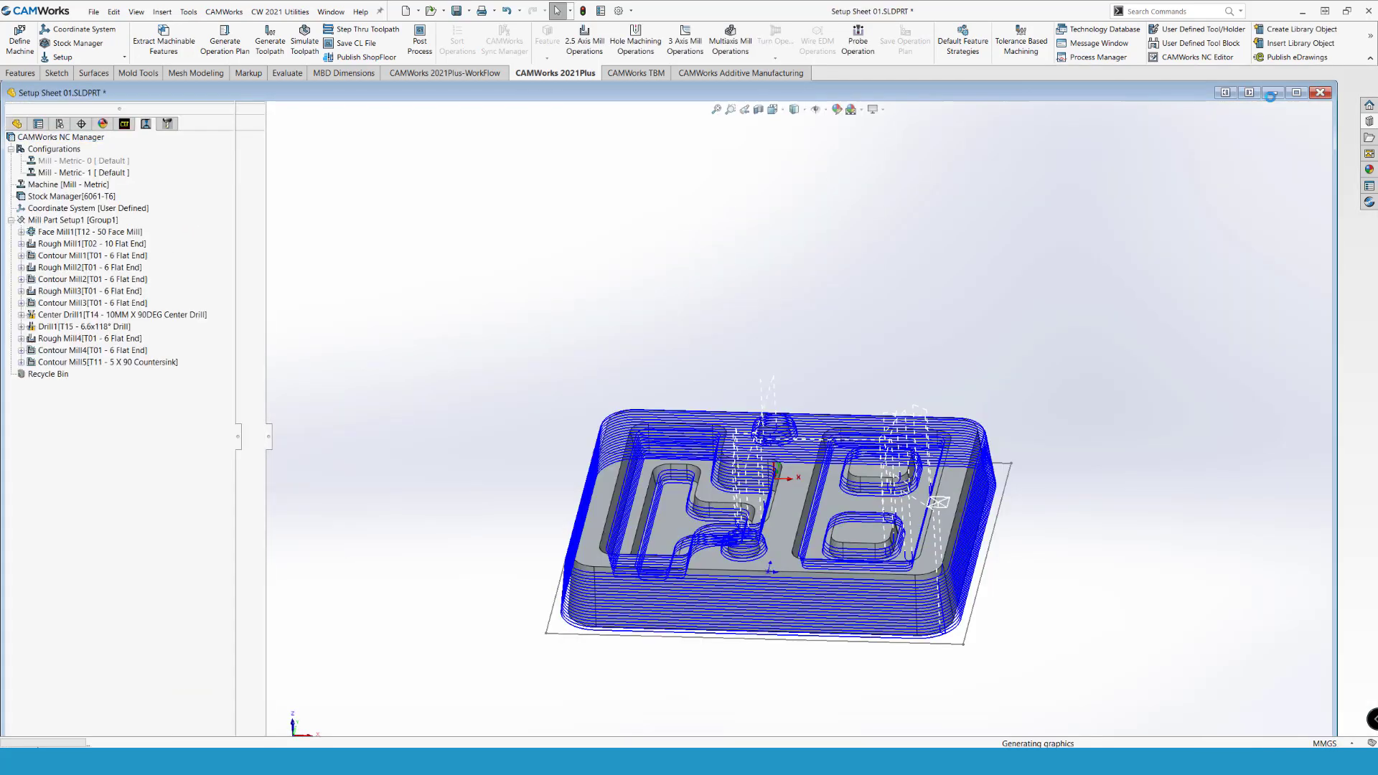
{"action": "left_click", "coordinate": [1273, 93]}
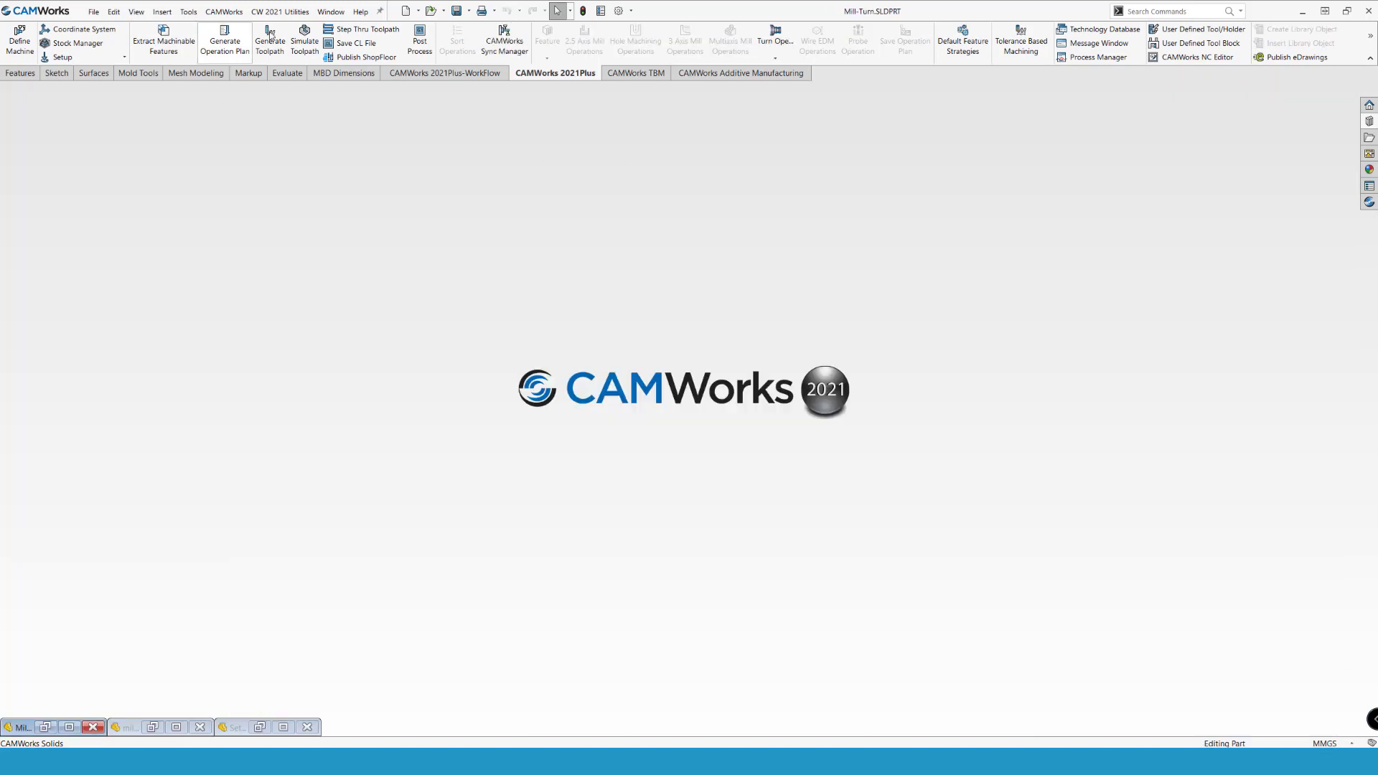
{"action": "left_click", "coordinate": [406, 11]}
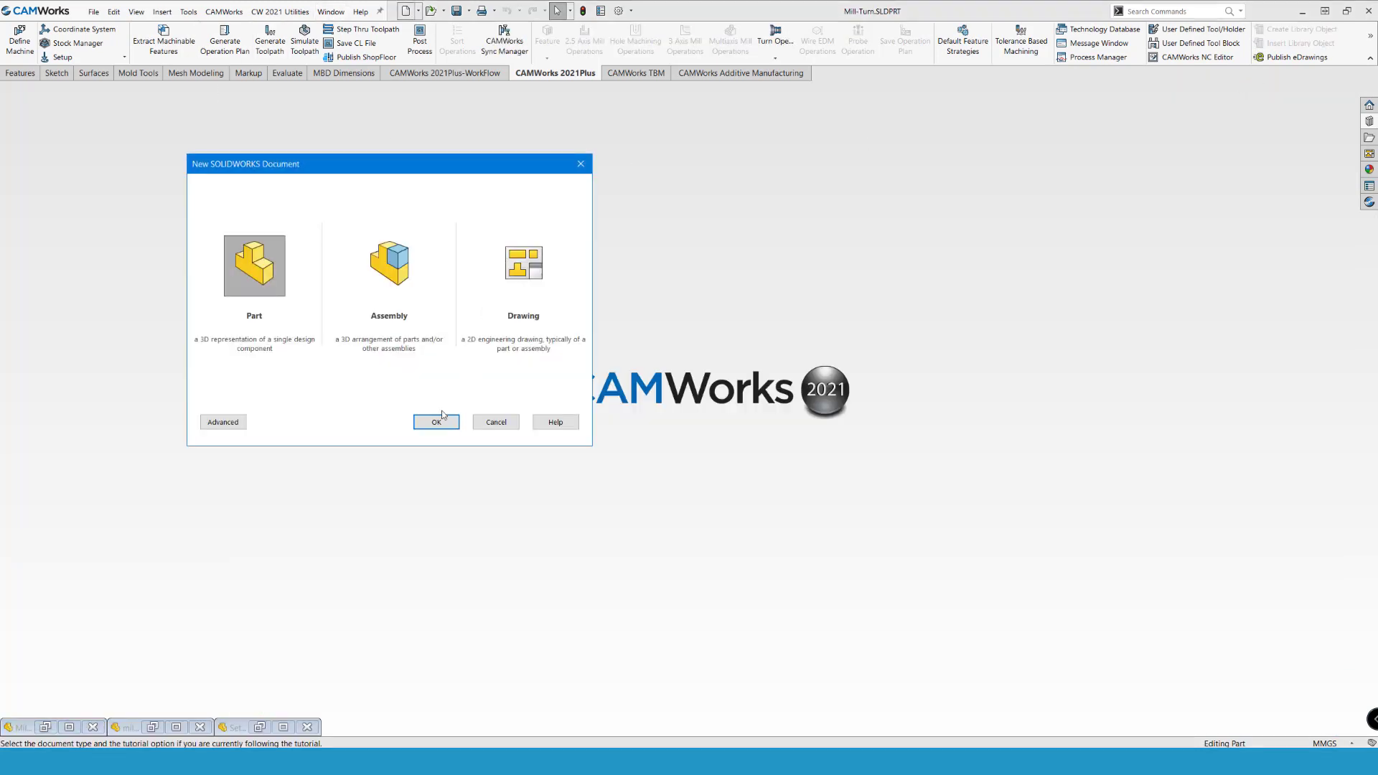
{"action": "left_click", "coordinate": [438, 418]}
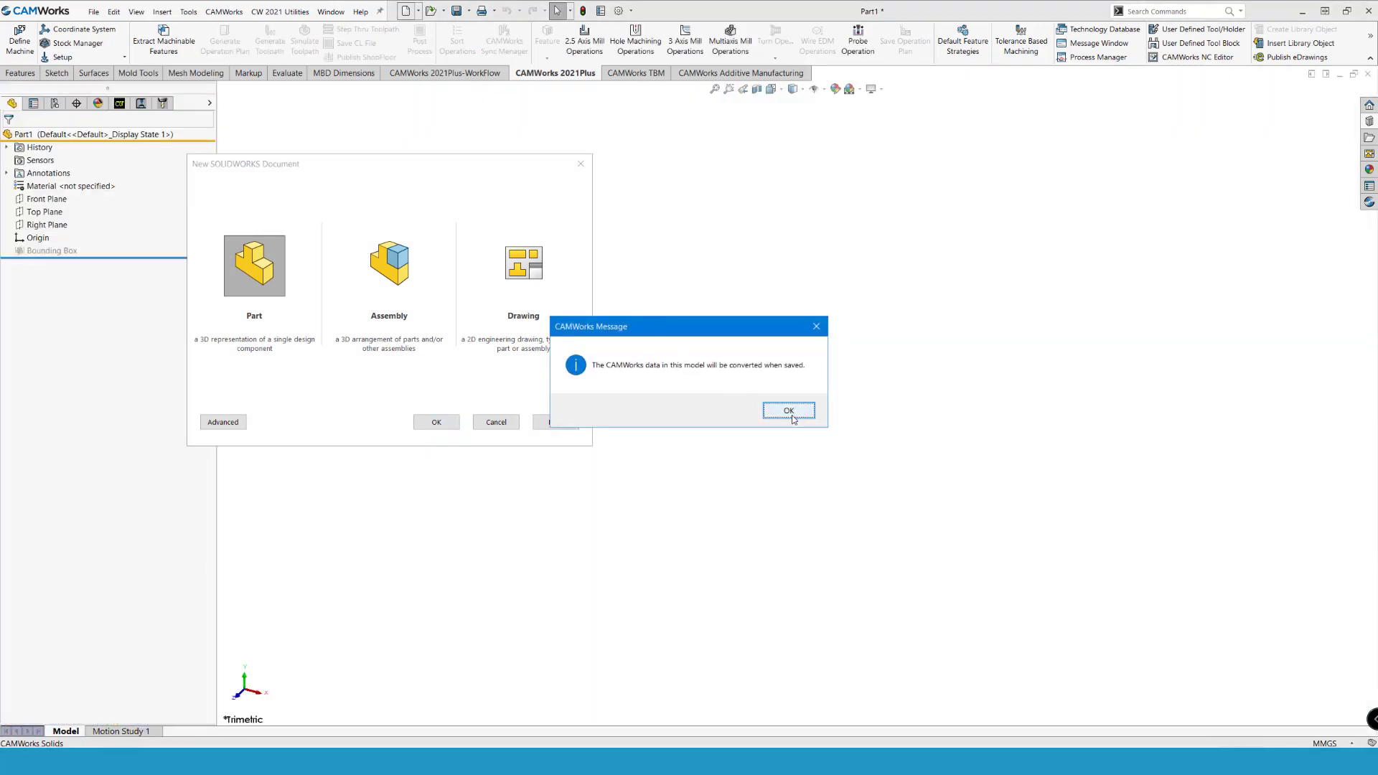
{"action": "left_click", "coordinate": [790, 411]}
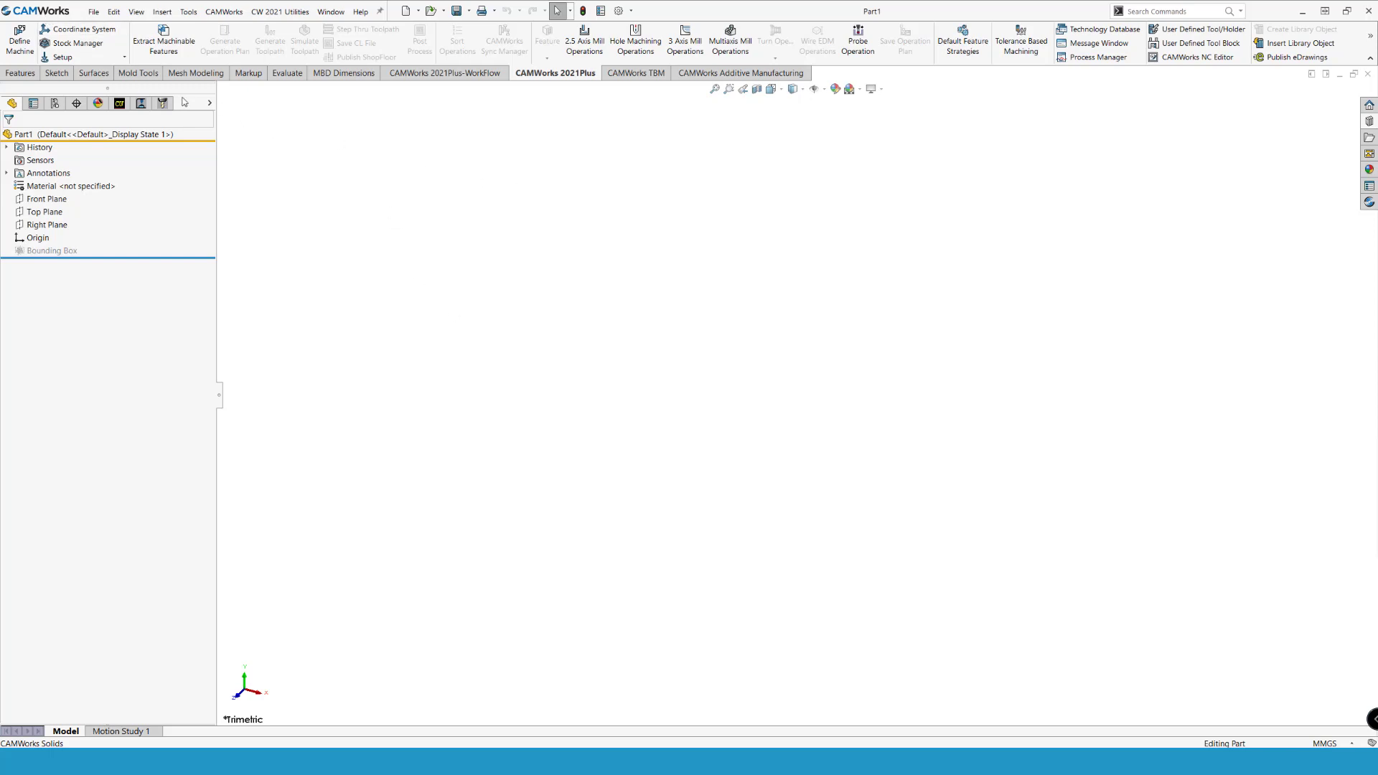
Step: Sketch a ~46.5 mm radius circle at the origin on Front Plane and extrude it 10 mm
{"action": "left_click", "coordinate": [22, 75]}
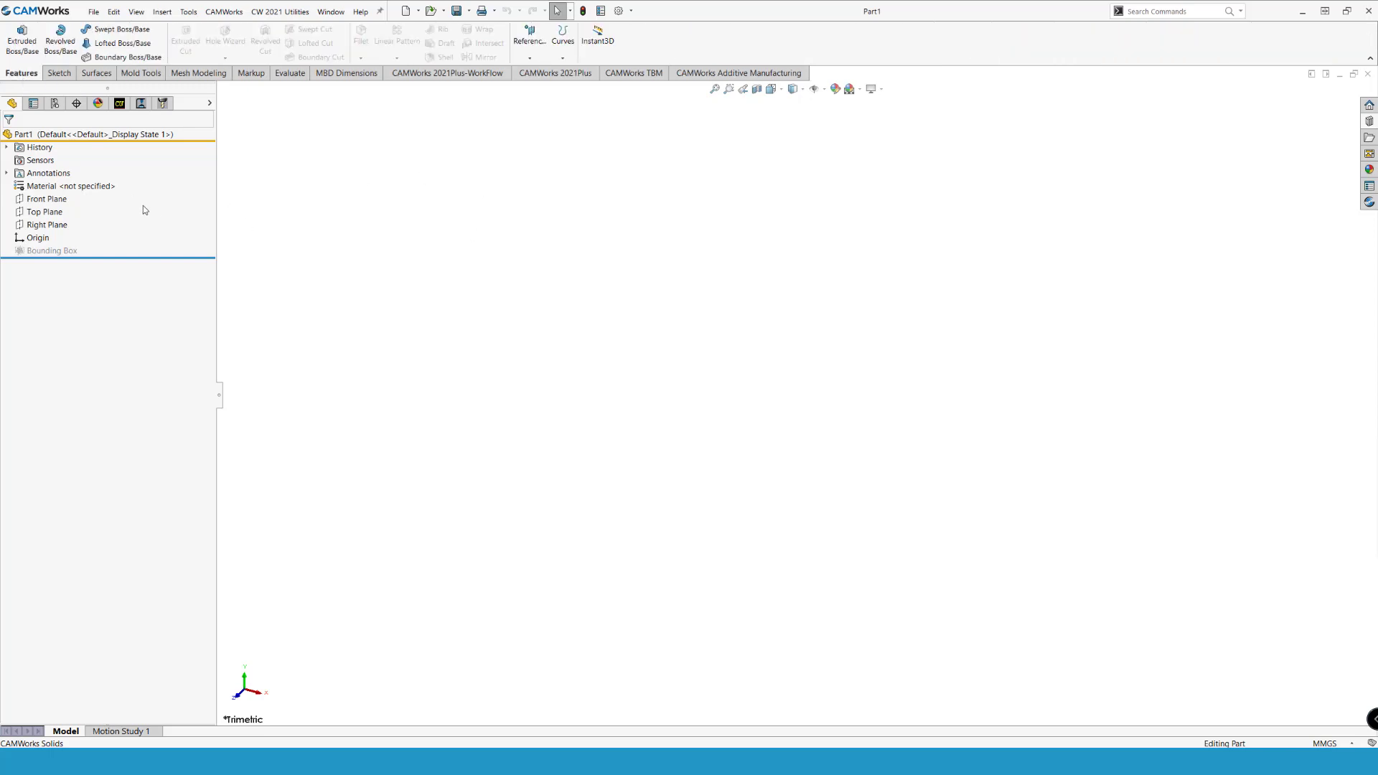
{"action": "left_click", "coordinate": [41, 200]}
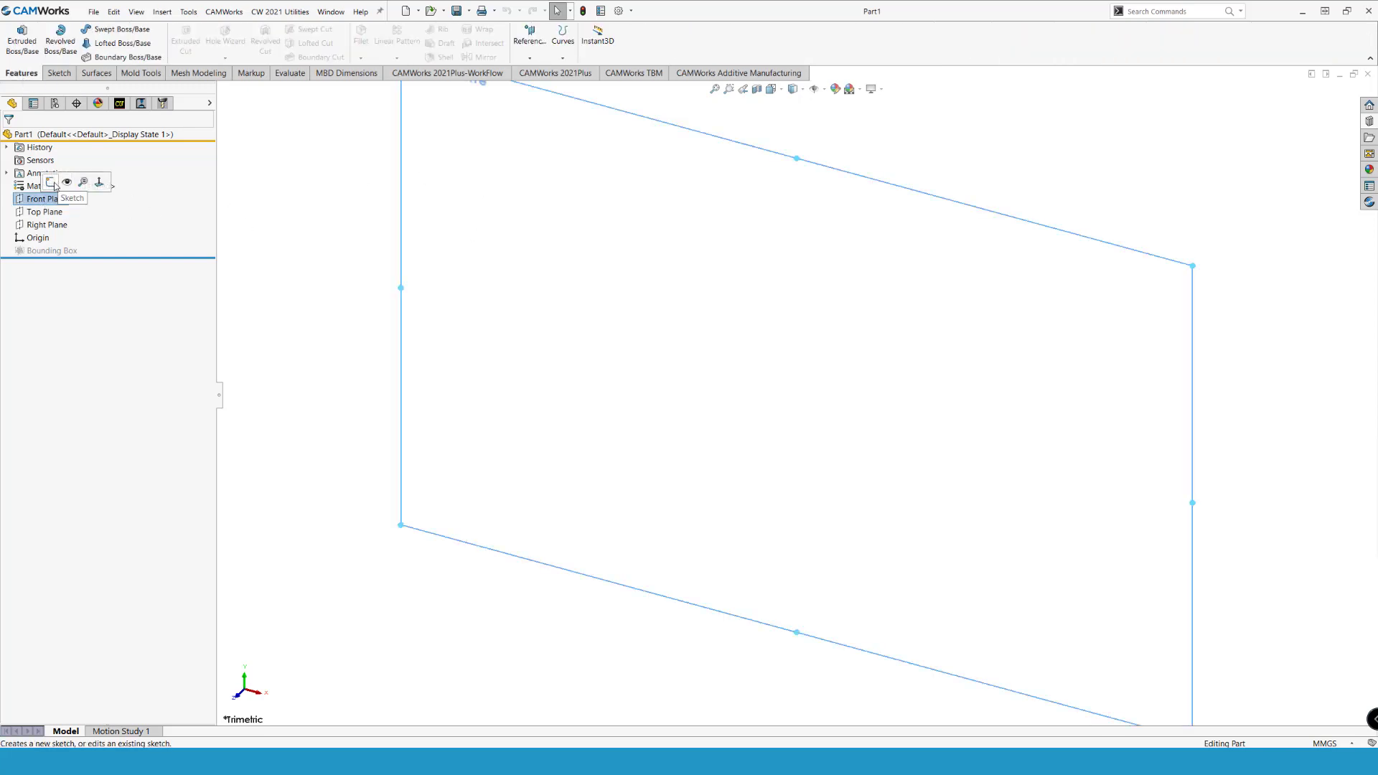
{"action": "left_click", "coordinate": [52, 184]}
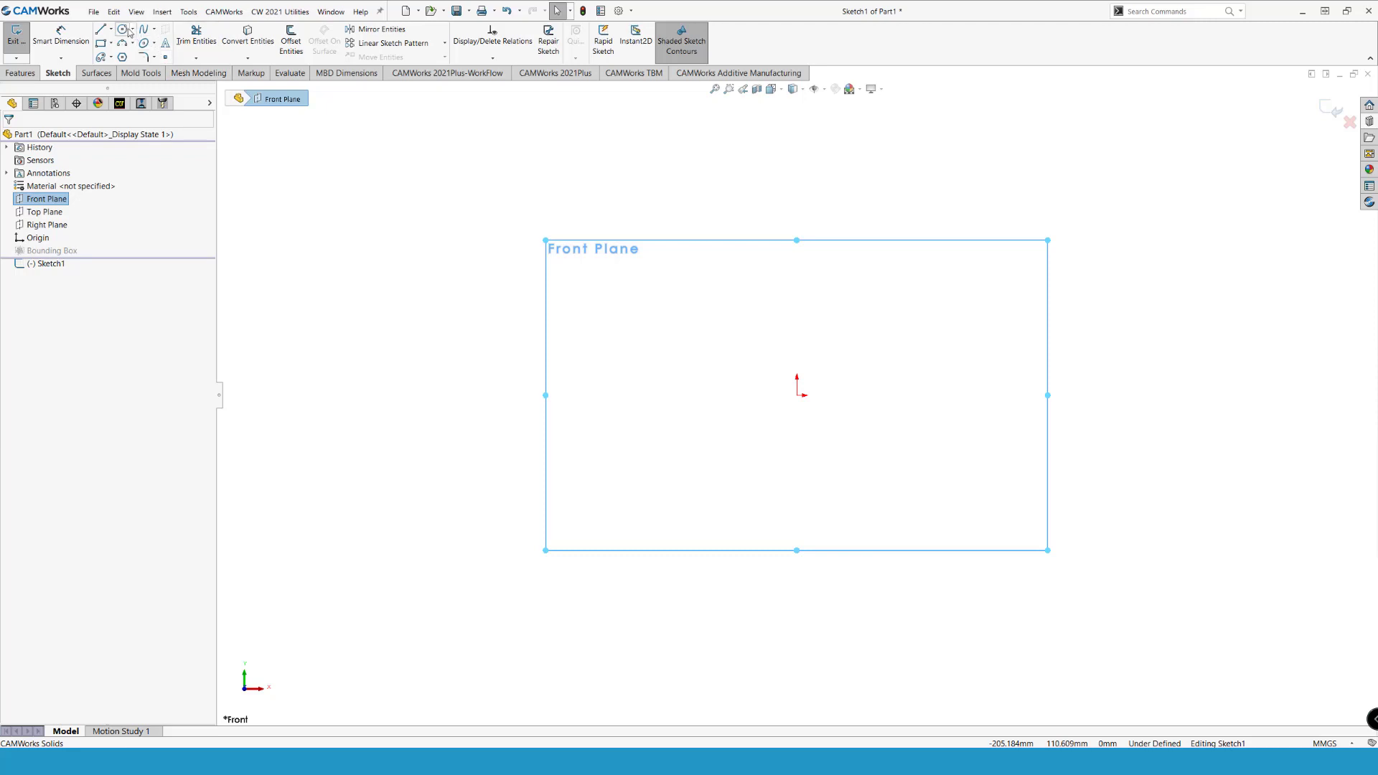
{"action": "left_click", "coordinate": [123, 29]}
{"action": "left_click", "coordinate": [723, 286]}
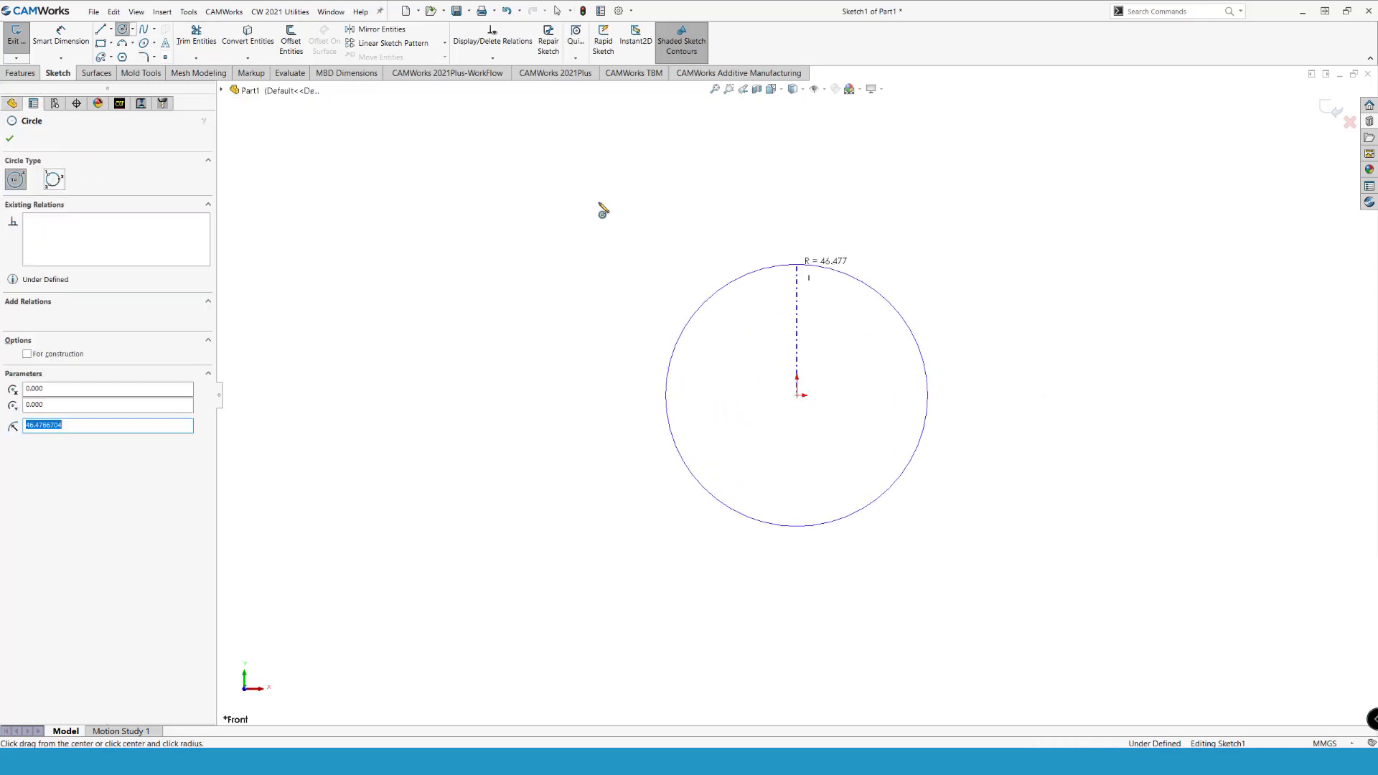
{"action": "left_click", "coordinate": [20, 72]}
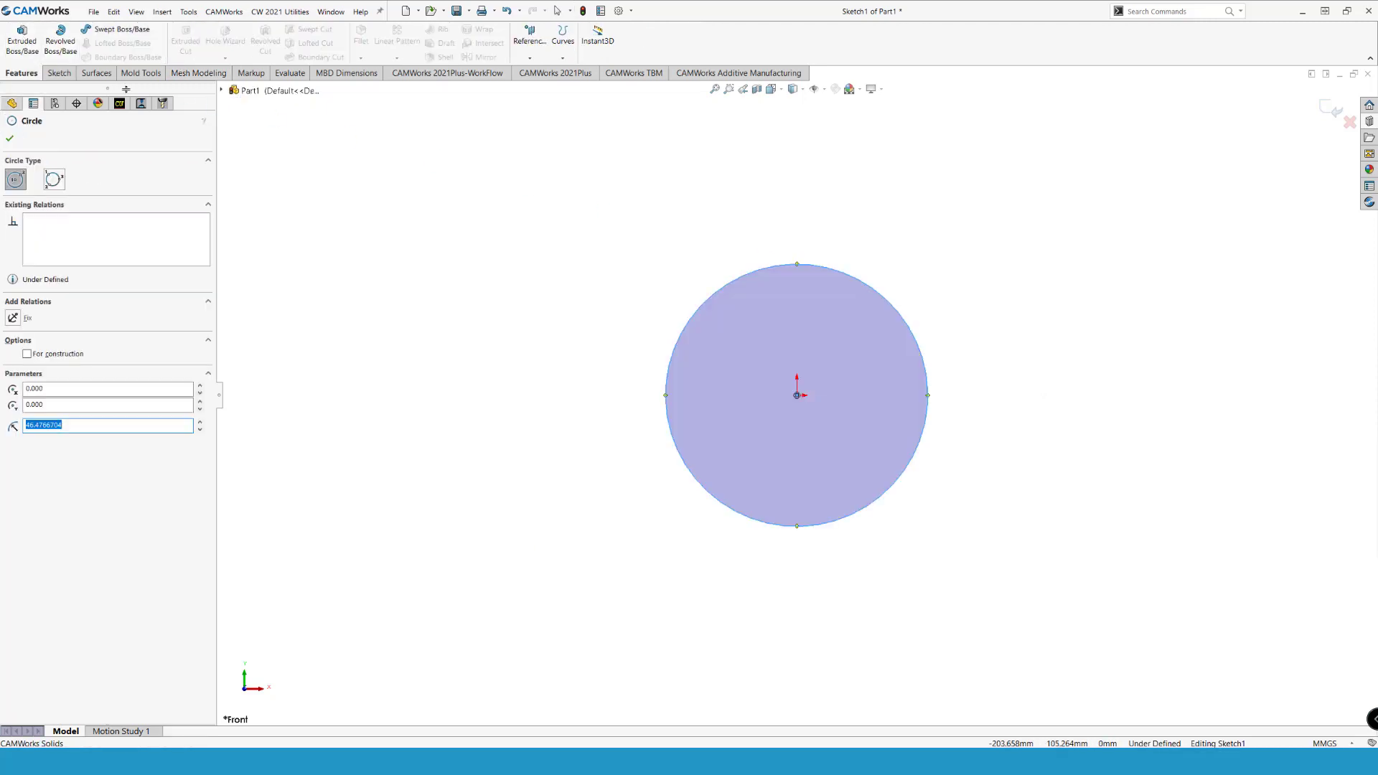
{"action": "left_click", "coordinate": [22, 40]}
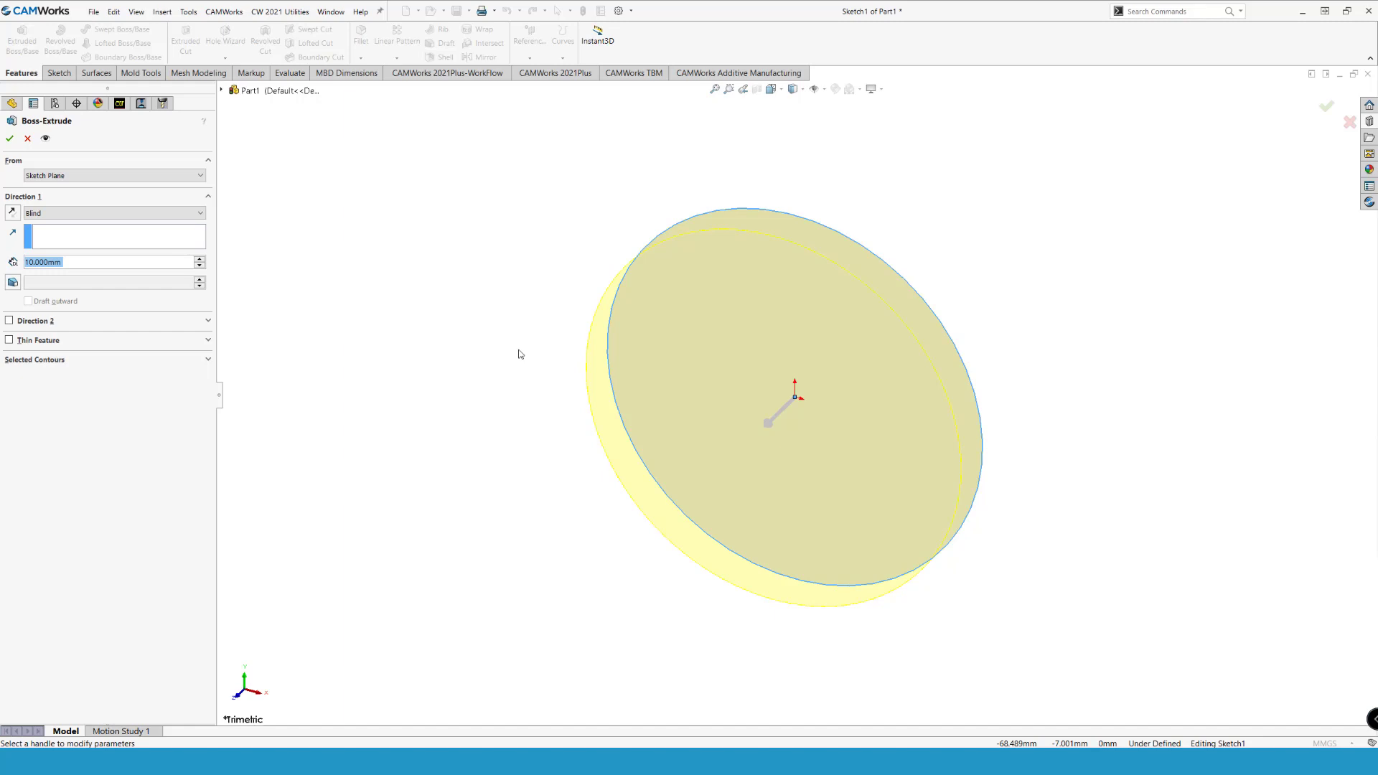
{"action": "left_click", "coordinate": [9, 139]}
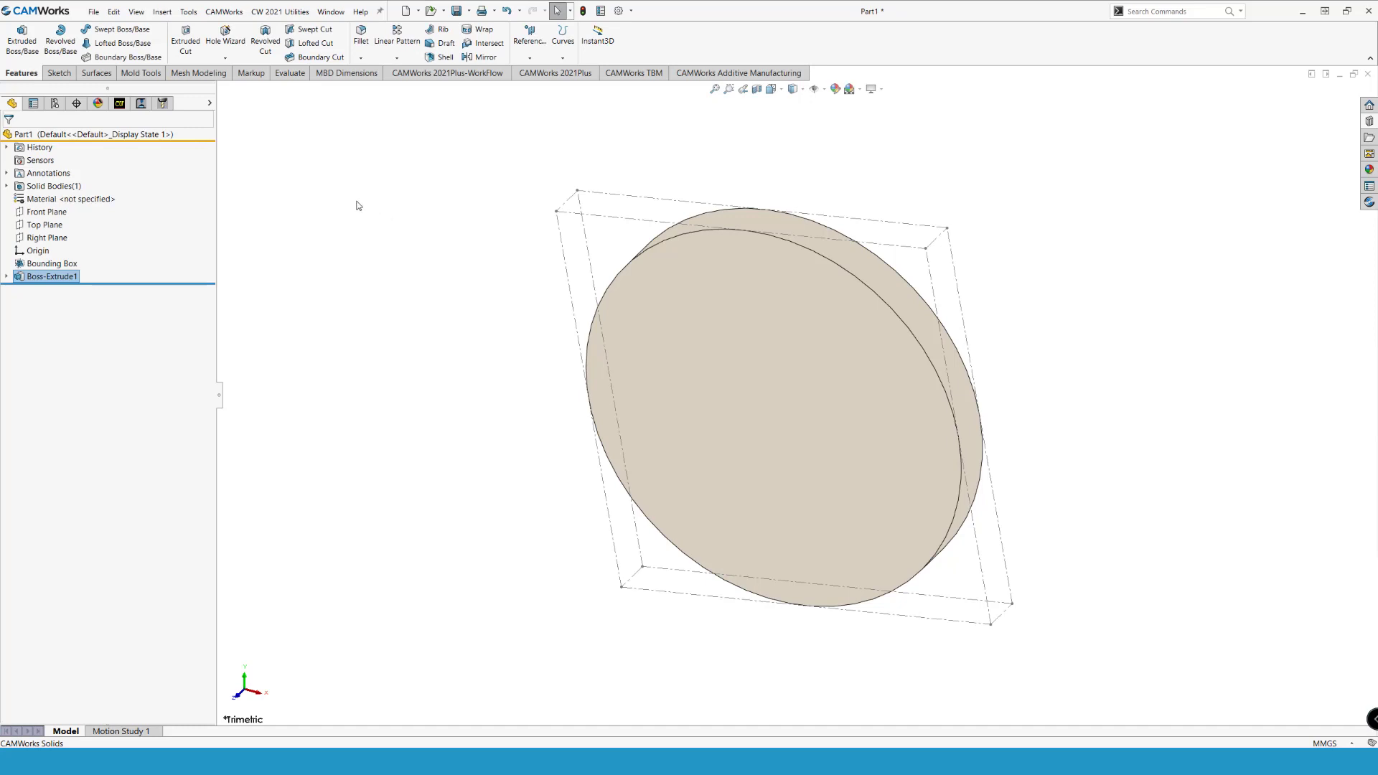
{"action": "right_click", "coordinate": [348, 73]}
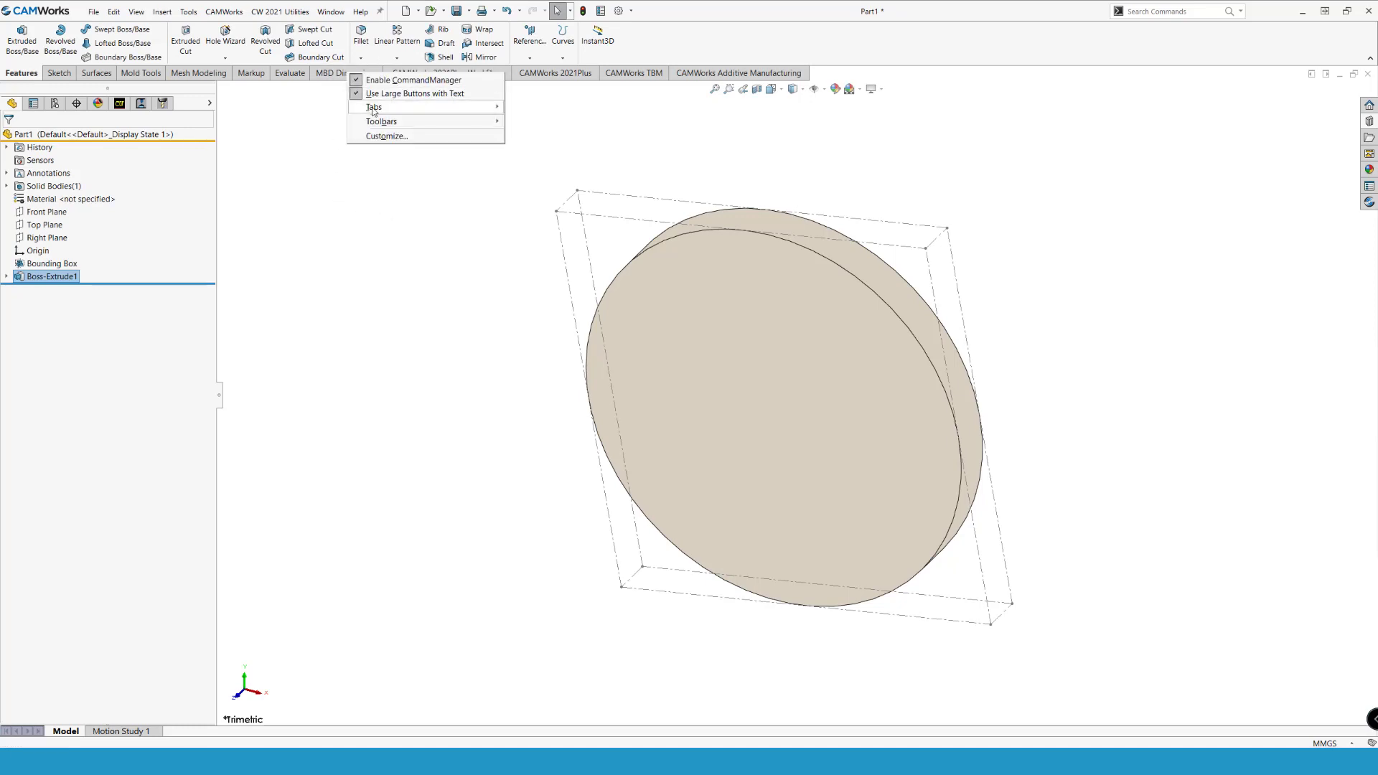